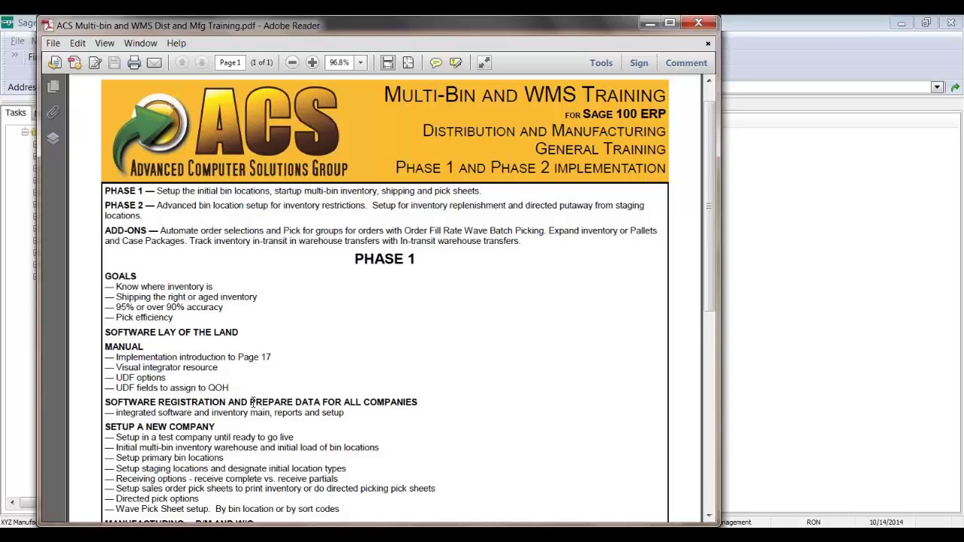
- Read the Phase 1 and Phase 2 outline in the multi-bin training PDF and return to Sage 100 ERP
{"action": "scroll", "coordinate": [253, 402], "scroll_direction": "down", "scroll_amount": 2}
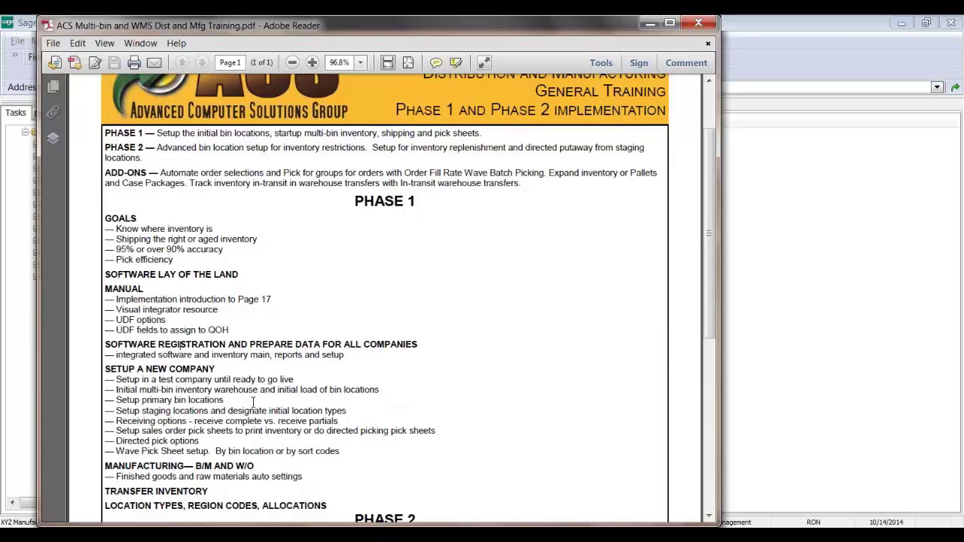
{"action": "scroll", "coordinate": [252, 402], "scroll_direction": "down", "scroll_amount": 4}
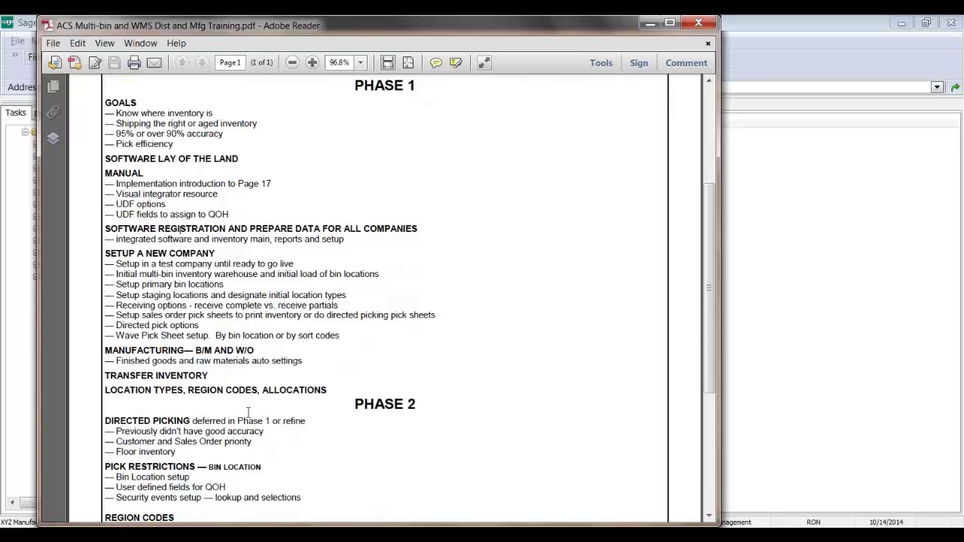
{"action": "scroll", "coordinate": [248, 413], "scroll_direction": "down", "scroll_amount": 1}
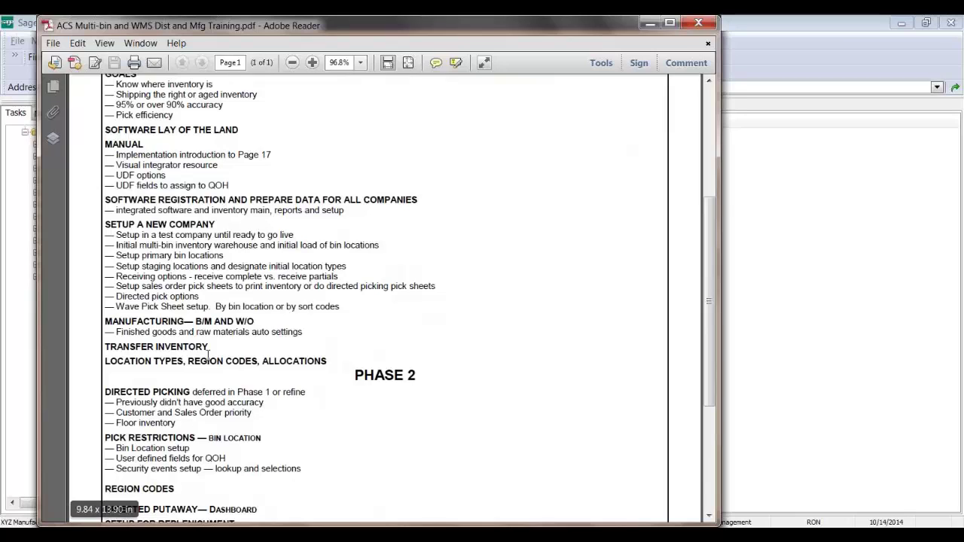
{"action": "scroll", "coordinate": [170, 135], "scroll_direction": "up", "scroll_amount": 1}
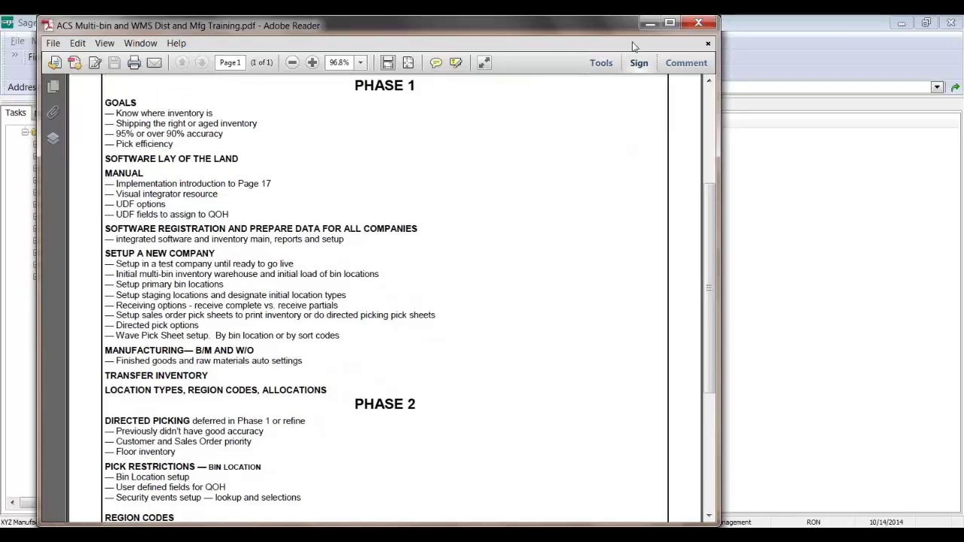
{"action": "left_click", "coordinate": [647, 23]}
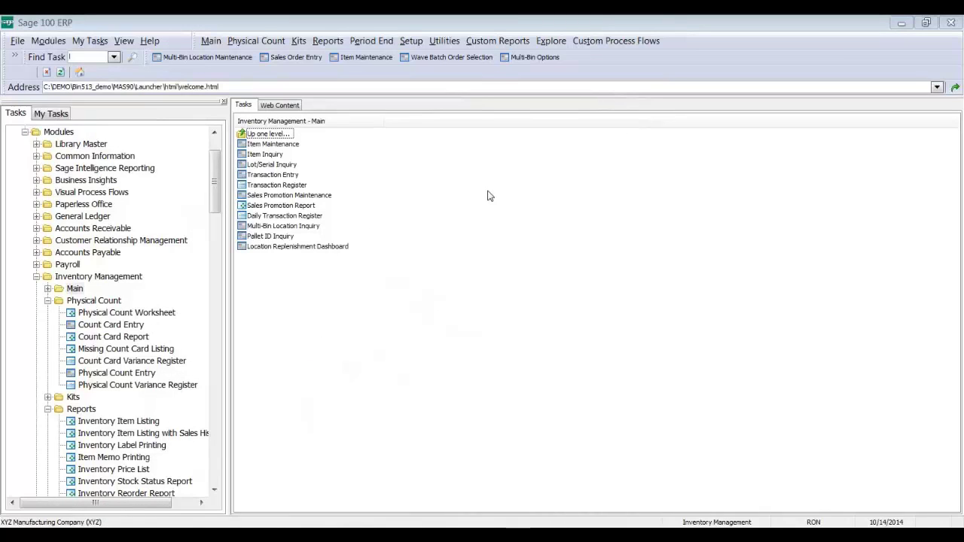
- View the Multi-Bin and Quantity details of the first item, ALOT, in Item Maintenance, and close the window
{"action": "left_click", "coordinate": [295, 147]}
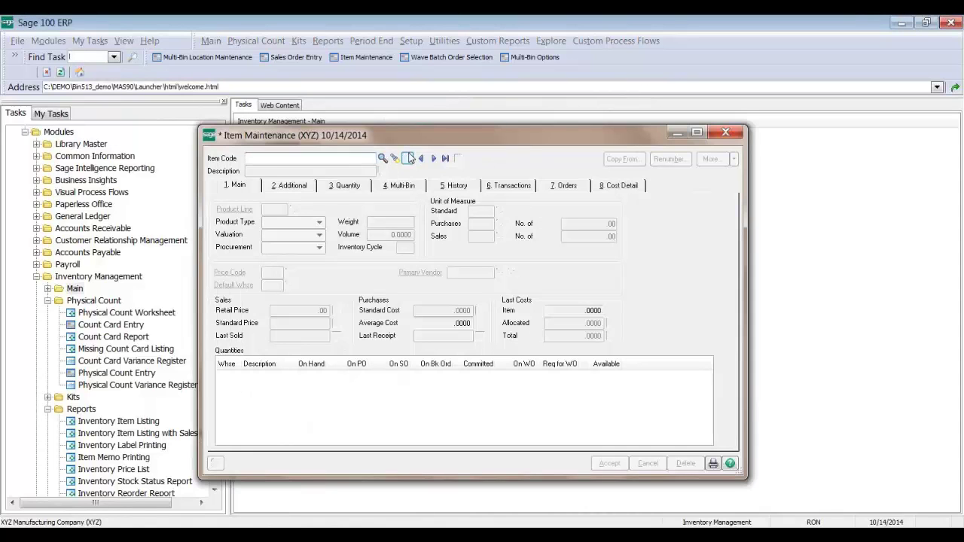
{"action": "left_click", "coordinate": [409, 157]}
{"action": "left_click", "coordinate": [401, 185]}
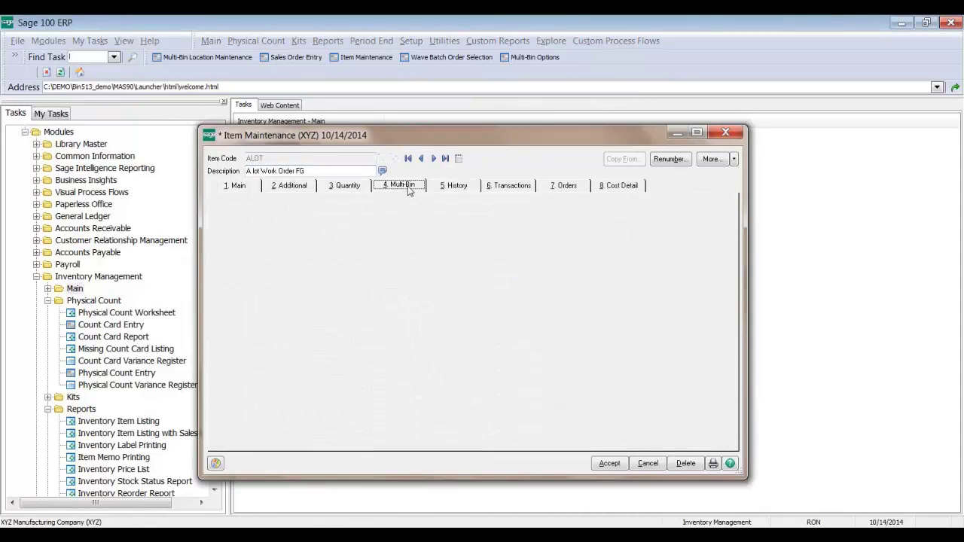
{"action": "left_click", "coordinate": [340, 186]}
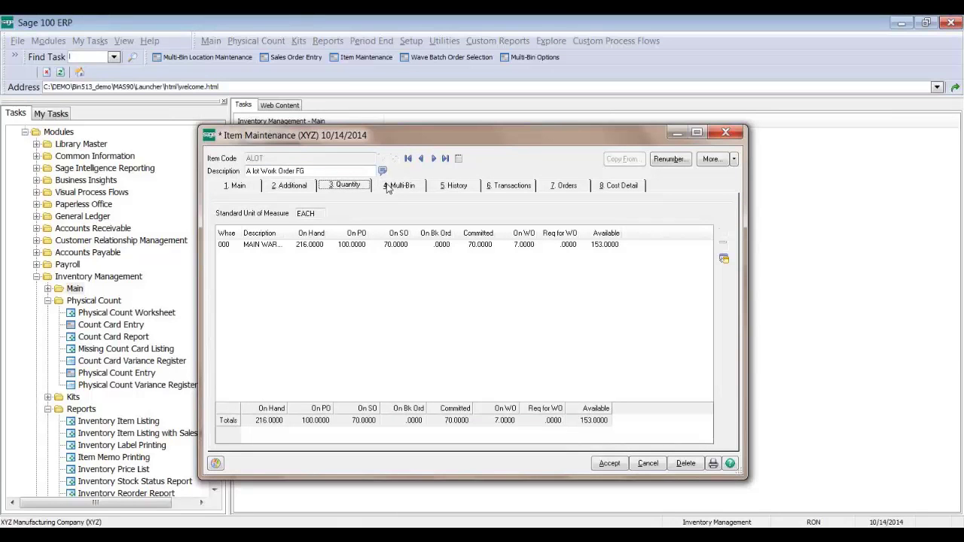
{"action": "left_click", "coordinate": [724, 133]}
- Open the last sales order in Sales Order Entry and show its lines
{"action": "scroll", "coordinate": [138, 360], "scroll_direction": "down", "scroll_amount": 20}
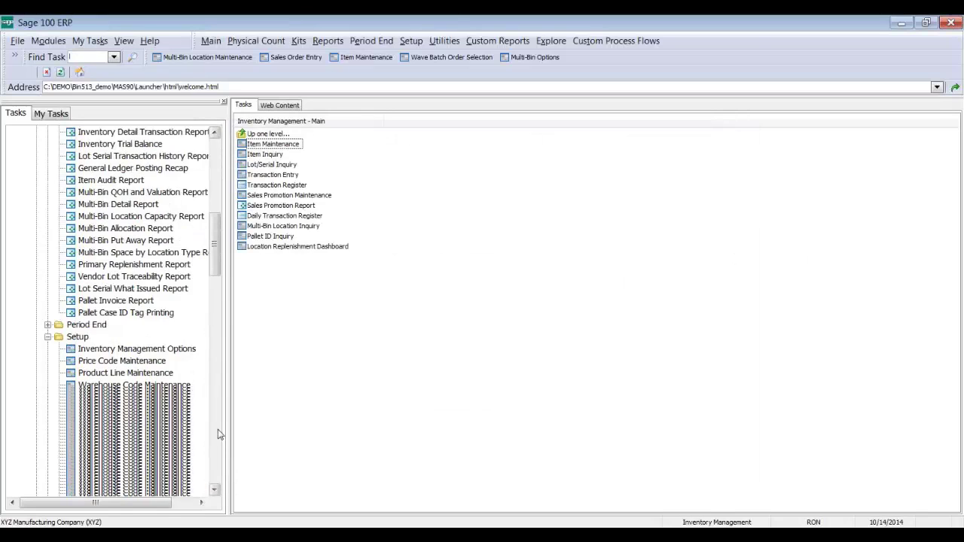
{"action": "left_click", "coordinate": [132, 147]}
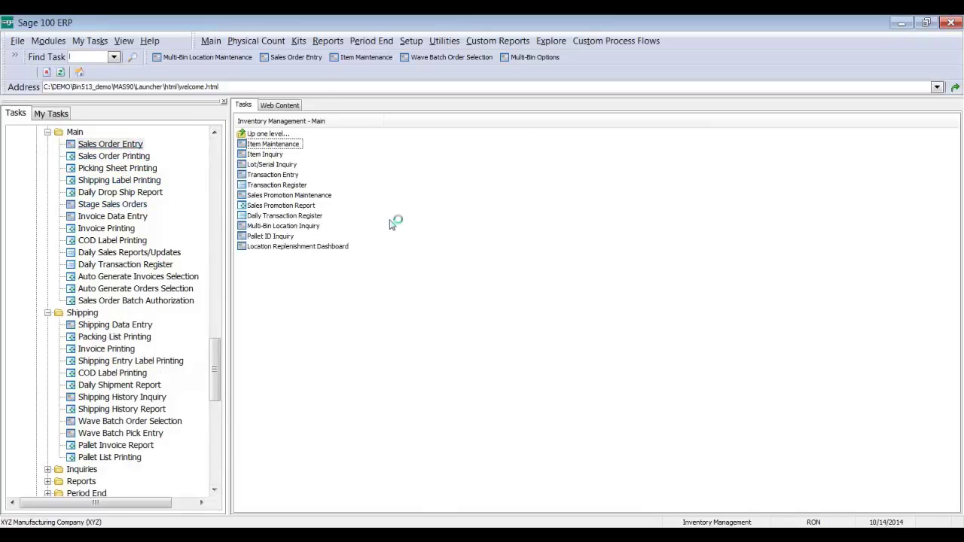
{"action": "left_click", "coordinate": [248, 144]}
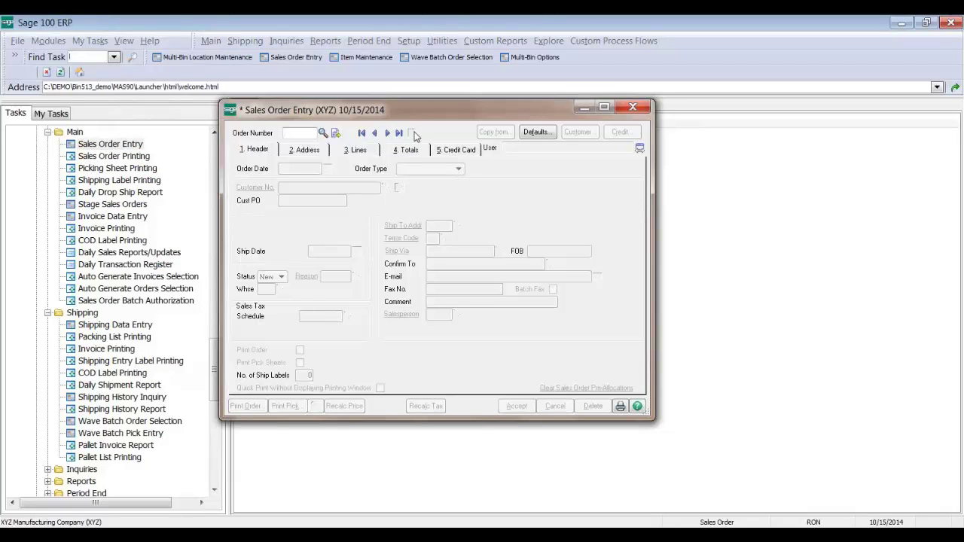
{"action": "left_click", "coordinate": [399, 132]}
{"action": "left_click", "coordinate": [359, 150]}
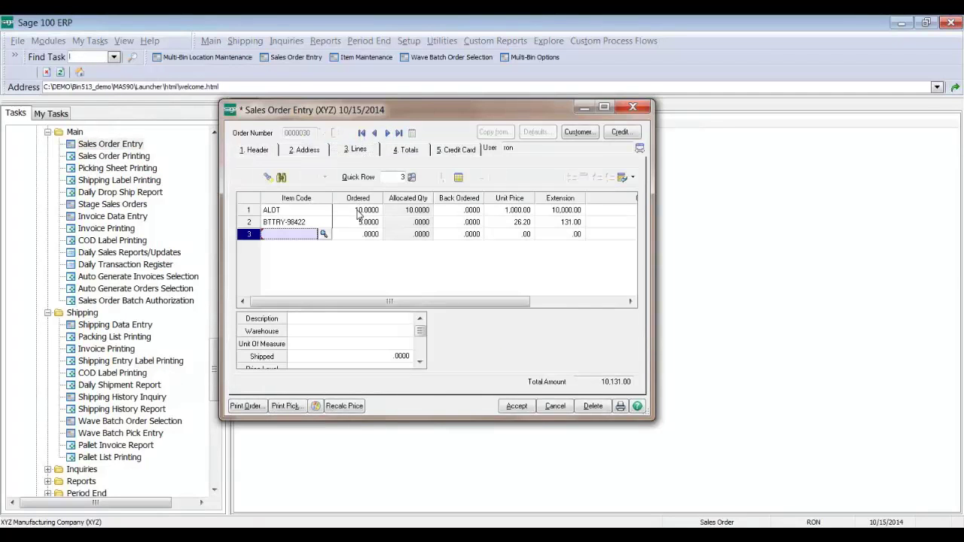
- View the ALOT line's multi-bin distribution and available lot numbers without selecting a lot, and leave the sales order
{"action": "left_click", "coordinate": [357, 212]}
{"action": "left_click", "coordinate": [459, 180]}
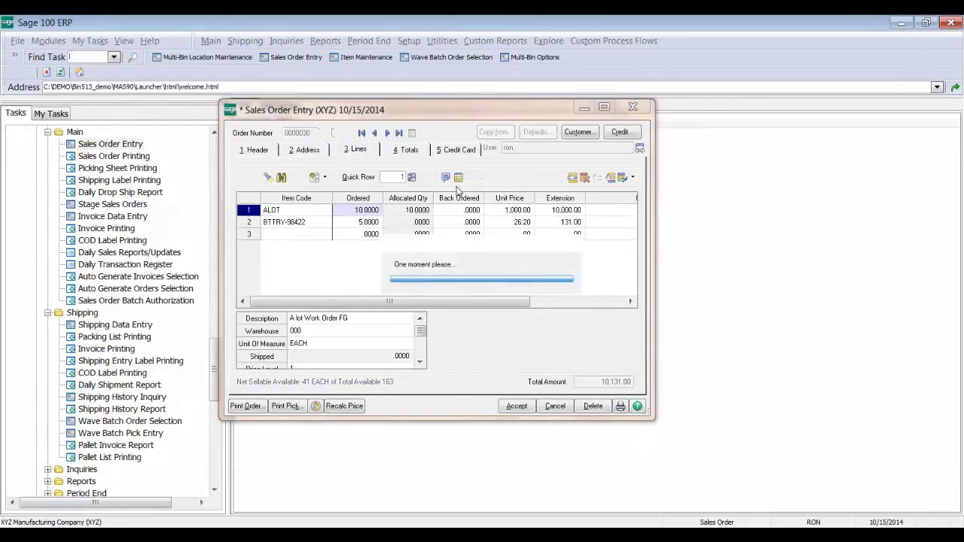
{"action": "left_click", "coordinate": [429, 147]}
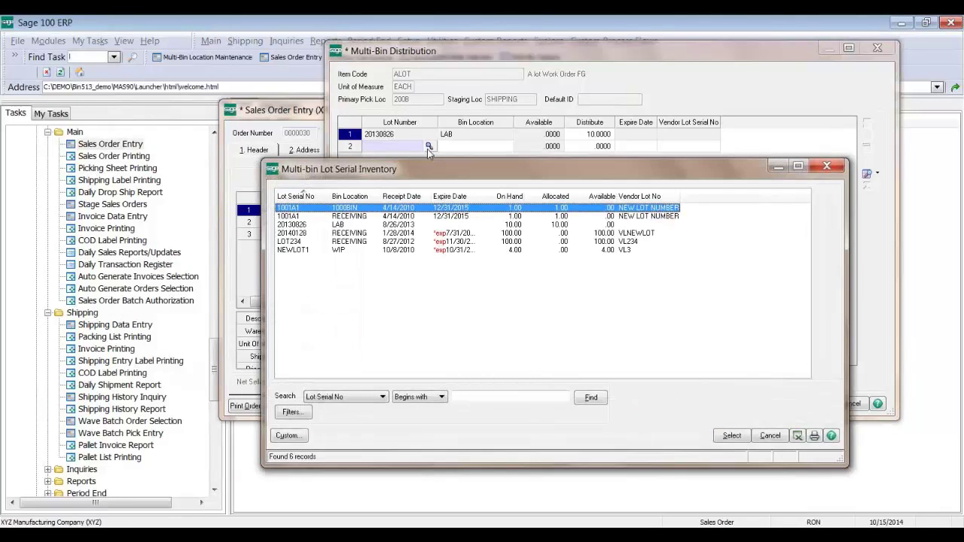
{"action": "key", "text": "Escape"}
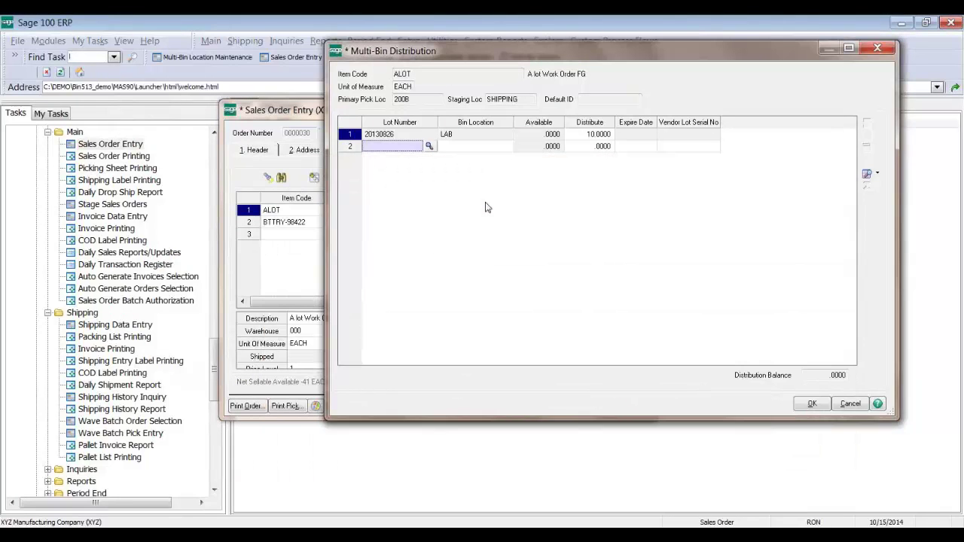
{"action": "key", "text": "alt+o"}
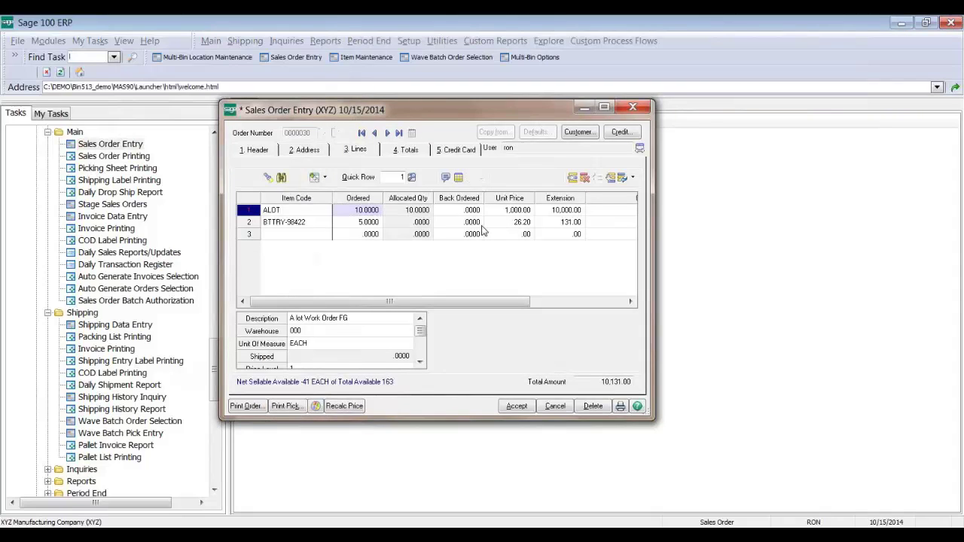
{"action": "key", "text": "alt+a"}
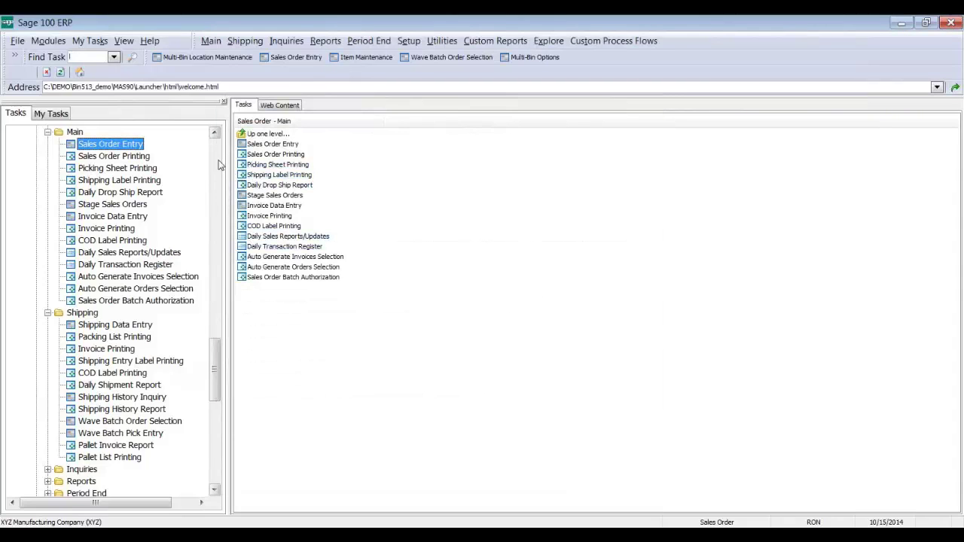
- Examine the Main and Reports task lists of the Inventory Management module
{"action": "scroll", "coordinate": [218, 164], "scroll_direction": "up", "scroll_amount": 10}
{"action": "scroll", "coordinate": [219, 164], "scroll_direction": "up", "scroll_amount": 10}
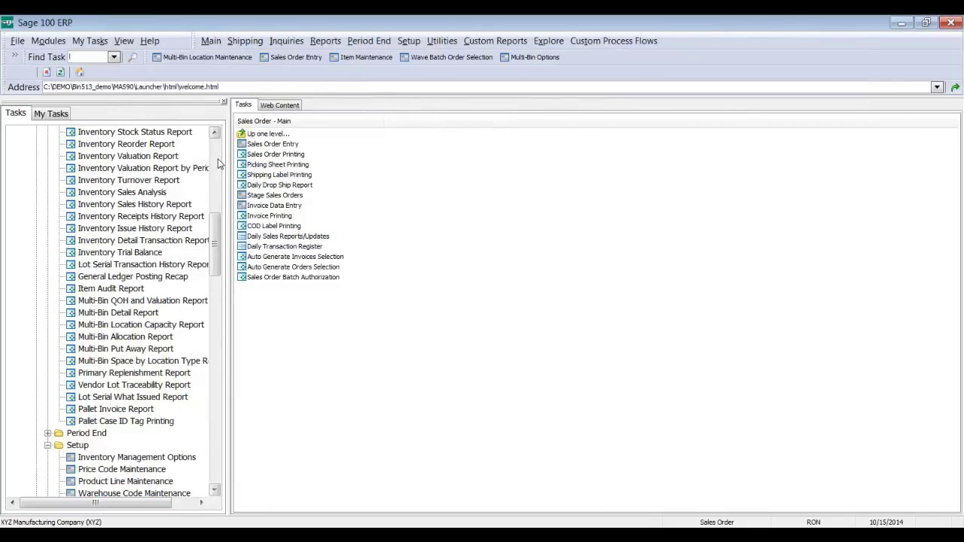
{"action": "scroll", "coordinate": [218, 165], "scroll_direction": "up", "scroll_amount": 10}
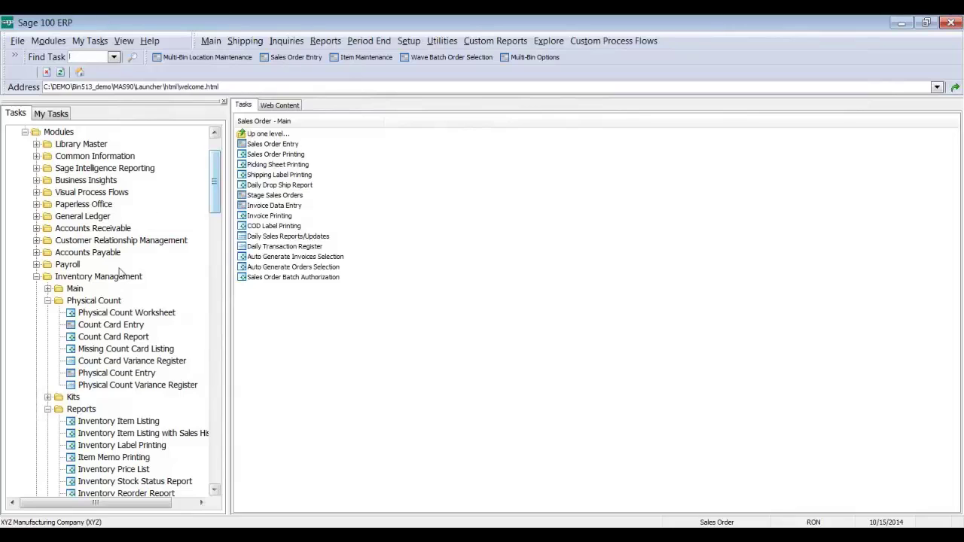
{"action": "left_click", "coordinate": [75, 288]}
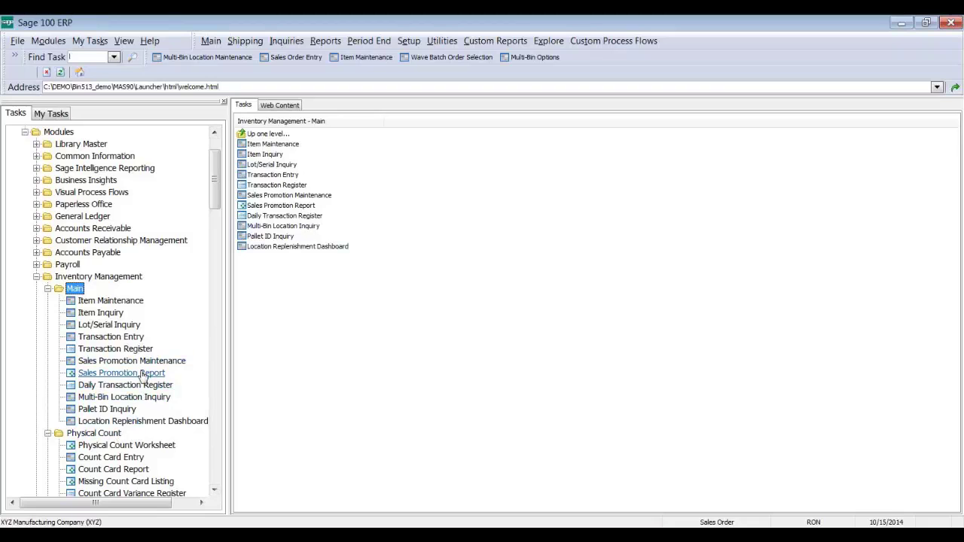
{"action": "left_click_drag", "start_coordinate": [213, 173], "coordinate": [208, 226]}
{"action": "left_click", "coordinate": [81, 204]}
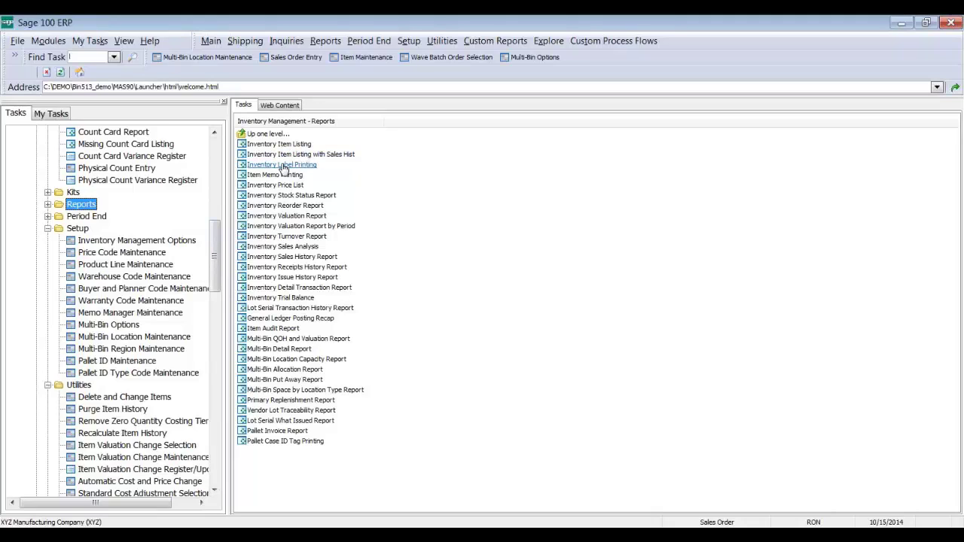
- Examine the Inventory Management Setup tasks, including the Multi-Bin options and maintenance entries
{"action": "key", "text": "Down"}
{"action": "key", "text": "Down"}
{"action": "key", "text": "Left"}
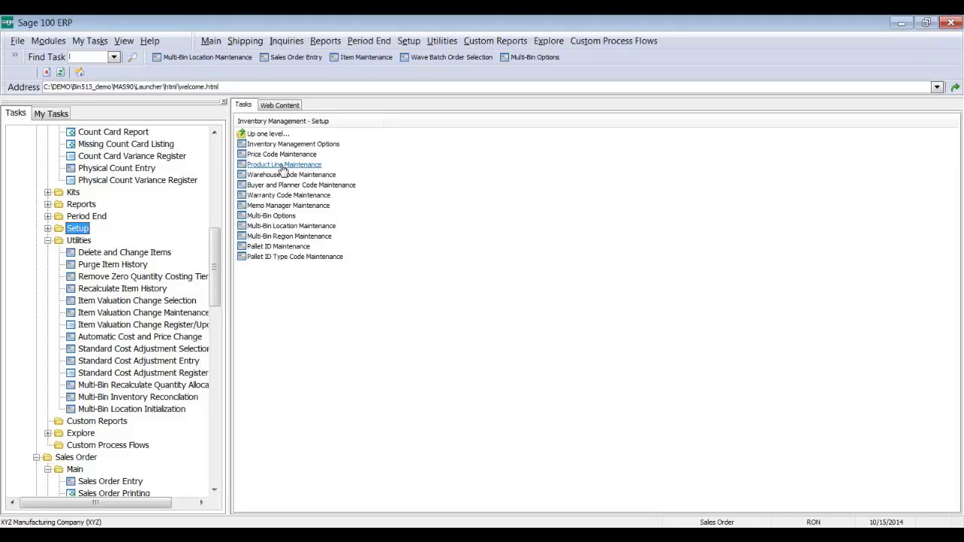
{"action": "left_click", "coordinate": [283, 216]}
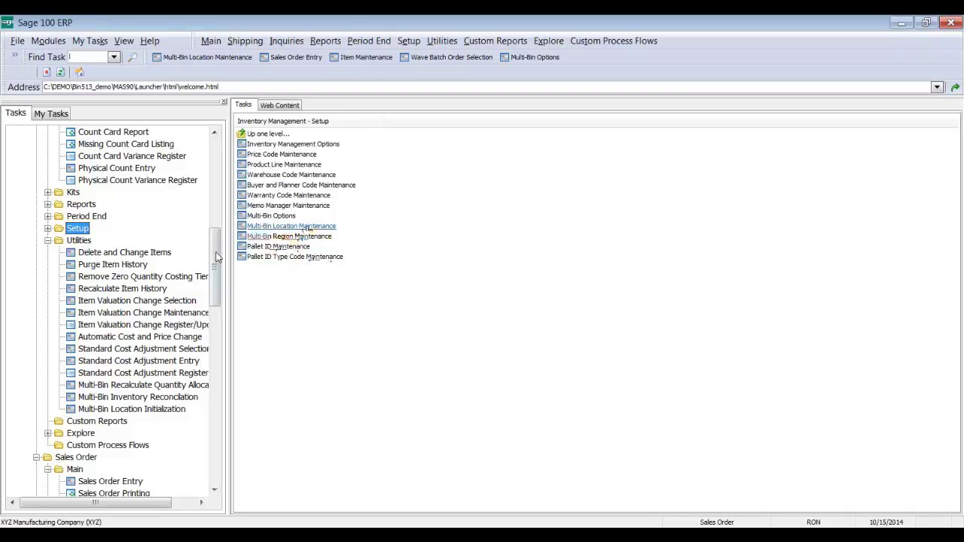
- Open Role Maintenance from Library Master's Main tasks and load the admin role
{"action": "left_click_drag", "start_coordinate": [216, 257], "coordinate": [216, 199]}
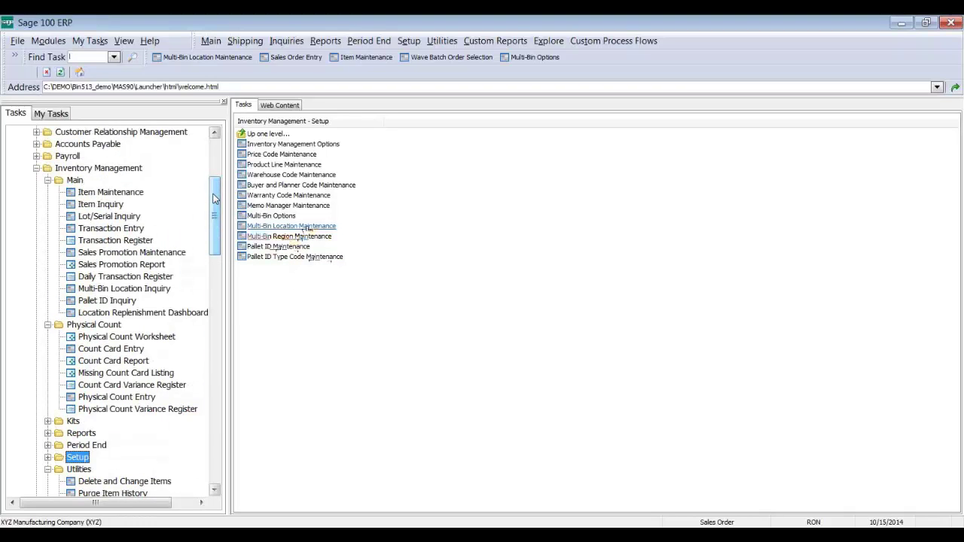
{"action": "scroll", "coordinate": [120, 192], "scroll_direction": "up", "scroll_amount": 5}
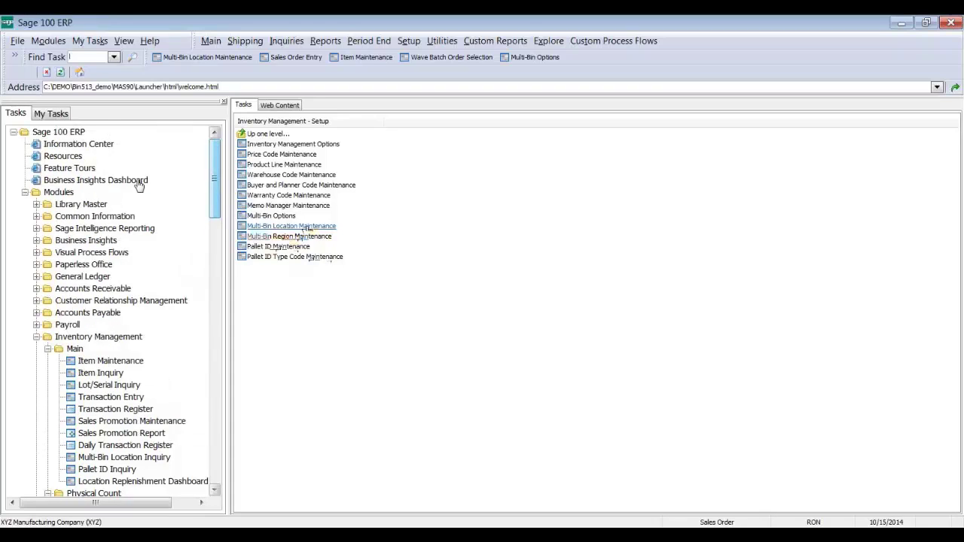
{"action": "double_click", "coordinate": [101, 204]}
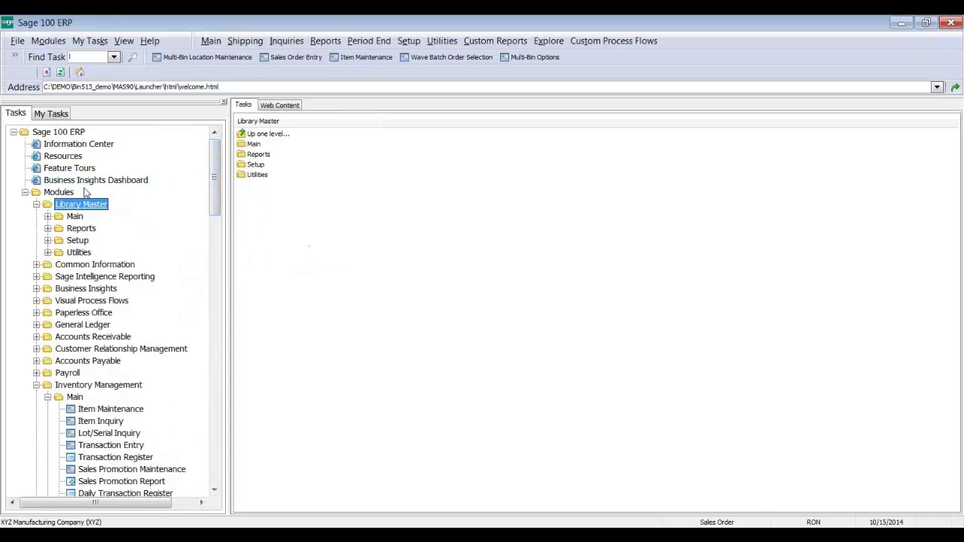
{"action": "double_click", "coordinate": [74, 216]}
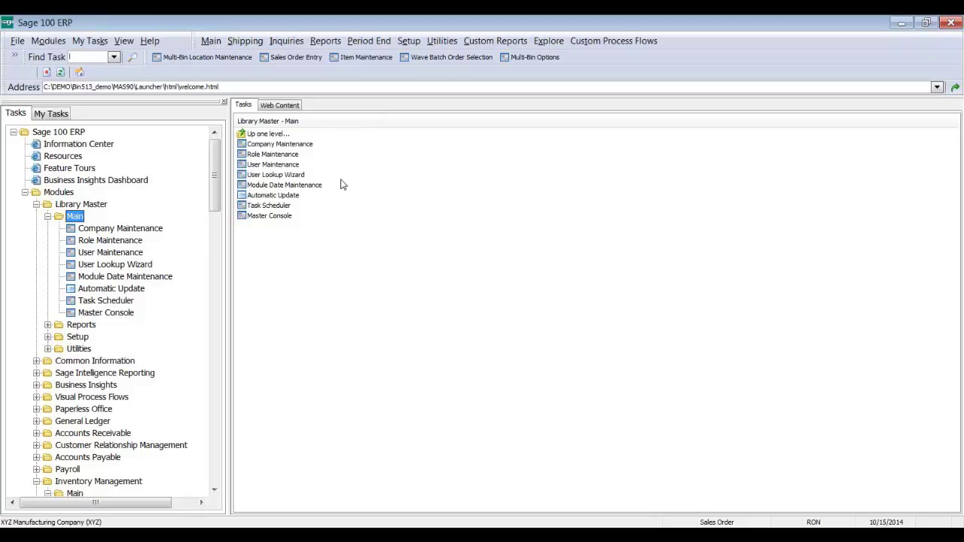
{"action": "left_click", "coordinate": [299, 155]}
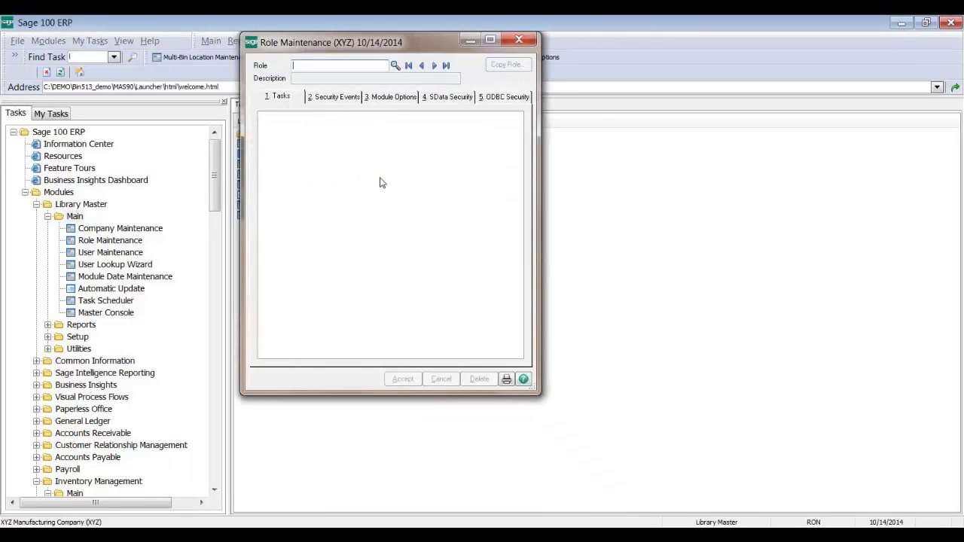
{"action": "left_click", "coordinate": [408, 65]}
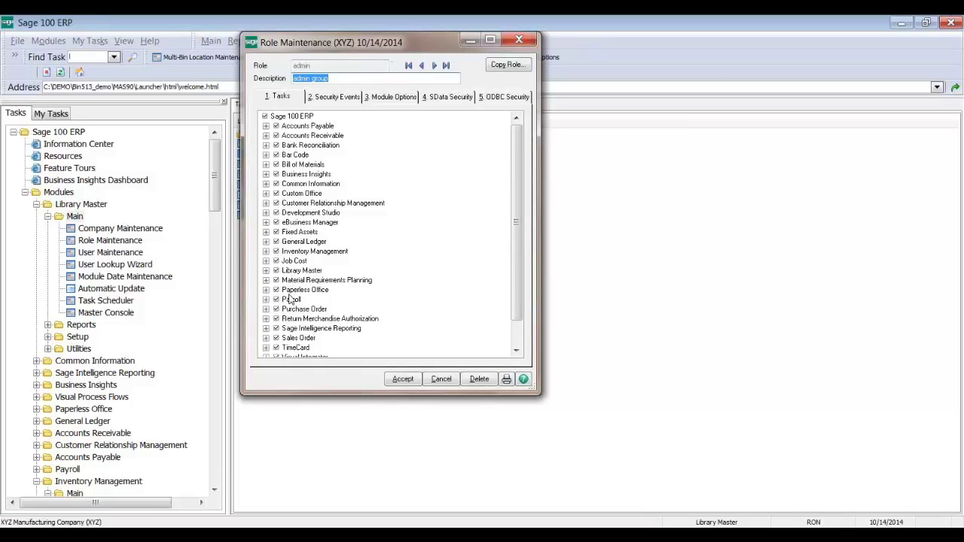
- Examine the admin role's task permissions for Inventory Management under Maintenance/Data Entry
{"action": "left_click", "coordinate": [266, 252]}
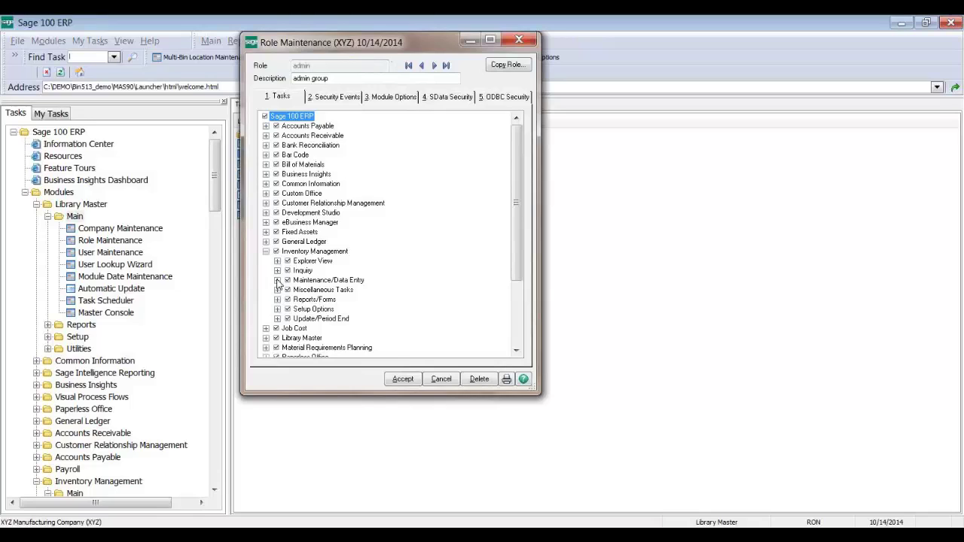
{"action": "left_click", "coordinate": [277, 280]}
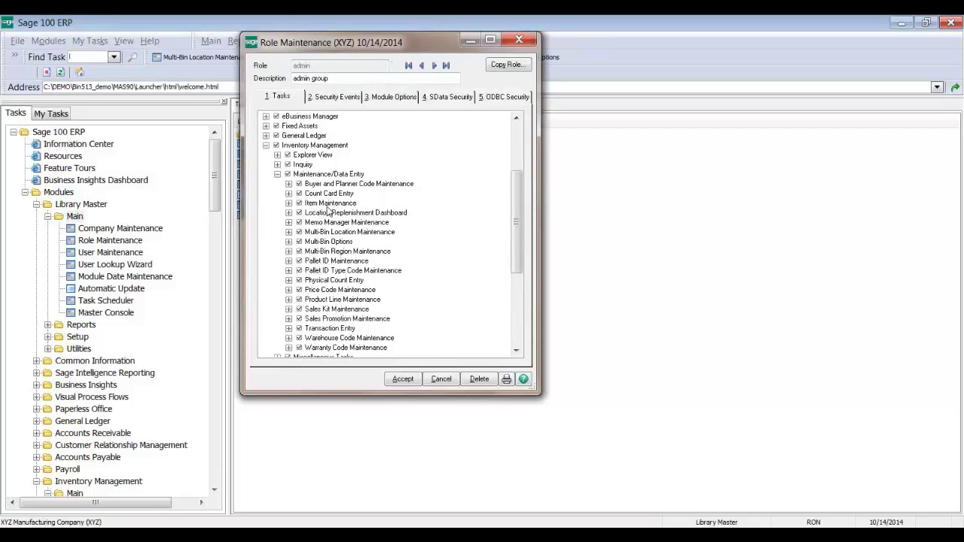
{"action": "left_click", "coordinate": [277, 175]}
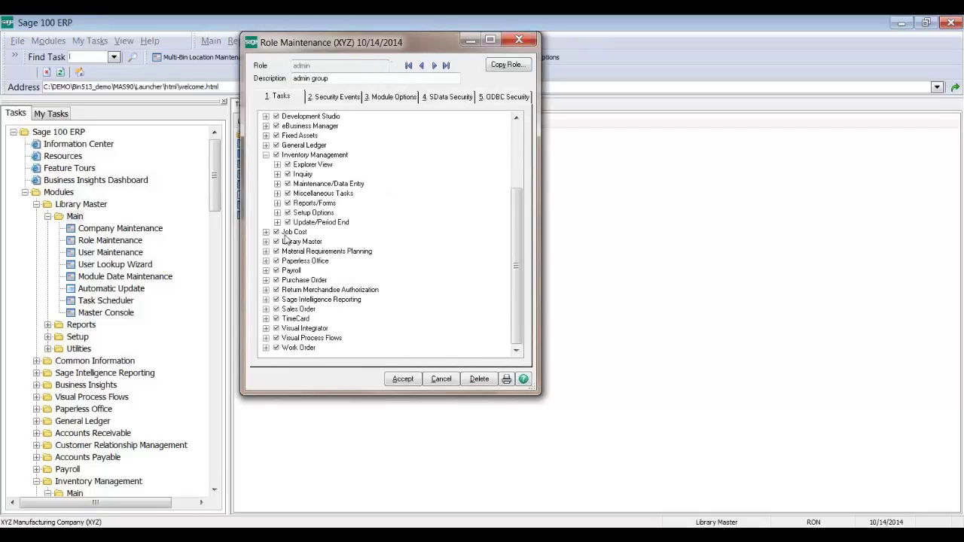
{"action": "left_click", "coordinate": [277, 184]}
- Expand the admin role's Inventory Management security events and select Multi-Bin Hold Inventory
{"action": "left_click", "coordinate": [349, 100]}
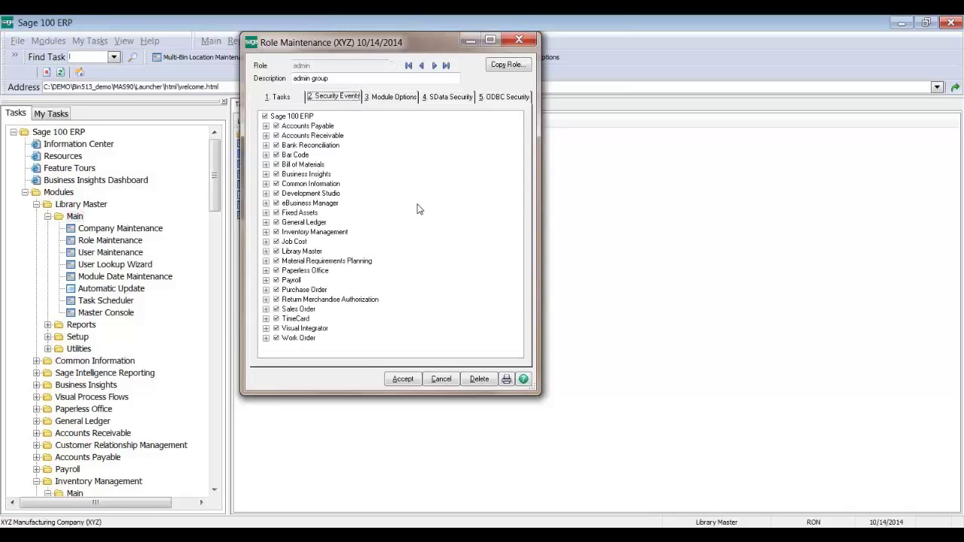
{"action": "left_click", "coordinate": [265, 232]}
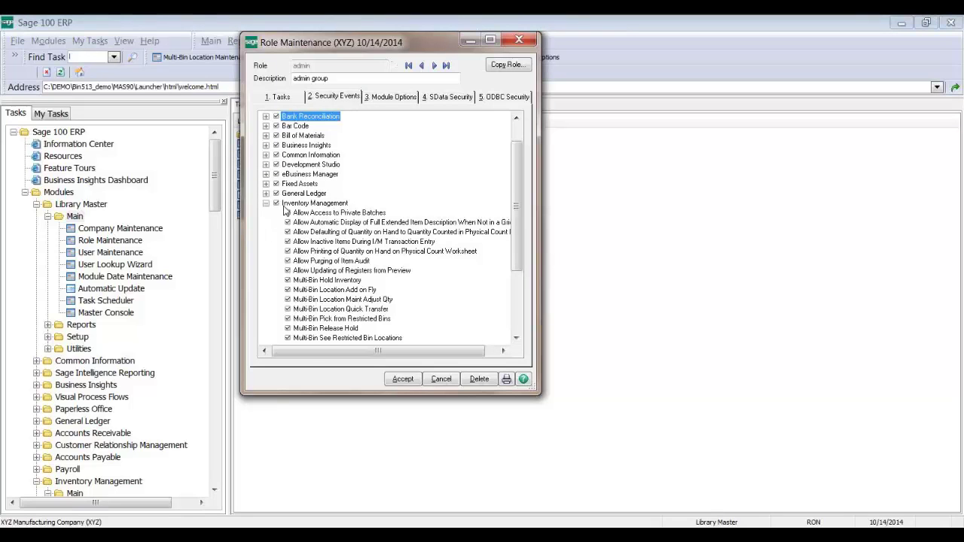
{"action": "left_click", "coordinate": [344, 281]}
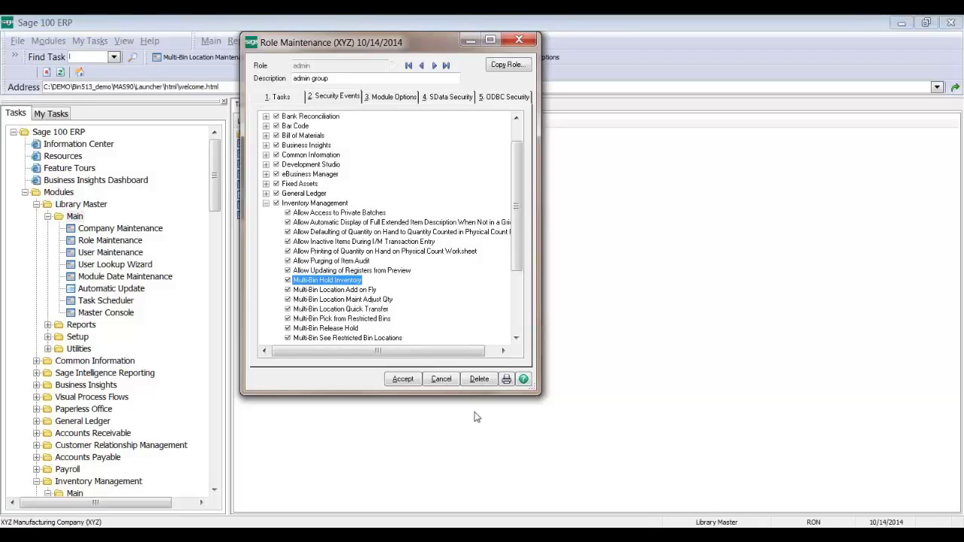
- Close Role Maintenance without saving and open ACS Group Product Registration from Library Master's Setup tasks
{"action": "left_click", "coordinate": [442, 380]}
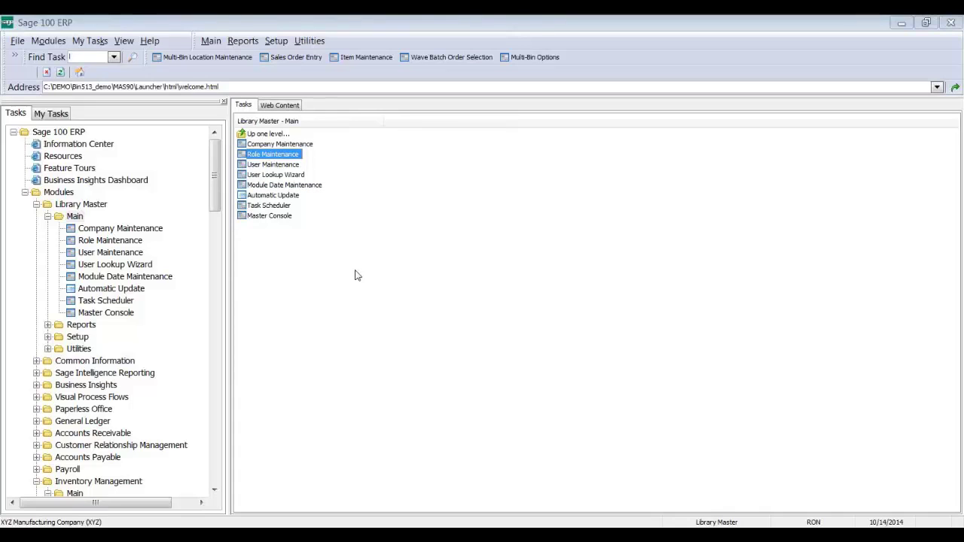
{"action": "left_click", "coordinate": [48, 216]}
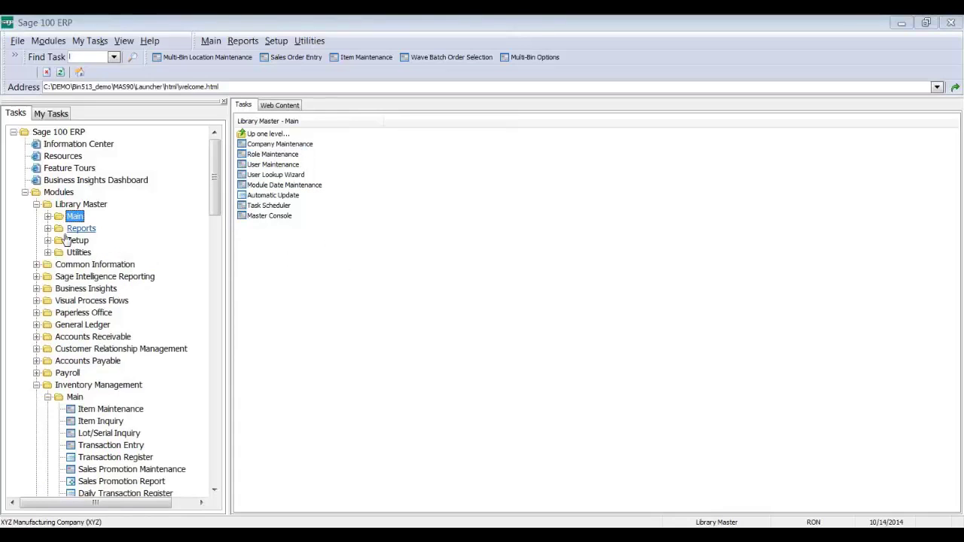
{"action": "left_click", "coordinate": [73, 240]}
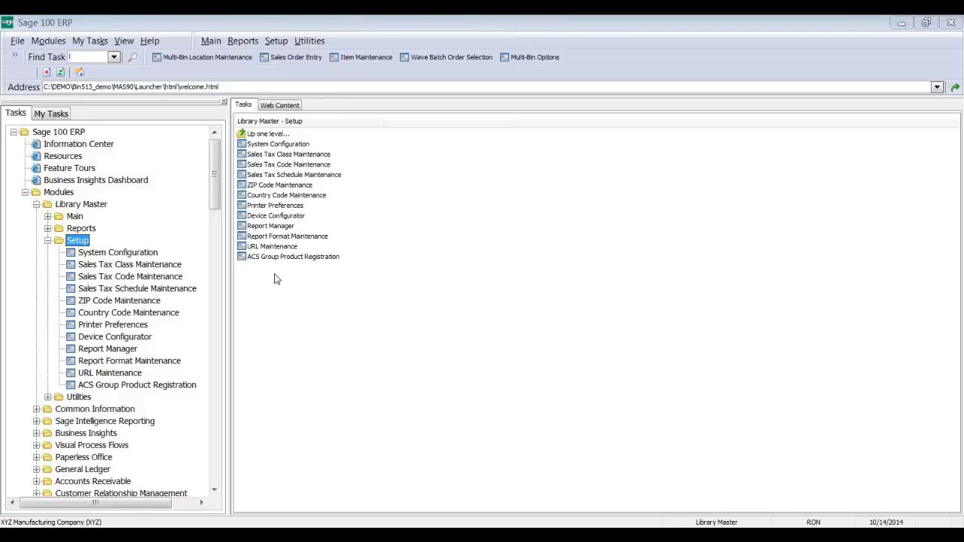
{"action": "left_click", "coordinate": [283, 258]}
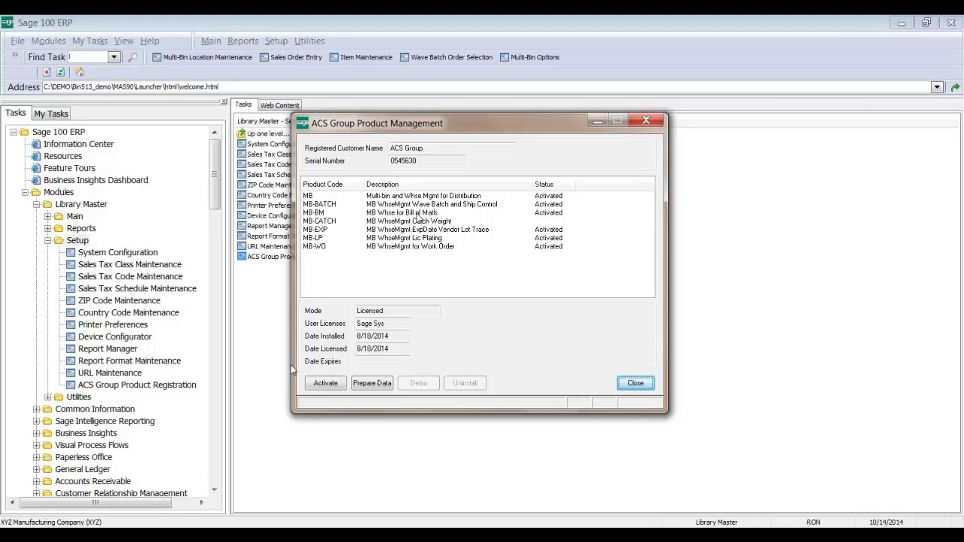
- View the Prepare Data company choices for the ACS Group products, decline the data setup, and close product registration
{"action": "left_click", "coordinate": [378, 391]}
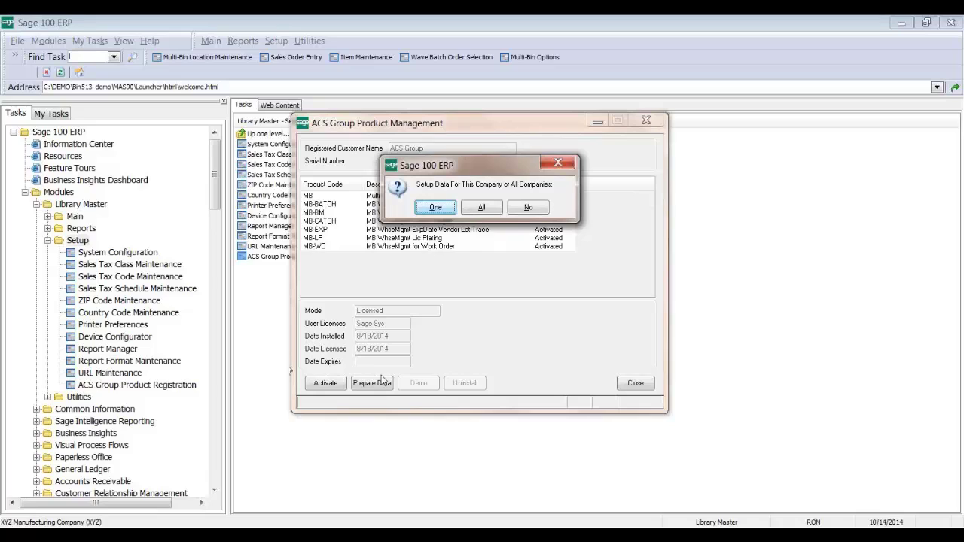
{"action": "left_click", "coordinate": [482, 210]}
{"action": "left_click", "coordinate": [537, 210]}
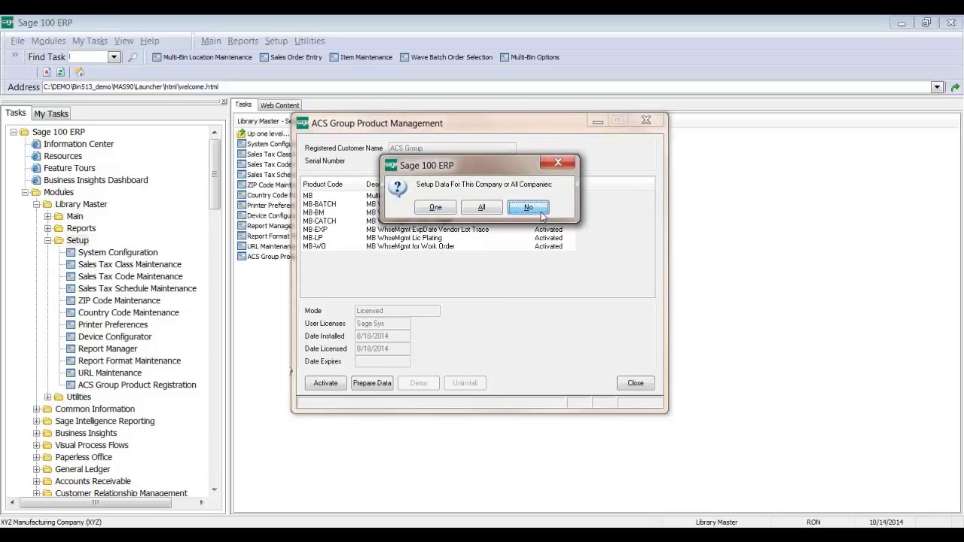
{"action": "left_click", "coordinate": [636, 382]}
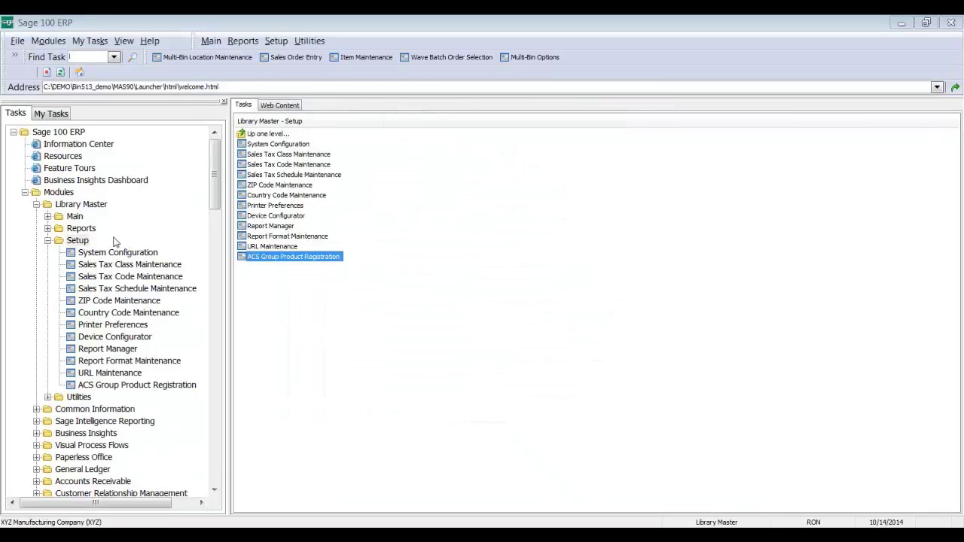
- Collapse Library Master's Setup tasks and switch to company TST
{"action": "left_click", "coordinate": [47, 240]}
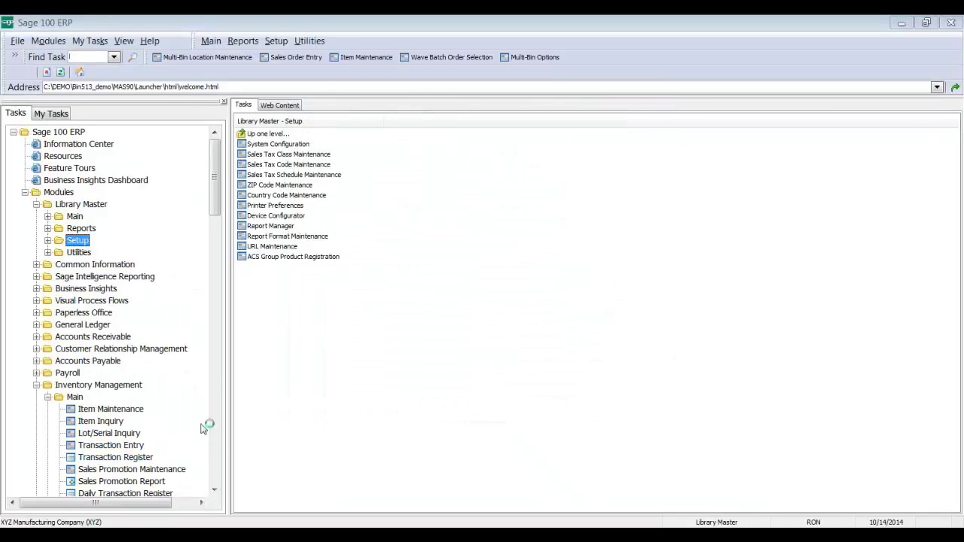
{"action": "key", "text": "ctrl+shift+c"}
{"action": "type", "text": "TST"}
{"action": "key", "text": "Tab"}
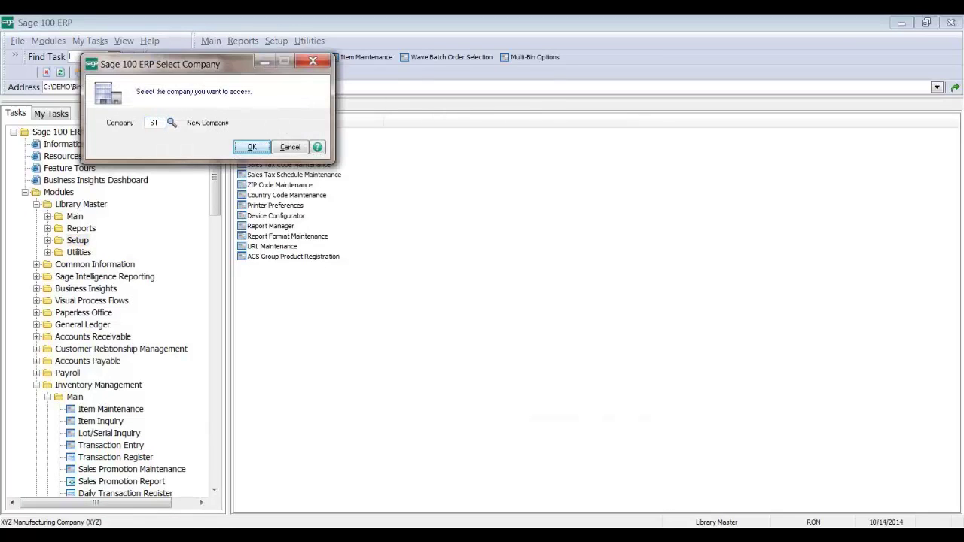
{"action": "key", "text": "Return"}
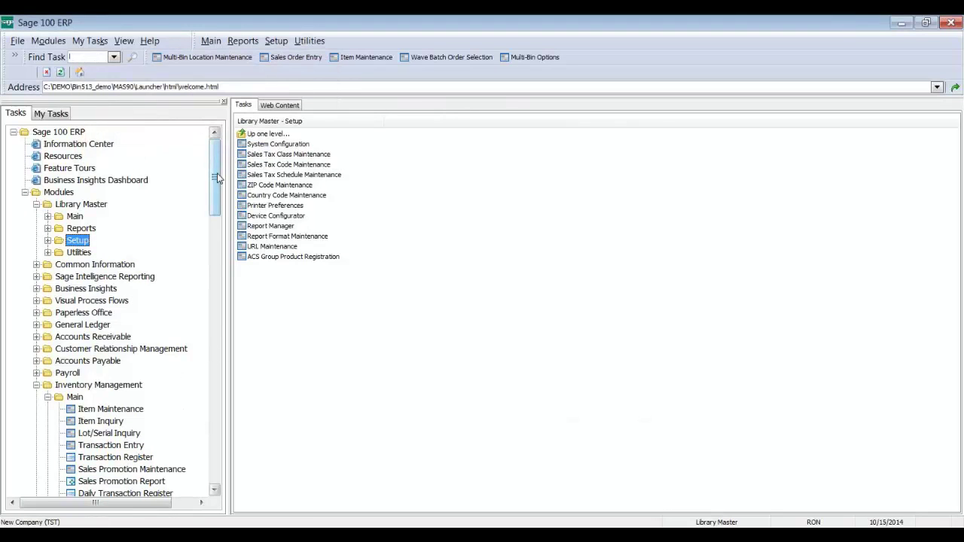
- Open Multi-Bin Options from Inventory Management's Setup tasks, accepting 10/15/2014 as the accounting date
{"action": "left_click", "coordinate": [214, 238]}
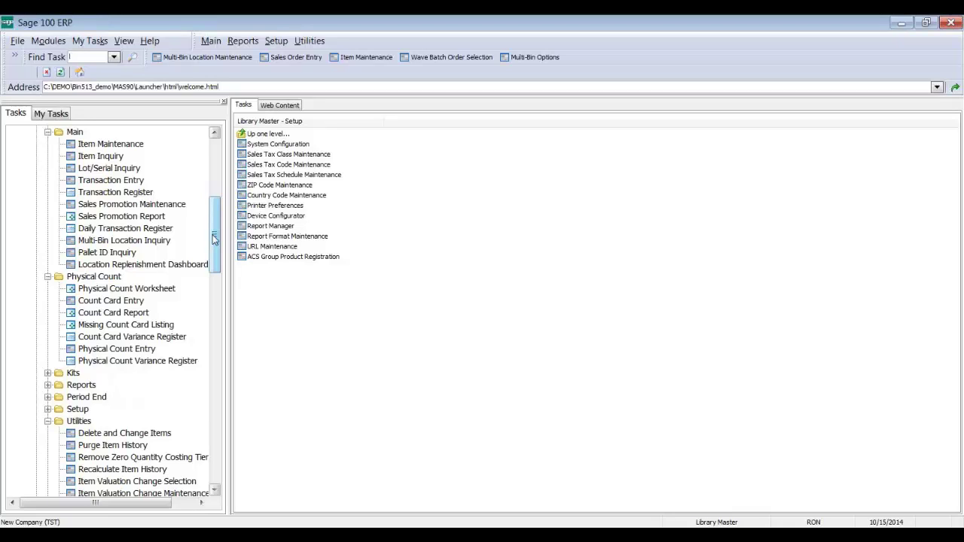
{"action": "left_click_drag", "start_coordinate": [214, 238], "coordinate": [220, 274]}
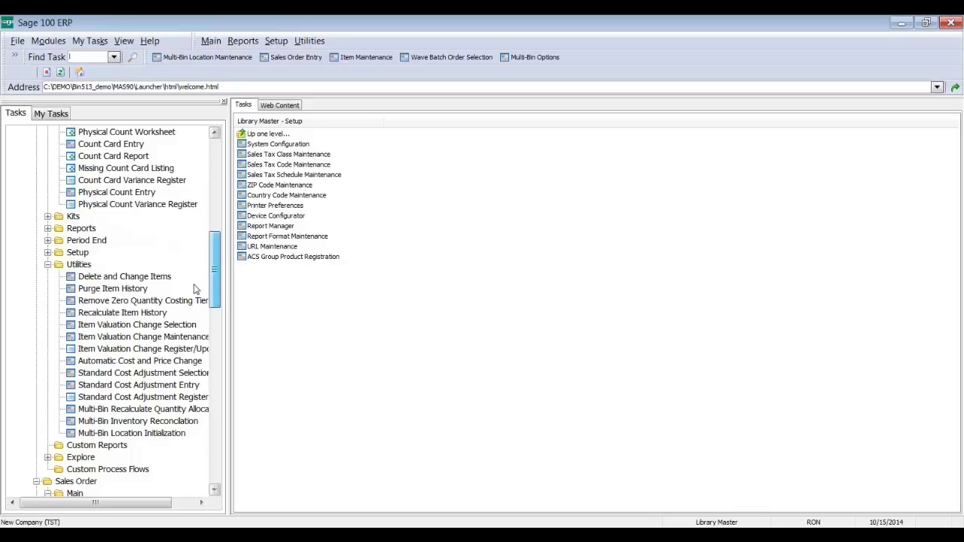
{"action": "left_click", "coordinate": [77, 252]}
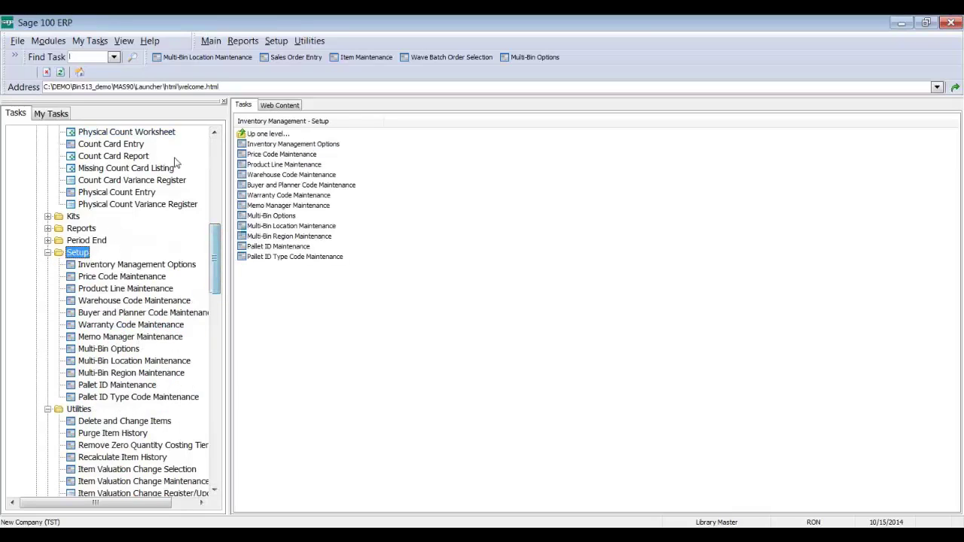
{"action": "left_click_drag", "start_coordinate": [215, 249], "coordinate": [211, 213]}
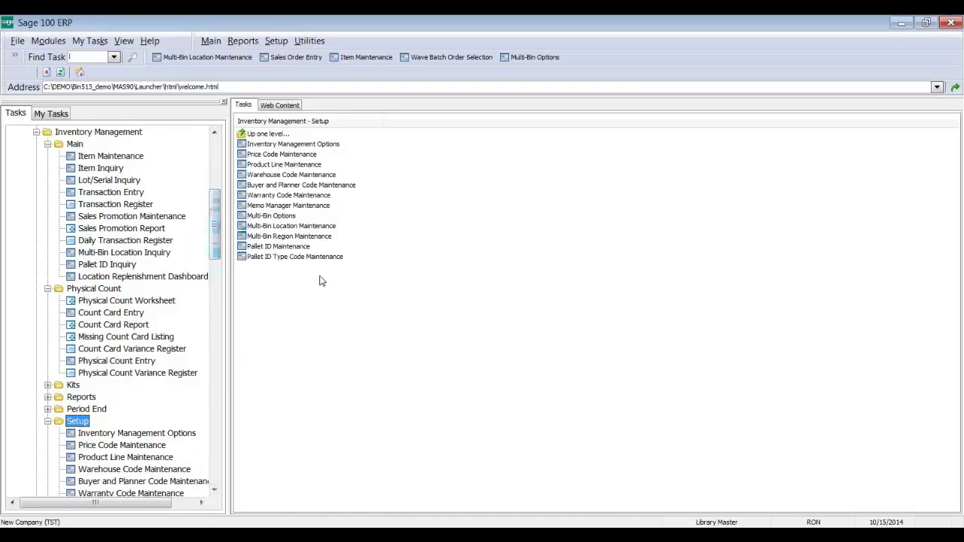
{"action": "left_click", "coordinate": [271, 216]}
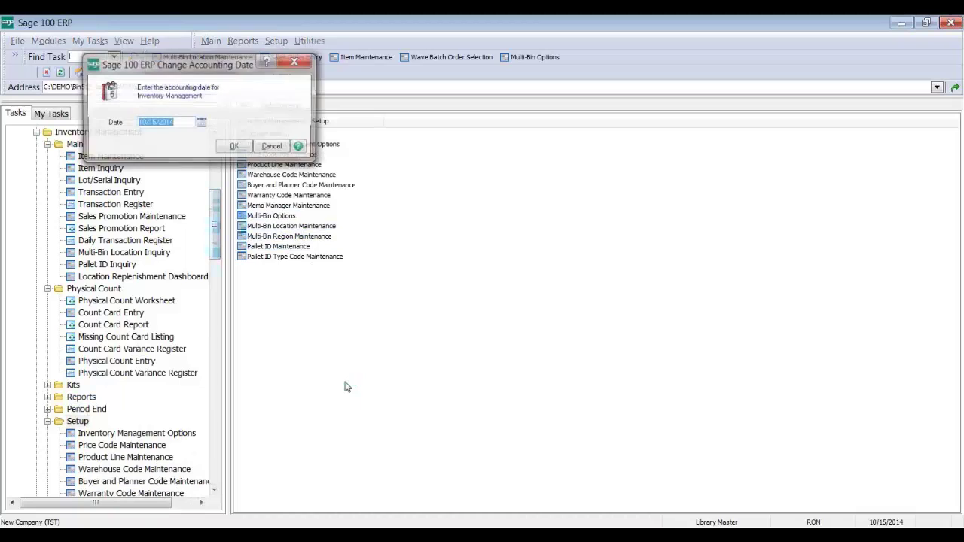
{"action": "left_click", "coordinate": [242, 144]}
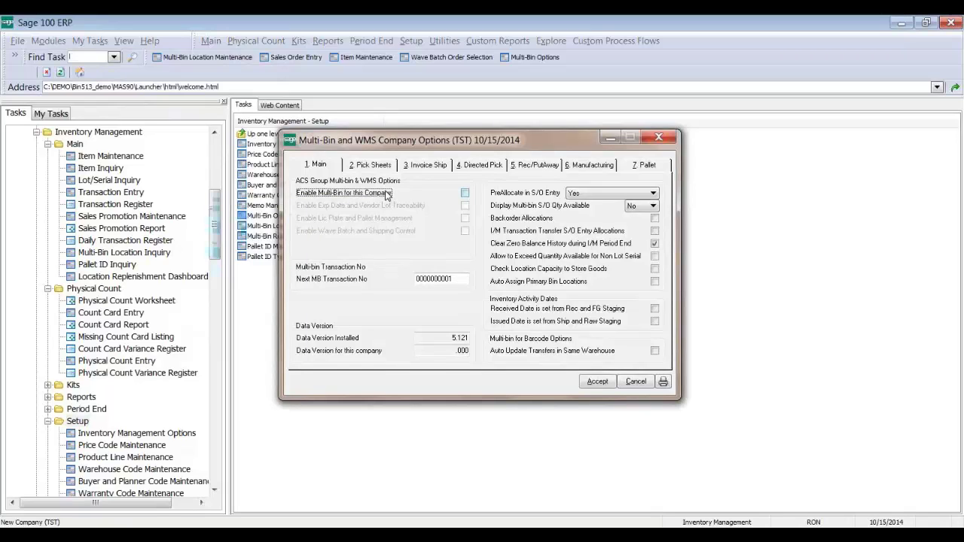
- Enable Multi-Bin for this company, save the options, and continue to data initialization for the active warehouses
{"action": "left_click", "coordinate": [387, 195]}
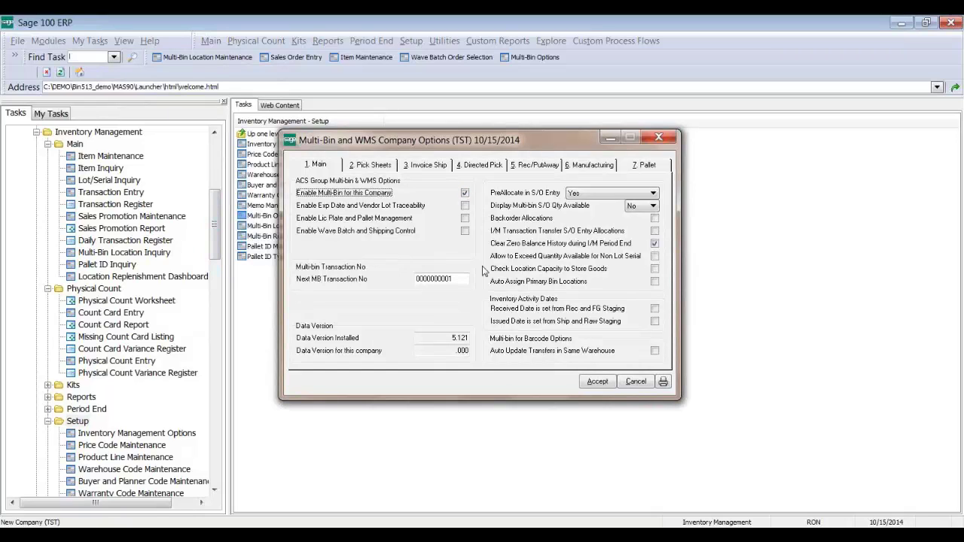
{"action": "left_click", "coordinate": [591, 382]}
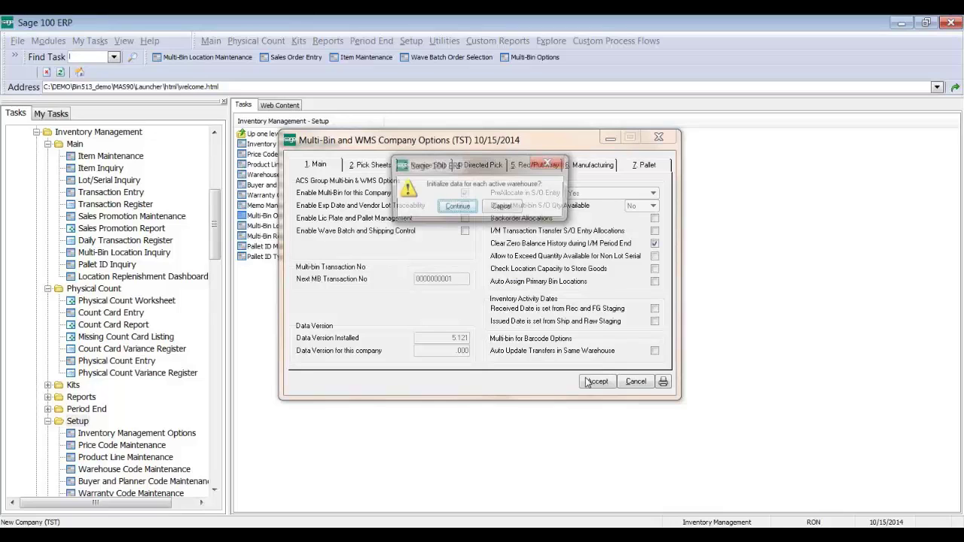
{"action": "left_click", "coordinate": [457, 205]}
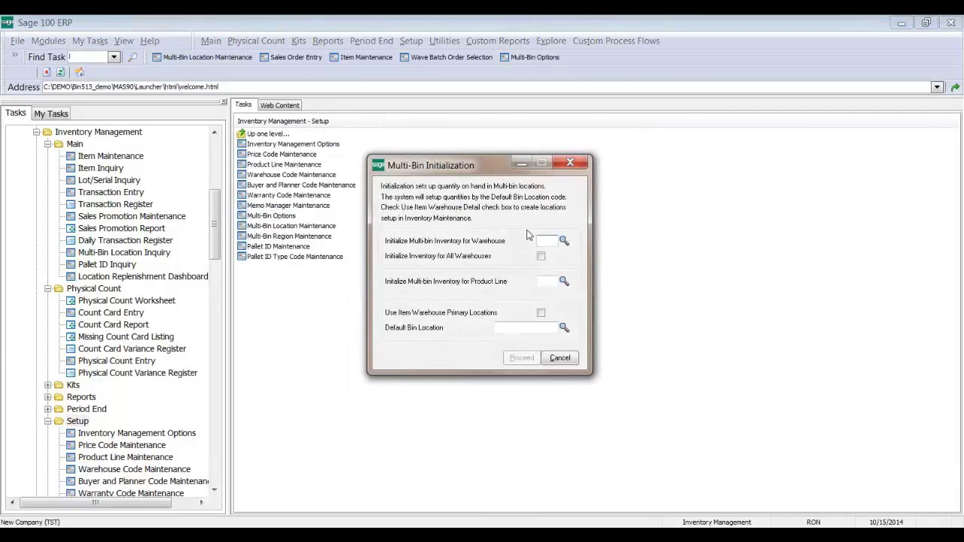
- Choose and enable warehouse 000 for initialization, and turn on Initialize Inventory for All Warehouses and Use Item Warehouse Primary Locations
{"action": "left_click", "coordinate": [563, 241]}
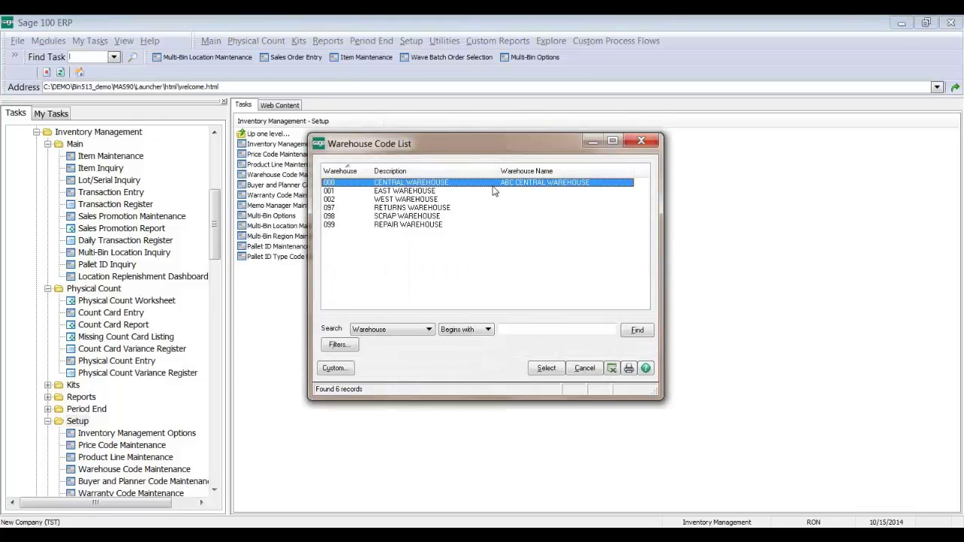
{"action": "double_click", "coordinate": [495, 190]}
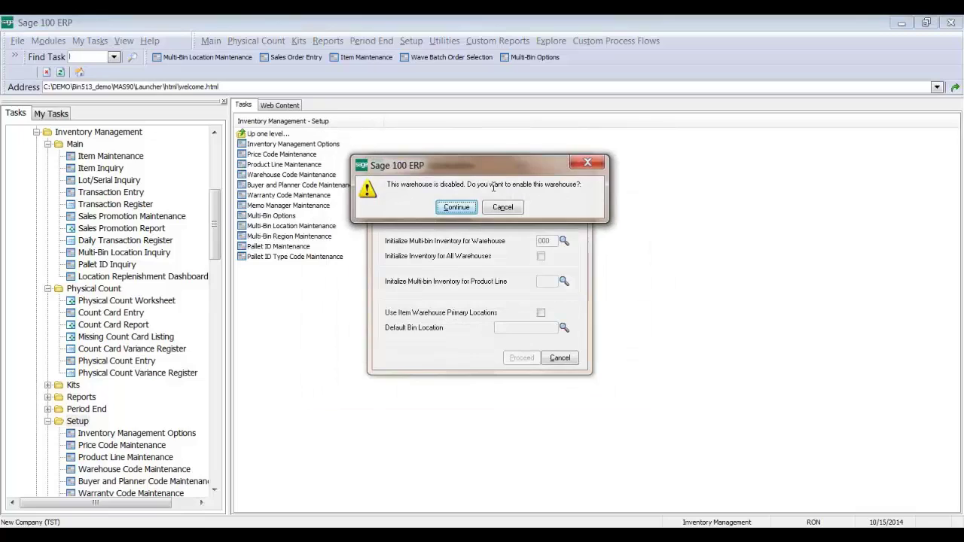
{"action": "left_click", "coordinate": [454, 208]}
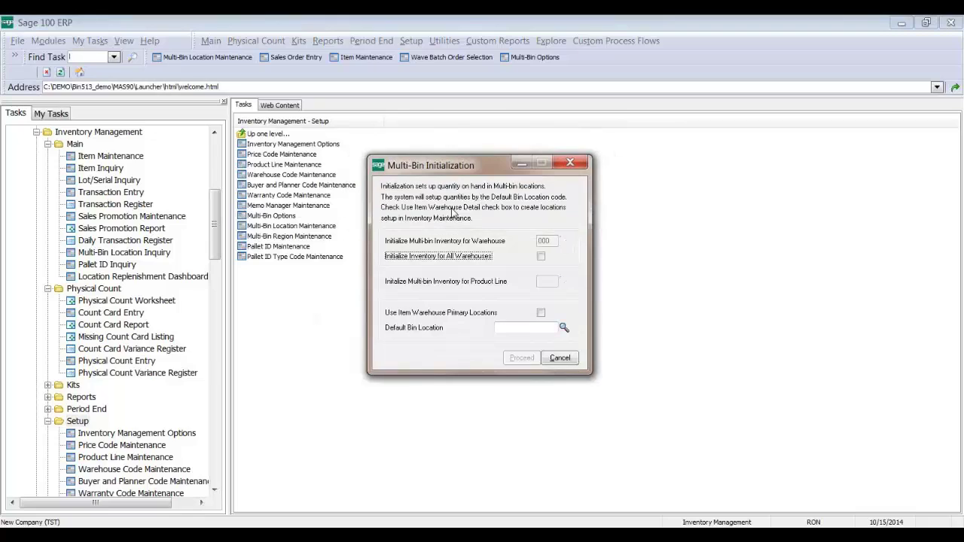
{"action": "left_click", "coordinate": [490, 259]}
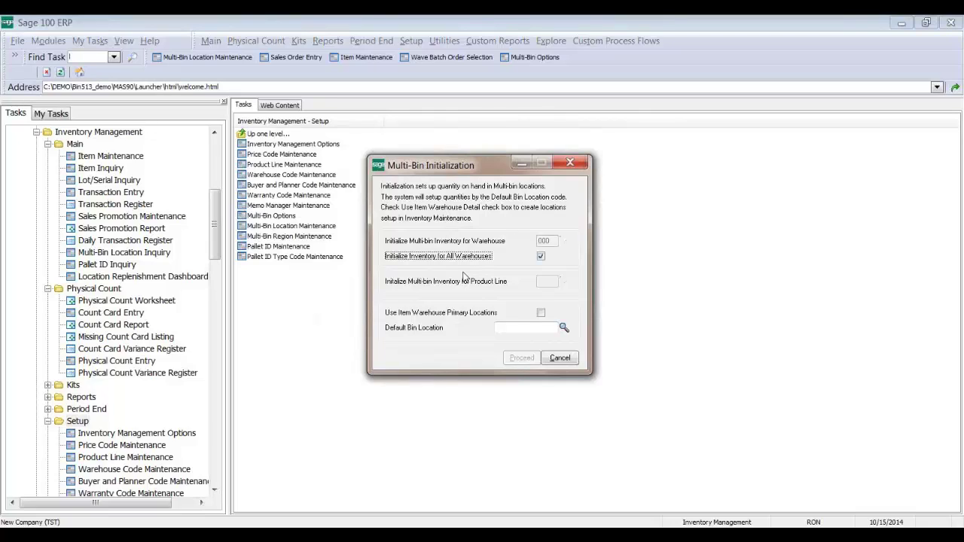
{"action": "left_click", "coordinate": [436, 316]}
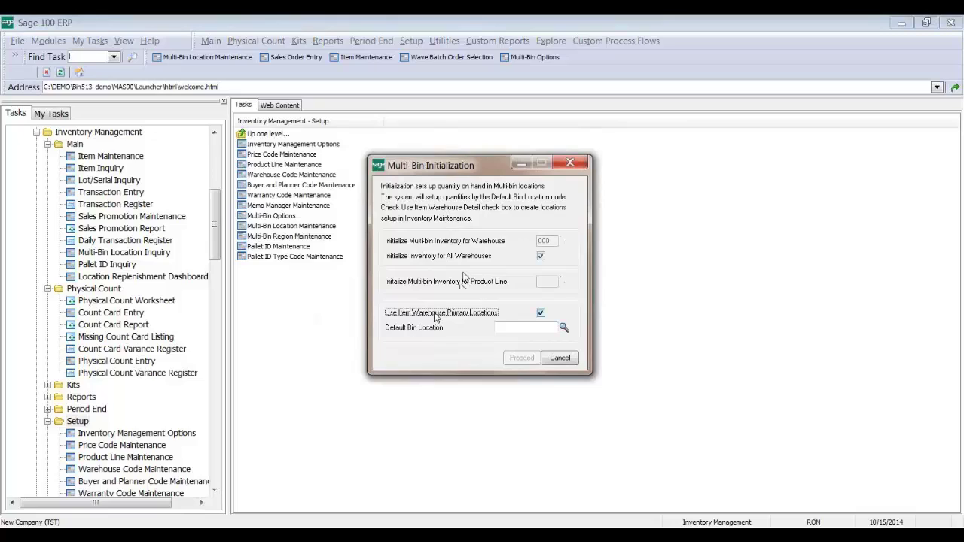
- Set the default bin location to START and create it as a new bin location with the default settings
{"action": "left_click", "coordinate": [503, 328]}
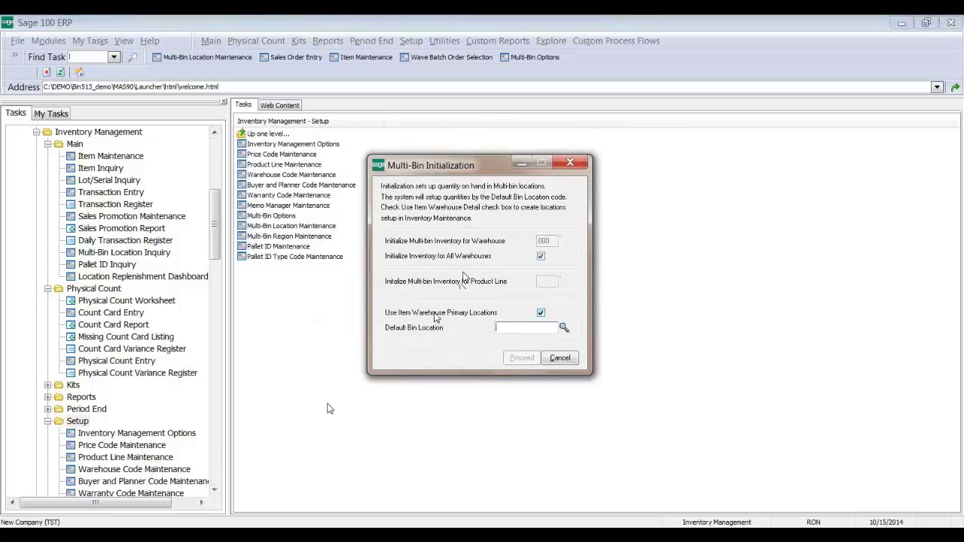
{"action": "type", "text": "START"}
{"action": "key", "text": "Tab"}
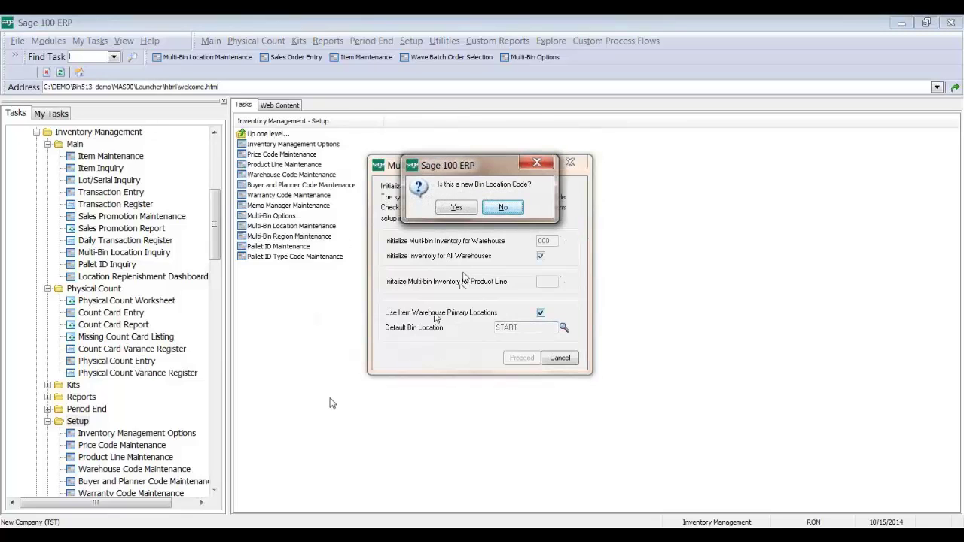
{"action": "left_click", "coordinate": [457, 207]}
{"action": "left_click", "coordinate": [457, 207]}
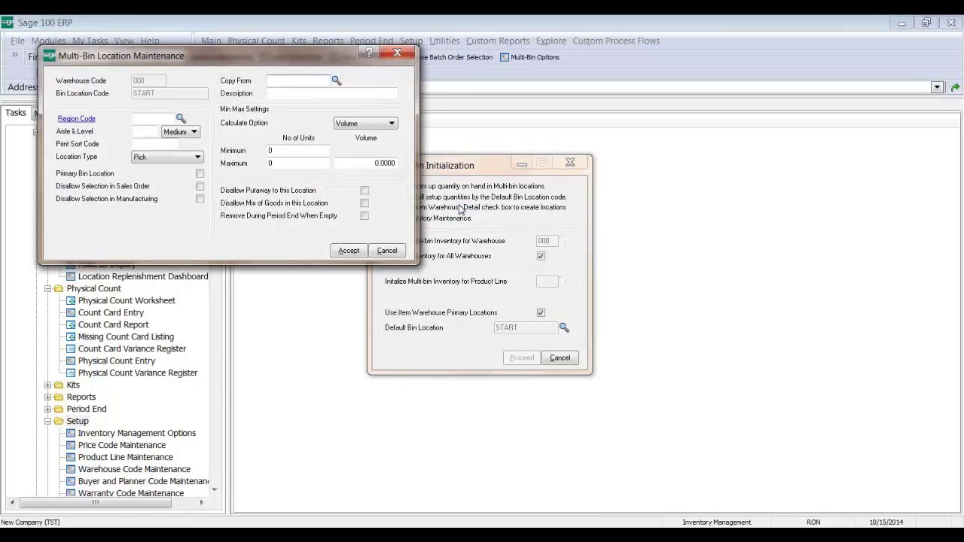
{"action": "left_click", "coordinate": [355, 250]}
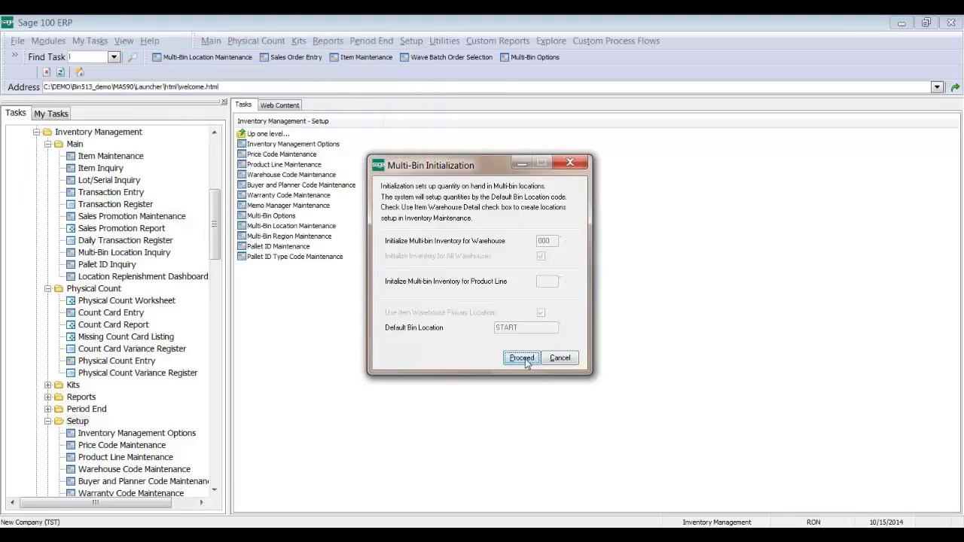
- Run the multi-bin initialization and close the Multi-Bin Initialization window
{"action": "left_click", "coordinate": [523, 359]}
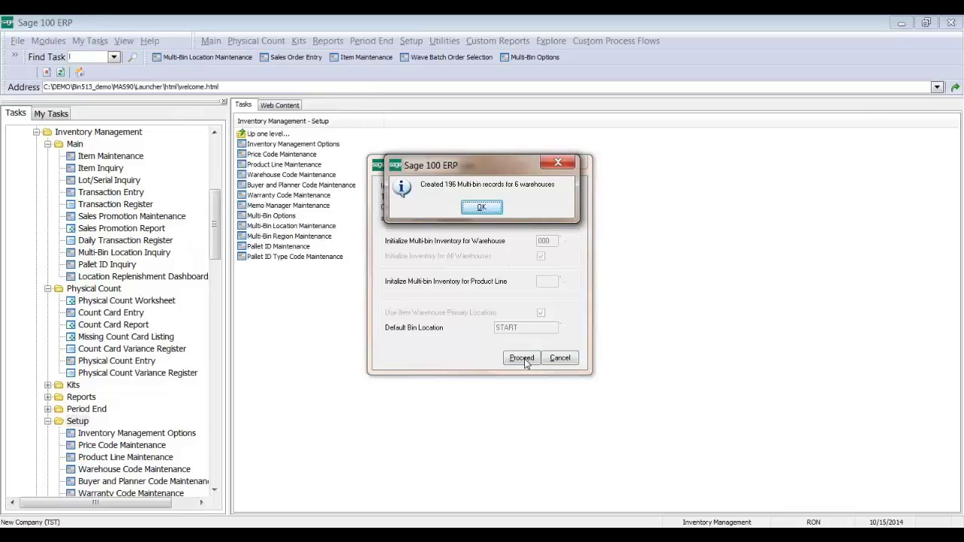
{"action": "left_click", "coordinate": [482, 208]}
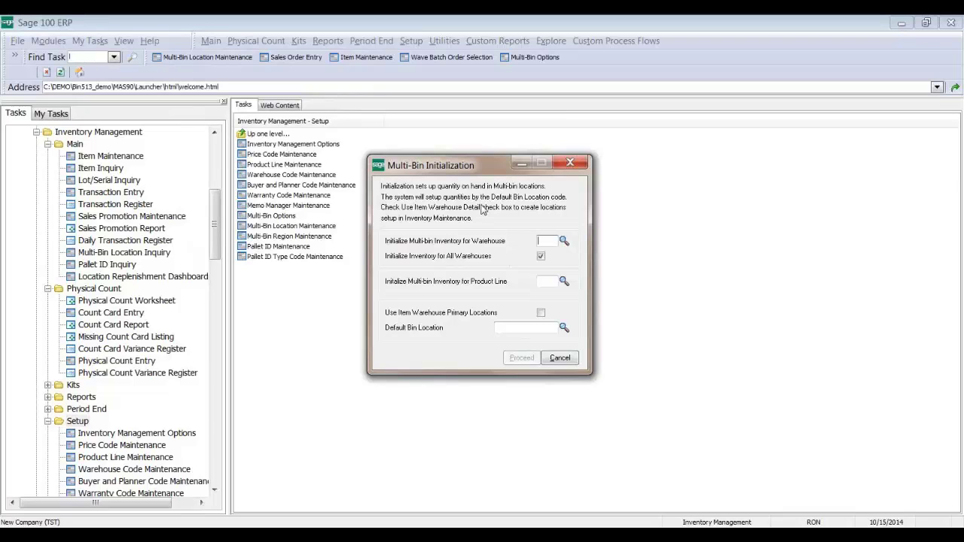
{"action": "left_click", "coordinate": [570, 162]}
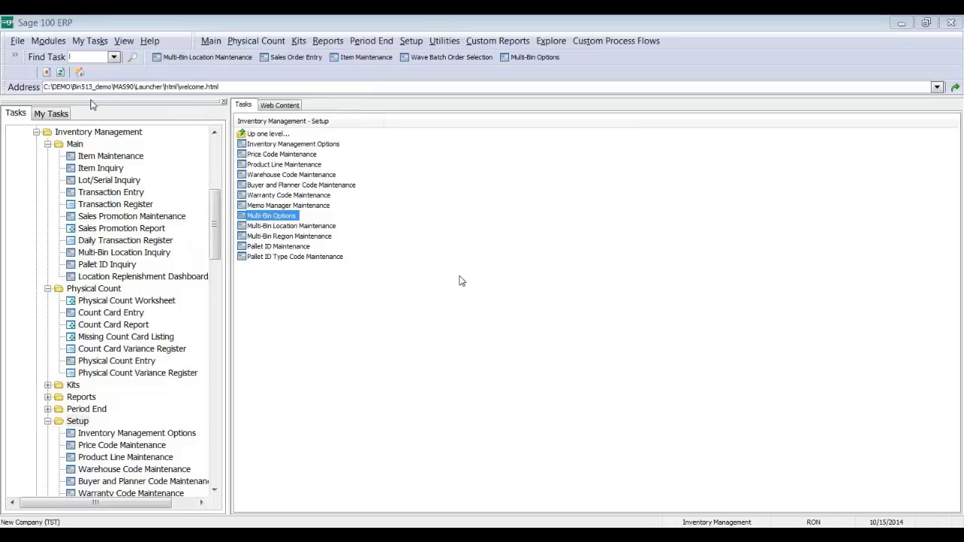
- Load the first item in Item Maintenance and open the Multi-Bin item options for its E-300-10 primary location
{"action": "left_click", "coordinate": [111, 156]}
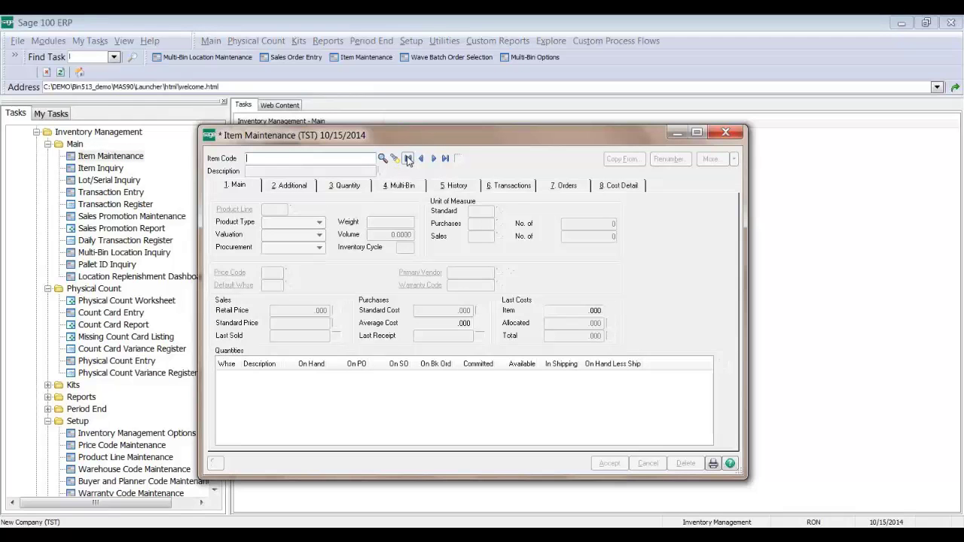
{"action": "left_click", "coordinate": [407, 158]}
{"action": "left_click", "coordinate": [401, 185]}
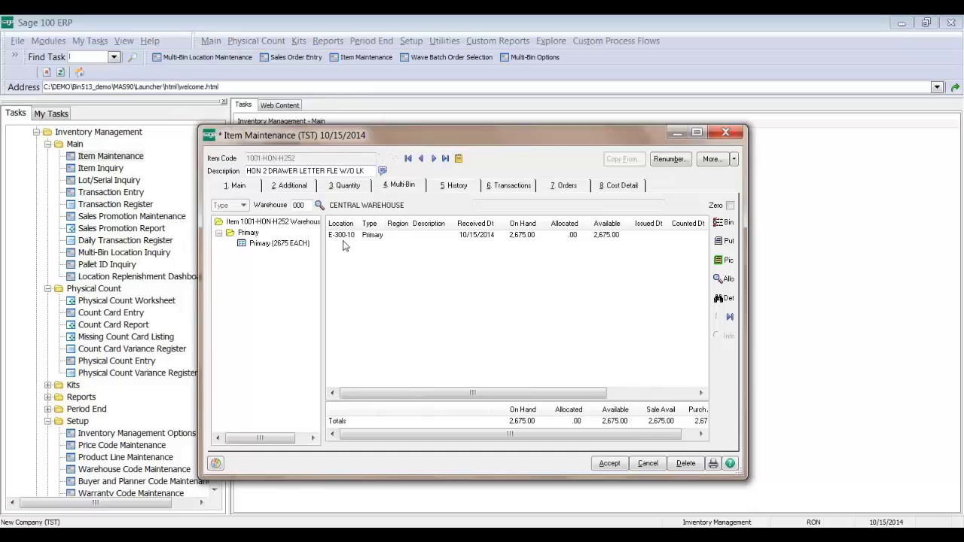
{"action": "left_click", "coordinate": [383, 239]}
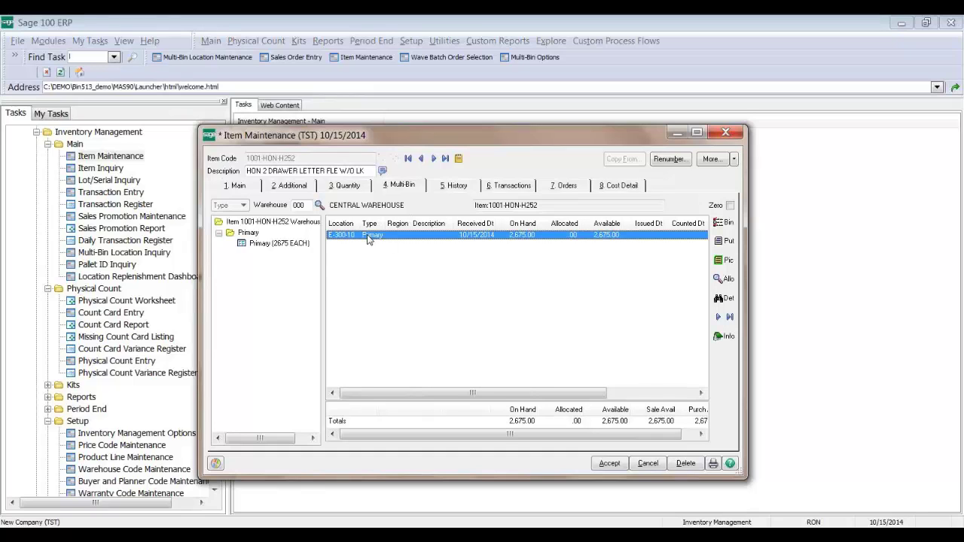
{"action": "left_click", "coordinate": [723, 225]}
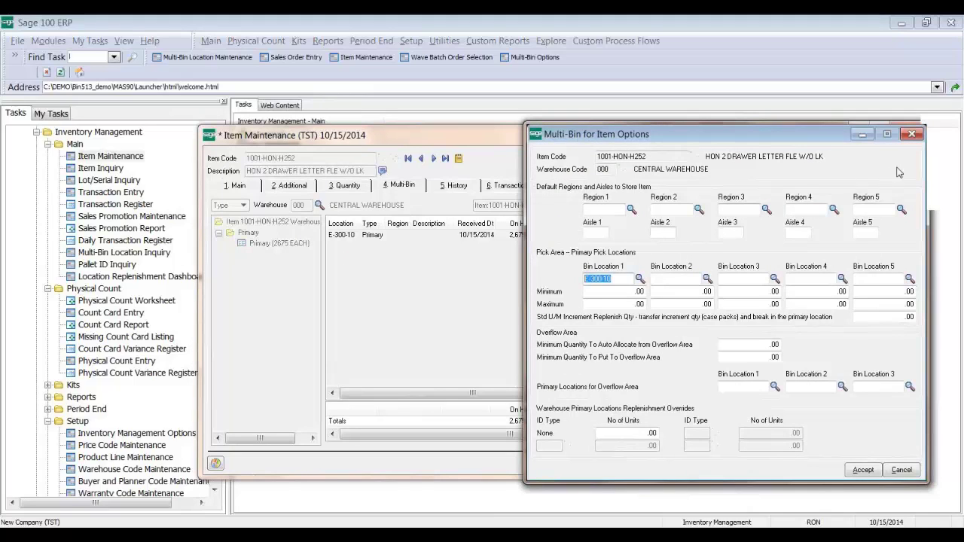
- Close the Multi-Bin for Item Options window and advance through the item records to 2480-8-50
{"action": "left_click", "coordinate": [911, 140]}
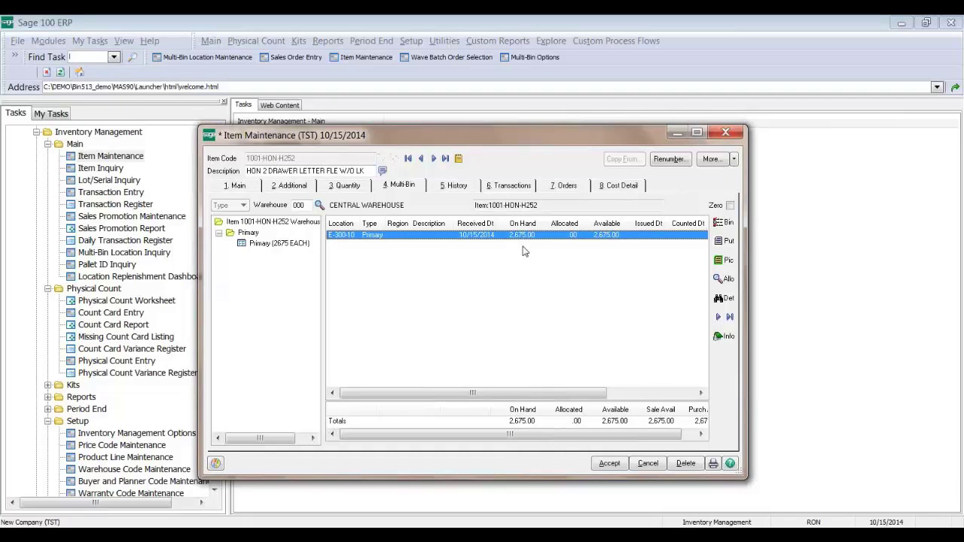
{"action": "left_click", "coordinate": [433, 158]}
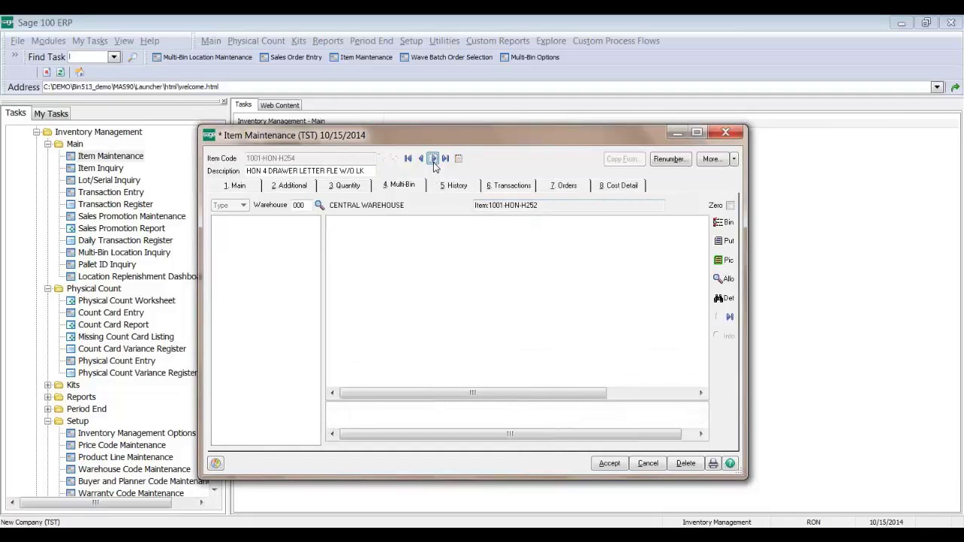
{"action": "left_click", "coordinate": [433, 158]}
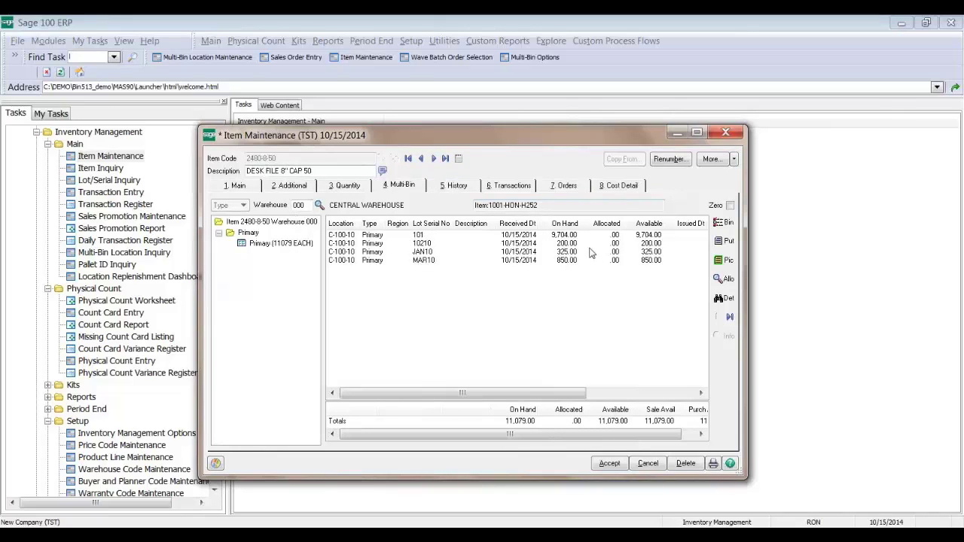
- Compare item 2480-8-50's lot cost details with its multi-bin lot locations, and select the row for lot 101
{"action": "left_click", "coordinate": [621, 185]}
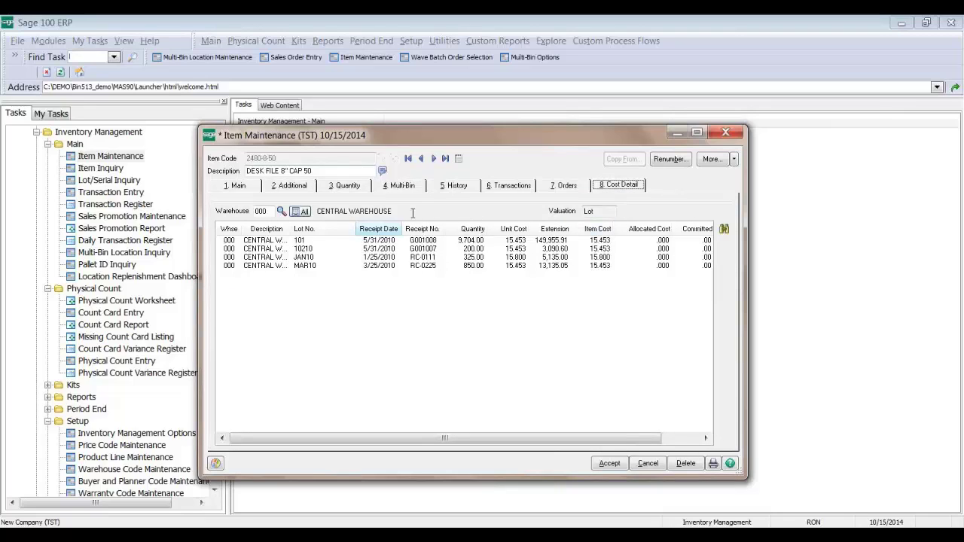
{"action": "left_click", "coordinate": [406, 186]}
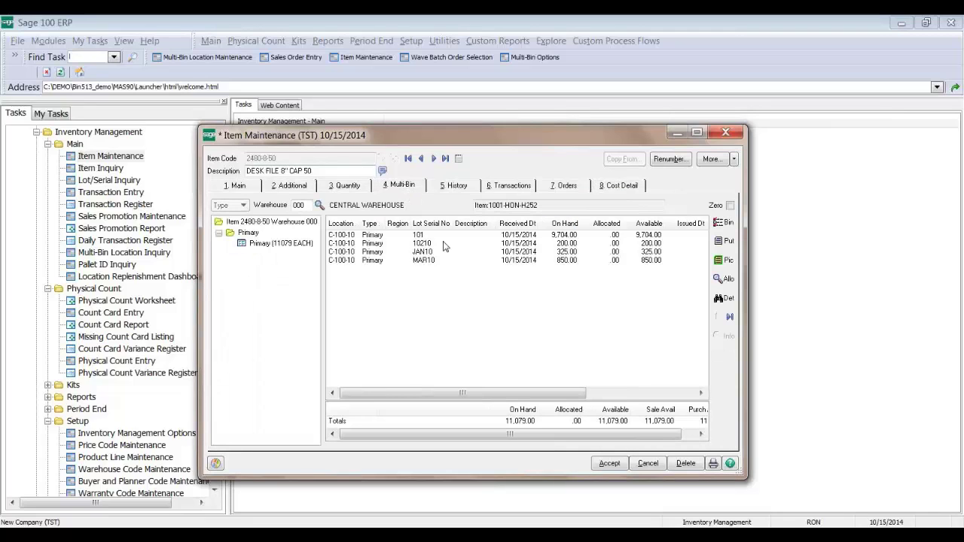
{"action": "left_click", "coordinate": [365, 238]}
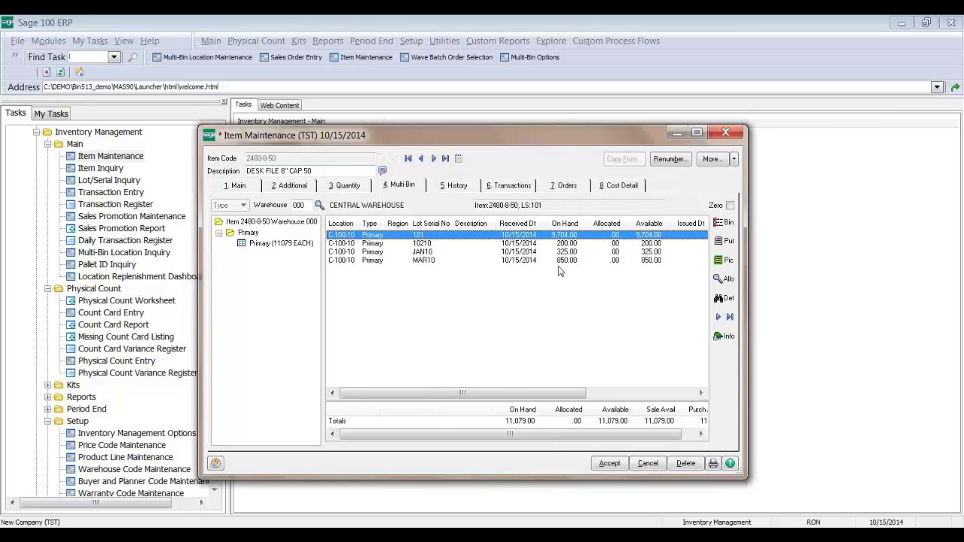
- Accept the item, look up item codes beginning with GB, and load GB-MD750 to view its serial number bin locations
{"action": "left_click", "coordinate": [603, 463]}
{"action": "type", "text": "GB"}
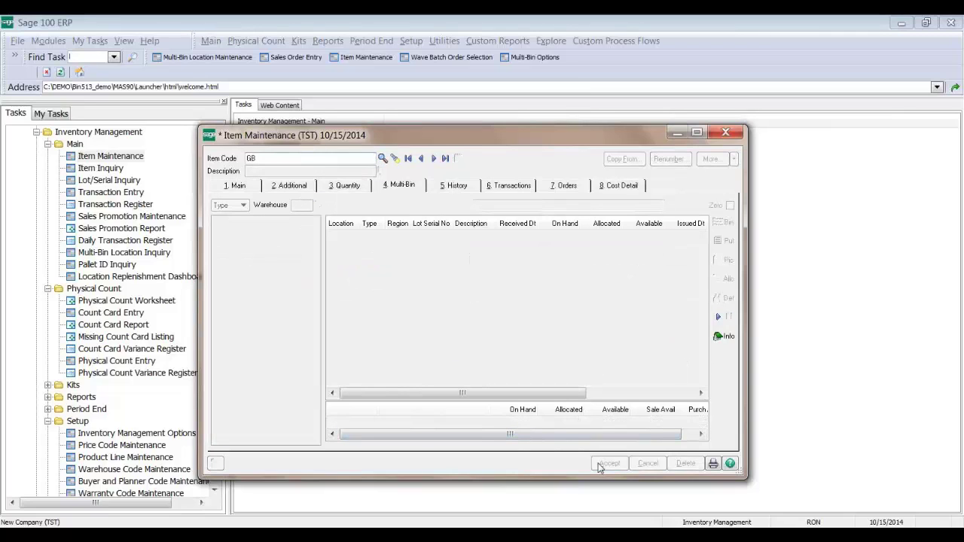
{"action": "key", "text": "F2"}
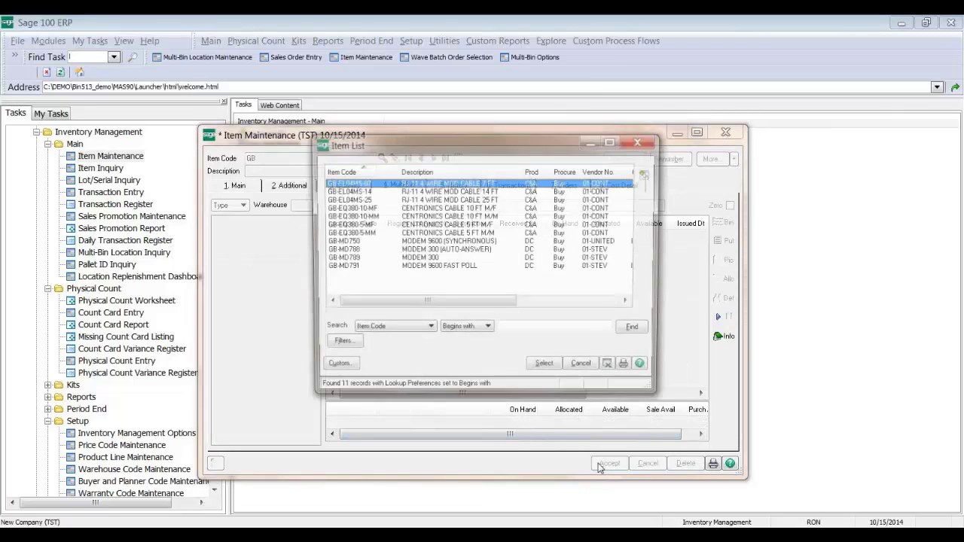
{"action": "key", "text": "Down"}
{"action": "key", "text": "Down"}
{"action": "key", "text": "Down"}
{"action": "key", "text": "Down"}
{"action": "key", "text": "Down"}
{"action": "key", "text": "Down"}
{"action": "key", "text": "Down"}
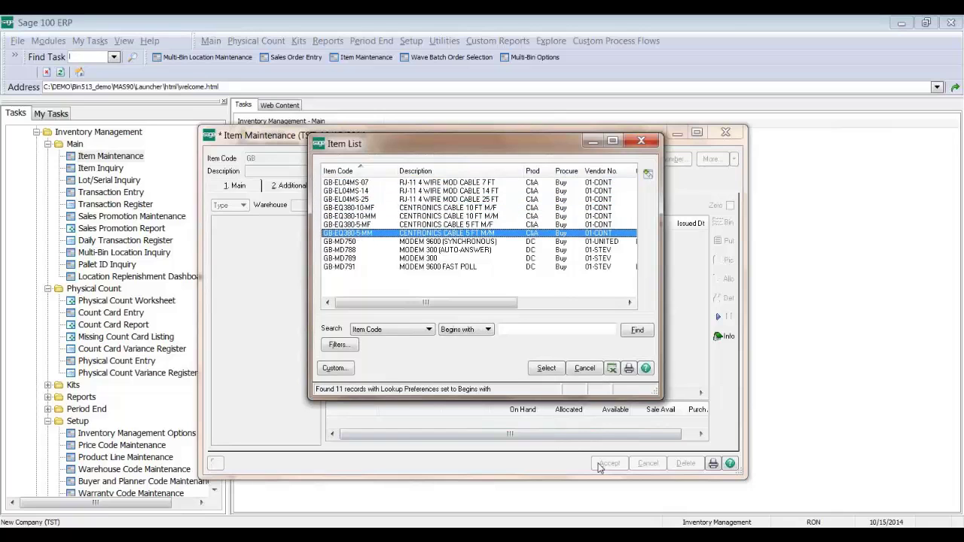
{"action": "key", "text": "Return"}
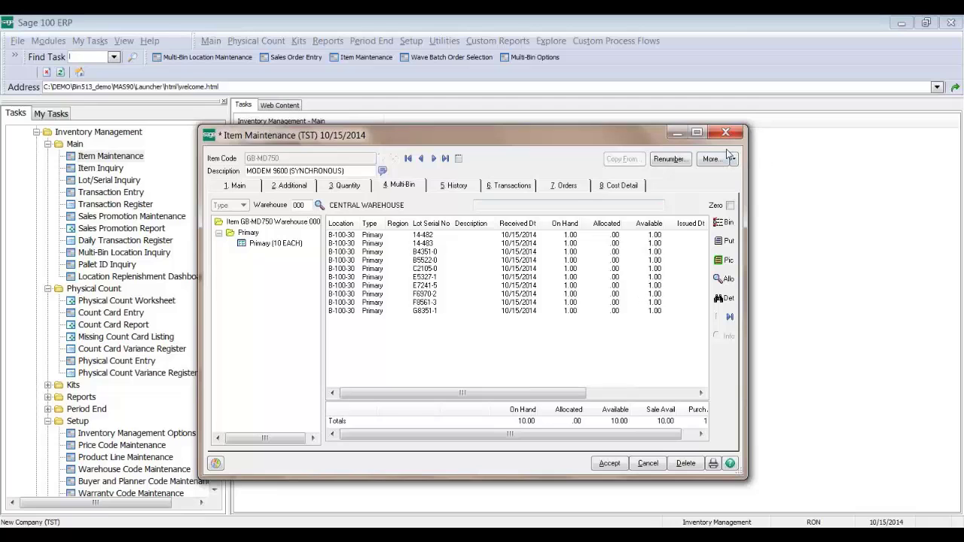
{"action": "key", "text": "Escape"}
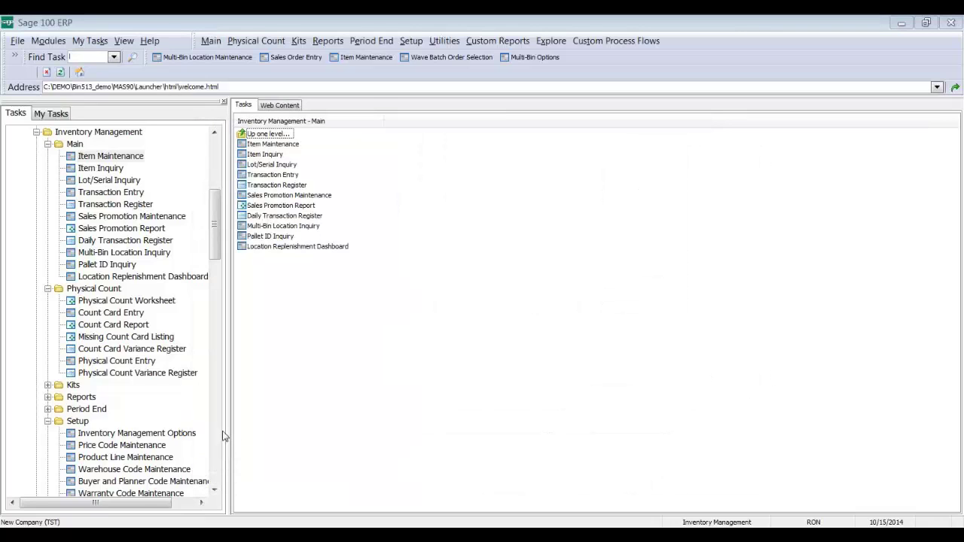
- Open Picking Sheet Printing from the Sales Order module, accepting 10/15/2014 as the accounting date
{"action": "scroll", "coordinate": [223, 436], "scroll_direction": "down", "scroll_amount": 20}
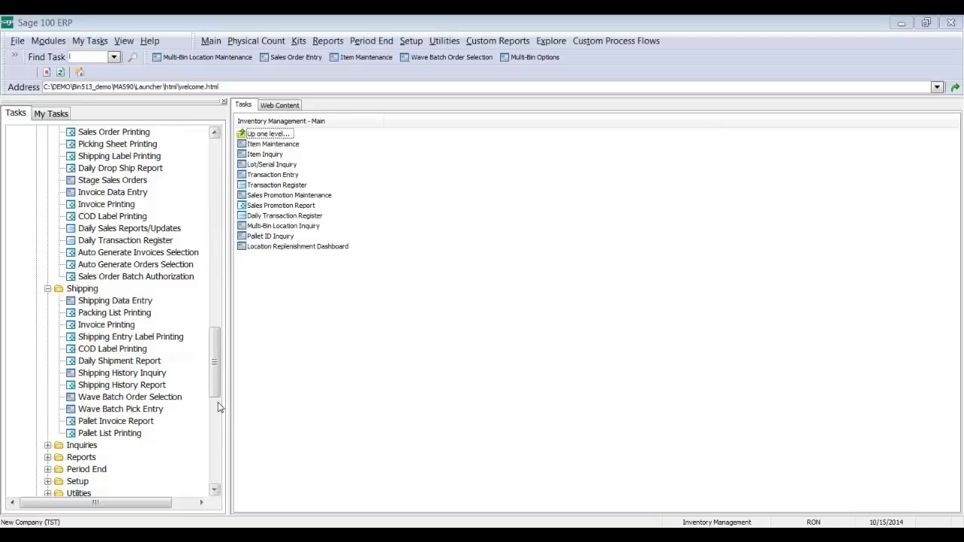
{"action": "left_click_drag", "start_coordinate": [215, 390], "coordinate": [215, 380]}
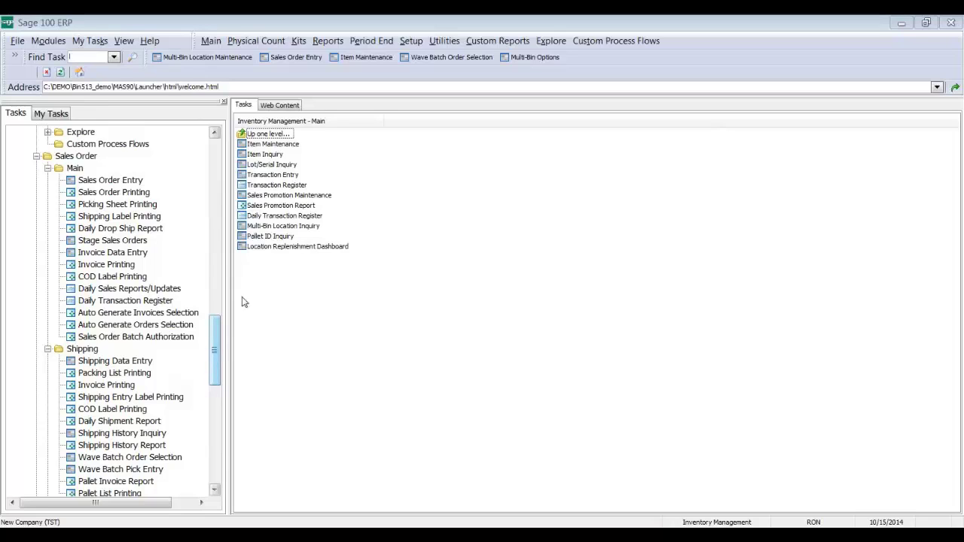
{"action": "left_click", "coordinate": [140, 204]}
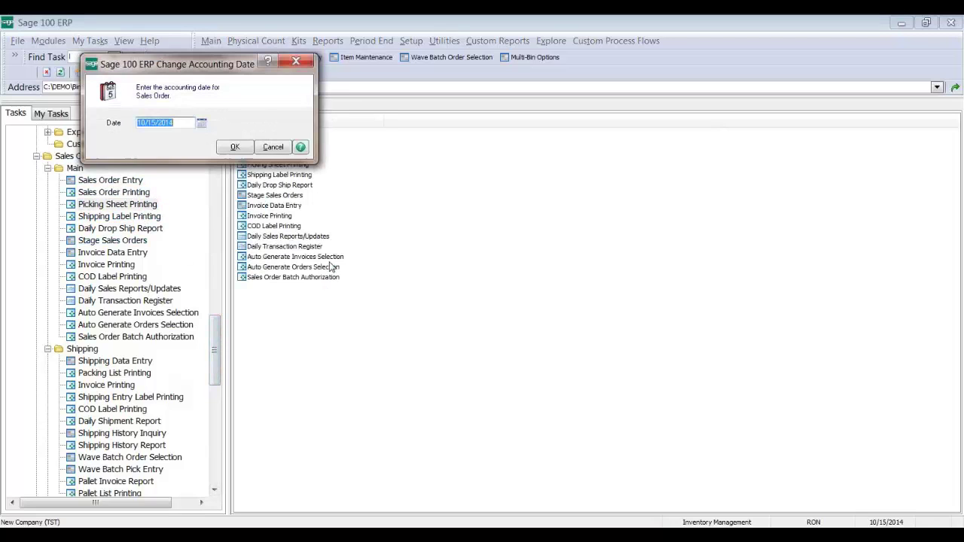
{"action": "left_click", "coordinate": [236, 150]}
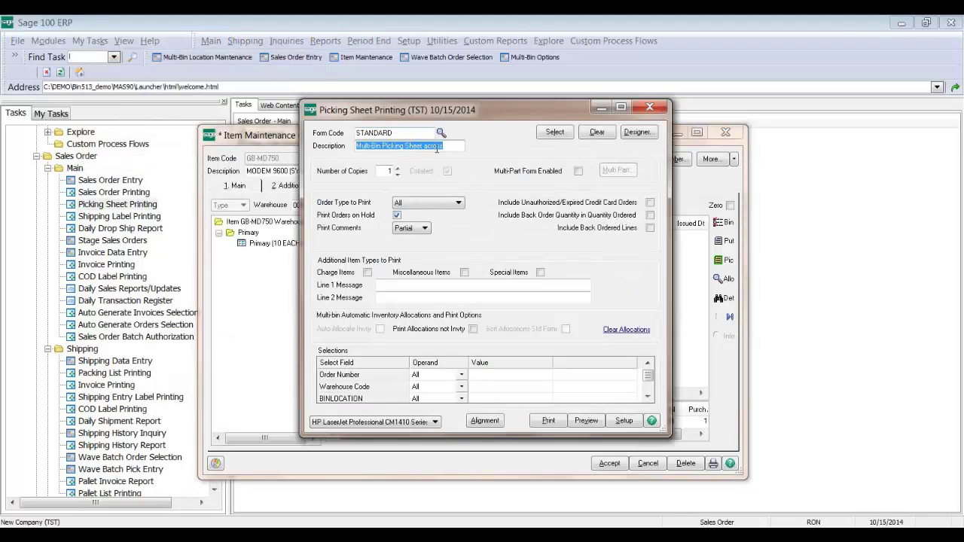
- Create picking sheet form code BIN based on the Multi-Bin Picking Sheet across template
{"action": "left_click", "coordinate": [431, 133]}
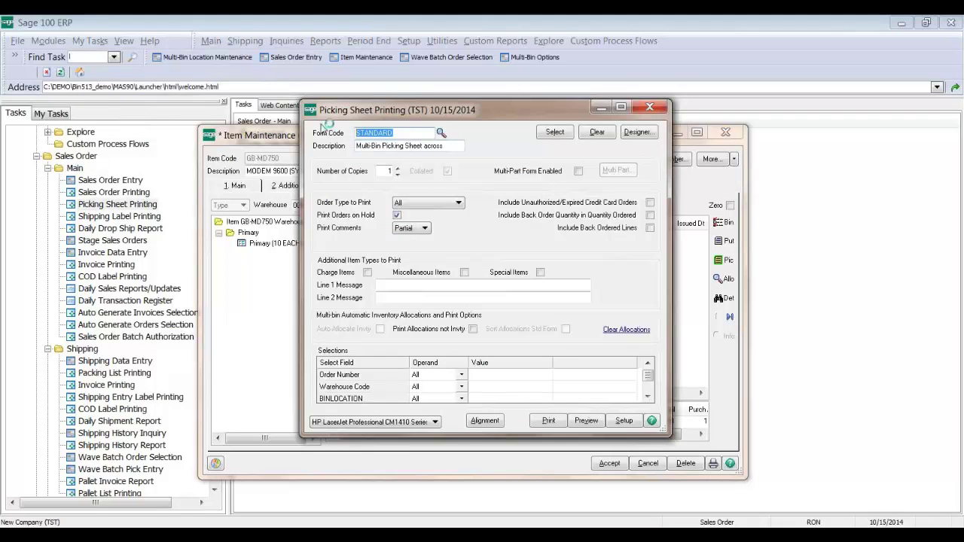
{"action": "type", "text": "BIN"}
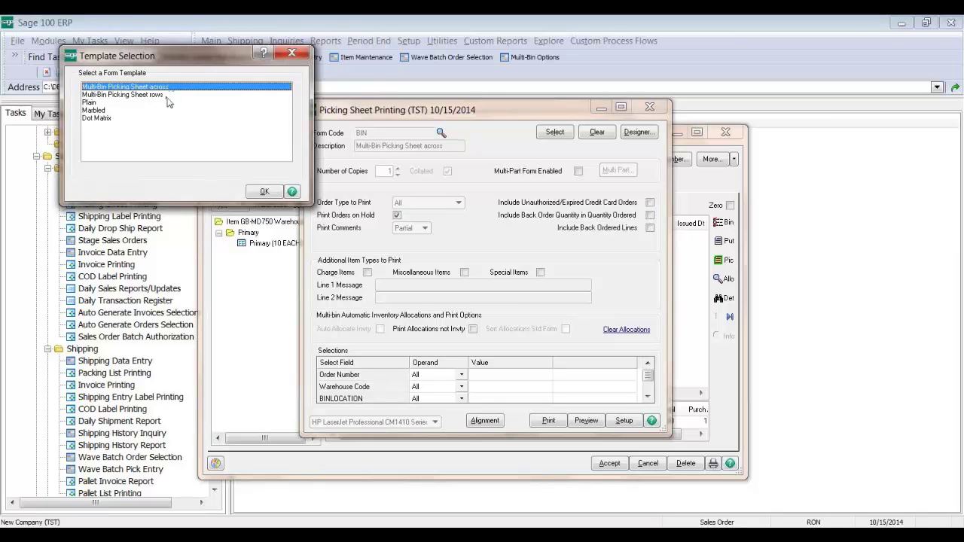
{"action": "left_click", "coordinate": [168, 94]}
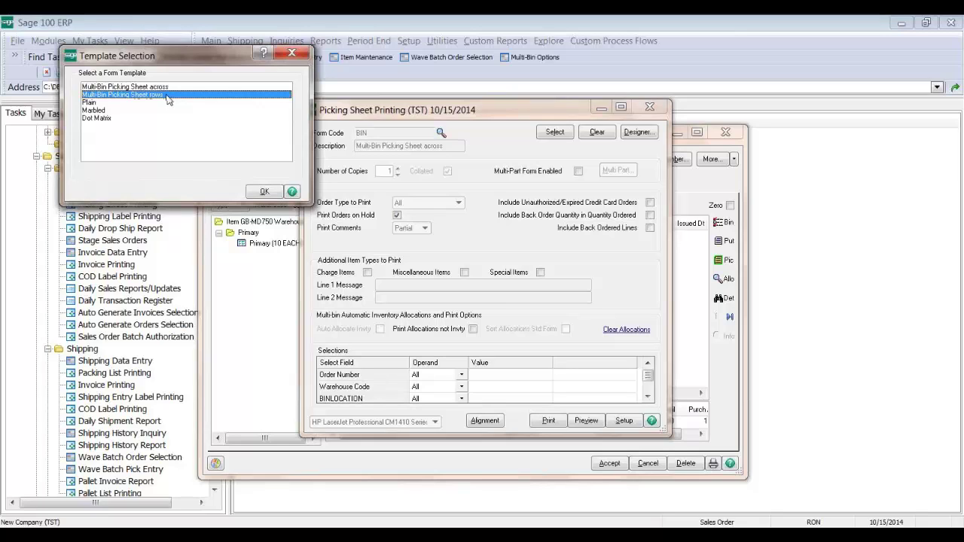
{"action": "left_click", "coordinate": [167, 87]}
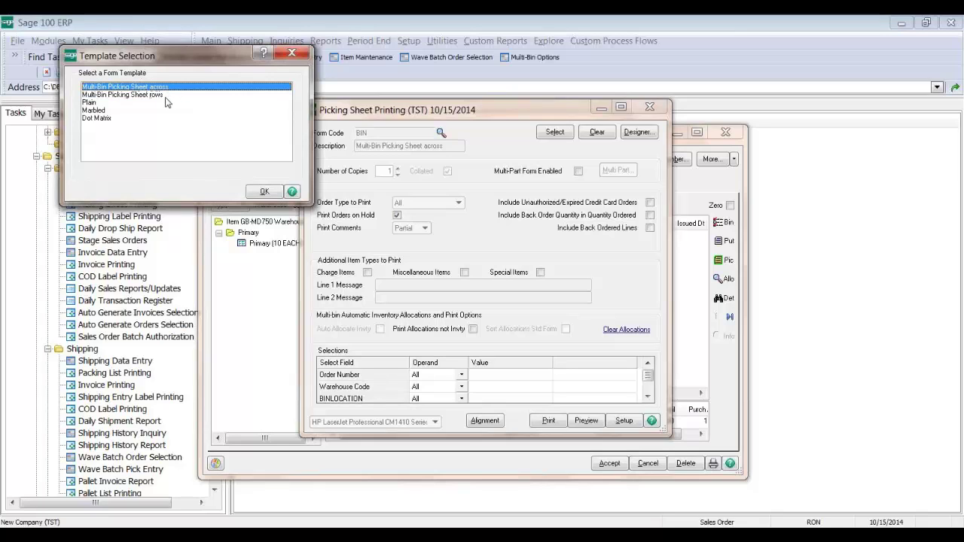
{"action": "left_click", "coordinate": [257, 190]}
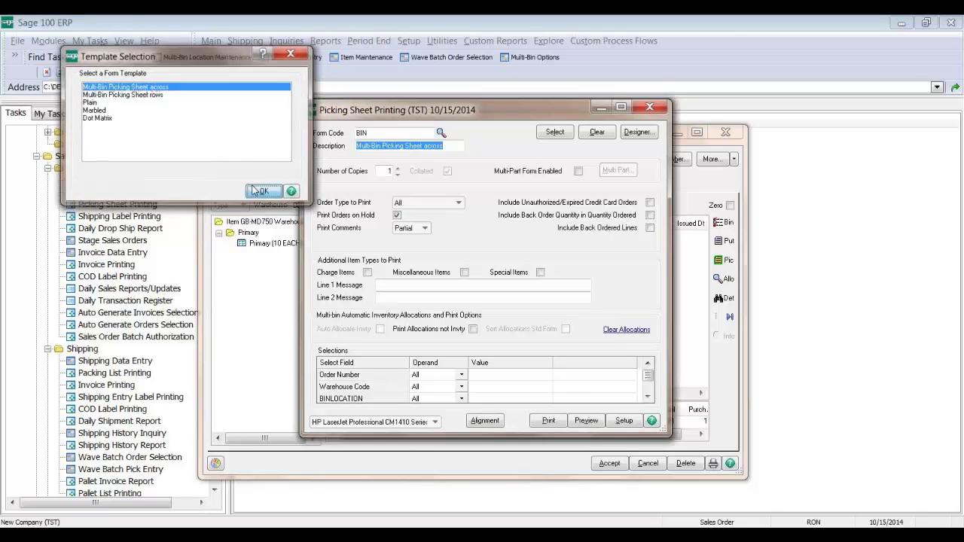
- Limit the picking sheets to the order range from the R & S Supply Corp. order through the American Business Futures order dated 5/1/2010
{"action": "left_click", "coordinate": [533, 378]}
{"action": "left_click", "coordinate": [543, 374]}
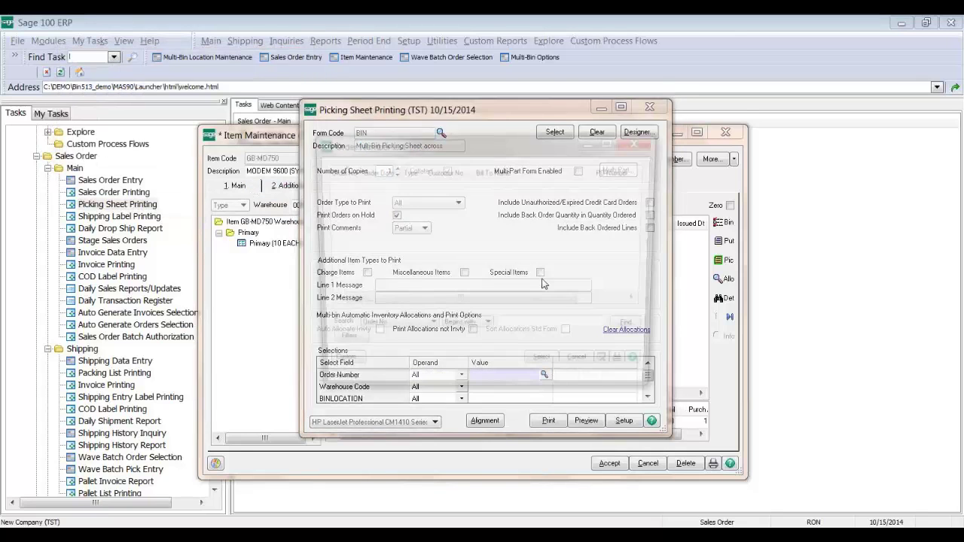
{"action": "left_click", "coordinate": [430, 260]}
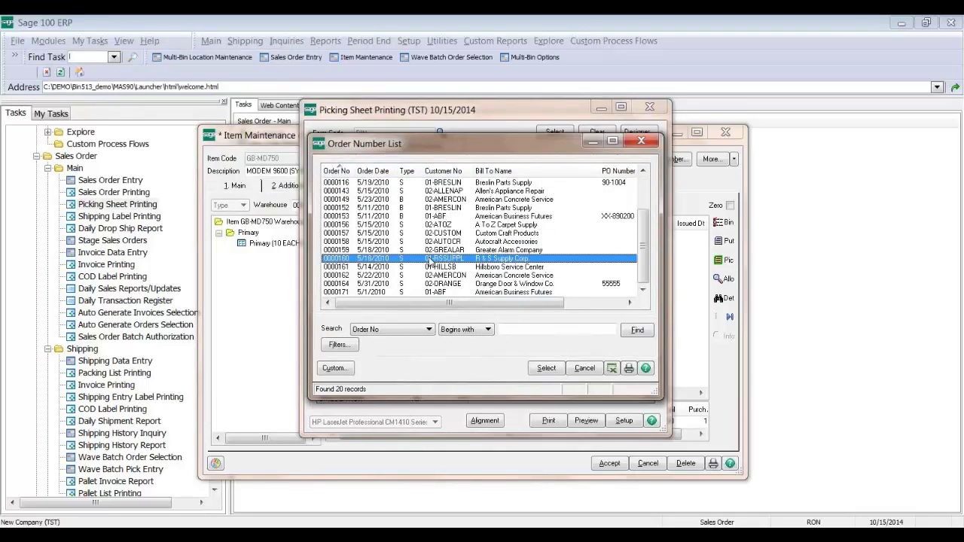
{"action": "double_click", "coordinate": [430, 259]}
{"action": "left_click", "coordinate": [644, 365]}
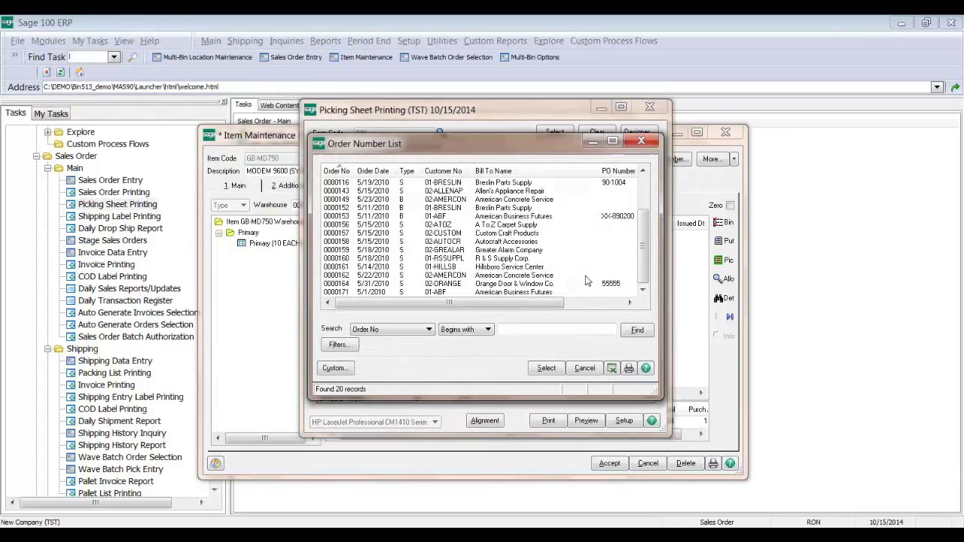
{"action": "double_click", "coordinate": [572, 293]}
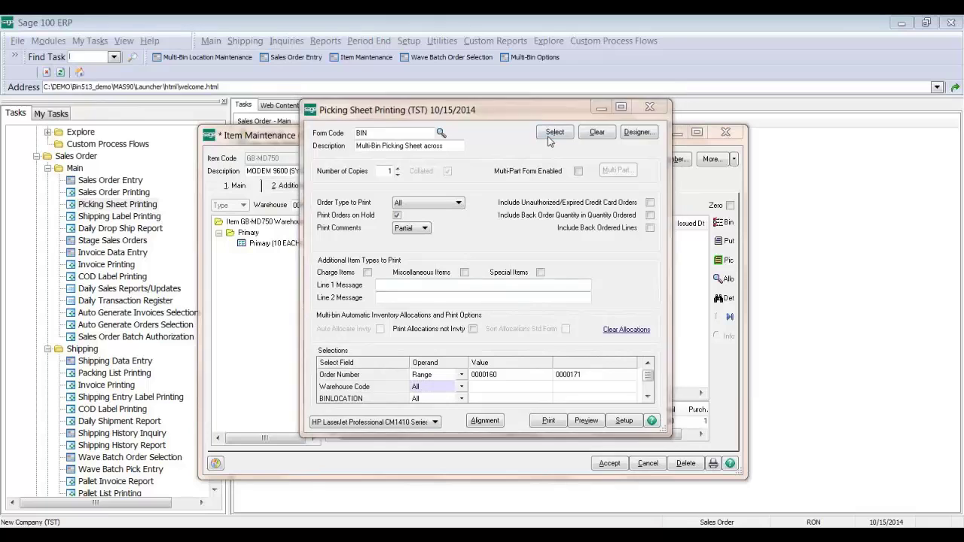
- Preview the picking sheets full screen and page through the orders to examine their bin locations, lot numbers and quantities
{"action": "left_click", "coordinate": [579, 421]}
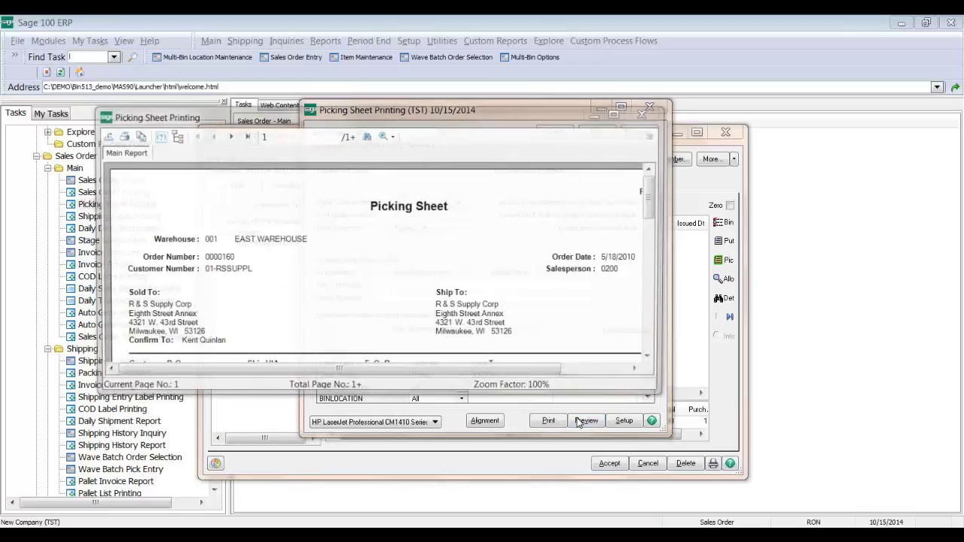
{"action": "left_click", "coordinate": [620, 110]}
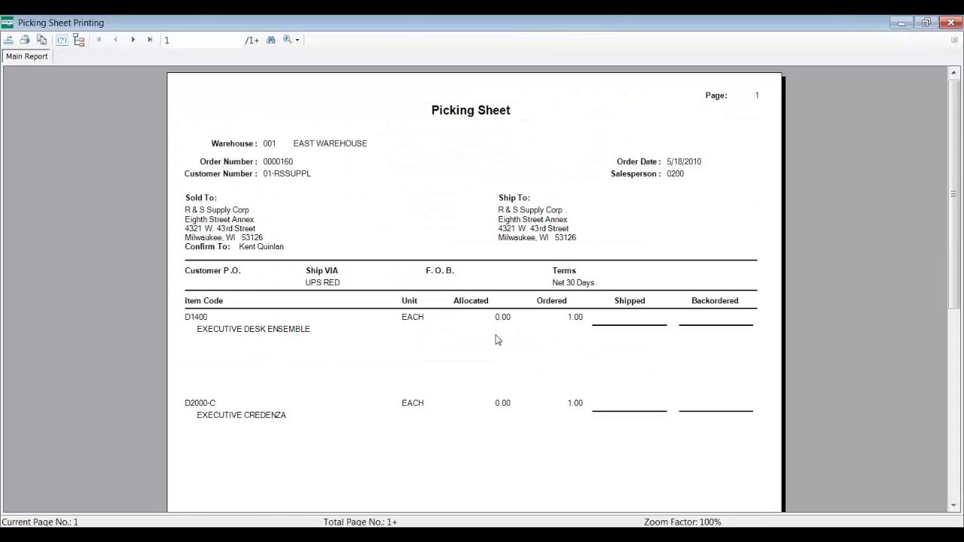
{"action": "scroll", "coordinate": [497, 338], "scroll_direction": "down", "scroll_amount": 5}
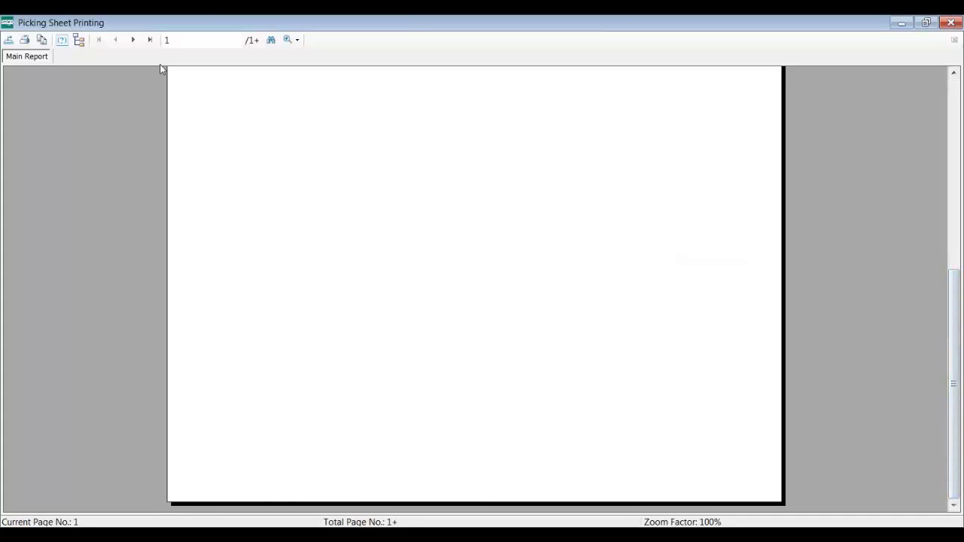
{"action": "left_click", "coordinate": [132, 39]}
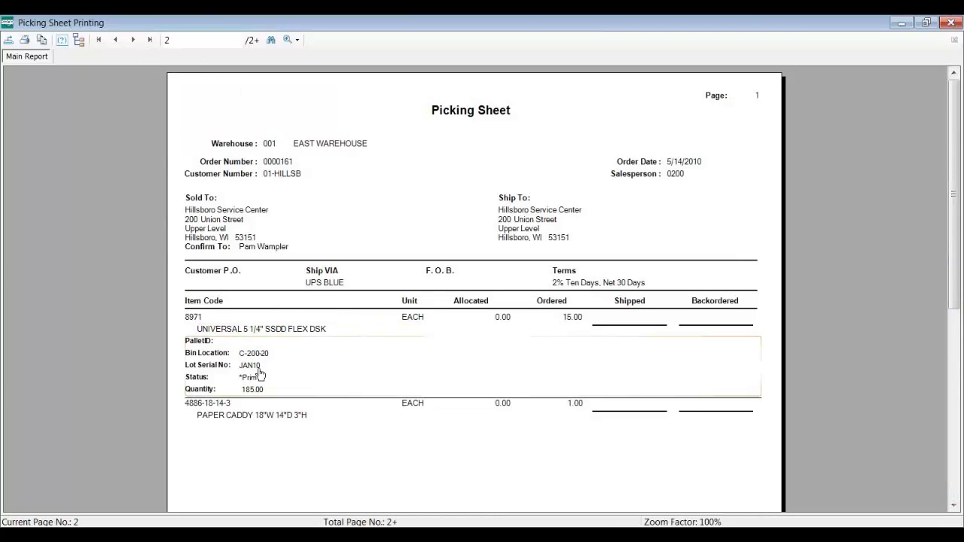
{"action": "left_click", "coordinate": [952, 503]}
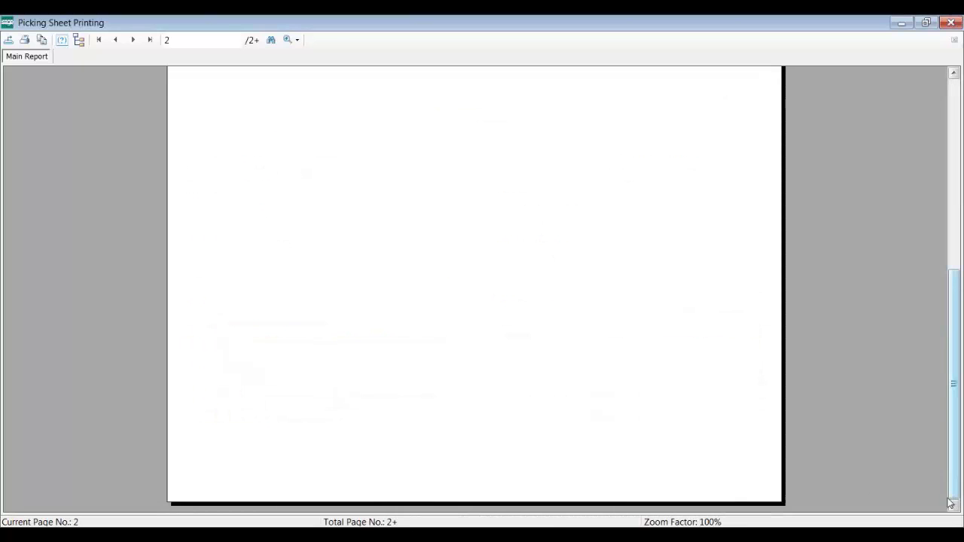
{"action": "left_click", "coordinate": [133, 39]}
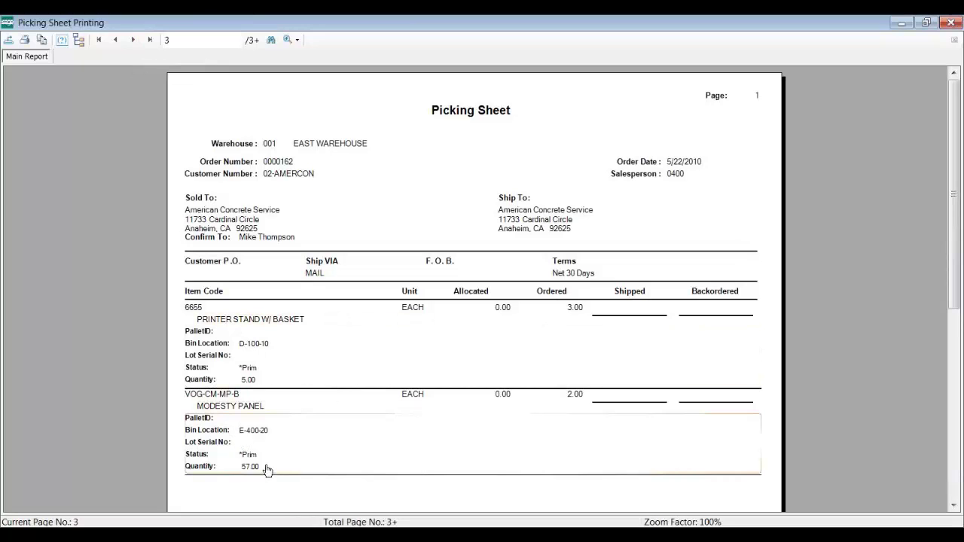
{"action": "left_click", "coordinate": [133, 40]}
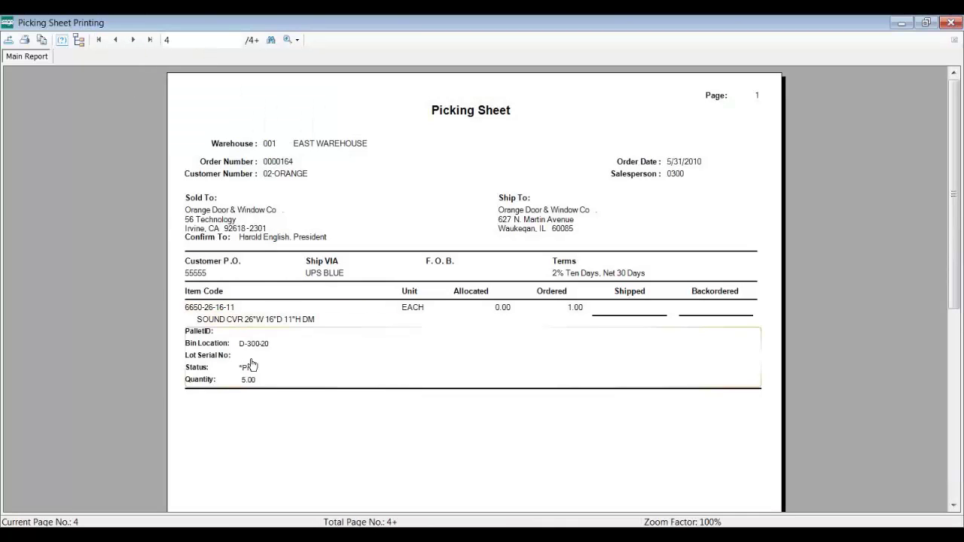
{"action": "left_click", "coordinate": [133, 40]}
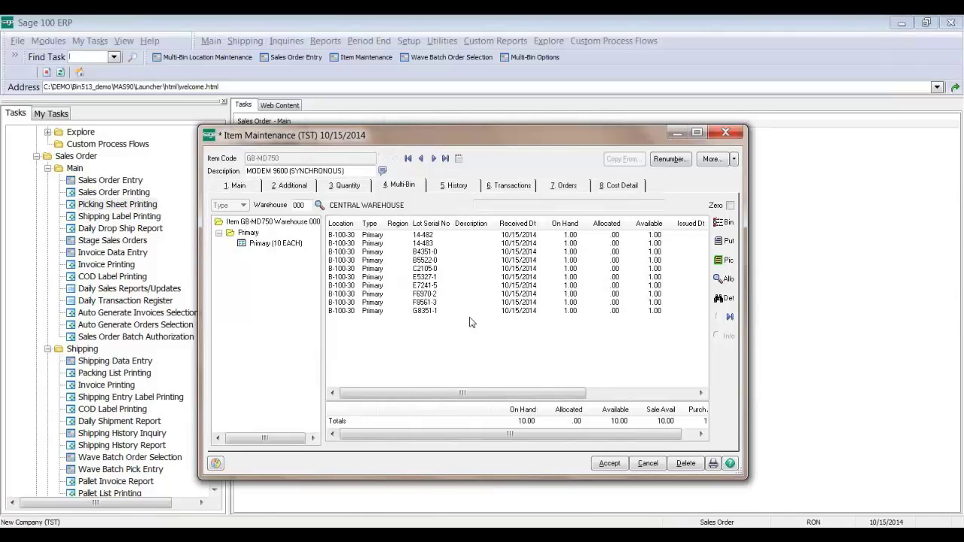
- Close Item Maintenance and switch the active company to ABC Distribution Corp. (ABC)
{"action": "left_click", "coordinate": [725, 134]}
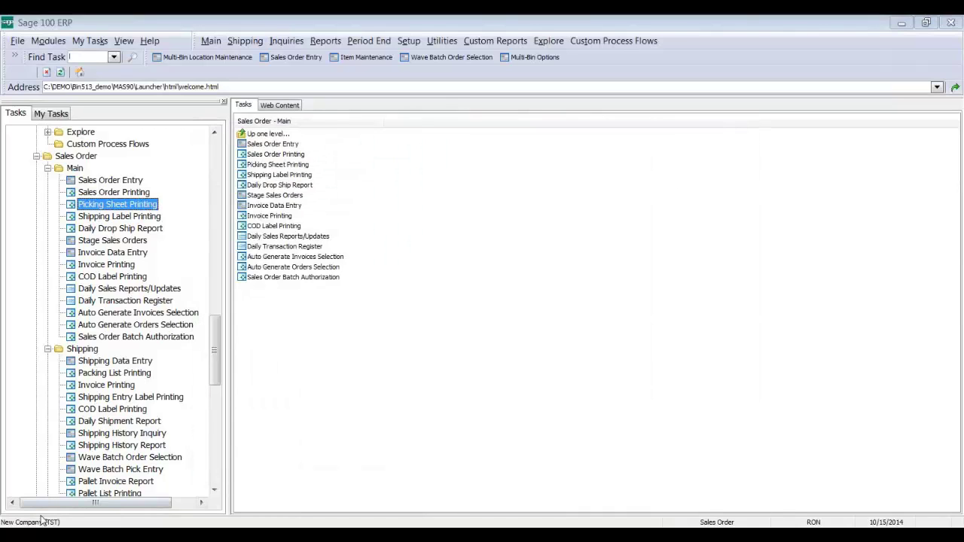
{"action": "double_click", "coordinate": [48, 521]}
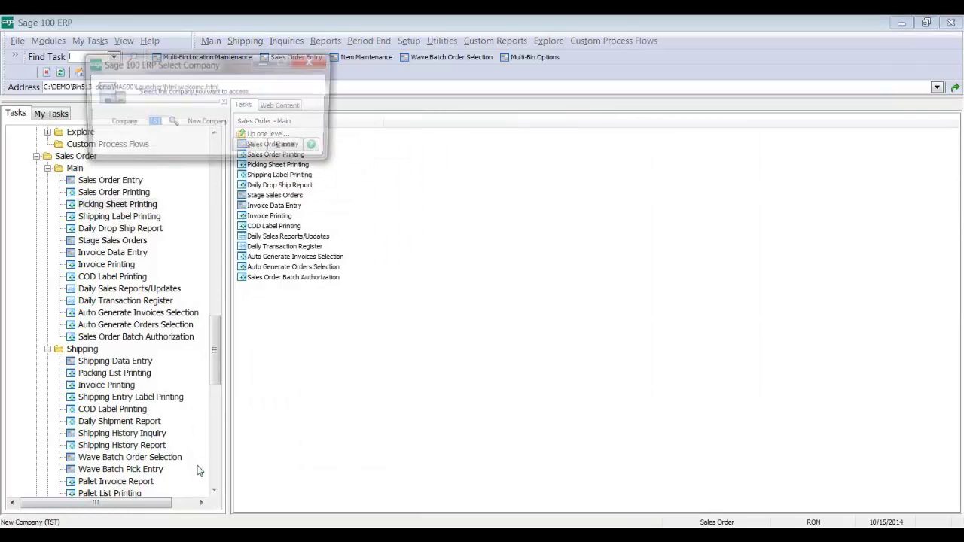
{"action": "key", "text": "Return"}
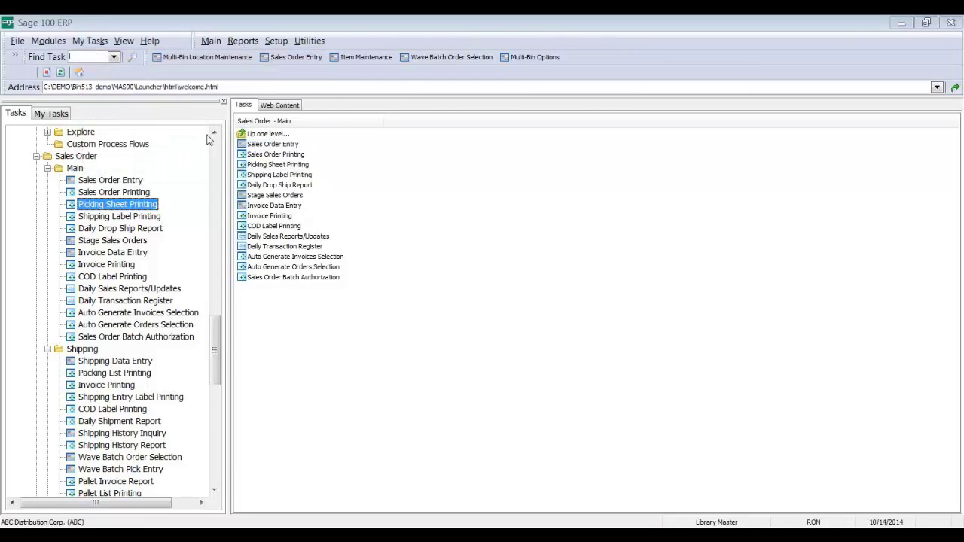
- Open Inventory Management's Item Maintenance and show the multi-bin locations of item 1001-HON-H252
{"action": "left_click", "coordinate": [214, 149]}
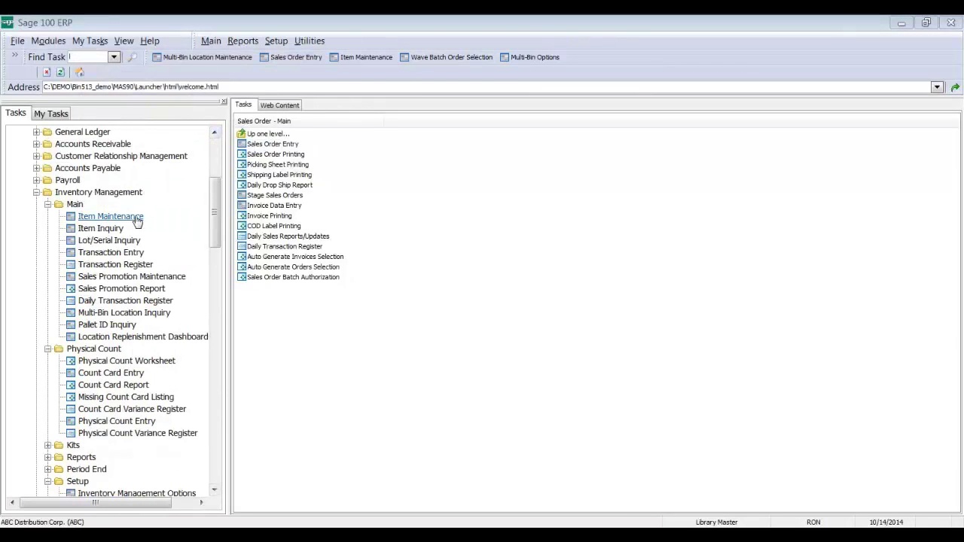
{"action": "double_click", "coordinate": [137, 216]}
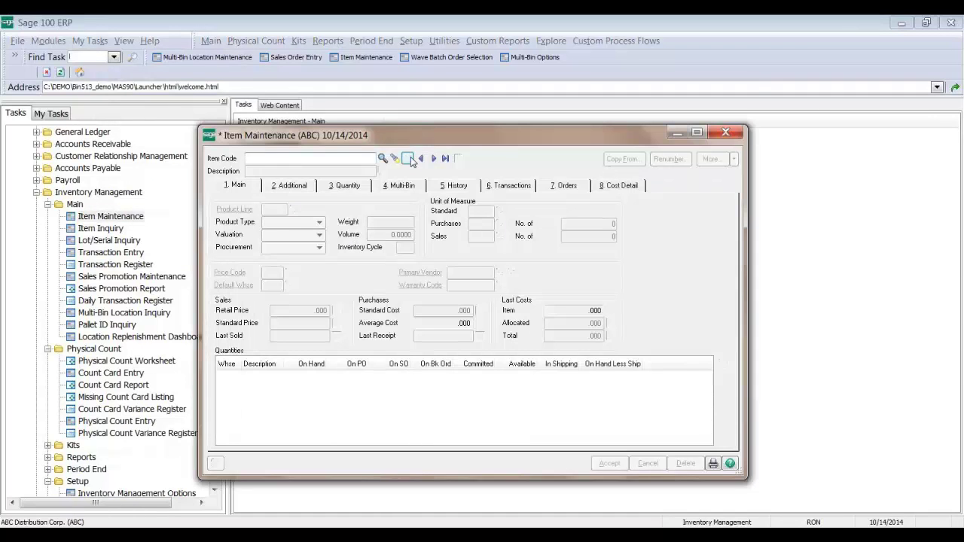
{"action": "left_click", "coordinate": [408, 158]}
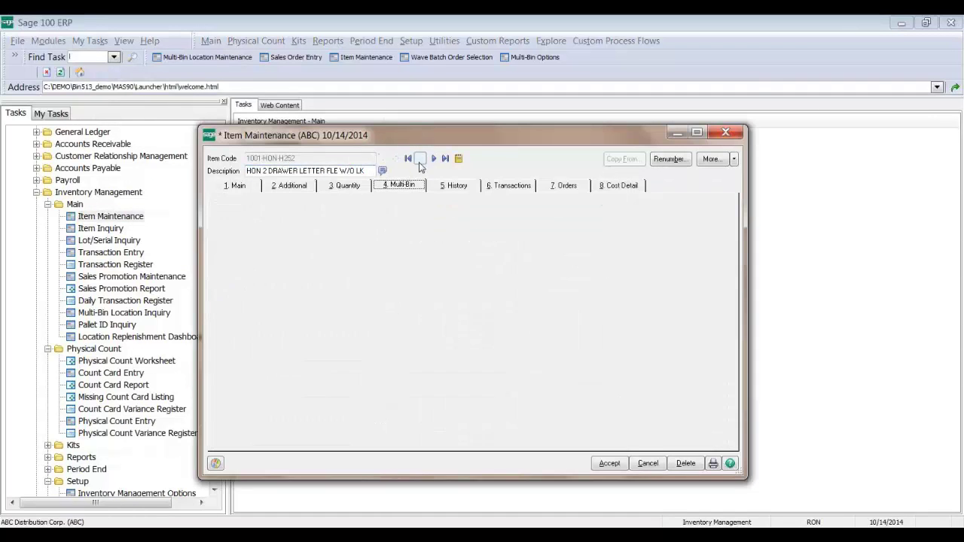
{"action": "left_click_drag", "start_coordinate": [423, 138], "coordinate": [320, 86]}
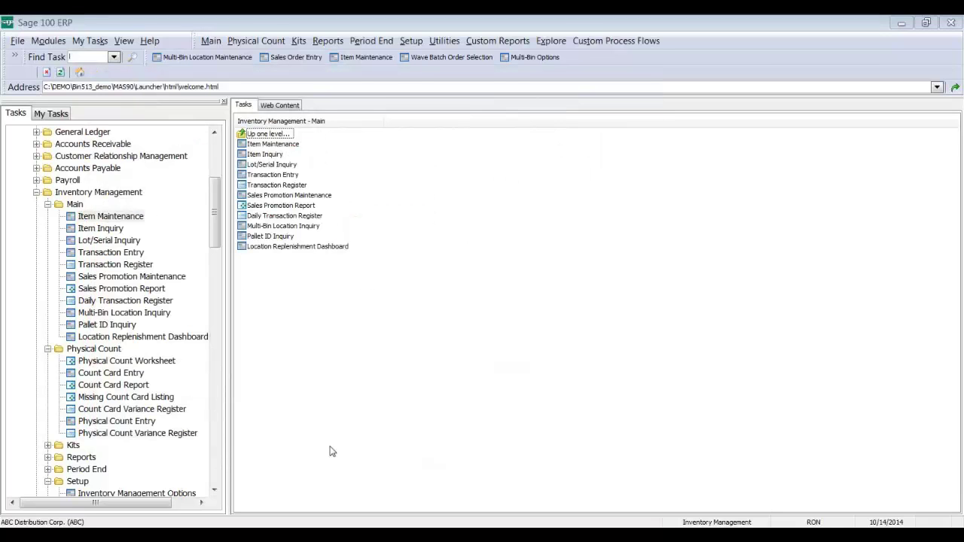
- Open bin location A10L in Multi-Bin Location Maintenance and review its setup and location type choices, keeping the type as Pick
{"action": "key", "text": "Escape"}
{"action": "scroll", "coordinate": [219, 457], "scroll_direction": "down", "scroll_amount": 3}
{"action": "scroll", "coordinate": [217, 457], "scroll_direction": "down", "scroll_amount": 5}
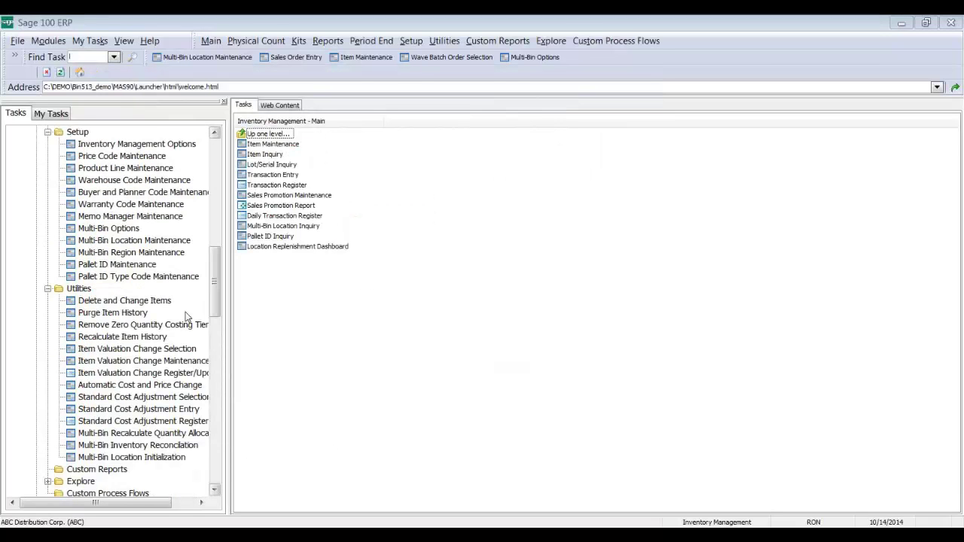
{"action": "left_click", "coordinate": [134, 241]}
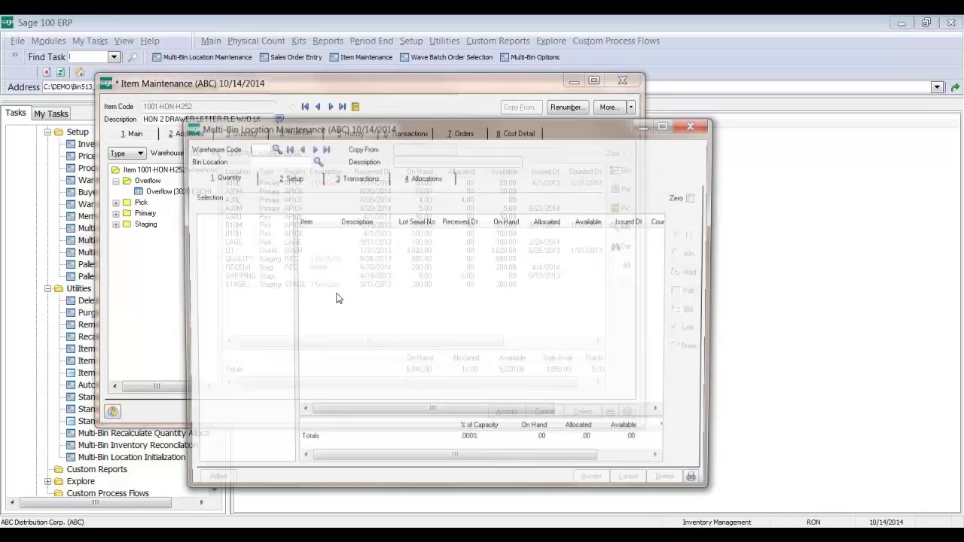
{"action": "left_click", "coordinate": [313, 149]}
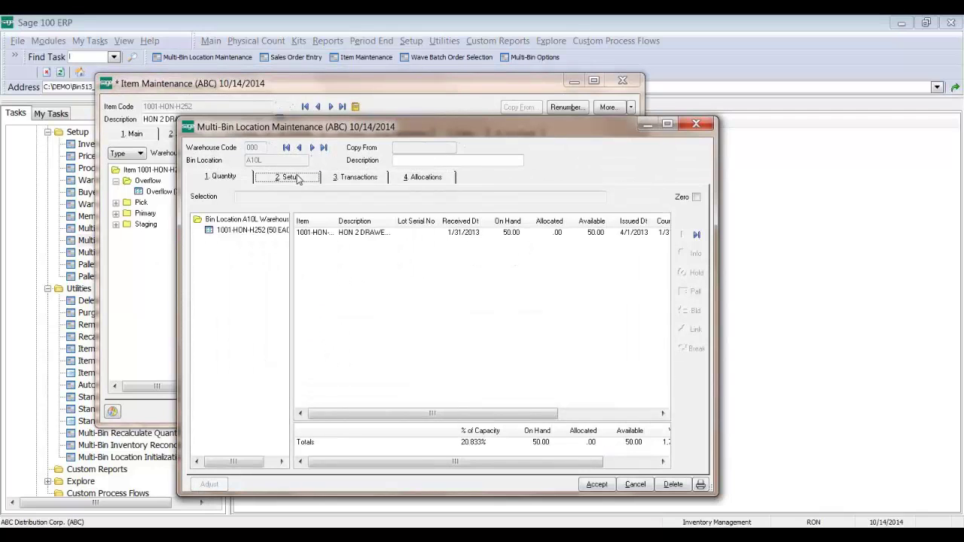
{"action": "left_click", "coordinate": [290, 176]}
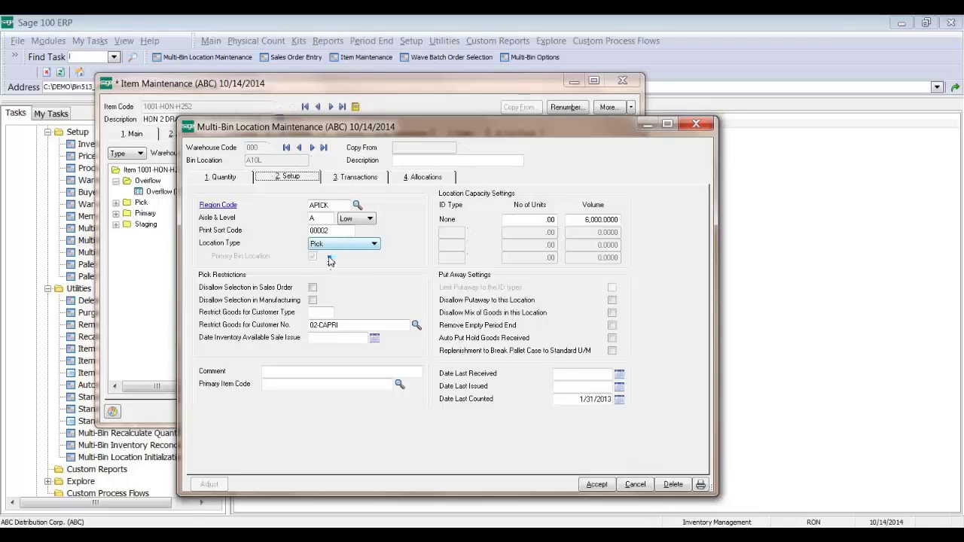
{"action": "key", "text": "alt+Down"}
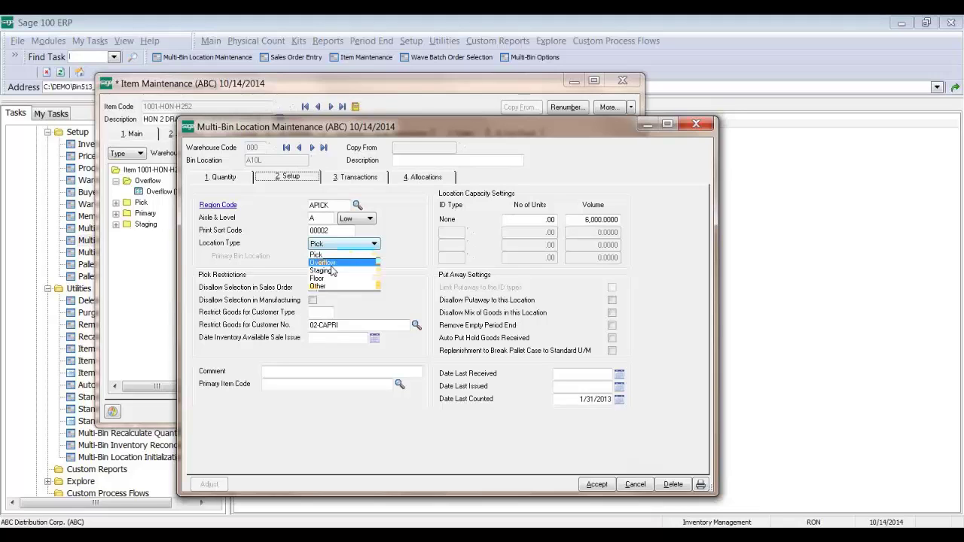
{"action": "left_click", "coordinate": [345, 255]}
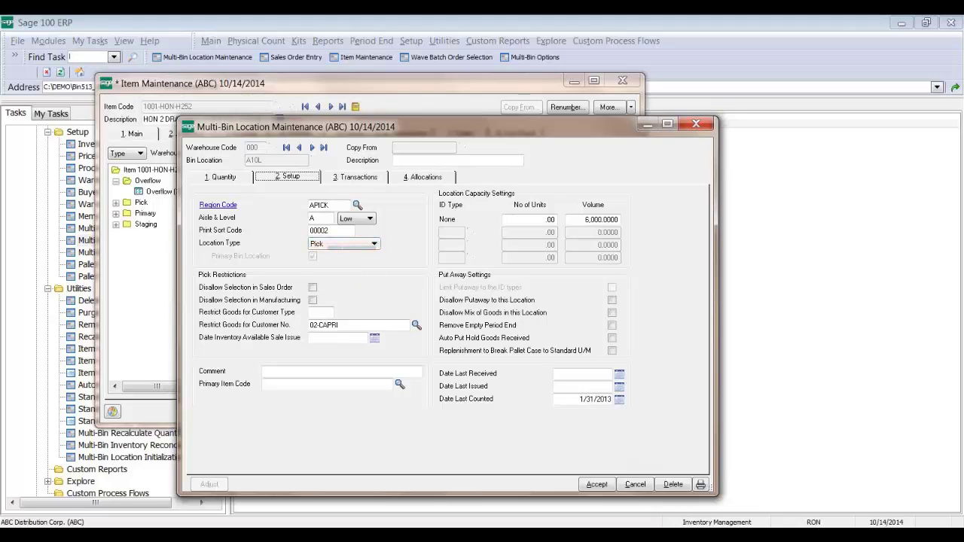
- Switch to DistMfgWarehouse.pdf in Adobe Reader and examine the receiving dock, receiving staging, returns and overflow areas
{"action": "mouse_move", "coordinate": [497, 535]}
{"action": "left_click", "coordinate": [552, 488]}
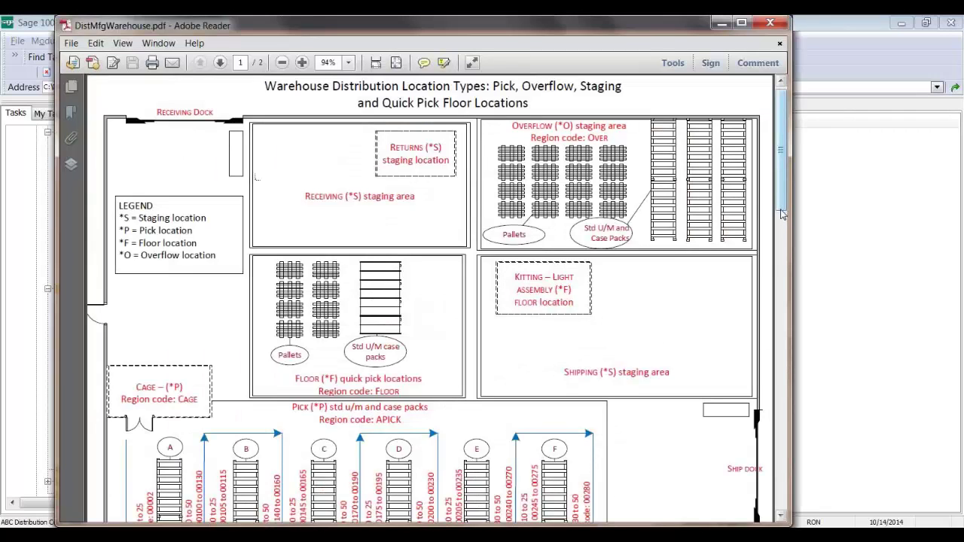
{"action": "left_click_drag", "start_coordinate": [781, 214], "coordinate": [782, 218]}
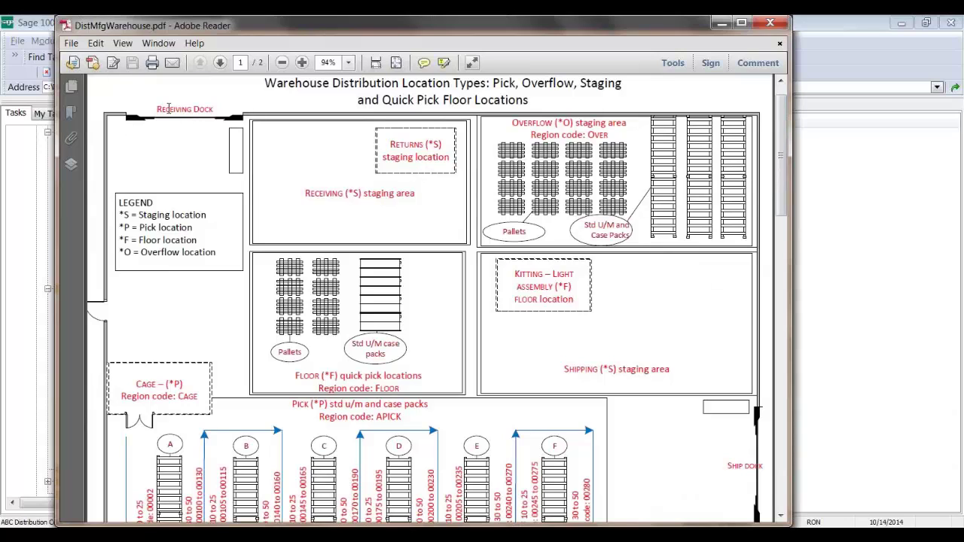
{"action": "left_click_drag", "start_coordinate": [190, 108], "coordinate": [157, 108]}
{"action": "double_click", "coordinate": [204, 108]}
{"action": "left_click_drag", "start_coordinate": [413, 194], "coordinate": [322, 191]}
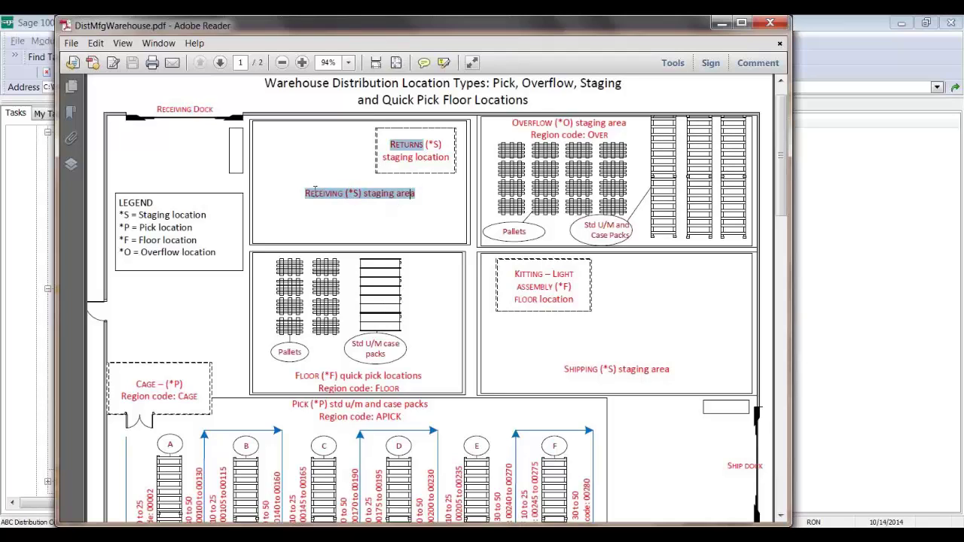
{"action": "left_click", "coordinate": [402, 150]}
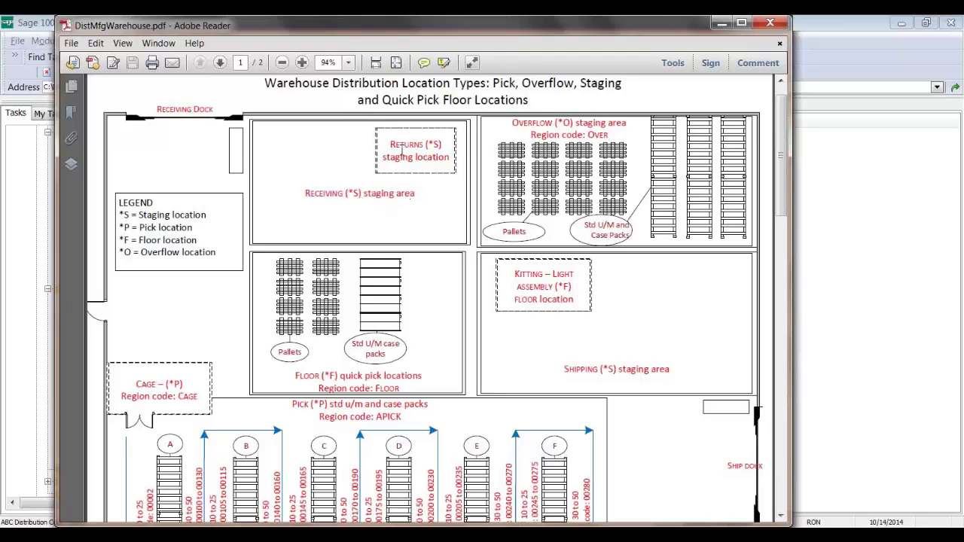
{"action": "left_click_drag", "start_coordinate": [512, 125], "coordinate": [585, 132]}
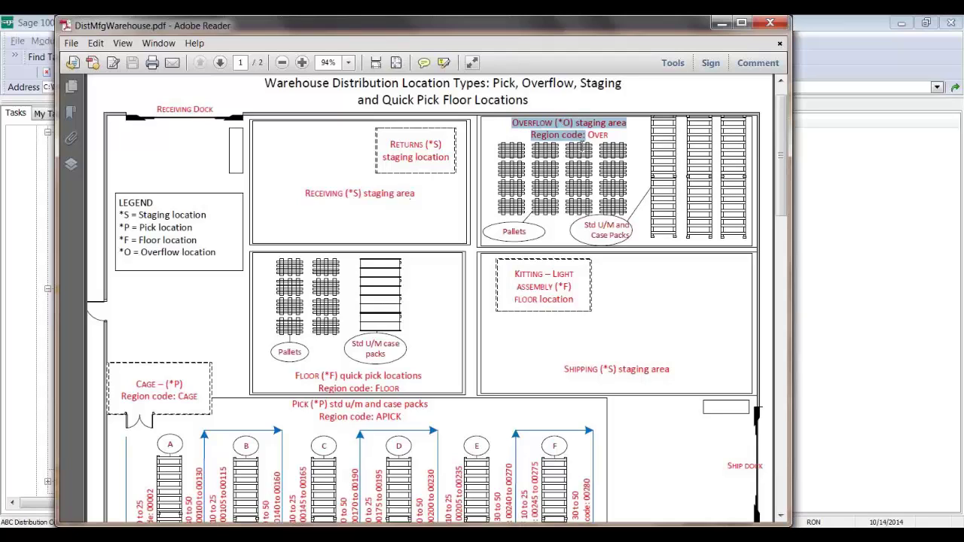
{"action": "left_click", "coordinate": [583, 135]}
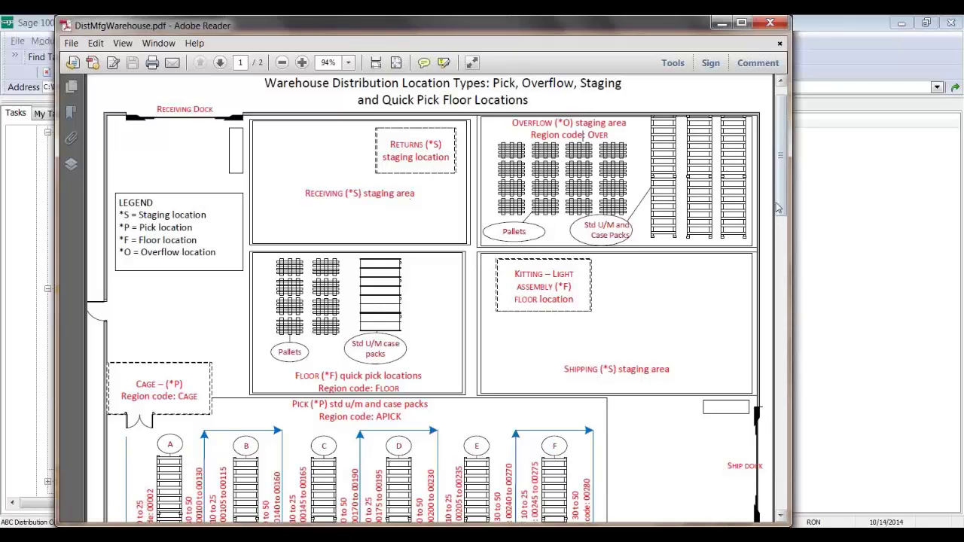
- Examine the pick area's aisles A to F with their sort codes in the distribution warehouse layout
{"action": "left_click", "coordinate": [781, 518]}
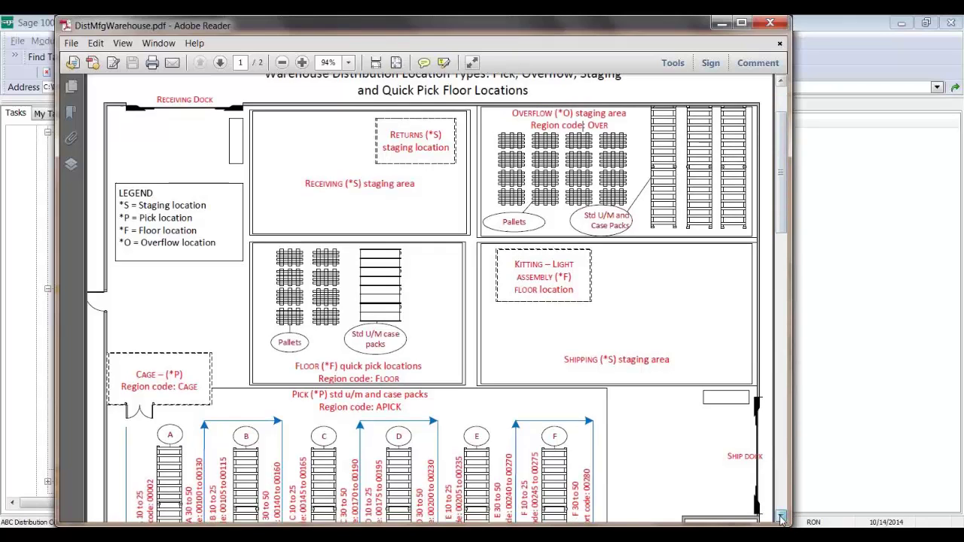
{"action": "left_click", "coordinate": [781, 518]}
{"action": "left_click", "coordinate": [780, 518]}
{"action": "left_click", "coordinate": [781, 518]}
{"action": "left_click", "coordinate": [780, 518]}
{"action": "left_click", "coordinate": [781, 518]}
{"action": "left_click", "coordinate": [781, 518]}
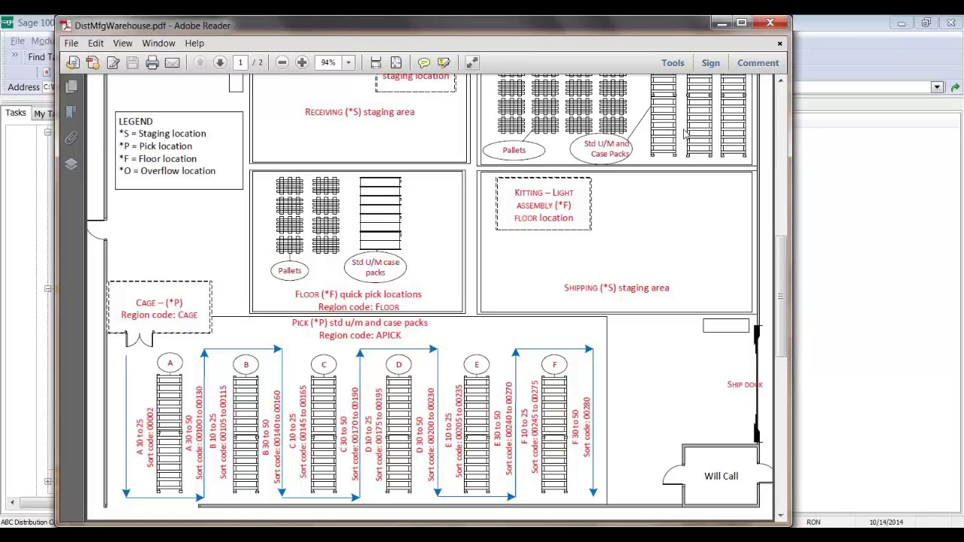
{"action": "left_click", "coordinate": [781, 82]}
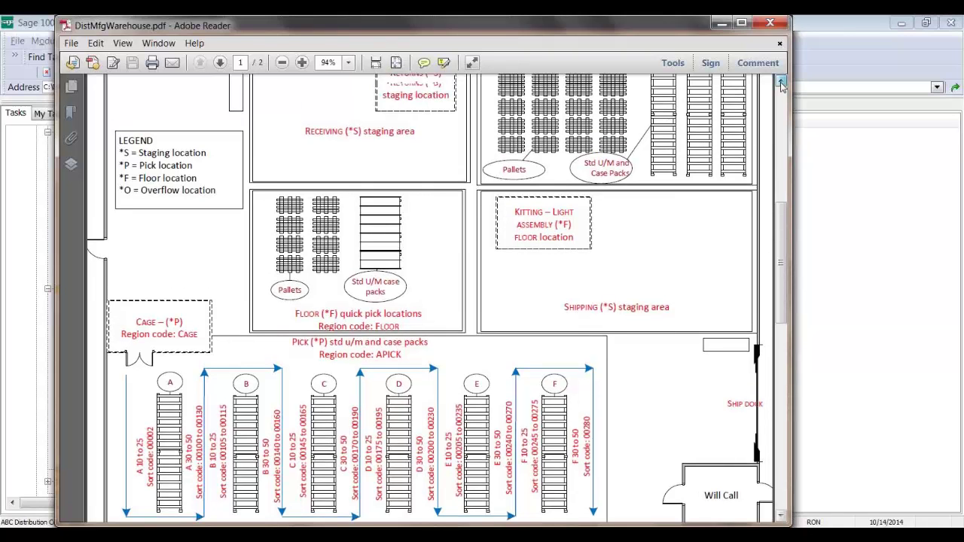
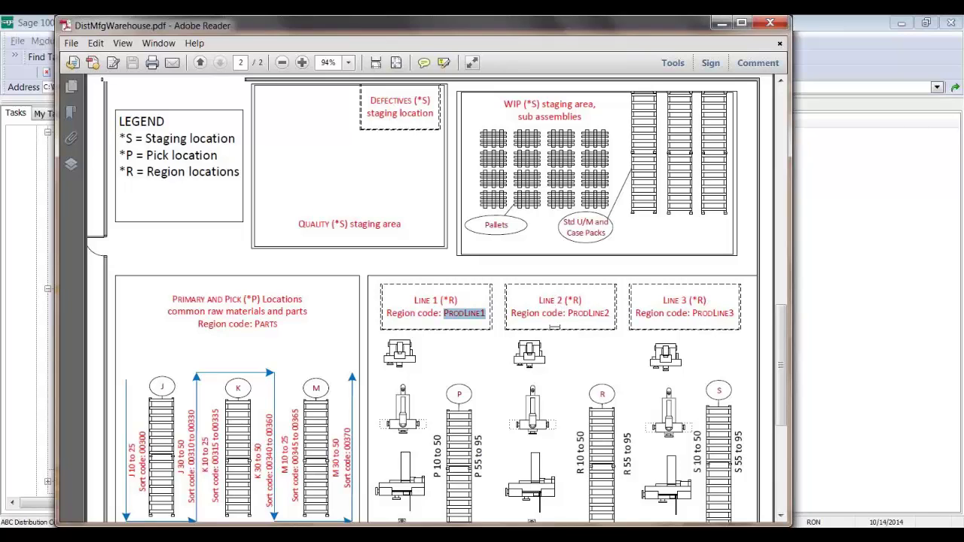
- Review the manufacturing layout, return to the distribution layout and highlight the pick area's region code APICK
{"action": "left_click", "coordinate": [551, 187]}
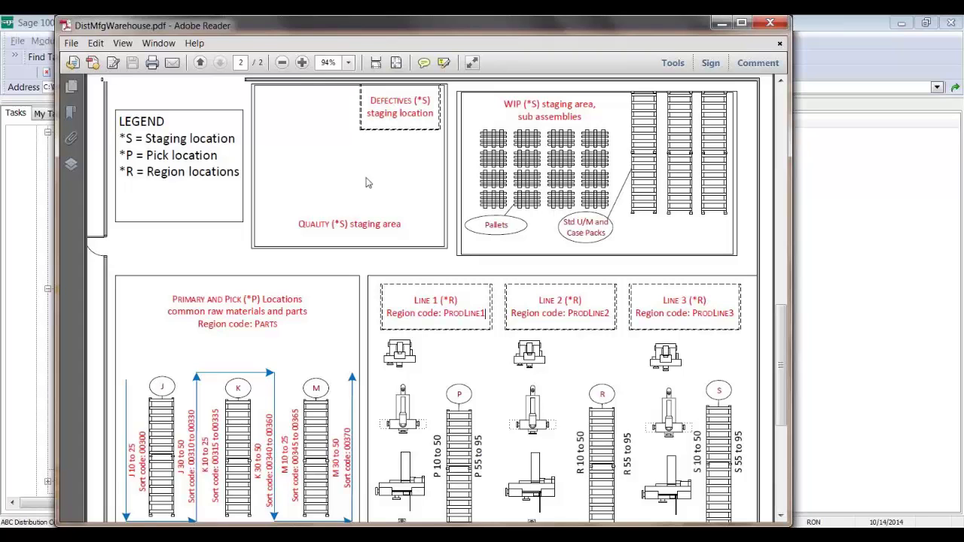
{"action": "scroll", "coordinate": [330, 207], "scroll_direction": "up", "scroll_amount": 1}
{"action": "scroll", "coordinate": [330, 207], "scroll_direction": "up", "scroll_amount": 3}
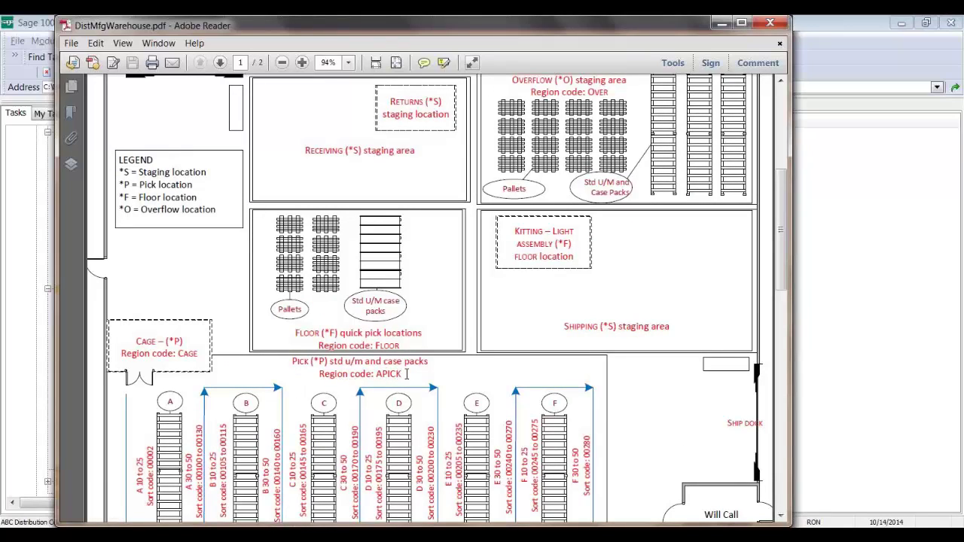
{"action": "left_click_drag", "start_coordinate": [404, 374], "coordinate": [322, 383]}
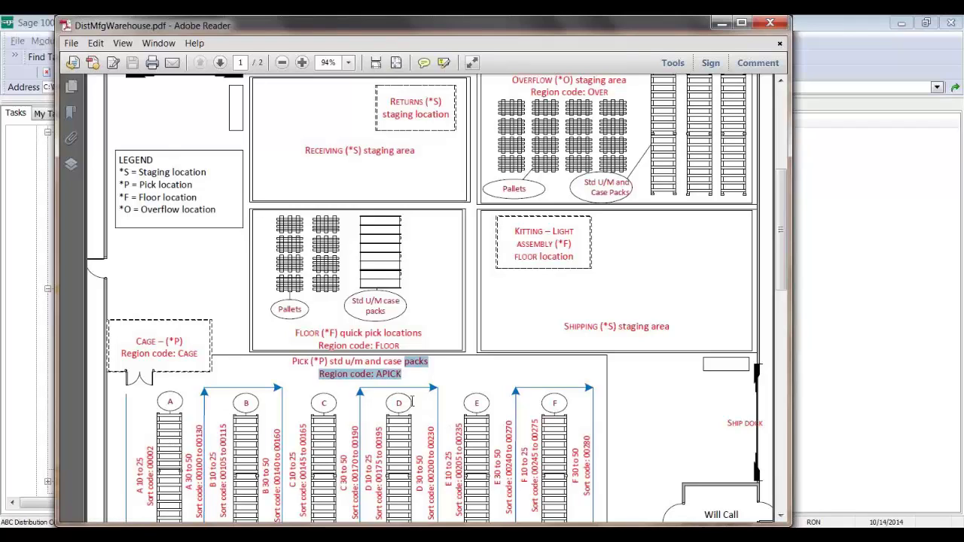
{"action": "left_click_drag", "start_coordinate": [402, 375], "coordinate": [339, 377]}
- Minimize the warehouse layout PDF and close the Item Maintenance and Multi-Bin Location Maintenance windows
{"action": "mouse_move", "coordinate": [453, 541]}
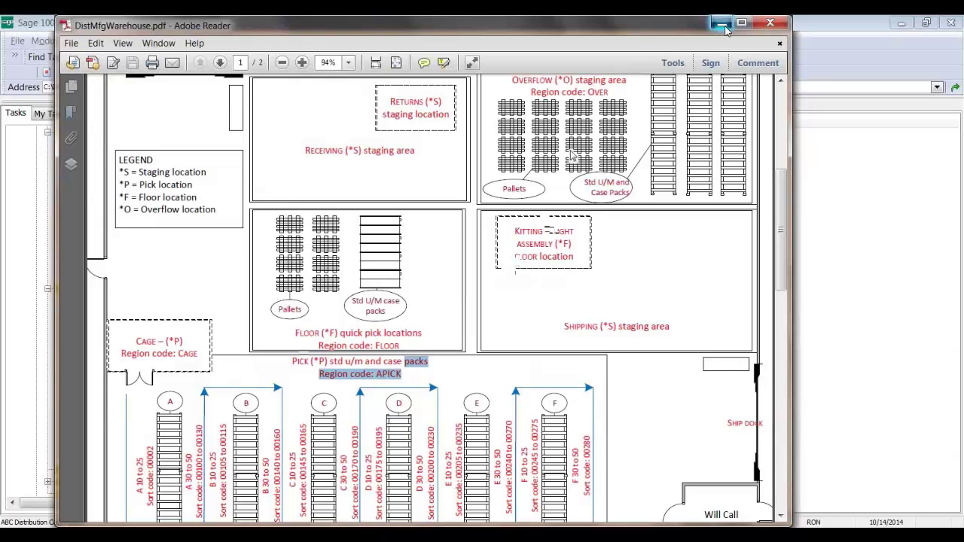
{"action": "left_click", "coordinate": [721, 25]}
{"action": "left_click", "coordinate": [619, 85]}
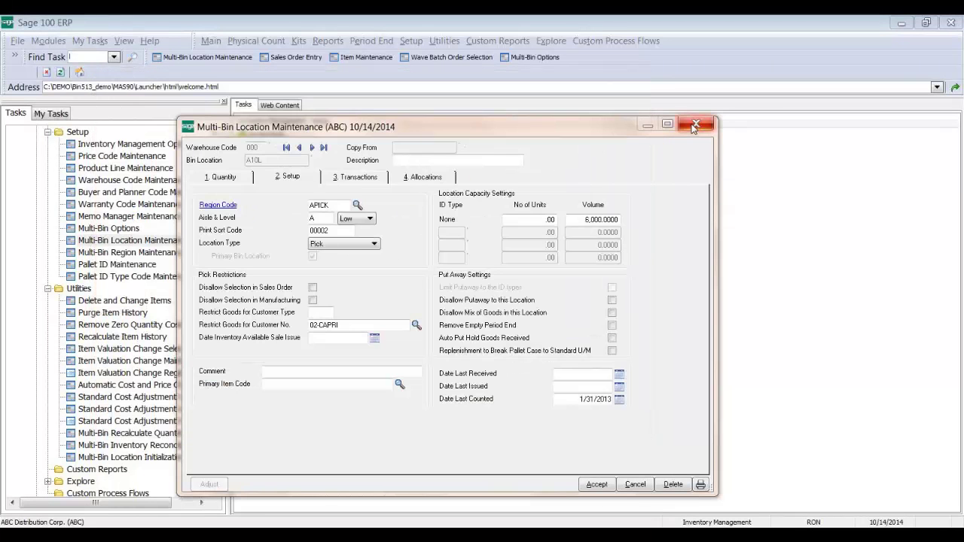
{"action": "left_click", "coordinate": [696, 123]}
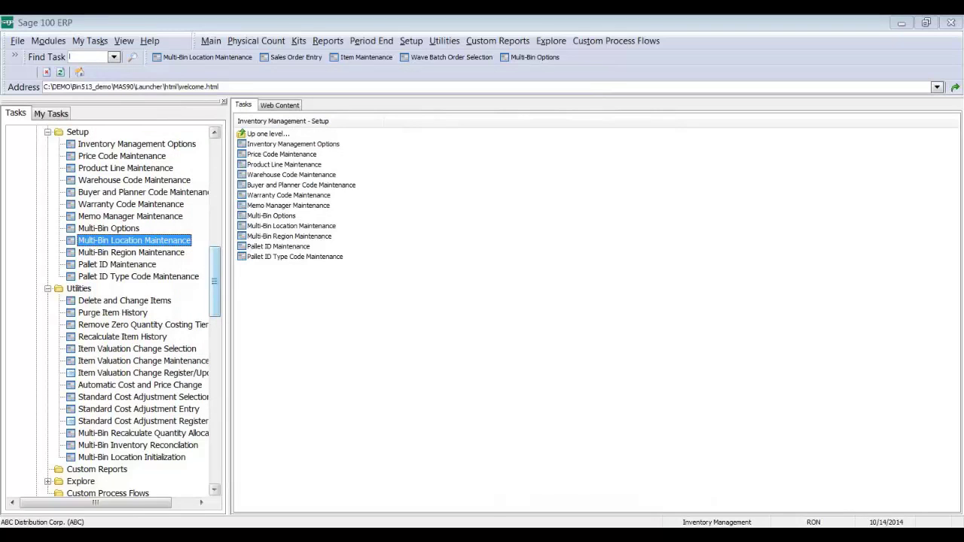
- Switch to Adobe Reader, bring up Multi-Bin_Manual_510.pdf and fit its pages to the window width
{"action": "left_click", "coordinate": [496, 536]}
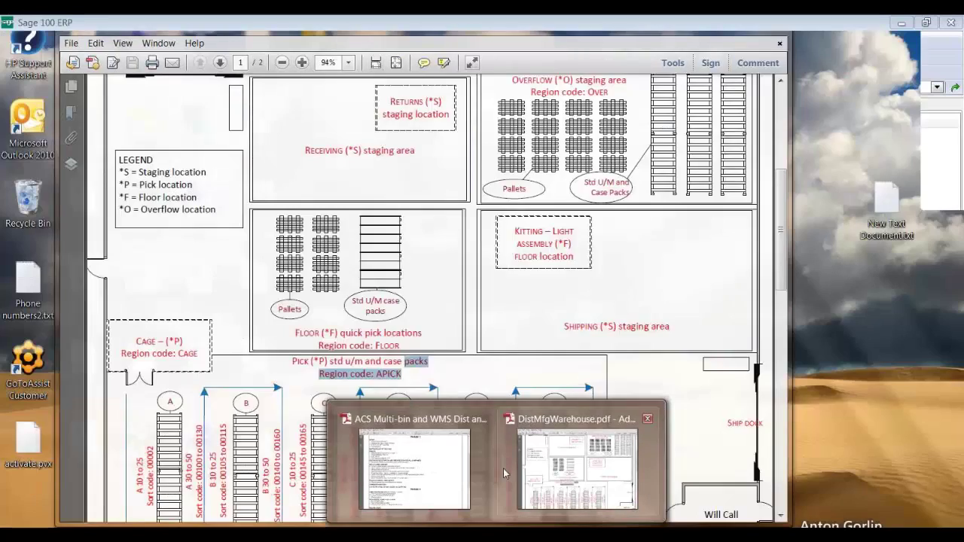
{"action": "left_click", "coordinate": [451, 463]}
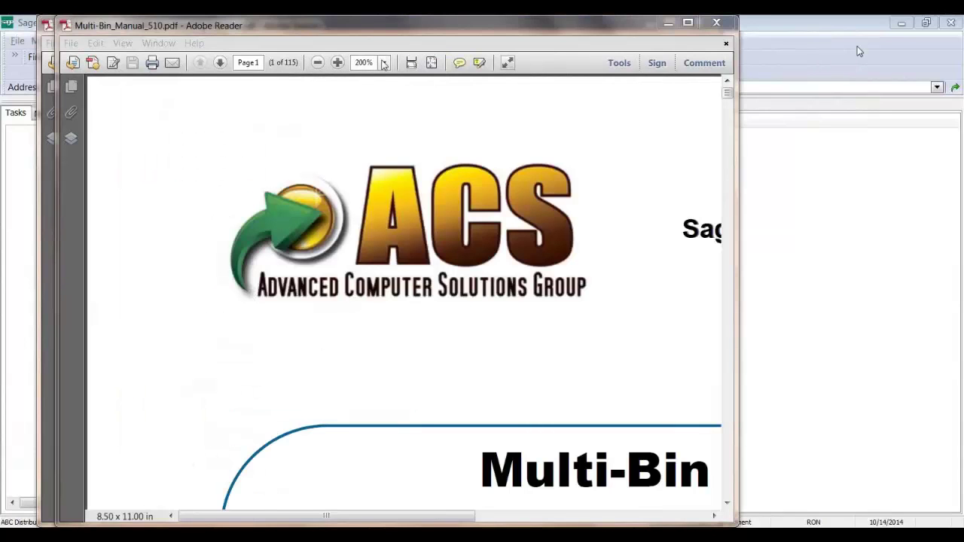
{"action": "left_click", "coordinate": [382, 63]}
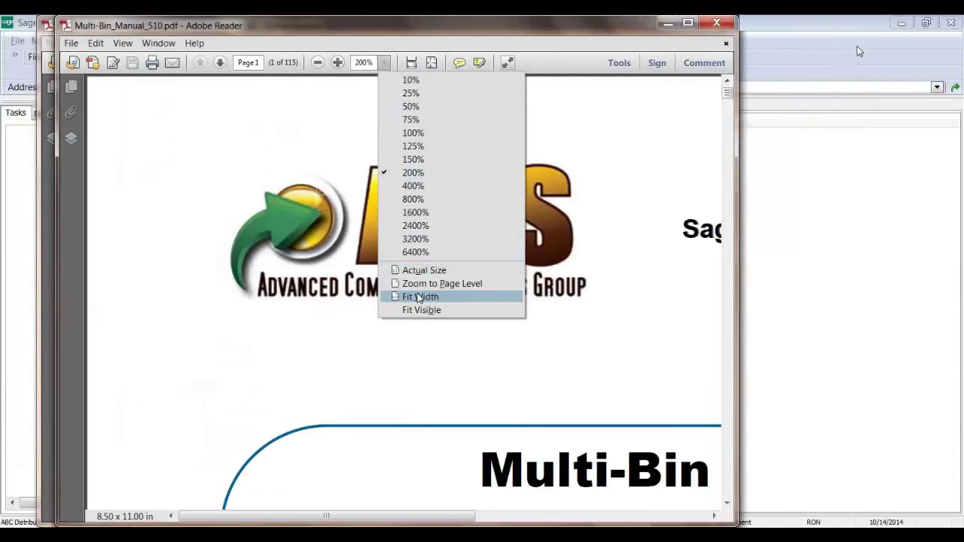
{"action": "left_click", "coordinate": [427, 297]}
- Page through the manual's contents, installation, definitions and staging sections to the Bin Location Designs on page 13
{"action": "left_click", "coordinate": [728, 298]}
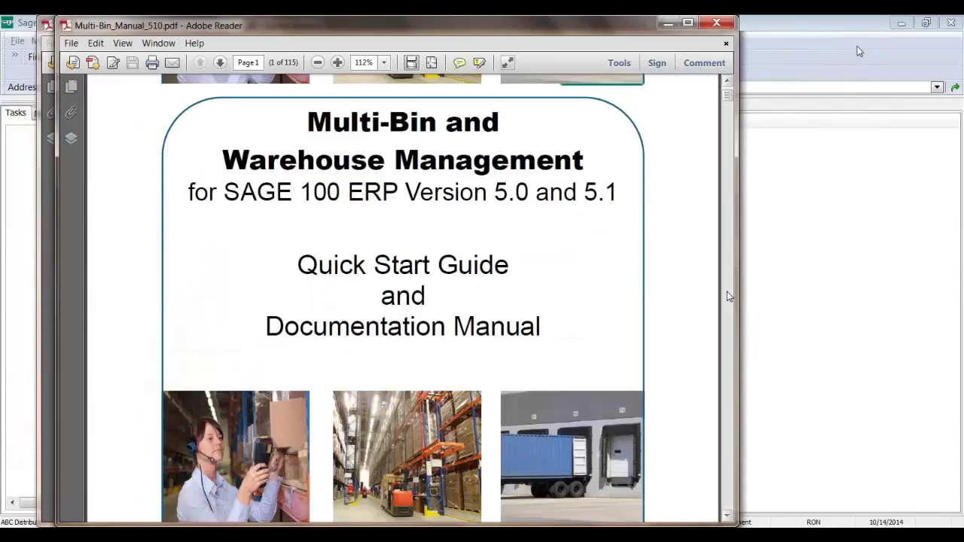
{"action": "left_click", "coordinate": [729, 298]}
{"action": "left_click", "coordinate": [729, 299]}
{"action": "left_click", "coordinate": [729, 300]}
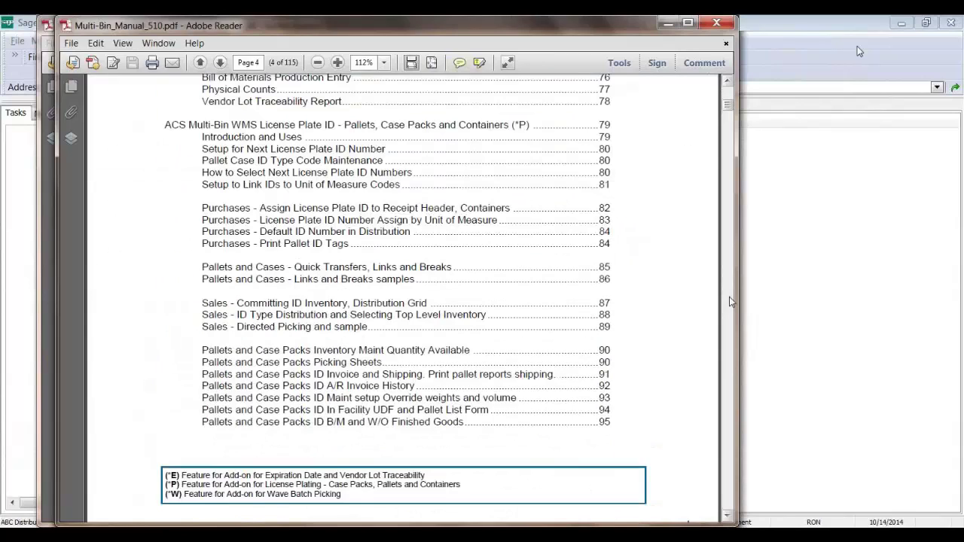
{"action": "left_click", "coordinate": [730, 301]}
{"action": "left_click", "coordinate": [729, 303]}
{"action": "left_click", "coordinate": [729, 307]}
{"action": "left_click", "coordinate": [729, 315]}
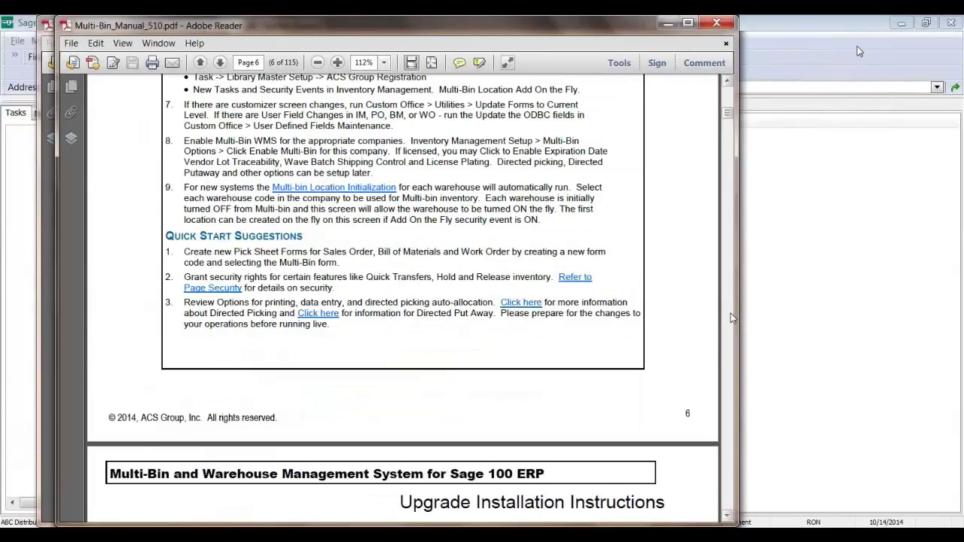
{"action": "left_click", "coordinate": [729, 322]}
{"action": "left_click", "coordinate": [729, 324]}
{"action": "left_click", "coordinate": [729, 325]}
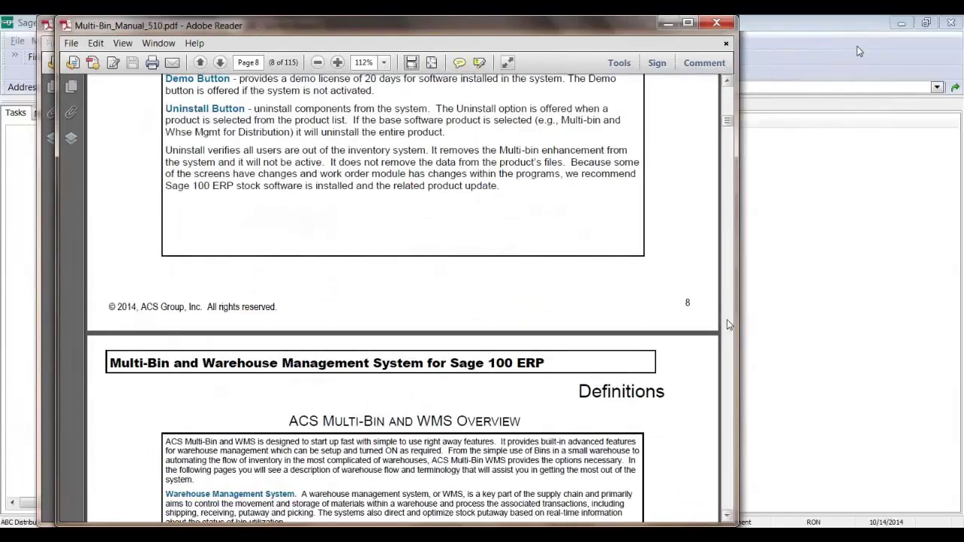
{"action": "left_click", "coordinate": [729, 325]}
{"action": "left_click", "coordinate": [728, 326]}
{"action": "left_click", "coordinate": [729, 331]}
{"action": "left_click", "coordinate": [729, 341]}
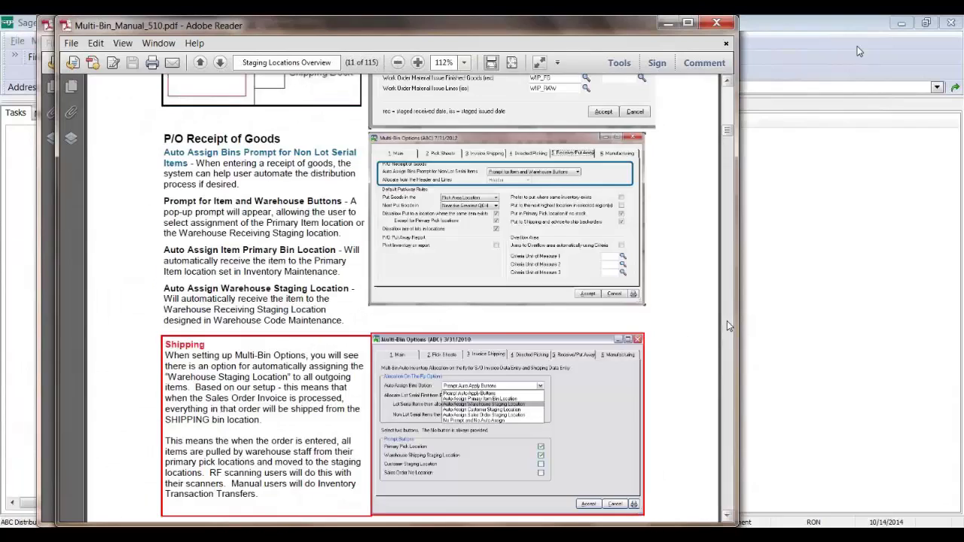
{"action": "left_click", "coordinate": [729, 350]}
{"action": "left_click", "coordinate": [729, 354]}
{"action": "left_click", "coordinate": [729, 357]}
{"action": "left_click", "coordinate": [728, 359]}
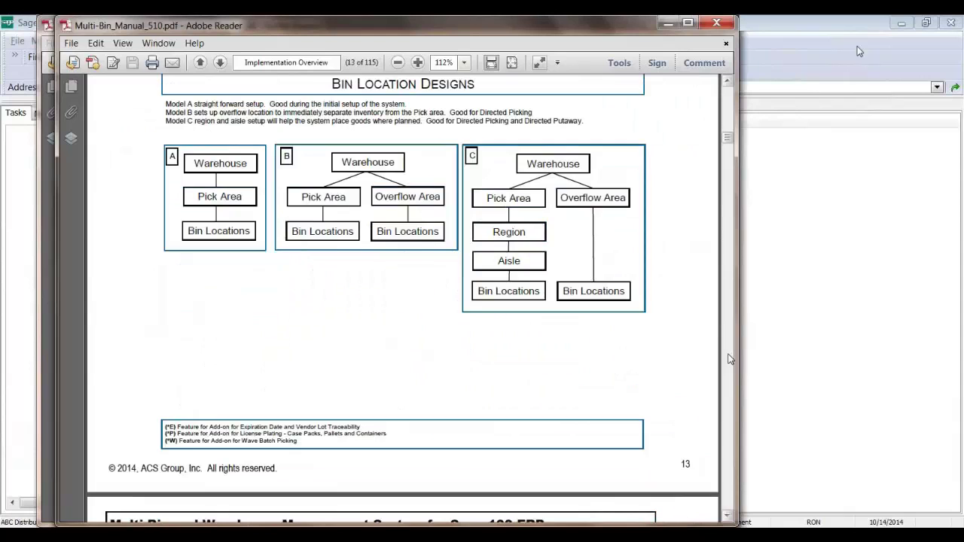
- Page past the directed picking and putaway sections and examine the Implementation Checklist questions on page 16
{"action": "left_click", "coordinate": [729, 362]}
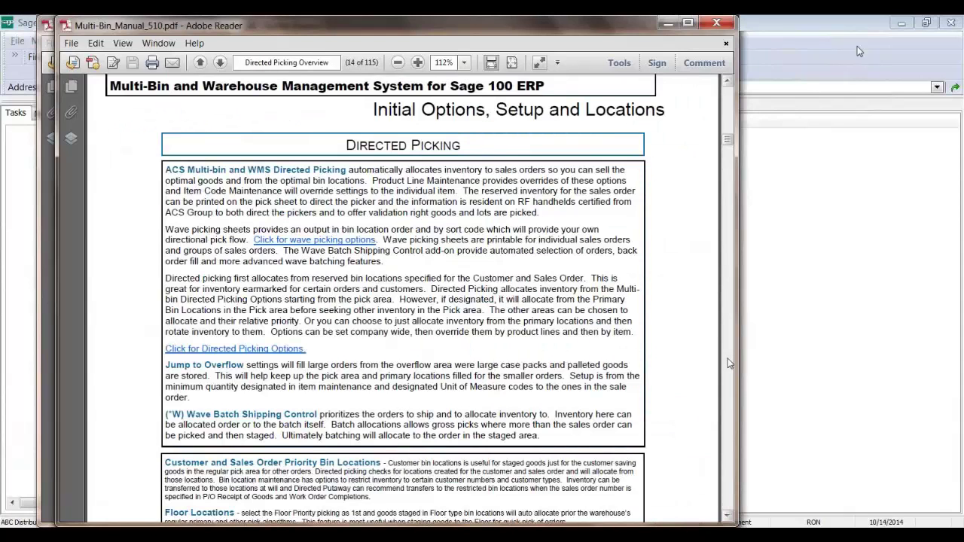
{"action": "left_click", "coordinate": [729, 363]}
{"action": "left_click", "coordinate": [729, 364]}
{"action": "left_click", "coordinate": [729, 364]}
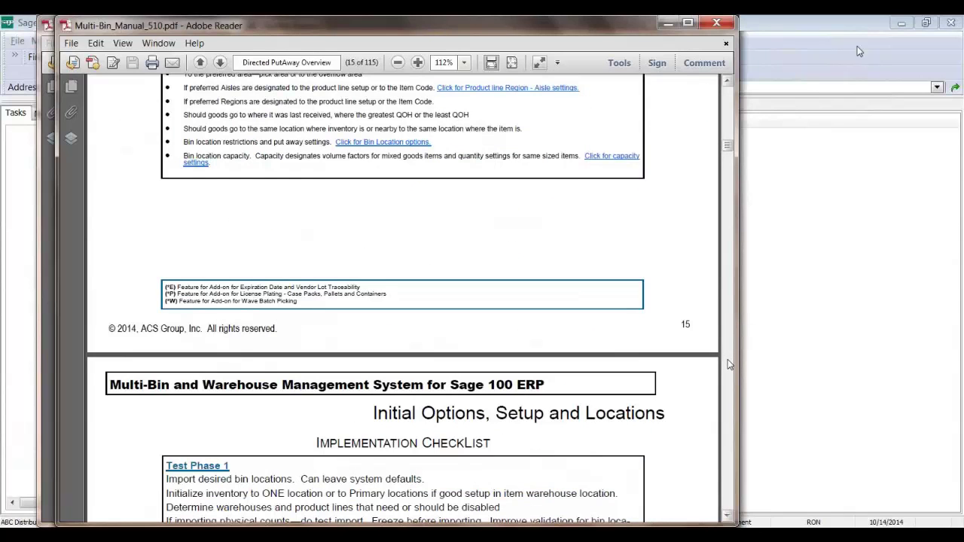
{"action": "left_click", "coordinate": [729, 363]}
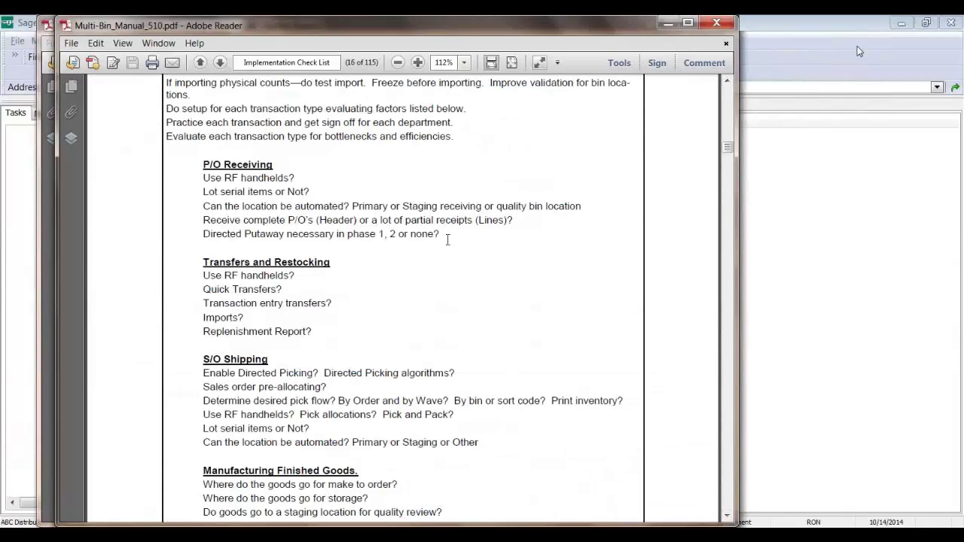
{"action": "scroll", "coordinate": [447, 239], "scroll_direction": "up", "scroll_amount": 3}
{"action": "scroll", "coordinate": [449, 241], "scroll_direction": "down", "scroll_amount": 6}
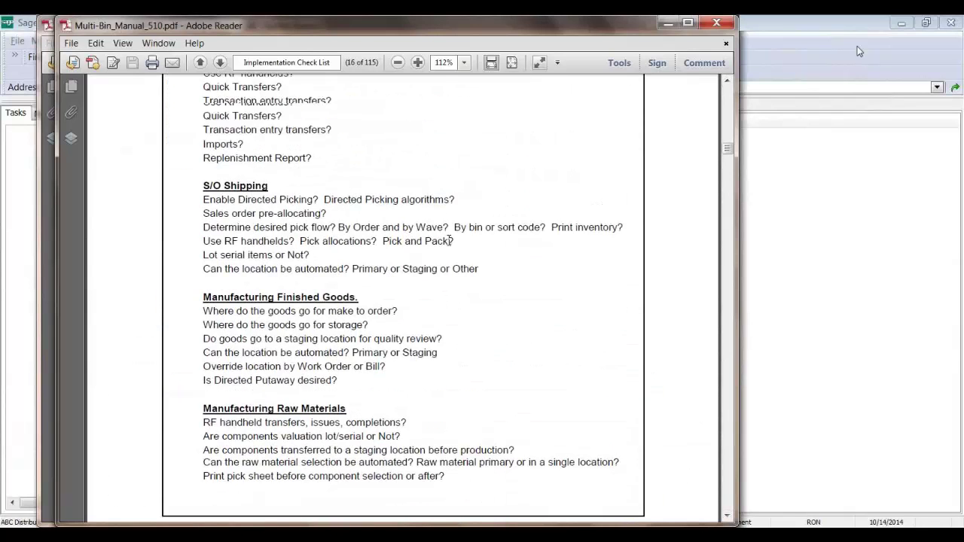
{"action": "scroll", "coordinate": [444, 235], "scroll_direction": "up", "scroll_amount": 6}
{"action": "scroll", "coordinate": [428, 228], "scroll_direction": "up", "scroll_amount": 1}
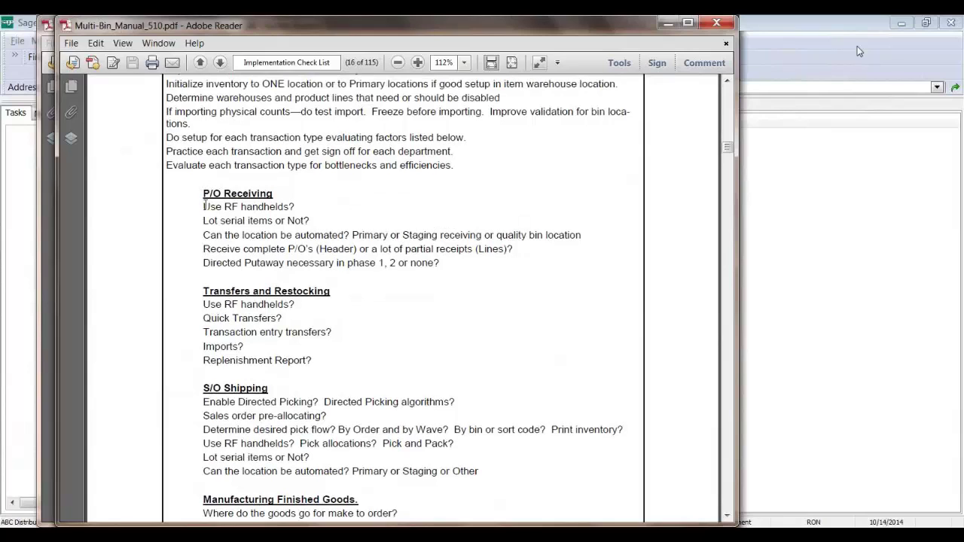
- Highlight the P/O Receiving questions on RF handhelds, lot serial items and Primary or Staging locations, and minimize the PDF windows
{"action": "left_click_drag", "start_coordinate": [205, 206], "coordinate": [300, 210]}
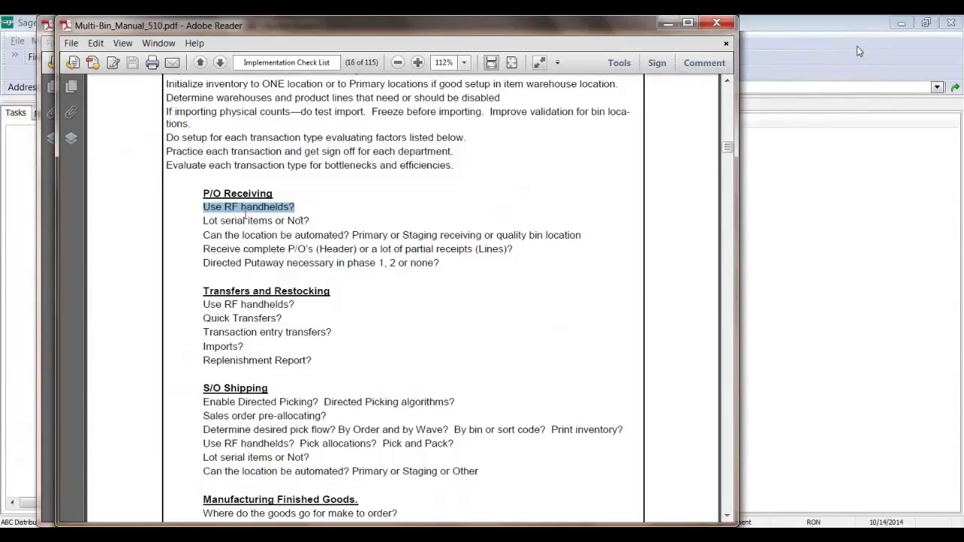
{"action": "left_click_drag", "start_coordinate": [203, 221], "coordinate": [311, 224]}
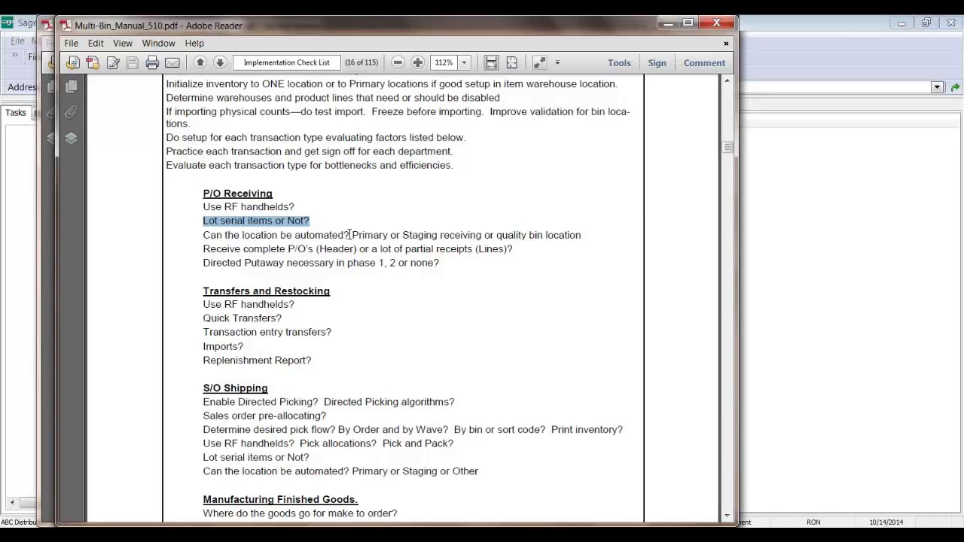
{"action": "left_click_drag", "start_coordinate": [353, 235], "coordinate": [414, 243]}
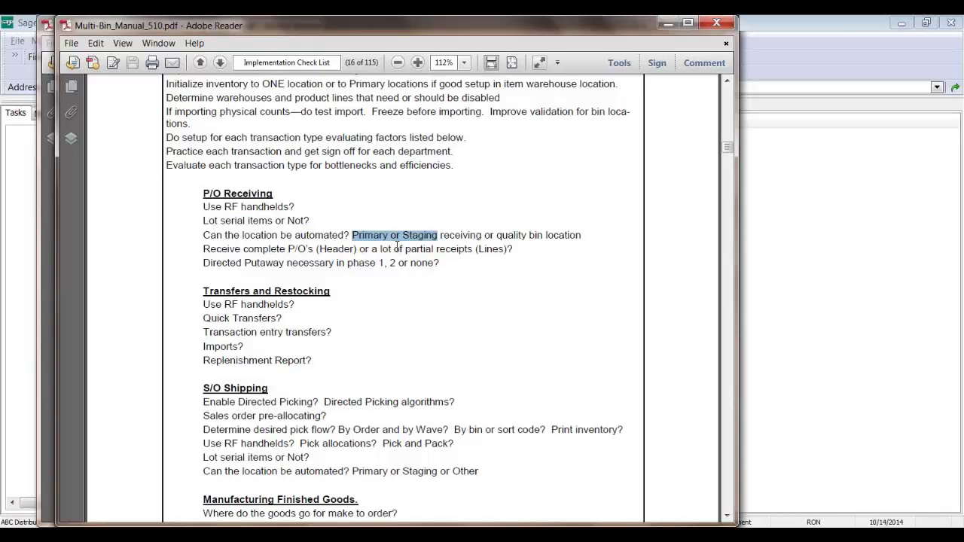
{"action": "left_click", "coordinate": [669, 25]}
{"action": "left_click", "coordinate": [649, 22]}
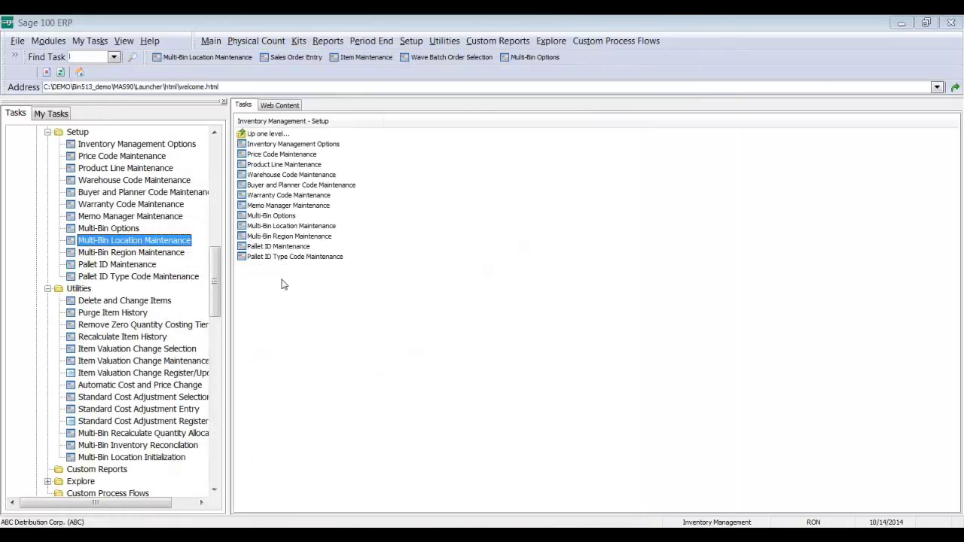
- Open Multi-Bin Options, review the receipt-of-goods bin auto-assign choices under Rec/PutAway, and move the options window aside
{"action": "left_click", "coordinate": [272, 217]}
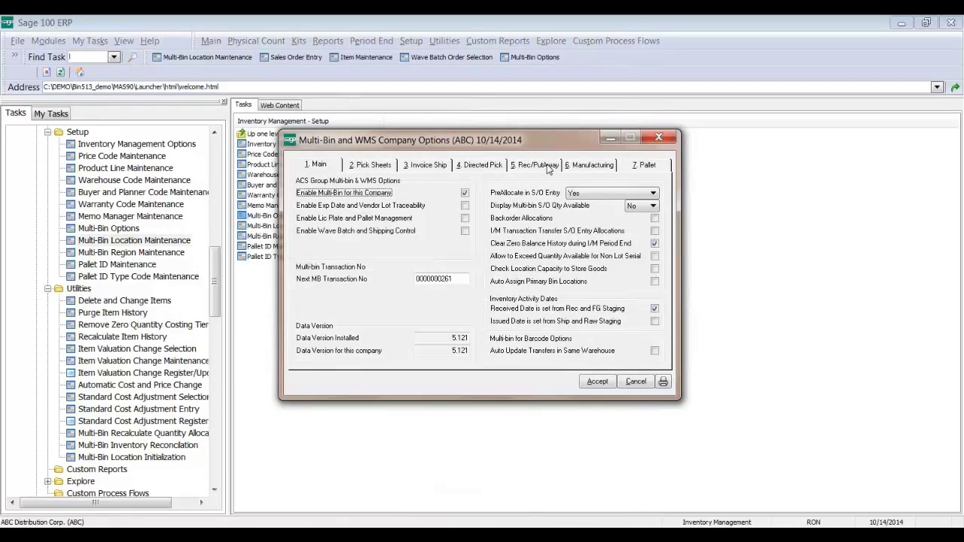
{"action": "left_click", "coordinate": [549, 167]}
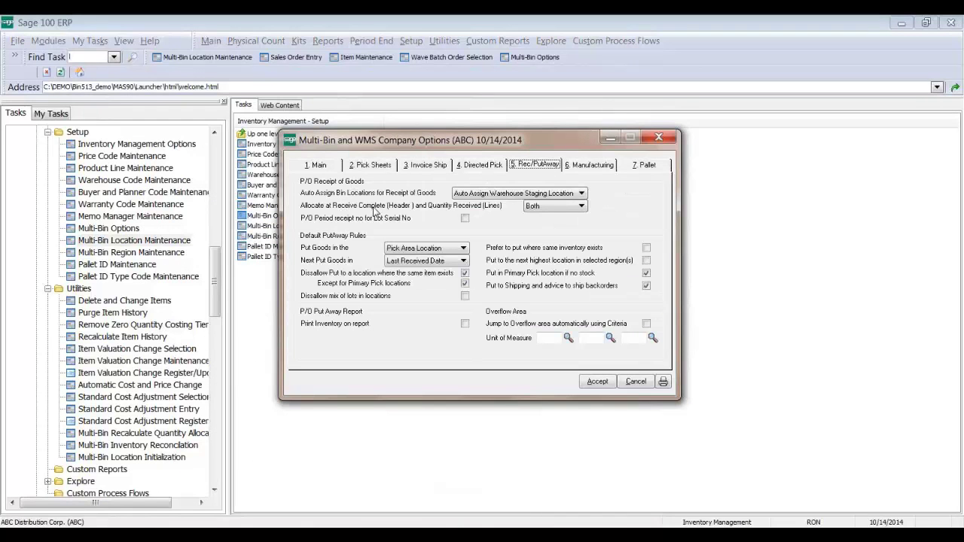
{"action": "left_click", "coordinate": [508, 195]}
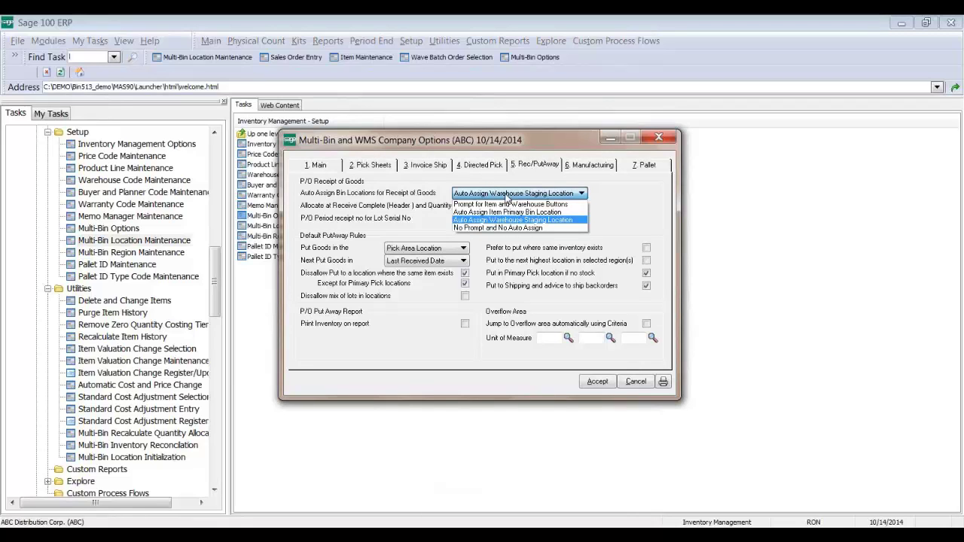
{"action": "left_click", "coordinate": [789, 47]}
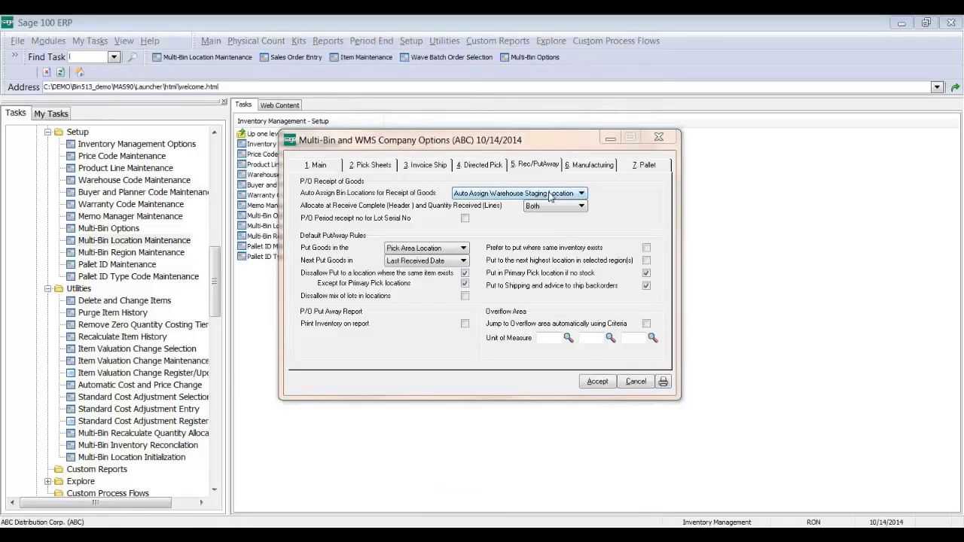
{"action": "left_click_drag", "start_coordinate": [471, 145], "coordinate": [641, 150]}
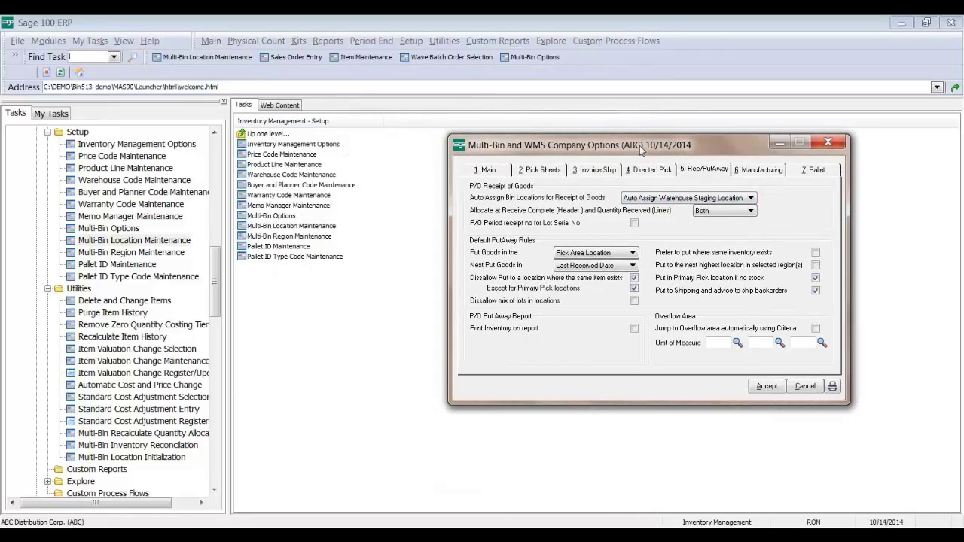
- Open the Multi-Bin options of warehouse 000 in Warehouse Code Maintenance and highlight the purchase order receipt staging location
{"action": "left_click", "coordinate": [327, 175]}
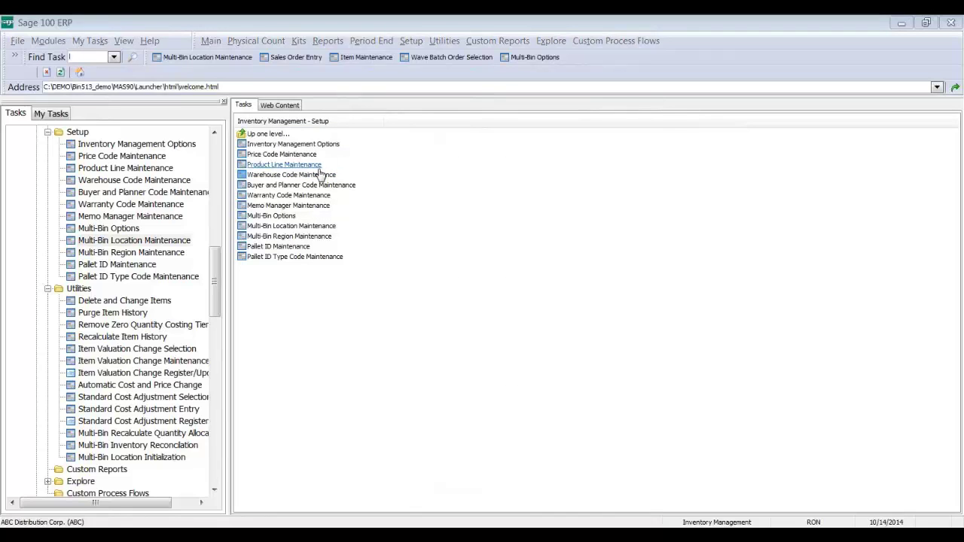
{"action": "left_click", "coordinate": [458, 146]}
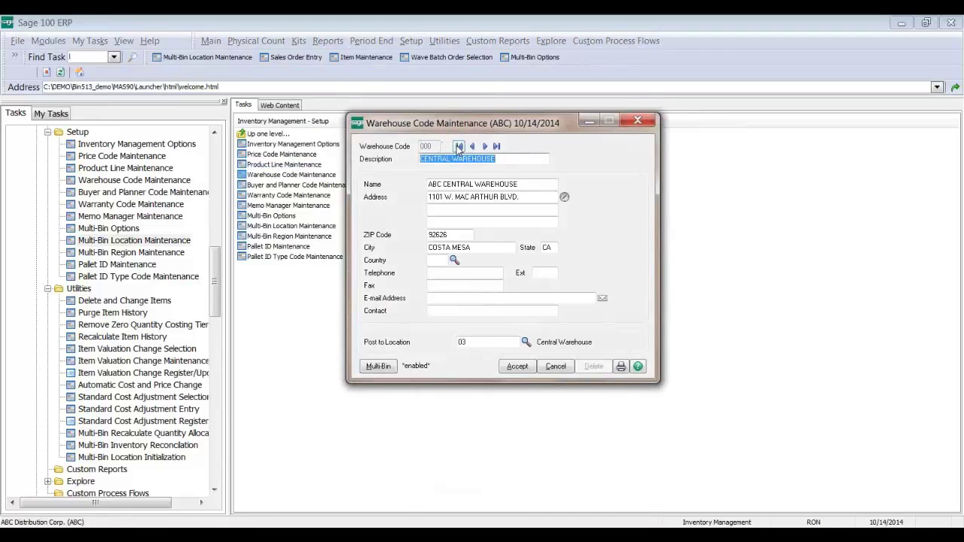
{"action": "left_click", "coordinate": [378, 366]}
{"action": "left_click_drag", "start_coordinate": [473, 147], "coordinate": [235, 94]}
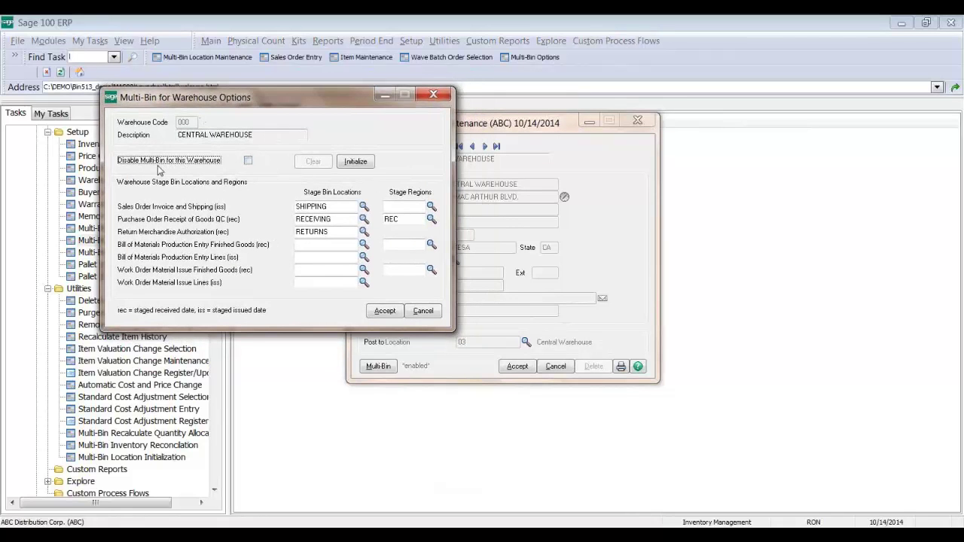
{"action": "left_click", "coordinate": [333, 219]}
{"action": "left_click_drag", "start_coordinate": [332, 220], "coordinate": [277, 220]}
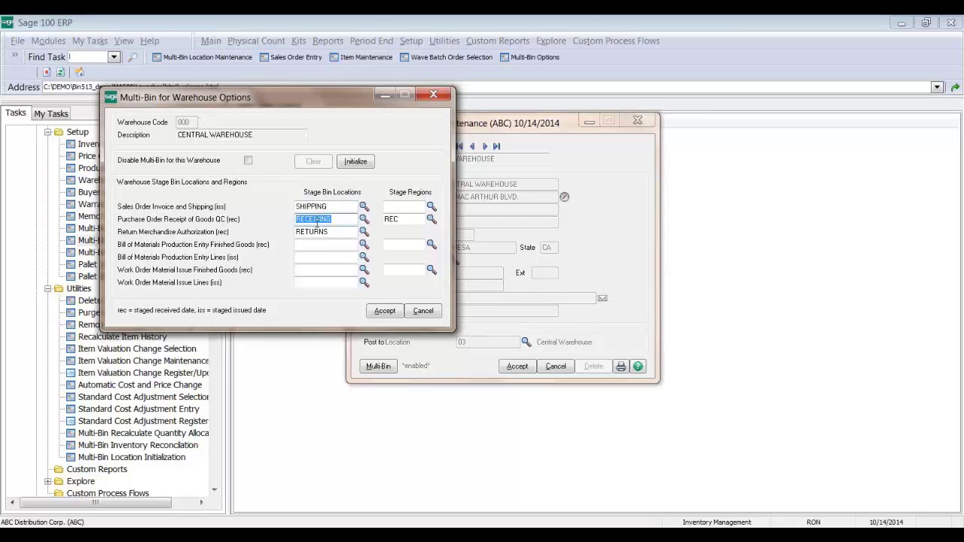
- Return to the company options, try Lines and Header for receipt allocation, set it back to Both and accept the options
{"action": "left_click", "coordinate": [580, 536]}
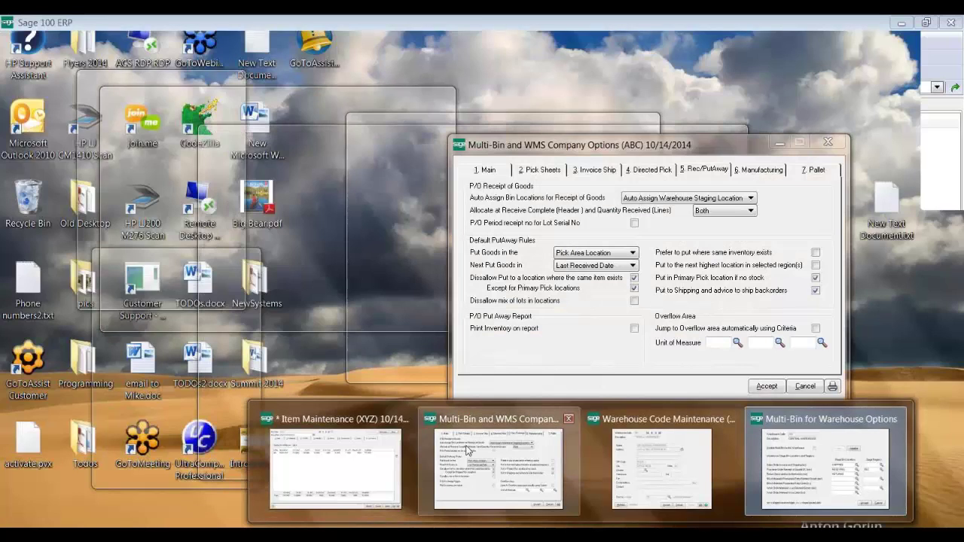
{"action": "left_click", "coordinate": [468, 450]}
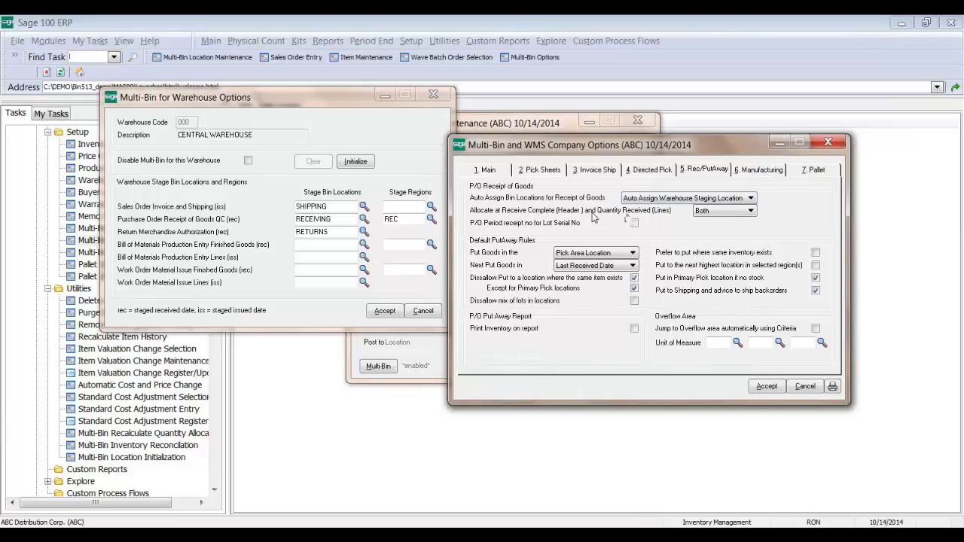
{"action": "left_click", "coordinate": [722, 212]}
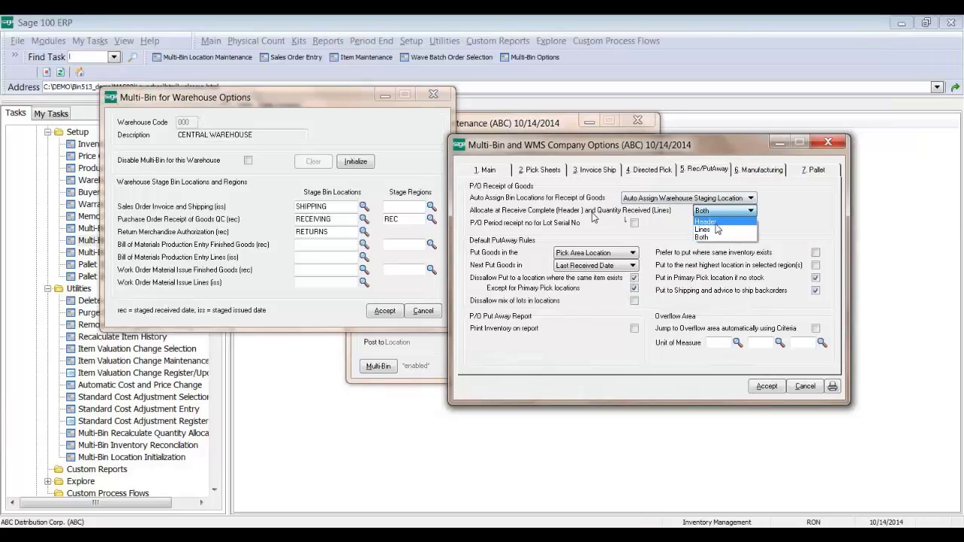
{"action": "left_click", "coordinate": [717, 229]}
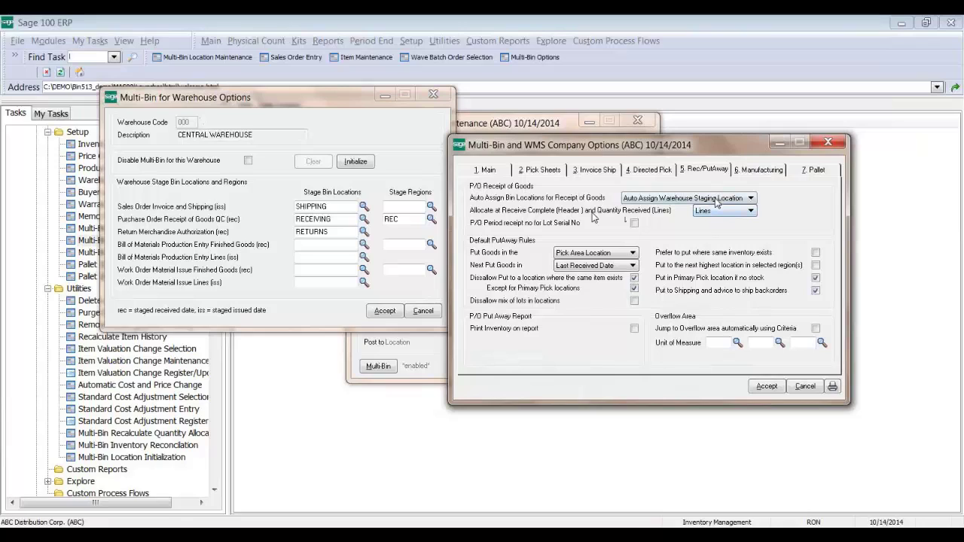
{"action": "left_click", "coordinate": [713, 212]}
{"action": "left_click", "coordinate": [708, 221]}
{"action": "left_click", "coordinate": [713, 214]}
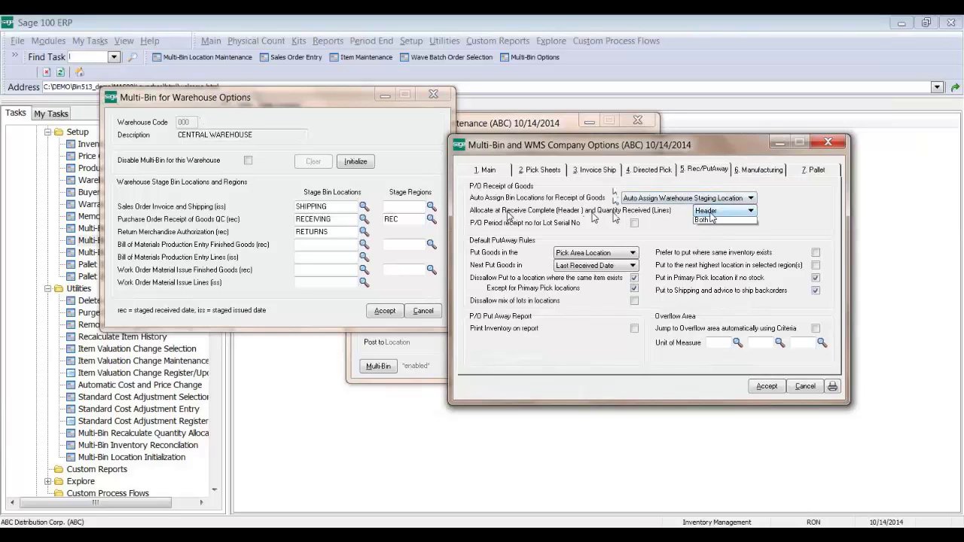
{"action": "left_click", "coordinate": [708, 232]}
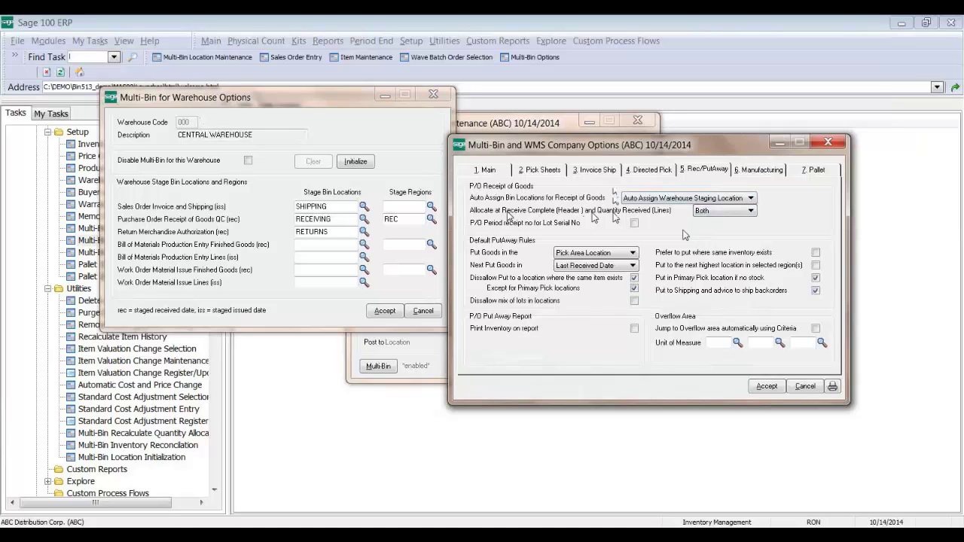
{"action": "left_click", "coordinate": [756, 388]}
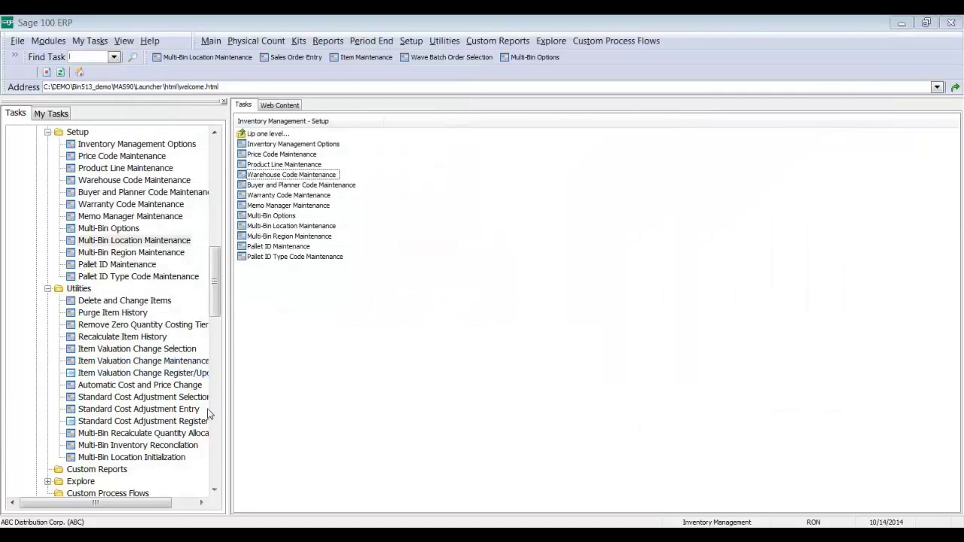
- Open Purchase Order Entry with accounting date 10/15/2014 and close the warehouse options and Warehouse Code Maintenance windows
{"action": "scroll", "coordinate": [209, 413], "scroll_direction": "down", "scroll_amount": 20}
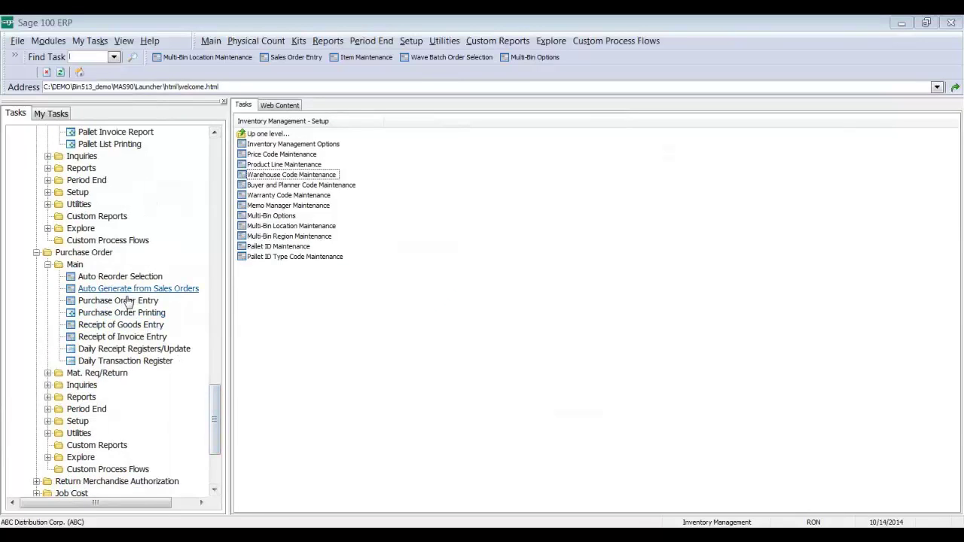
{"action": "left_click", "coordinate": [127, 300]}
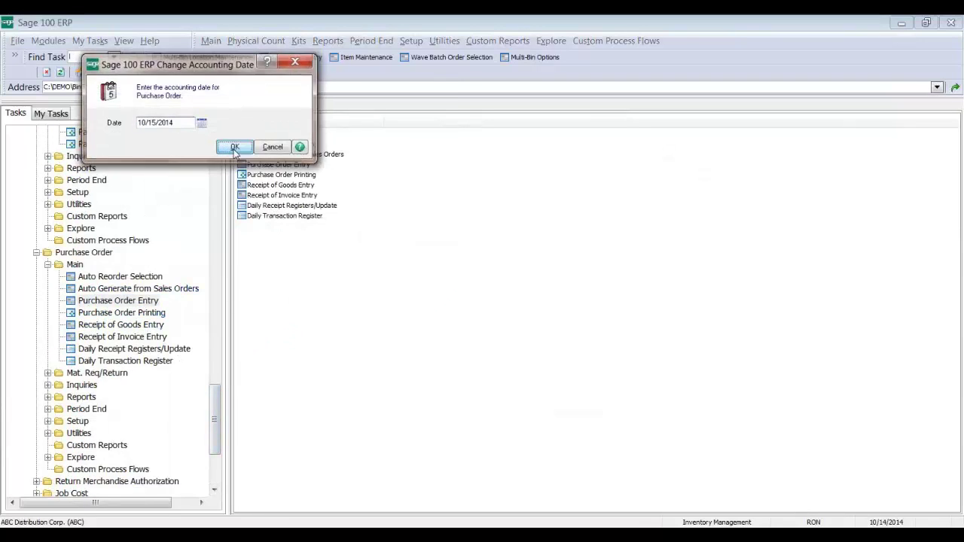
{"action": "left_click", "coordinate": [234, 148]}
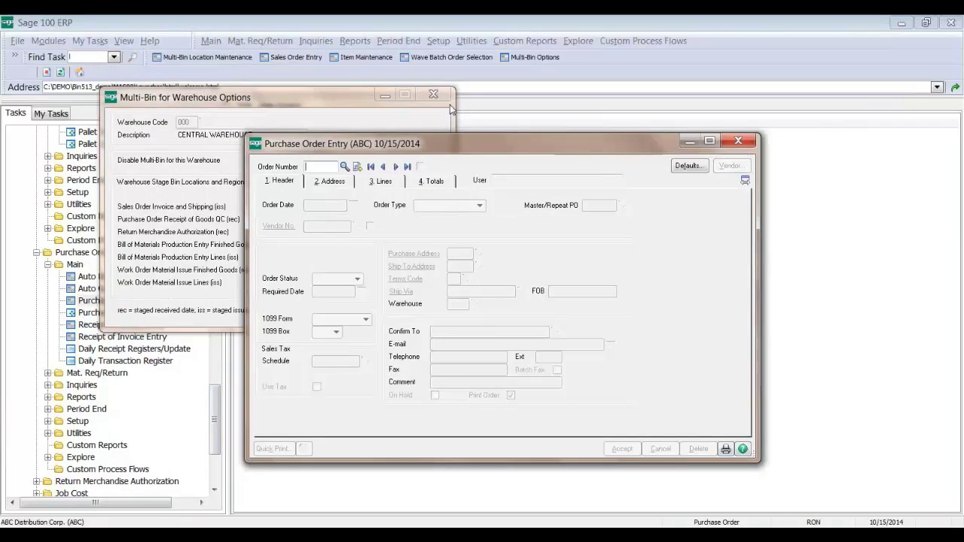
{"action": "left_click", "coordinate": [440, 95]}
{"action": "left_click", "coordinate": [440, 95]}
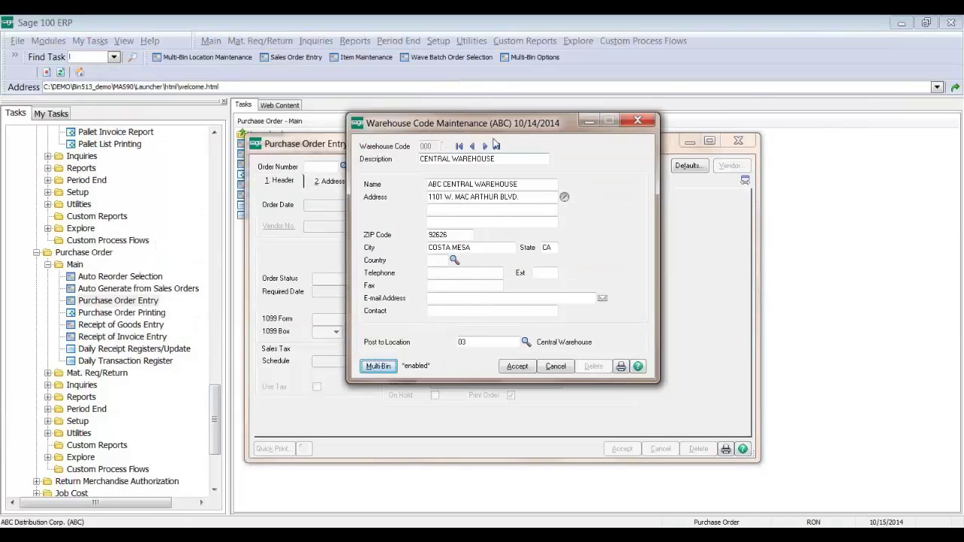
{"action": "left_click", "coordinate": [636, 123]}
- Display the last purchase order, review its item lines, accept it and close Purchase Order Entry
{"action": "left_click", "coordinate": [408, 167]}
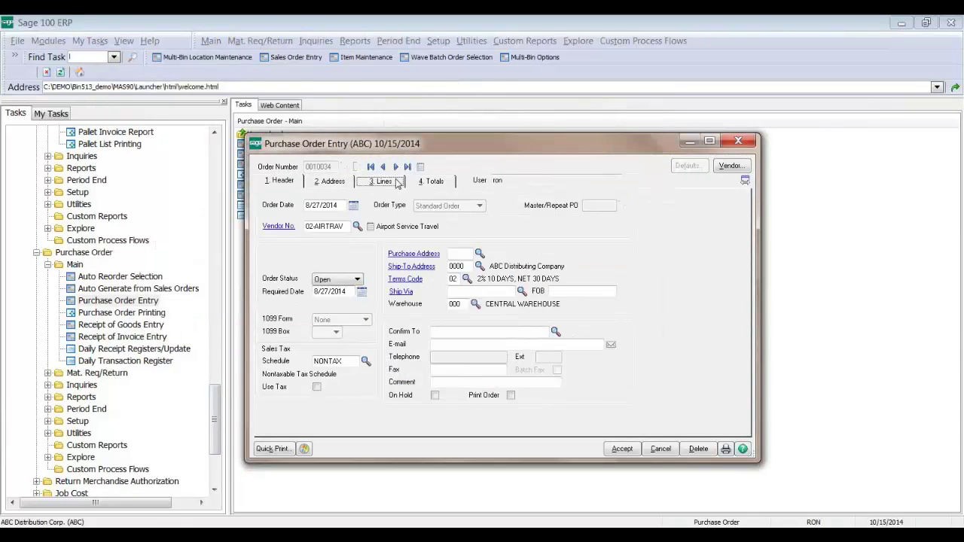
{"action": "left_click", "coordinate": [397, 183]}
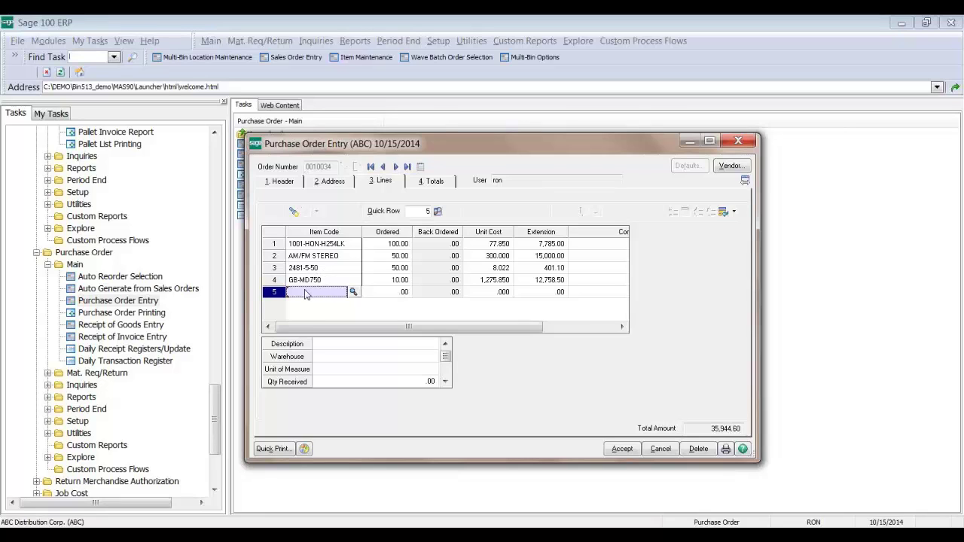
{"action": "left_click", "coordinate": [620, 448]}
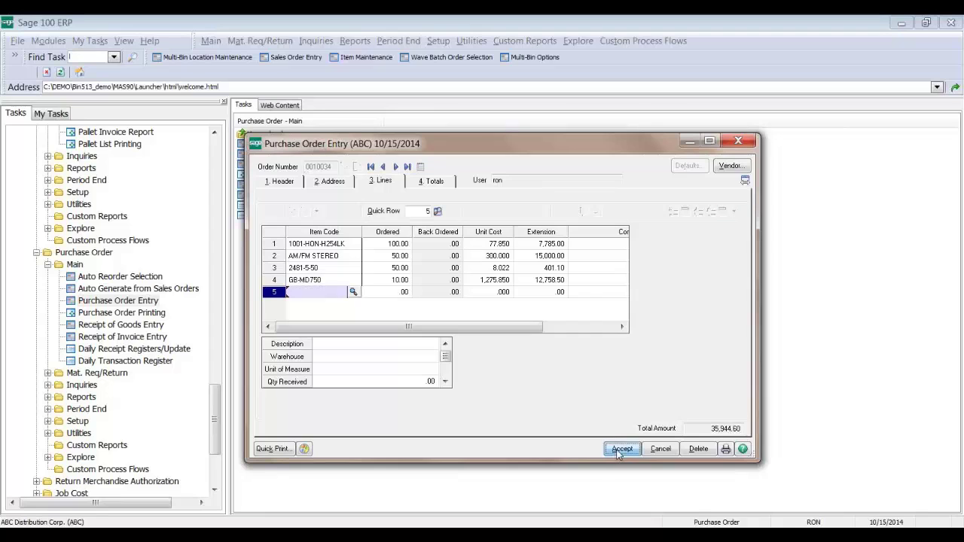
{"action": "key", "text": "Escape"}
- Start a new goods receipt for the Airport Service Travel purchase order and show its item lines
{"action": "left_click", "coordinate": [280, 184]}
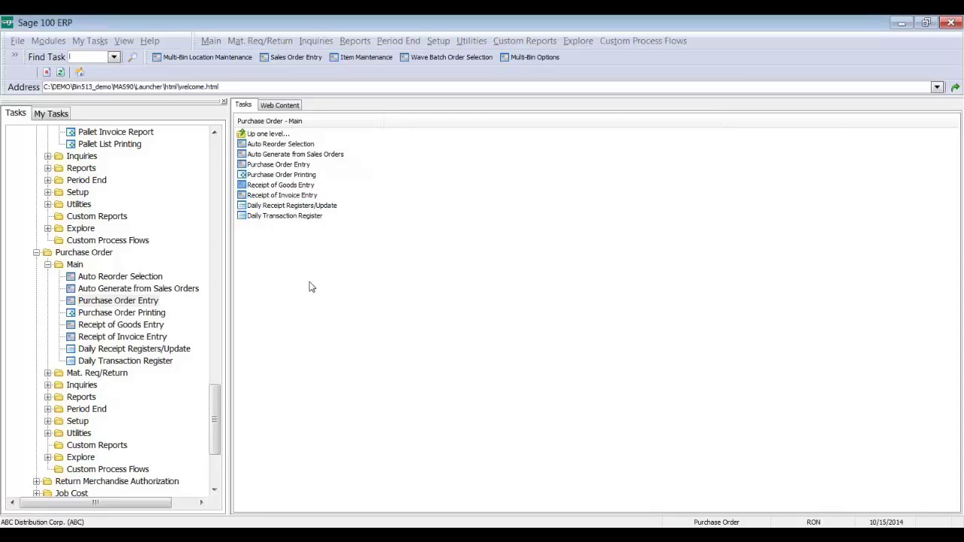
{"action": "left_click", "coordinate": [415, 142]}
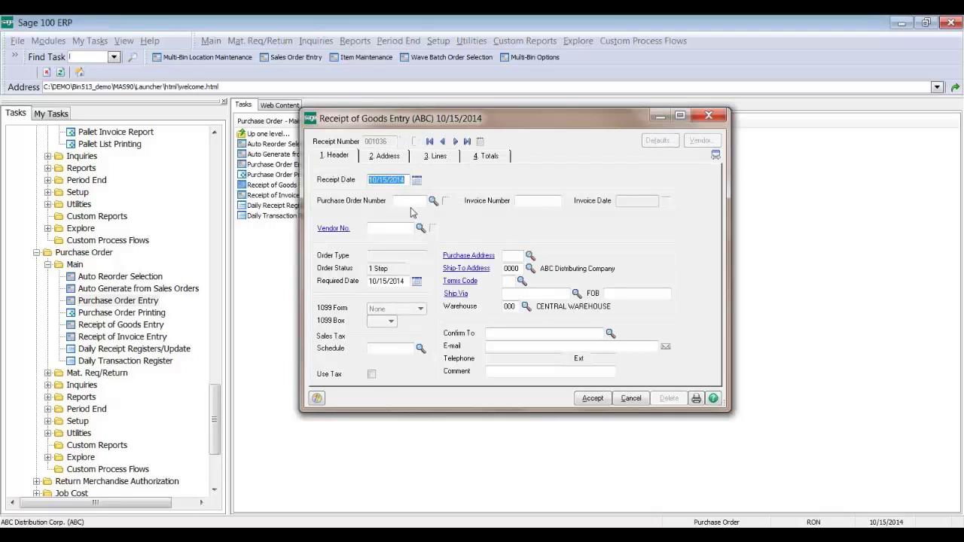
{"action": "left_click", "coordinate": [433, 200]}
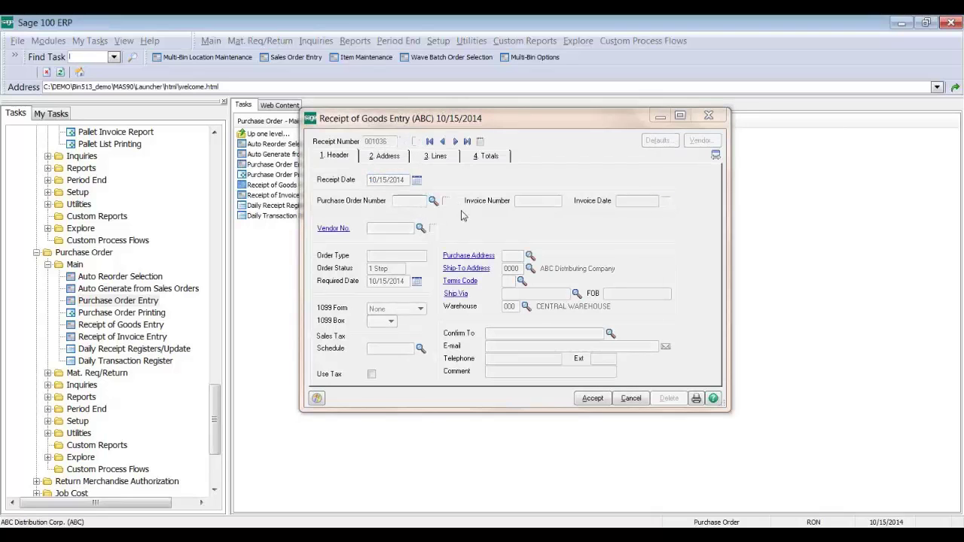
{"action": "double_click", "coordinate": [451, 303]}
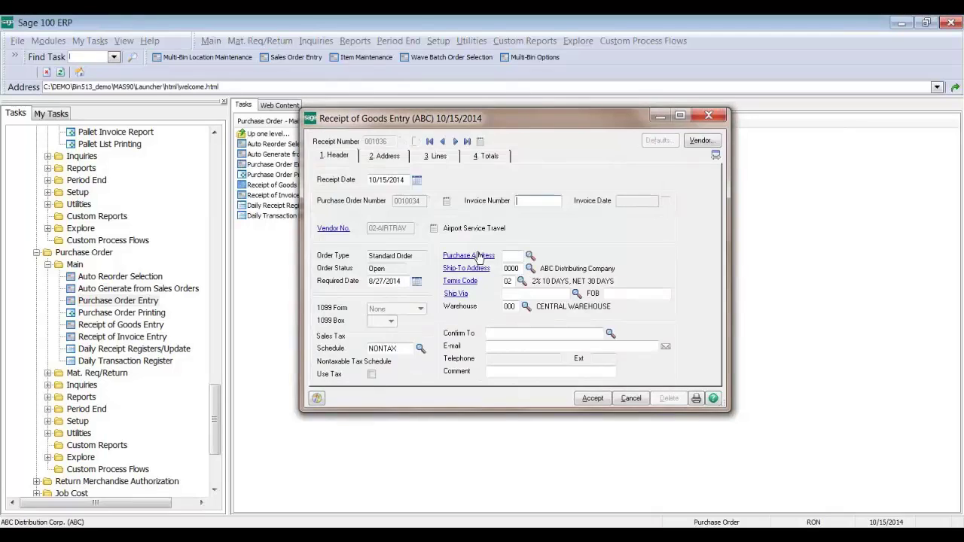
{"action": "left_click", "coordinate": [435, 158]}
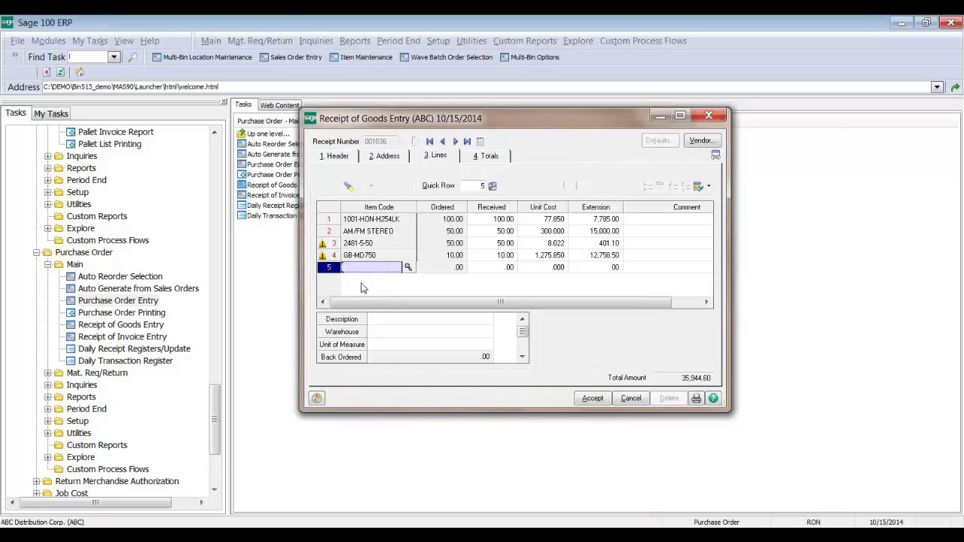
- Review and accept the Multi-Bin distributions into RECEIVING for items 1001-HON-H254LK and AM/FM STEREO
{"action": "left_click", "coordinate": [483, 223]}
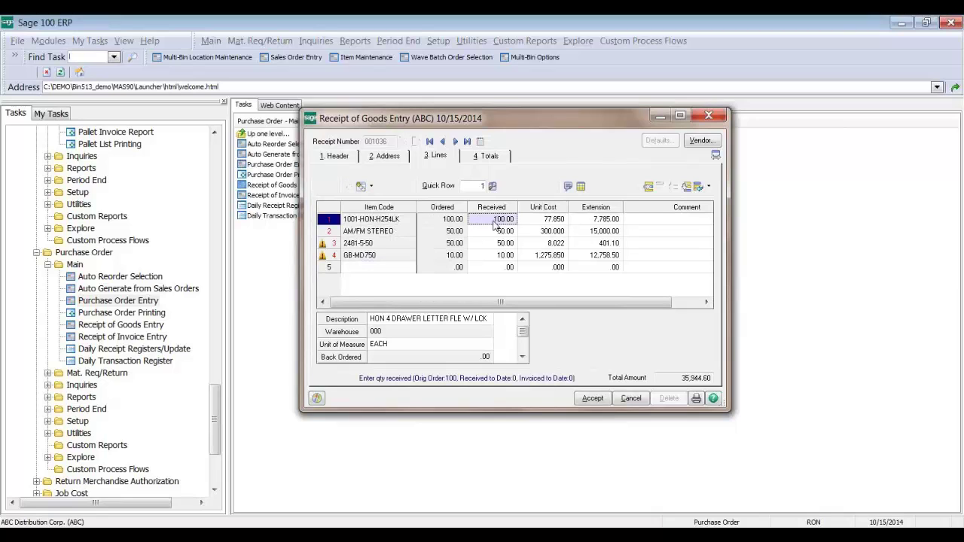
{"action": "left_click", "coordinate": [578, 188]}
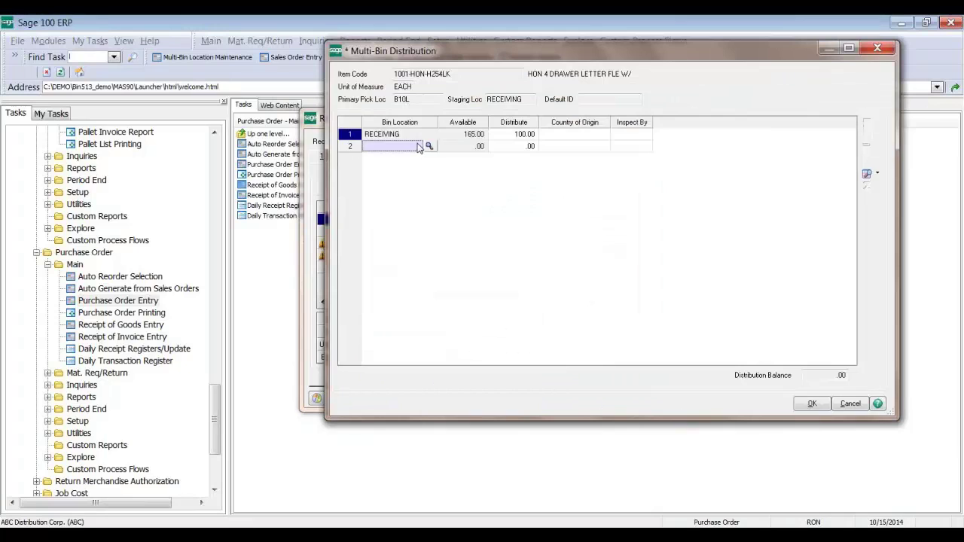
{"action": "left_click", "coordinate": [812, 403]}
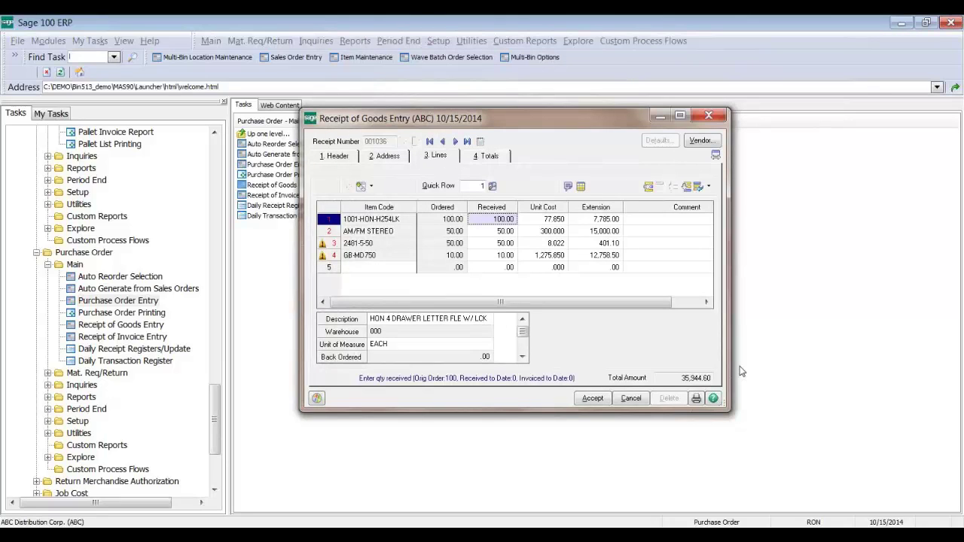
{"action": "left_click", "coordinate": [508, 231]}
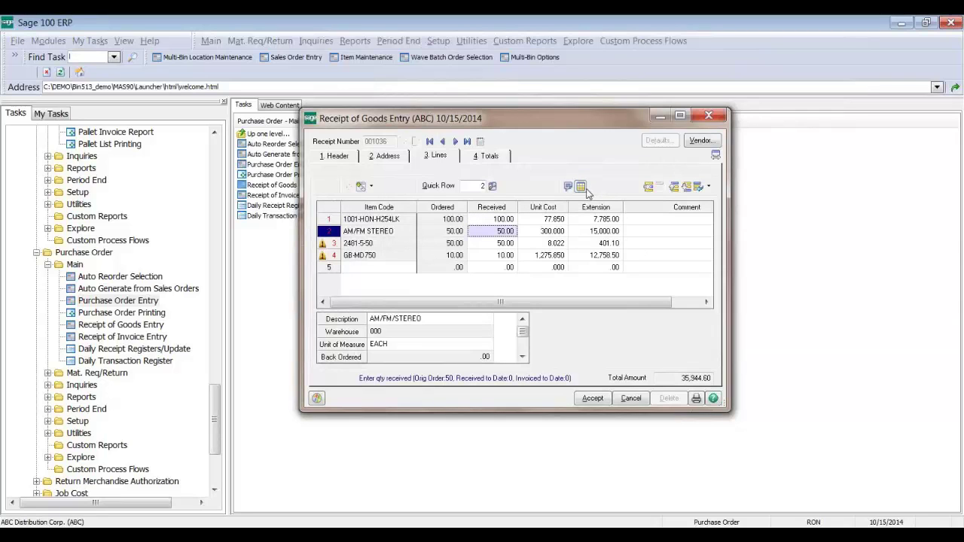
{"action": "left_click", "coordinate": [583, 189]}
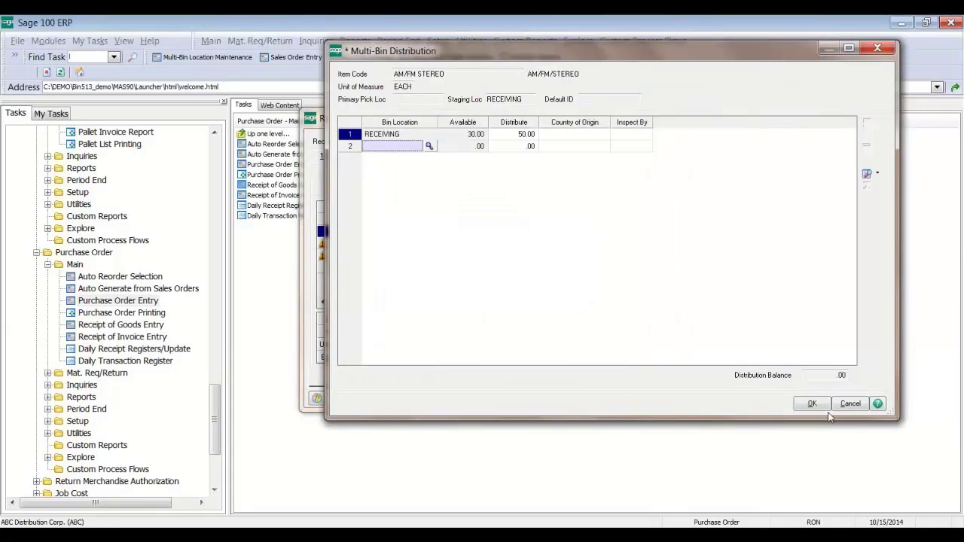
{"action": "left_click", "coordinate": [811, 403]}
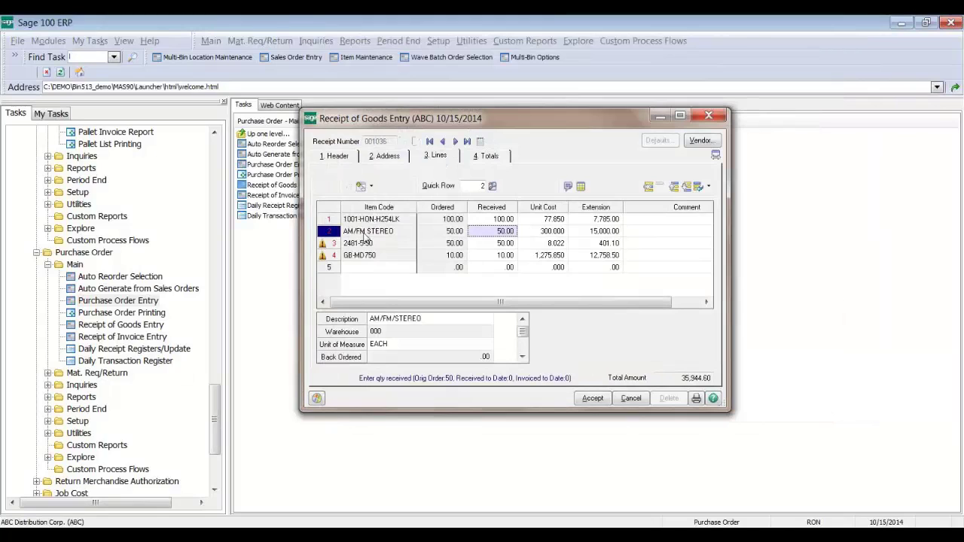
- Try distributing 50 of item 2481-5-50 to RECEIVING under lot LOT3333, and delete that distribution row
{"action": "left_click", "coordinate": [508, 245]}
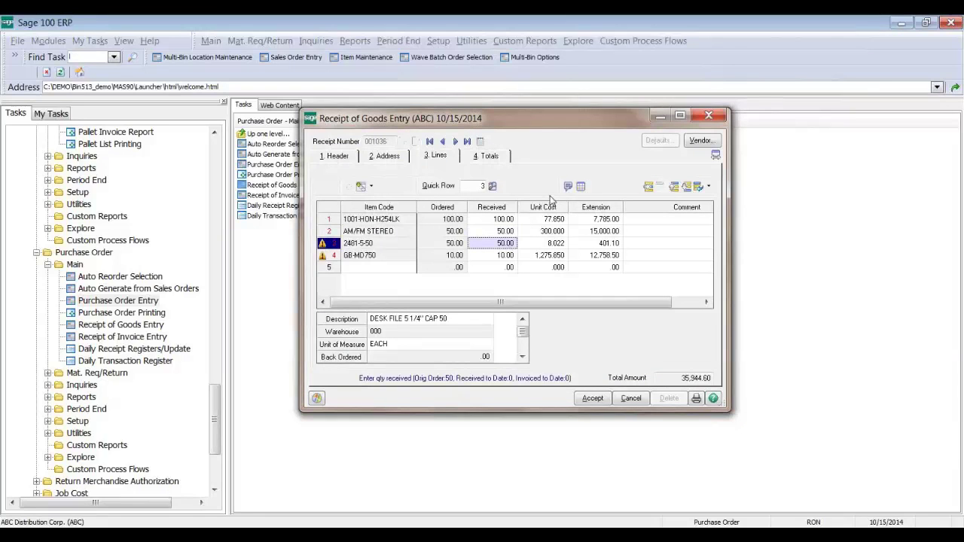
{"action": "left_click", "coordinate": [581, 186]}
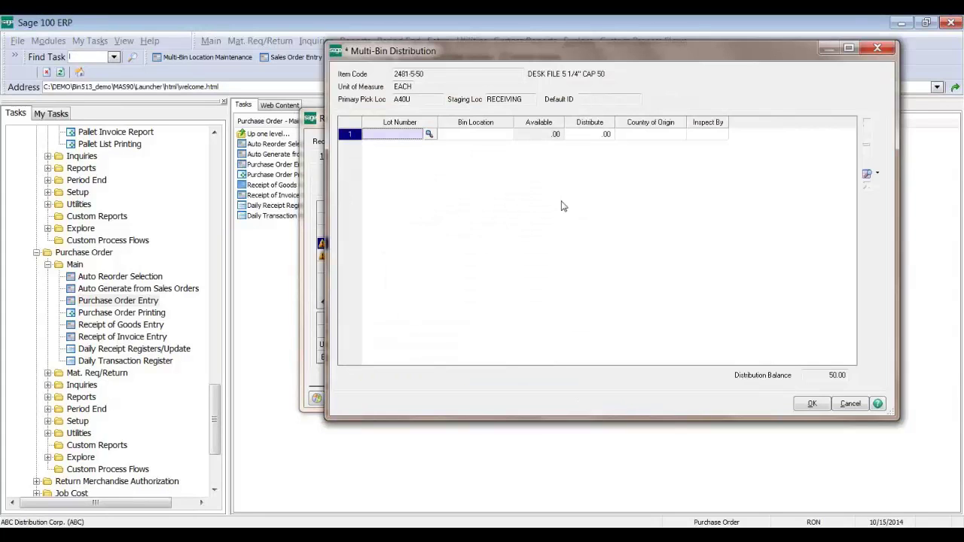
{"action": "type", "text": "LOT3"}
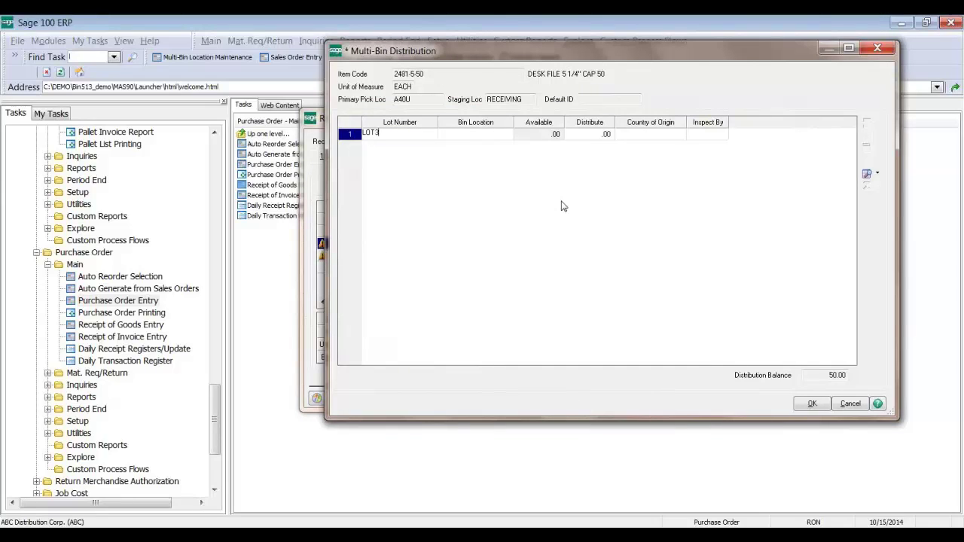
{"action": "type", "text": "333"}
{"action": "key", "text": "Tab"}
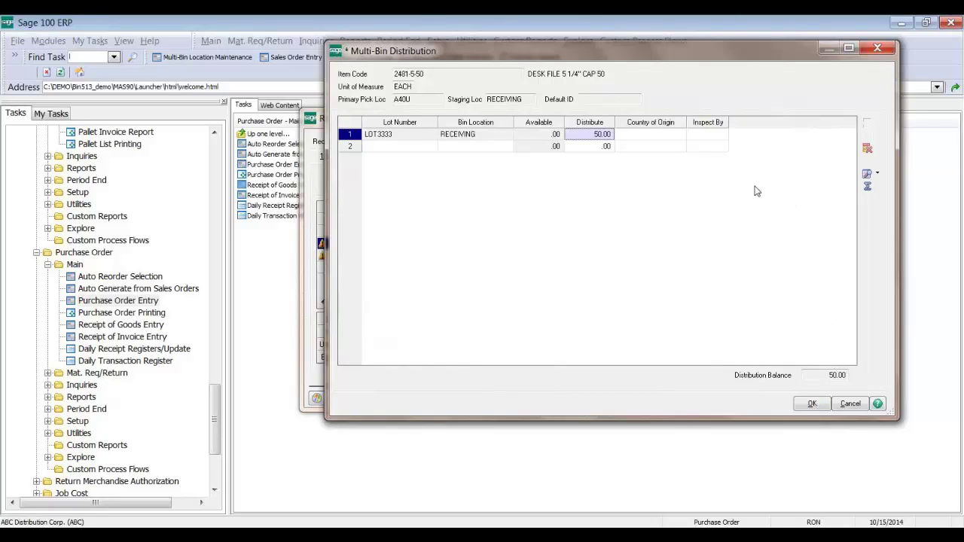
{"action": "left_click", "coordinate": [867, 148]}
- Look up the existing lots of item 2481-5-50, load them into the distribution grid and cancel the distribution
{"action": "left_click", "coordinate": [430, 134]}
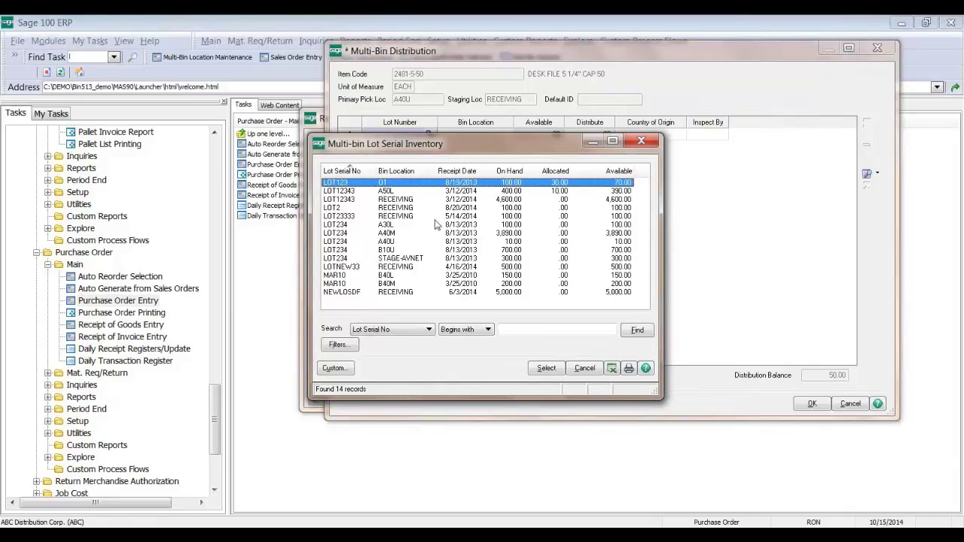
{"action": "left_click", "coordinate": [582, 368]}
{"action": "left_click", "coordinate": [866, 174]}
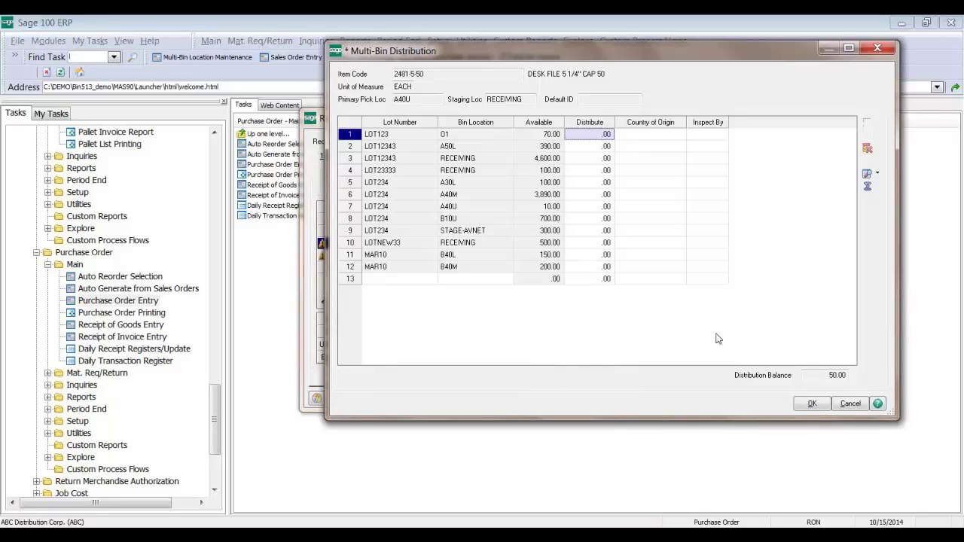
{"action": "left_click", "coordinate": [840, 403]}
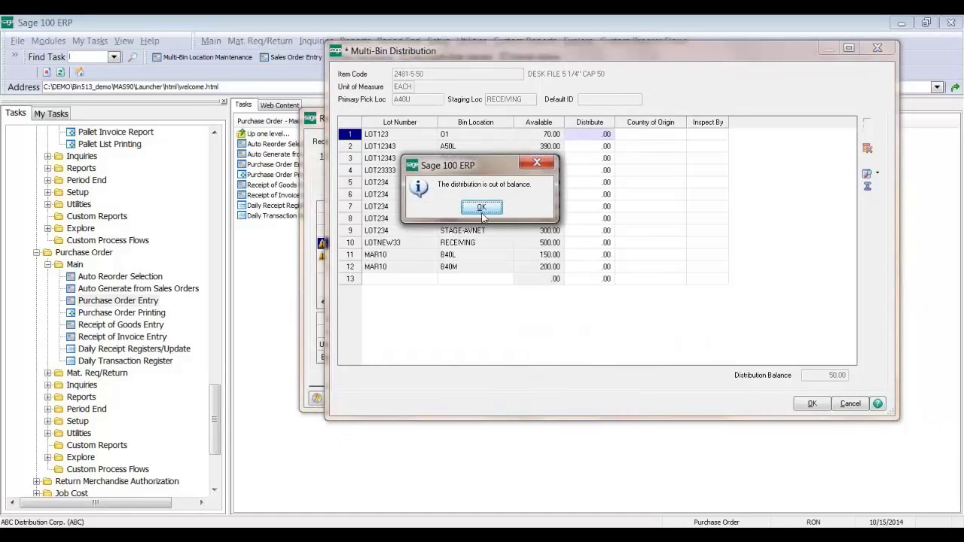
{"action": "left_click", "coordinate": [481, 214]}
- Distribute 50 of item 2481-5-50 to the RECEIVING bin under lot LOT333 and accept the distribution
{"action": "left_click", "coordinate": [581, 187]}
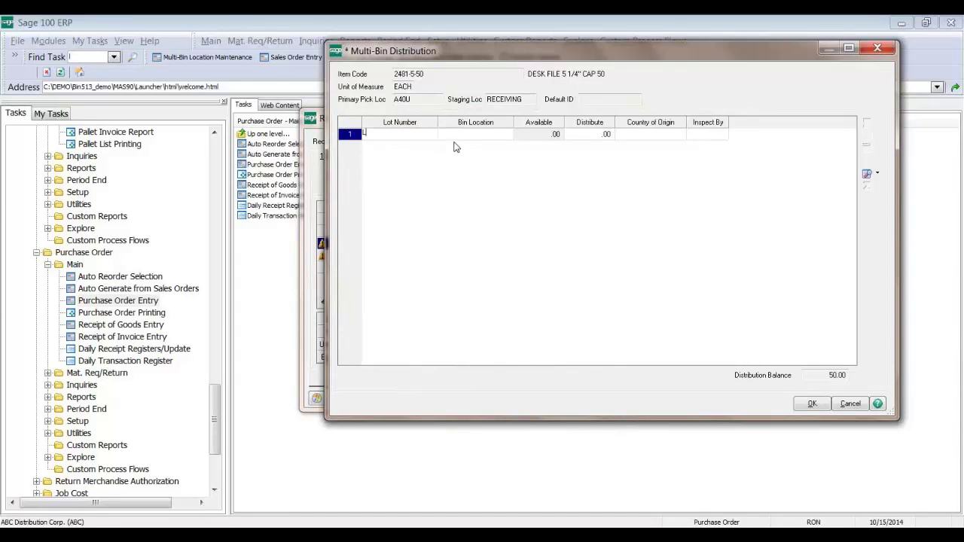
{"action": "type", "text": "LOT333"}
{"action": "key", "text": "Tab"}
{"action": "key", "text": "Tab"}
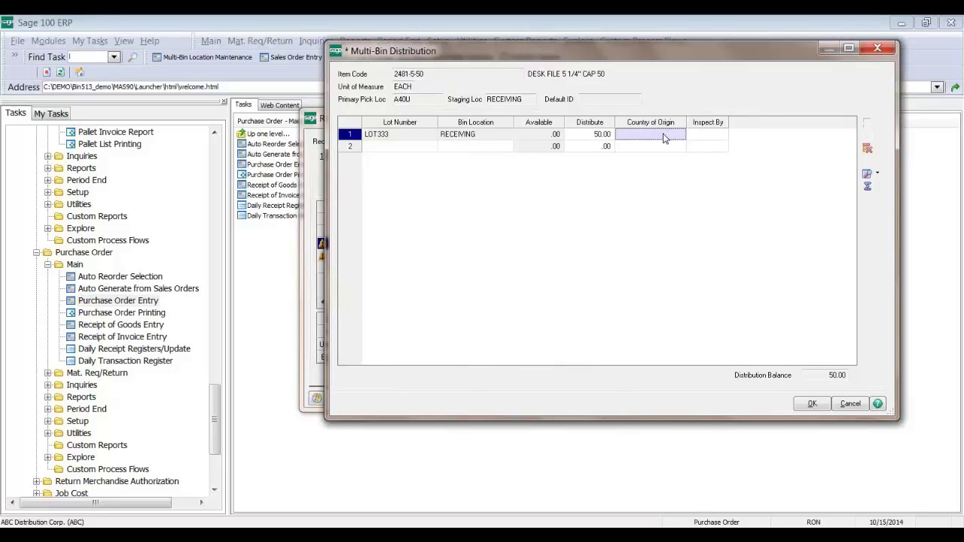
{"action": "left_click", "coordinate": [800, 402]}
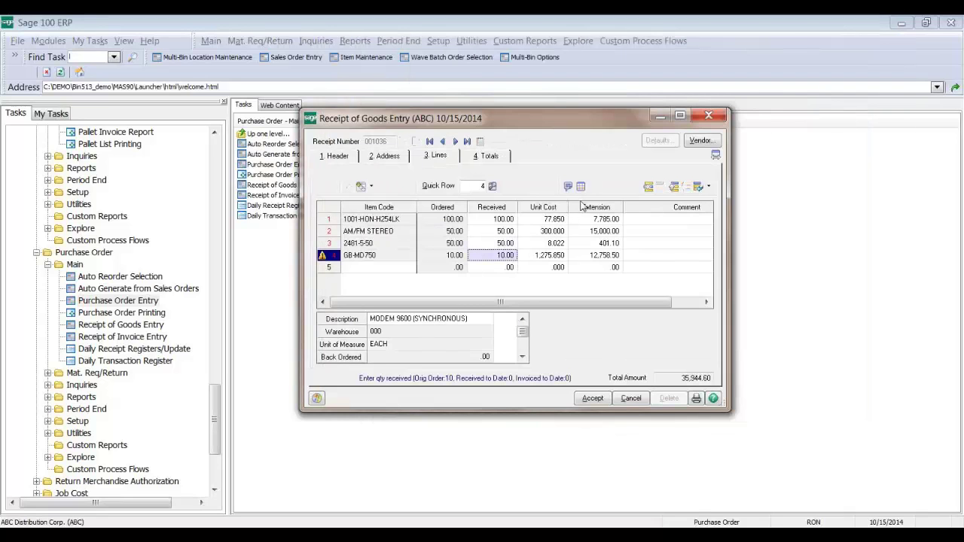
- Add serial numbers for item GB-MD750 starting at SER01 in bin RECEIVING and accept the distribution
{"action": "left_click", "coordinate": [582, 187]}
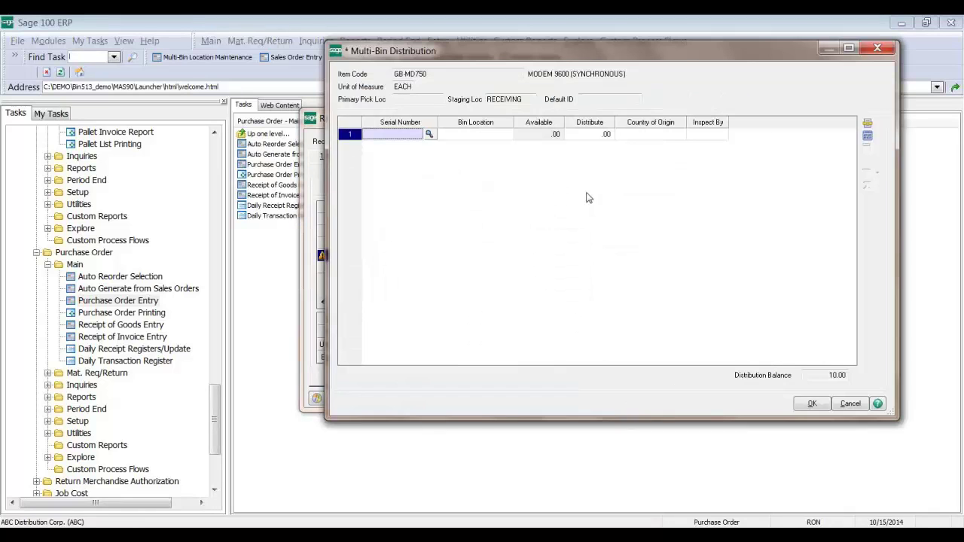
{"action": "left_click", "coordinate": [868, 136]}
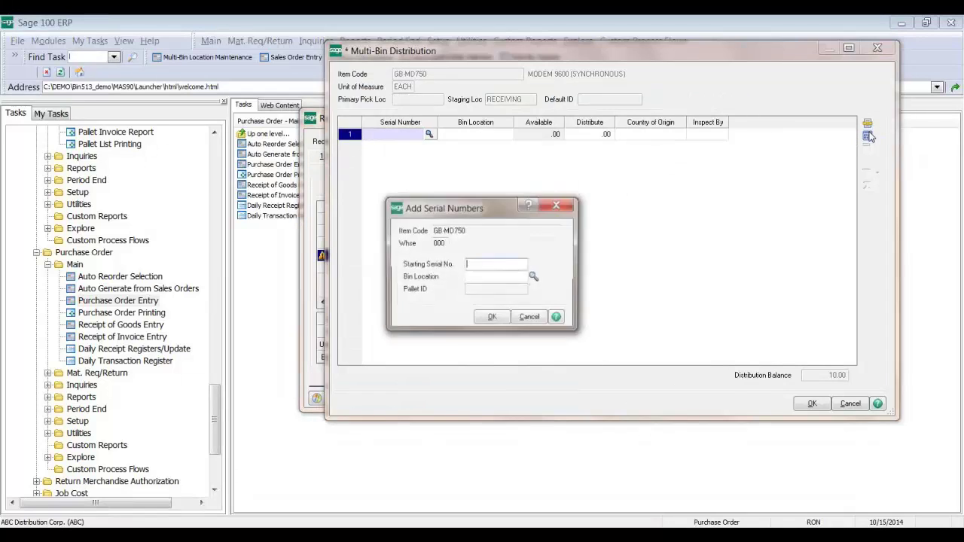
{"action": "type", "text": "SERNO"}
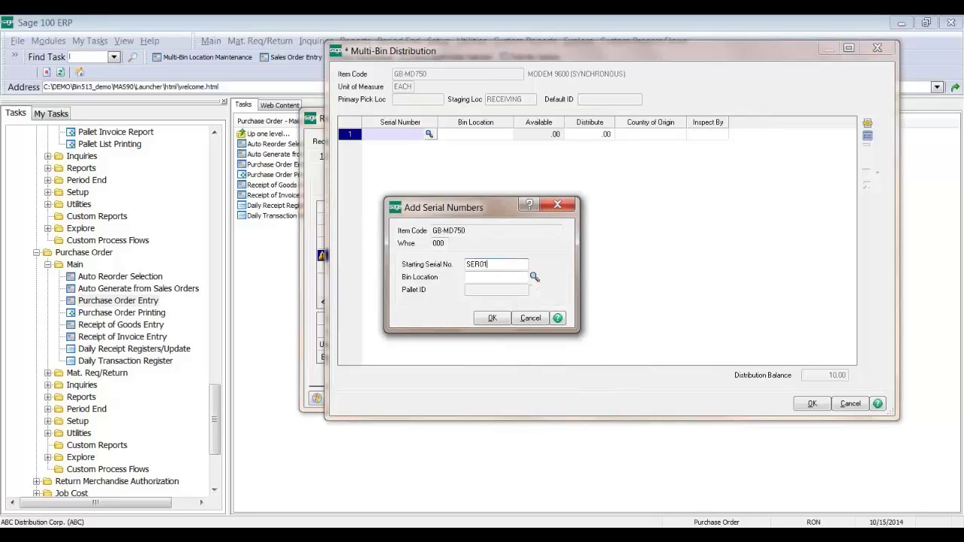
{"action": "type", "text": "REC"}
{"action": "key", "text": "Tab"}
{"action": "key", "text": "Return"}
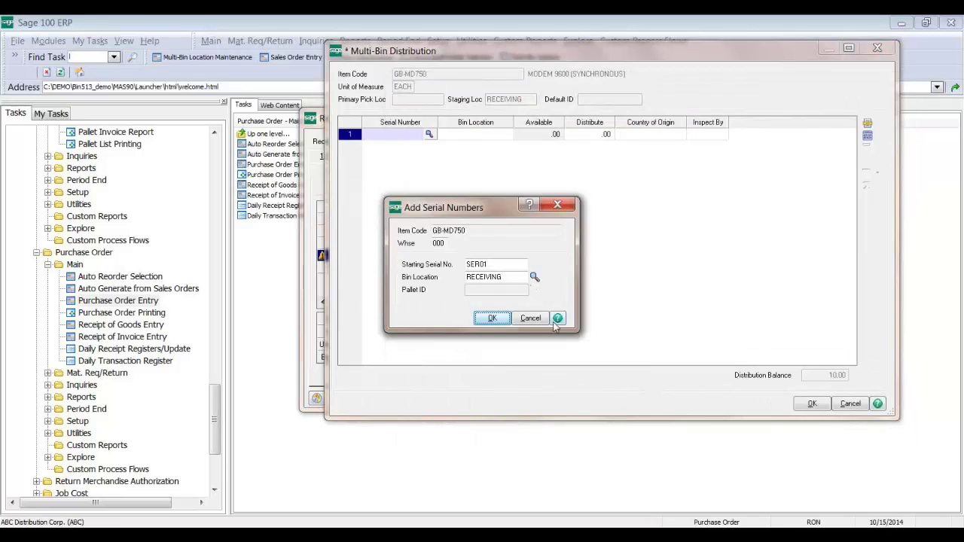
{"action": "left_click", "coordinate": [500, 319]}
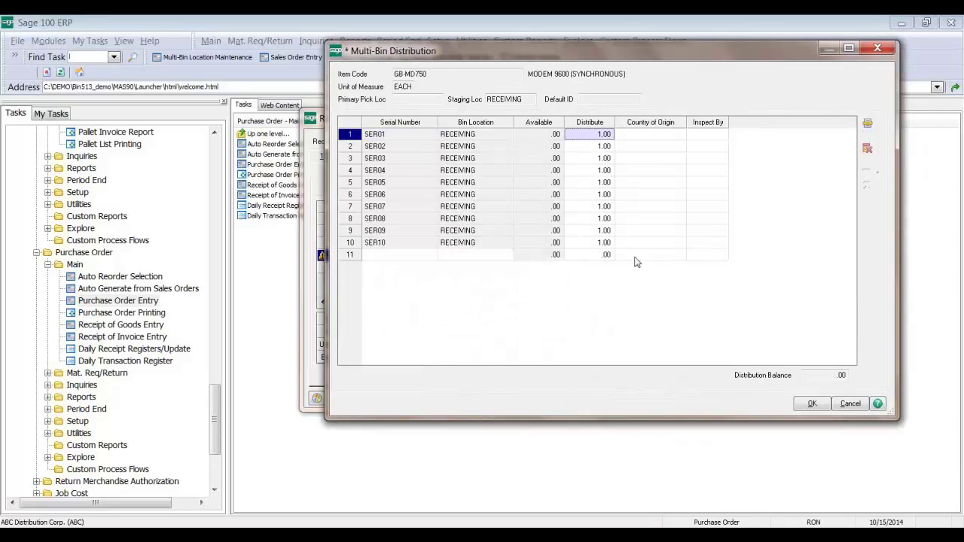
{"action": "left_click", "coordinate": [810, 405]}
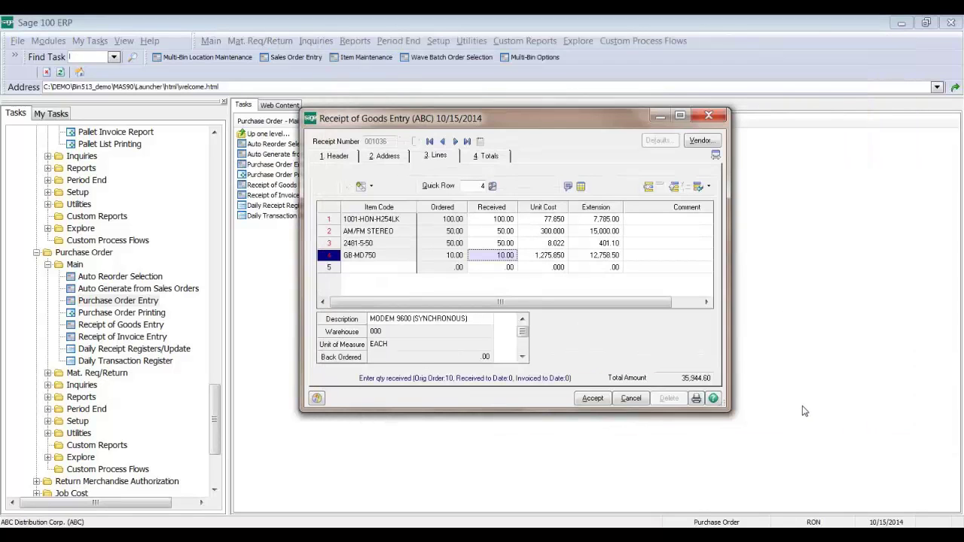
- Accept the completed goods receipt and close Receipt of Goods Entry
{"action": "left_click", "coordinate": [593, 398]}
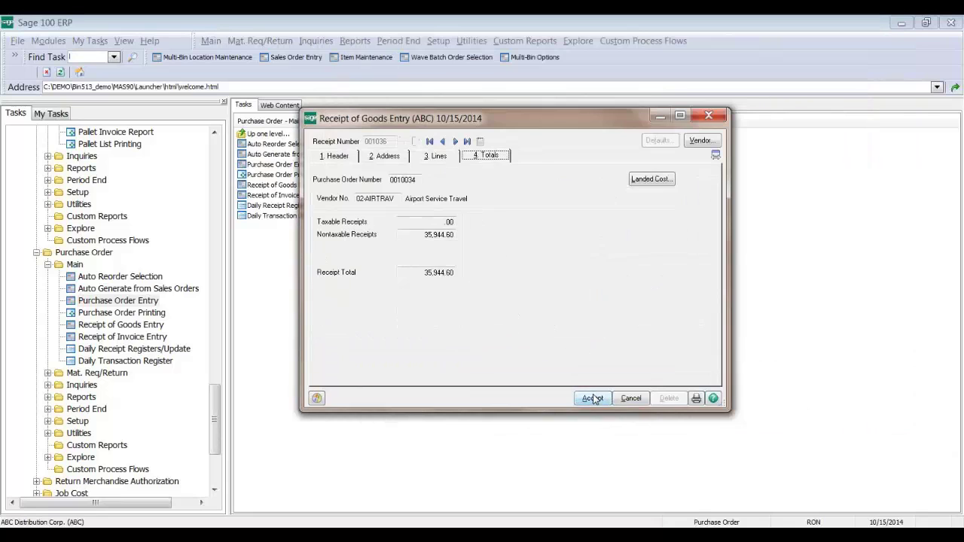
{"action": "left_click", "coordinate": [593, 399]}
{"action": "key", "text": "Escape"}
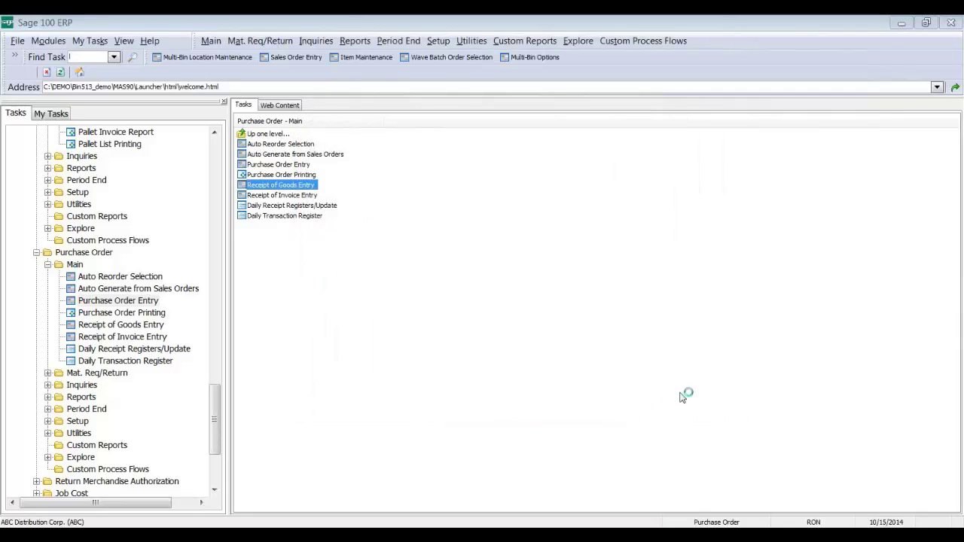
- Preview the Receipt of Goods Register full screen, check the lots, serials and bins, and close it
{"action": "left_click", "coordinate": [562, 340]}
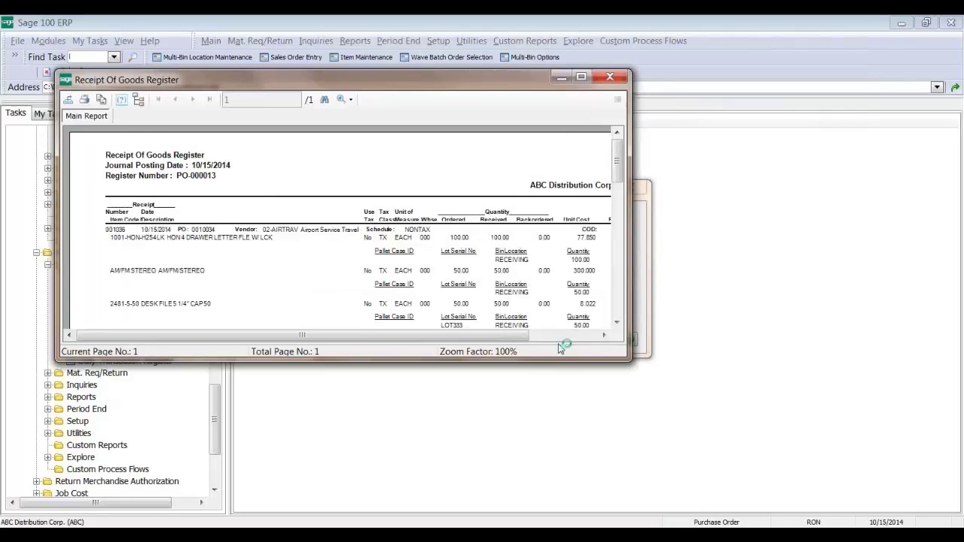
{"action": "left_click", "coordinate": [581, 76]}
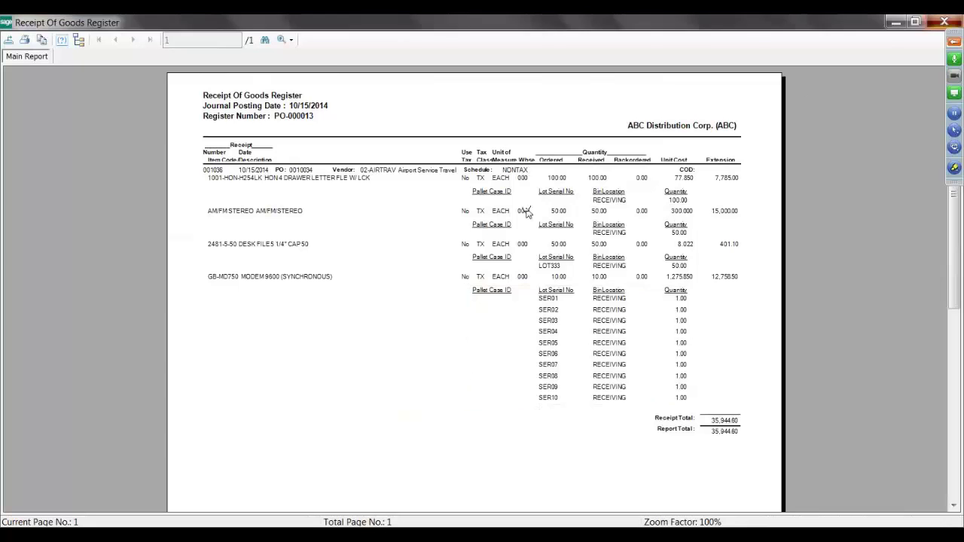
{"action": "left_click", "coordinate": [950, 21]}
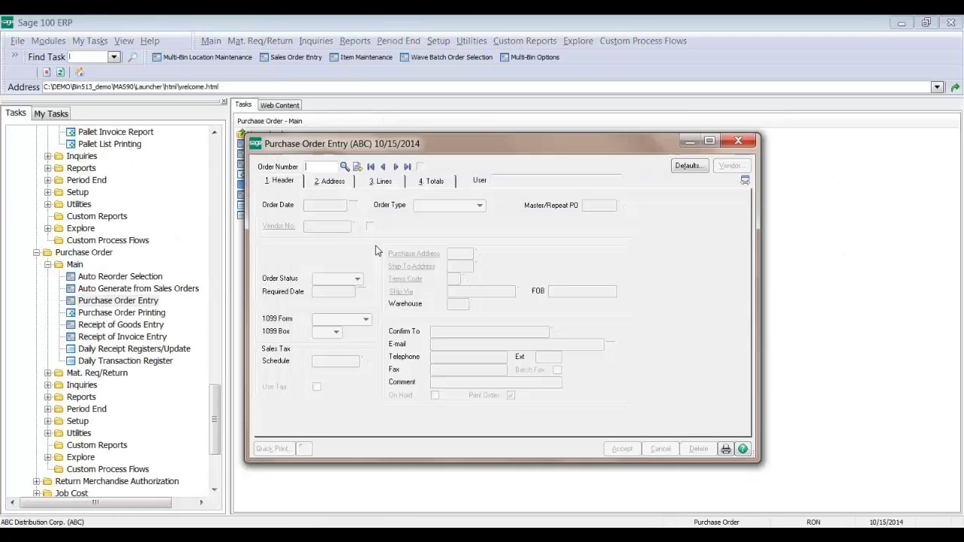
- Display the last goods receipt in Receipt of Goods Entry and set the received quantity of item 1001-HON-H254LK to 0
{"action": "left_click", "coordinate": [467, 141]}
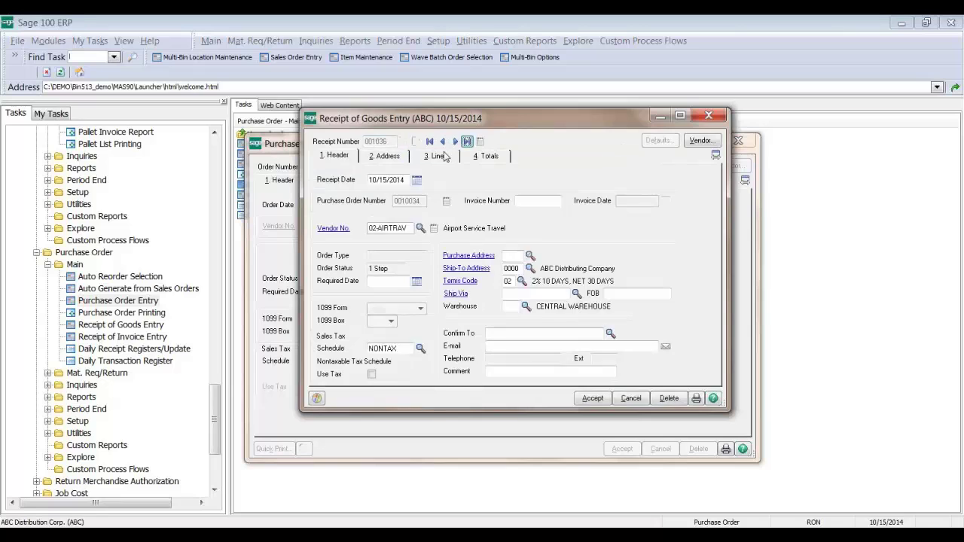
{"action": "left_click", "coordinate": [439, 155]}
{"action": "left_click", "coordinate": [501, 219]}
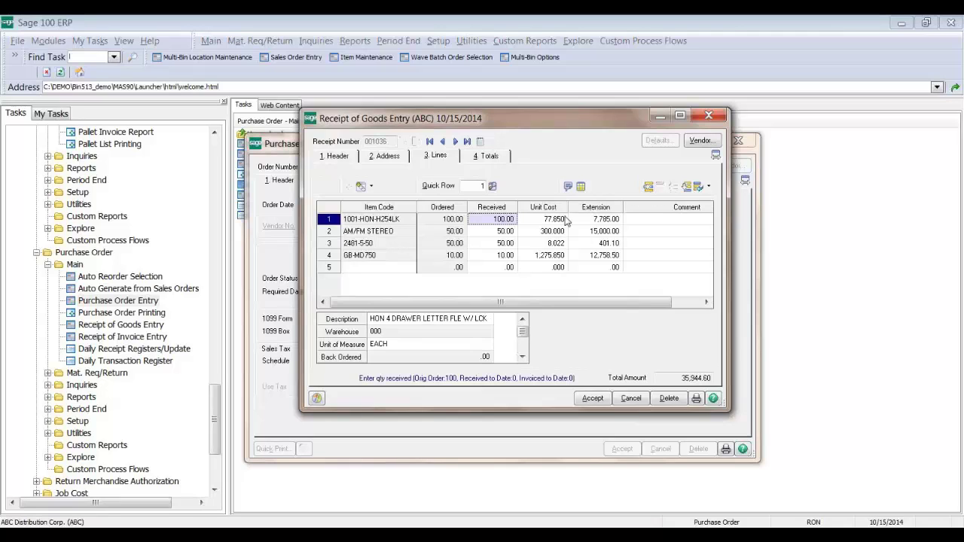
{"action": "type", "text": "00"}
{"action": "key", "text": "Tab"}
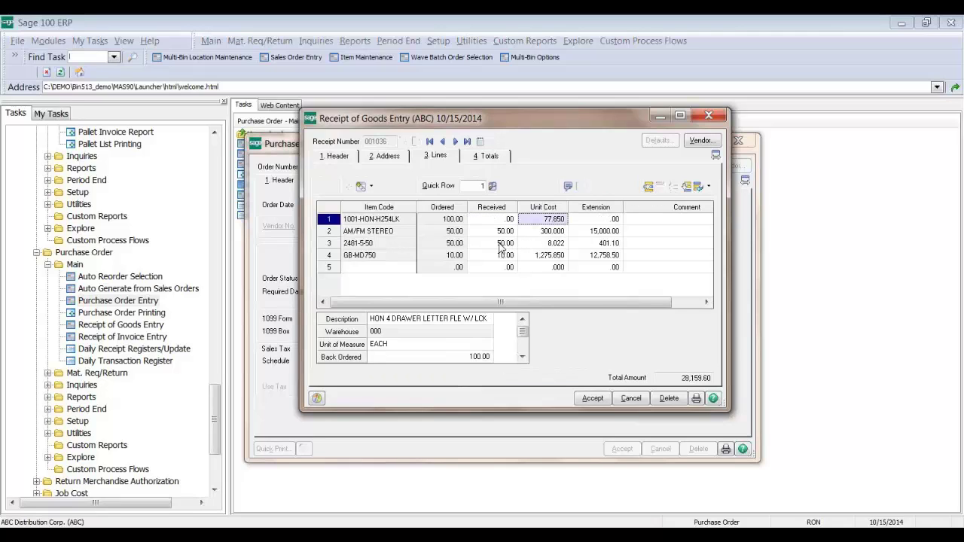
- Set the received quantities of items 2481-5-50 and GB-MD750 to 0 and accept the goods receipt
{"action": "left_click", "coordinate": [501, 243]}
{"action": "type", "text": "0"}
{"action": "key", "text": "Tab"}
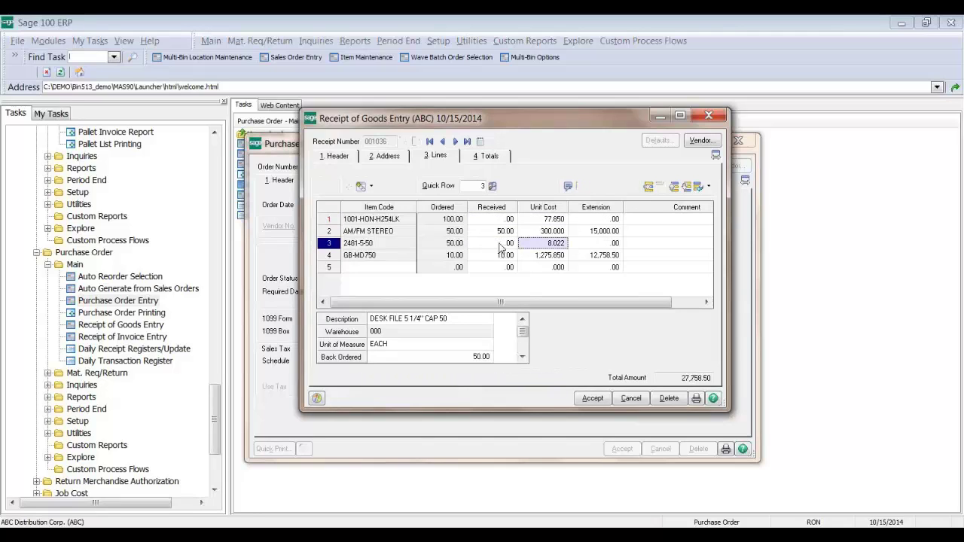
{"action": "left_click", "coordinate": [500, 255]}
{"action": "type", "text": "0"}
{"action": "key", "text": "Tab"}
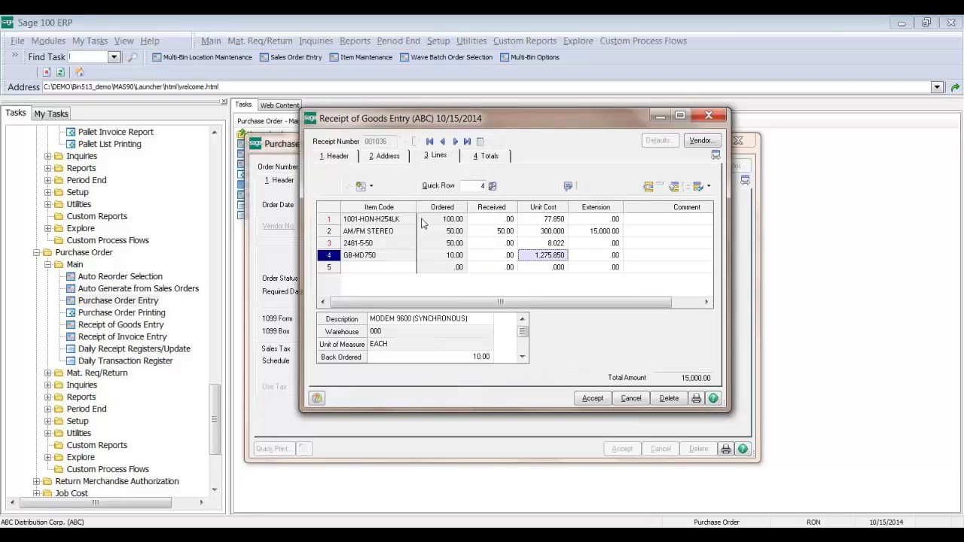
{"action": "left_click", "coordinate": [592, 398]}
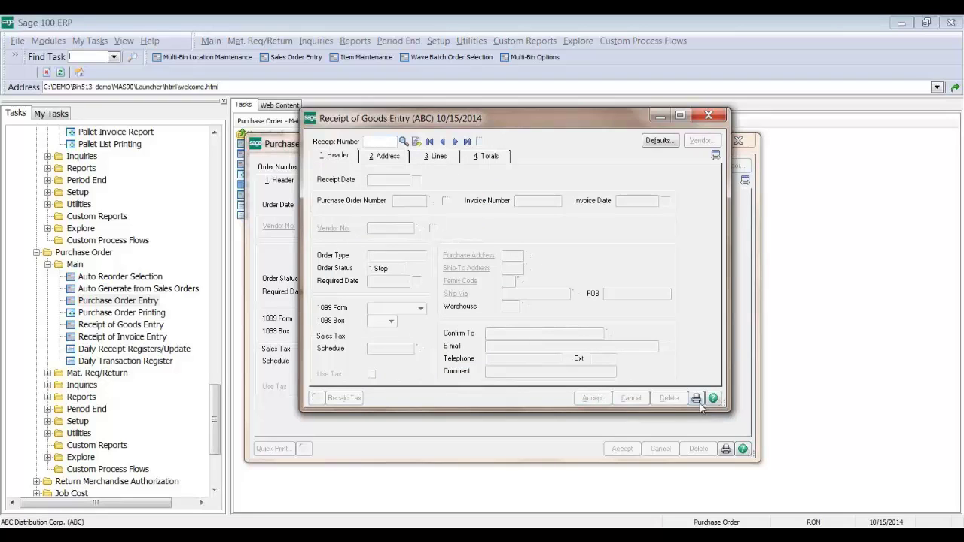
- Preview and update the Receipt of Goods Register, skip printing the Daily Transaction Register, and close Purchase Order Entry
{"action": "left_click", "coordinate": [698, 400]}
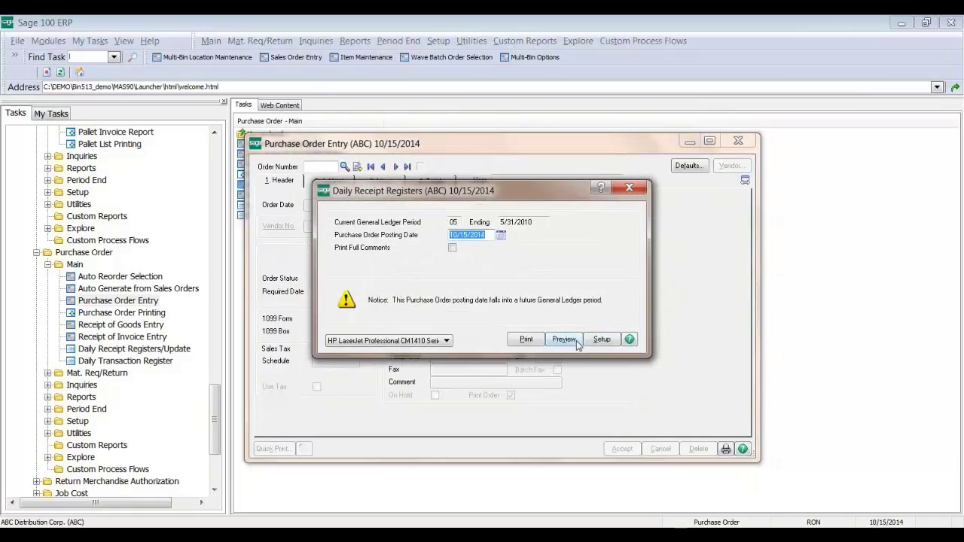
{"action": "left_click", "coordinate": [576, 341]}
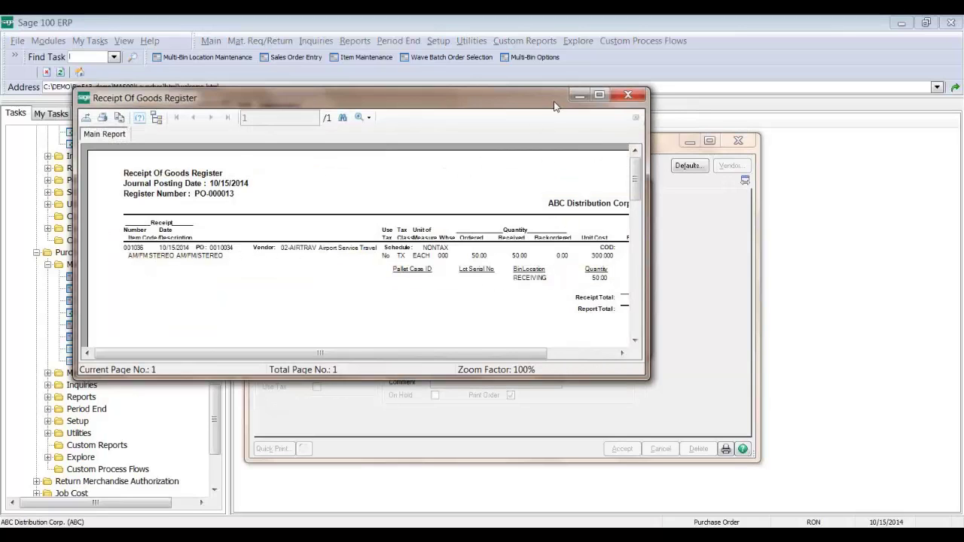
{"action": "left_click", "coordinate": [624, 96]}
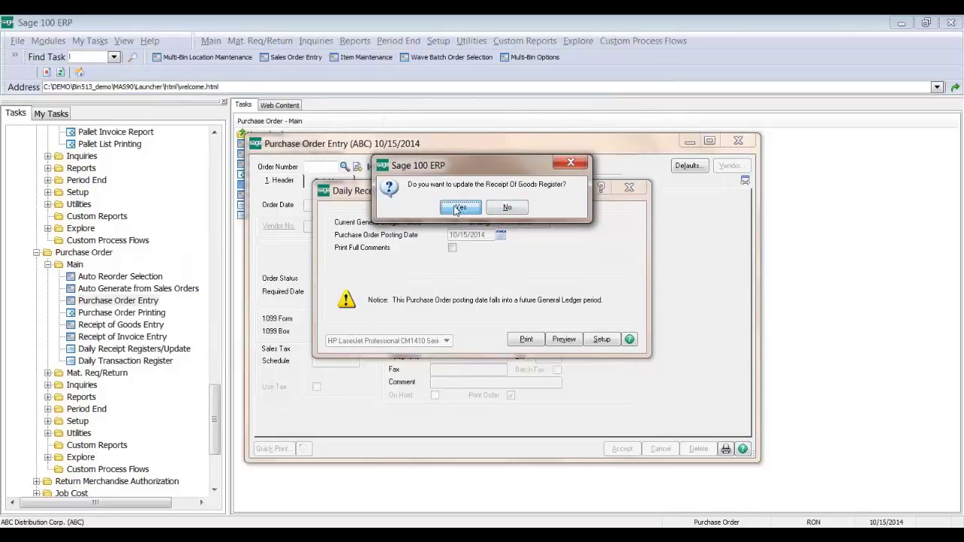
{"action": "left_click", "coordinate": [454, 212]}
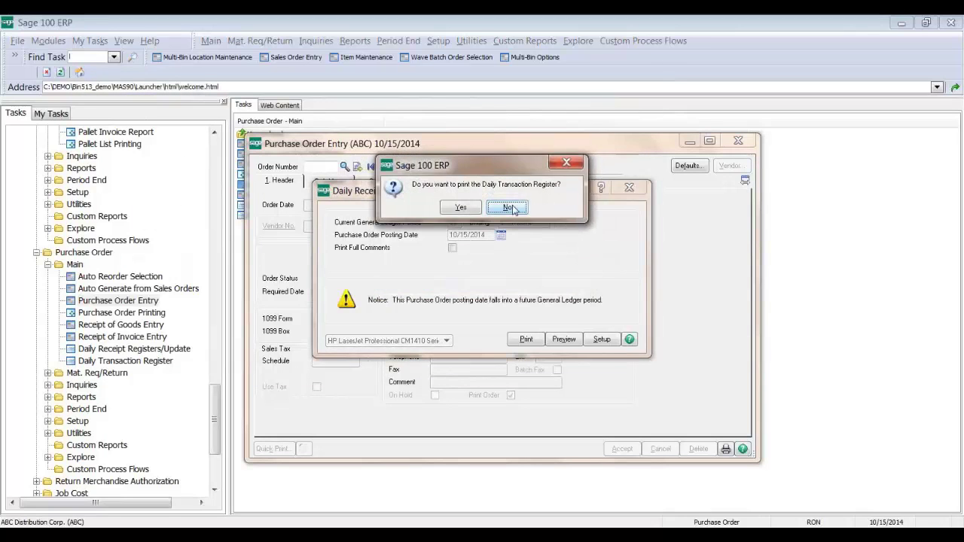
{"action": "left_click", "coordinate": [509, 213]}
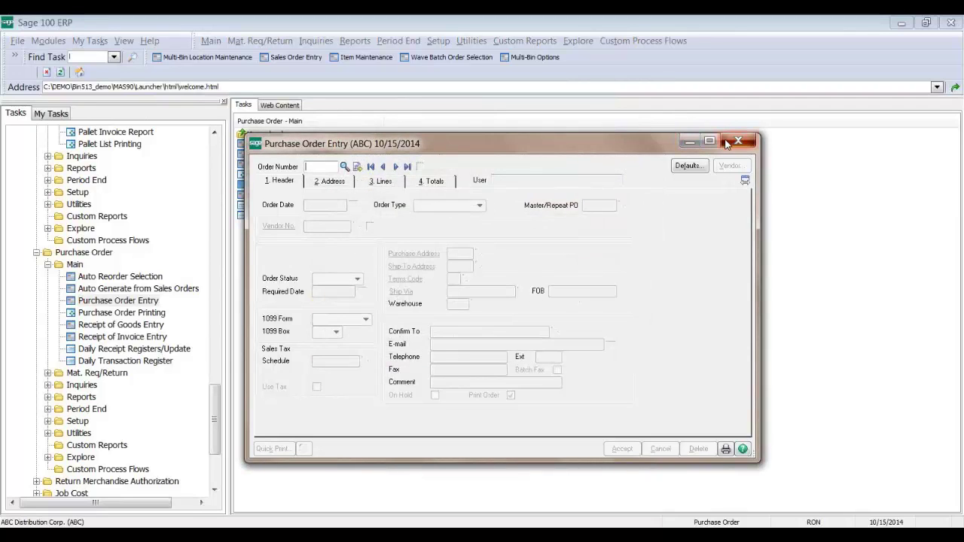
{"action": "left_click", "coordinate": [738, 140]}
- Open bin RECEIVING of warehouse 000 in Multi-Bin Location Maintenance, widen the window and Item column, and review the bin's transactions
{"action": "left_click_drag", "start_coordinate": [214, 397], "coordinate": [210, 258]}
{"action": "left_click", "coordinate": [134, 216]}
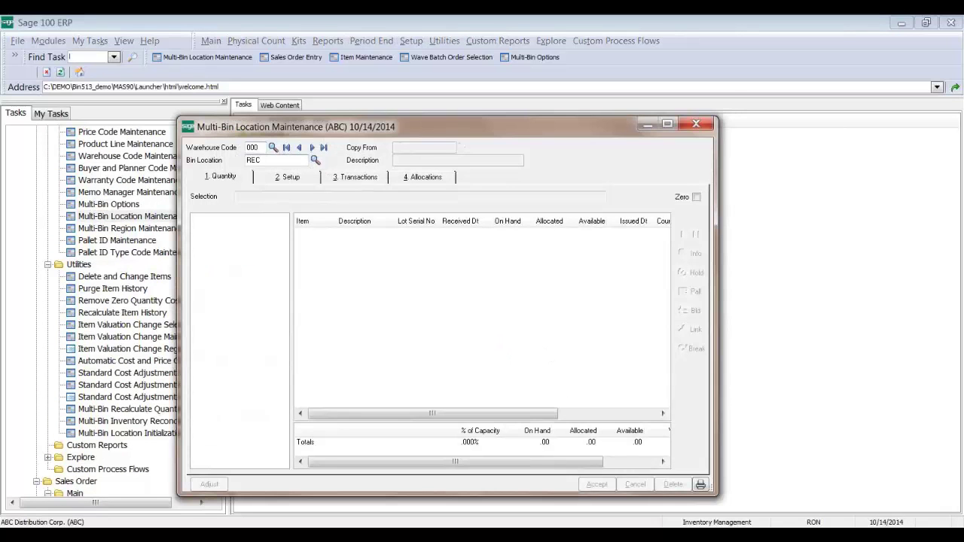
{"action": "key", "text": "Tab"}
{"action": "key", "text": "Return"}
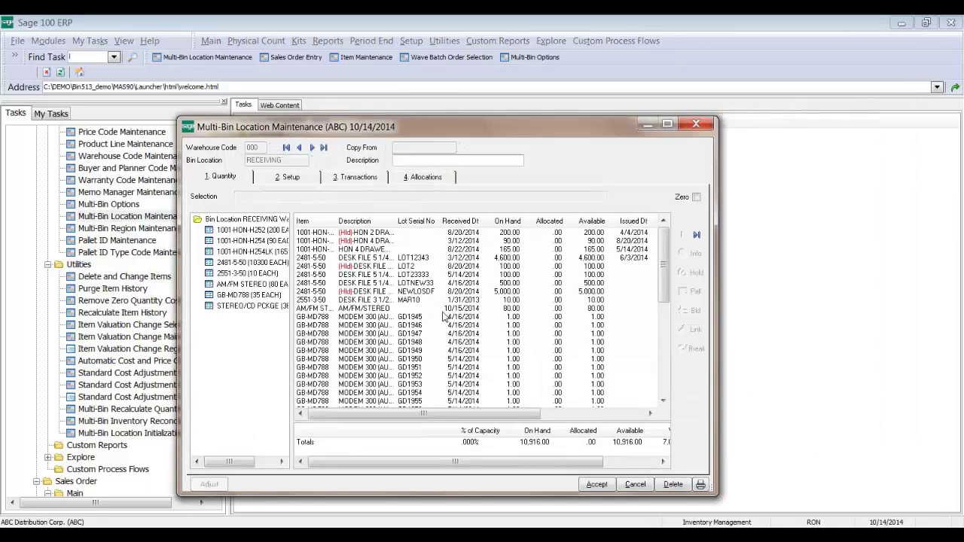
{"action": "left_click_drag", "start_coordinate": [715, 270], "coordinate": [837, 292]}
{"action": "left_click_drag", "start_coordinate": [367, 223], "coordinate": [398, 223]}
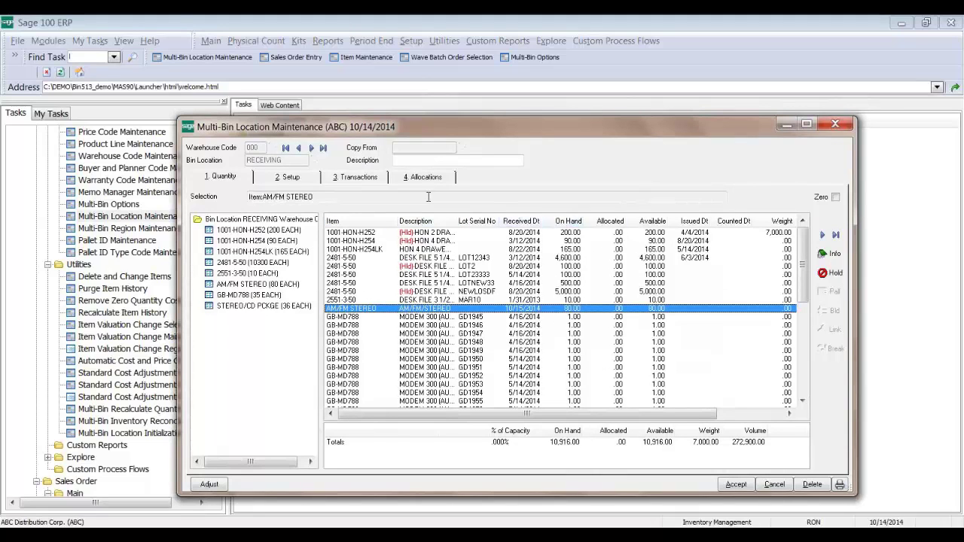
{"action": "left_click", "coordinate": [362, 181]}
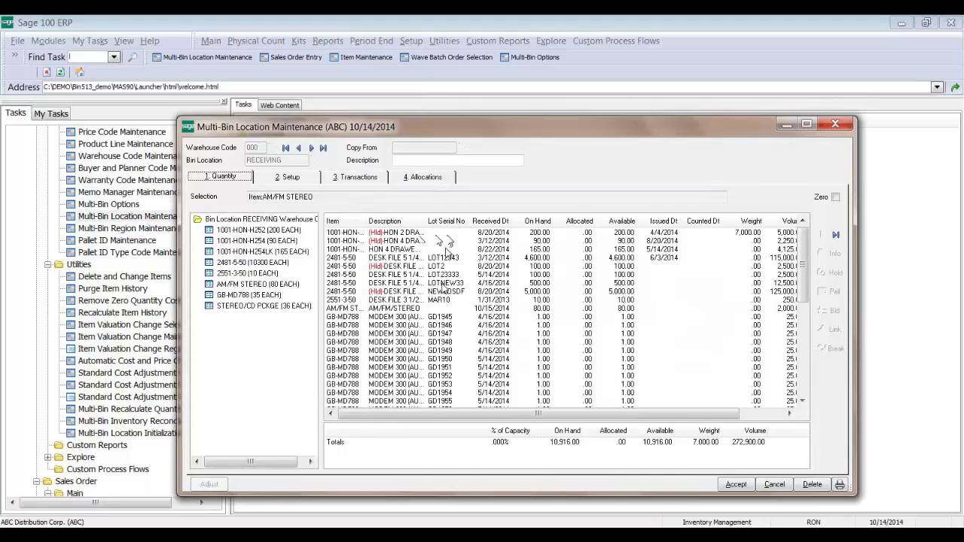
- Transfer 165 units of item 1001-HON-H254LK from bin RECEIVING to bin A10M with the Quick Item Transfer
{"action": "left_click", "coordinate": [446, 249]}
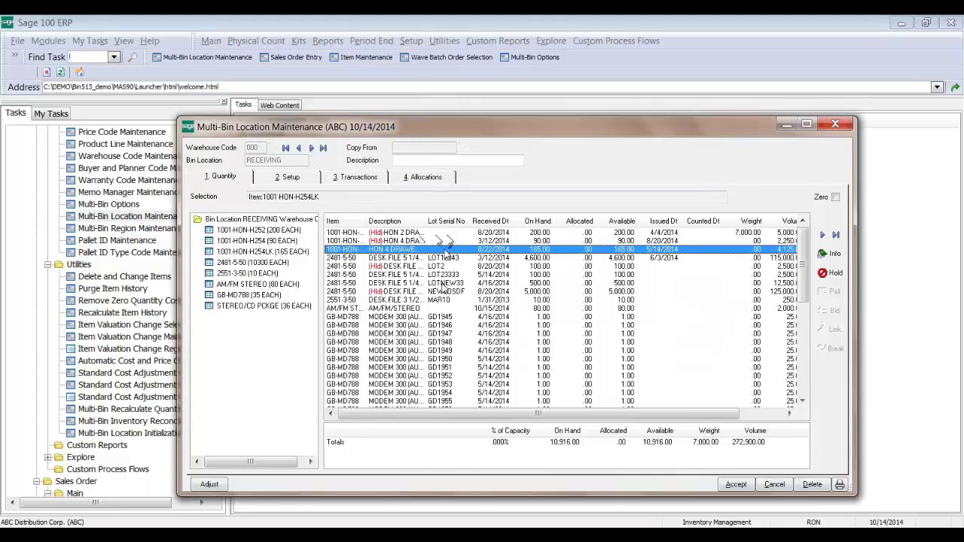
{"action": "left_click", "coordinate": [822, 237]}
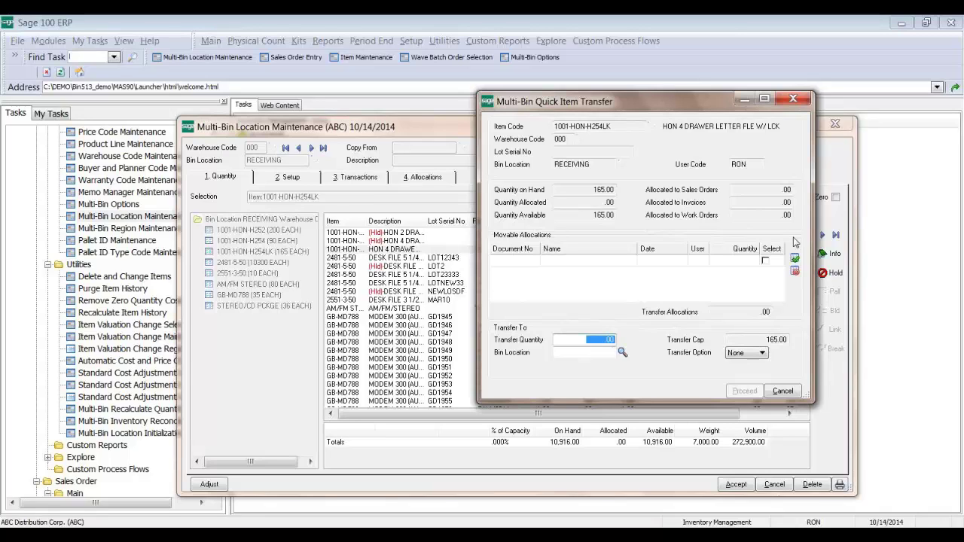
{"action": "type", "text": "165"}
{"action": "left_click", "coordinate": [558, 352]}
{"action": "left_click", "coordinate": [622, 351]}
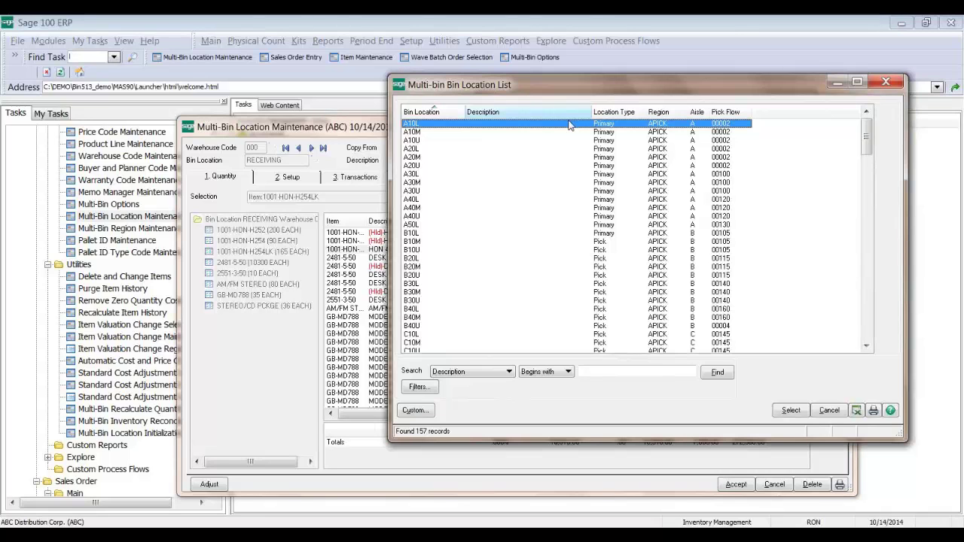
{"action": "left_click", "coordinate": [571, 132]}
{"action": "double_click", "coordinate": [571, 133]}
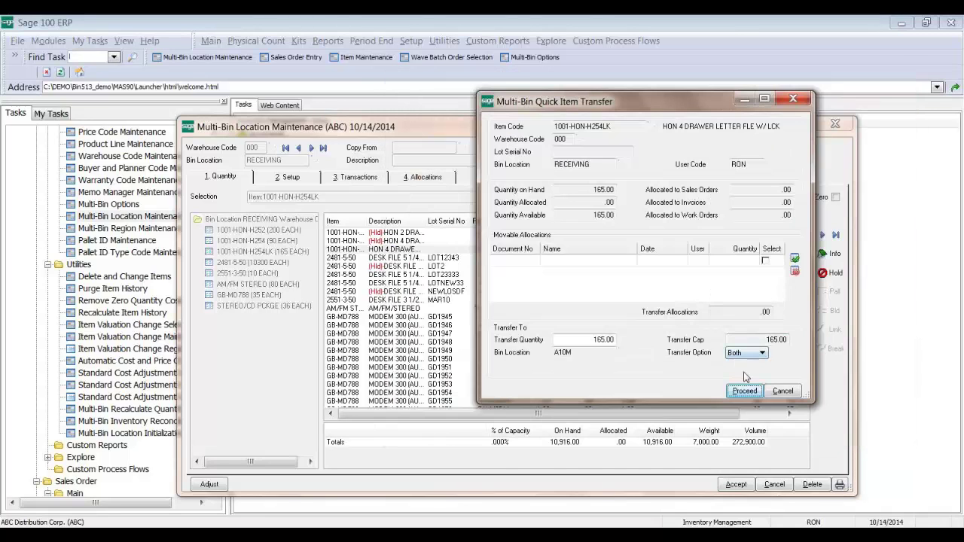
{"action": "left_click", "coordinate": [745, 391]}
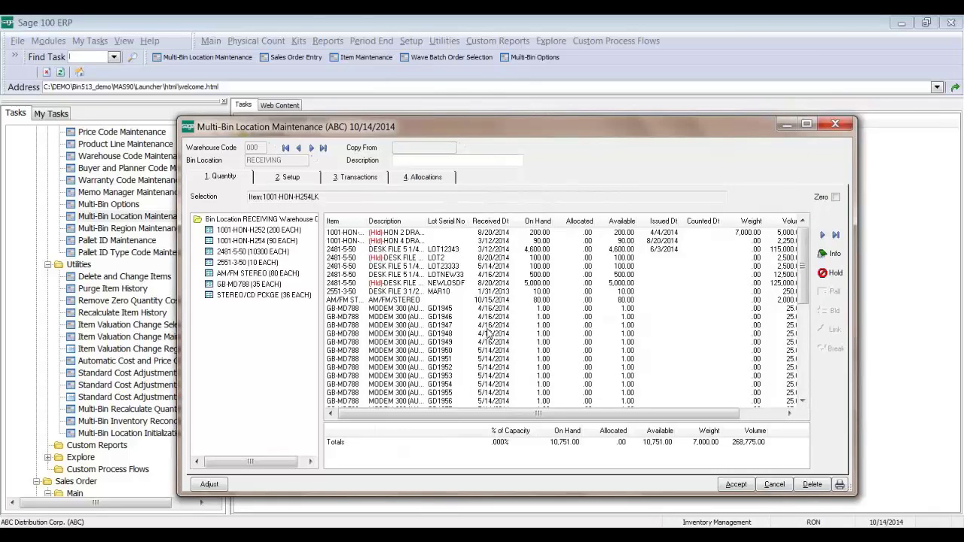
- Select items 1001-HON-H252, 1001-HON-H254 and 2481-5-50 lots LOT12343 and LOT2 for a bulk transfer, and close without transferring
{"action": "left_click", "coordinate": [836, 236]}
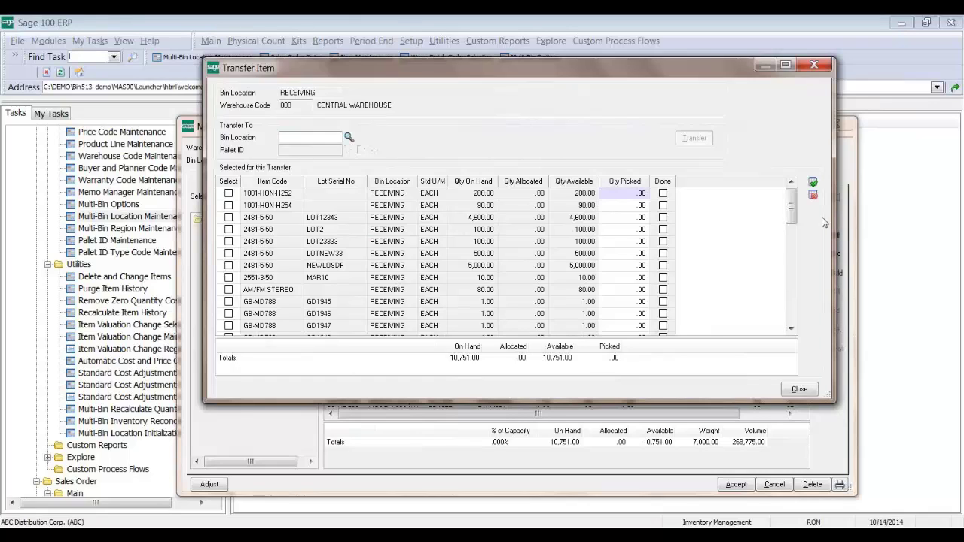
{"action": "left_click", "coordinate": [228, 192]}
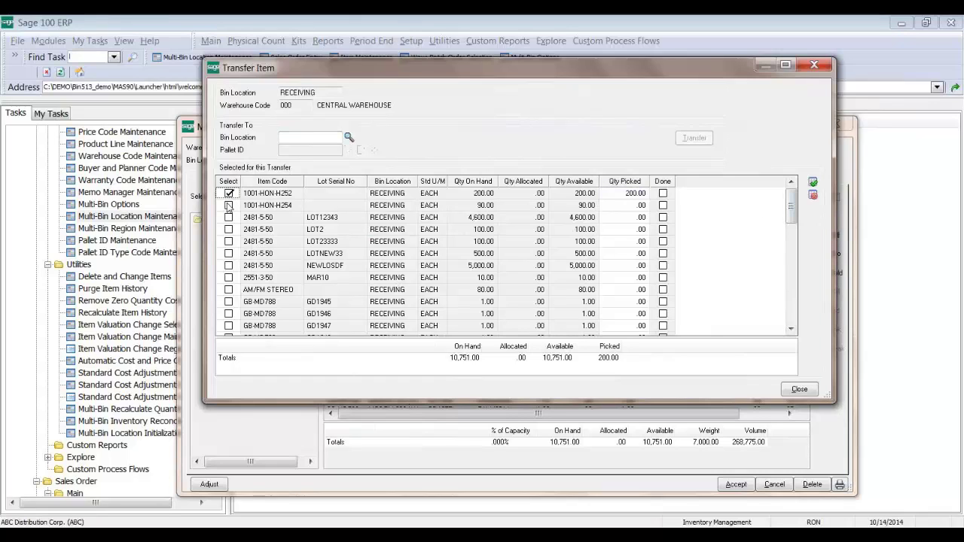
{"action": "left_click", "coordinate": [228, 205]}
{"action": "left_click", "coordinate": [228, 217]}
{"action": "left_click", "coordinate": [228, 229]}
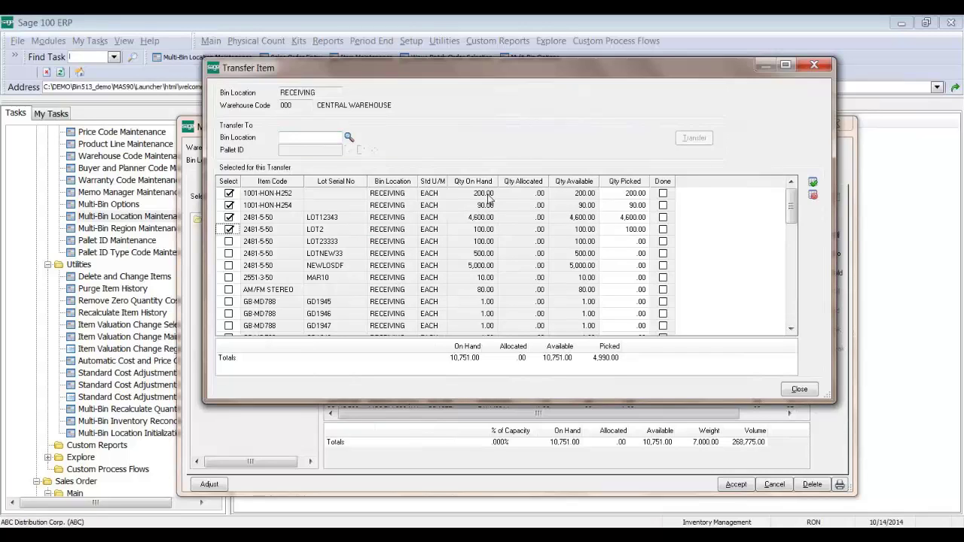
{"action": "left_click", "coordinate": [816, 387]}
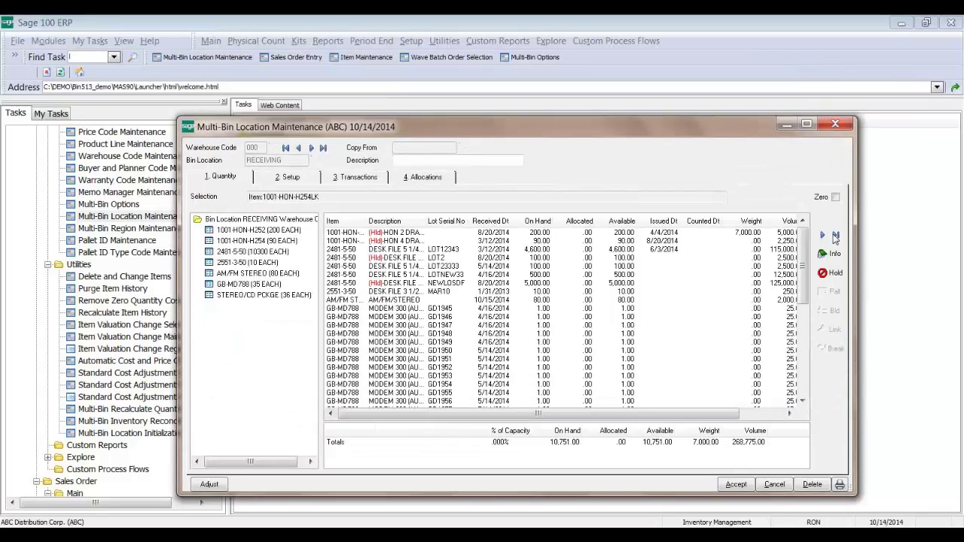
- Review the individual lot lines of item 2481-5-50 stored in bin RECEIVING
{"action": "left_click", "coordinate": [256, 251]}
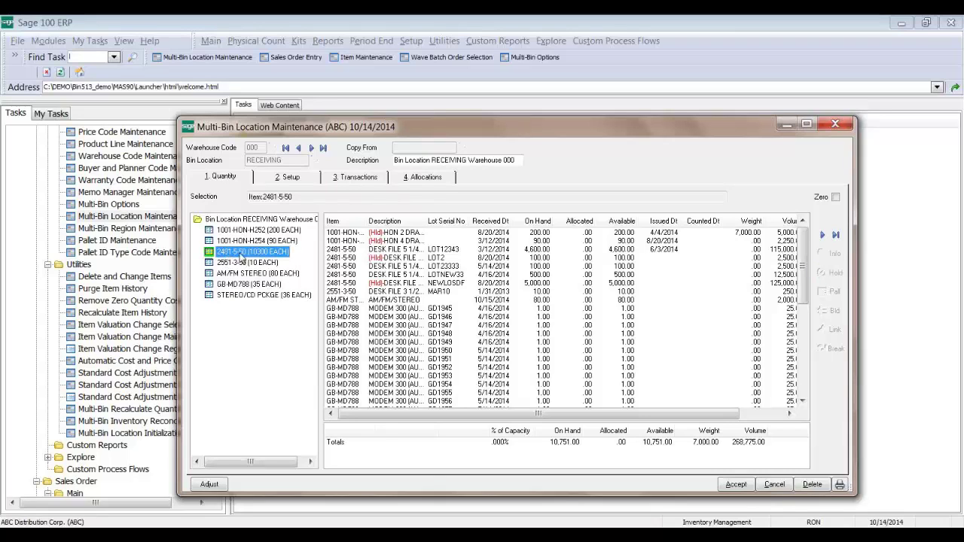
{"action": "left_click", "coordinate": [351, 250]}
{"action": "left_click", "coordinate": [355, 259]}
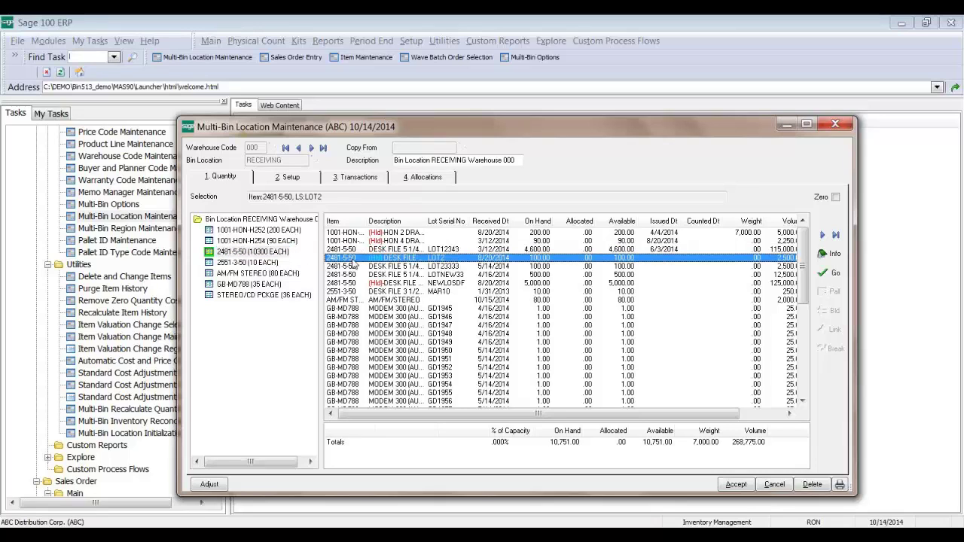
{"action": "left_click", "coordinate": [355, 275]}
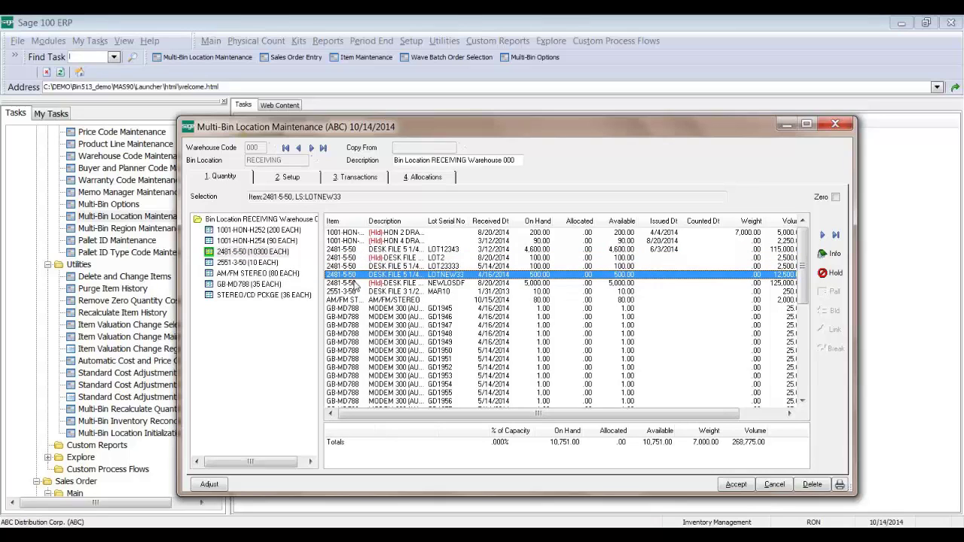
{"action": "left_click", "coordinate": [354, 284]}
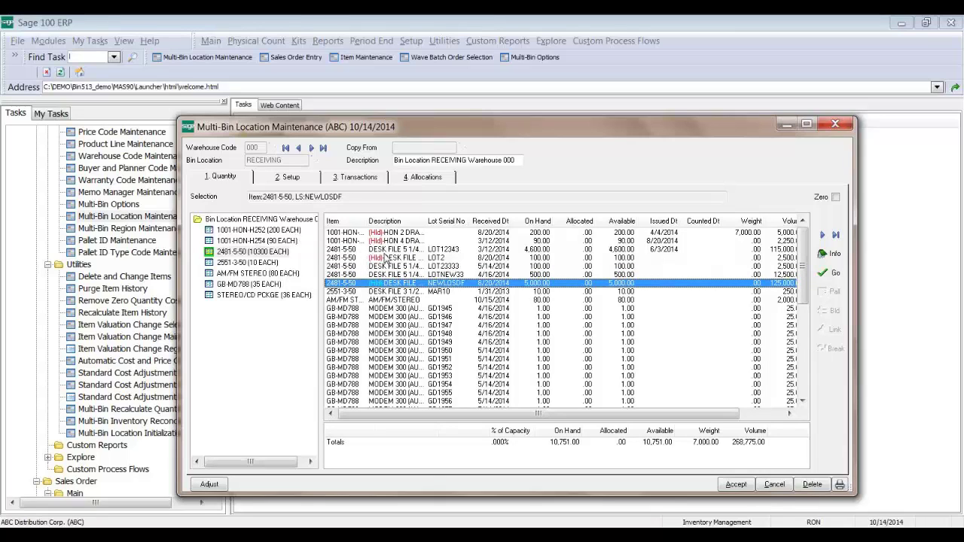
{"action": "left_click", "coordinate": [384, 258]}
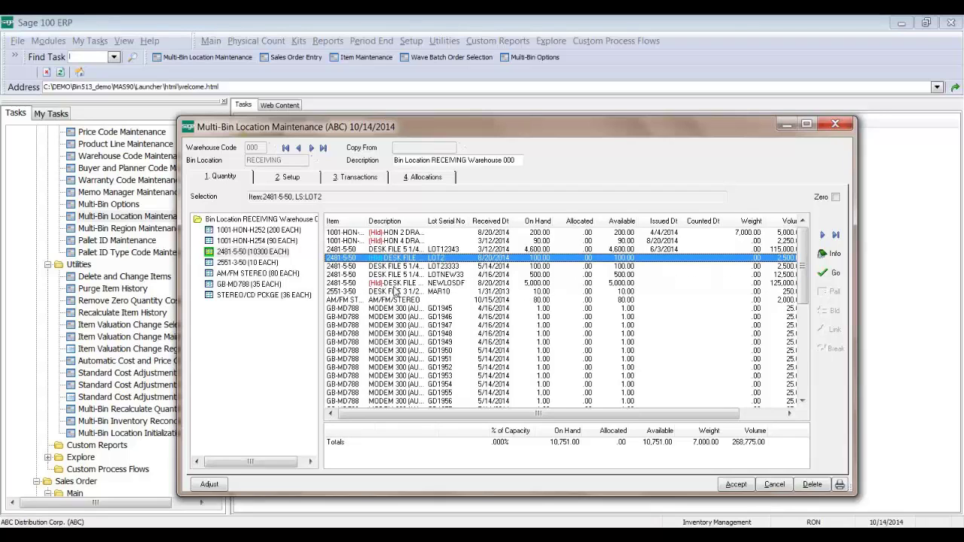
- Open the transfer list for item 2481-5-50 only, check the preselected lots, and close it
{"action": "left_click", "coordinate": [251, 259]}
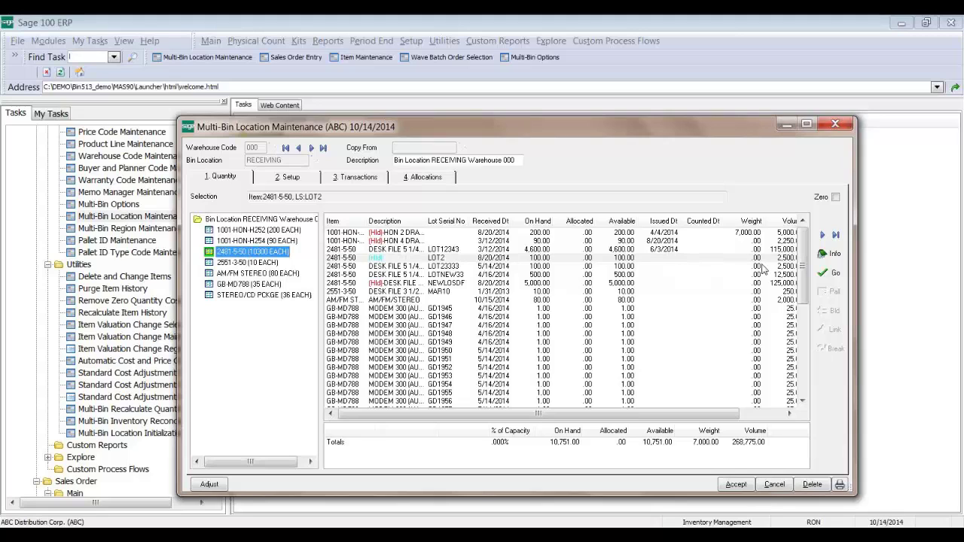
{"action": "left_click", "coordinate": [836, 237]}
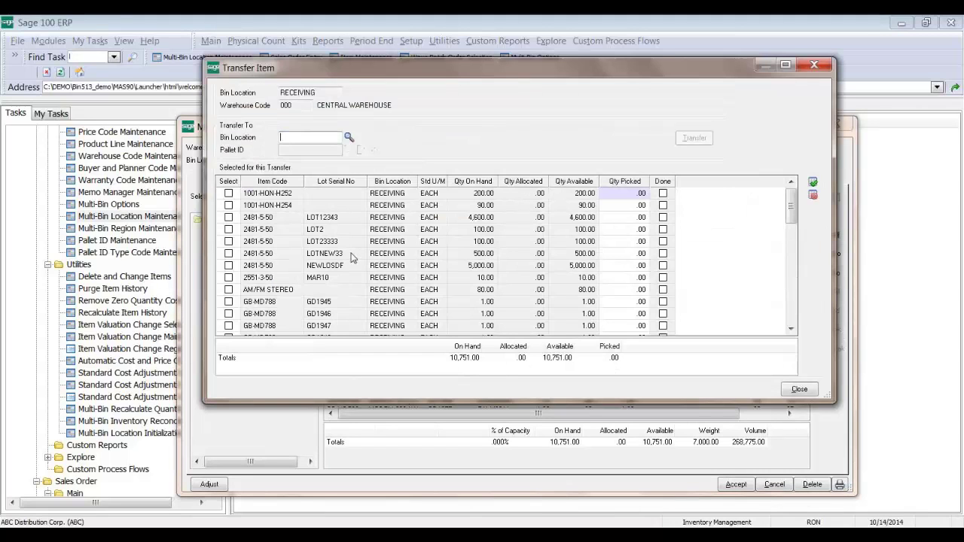
{"action": "left_click", "coordinate": [814, 64]}
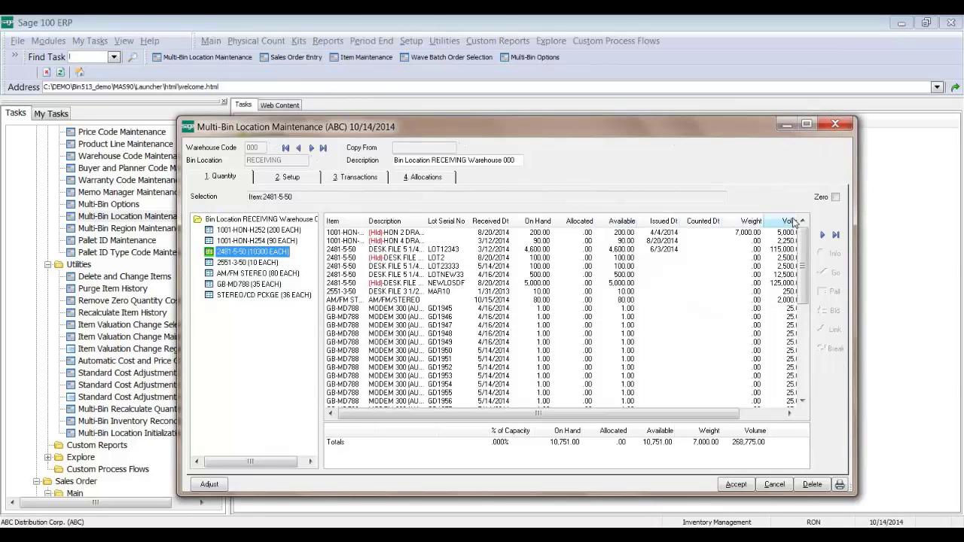
{"action": "left_click", "coordinate": [834, 235]}
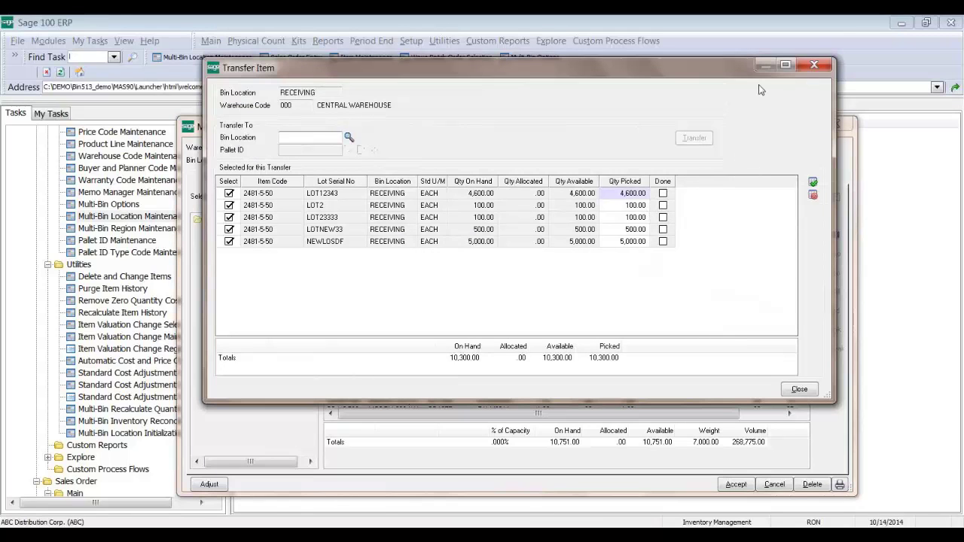
{"action": "left_click", "coordinate": [812, 67]}
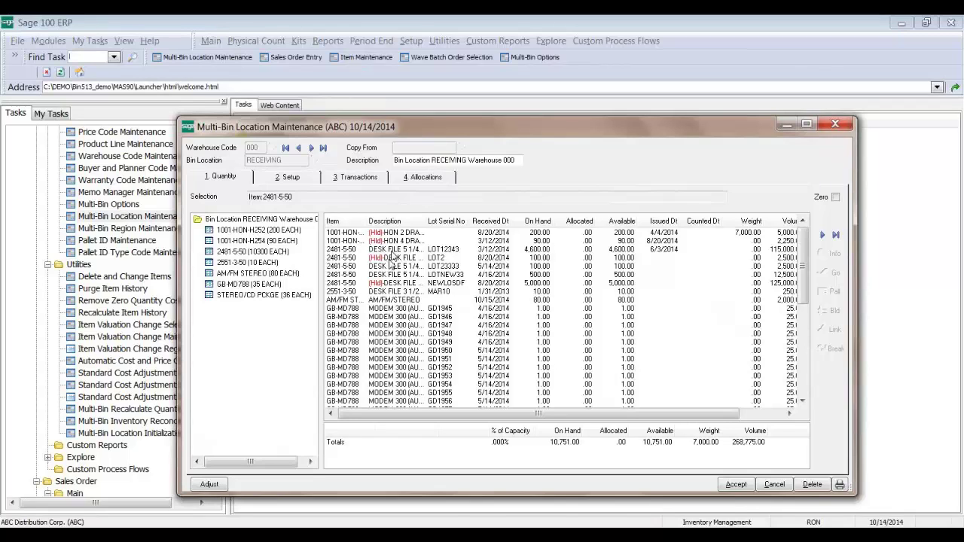
- Choose bin A40L as the destination for all RECEIVING lots of item 2481-5-50, and close the list without transferring
{"action": "left_click", "coordinate": [392, 257]}
{"action": "left_click", "coordinate": [262, 253]}
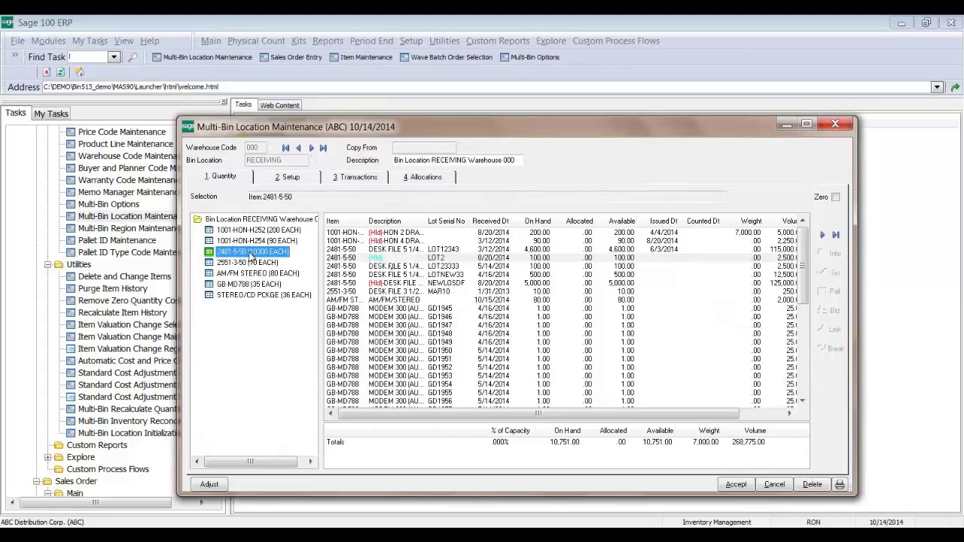
{"action": "left_click", "coordinate": [838, 236]}
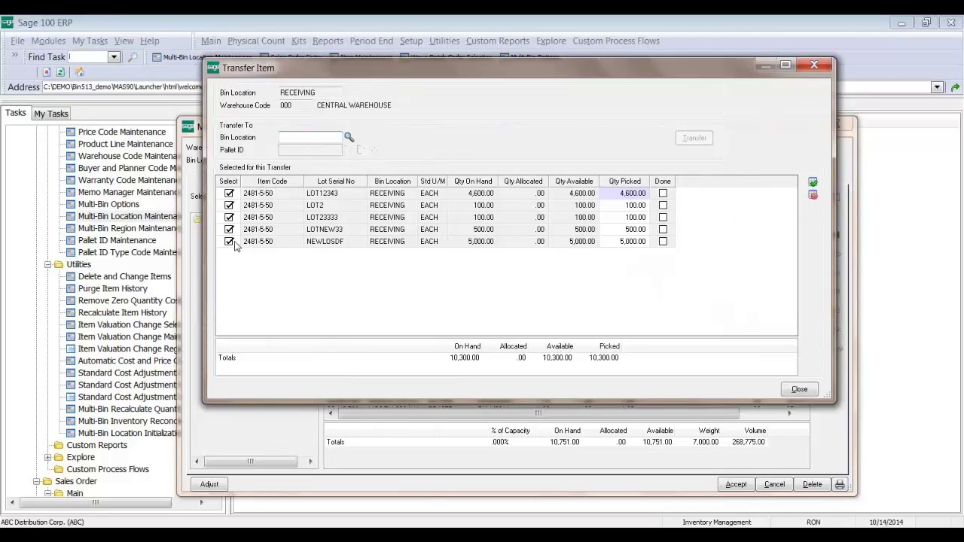
{"action": "left_click", "coordinate": [356, 141]}
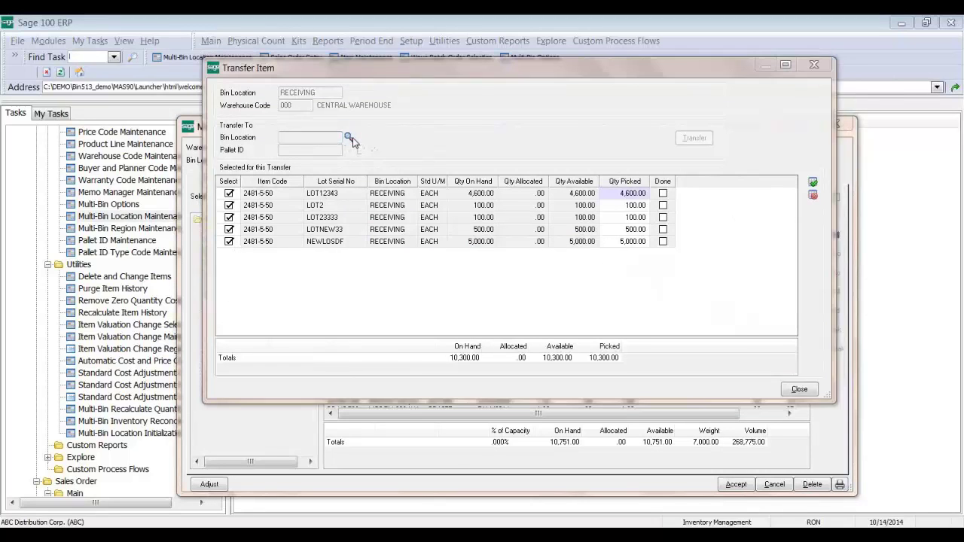
{"action": "double_click", "coordinate": [448, 199]}
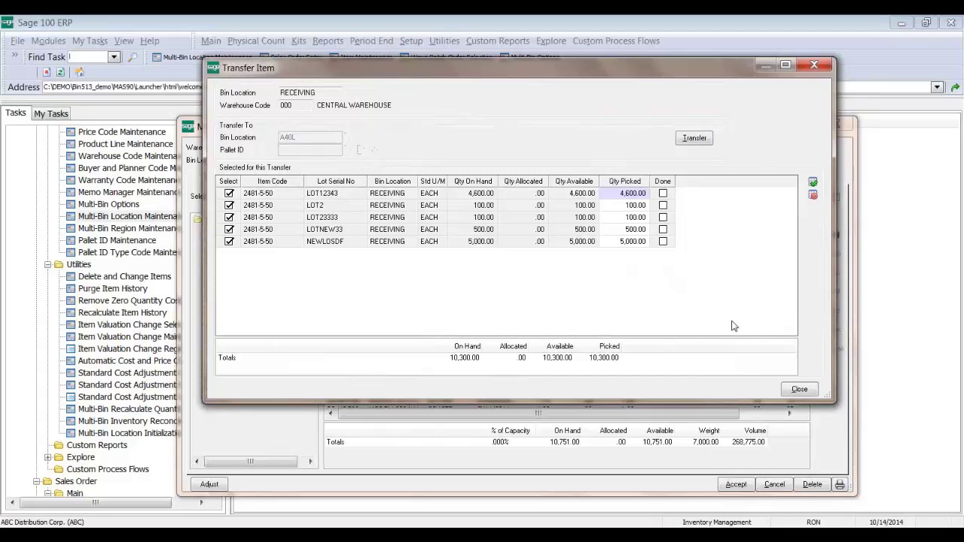
{"action": "left_click", "coordinate": [799, 389]}
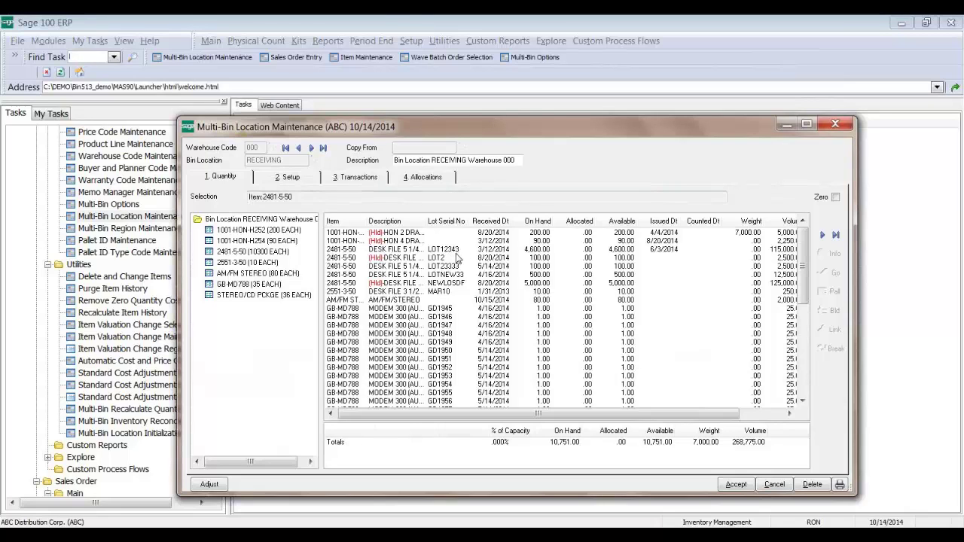
- Switch to the Item Maintenance window of company XYZ and close it
{"action": "left_click", "coordinate": [396, 20]}
{"action": "scroll", "coordinate": [150, 226], "scroll_direction": "up", "scroll_amount": 10}
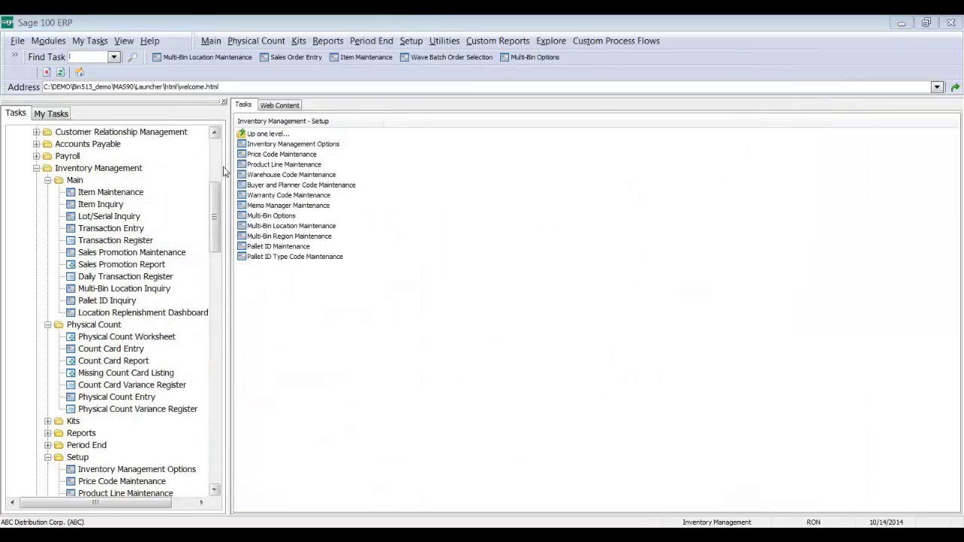
{"action": "left_click", "coordinate": [581, 538]}
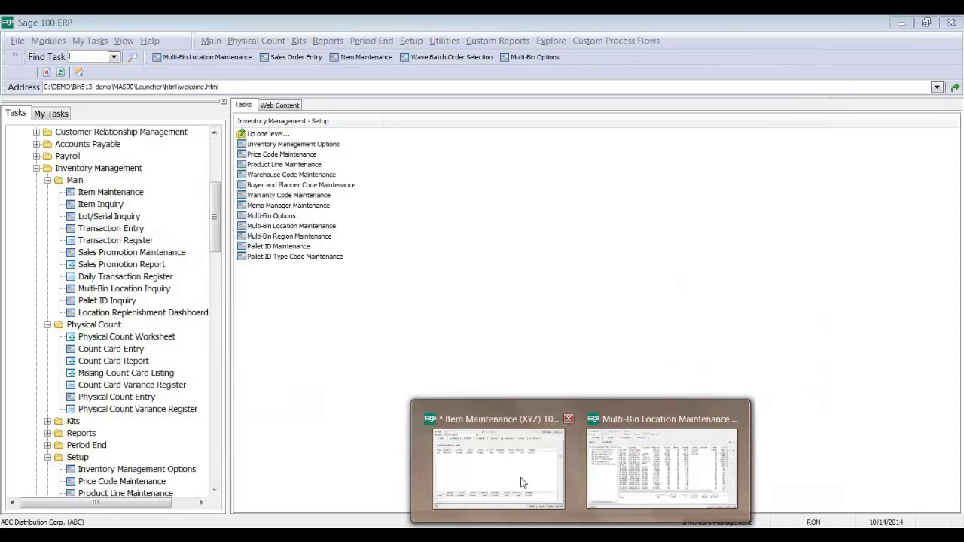
{"action": "left_click", "coordinate": [499, 459]}
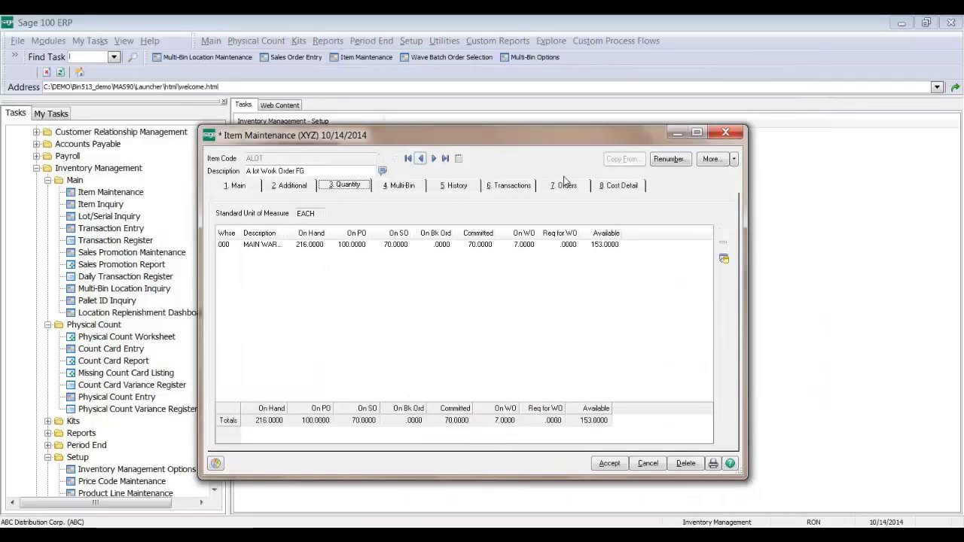
{"action": "left_click", "coordinate": [724, 135]}
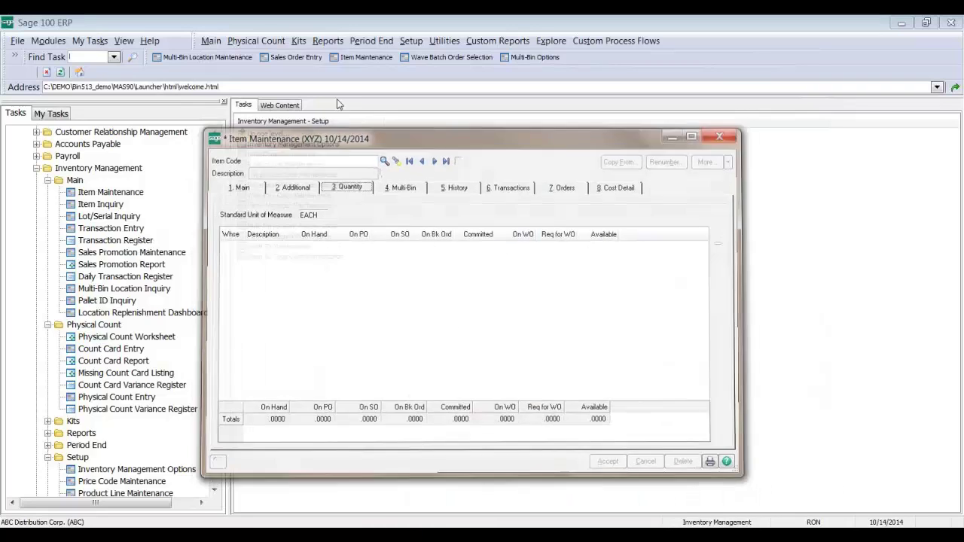
- Open Item Maintenance for company ABC and inspect the RECEIVING bin line of the first item, 1001-HON-H252
{"action": "left_click", "coordinate": [139, 193]}
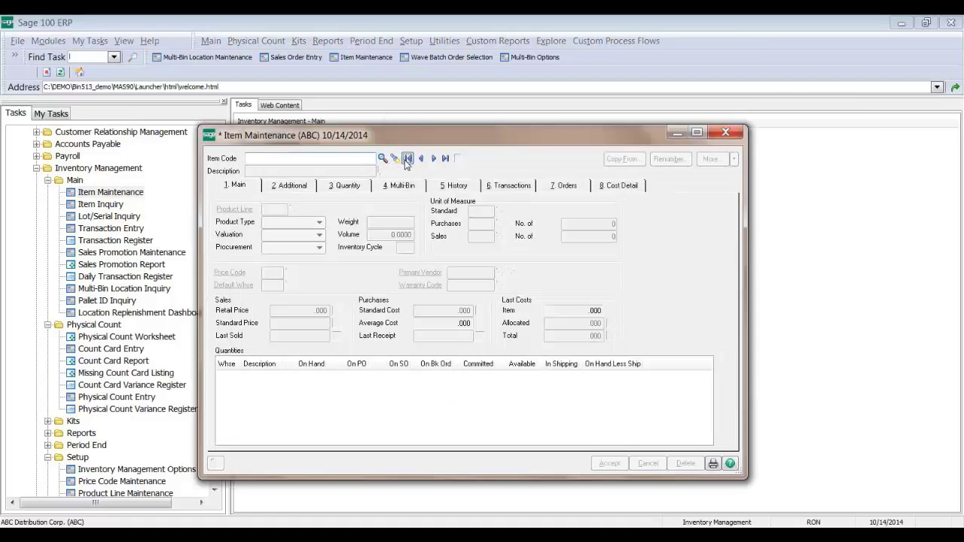
{"action": "left_click", "coordinate": [407, 159]}
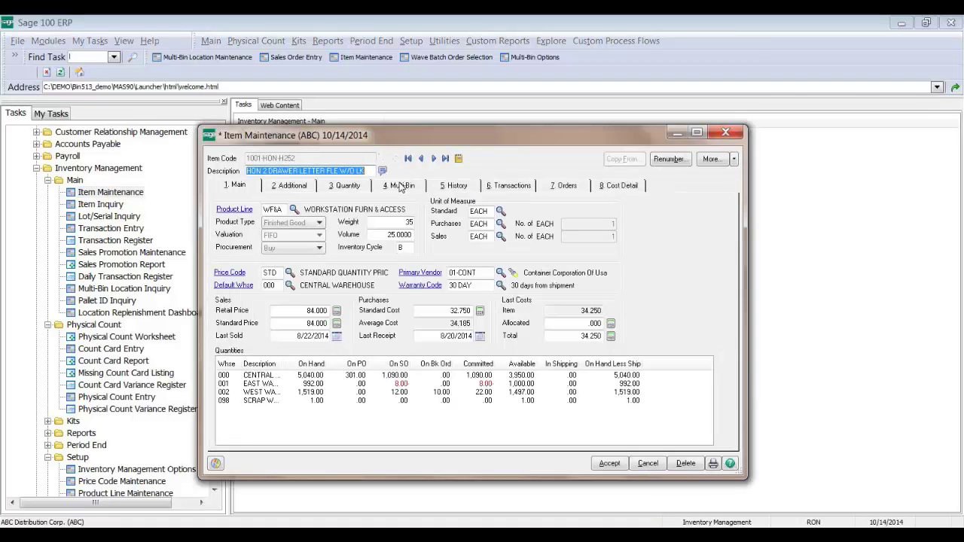
{"action": "left_click", "coordinate": [403, 186]}
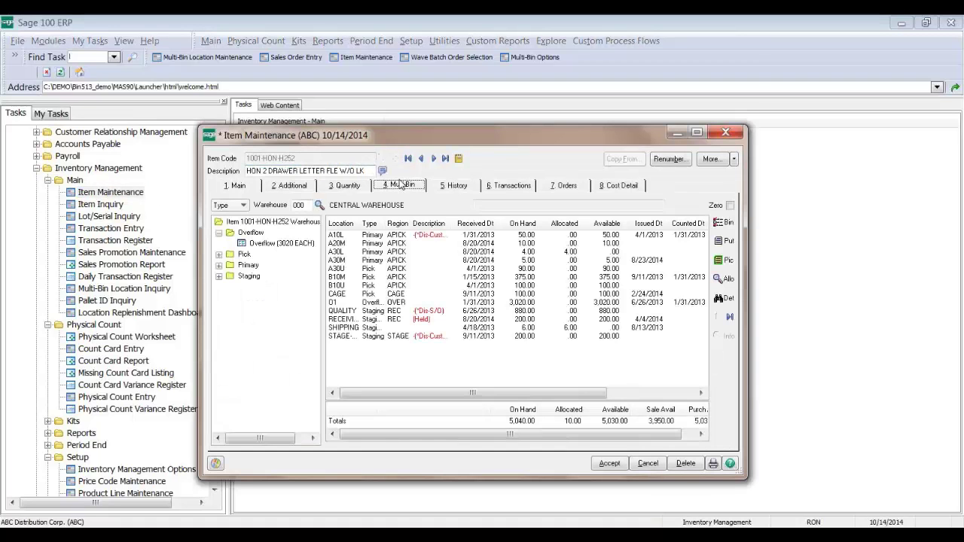
{"action": "left_click", "coordinate": [395, 319]}
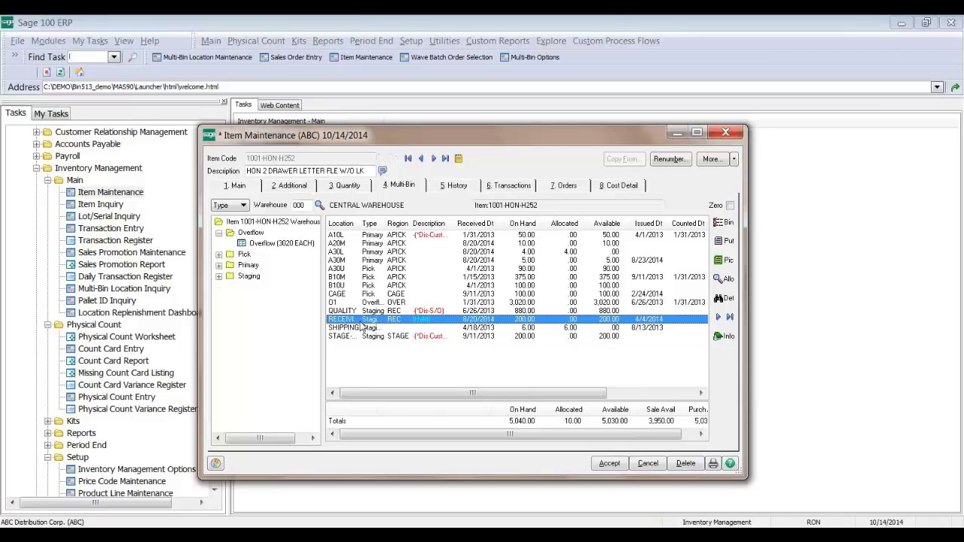
- Review the bin quantities of the following items one by one, up to item 2481-5-50
{"action": "left_click", "coordinate": [432, 158]}
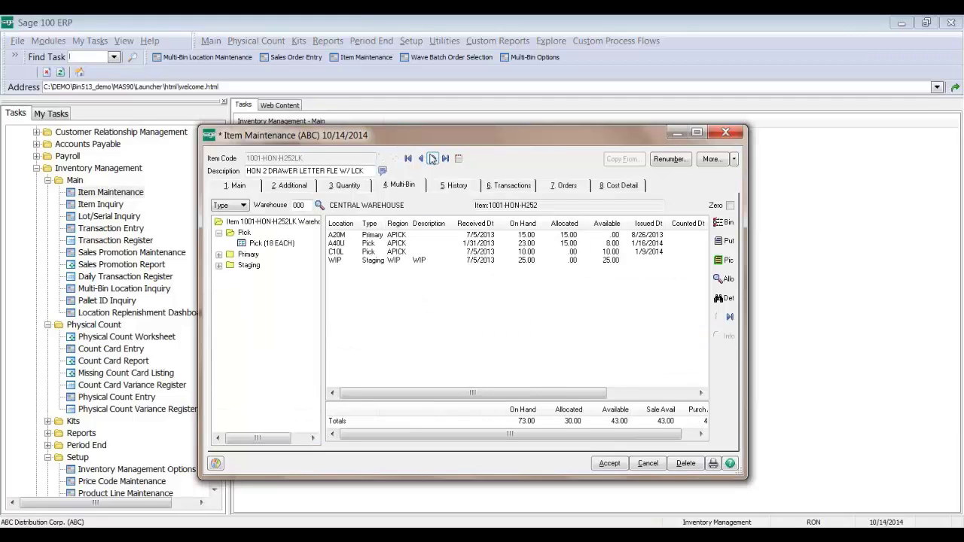
{"action": "left_click", "coordinate": [433, 158]}
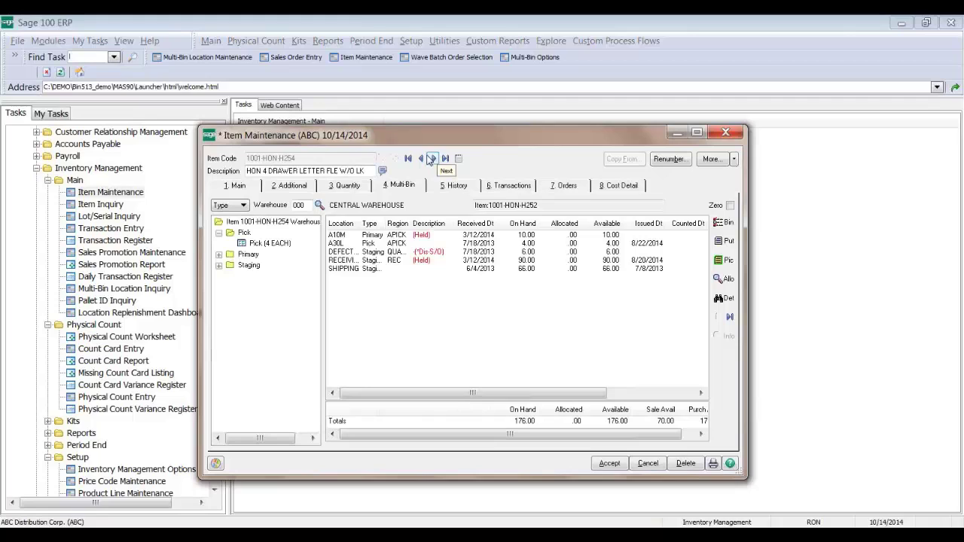
{"action": "left_click", "coordinate": [416, 262]}
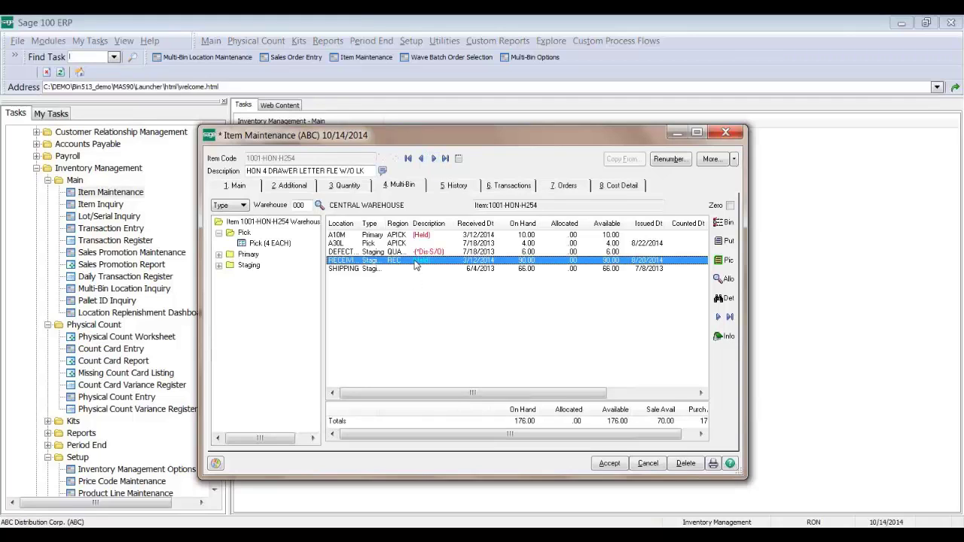
{"action": "left_click", "coordinate": [433, 158]}
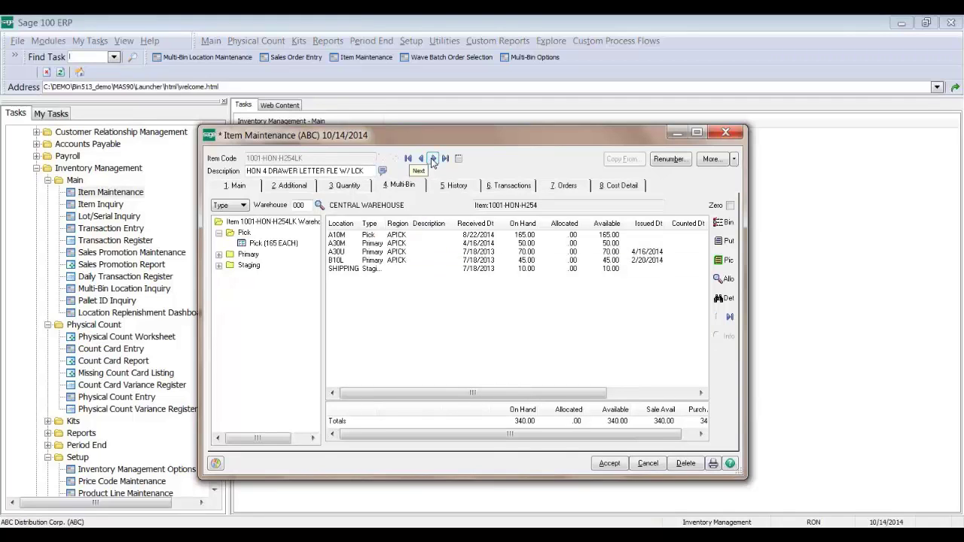
{"action": "left_click", "coordinate": [433, 158]}
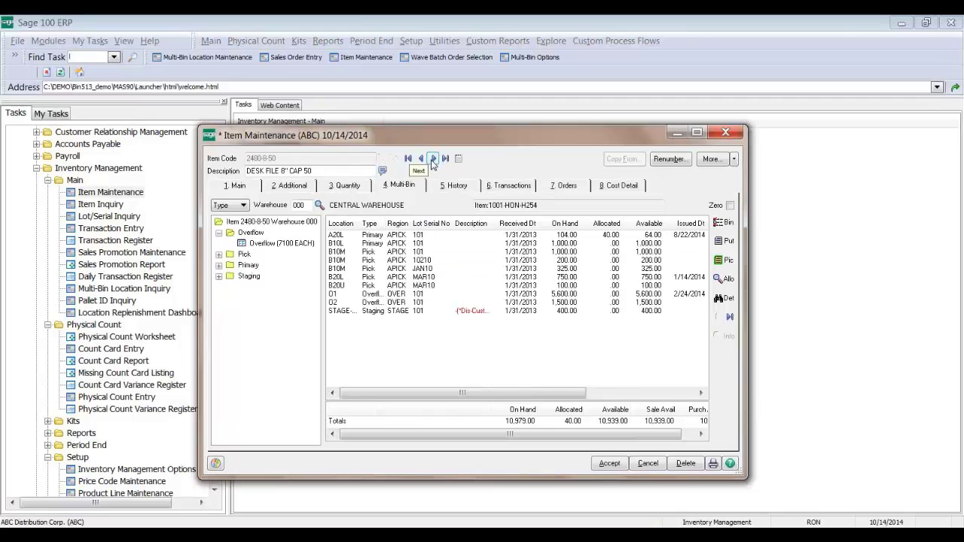
{"action": "left_click", "coordinate": [433, 158]}
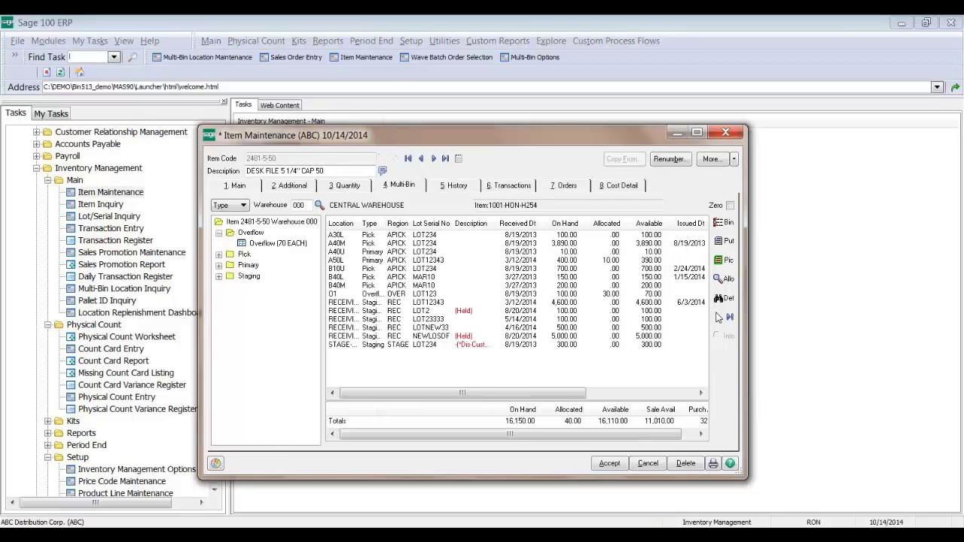
- Start a quick transfer of 100 units of item 2481-5-50 lot LOT234 from bin A40M, and cancel it
{"action": "left_click", "coordinate": [486, 261]}
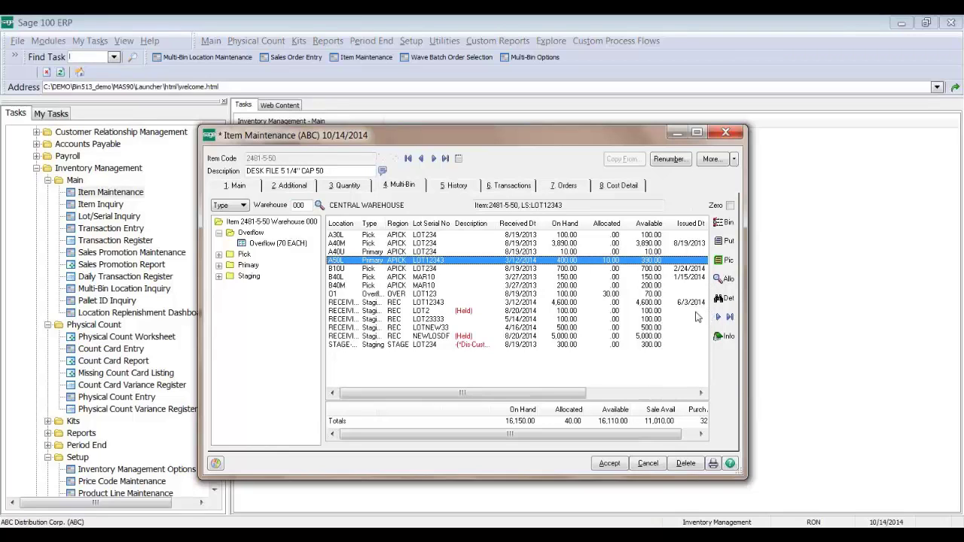
{"action": "left_click", "coordinate": [523, 243]}
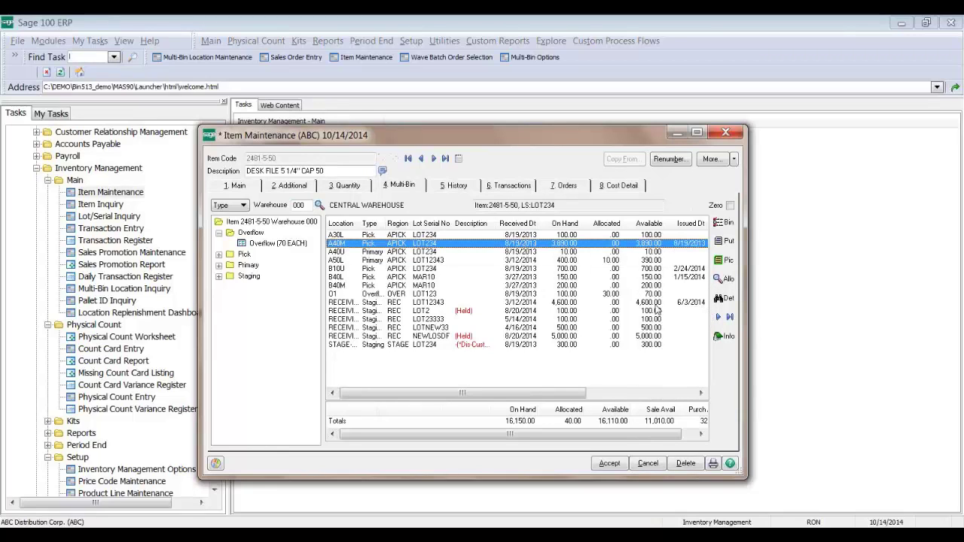
{"action": "left_click", "coordinate": [718, 318]}
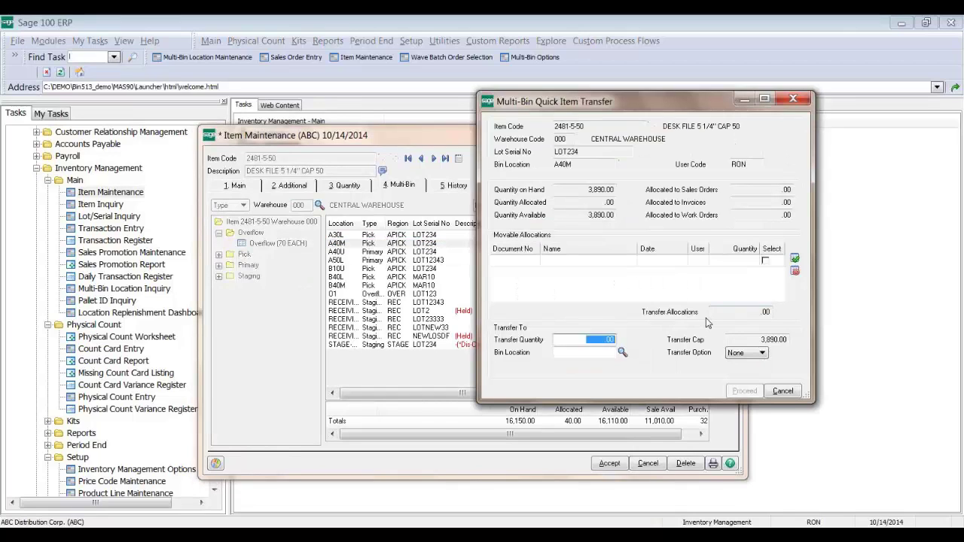
{"action": "type", "text": "100"}
{"action": "left_click", "coordinate": [782, 391]}
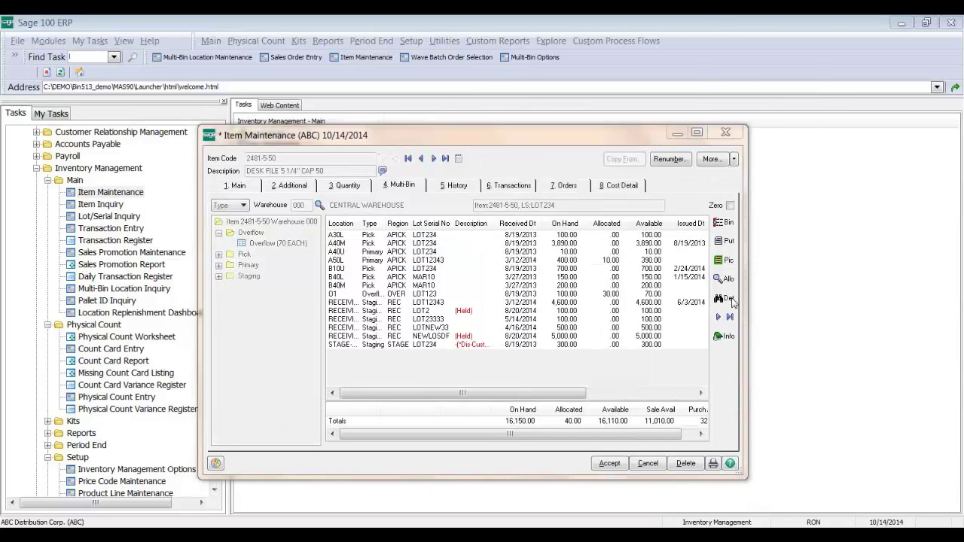
- Display the Multi-Bin history of item 2481-5-50 from 10/1/2013 on, review the movements through the latest ones, and close it
{"action": "left_click", "coordinate": [727, 299]}
{"action": "left_click", "coordinate": [249, 83]}
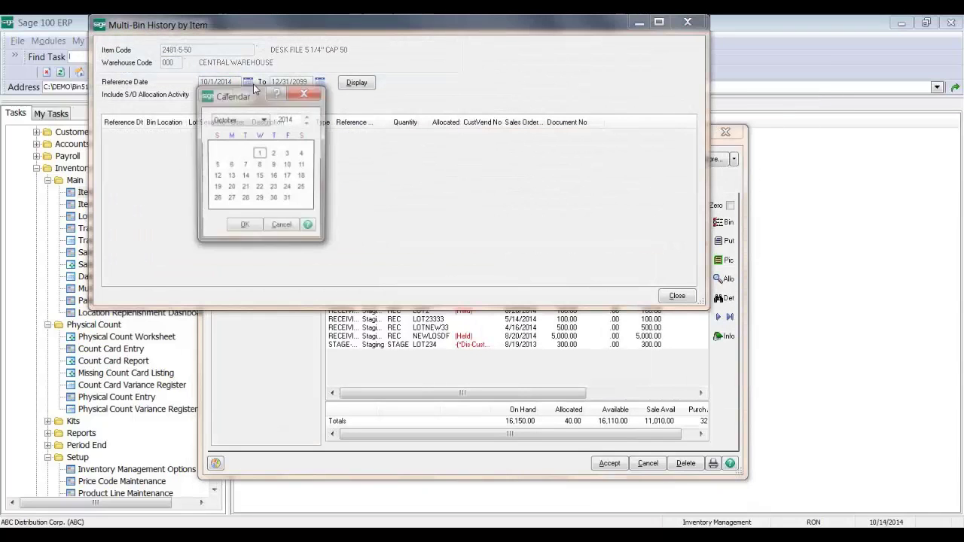
{"action": "left_click", "coordinate": [307, 123]}
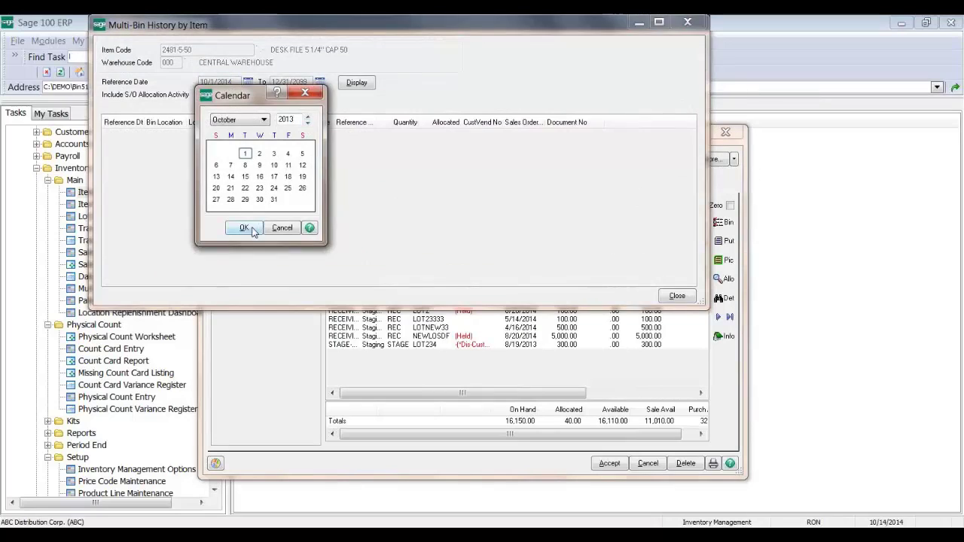
{"action": "left_click", "coordinate": [244, 228]}
{"action": "left_click", "coordinate": [357, 83]}
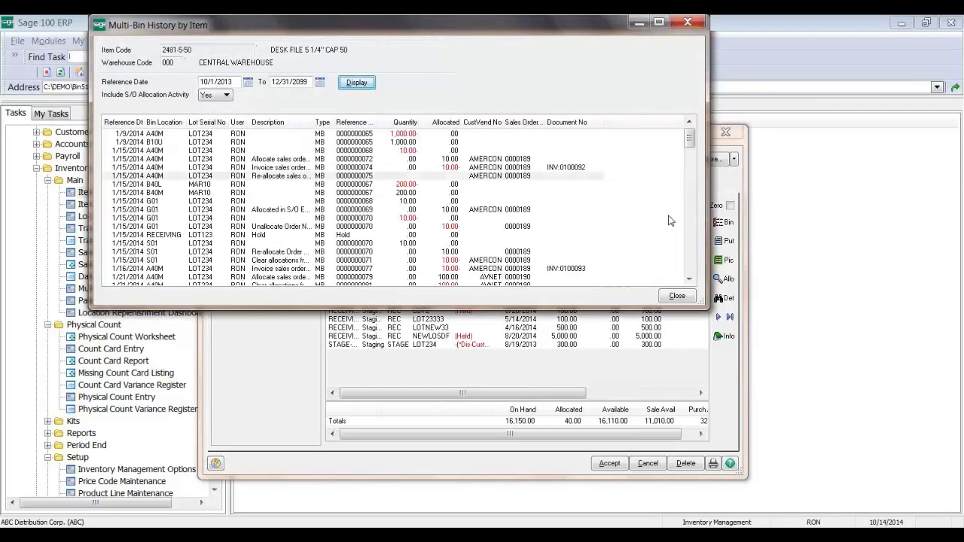
{"action": "left_click", "coordinate": [689, 260]}
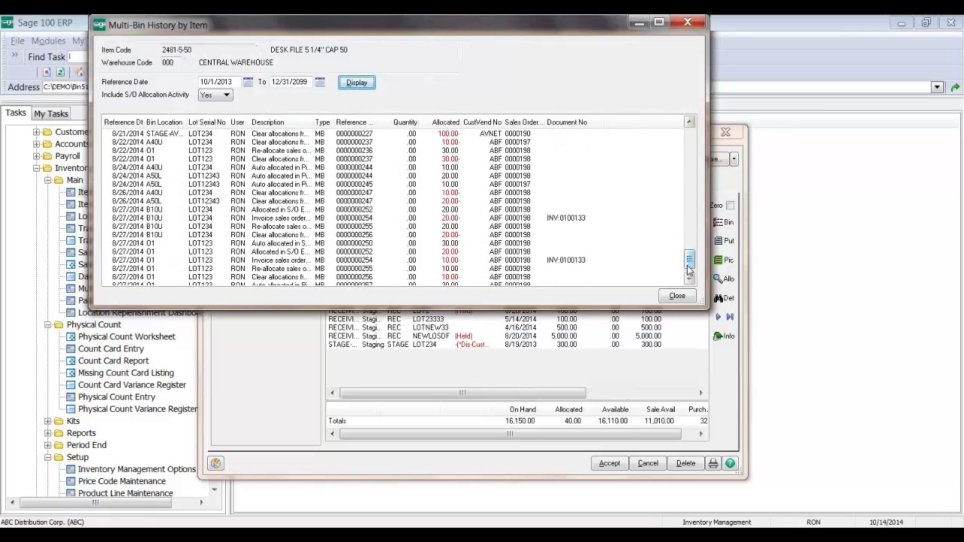
{"action": "scroll", "coordinate": [688, 275], "scroll_direction": "down", "scroll_amount": 1}
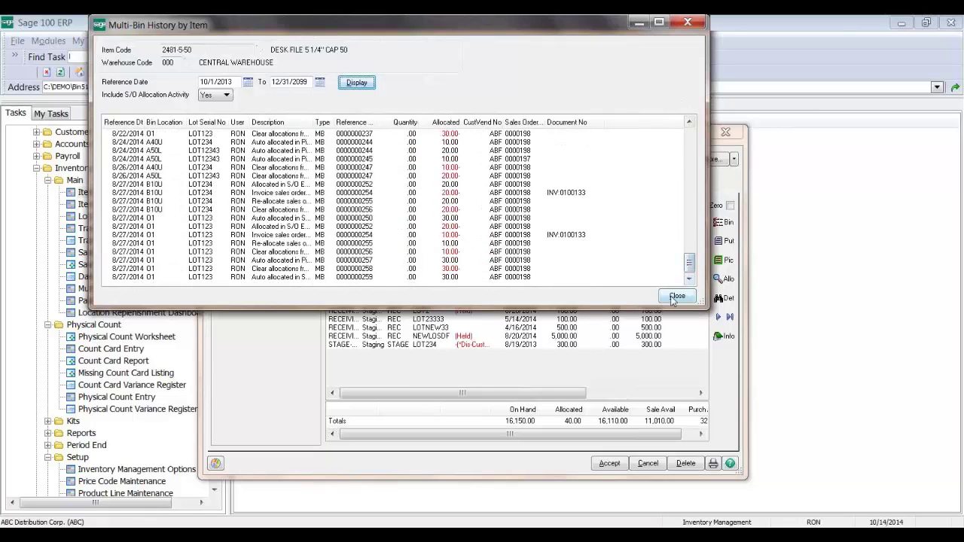
{"action": "left_click", "coordinate": [677, 295]}
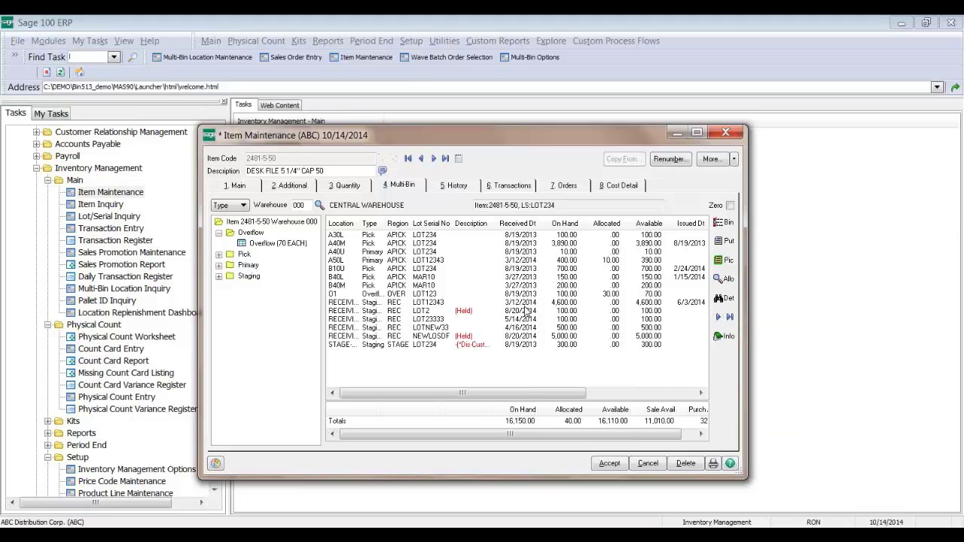
- Create a new inventory transaction entry of type Transfers with warehouse 000 as the destination, and open its lines
{"action": "double_click", "coordinate": [75, 229]}
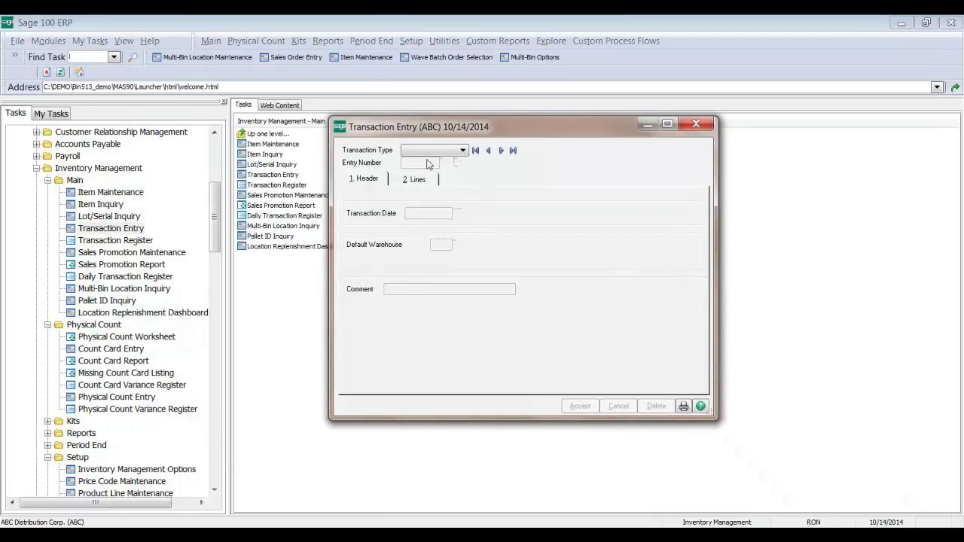
{"action": "left_click", "coordinate": [444, 150]}
{"action": "left_click", "coordinate": [440, 173]}
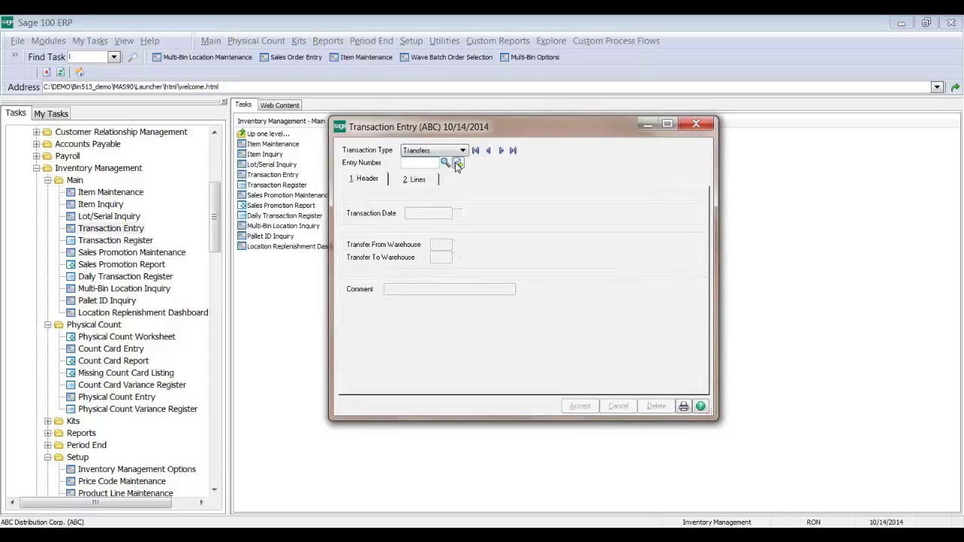
{"action": "left_click", "coordinate": [457, 162]}
{"action": "left_click", "coordinate": [456, 258]}
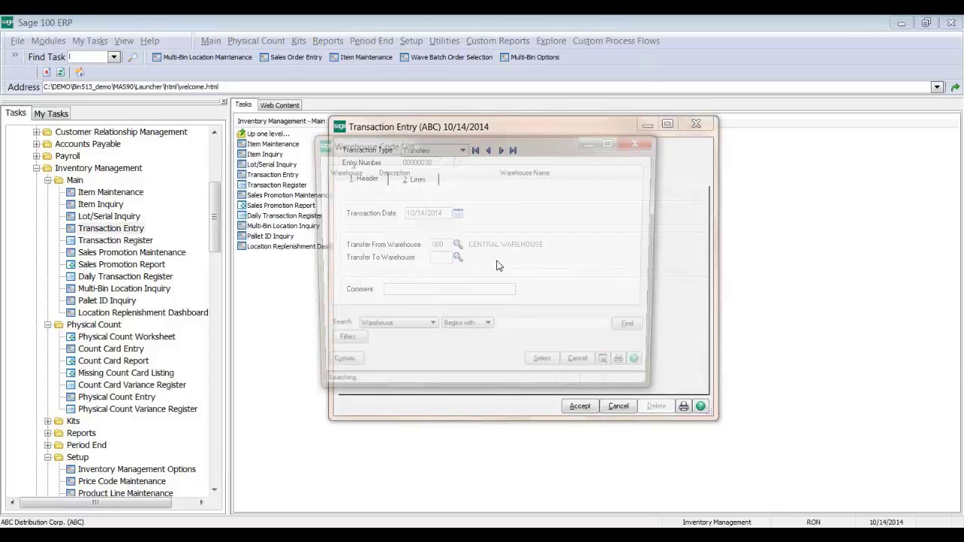
{"action": "left_click", "coordinate": [542, 368]}
{"action": "left_click", "coordinate": [414, 178]}
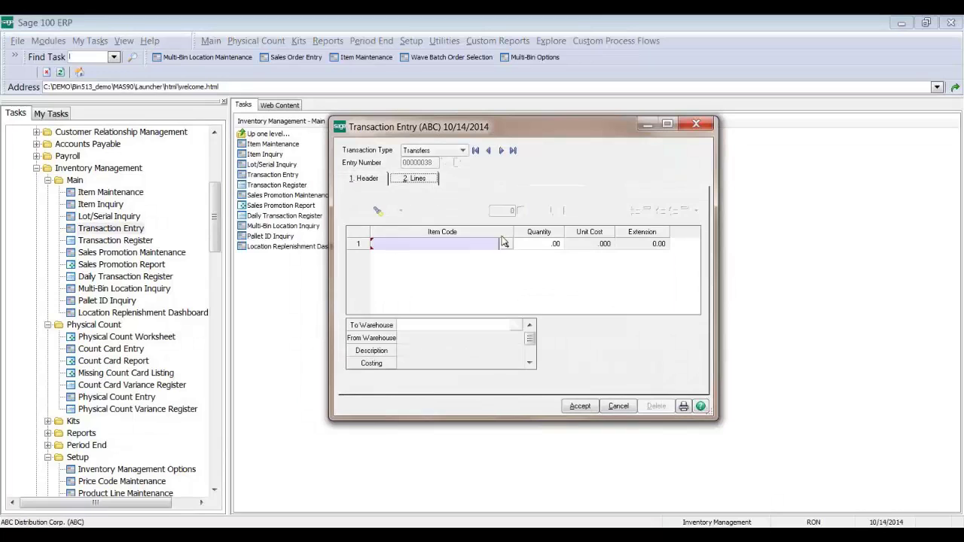
- Add item 2481-5-50 with quantity 100 to the transfer entry and open its Multi-Bin Transfer Distribution
{"action": "type", "text": "2481"}
{"action": "key", "text": "F2"}
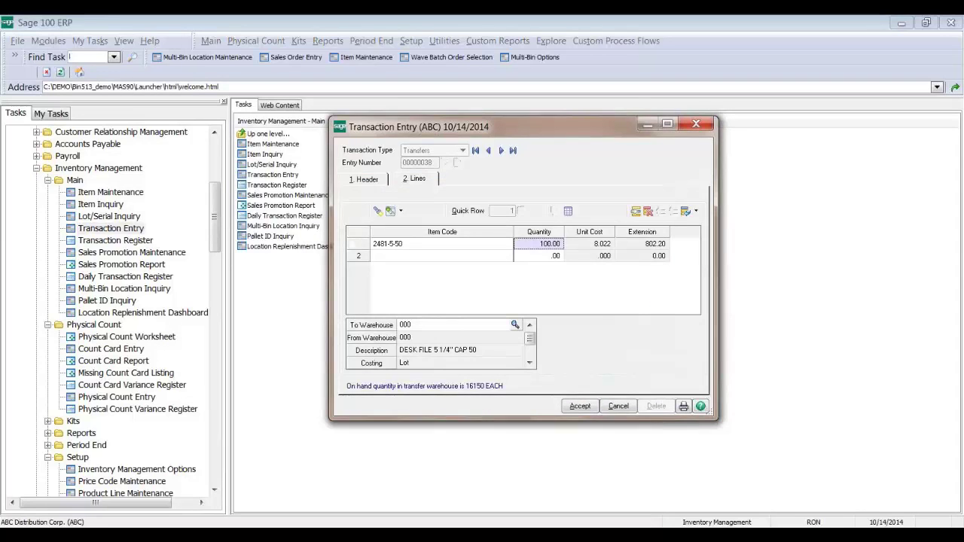
{"action": "key", "text": "Tab"}
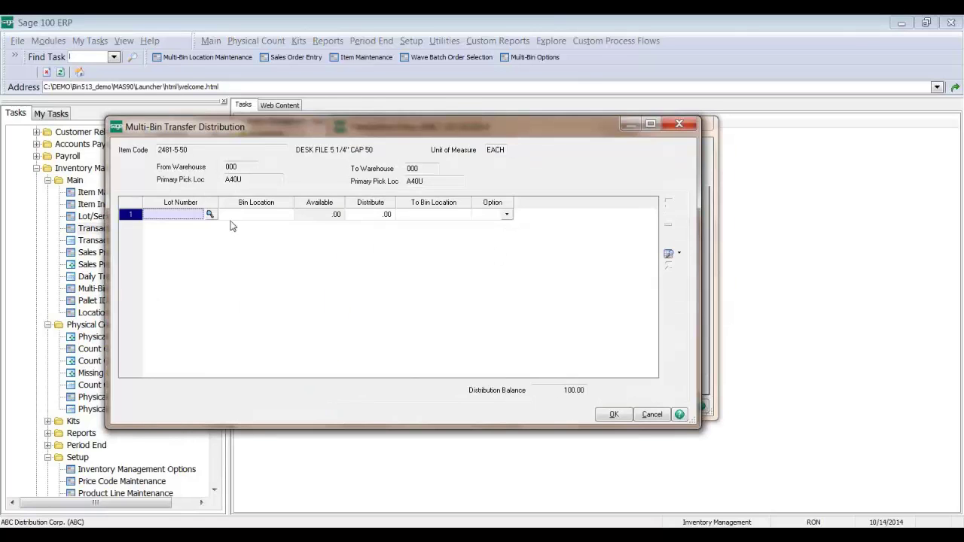
- Pick lot LOT12343 in bin RECEIVING for the first distribution row, and delete that row
{"action": "left_click", "coordinate": [210, 214]}
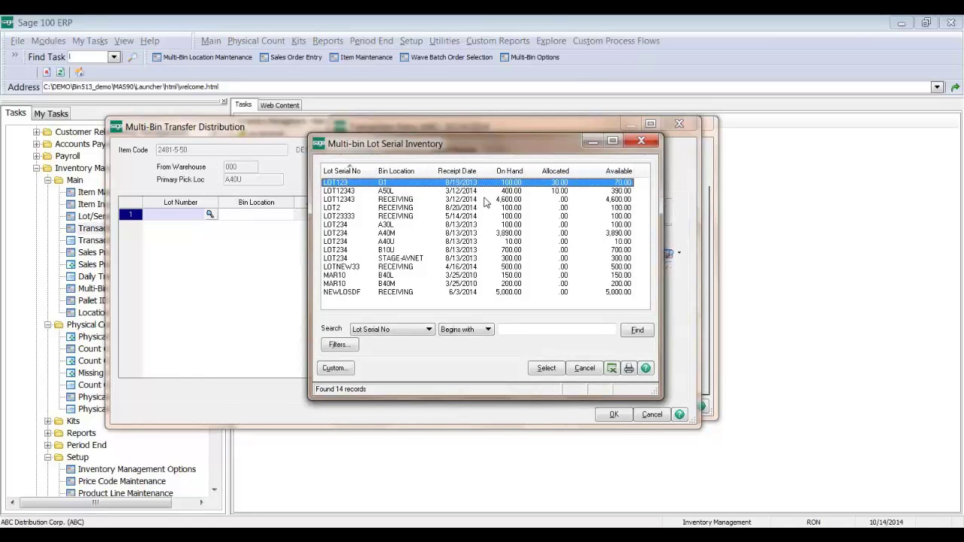
{"action": "left_click", "coordinate": [450, 200]}
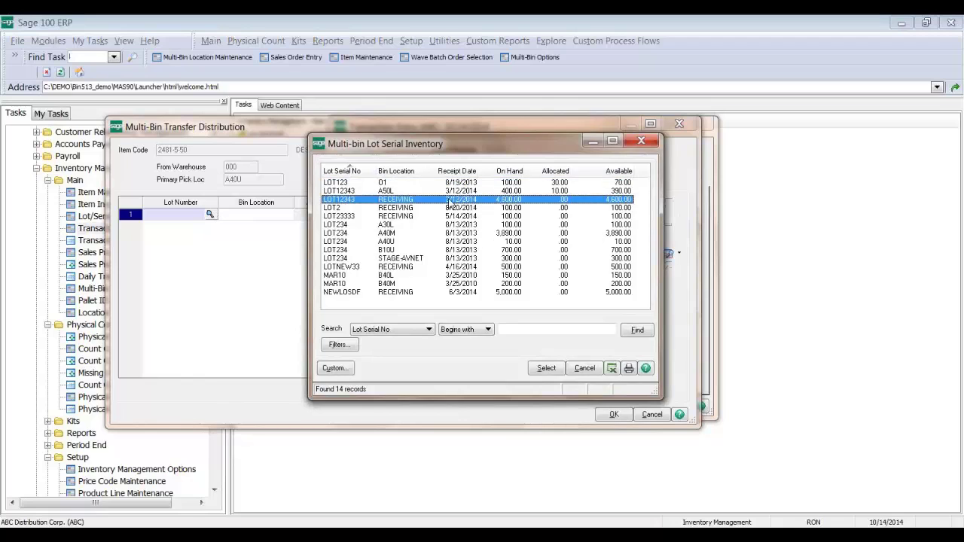
{"action": "double_click", "coordinate": [341, 201]}
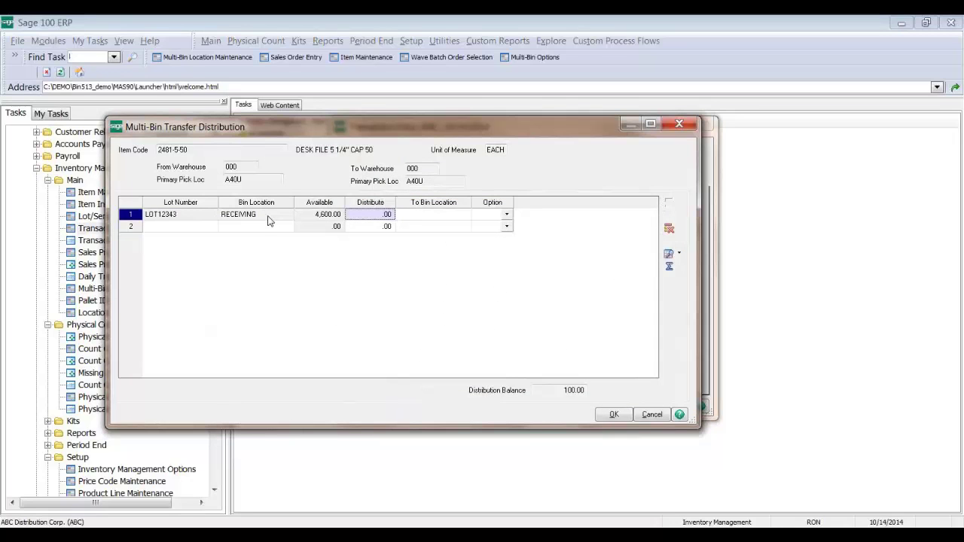
{"action": "left_click", "coordinate": [669, 228]}
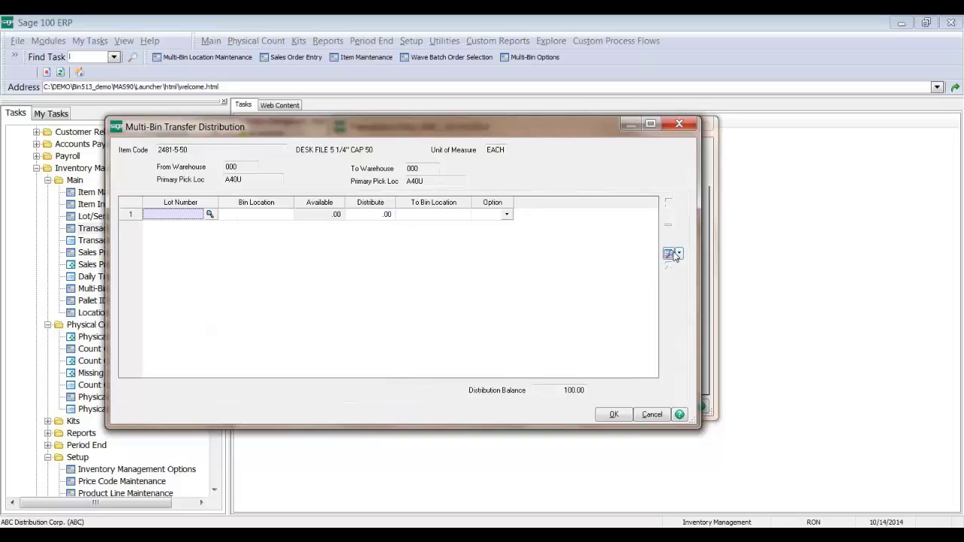
- List all lots of item 2481-5-50 in the distribution, and close it by deleting the transfer line
{"action": "left_click", "coordinate": [668, 255]}
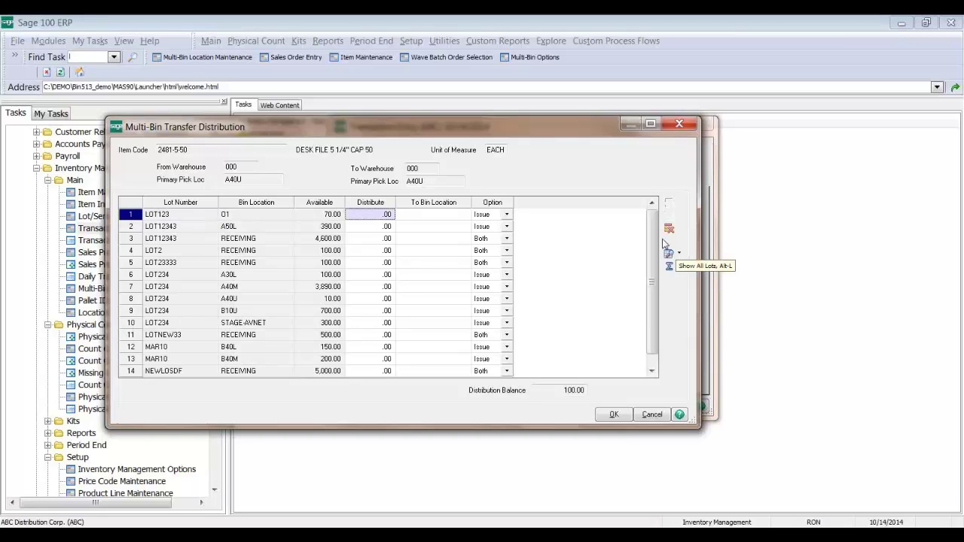
{"action": "left_click", "coordinate": [613, 416]}
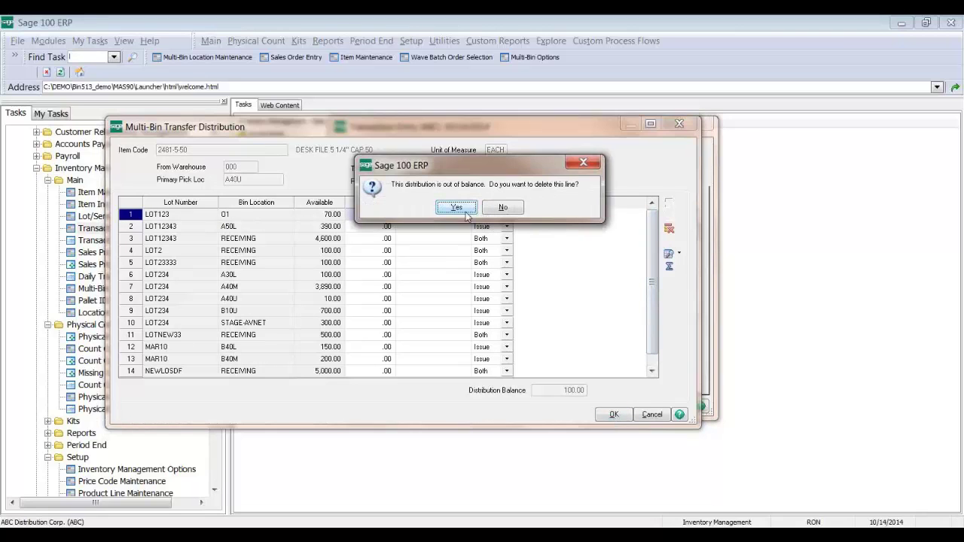
{"action": "left_click", "coordinate": [467, 214]}
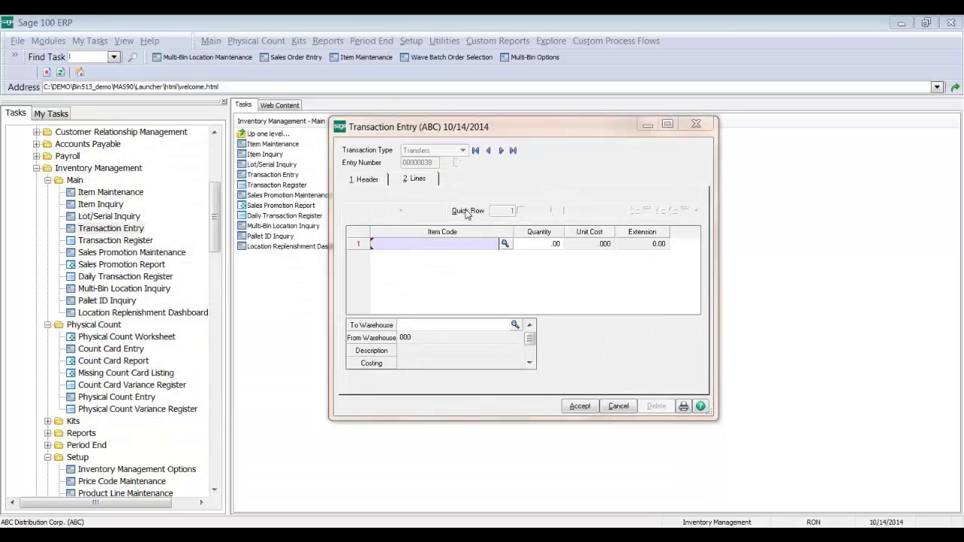
- Add item 1001-HON-H252 with quantity 100 to the transfer, and list all its bin locations in the distribution
{"action": "key", "text": "F2"}
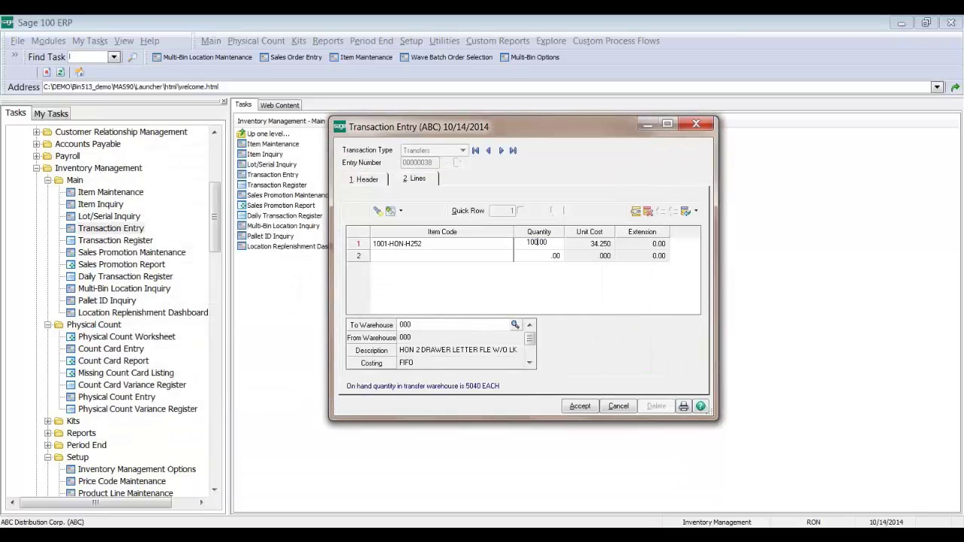
{"action": "key", "text": "Tab"}
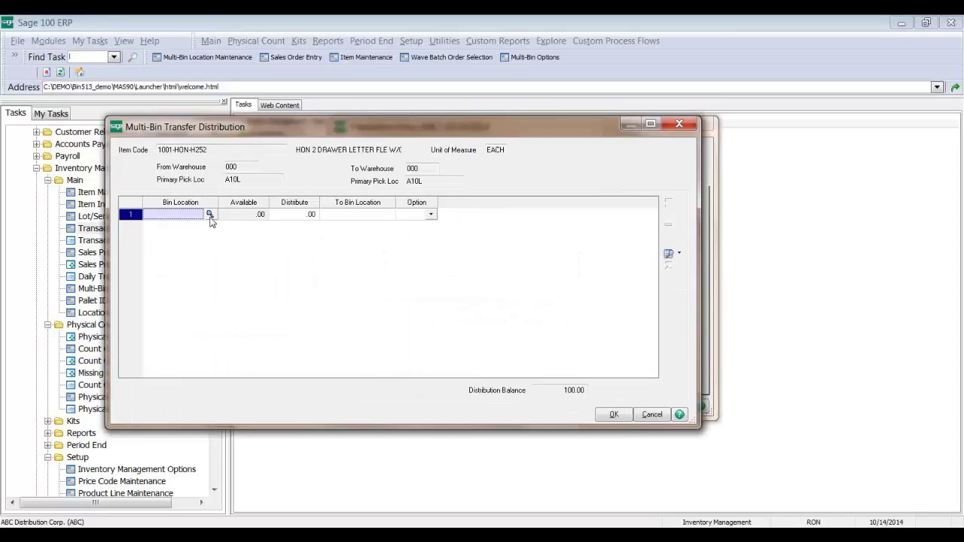
{"action": "left_click", "coordinate": [210, 214]}
{"action": "double_click", "coordinate": [455, 225]}
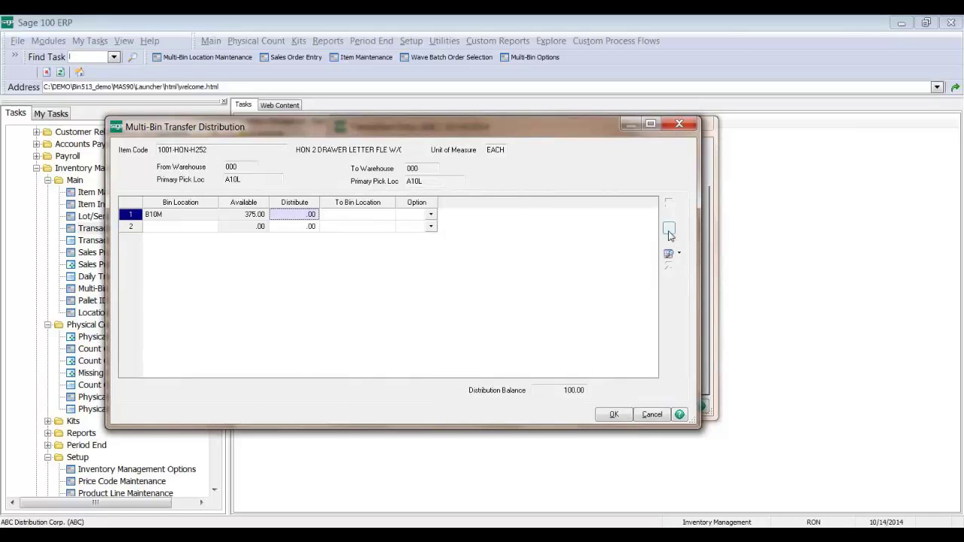
{"action": "left_click", "coordinate": [669, 229]}
{"action": "left_click", "coordinate": [669, 255]}
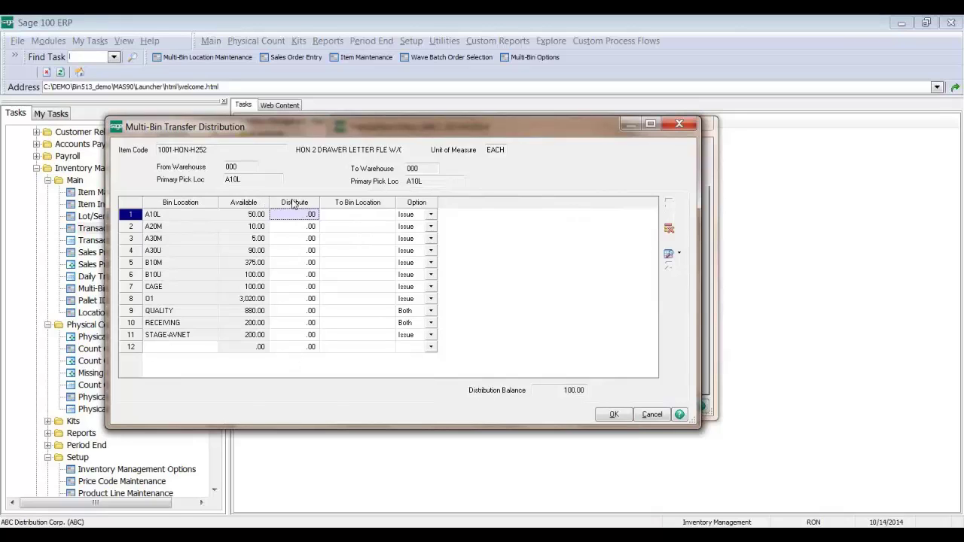
{"action": "left_click", "coordinate": [296, 228]}
{"action": "left_click", "coordinate": [296, 240]}
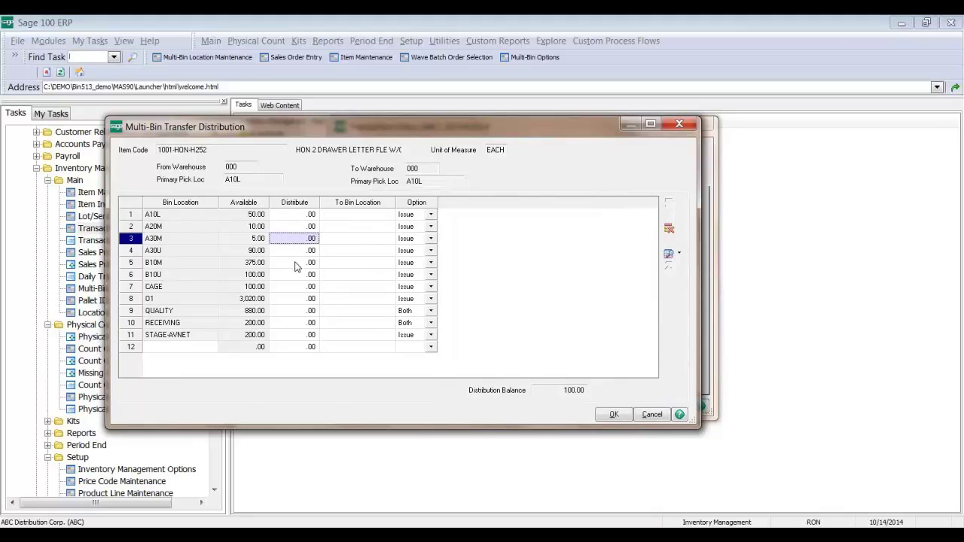
{"action": "left_click", "coordinate": [296, 263]}
{"action": "left_click", "coordinate": [295, 289]}
{"action": "left_click", "coordinate": [337, 217]}
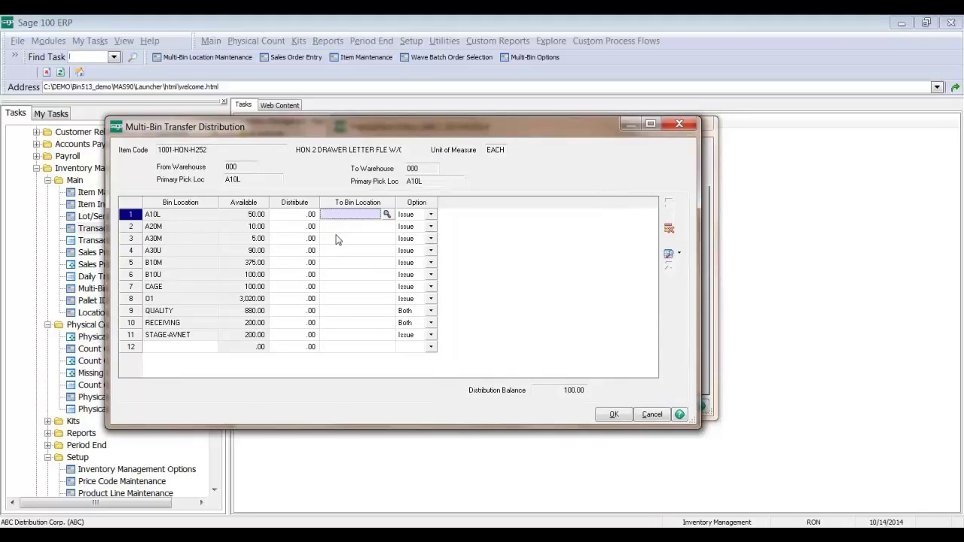
{"action": "left_click", "coordinate": [337, 238]}
{"action": "left_click", "coordinate": [342, 262]}
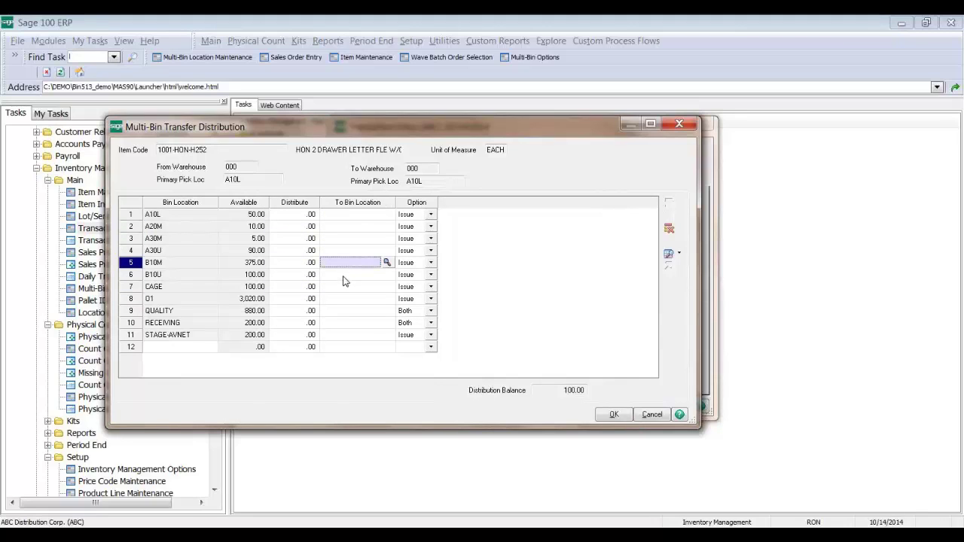
- Distribute 5 units from bin A10L, and try to enter A10L itself as the destination bin
{"action": "left_click", "coordinate": [305, 217]}
{"action": "type", "text": "5"}
{"action": "key", "text": "Tab"}
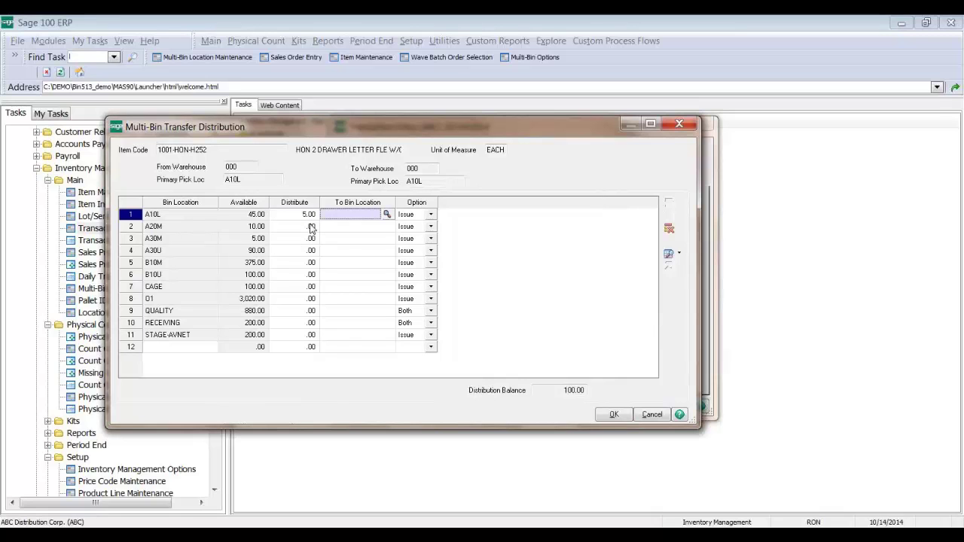
{"action": "type", "text": "A10L"}
{"action": "key", "text": "Tab"}
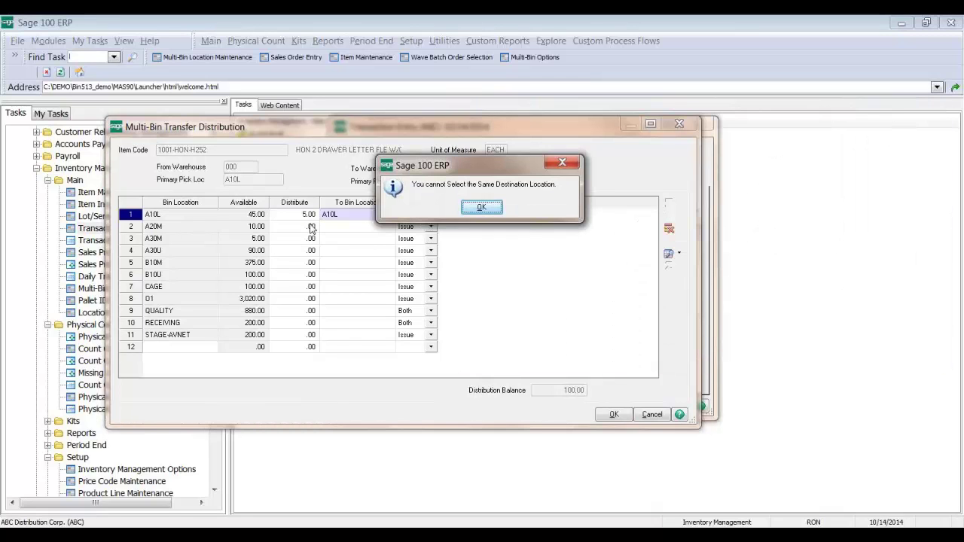
{"action": "key", "text": "Return"}
- Choose A30M from the bin list as the destination for the units from A10L
{"action": "key", "text": "F2"}
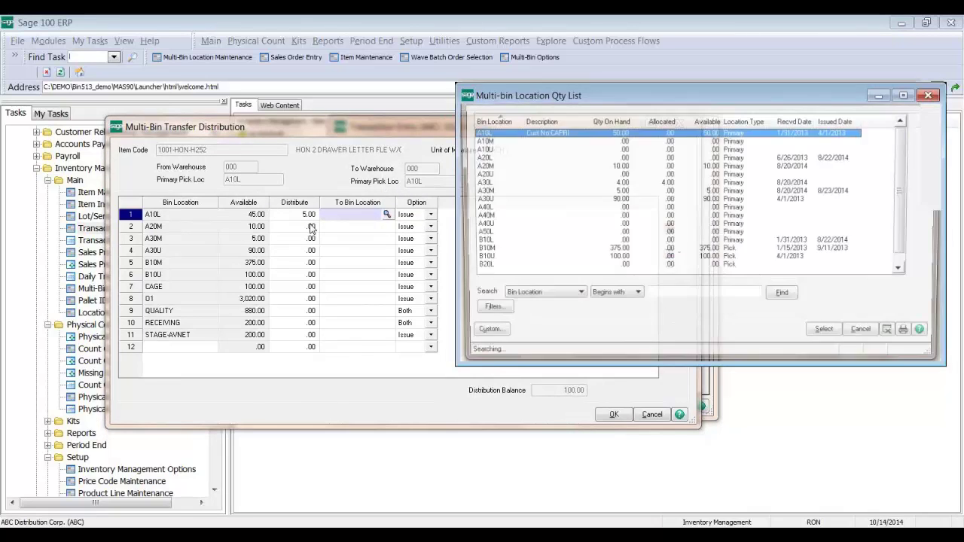
{"action": "key", "text": "Down"}
{"action": "key", "text": "Down"}
{"action": "key", "text": "Down"}
{"action": "key", "text": "Down"}
{"action": "key", "text": "Down"}
{"action": "key", "text": "Down"}
{"action": "key", "text": "Down"}
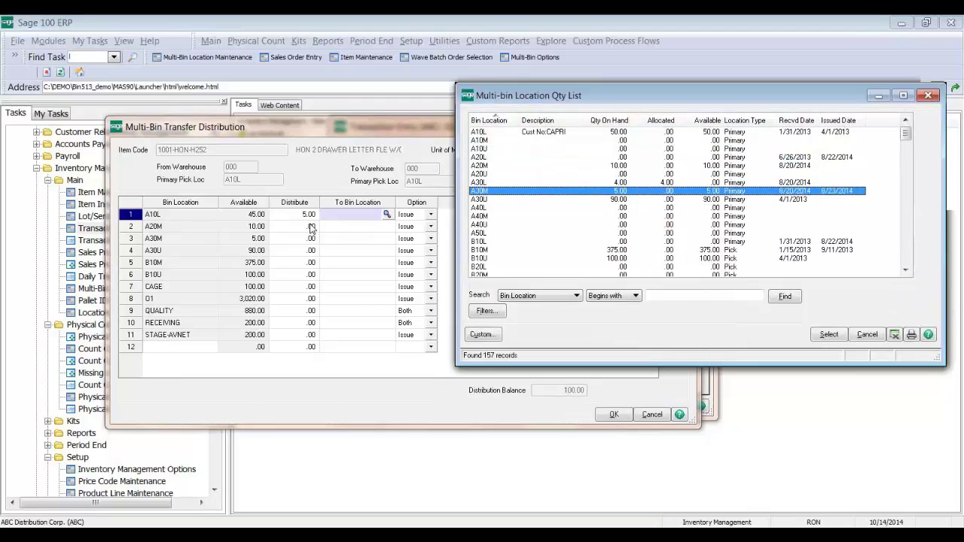
{"action": "key", "text": "Return"}
- Distribute 5 units from bin A20M to destination bin B10U
{"action": "type", "text": "5"}
{"action": "key", "text": "Tab"}
{"action": "key", "text": "F2"}
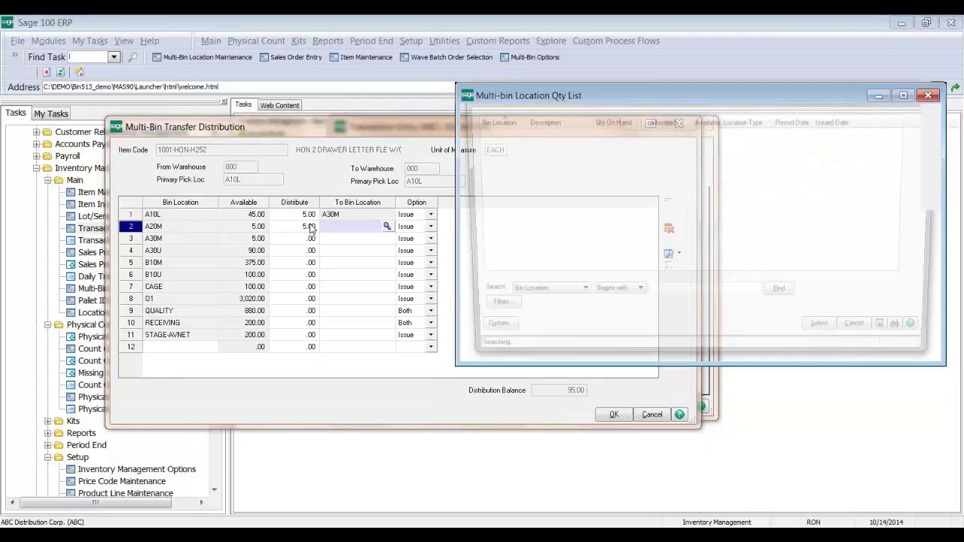
{"action": "key", "text": "Down"}
{"action": "key", "text": "Down"}
{"action": "key", "text": "Down"}
{"action": "key", "text": "Down"}
{"action": "key", "text": "Down"}
{"action": "key", "text": "Down"}
{"action": "key", "text": "Down"}
{"action": "key", "text": "Down"}
{"action": "key", "text": "Down"}
{"action": "key", "text": "Down"}
{"action": "key", "text": "Down"}
{"action": "key", "text": "Return"}
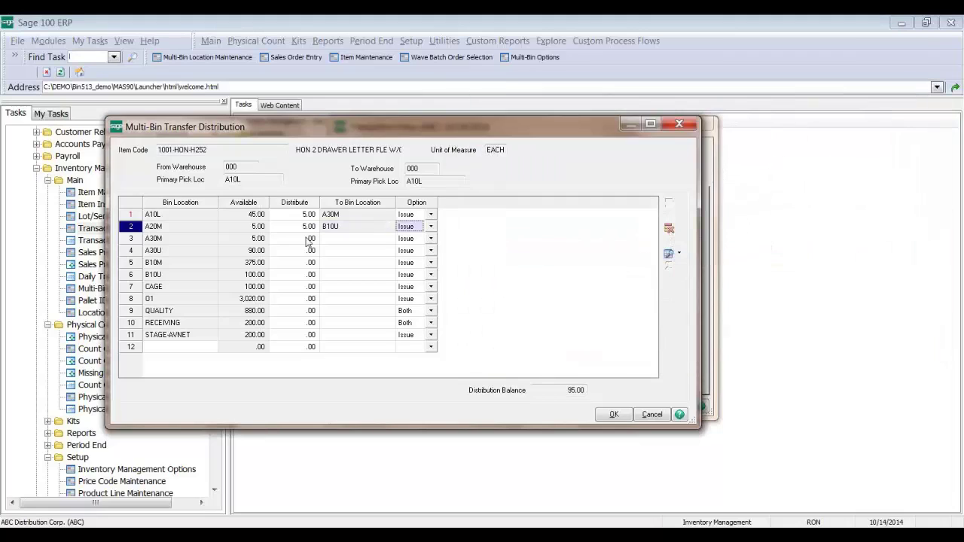
- Close the distribution of item 1001-HON-H252 and delete its transfer line
{"action": "left_click", "coordinate": [308, 240]}
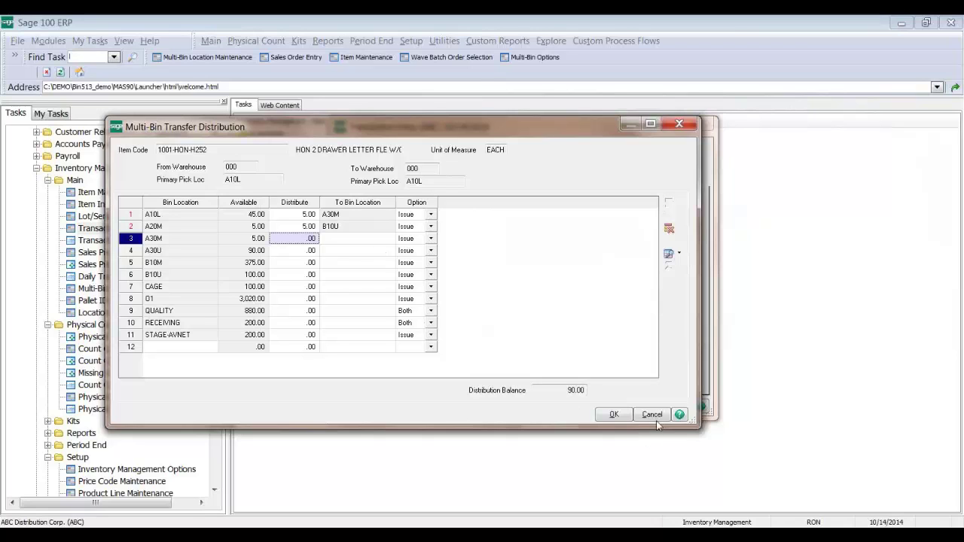
{"action": "left_click", "coordinate": [614, 415]}
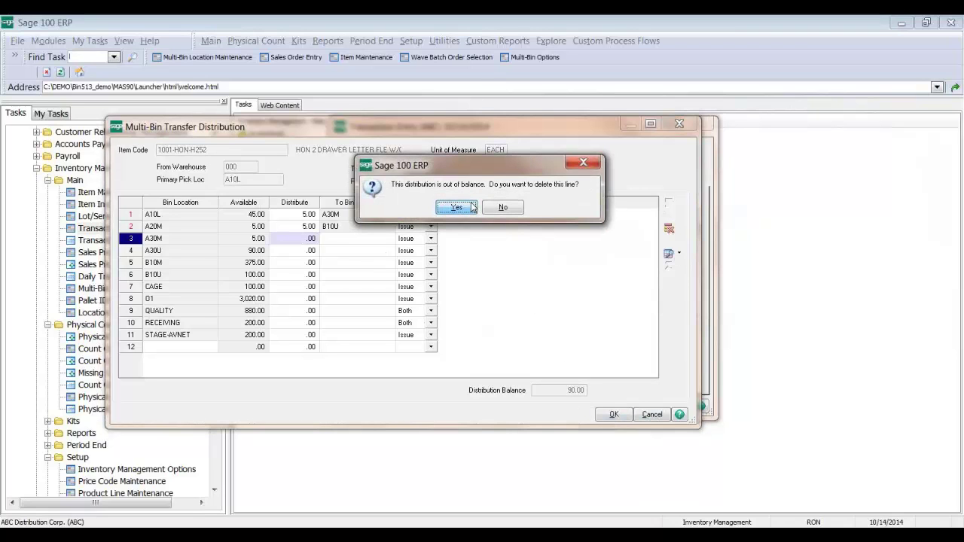
{"action": "left_click", "coordinate": [459, 208]}
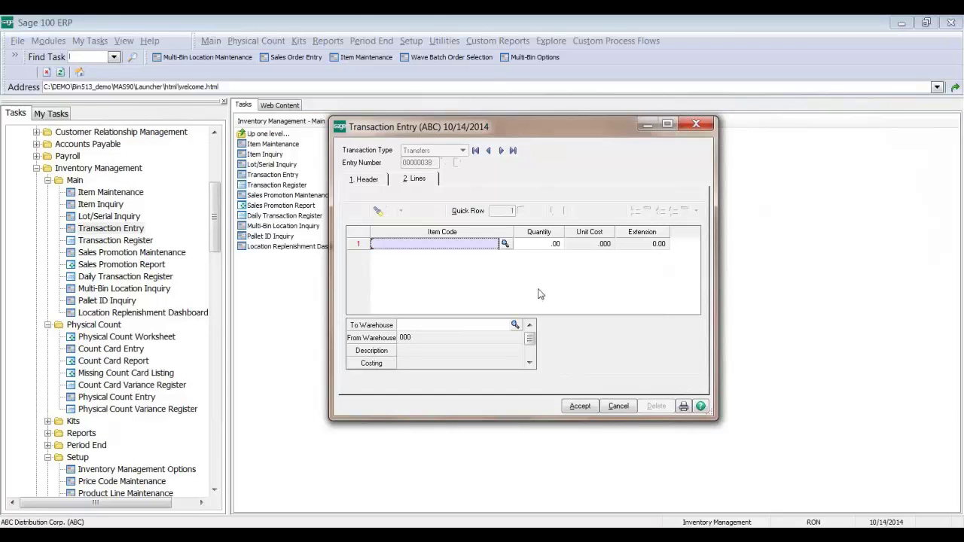
{"action": "type", "text": "GB"}
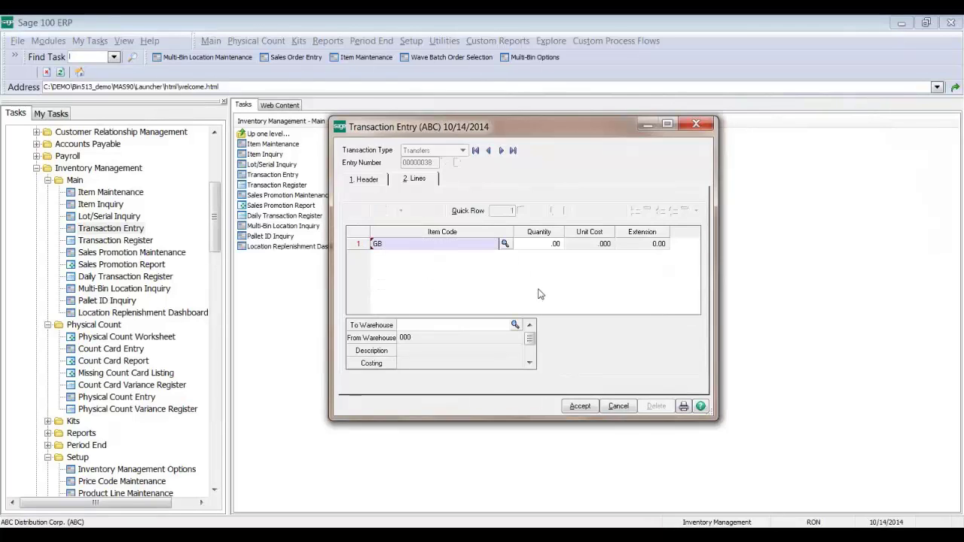
{"action": "key", "text": "Tab"}
{"action": "key", "text": "Return"}
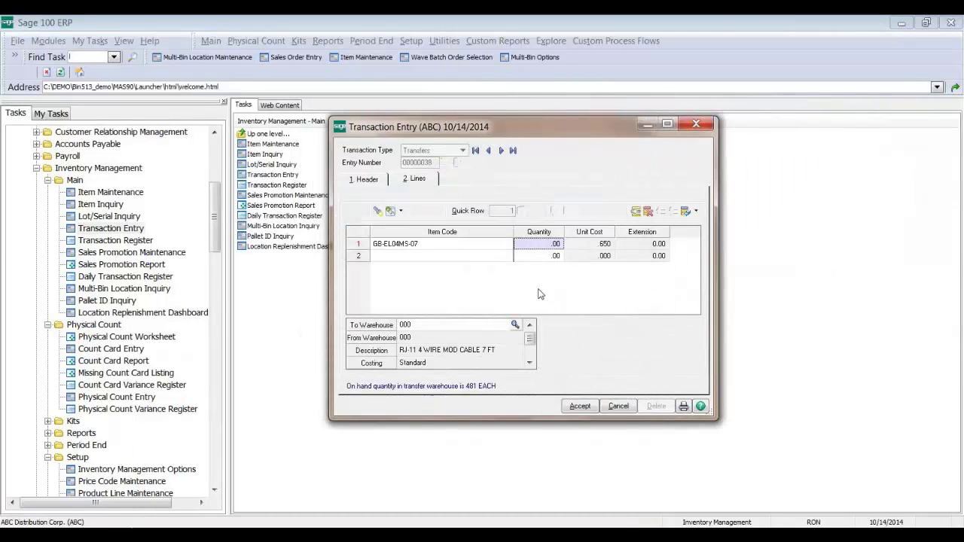
- Set the transfer line's item to GB-MD750 with quantity 5, and open its Multi-Bin Transfer Distribution
{"action": "left_click", "coordinate": [458, 243]}
{"action": "type", "text": "GB"}
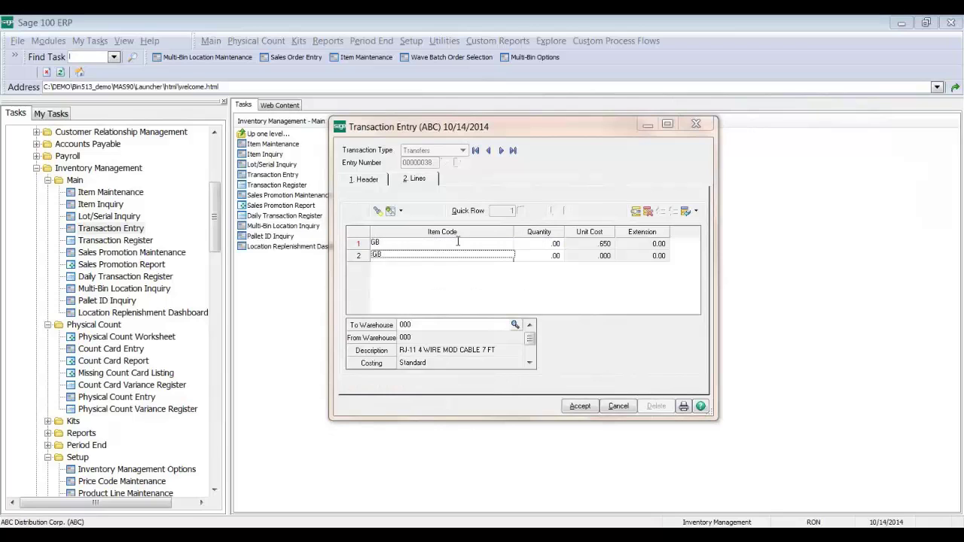
{"action": "key", "text": "Tab"}
{"action": "key", "text": "Down"}
{"action": "key", "text": "Down"}
{"action": "key", "text": "Down"}
{"action": "key", "text": "Down"}
{"action": "key", "text": "Down"}
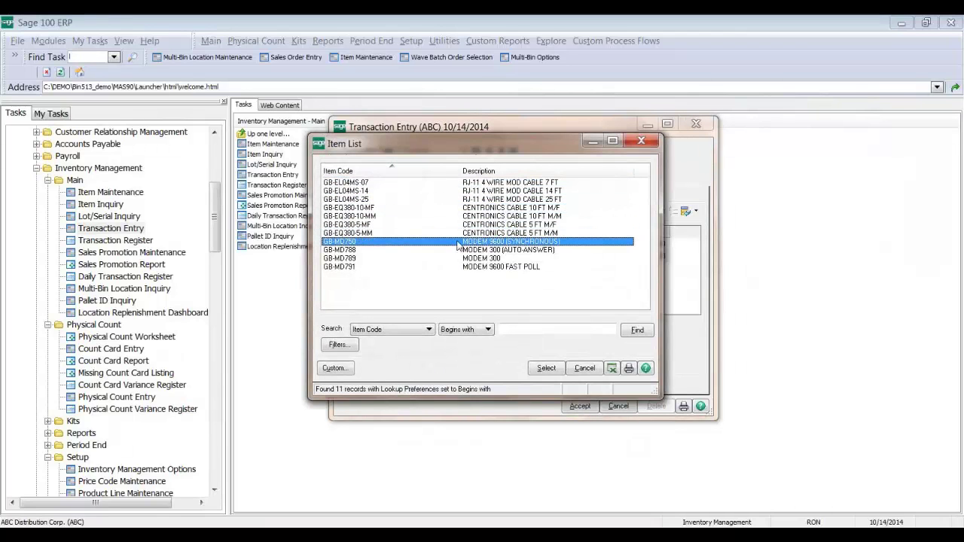
{"action": "key", "text": "Return"}
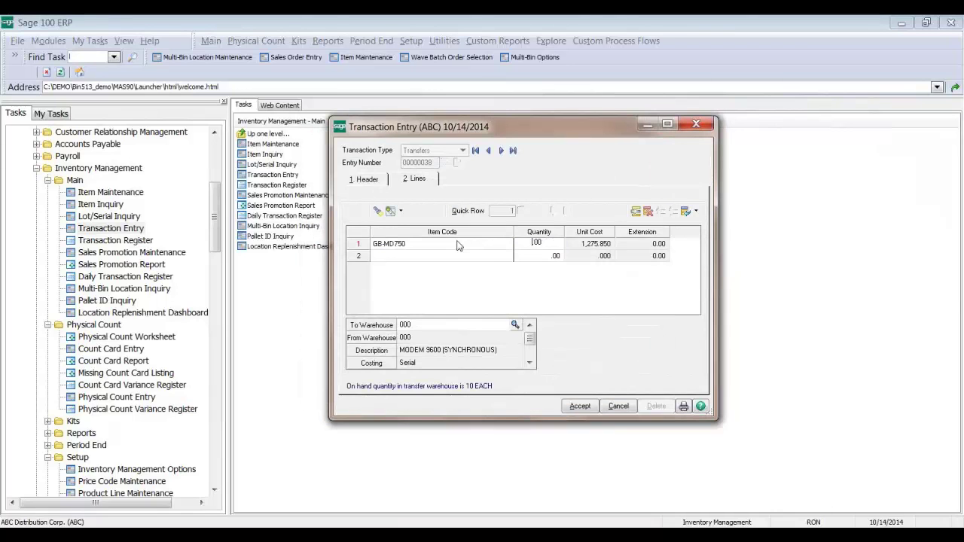
{"action": "type", "text": "5"}
{"action": "key", "text": "Tab"}
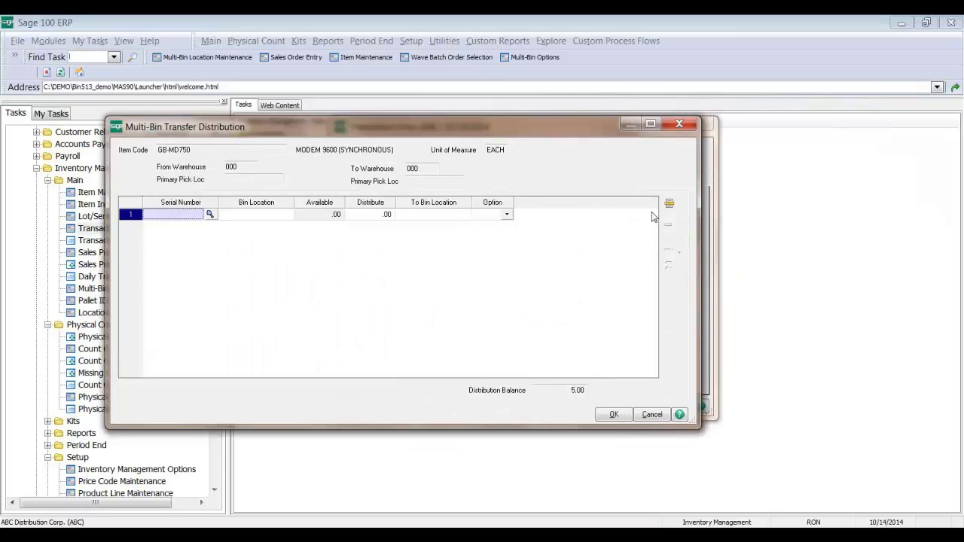
- Select serial numbers B4351-0 through E7241-5 for the transfer, and discard the selection together with the distribution line
{"action": "left_click", "coordinate": [668, 204]}
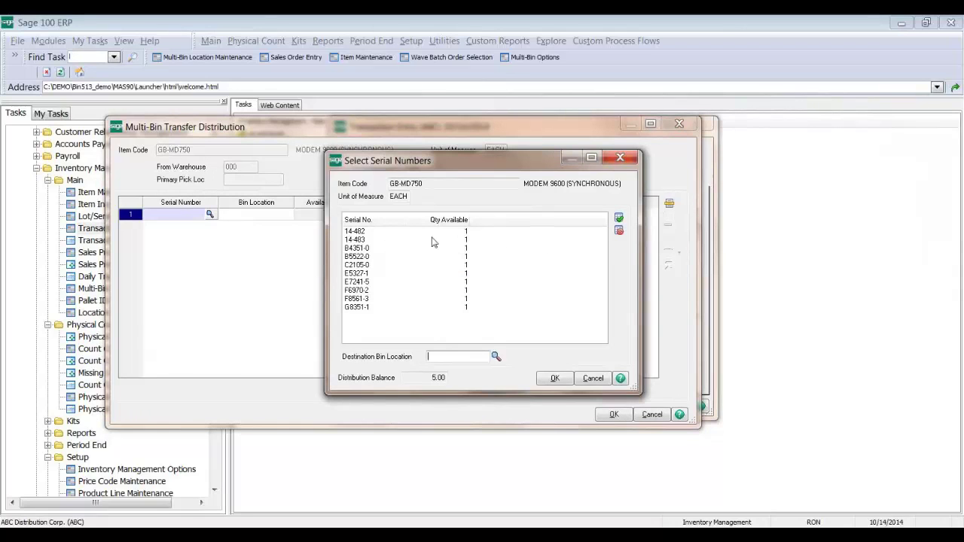
{"action": "left_click_drag", "start_coordinate": [402, 248], "coordinate": [385, 284]}
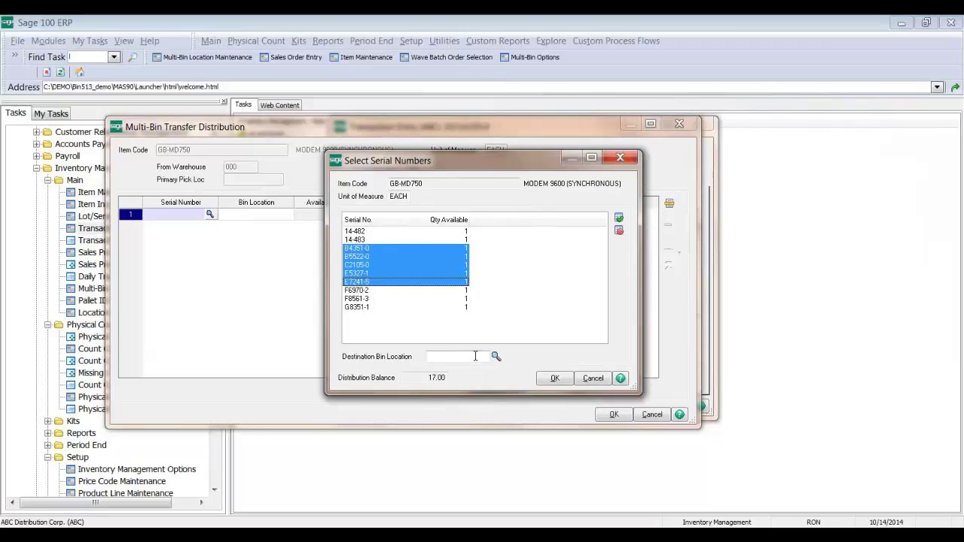
{"action": "left_click", "coordinate": [475, 355]}
{"action": "left_click_drag", "start_coordinate": [494, 163], "coordinate": [431, 286]}
{"action": "left_click", "coordinate": [530, 515]}
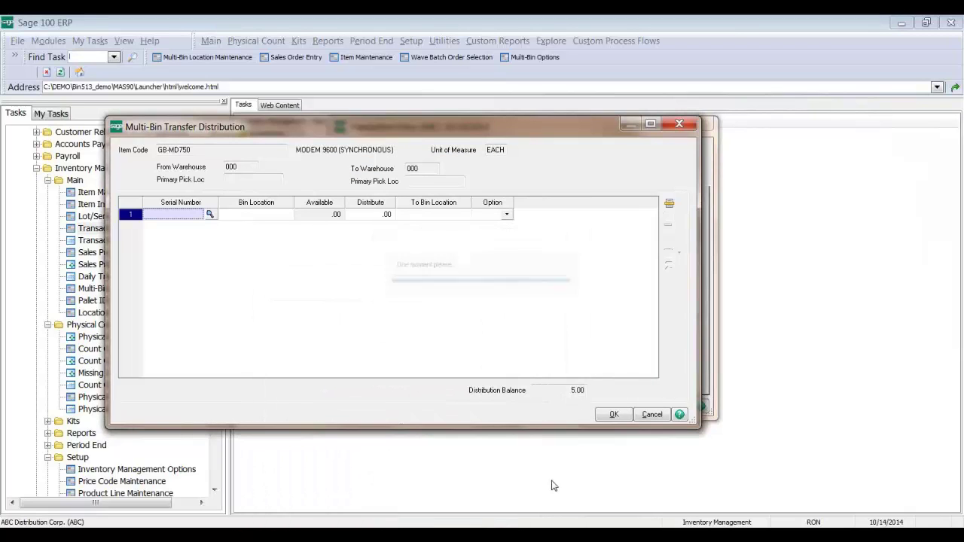
{"action": "left_click", "coordinate": [641, 415]}
{"action": "left_click", "coordinate": [445, 208]}
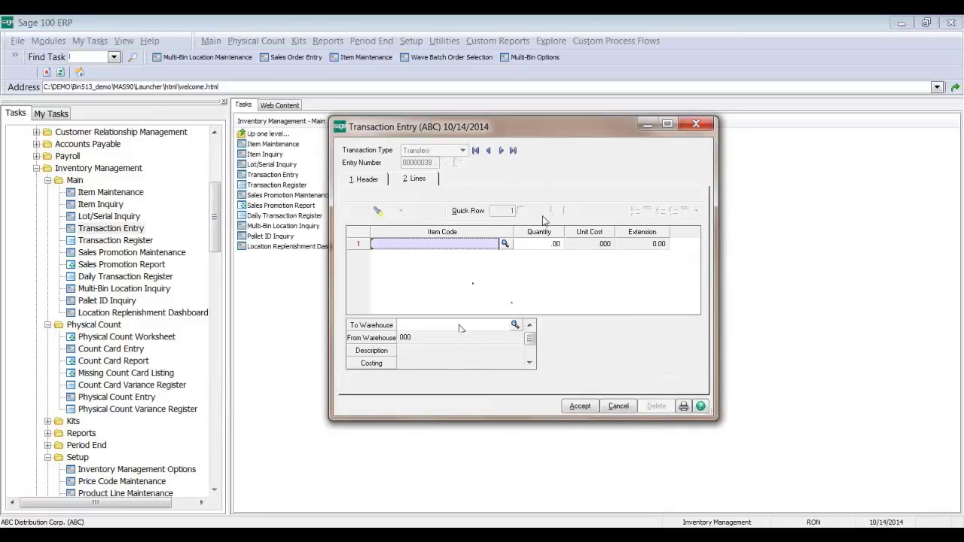
- Choose warehouse 099 as the destination warehouse of the empty transfer line
{"action": "left_click", "coordinate": [515, 325]}
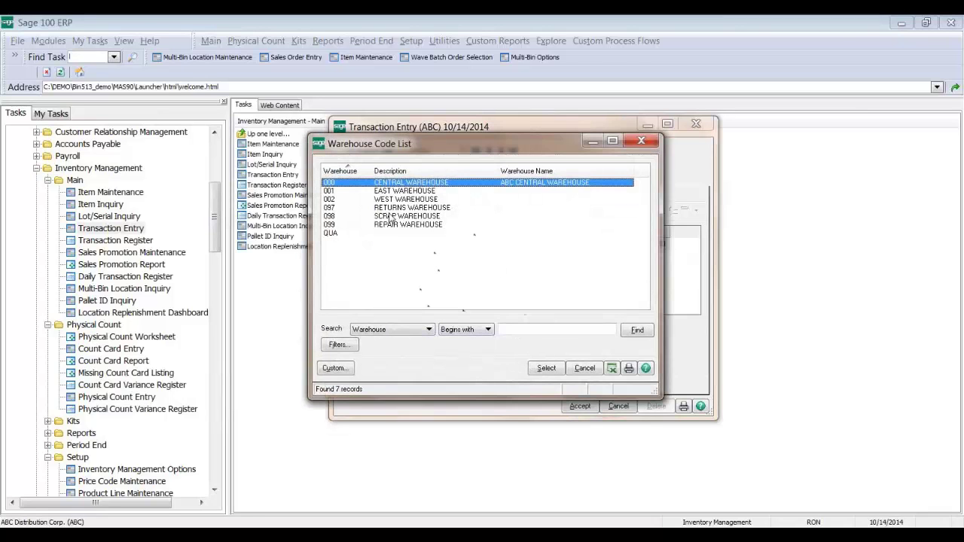
{"action": "left_click", "coordinate": [389, 224]}
{"action": "key", "text": "Return"}
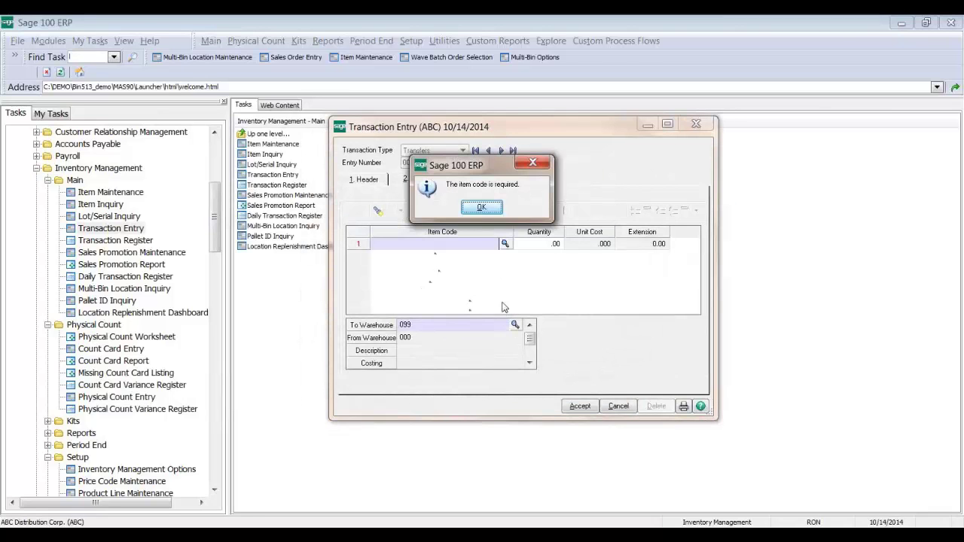
{"action": "key", "text": "Return"}
{"action": "left_click", "coordinate": [515, 326]}
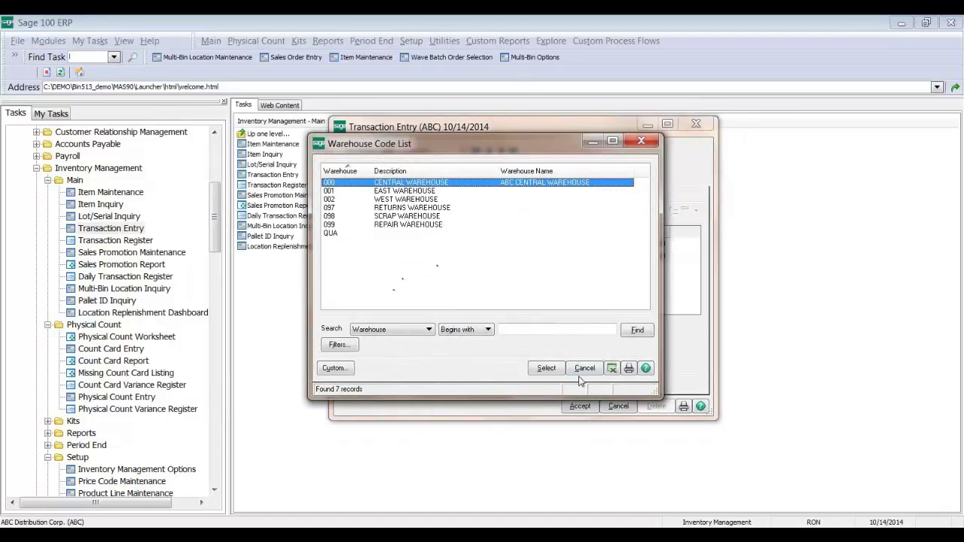
{"action": "left_click", "coordinate": [586, 367]}
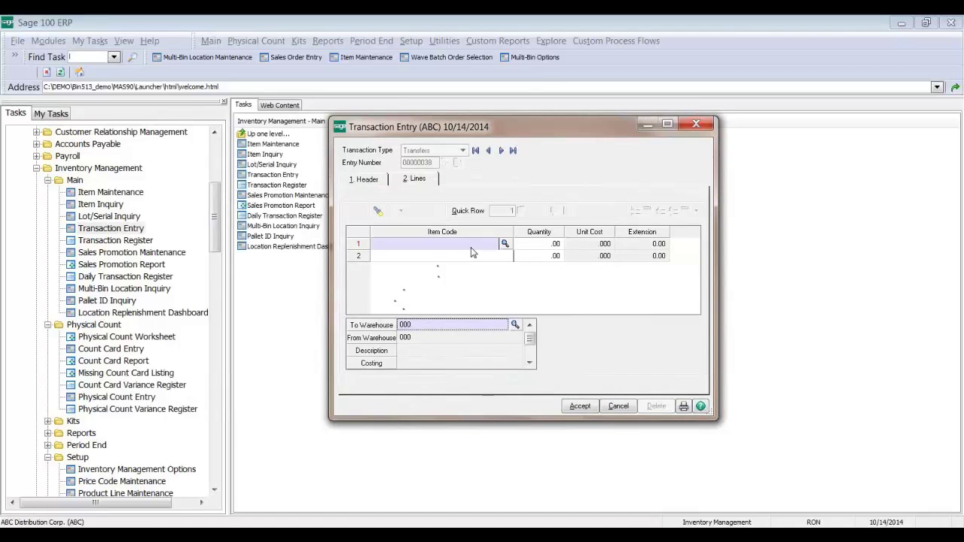
- Set the transfer line to item 2480-8-50, destination warehouse 099 and quantity 5, and open its Multi-Bin Transfer Distribution
{"action": "left_click", "coordinate": [473, 247]}
{"action": "type", "text": "24"}
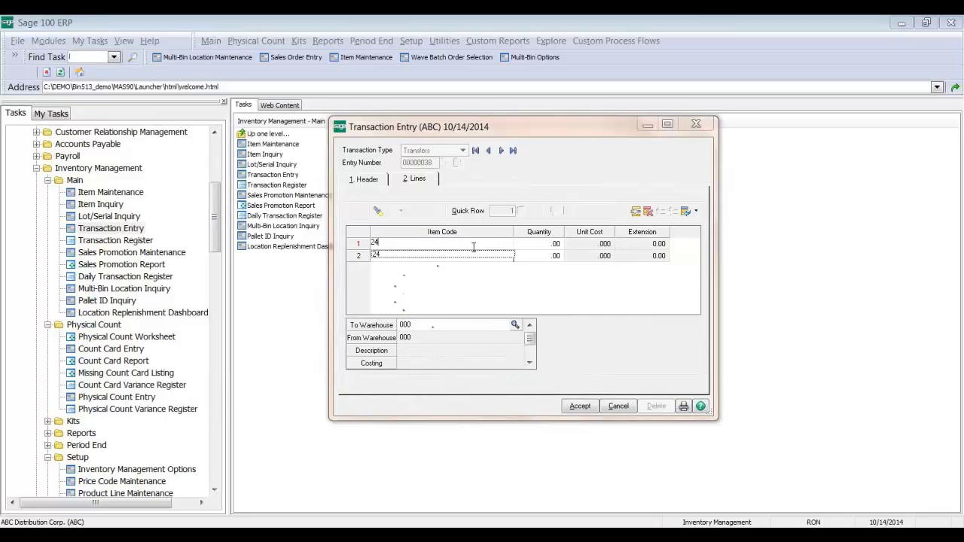
{"action": "key", "text": "Return"}
{"action": "key", "text": "Return"}
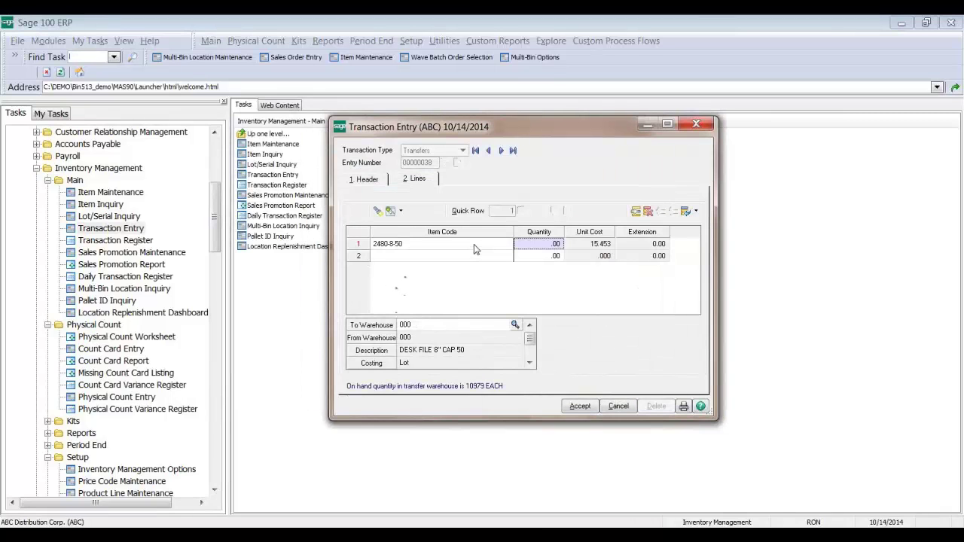
{"action": "left_click", "coordinate": [512, 325]}
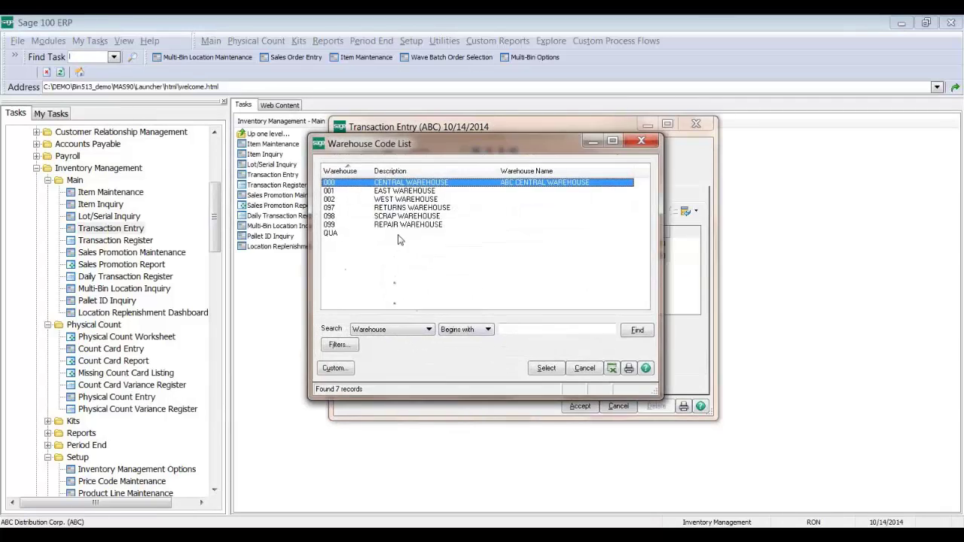
{"action": "double_click", "coordinate": [528, 224]}
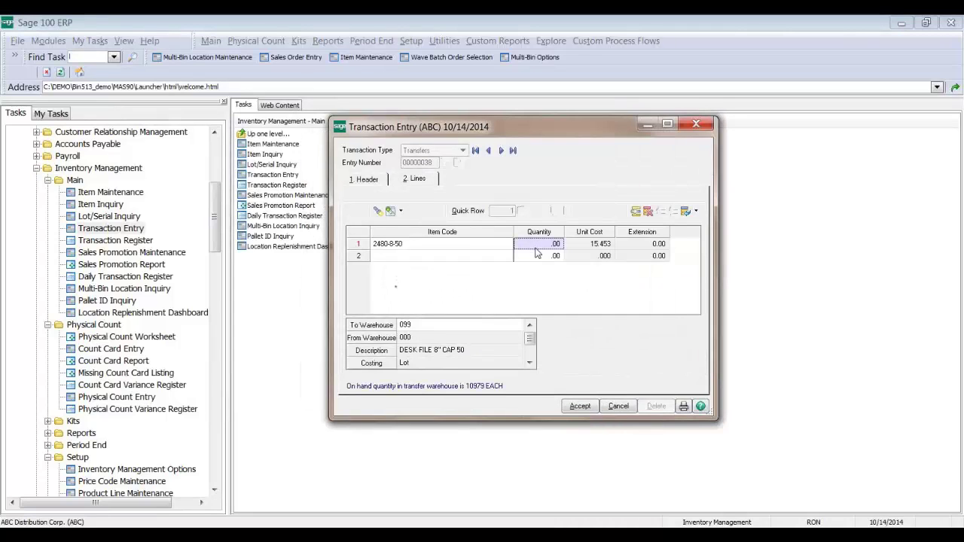
{"action": "type", "text": "5"}
{"action": "key", "text": "Return"}
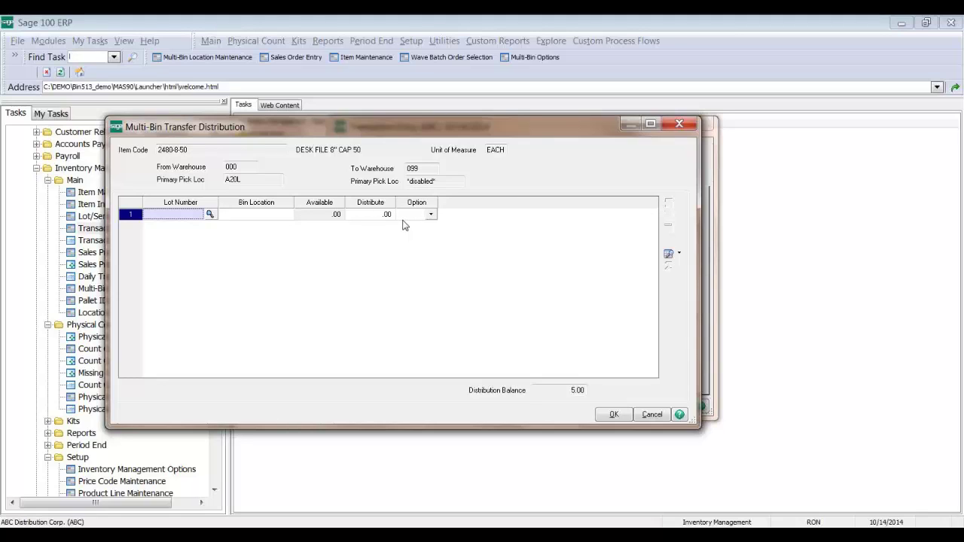
- Discard the lot distribution and its transfer line, cancel the whole transfer entry, and close Transaction Entry
{"action": "key", "text": "Escape"}
{"action": "left_click", "coordinate": [442, 210]}
{"action": "left_click", "coordinate": [629, 410]}
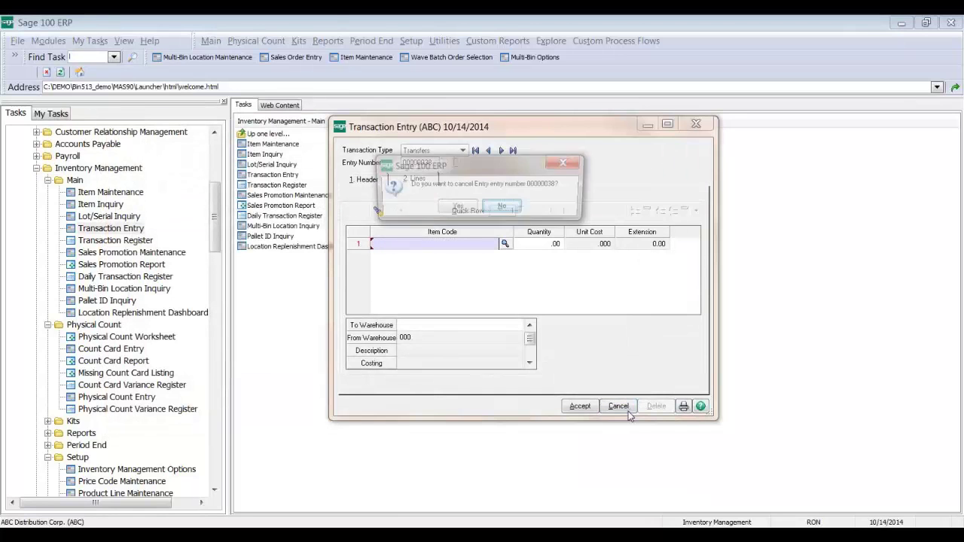
{"action": "left_click", "coordinate": [460, 213]}
{"action": "left_click", "coordinate": [695, 125]}
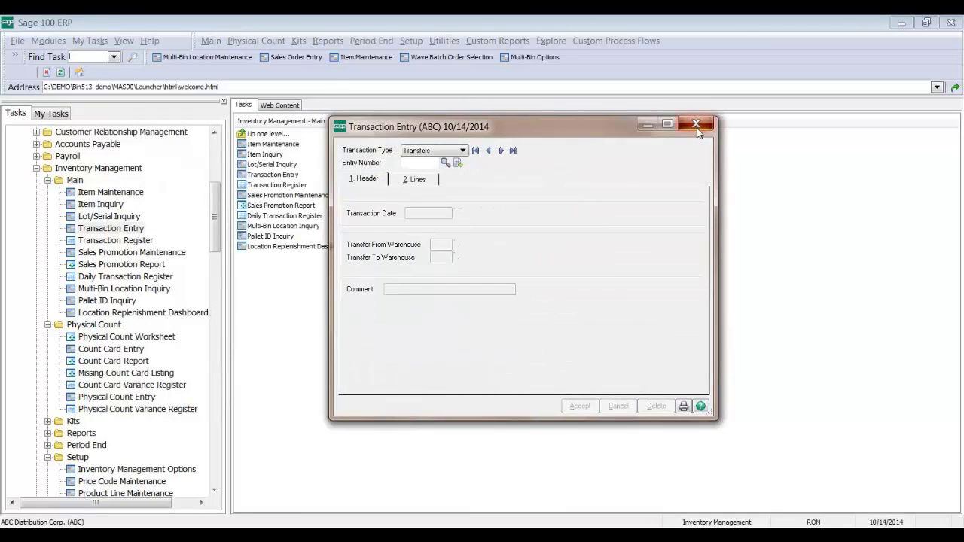
- Open the Location Replenishment Dashboard, review its selection and transfer options, and close it
{"action": "left_click", "coordinate": [310, 247]}
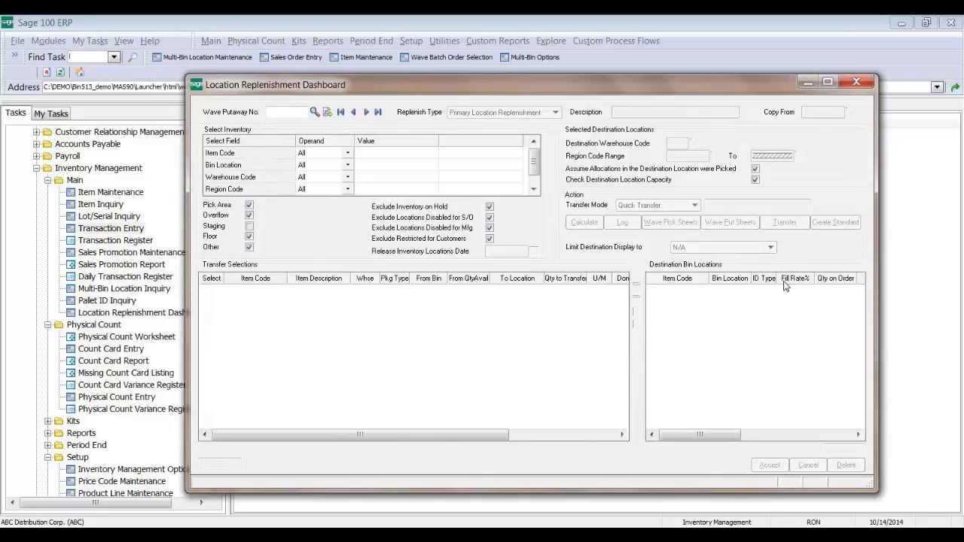
{"action": "left_click", "coordinate": [857, 82]}
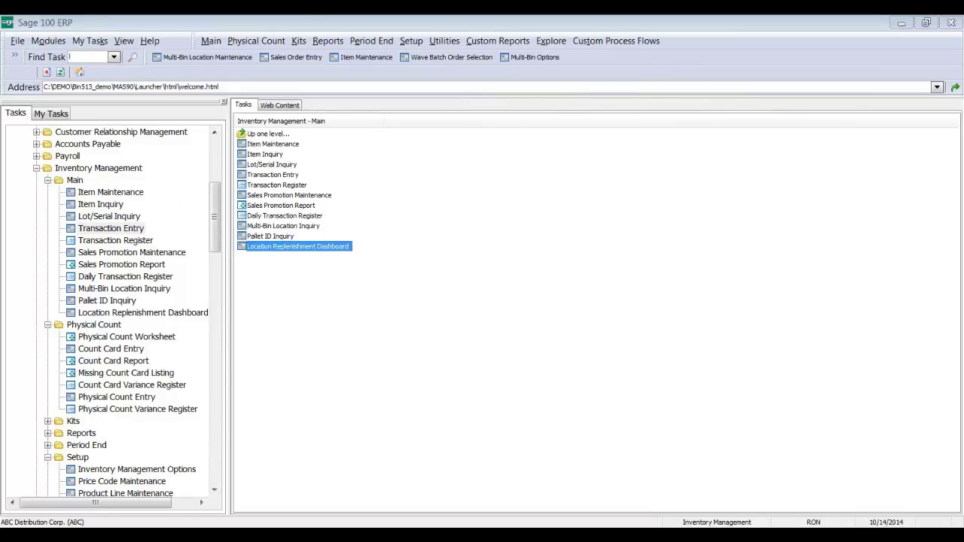
- Bring the Item Maintenance window for item 2481-5-50 to the front and close it
{"action": "left_click", "coordinate": [580, 534]}
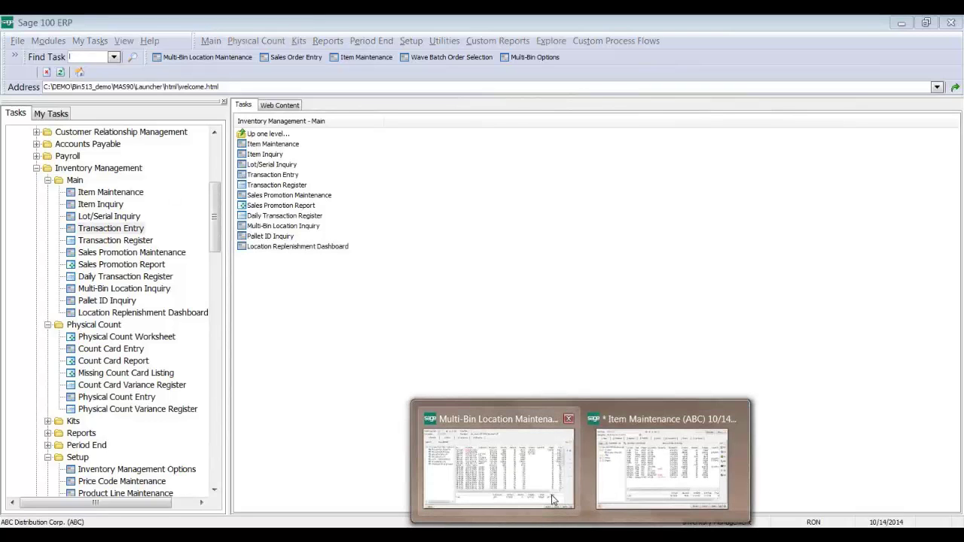
{"action": "mouse_move", "coordinate": [554, 500]}
{"action": "left_click", "coordinate": [661, 467]}
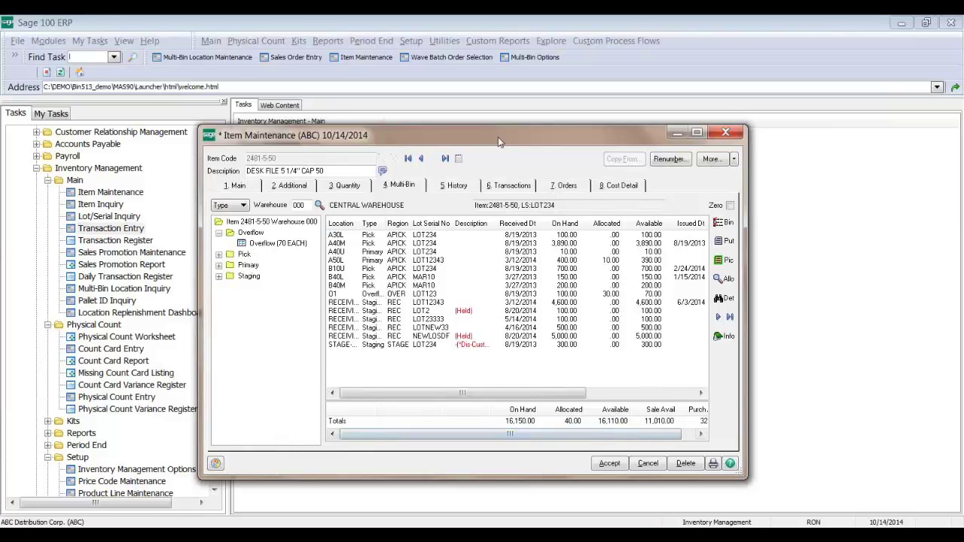
{"action": "left_click", "coordinate": [725, 131]}
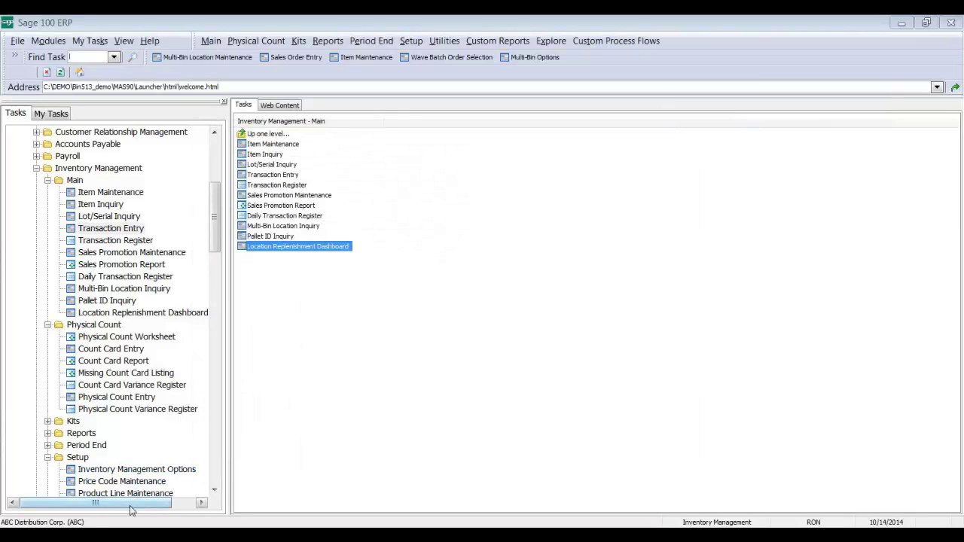
- Switch the active company to TST (New Company)
{"action": "left_click", "coordinate": [77, 522]}
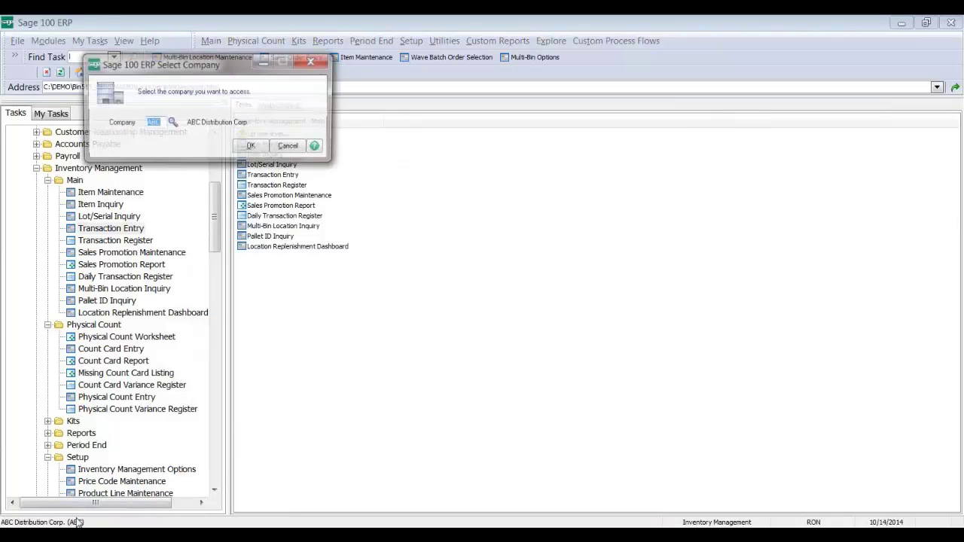
{"action": "left_click", "coordinate": [172, 123]}
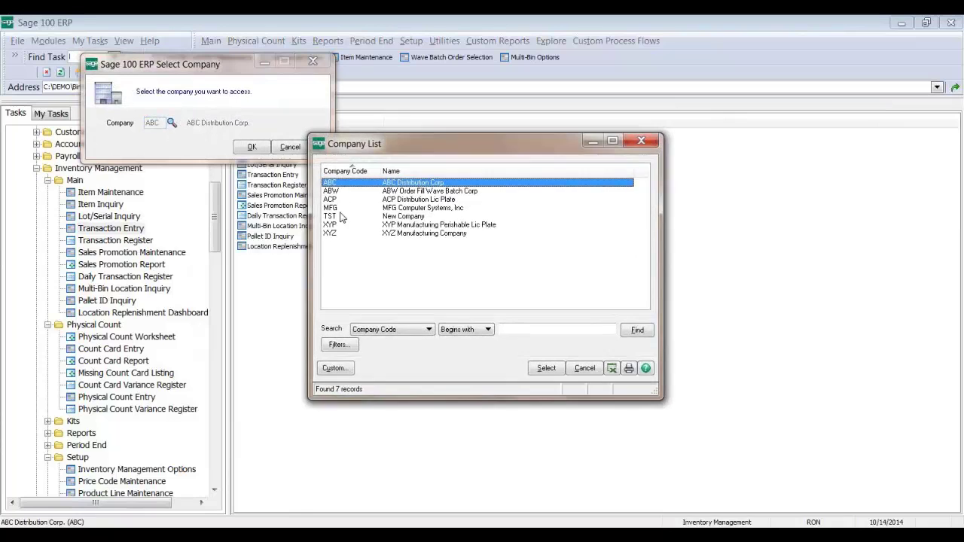
{"action": "left_click", "coordinate": [341, 217]}
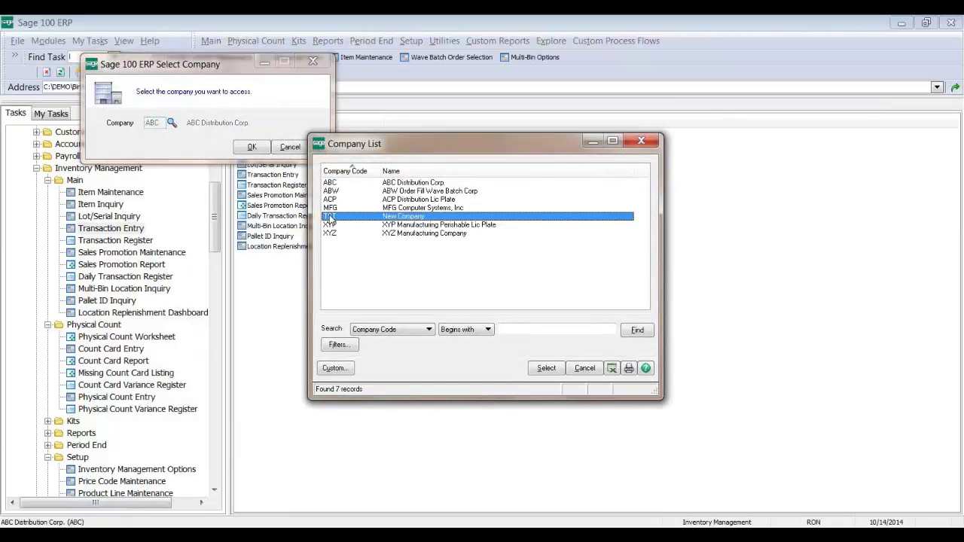
{"action": "double_click", "coordinate": [331, 217]}
{"action": "left_click", "coordinate": [251, 147]}
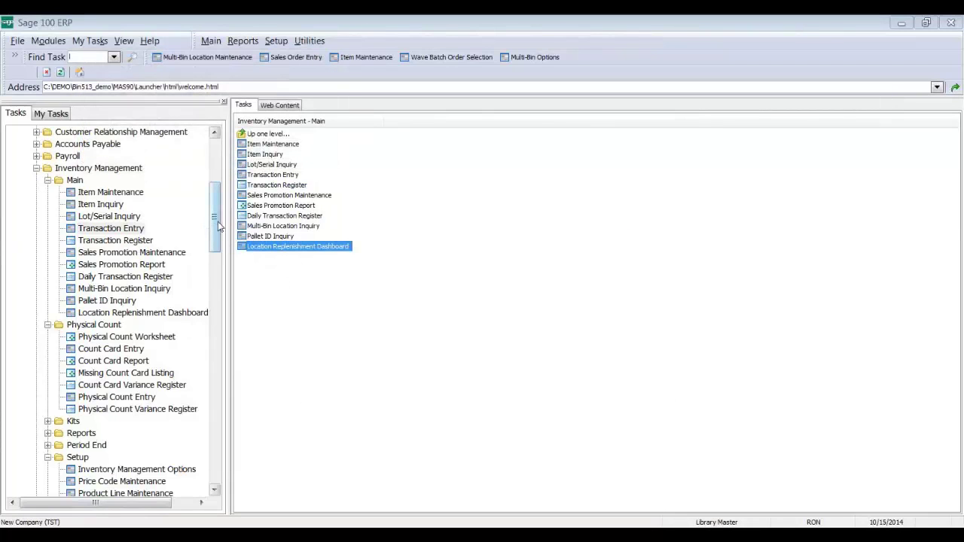
- Open Multi-Bin Options for company TST, review the main settings, and show the pick sheet settings
{"action": "left_click_drag", "start_coordinate": [215, 189], "coordinate": [209, 276]}
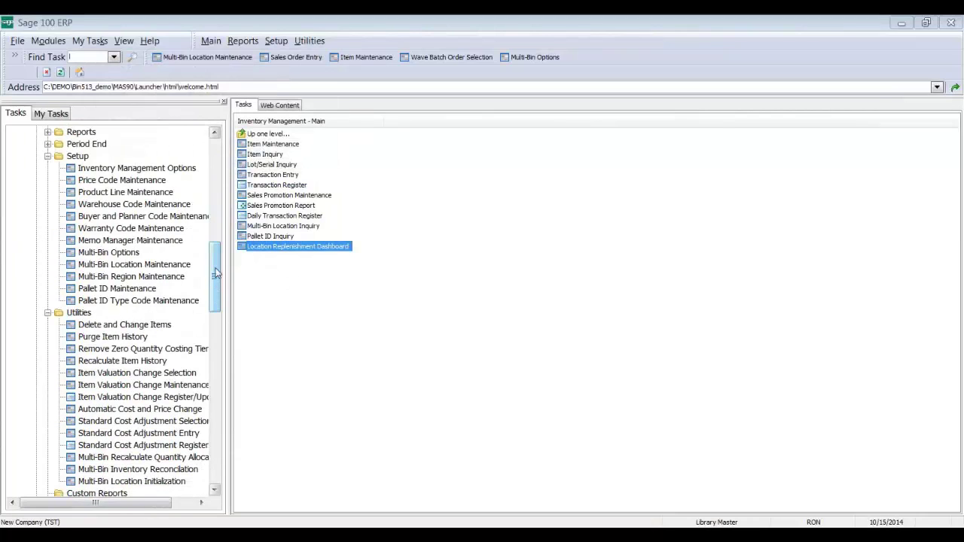
{"action": "left_click", "coordinate": [108, 253]}
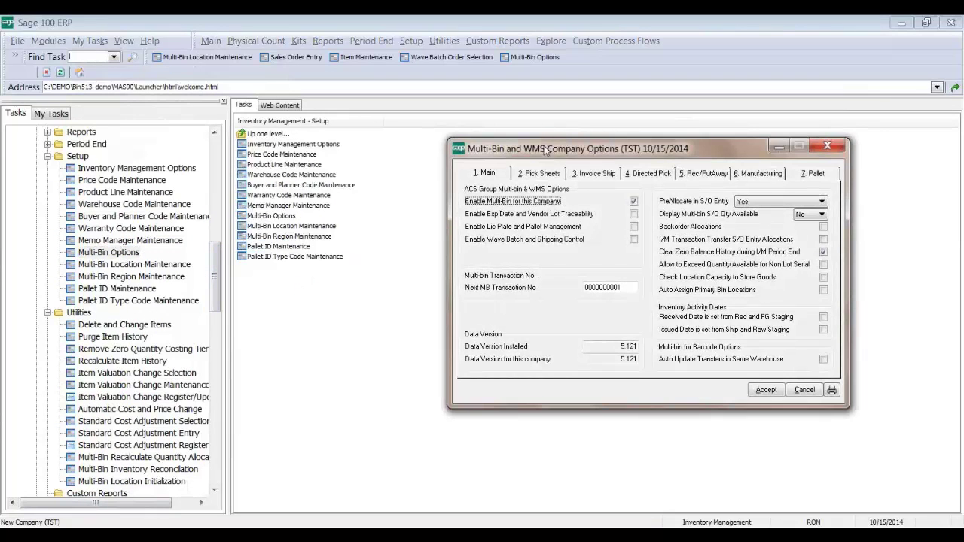
{"action": "left_click_drag", "start_coordinate": [545, 148], "coordinate": [396, 134]}
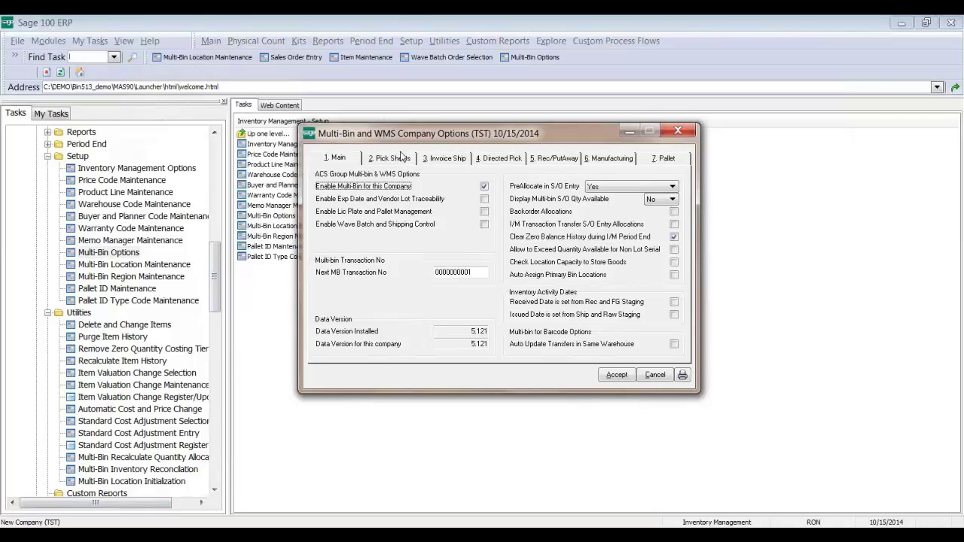
{"action": "left_click", "coordinate": [402, 157]}
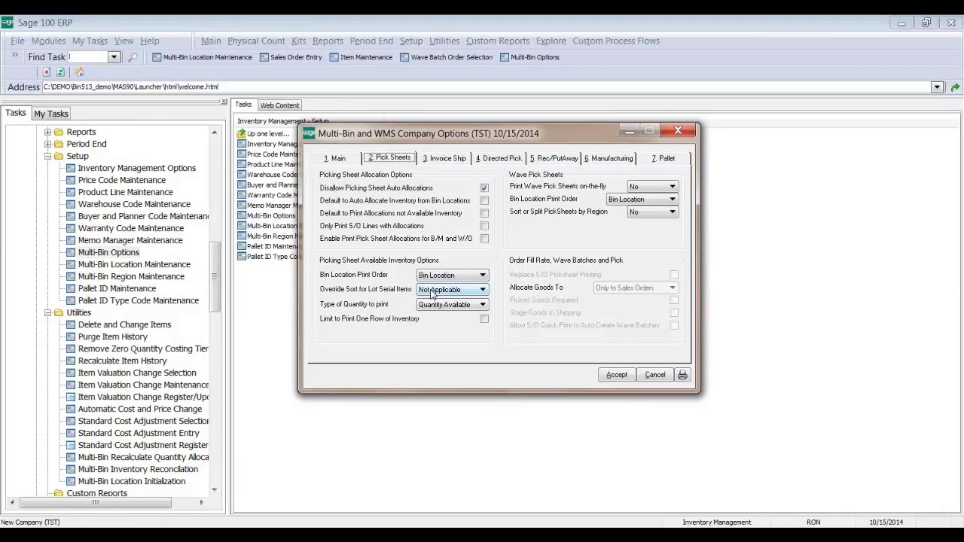
- Turn off Disallow Picking Sheet Auto Allocations and turn it back on
{"action": "left_click", "coordinate": [388, 239]}
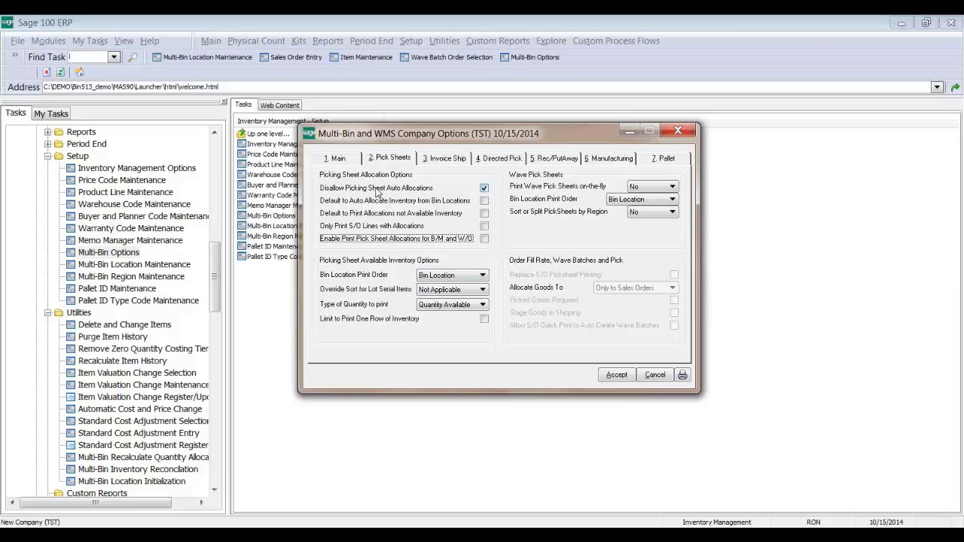
{"action": "left_click", "coordinate": [387, 194]}
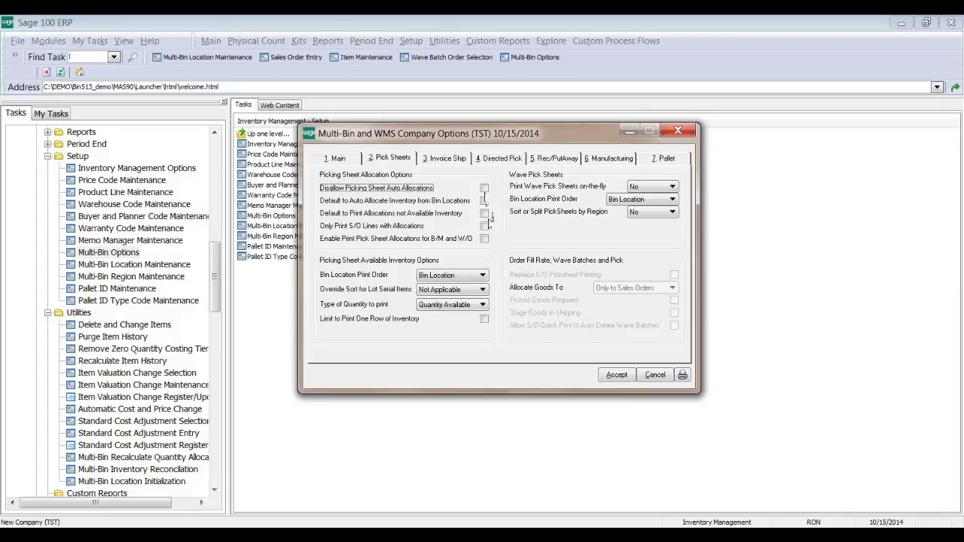
{"action": "left_click", "coordinate": [484, 188]}
- Set the Bin Location Print Order for available inventory to Primary Pick Locations and review the other sort choices
{"action": "left_click", "coordinate": [450, 276]}
{"action": "left_click", "coordinate": [445, 302]}
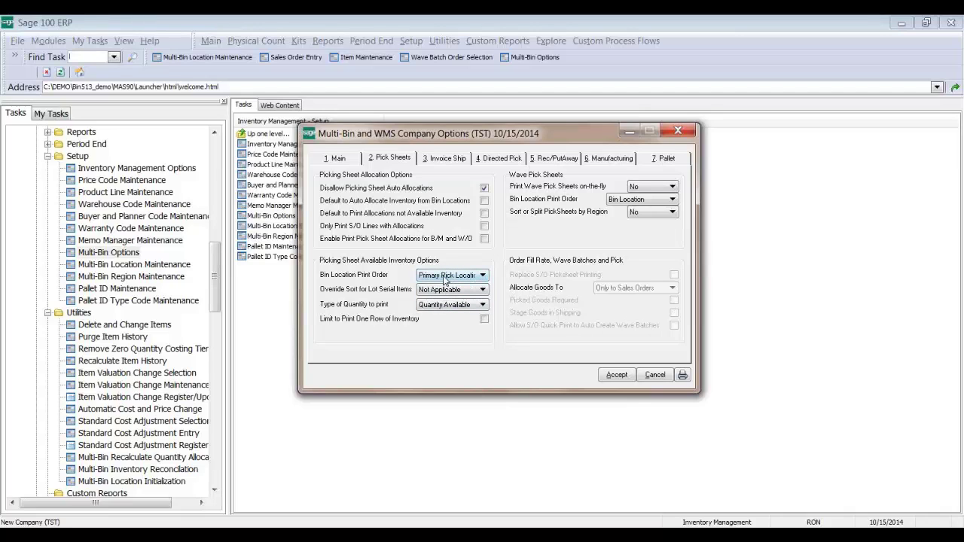
{"action": "left_click", "coordinate": [445, 277]}
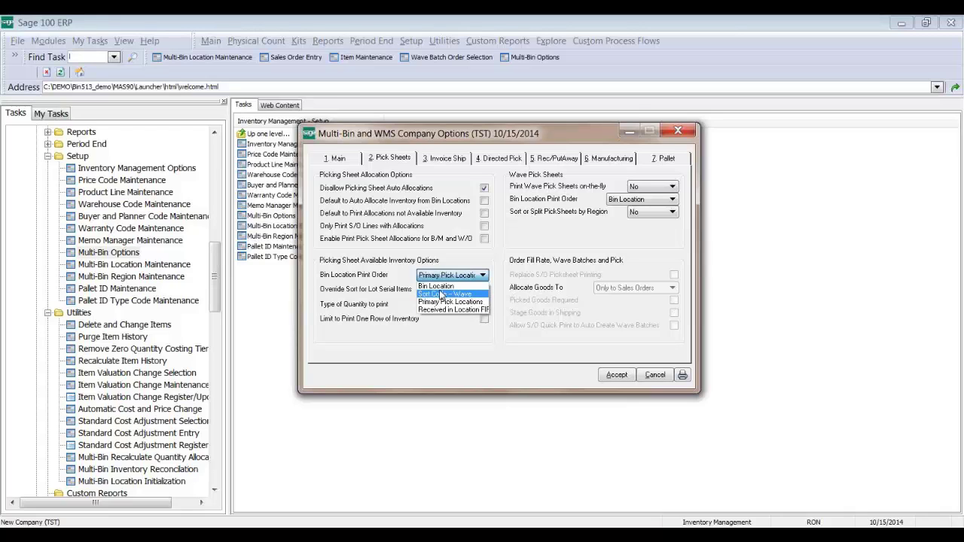
{"action": "key", "text": "Escape"}
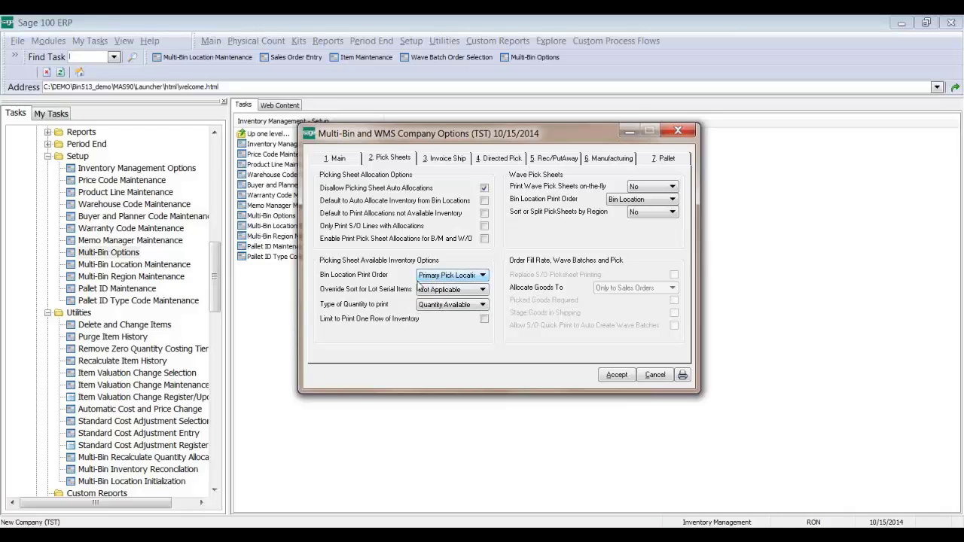
- Set Override Sort for Lot Serial Items to Lot Number and Bin Location Print Order to Received in Location FIFO
{"action": "left_click", "coordinate": [440, 291]}
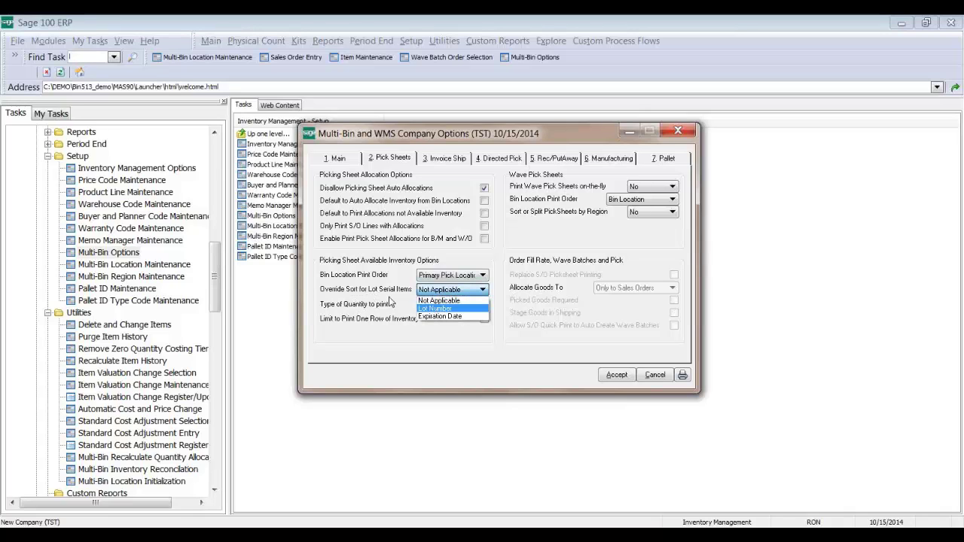
{"action": "left_click", "coordinate": [438, 308]}
{"action": "left_click", "coordinate": [442, 277]}
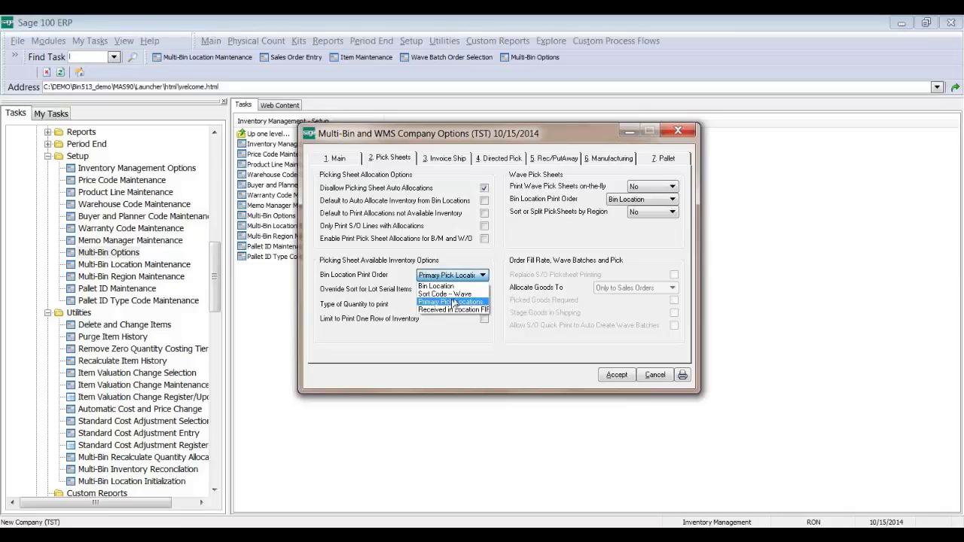
{"action": "left_click", "coordinate": [450, 314]}
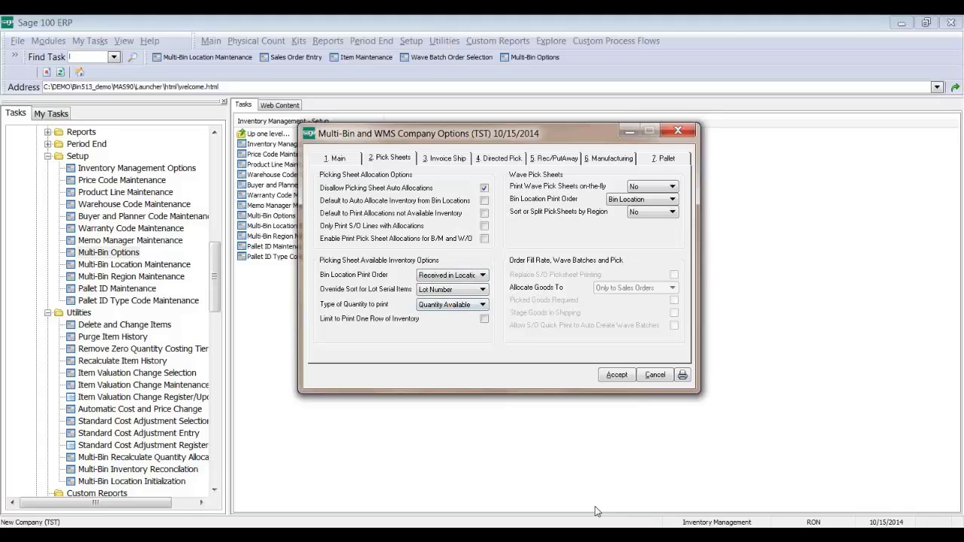
- View the RECEIVING bin in the open Multi-Bin Location Maintenance window and return to the main task window
{"action": "left_click", "coordinate": [580, 536]}
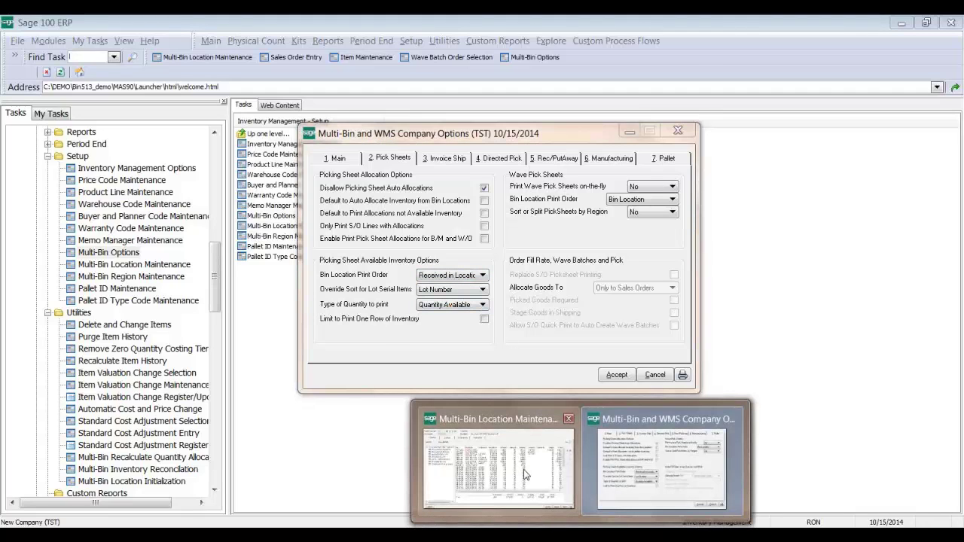
{"action": "left_click", "coordinate": [525, 475]}
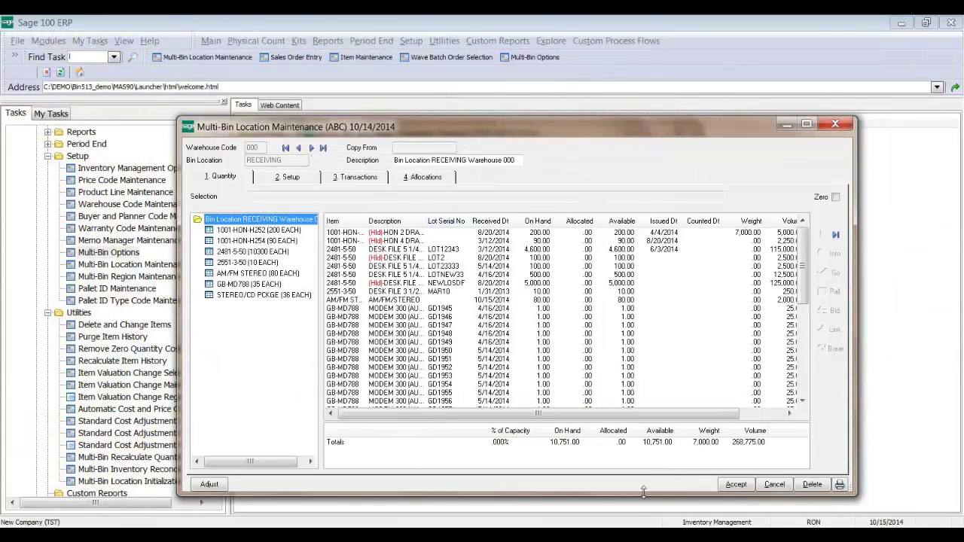
{"action": "left_click", "coordinate": [580, 536]}
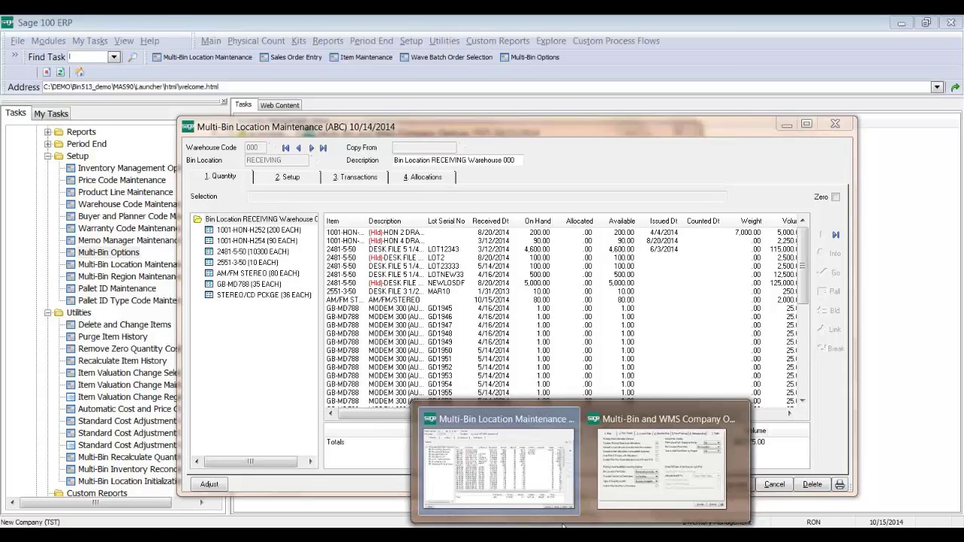
{"action": "left_click", "coordinate": [210, 36]}
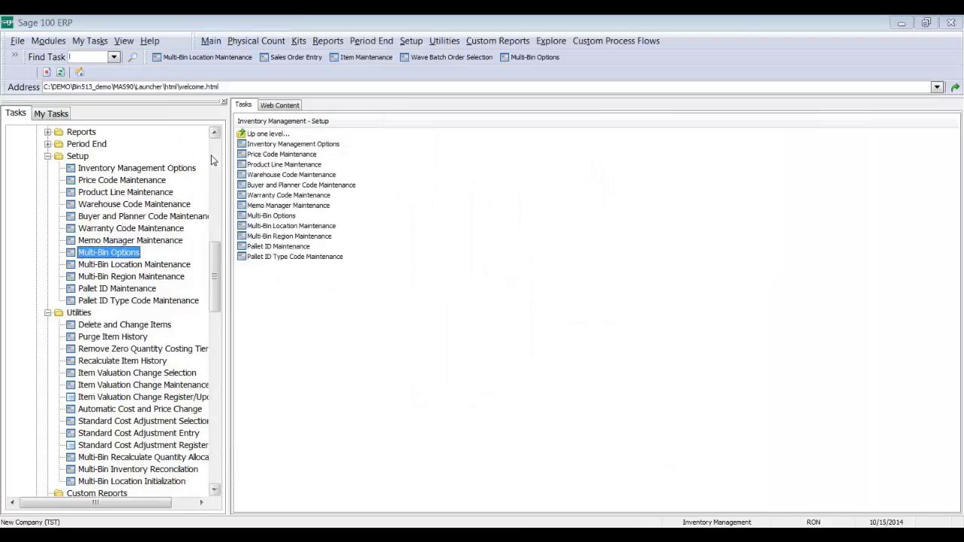
- Open Item Maintenance from the Inventory Management main tasks while company TST is active
{"action": "left_click", "coordinate": [215, 162]}
{"action": "double_click", "coordinate": [135, 241]}
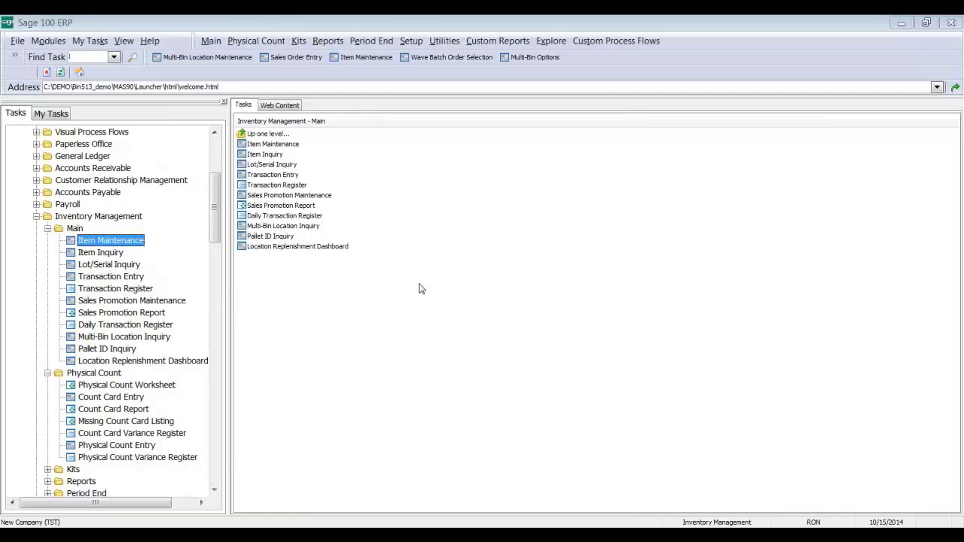
{"action": "left_click", "coordinate": [482, 211]}
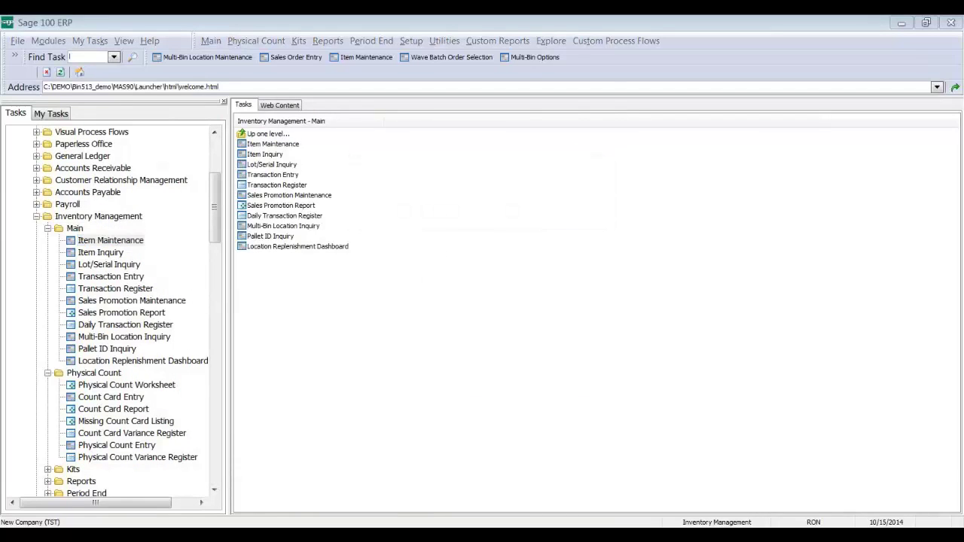
- Close the Multi-Bin and WMS Company Options window
{"action": "left_click", "coordinate": [663, 426]}
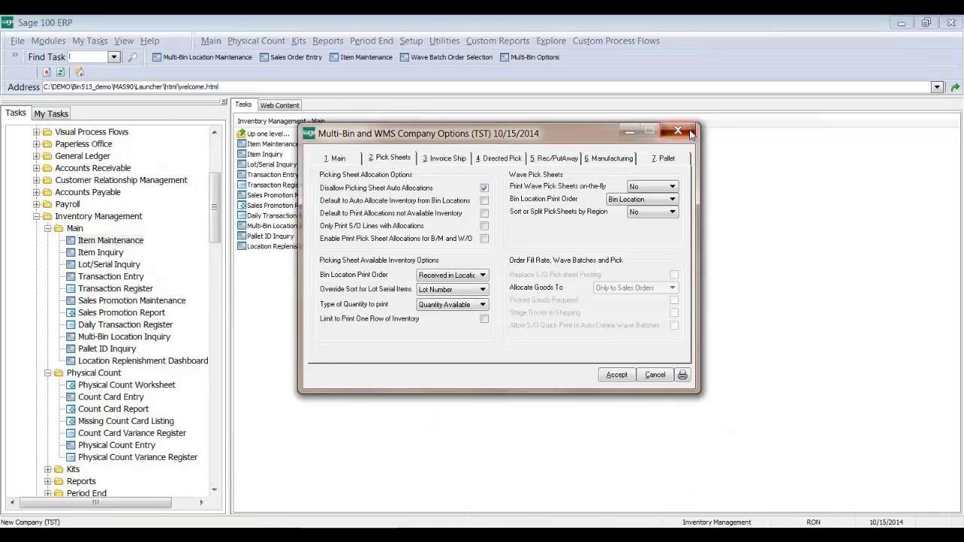
{"action": "left_click", "coordinate": [677, 131]}
{"action": "left_click", "coordinate": [490, 211]}
- Open item 1001-HON-H252 in Item Maintenance and select the E-300-10 primary bin in its multi-bin location list
{"action": "left_click", "coordinate": [283, 147]}
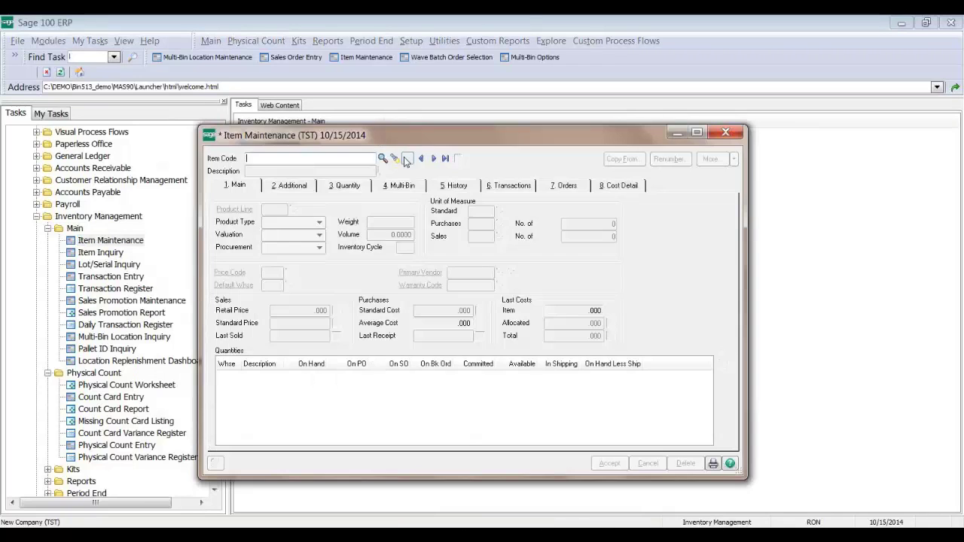
{"action": "left_click", "coordinate": [408, 158]}
{"action": "left_click", "coordinate": [401, 185]}
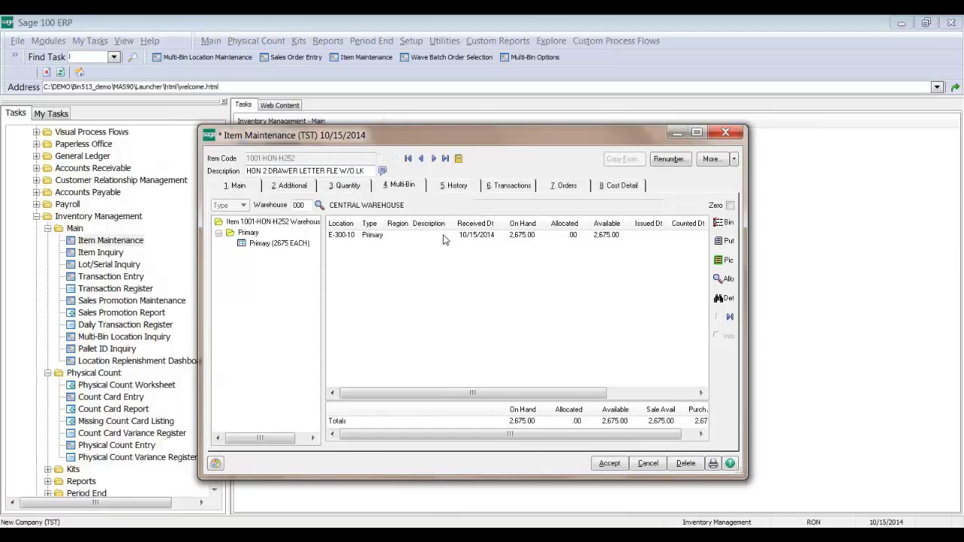
{"action": "left_click", "coordinate": [479, 235]}
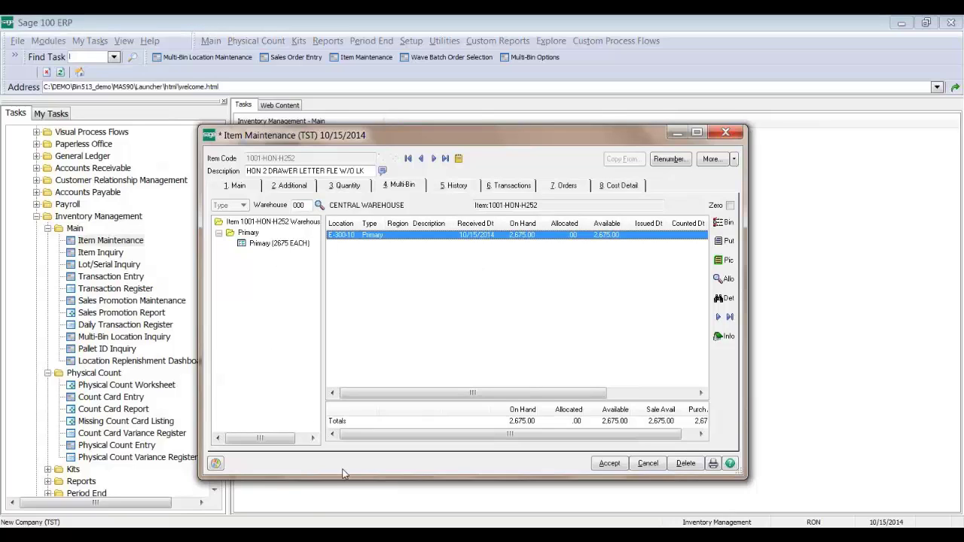
- Open the Multi-Bin company options and enable "Received Date is set from Rec and FG Staging"
{"action": "key", "text": "Escape"}
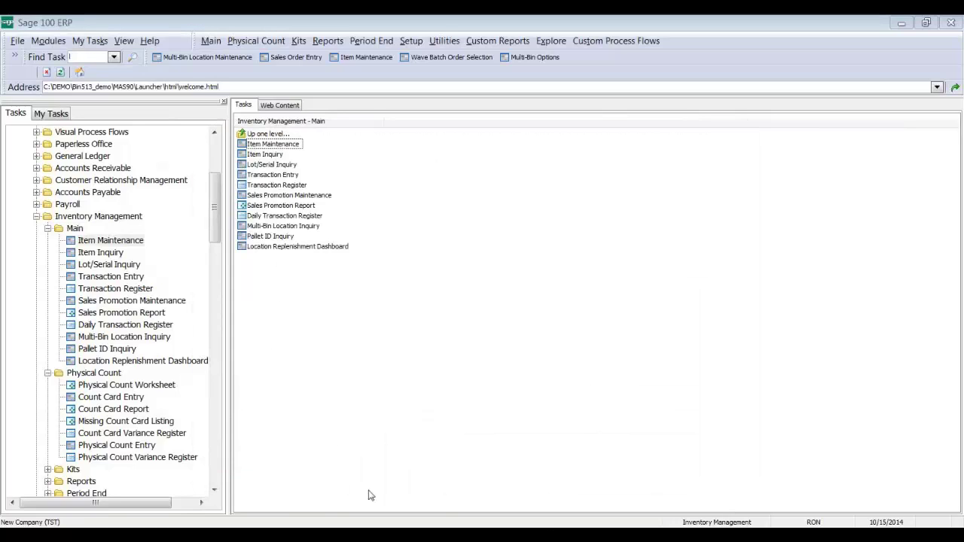
{"action": "left_click", "coordinate": [215, 471]}
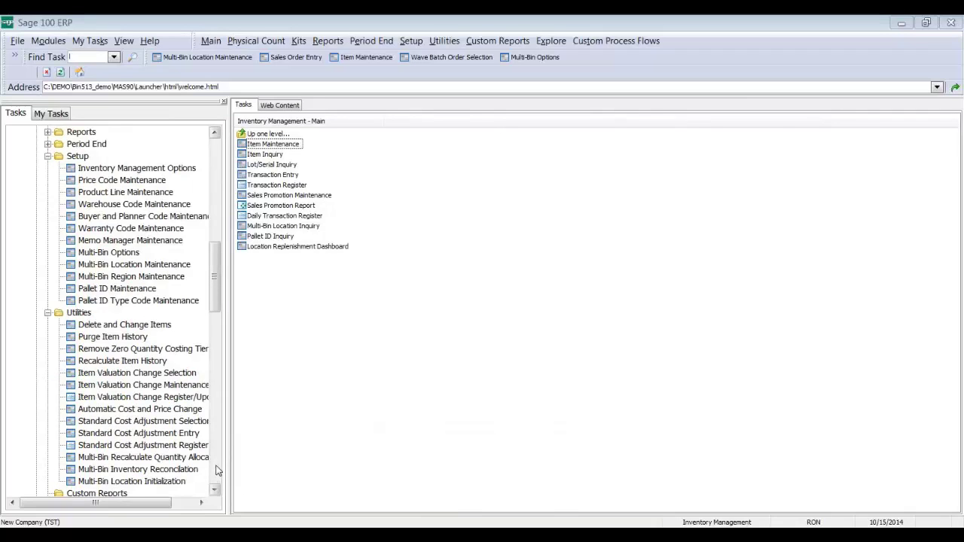
{"action": "left_click", "coordinate": [97, 254]}
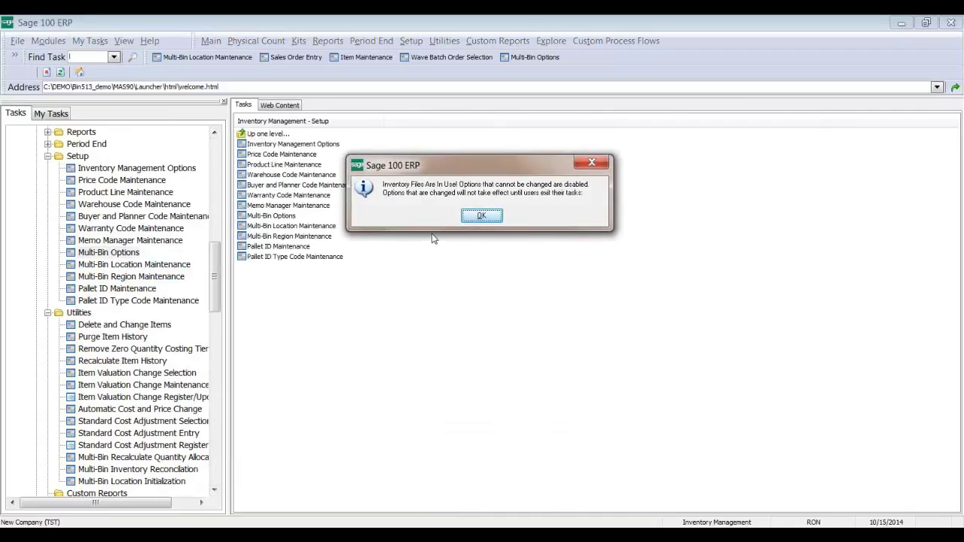
{"action": "left_click", "coordinate": [481, 215]}
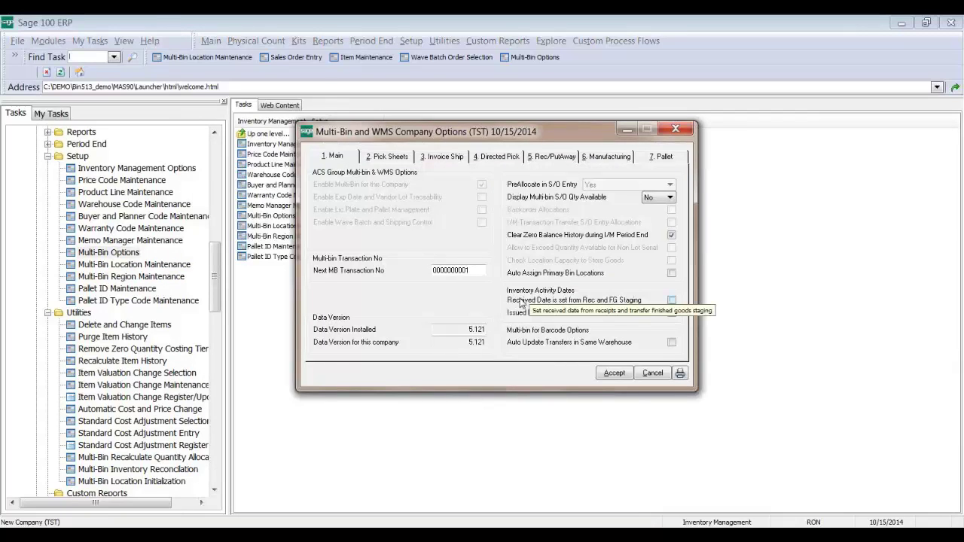
{"action": "left_click", "coordinate": [519, 301]}
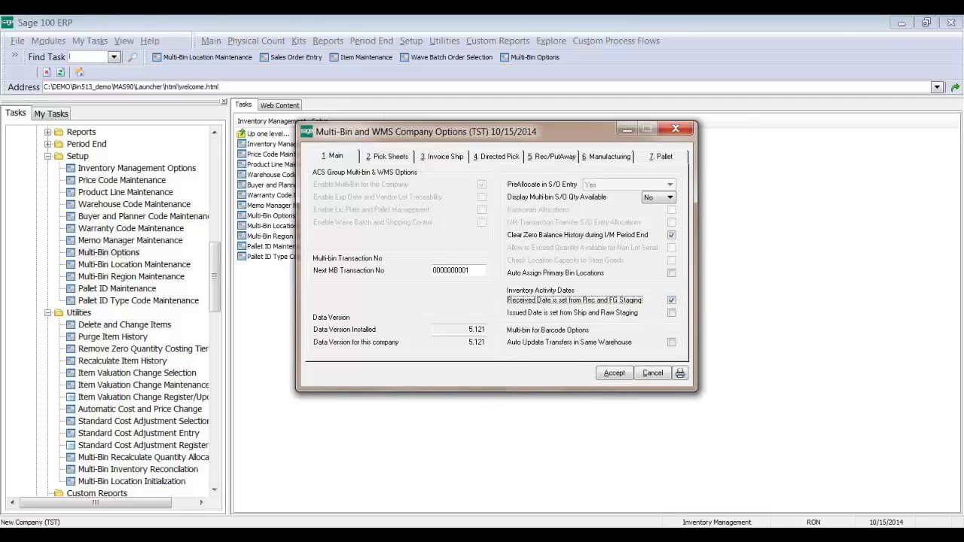
- Return to Item Maintenance and transfer 100 units of 1001-HON-H252 from bin E-300-10 to bin A-100-10
{"action": "left_click", "coordinate": [583, 482]}
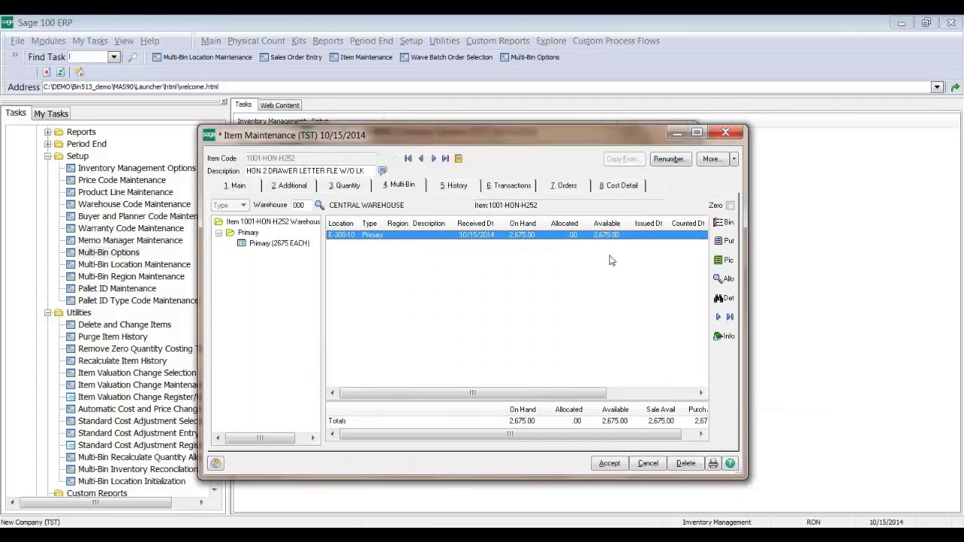
{"action": "left_click", "coordinate": [719, 333]}
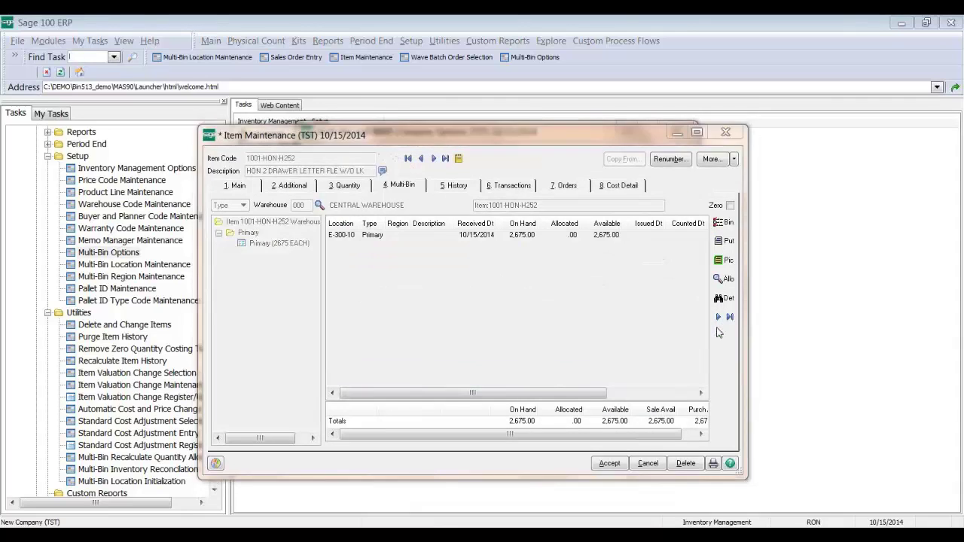
{"action": "type", "text": "100"}
{"action": "key", "text": "Tab"}
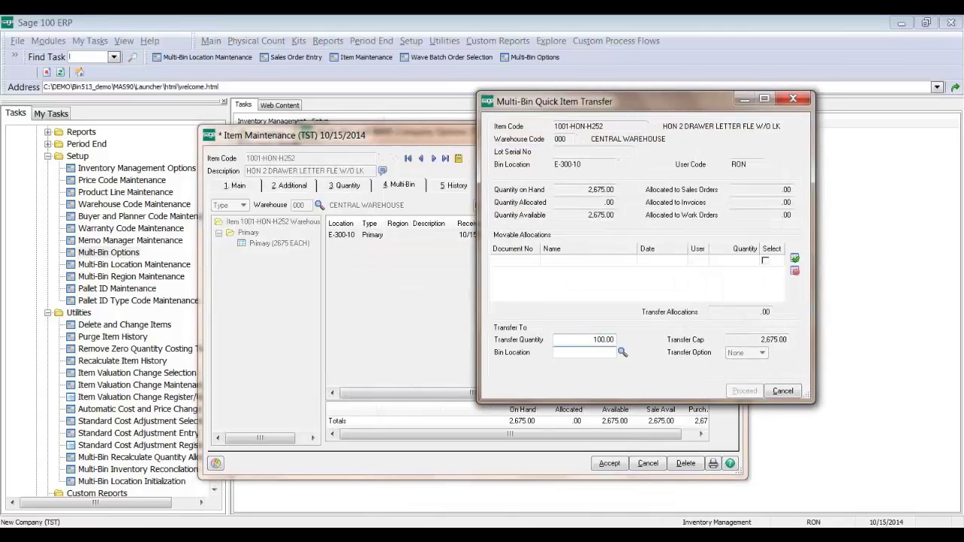
{"action": "left_click", "coordinate": [622, 352]}
{"action": "double_click", "coordinate": [354, 133]}
{"action": "left_click", "coordinate": [744, 391]}
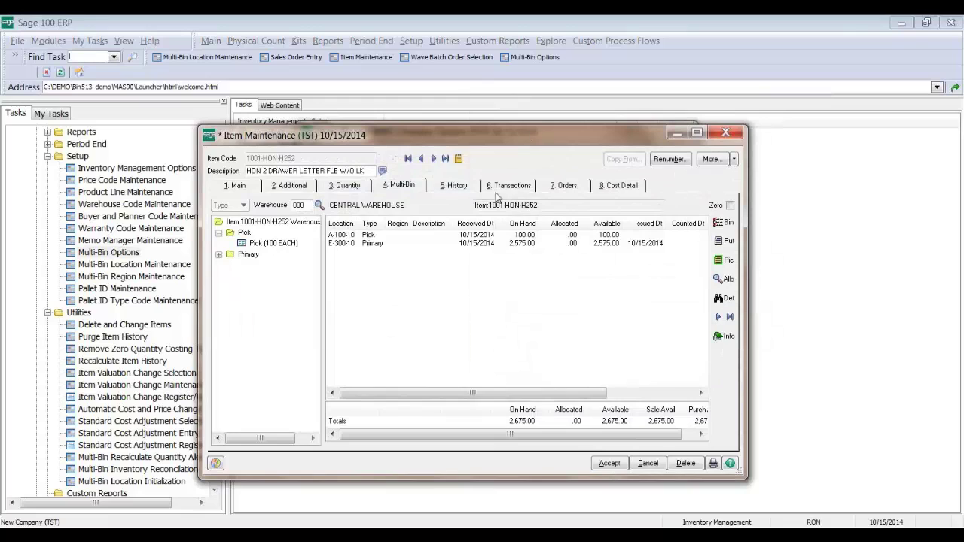
- Set the last received date of bin E-300-10 to 1/1/2014 in its location detail and accept the change
{"action": "left_click", "coordinate": [479, 245]}
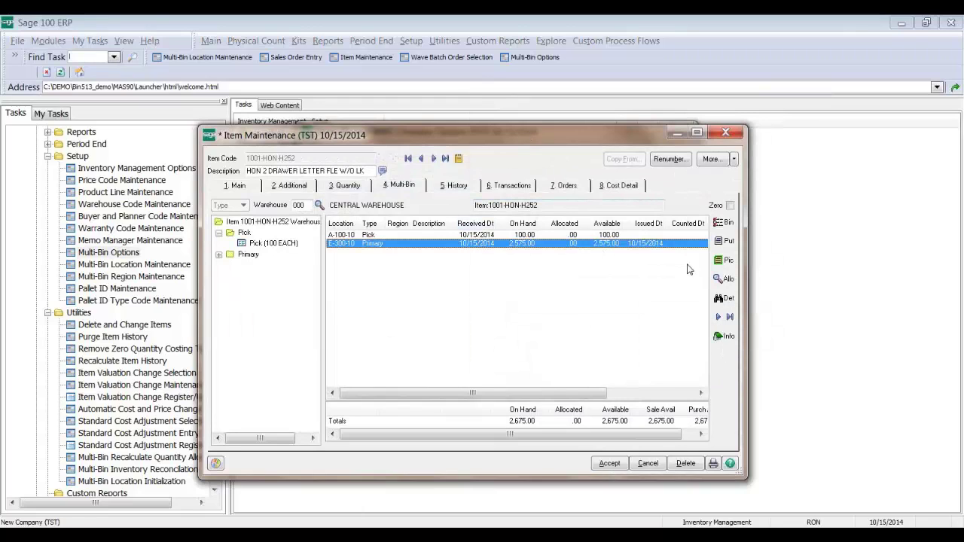
{"action": "left_click", "coordinate": [728, 338]}
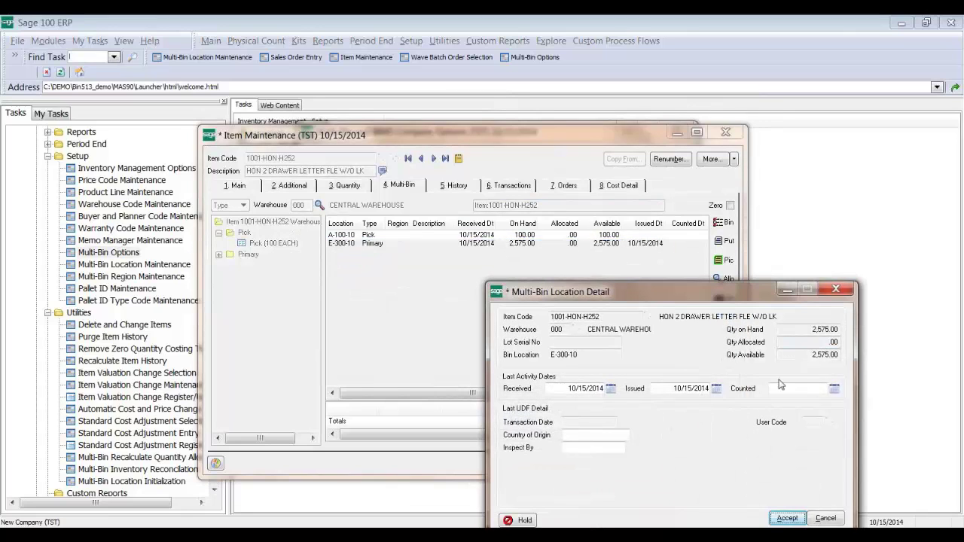
{"action": "left_click", "coordinate": [584, 386]}
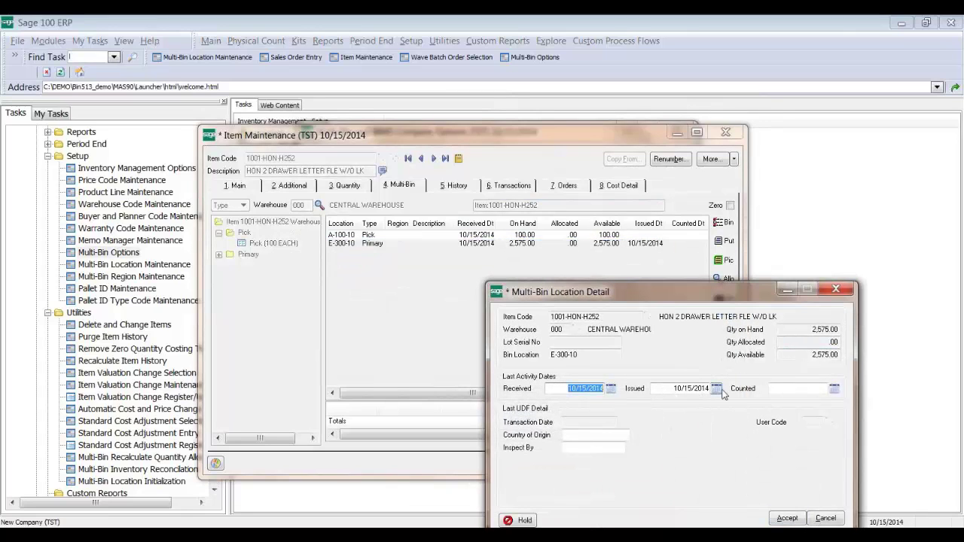
{"action": "type", "text": "01"}
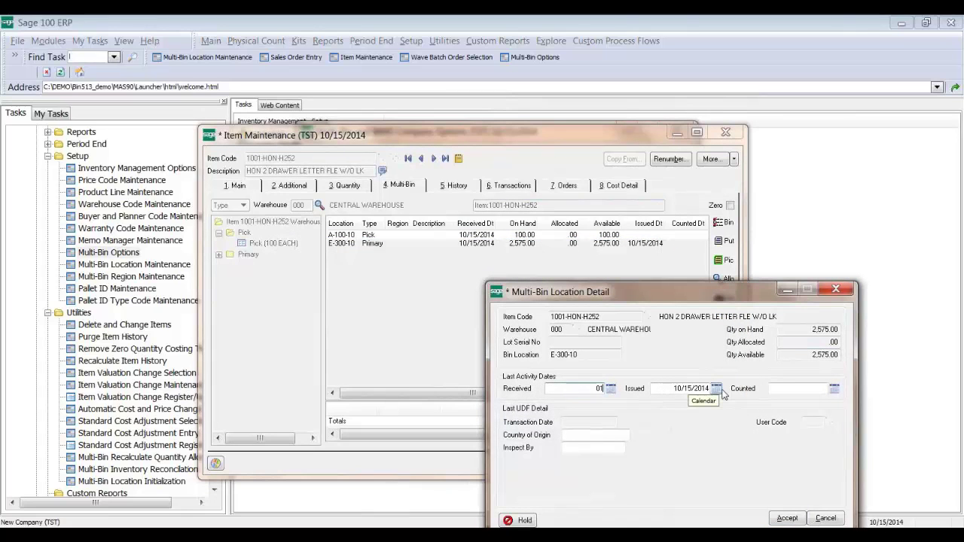
{"action": "type", "text": "0114"}
{"action": "key", "text": "Tab"}
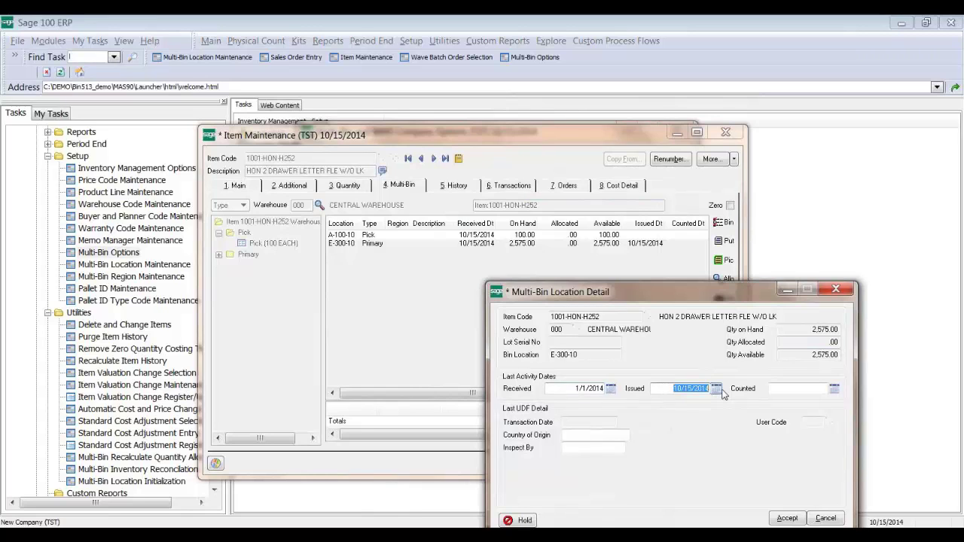
{"action": "left_click_drag", "start_coordinate": [690, 287], "coordinate": [686, 156]}
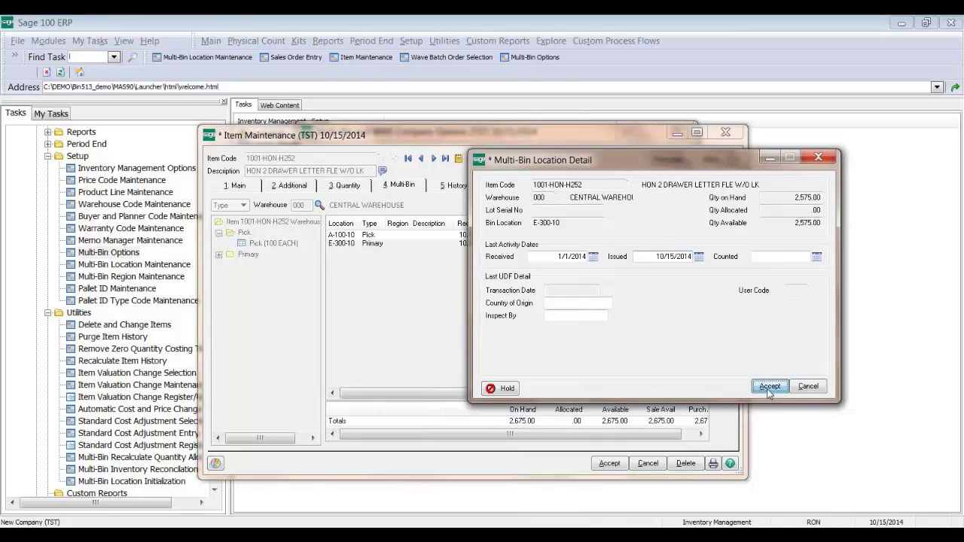
{"action": "left_click", "coordinate": [787, 387]}
- Transfer 100 units from bin E-300-10 to bin A-200-70 with a Quick Item Transfer
{"action": "left_click", "coordinate": [514, 248]}
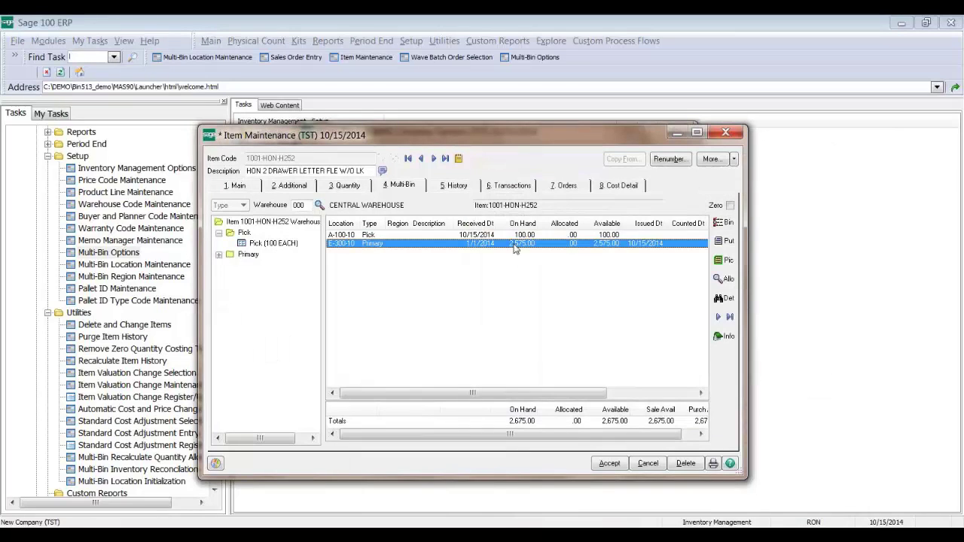
{"action": "left_click", "coordinate": [717, 318]}
{"action": "type", "text": "100"}
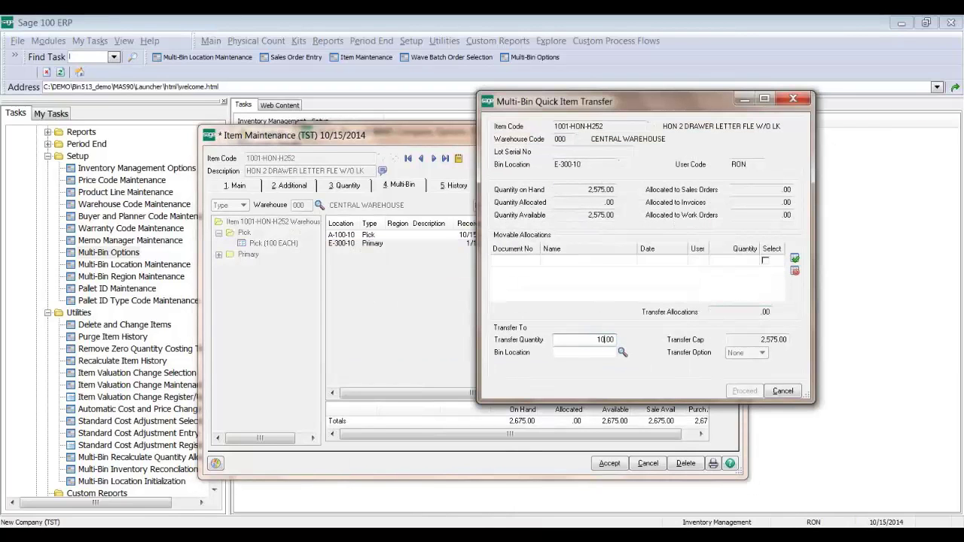
{"action": "key", "text": "Tab"}
{"action": "key", "text": "F2"}
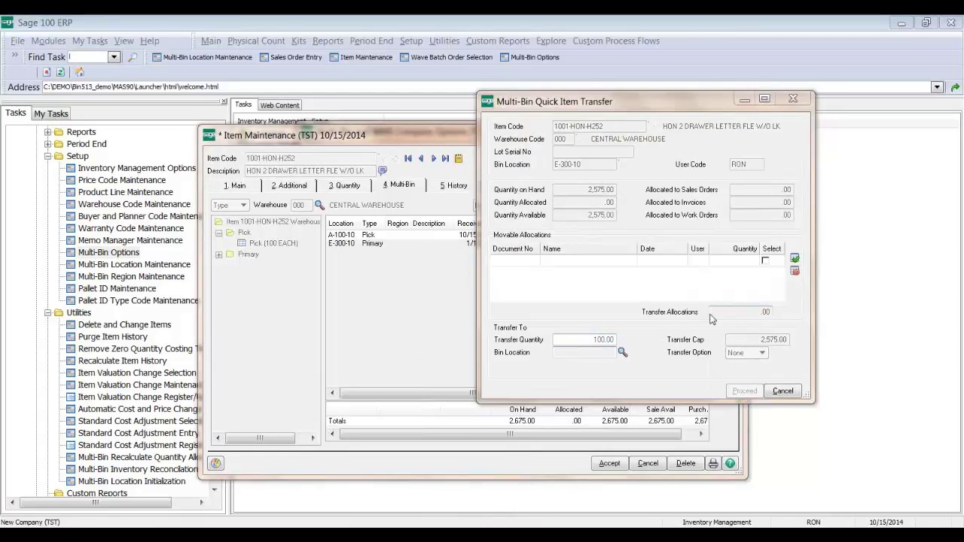
{"action": "key", "text": "Return"}
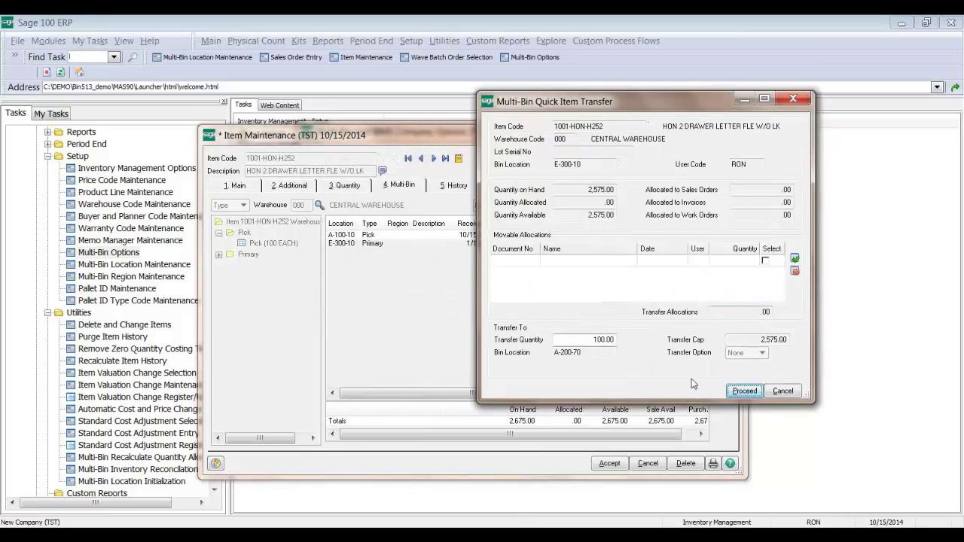
{"action": "left_click", "coordinate": [744, 390]}
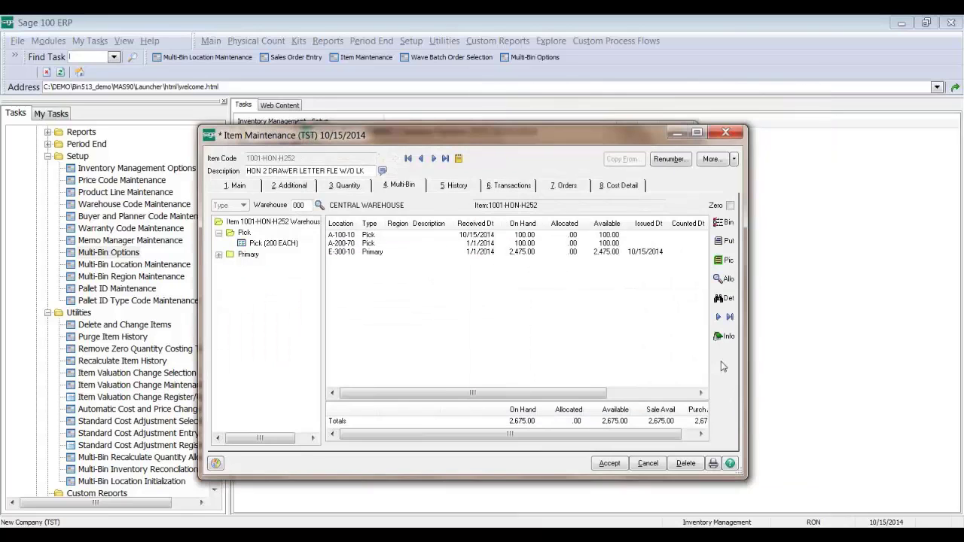
- Select the E-300-10 row to examine its activity dates and preview the Multi-Bin and WMS Company Options window
{"action": "left_click", "coordinate": [491, 252]}
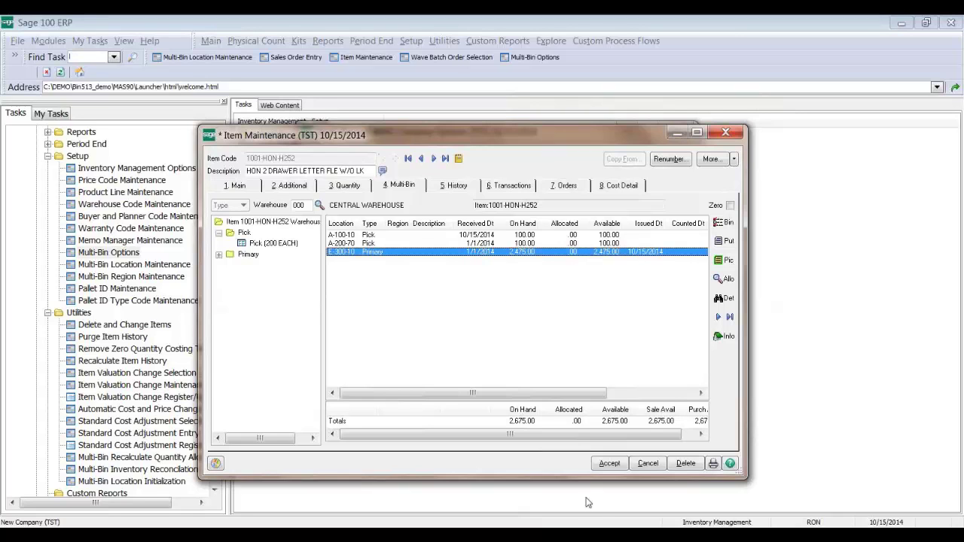
{"action": "left_click", "coordinate": [591, 536]}
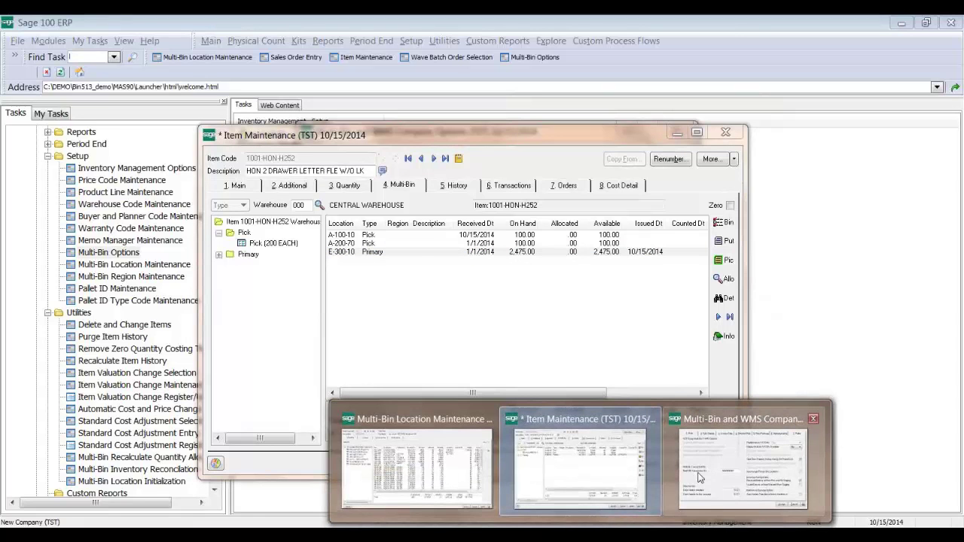
{"action": "mouse_move", "coordinate": [698, 477]}
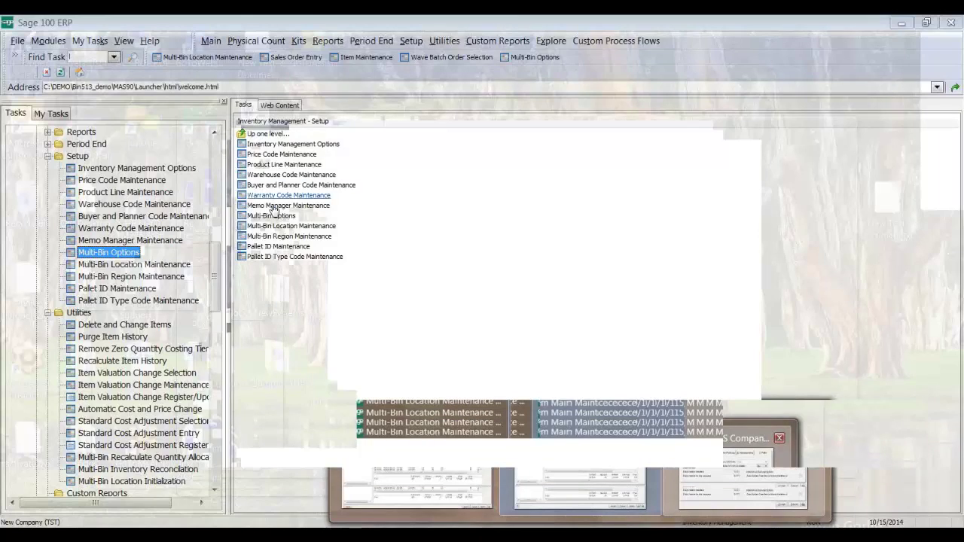
- Examine the stage bin locations in warehouse 000's Multi-Bin options, and return to the Multi-Bin and WMS Company Options window
{"action": "left_click", "coordinate": [265, 176]}
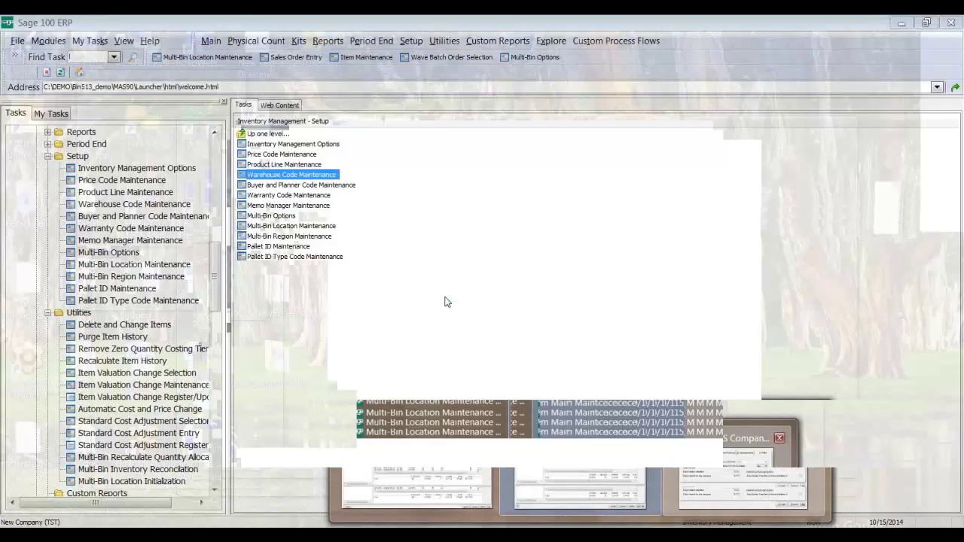
{"action": "left_click", "coordinate": [458, 146]}
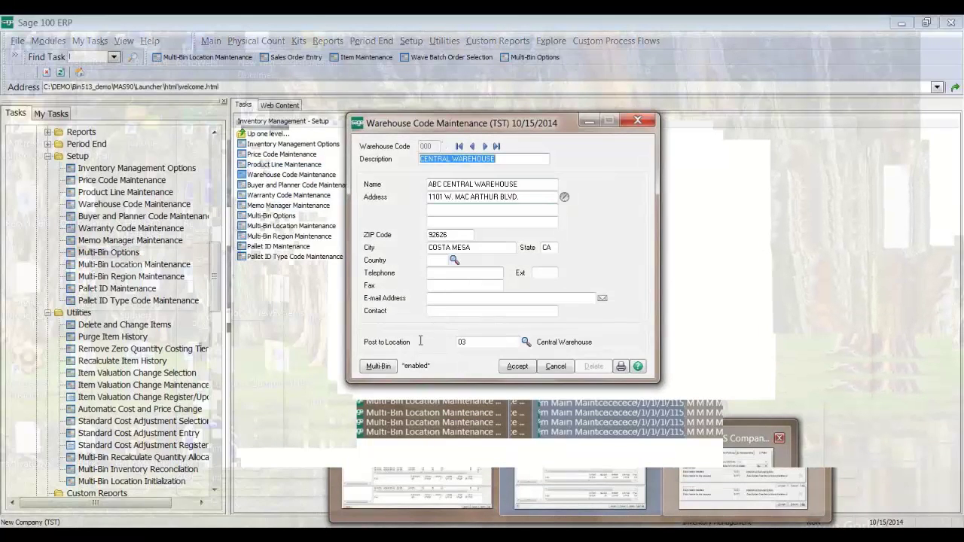
{"action": "left_click", "coordinate": [378, 366]}
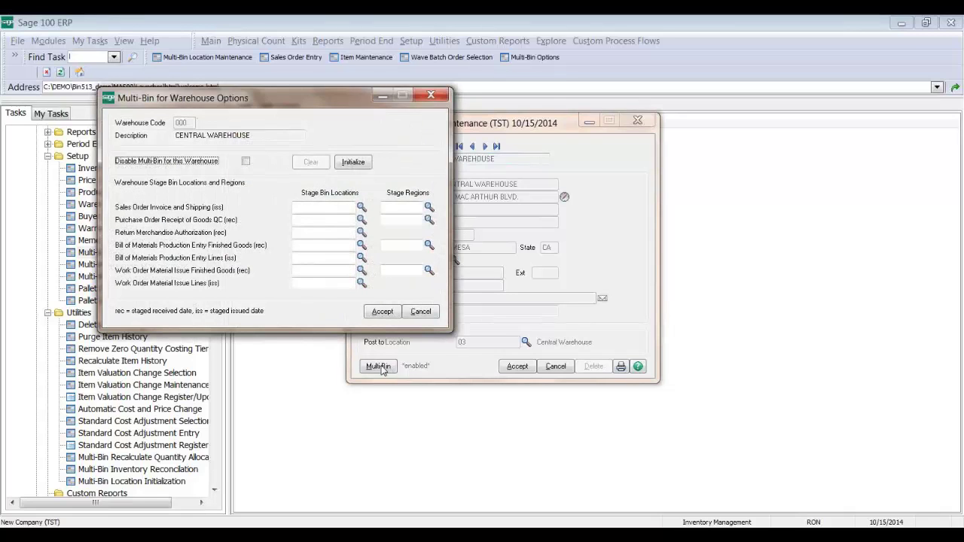
{"action": "left_click", "coordinate": [317, 220]}
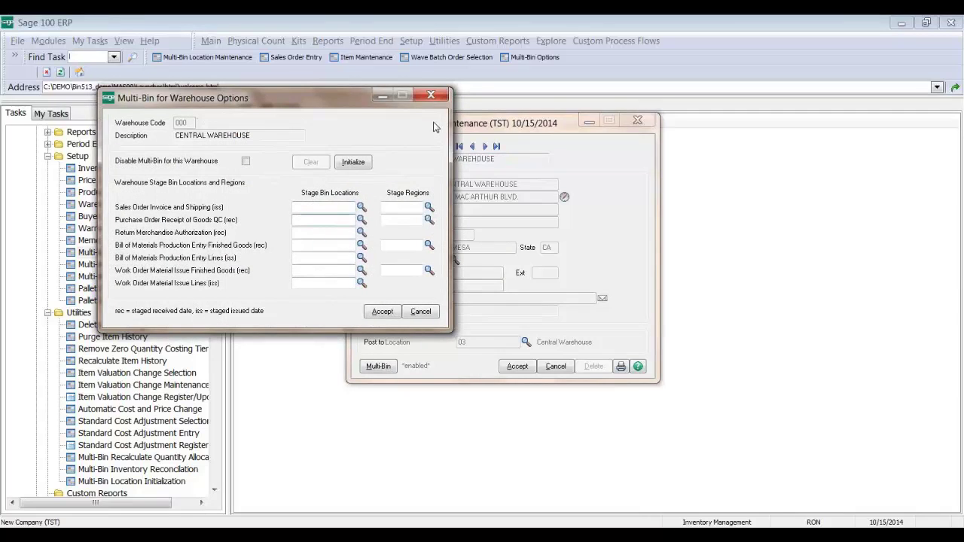
{"action": "left_click", "coordinate": [431, 95]}
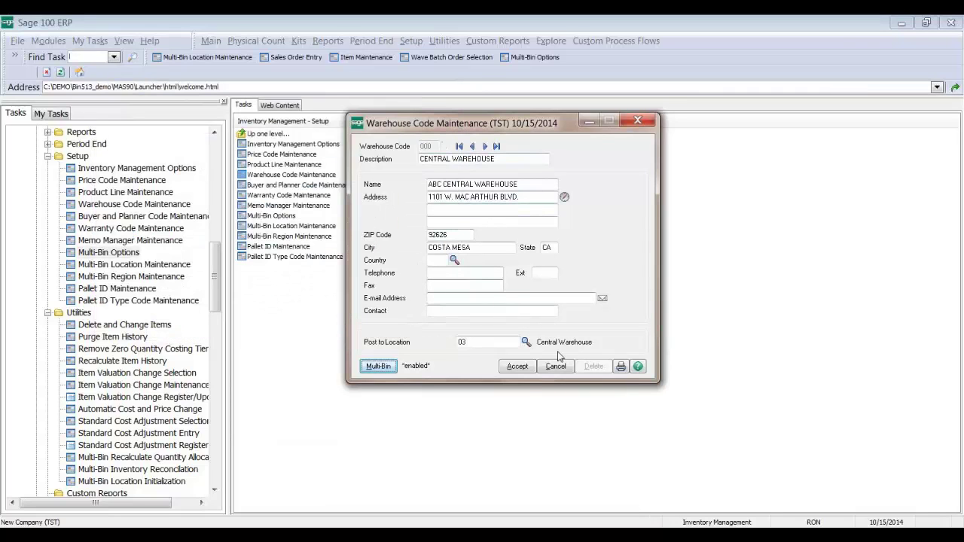
{"action": "left_click", "coordinate": [637, 122]}
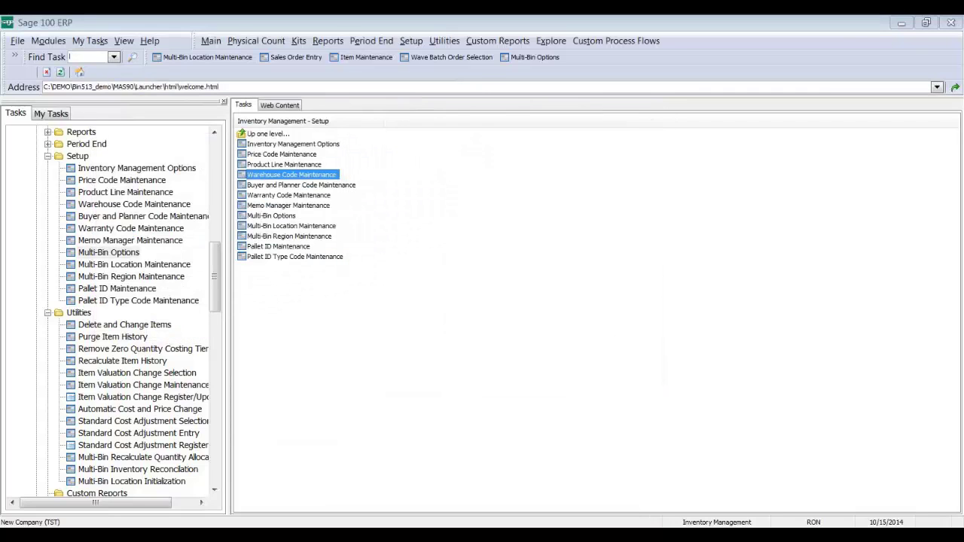
{"action": "left_click", "coordinate": [580, 535]}
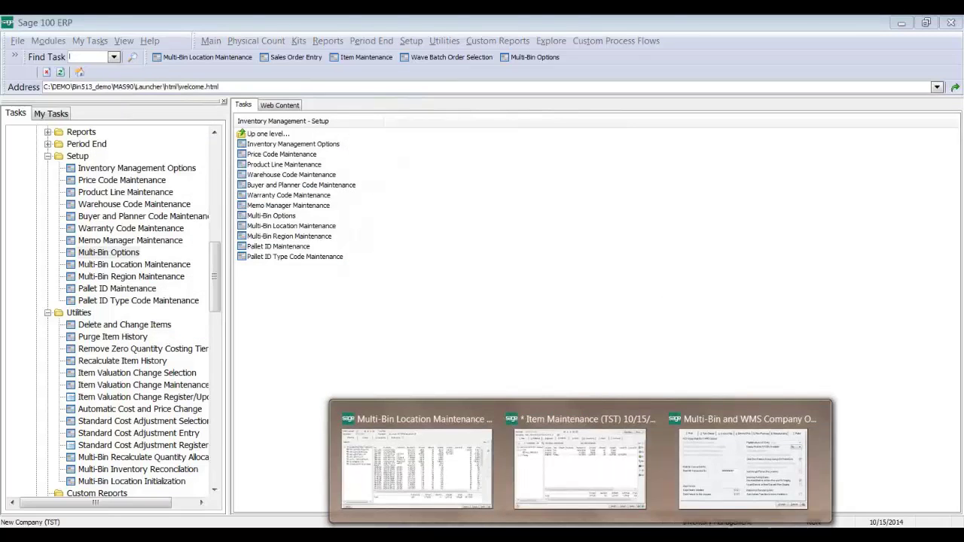
{"action": "left_click", "coordinate": [693, 490]}
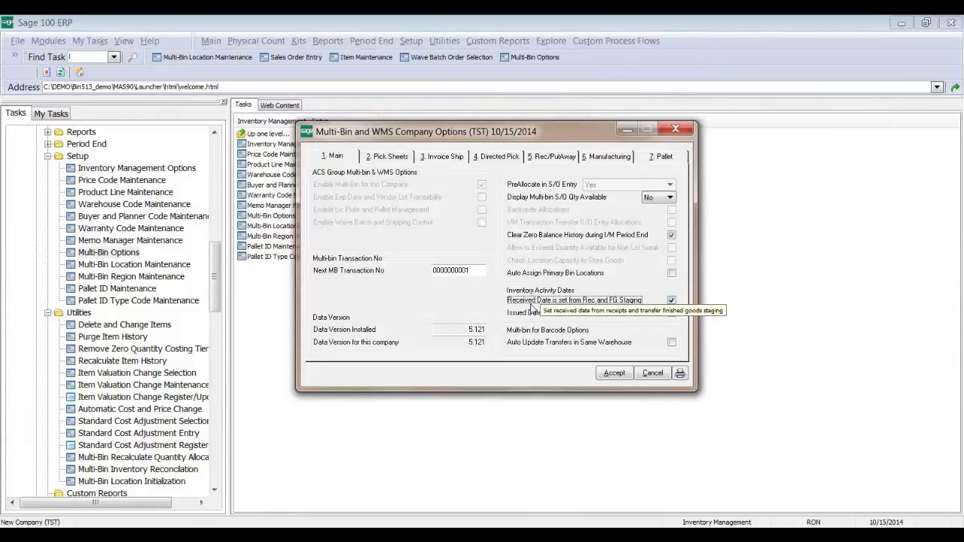
- Set the picking sheet's available-inventory Bin Location Print Order to Received in Location FIFO
{"action": "left_click", "coordinate": [391, 157]}
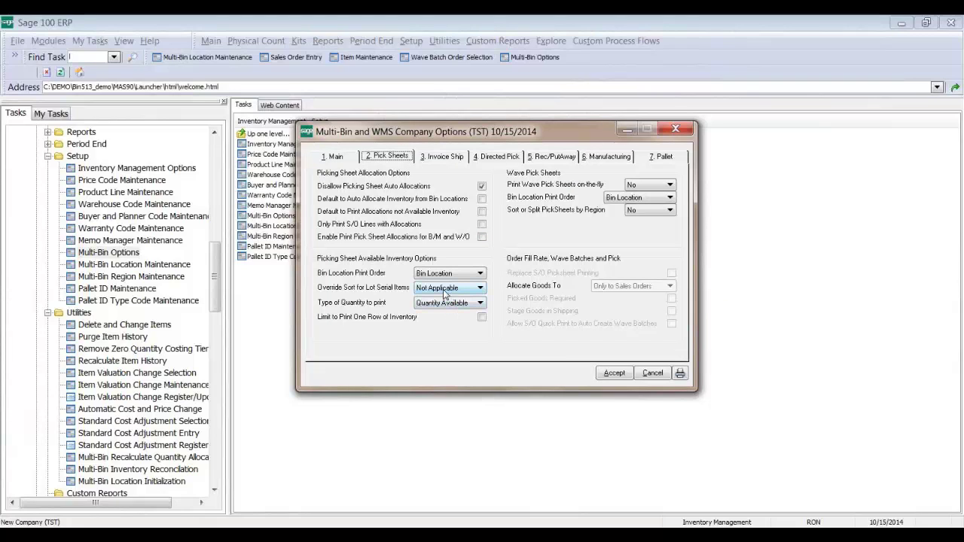
{"action": "left_click", "coordinate": [448, 288]}
{"action": "left_click", "coordinate": [449, 274]}
{"action": "left_click", "coordinate": [450, 274]}
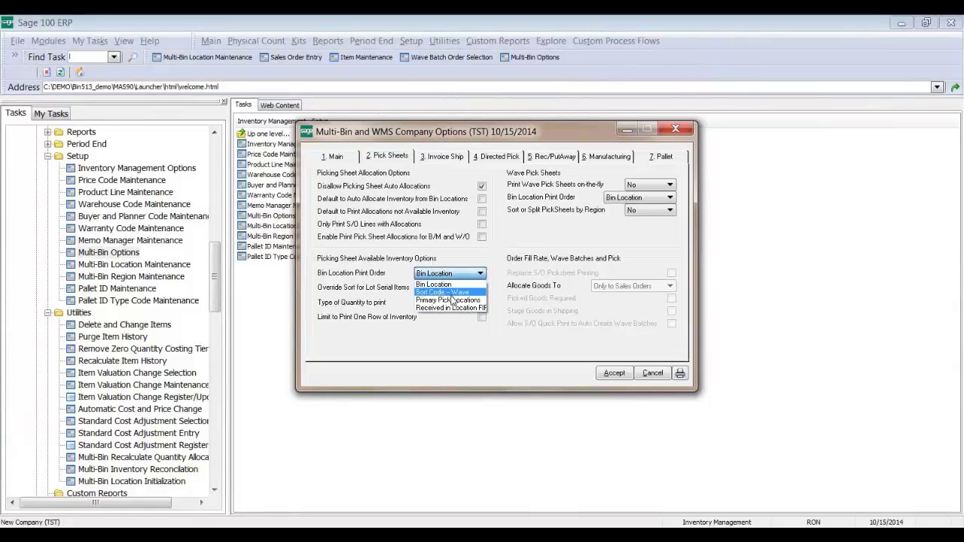
{"action": "left_click", "coordinate": [449, 309]}
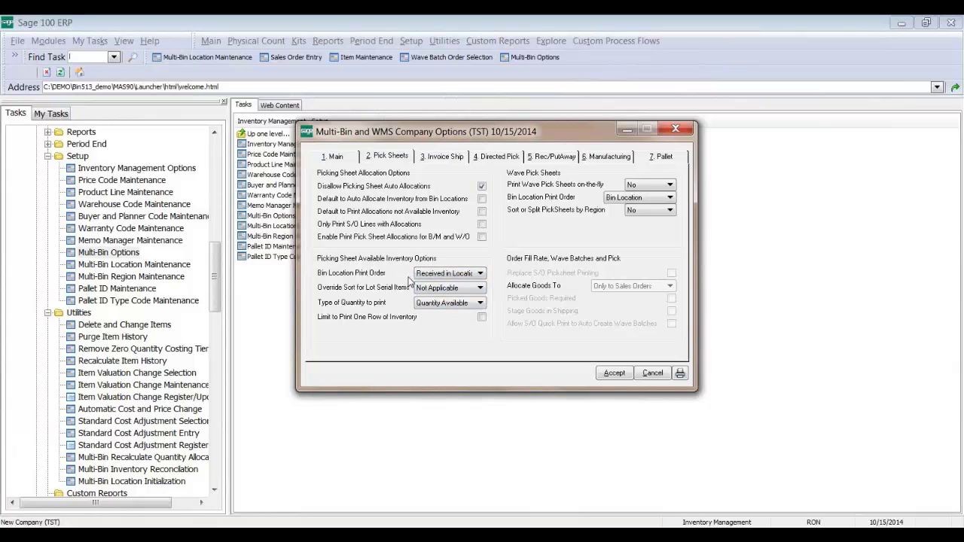
- Set the Directed Pick allocation rule for non lot serial items to Received in Location FIFO
{"action": "left_click", "coordinate": [502, 155]}
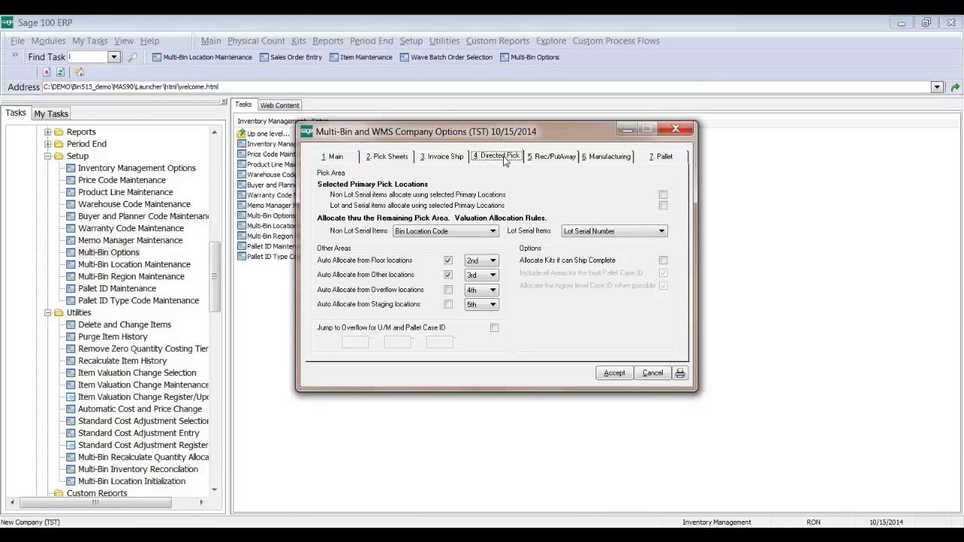
{"action": "left_click", "coordinate": [445, 232]}
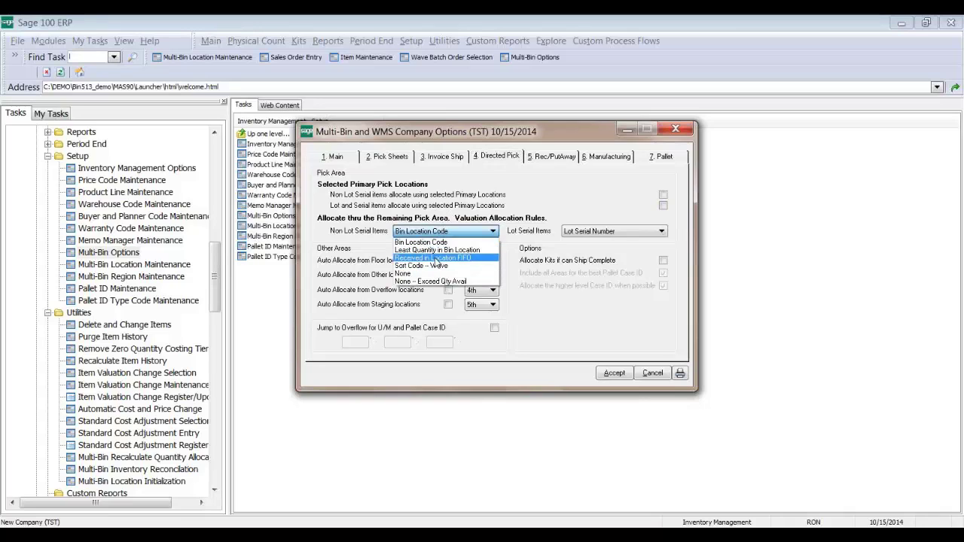
{"action": "left_click", "coordinate": [435, 258]}
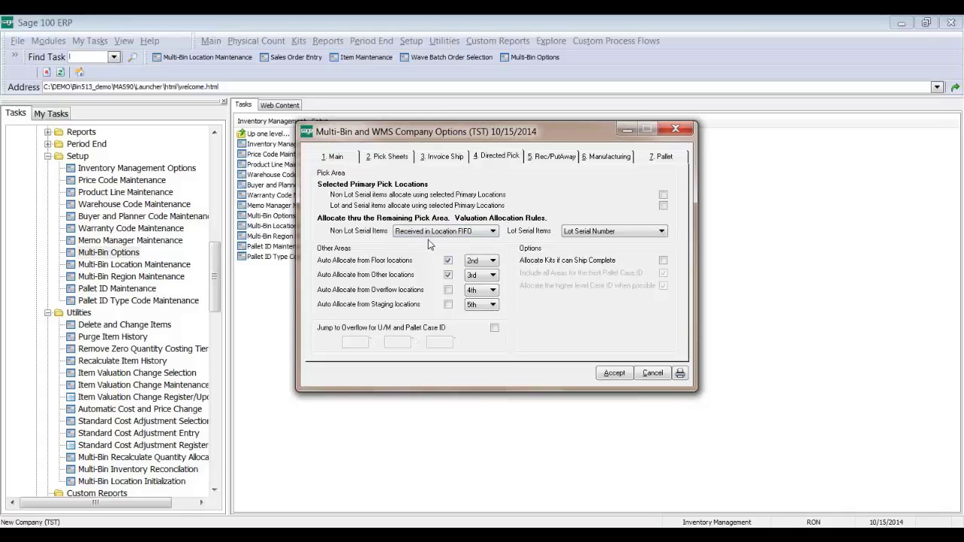
- Examine the Manufacturing allocation choices for non lot serial raw materials without changing the selection
{"action": "left_click", "coordinate": [583, 161]}
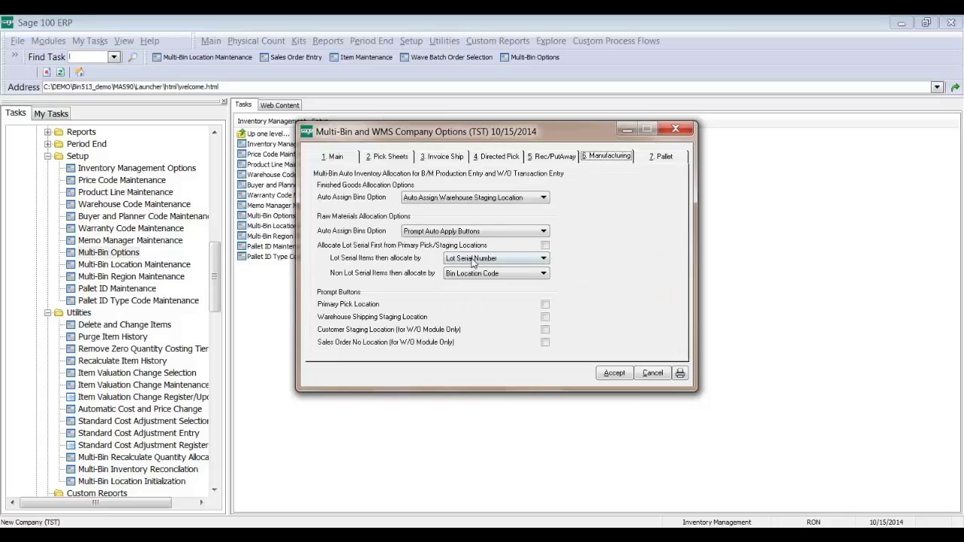
{"action": "left_click", "coordinate": [512, 275]}
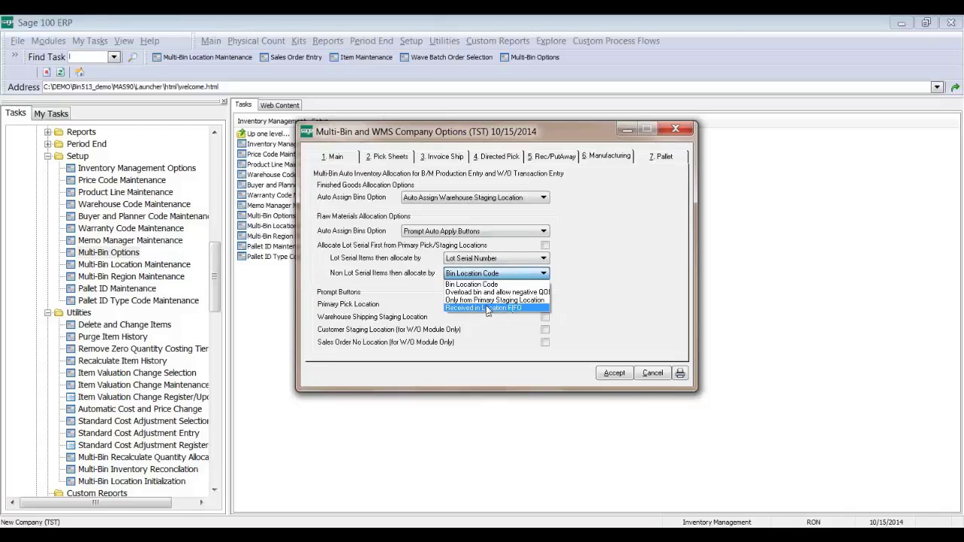
{"action": "left_click", "coordinate": [636, 241]}
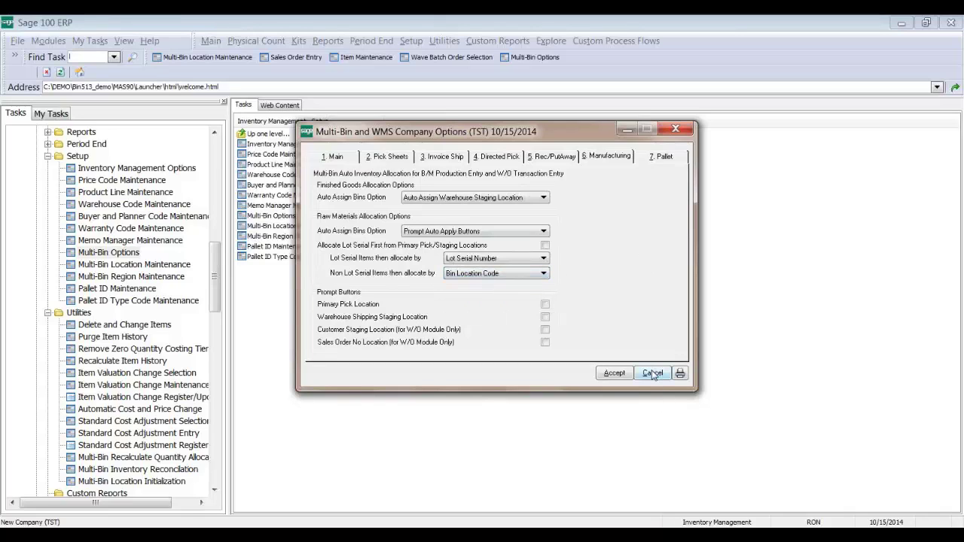
- Review the pick areas in the DistMfgWarehouse.pdf layout, and accept the Multi-Bin company options
{"action": "left_click", "coordinate": [387, 157]}
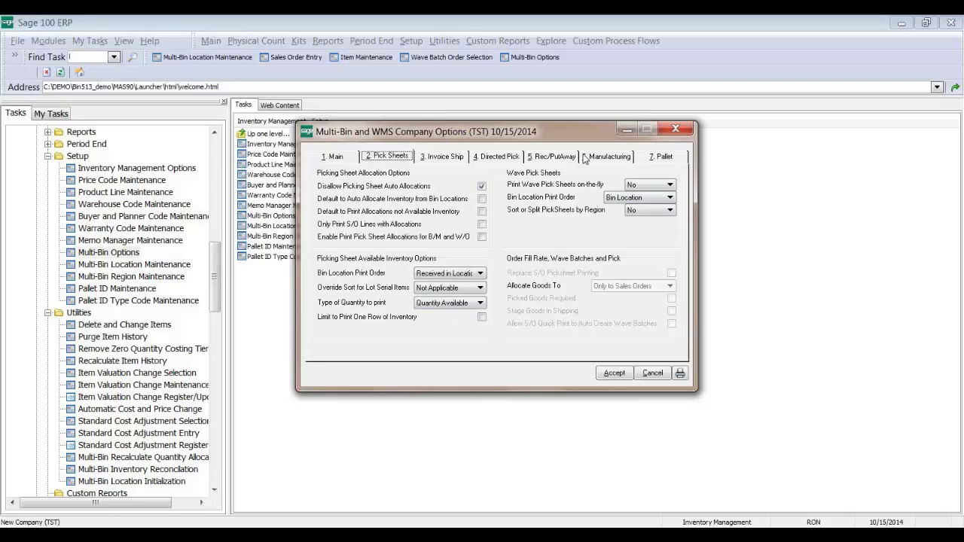
{"action": "left_click", "coordinate": [497, 534]}
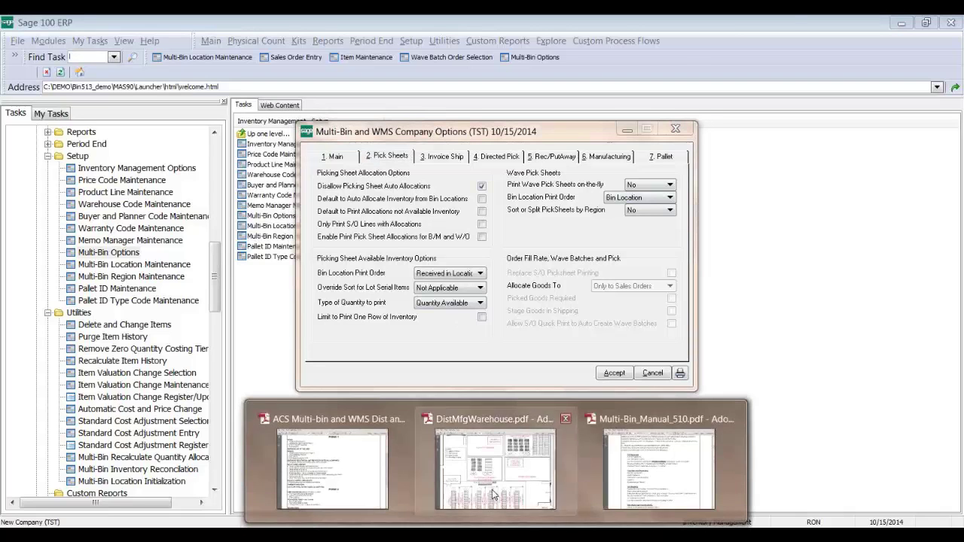
{"action": "left_click", "coordinate": [495, 467]}
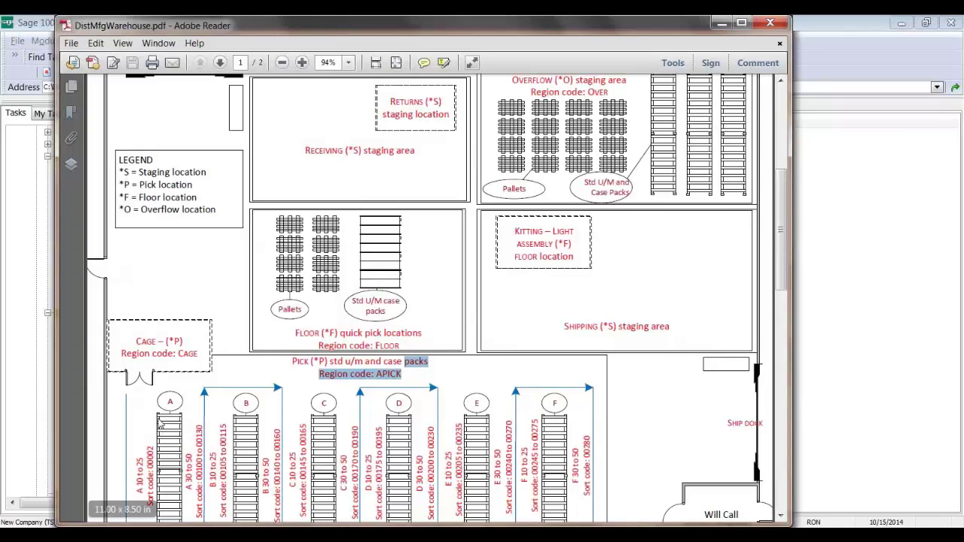
{"action": "left_click", "coordinate": [722, 23]}
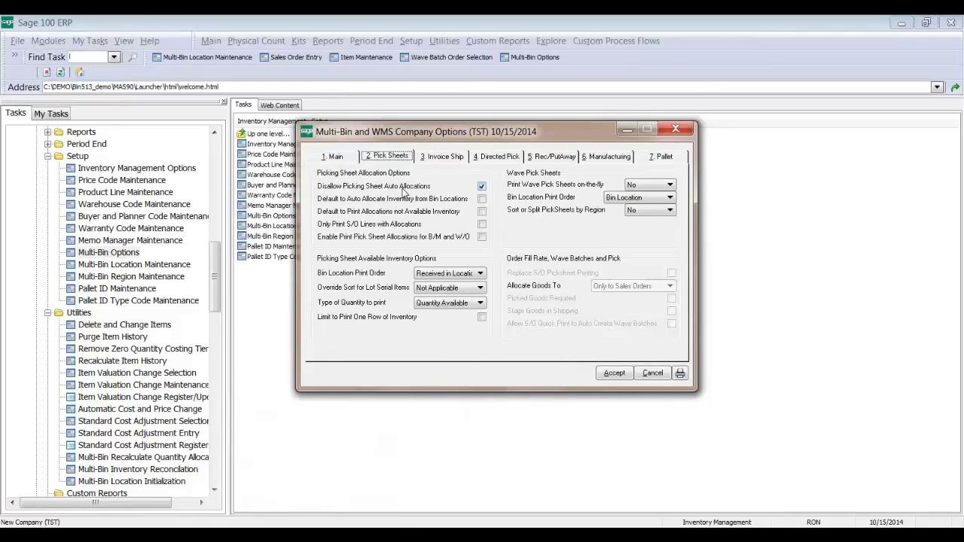
{"action": "left_click", "coordinate": [613, 373]}
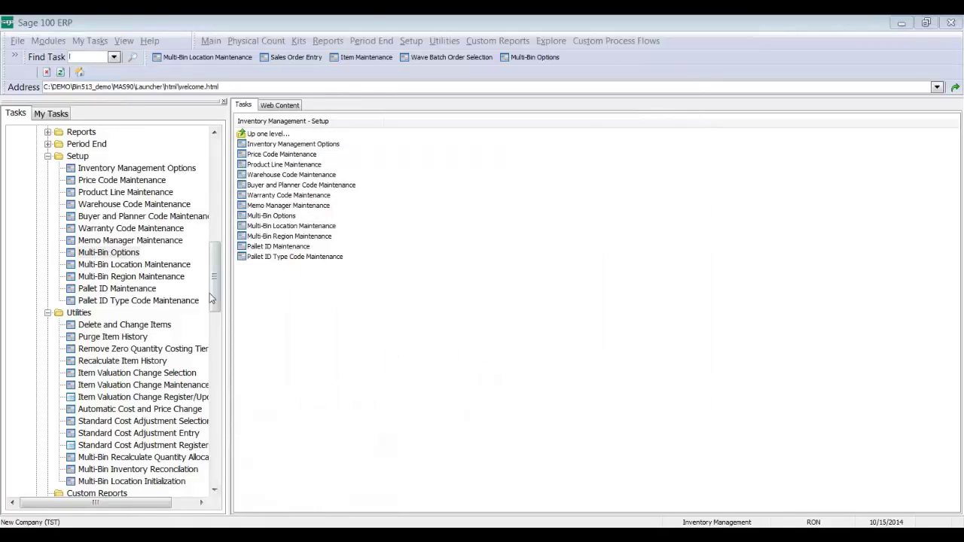
- Open Sales Order Entry, go to the last order on file and show its lines
{"action": "left_click_drag", "start_coordinate": [212, 300], "coordinate": [214, 362]}
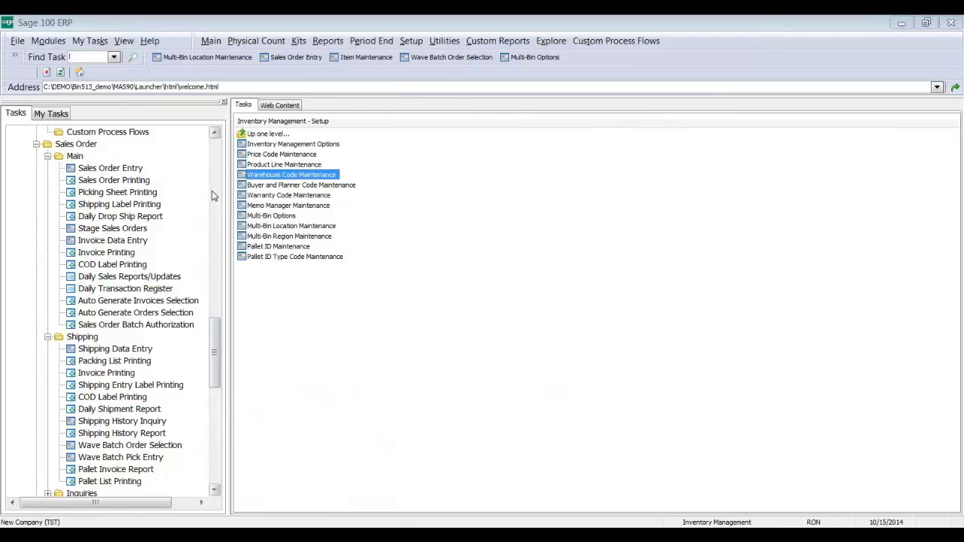
{"action": "left_click", "coordinate": [110, 171]}
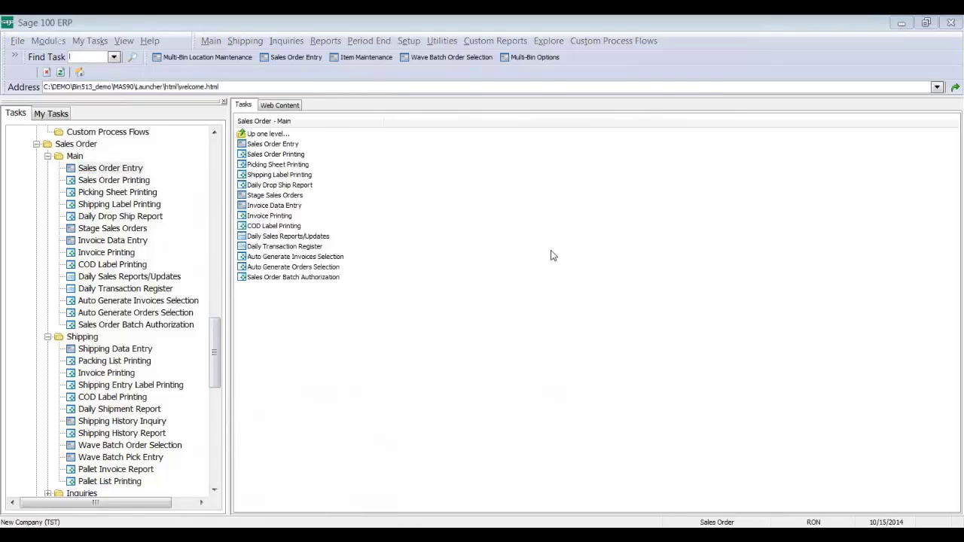
{"action": "left_click", "coordinate": [400, 133]}
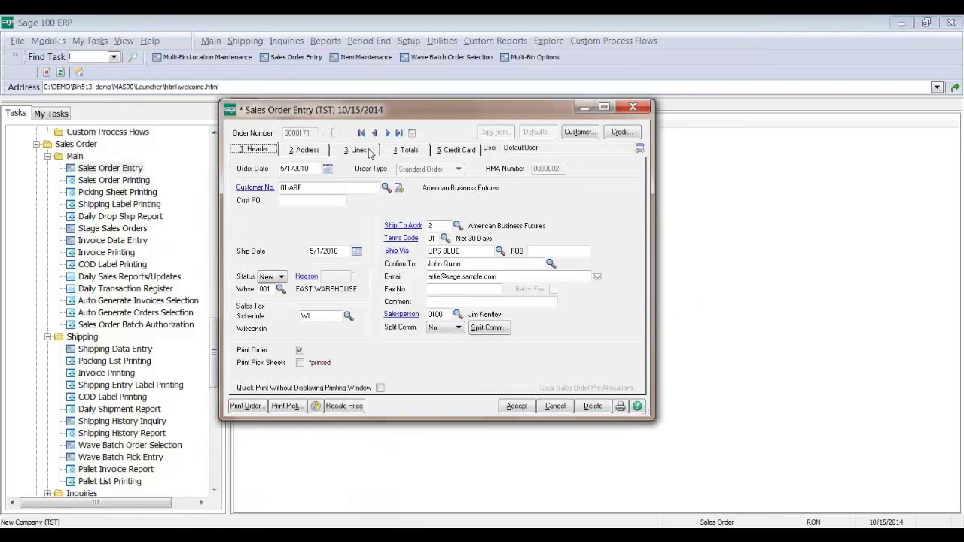
{"action": "left_click", "coordinate": [358, 149]}
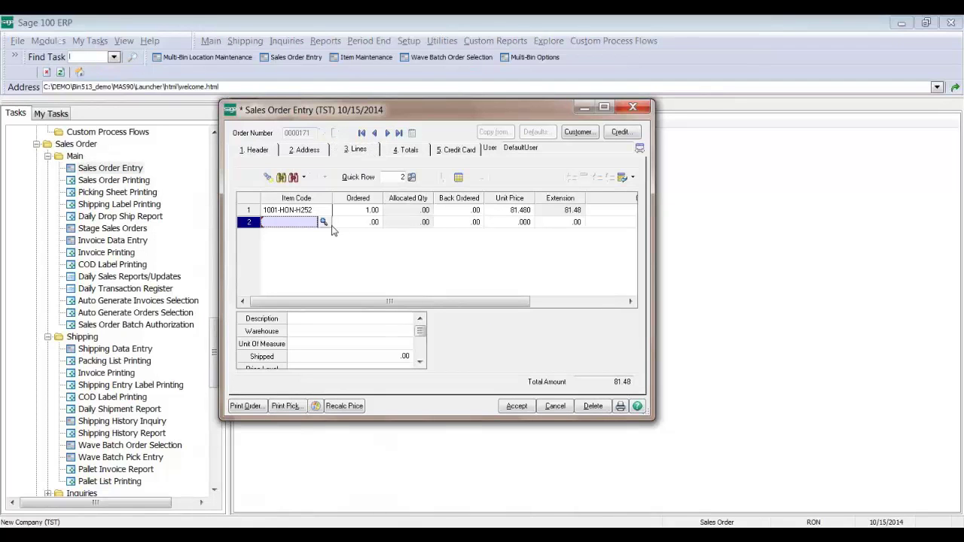
- Set the 1001-HON-H252 line to an ordered quantity of 100 from warehouse 000
{"action": "left_click", "coordinate": [360, 213]}
{"action": "type", "text": "100"}
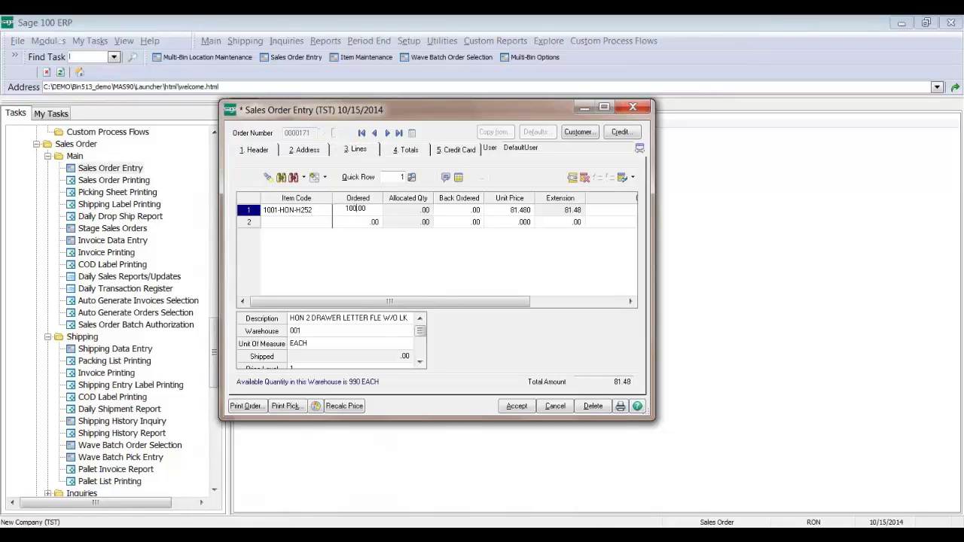
{"action": "left_click", "coordinate": [341, 334]}
{"action": "type", "text": "000"}
{"action": "key", "text": "Tab"}
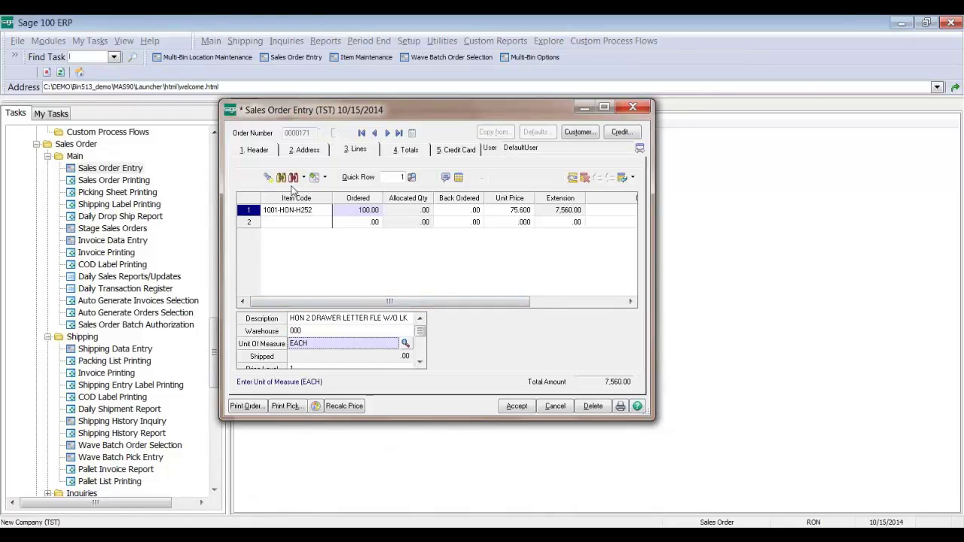
- Add an order line for item 2480-8-50 with a quantity of 100 from warehouse 000
{"action": "left_click", "coordinate": [304, 225]}
{"action": "left_click", "coordinate": [323, 223]}
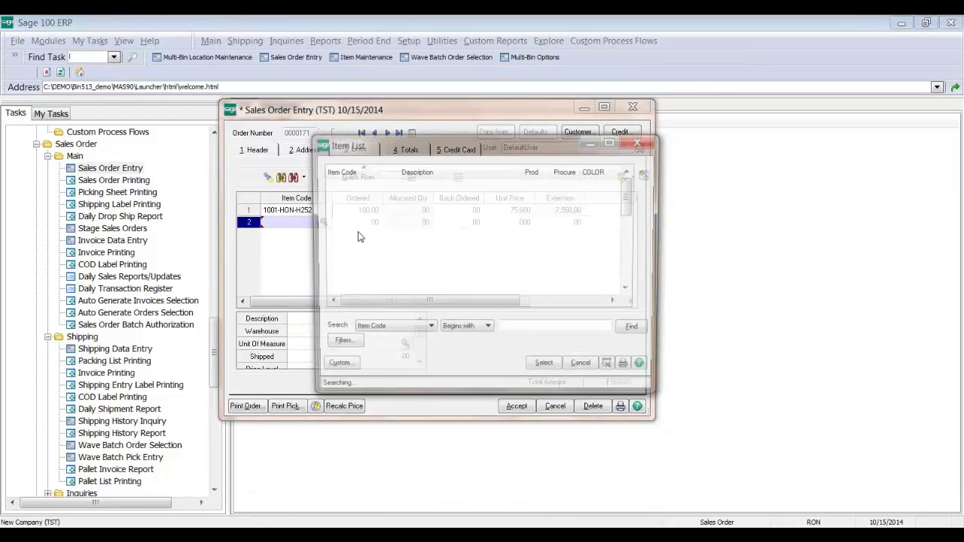
{"action": "left_click", "coordinate": [352, 217]}
{"action": "double_click", "coordinate": [352, 217]}
{"action": "type", "text": "100"}
{"action": "key", "text": "Tab"}
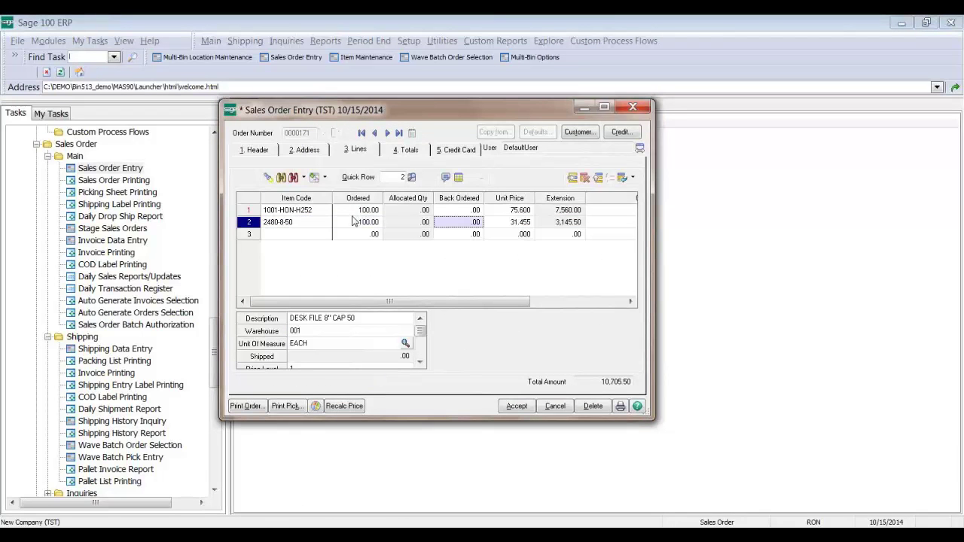
{"action": "left_click", "coordinate": [353, 333]}
{"action": "type", "text": "000"}
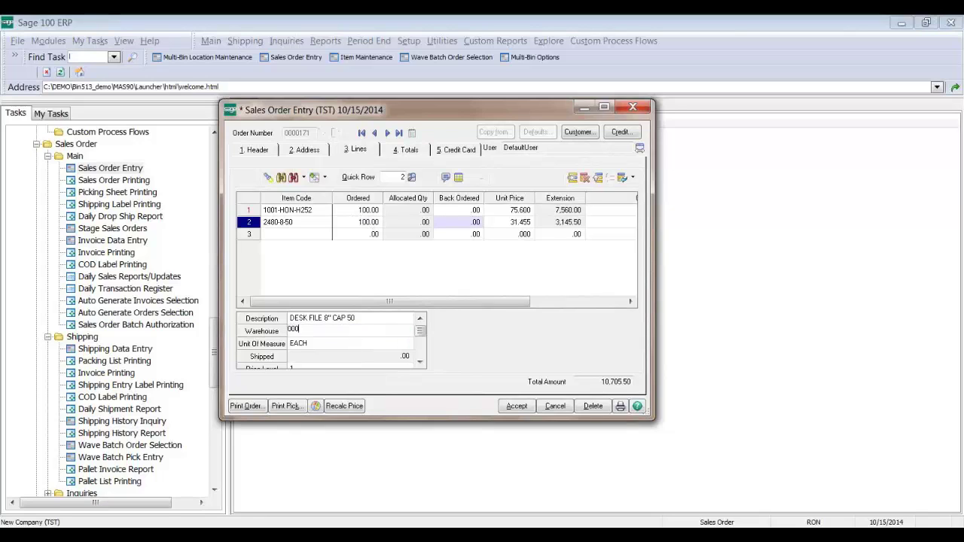
{"action": "key", "text": "Tab"}
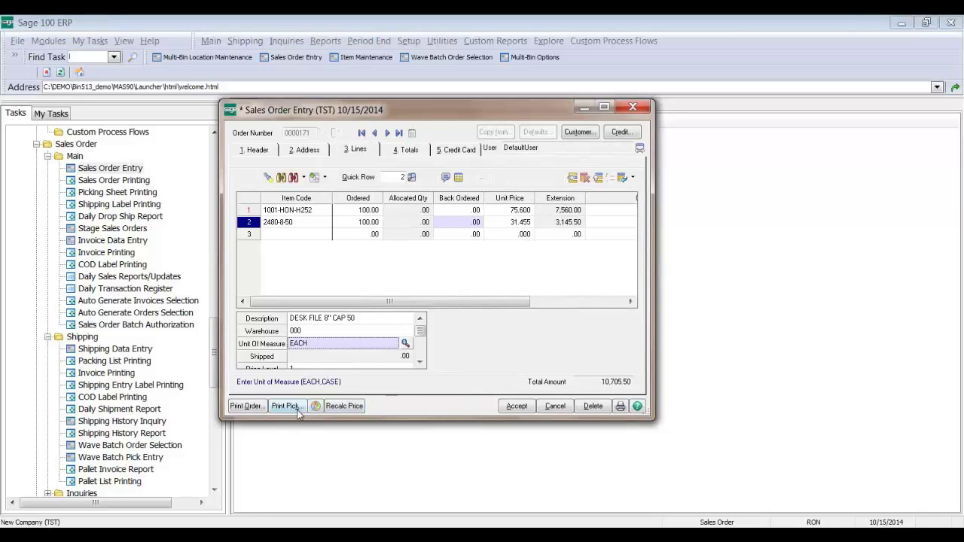
- Preview the order's picking sheet with form code BIN and examine the bin locations for both items
{"action": "key", "text": "Escape"}
{"action": "left_click", "coordinate": [439, 206]}
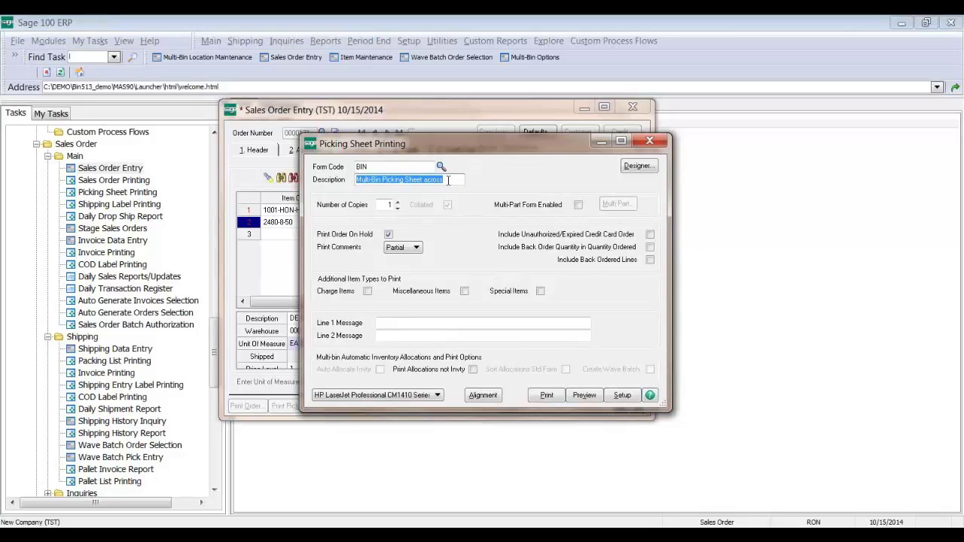
{"action": "left_click", "coordinate": [573, 395]}
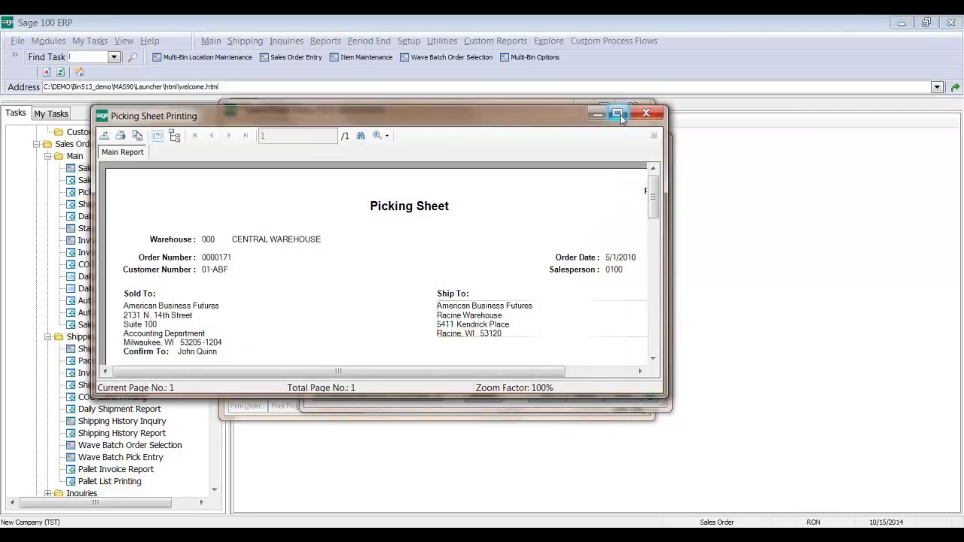
{"action": "left_click", "coordinate": [620, 119]}
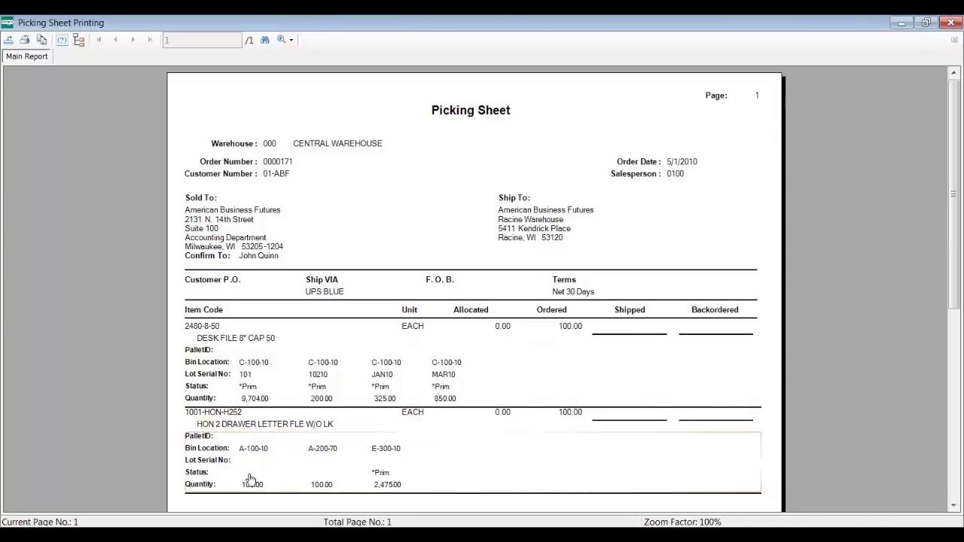
{"action": "left_click", "coordinate": [948, 21]}
- Distribute 100 units of the 1001-HON-H252 order line from bin E-300-10
{"action": "left_click", "coordinate": [355, 149]}
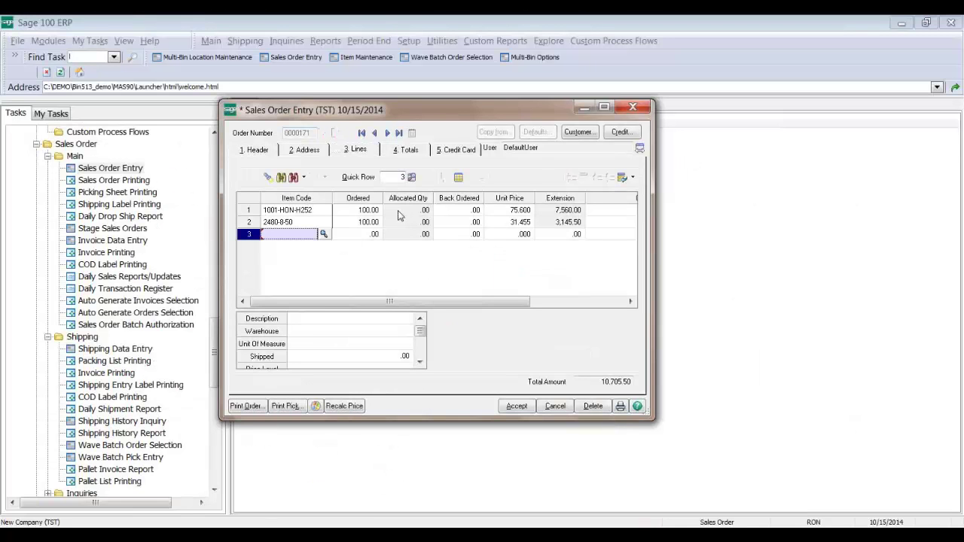
{"action": "left_click", "coordinate": [372, 212]}
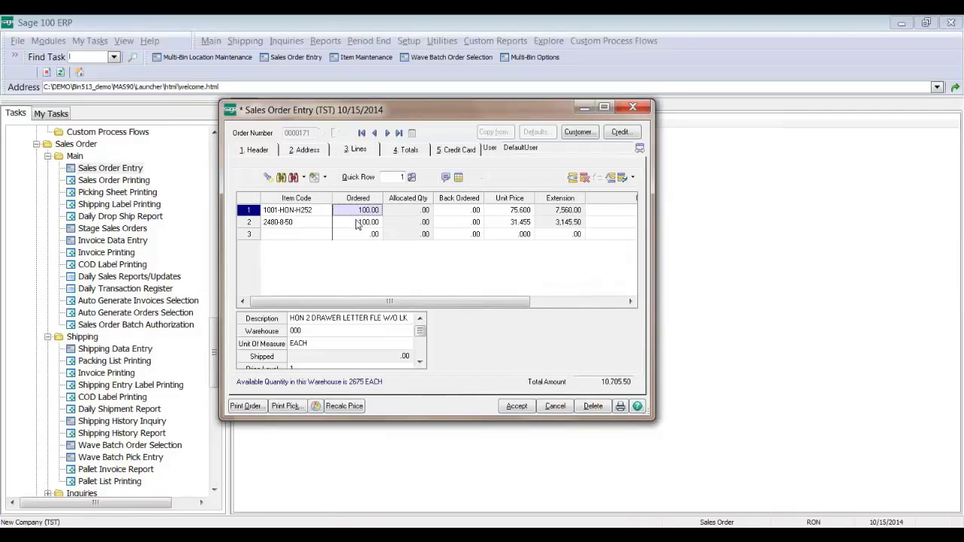
{"action": "left_click", "coordinate": [458, 177]}
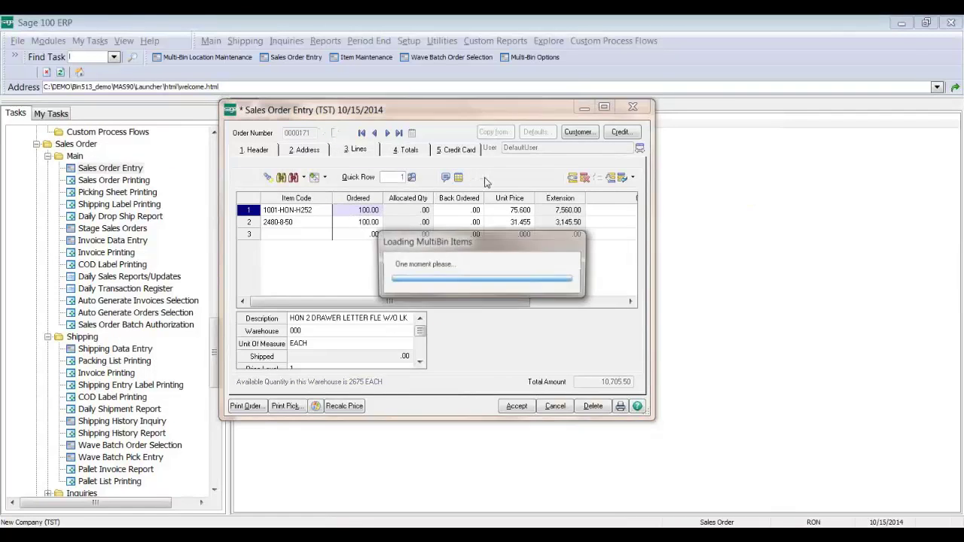
{"action": "left_click", "coordinate": [429, 134]}
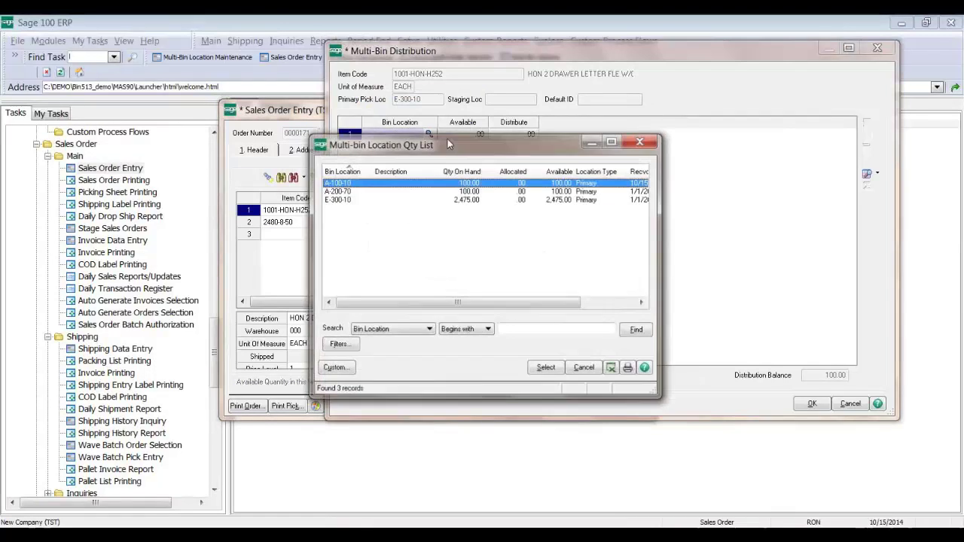
{"action": "double_click", "coordinate": [444, 203]}
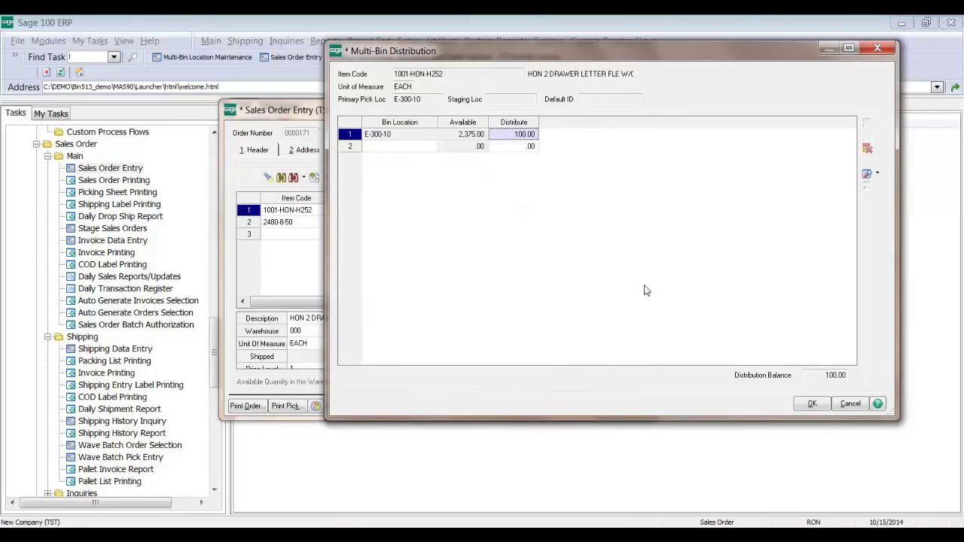
{"action": "left_click", "coordinate": [812, 404]}
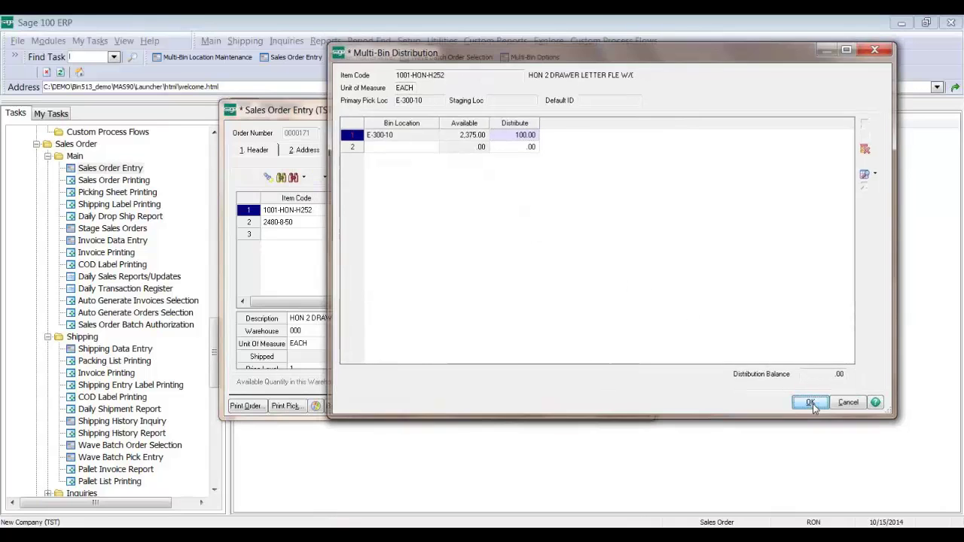
- Distribute 100 units of the 2480-8-50 order line from lot 10210 in bin C-100-10
{"action": "left_click", "coordinate": [368, 224]}
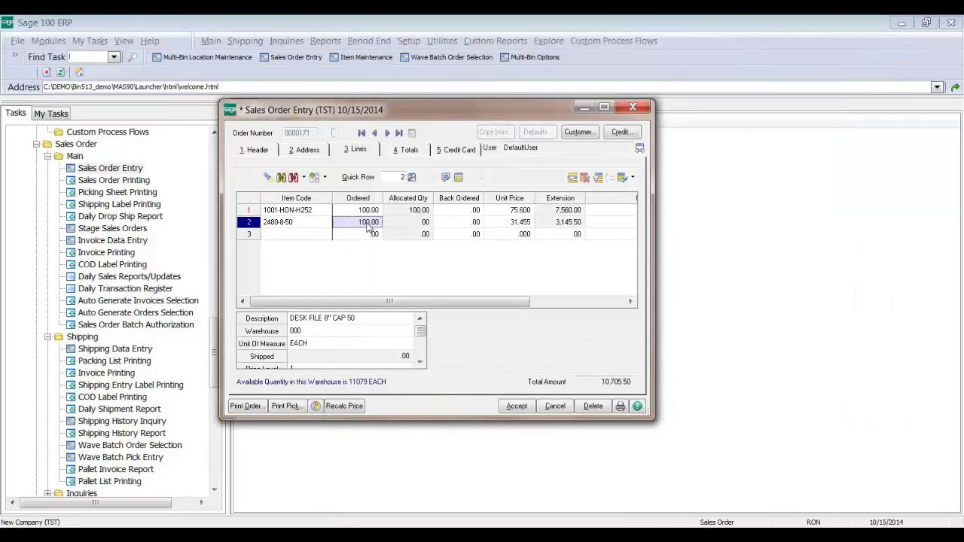
{"action": "left_click", "coordinate": [458, 177]}
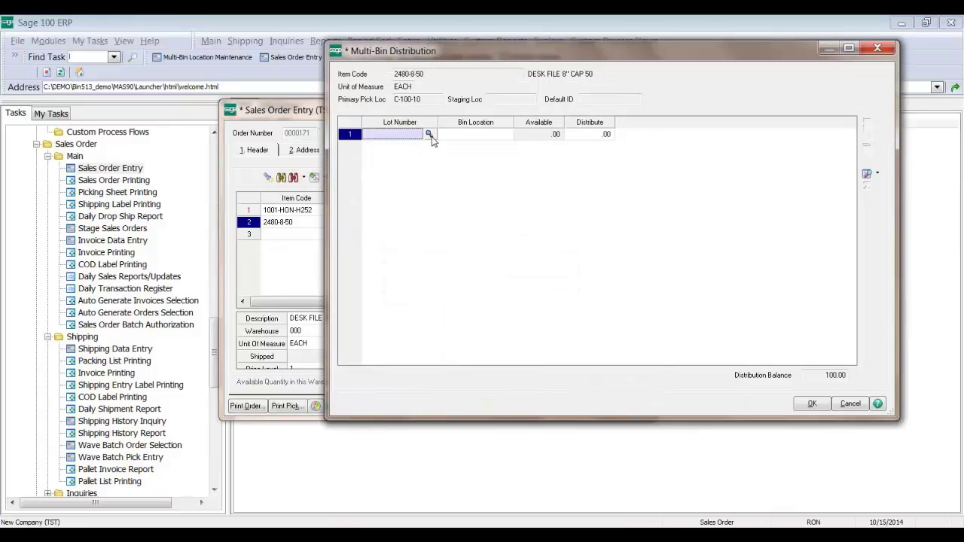
{"action": "left_click", "coordinate": [428, 134]}
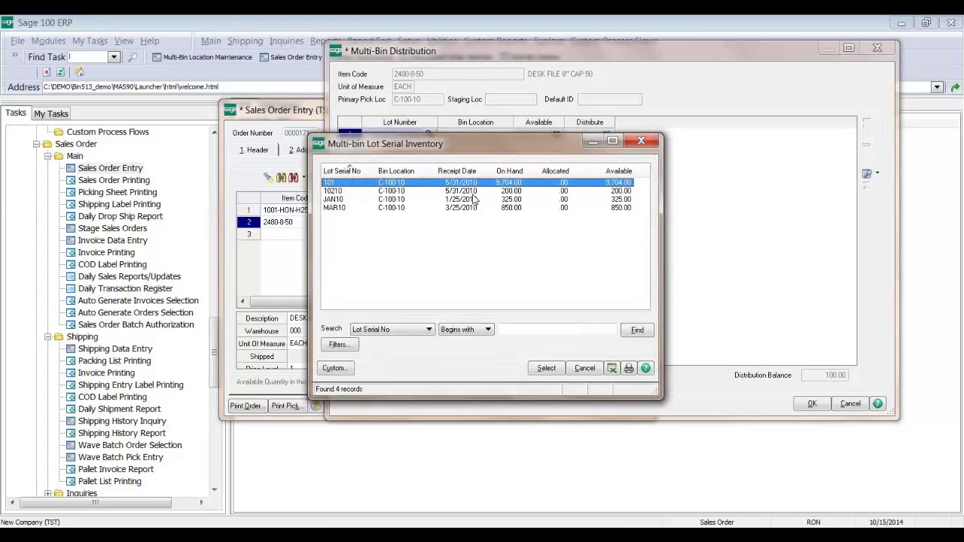
{"action": "left_click", "coordinate": [469, 193]}
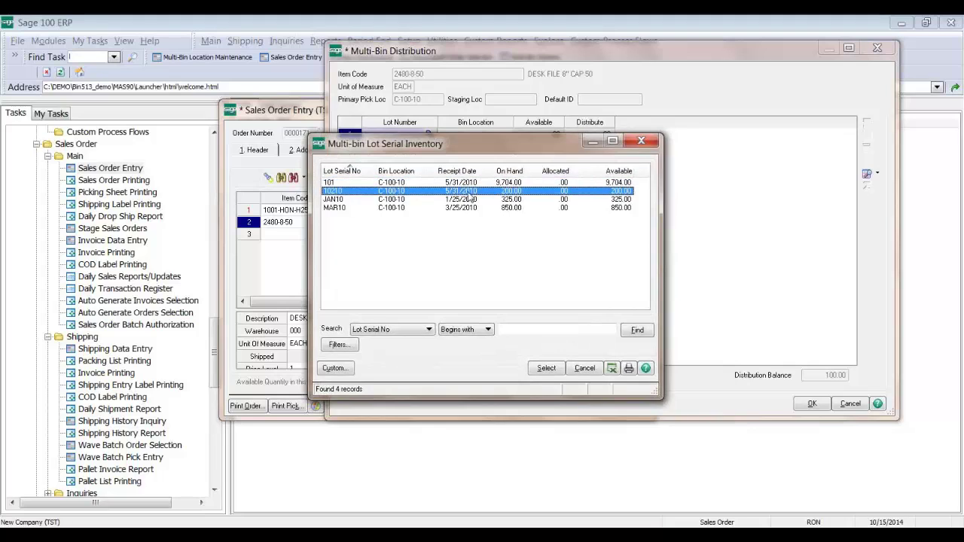
{"action": "double_click", "coordinate": [469, 194]}
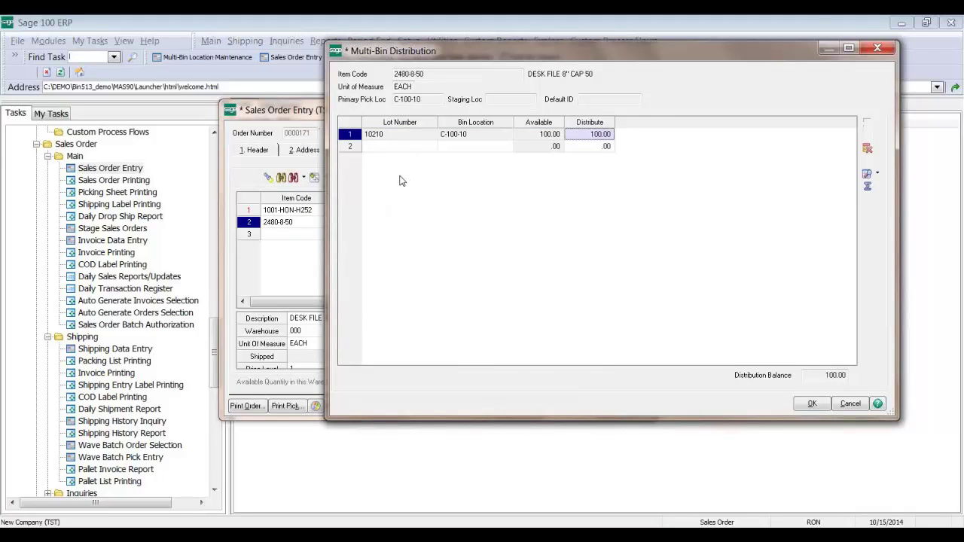
{"action": "left_click", "coordinate": [403, 136]}
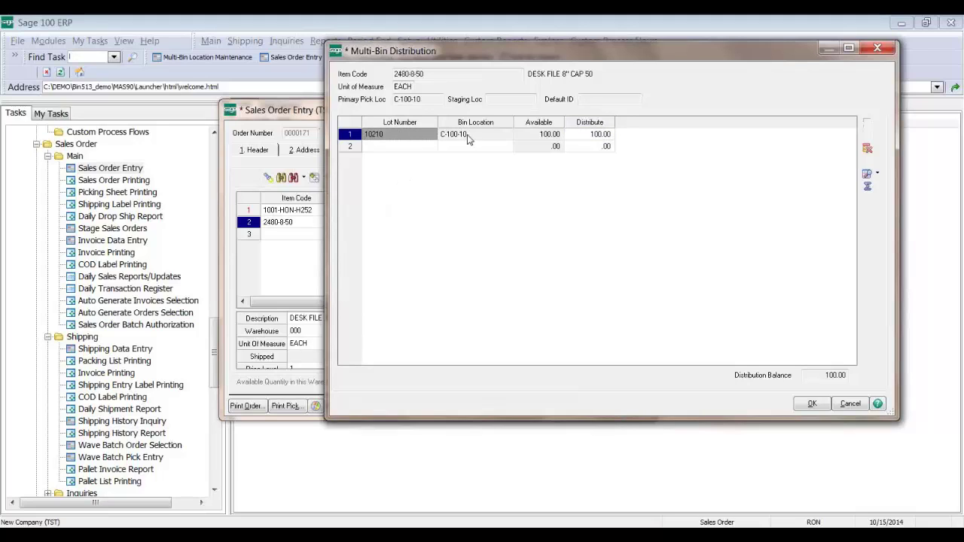
{"action": "left_click", "coordinate": [808, 404]}
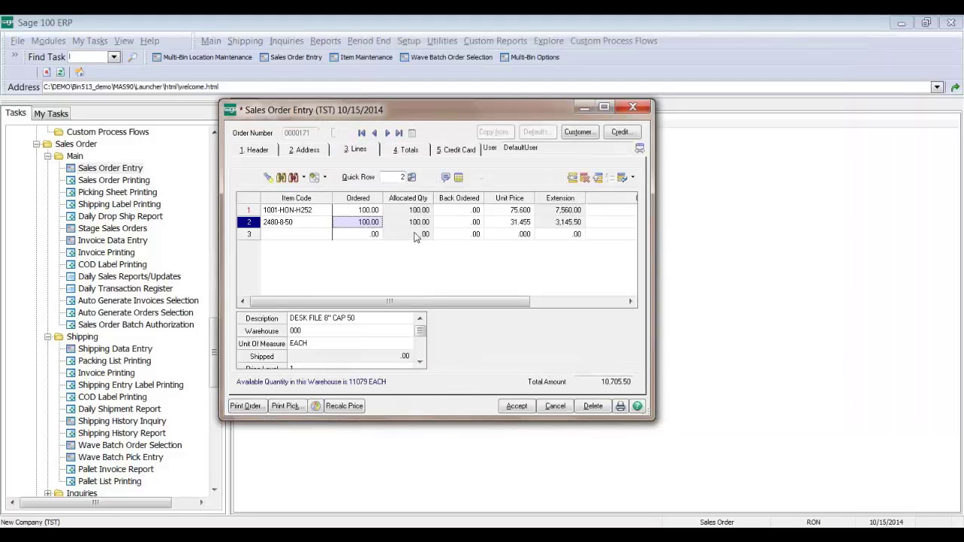
- Save the order, preview its picking sheet with form code BIN, and examine the allocated bins and lots for both items
{"action": "left_click", "coordinate": [288, 406]}
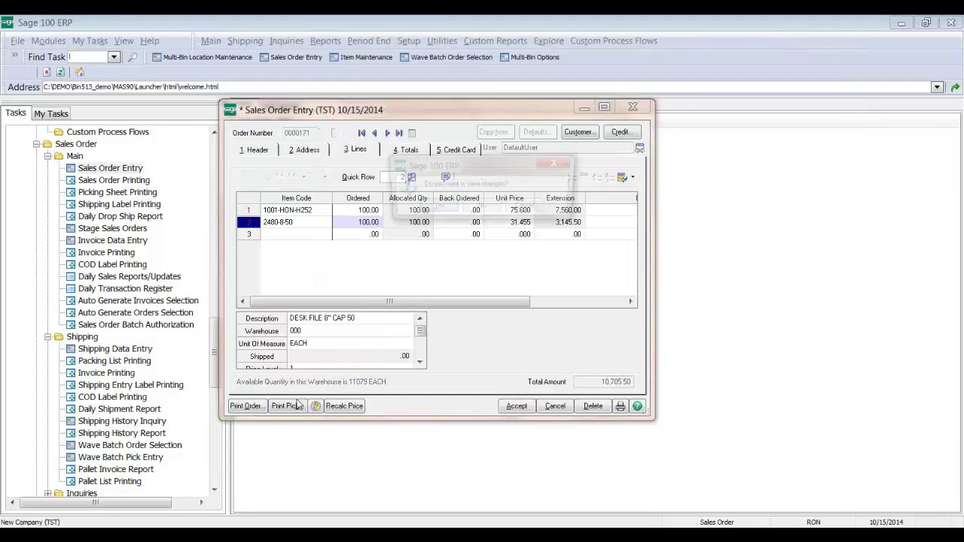
{"action": "key", "text": "Return"}
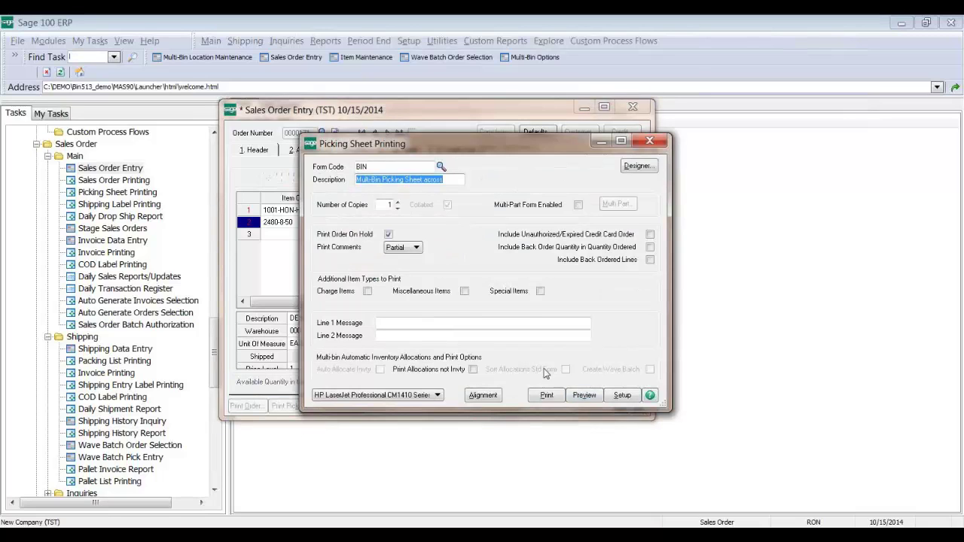
{"action": "left_click", "coordinate": [581, 396]}
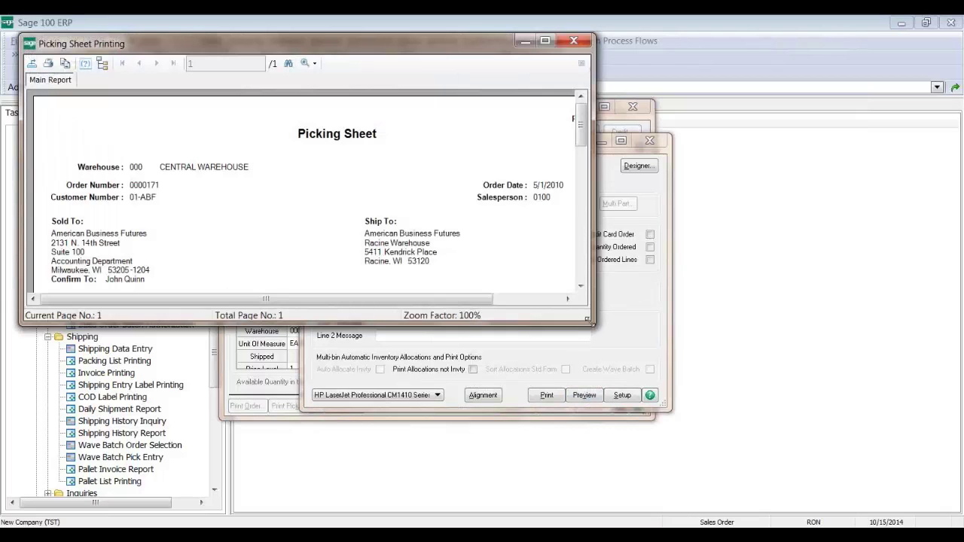
{"action": "left_click_drag", "start_coordinate": [588, 321], "coordinate": [645, 493]}
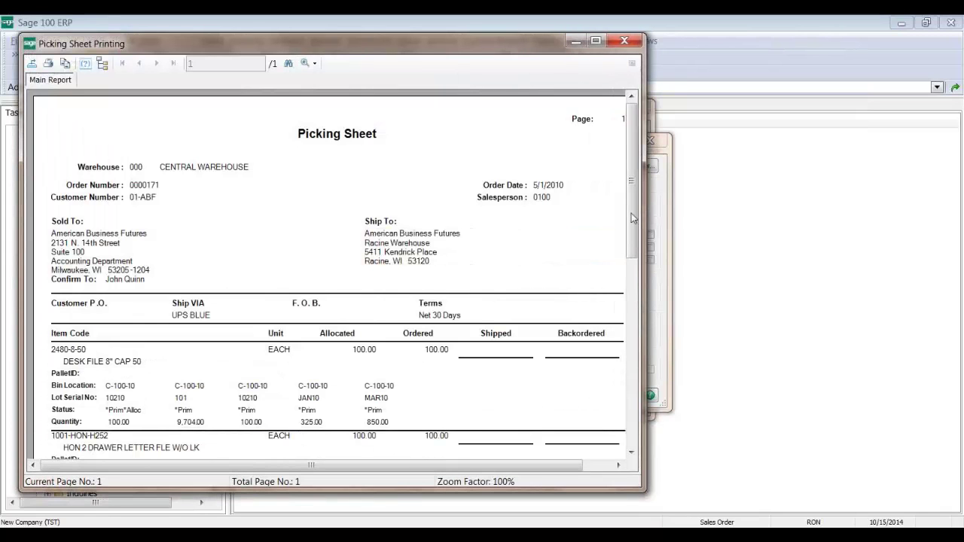
{"action": "left_click_drag", "start_coordinate": [632, 217], "coordinate": [633, 275]}
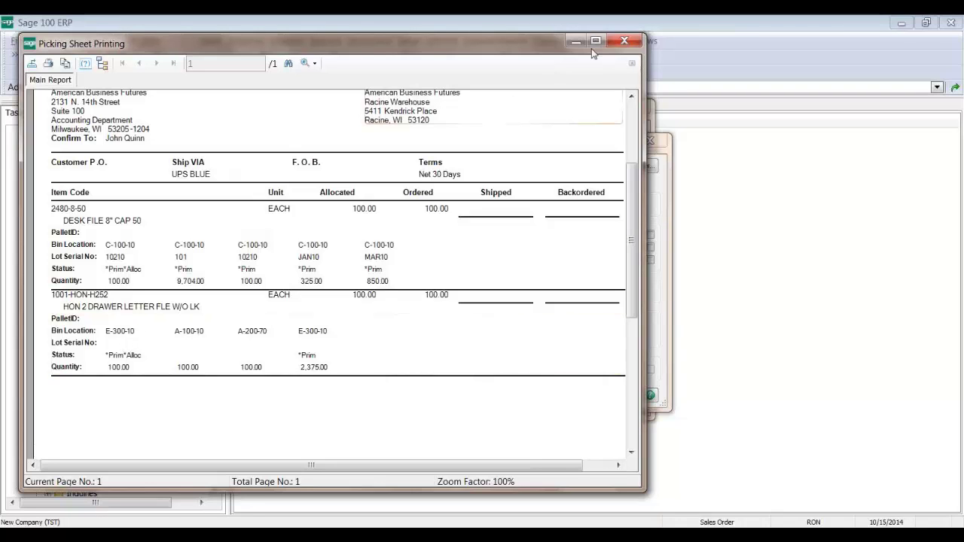
{"action": "left_click", "coordinate": [622, 41]}
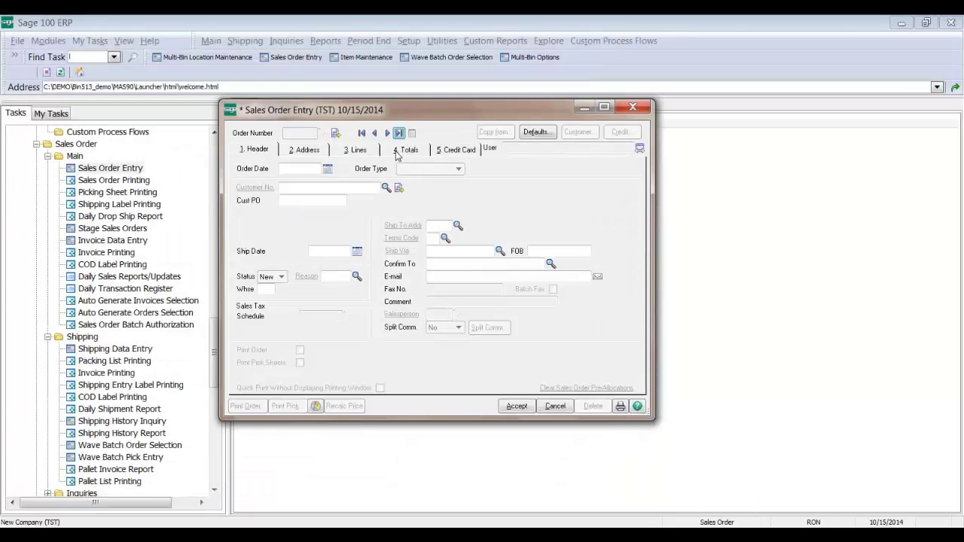
- Preview the picking sheet again with Print Allocations not Invty enabled and examine the bins listed for each item
{"action": "left_click", "coordinate": [299, 407]}
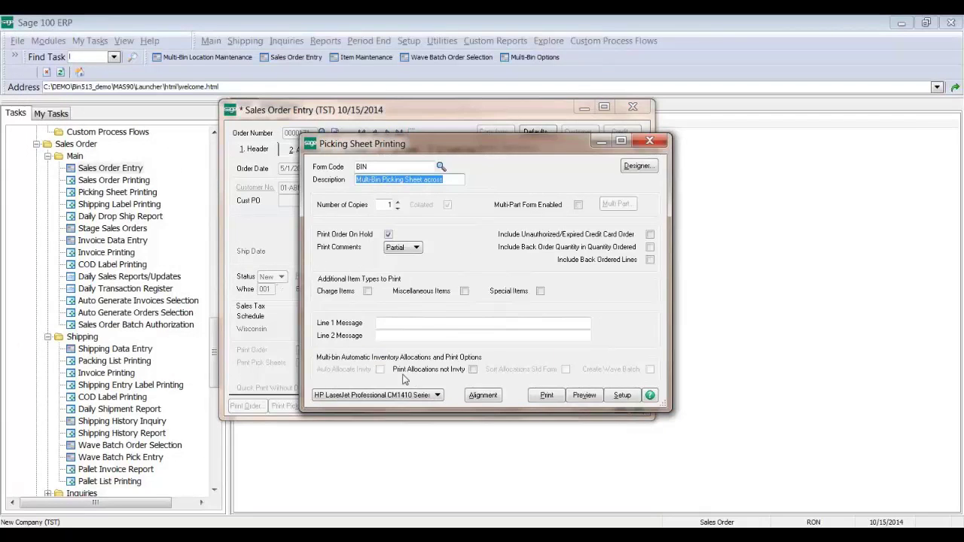
{"action": "left_click", "coordinate": [443, 370]}
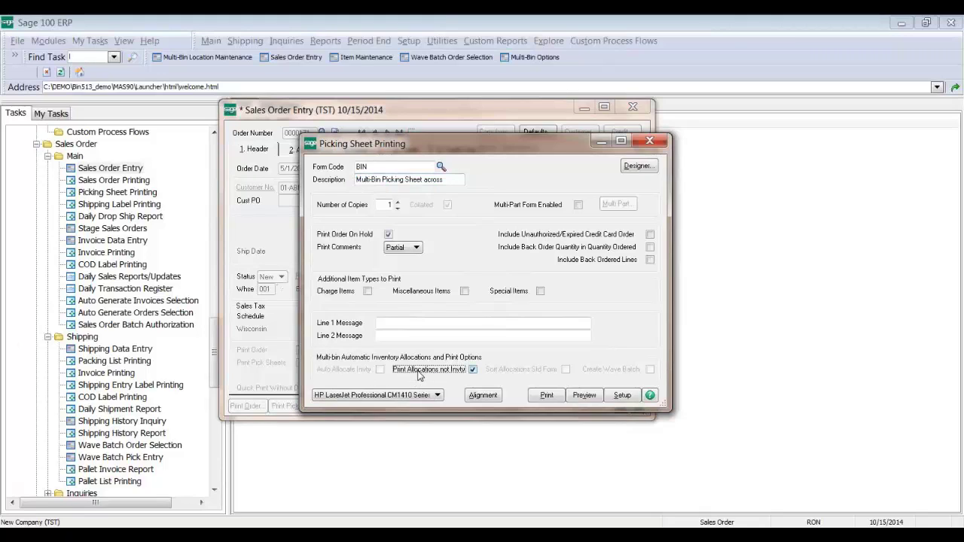
{"action": "left_click", "coordinate": [582, 396]}
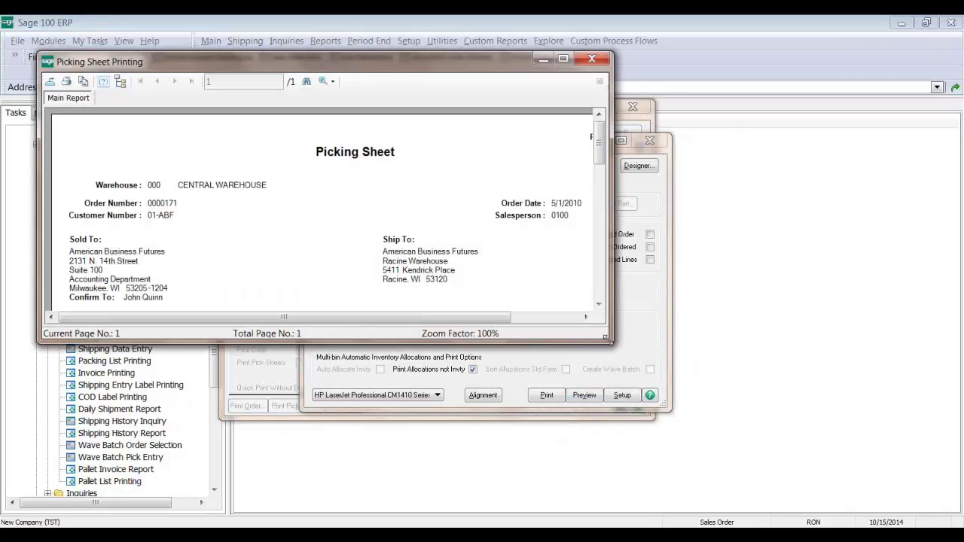
{"action": "left_click_drag", "start_coordinate": [611, 340], "coordinate": [650, 465]}
{"action": "left_click_drag", "start_coordinate": [638, 236], "coordinate": [639, 301]}
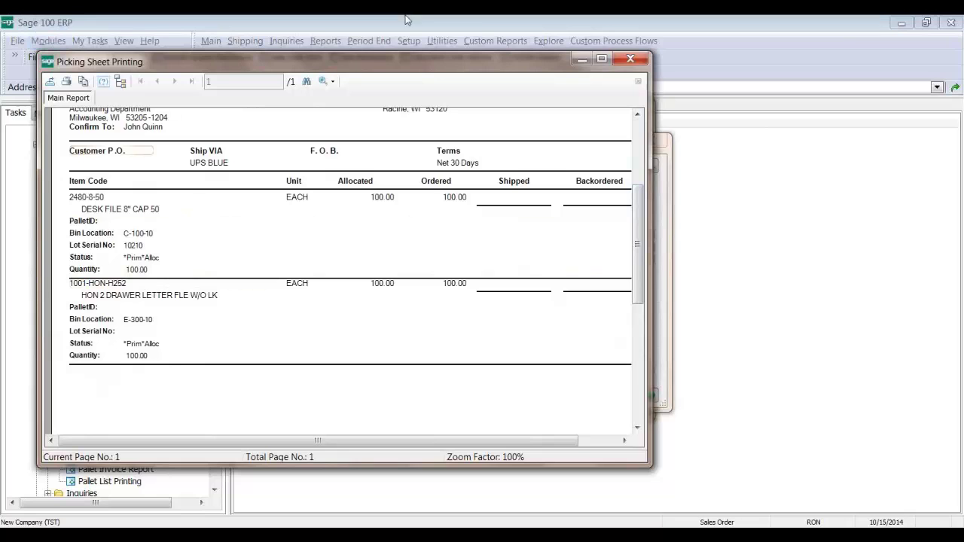
{"action": "left_click", "coordinate": [636, 64]}
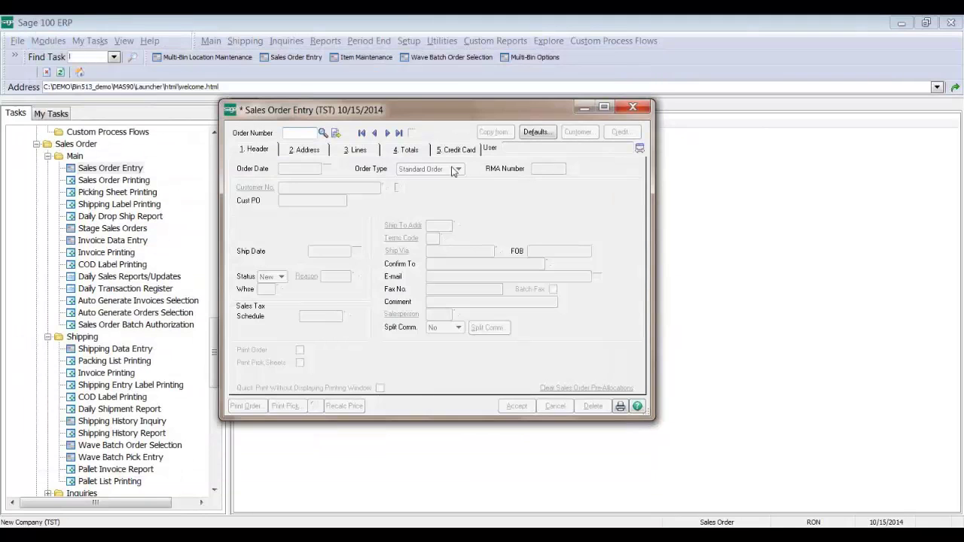
- Clear the last sales order's pre-allocations and redisplay the order's lines
{"action": "left_click", "coordinate": [398, 133]}
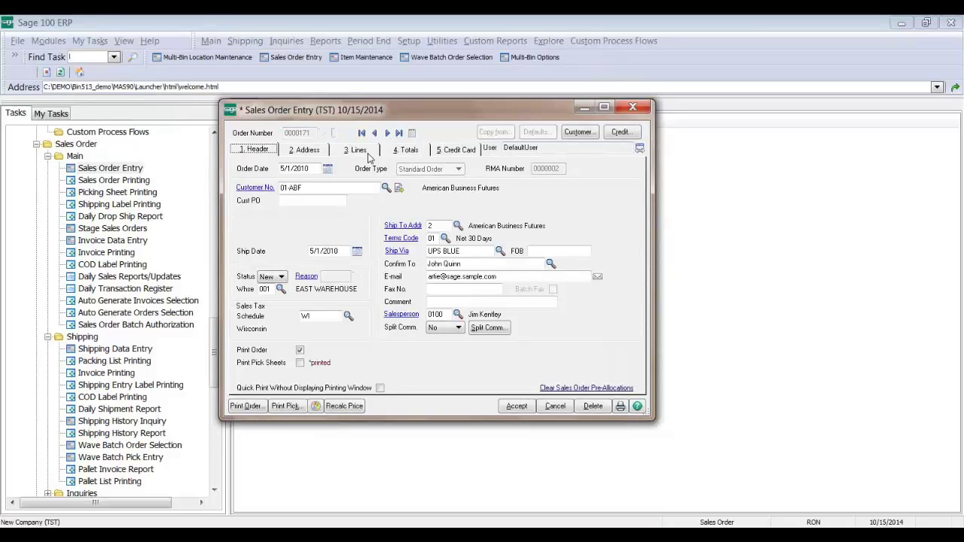
{"action": "left_click", "coordinate": [576, 389]}
{"action": "left_click", "coordinate": [461, 210]}
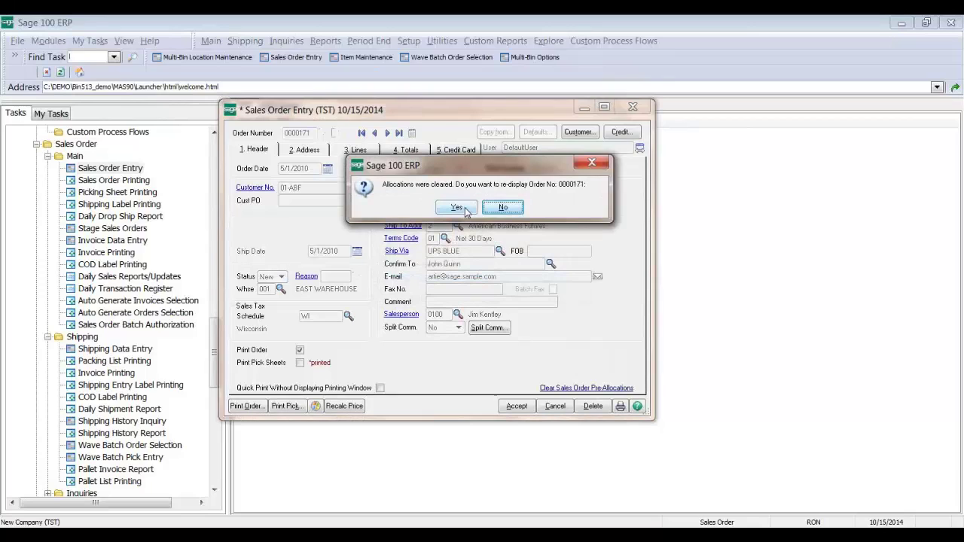
{"action": "left_click", "coordinate": [457, 208]}
{"action": "left_click", "coordinate": [365, 149]}
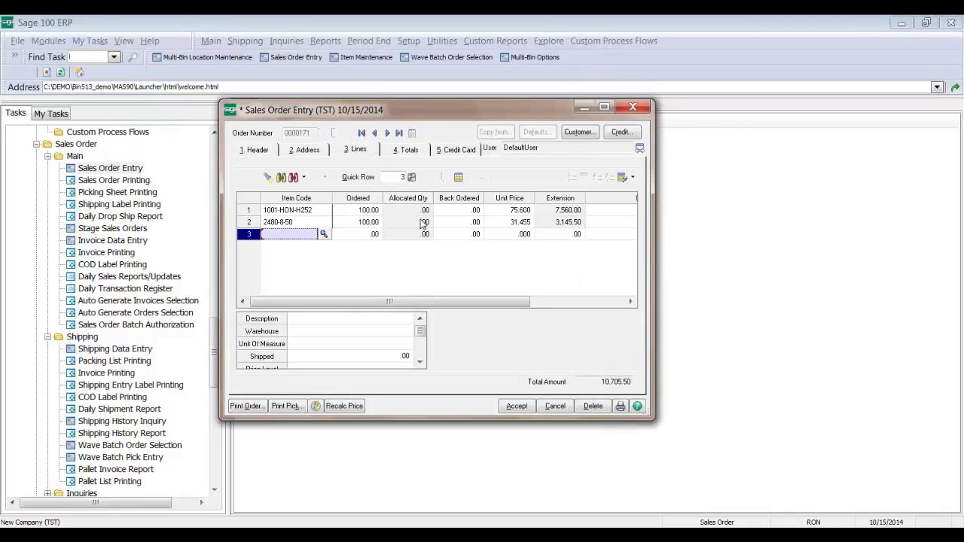
- View the Multi-Bin history of item 1001-HON-H252 with a wider Description column and examine the sales order allocation and clearing entries
{"action": "mouse_move", "coordinate": [561, 527]}
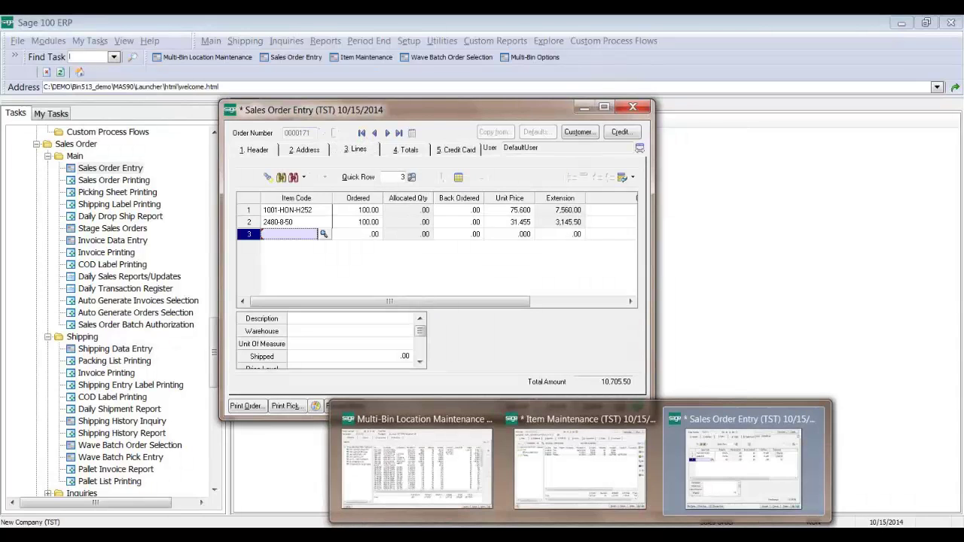
{"action": "left_click", "coordinate": [565, 482]}
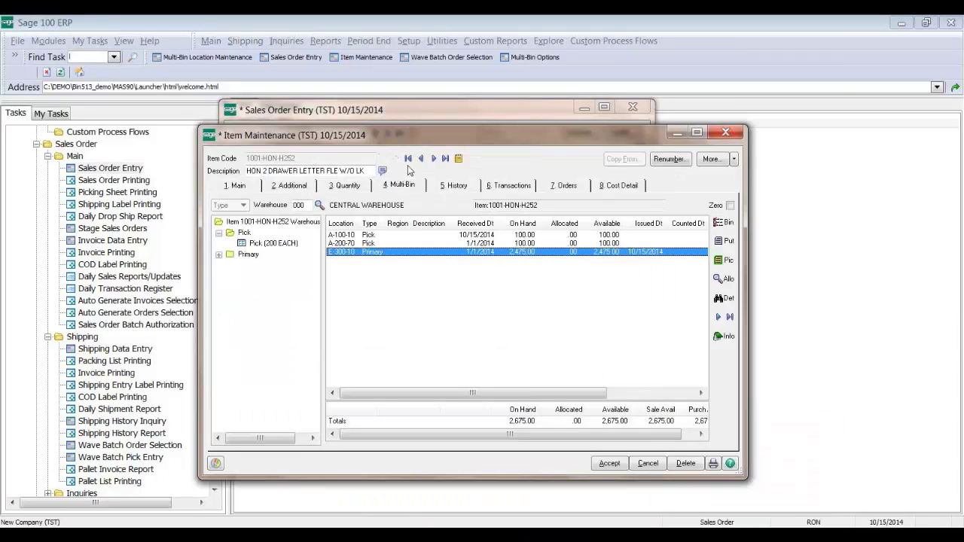
{"action": "left_click", "coordinate": [728, 299]}
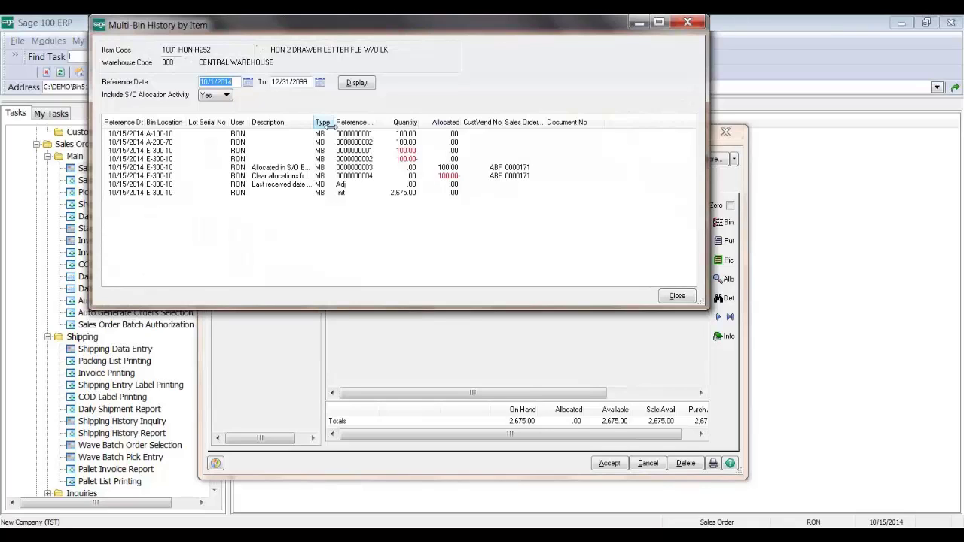
{"action": "left_click_drag", "start_coordinate": [313, 120], "coordinate": [392, 117]}
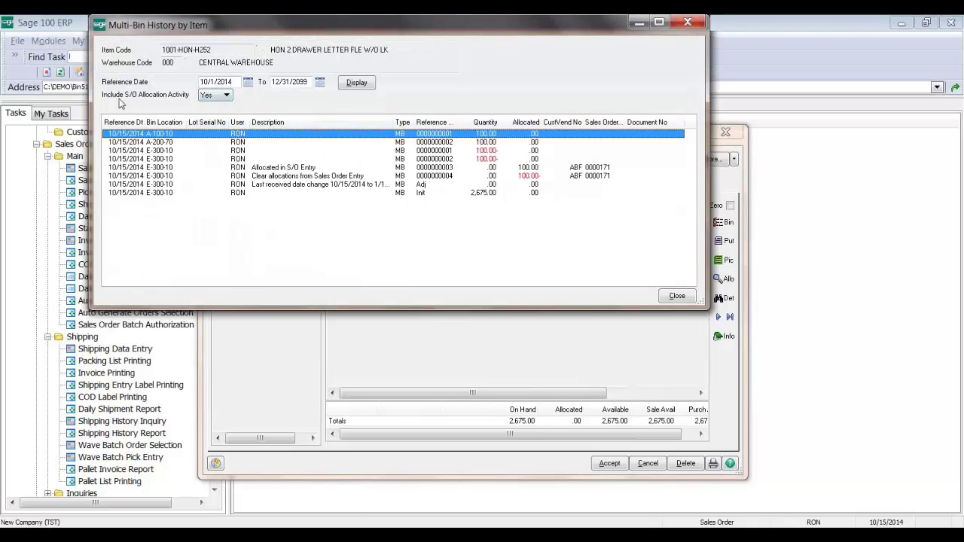
{"action": "left_click", "coordinate": [280, 167]}
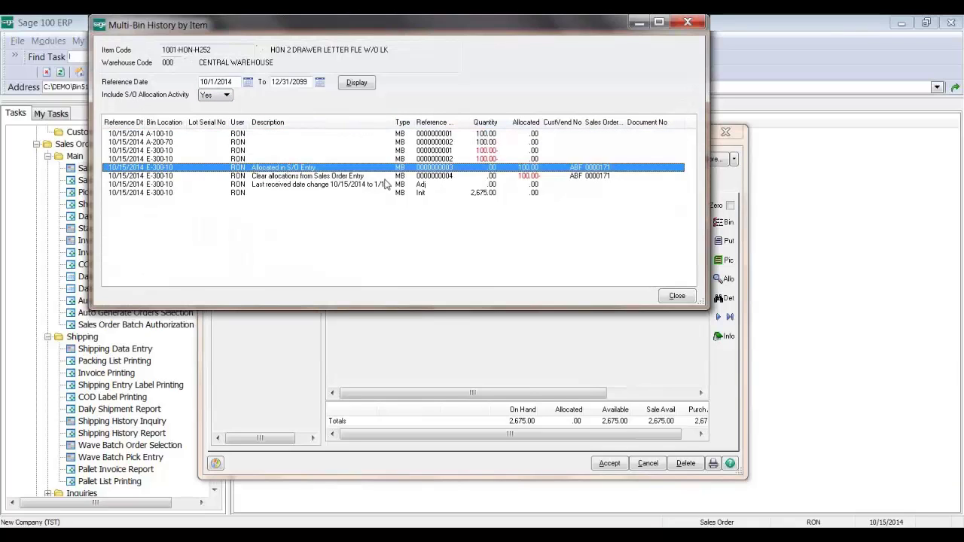
{"action": "left_click", "coordinate": [532, 176]}
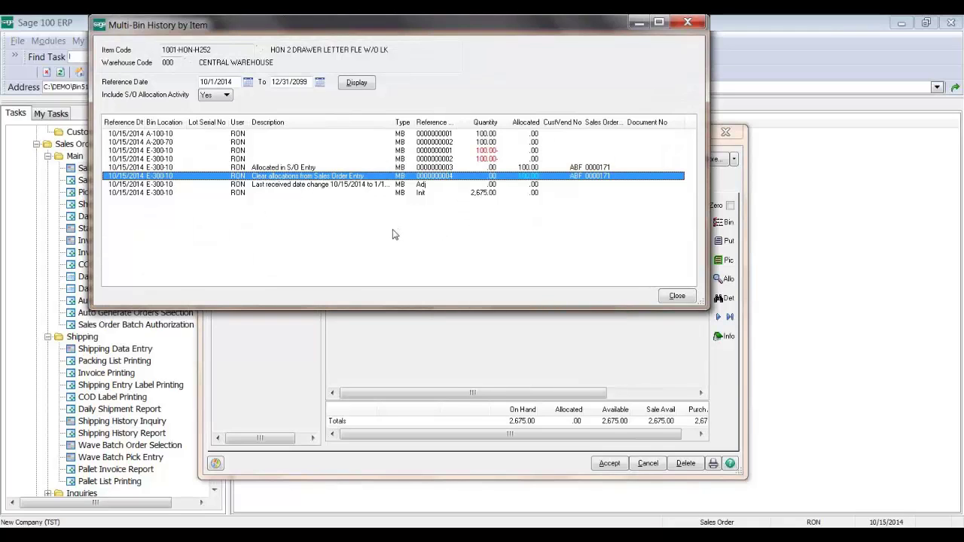
- Redisplay the Multi-Bin history with Include S/O Allocation Activity set to No, and close the history after viewing it
{"action": "left_click", "coordinate": [204, 95]}
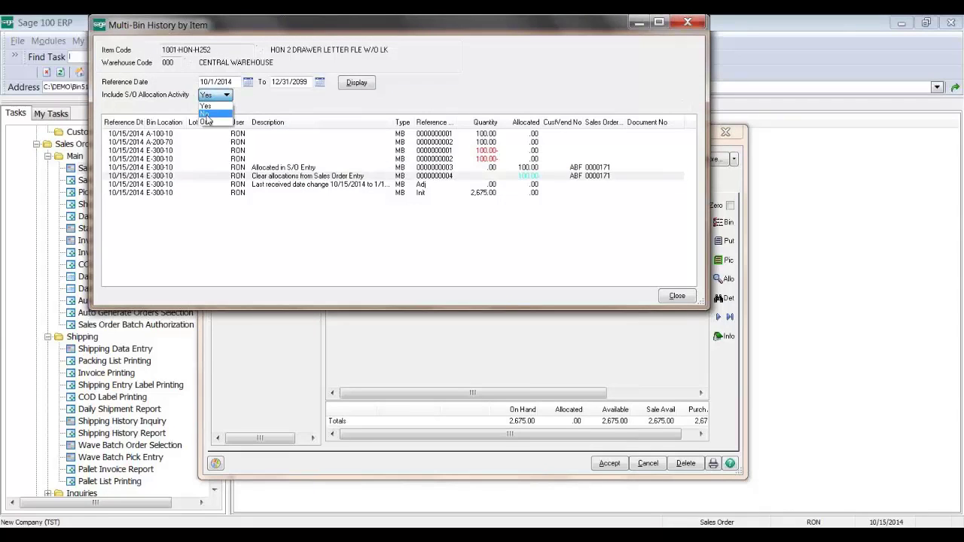
{"action": "left_click", "coordinate": [207, 117]}
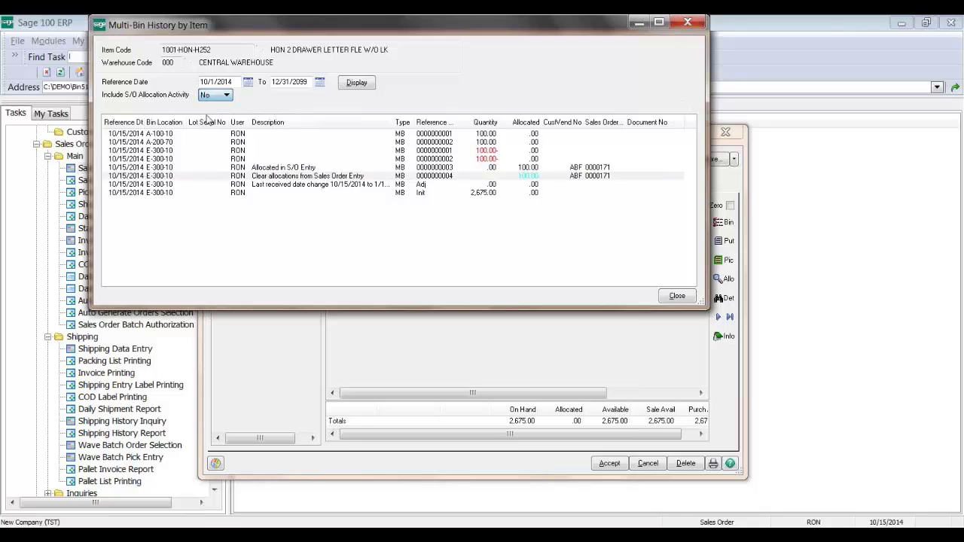
{"action": "left_click", "coordinate": [364, 84]}
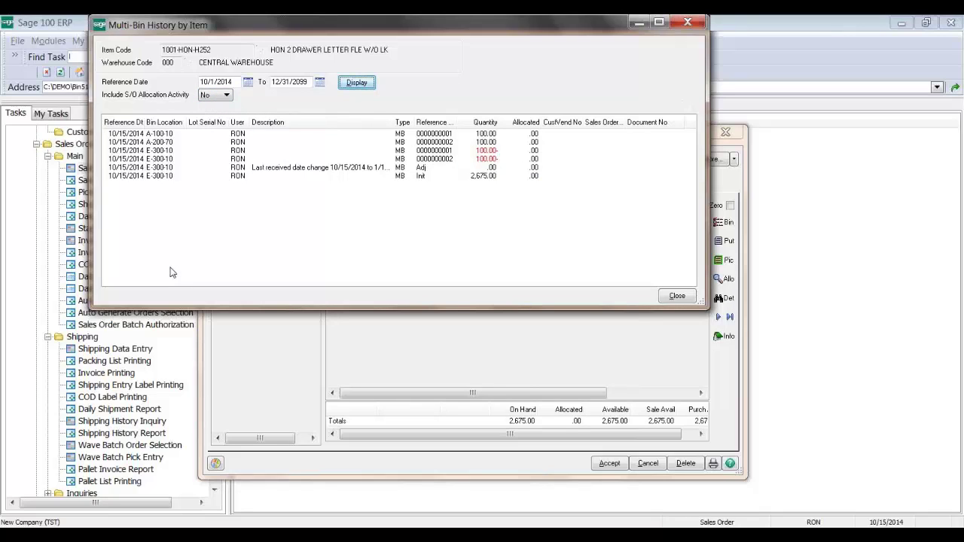
{"action": "left_click", "coordinate": [678, 297]}
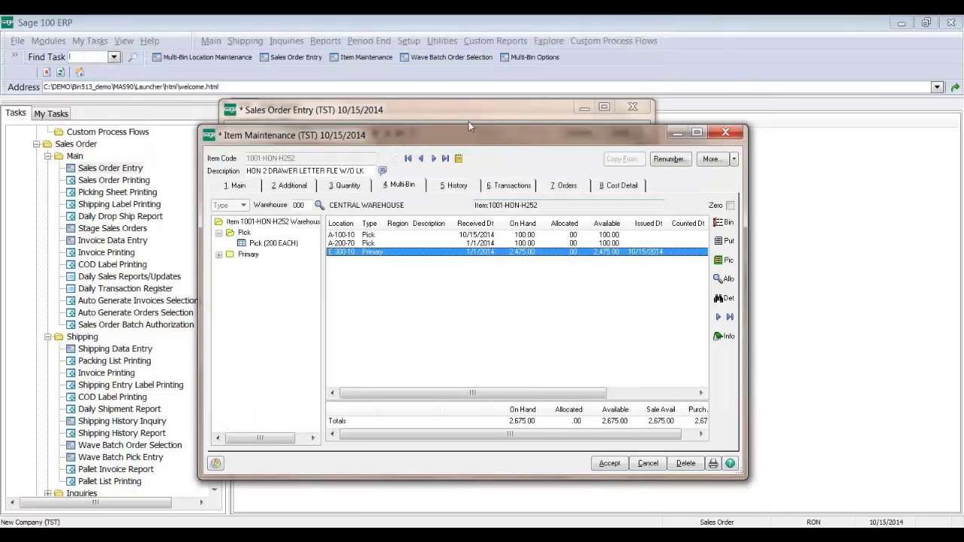
- Close the sales order and item maintenance windows and open Shipping Data Entry
{"action": "left_click", "coordinate": [463, 118]}
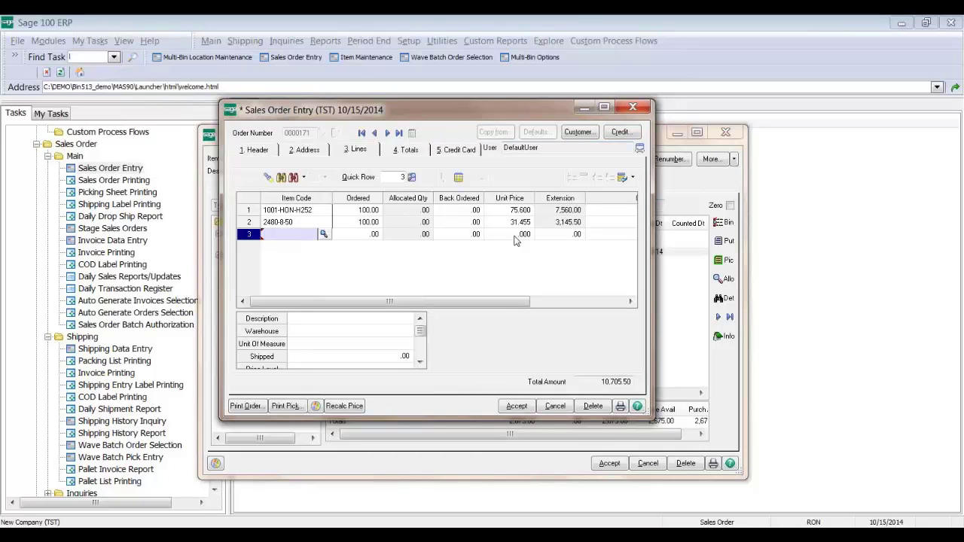
{"action": "left_click", "coordinate": [631, 109]}
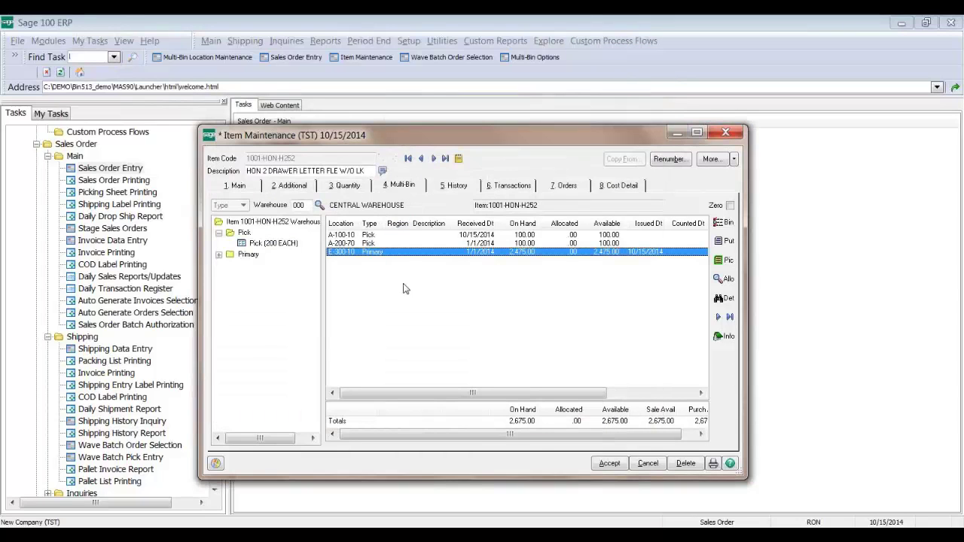
{"action": "key", "text": "Escape"}
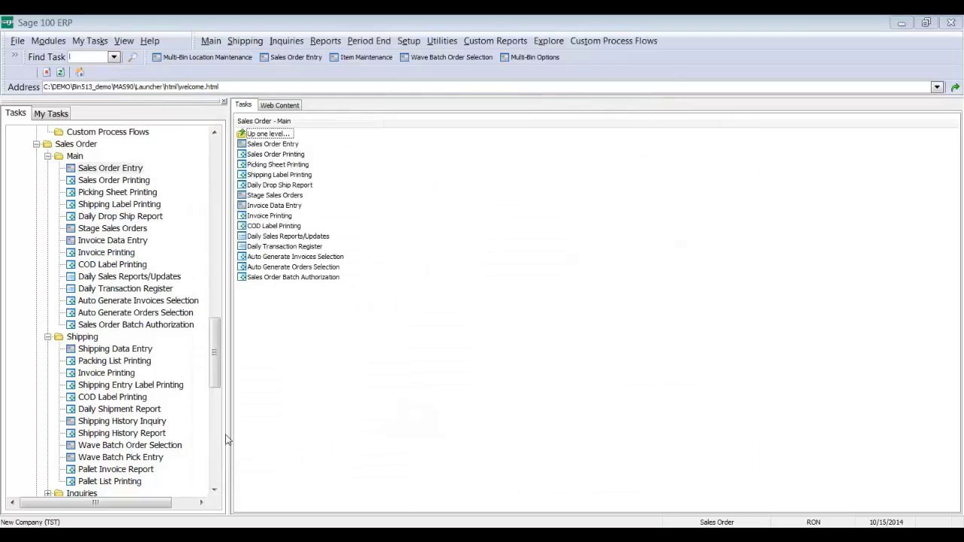
{"action": "left_click", "coordinate": [95, 350]}
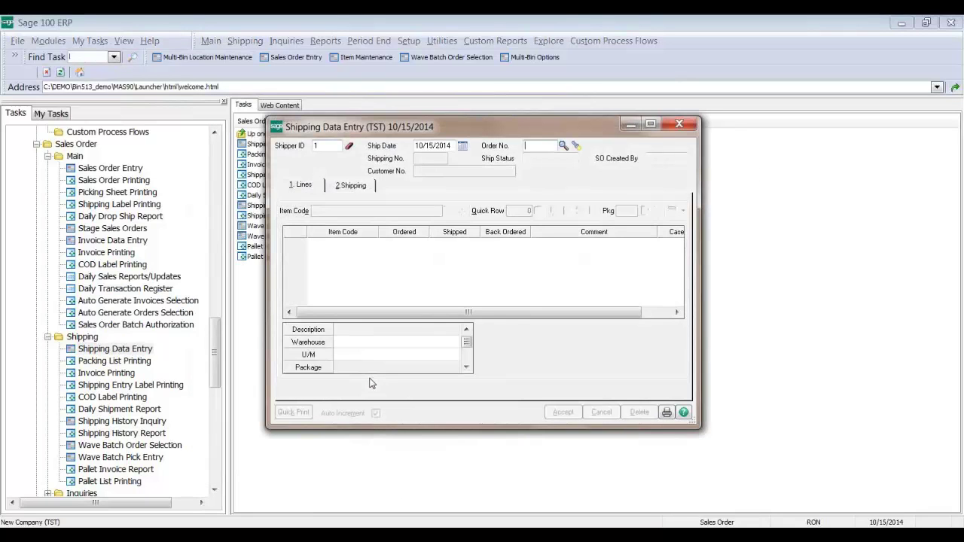
- Load the sales order into the shipment and decline shipping the complete order to default bin locations
{"action": "type", "text": "171"}
{"action": "key", "text": "Tab"}
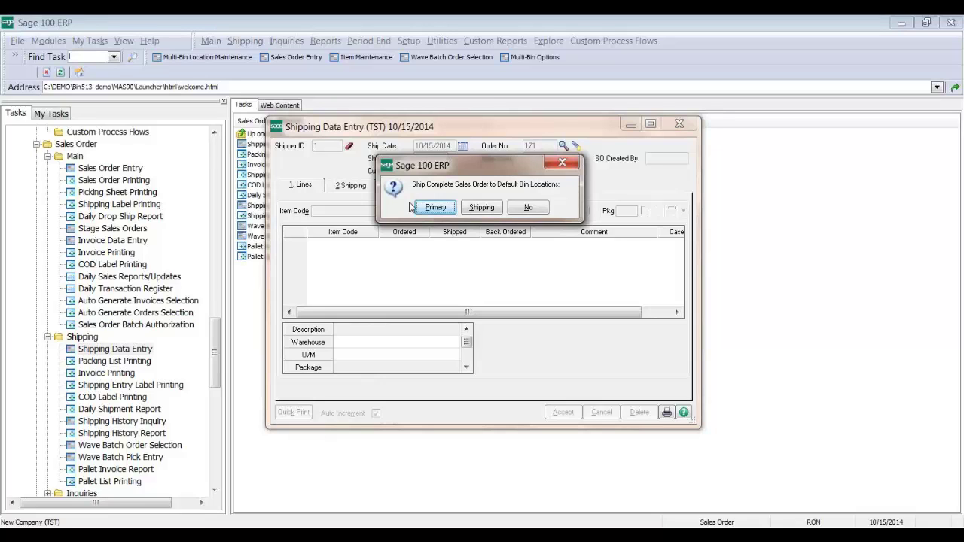
{"action": "left_click", "coordinate": [511, 205]}
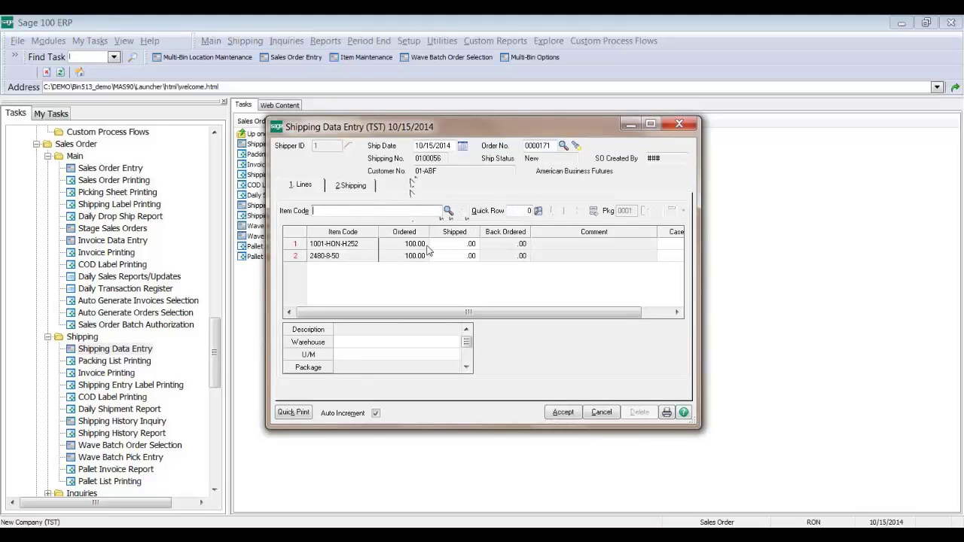
- Ship 100 of item 1001-HON-H252 and distribute all 100 from bin location A-100-10
{"action": "left_click", "coordinate": [450, 248]}
{"action": "type", "text": "100"}
{"action": "key", "text": "Return"}
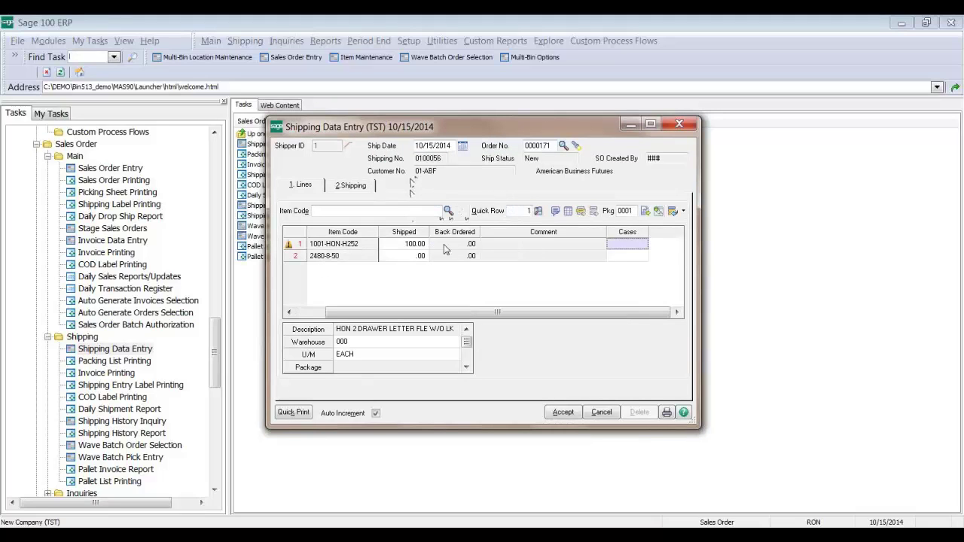
{"action": "key", "text": "Return"}
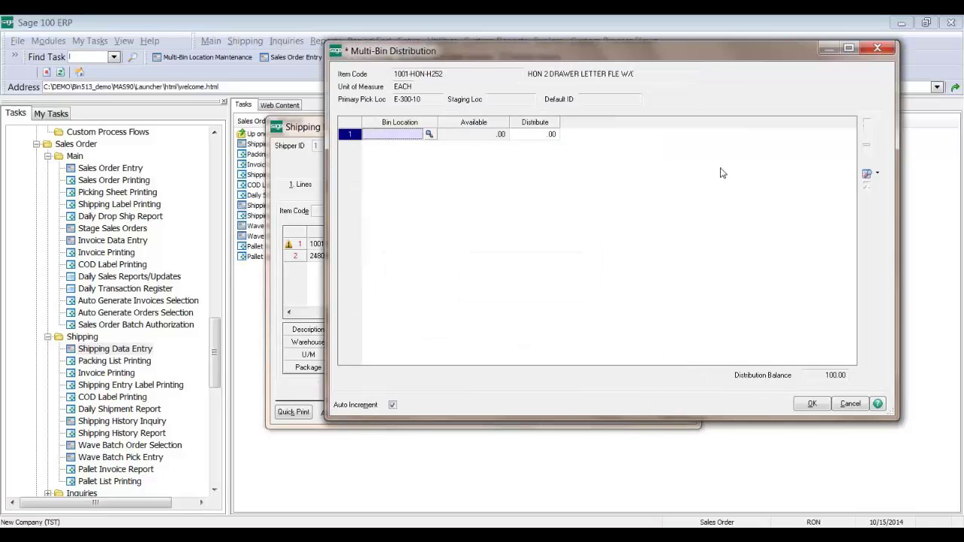
{"action": "left_click", "coordinate": [867, 174]}
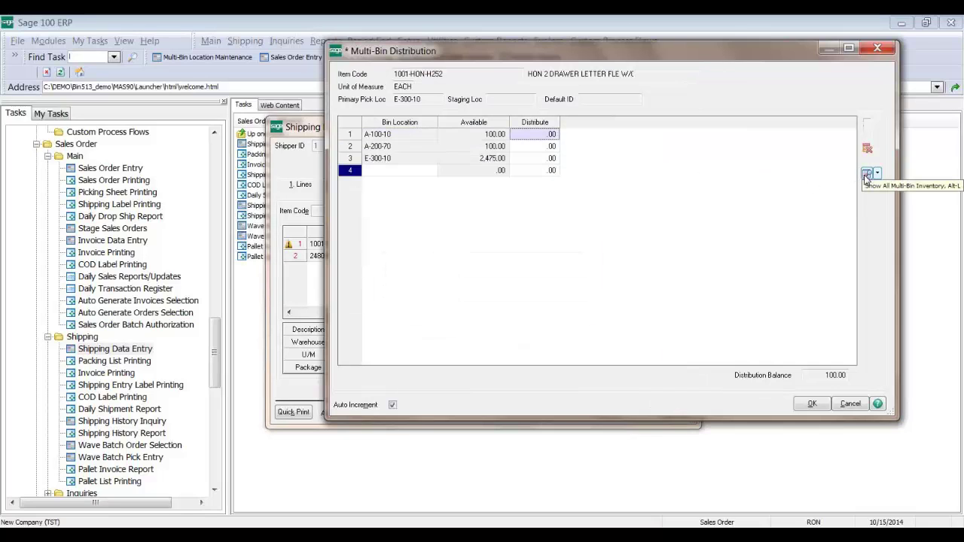
{"action": "type", "text": "100"}
{"action": "key", "text": "Return"}
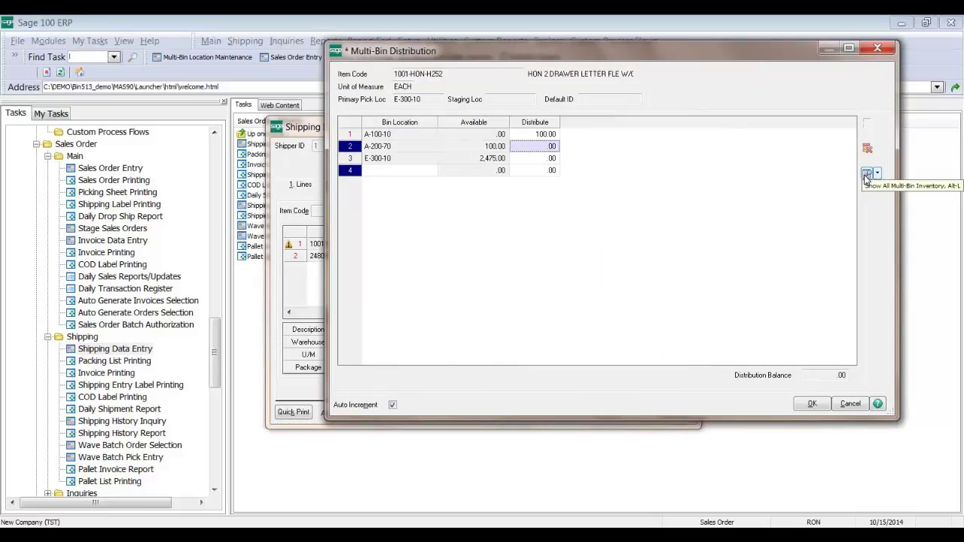
{"action": "left_click", "coordinate": [811, 404]}
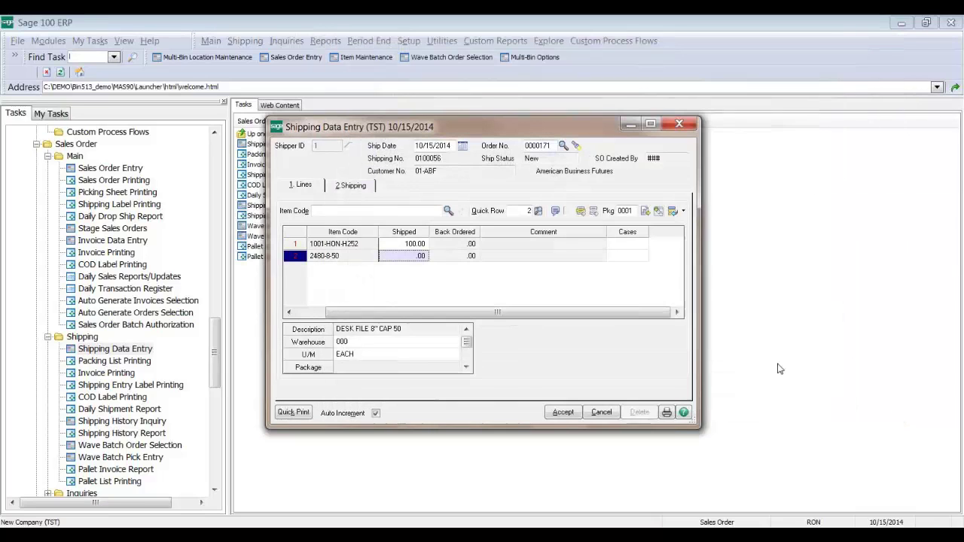
- Ship 100 of item 2480-8-50 and distribute them from lot 10210 in bin location C-100-10
{"action": "type", "text": "100"}
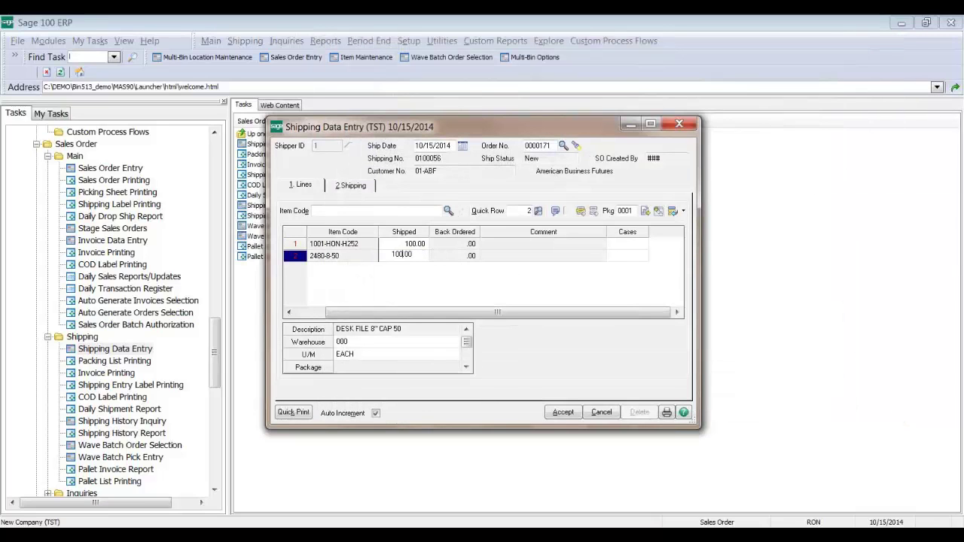
{"action": "key", "text": "Return"}
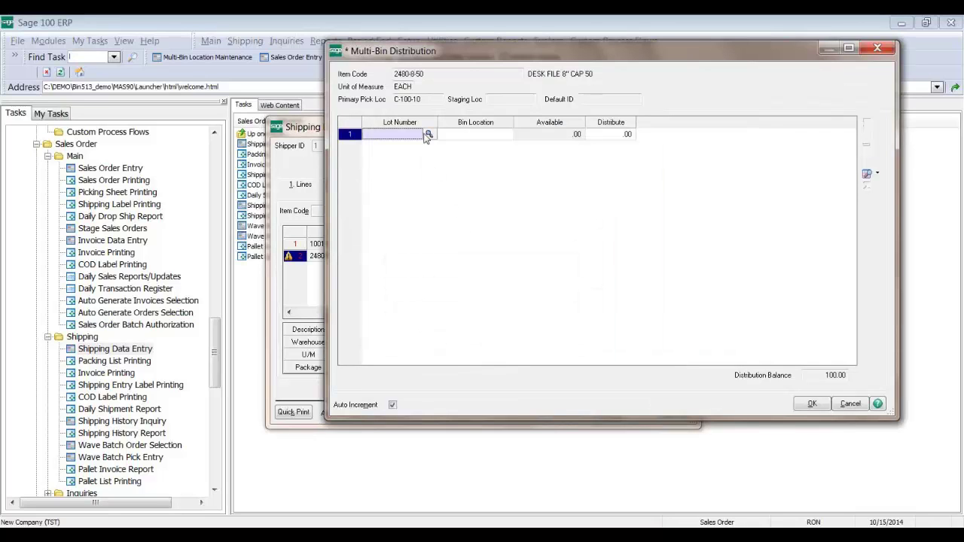
{"action": "left_click", "coordinate": [431, 135]}
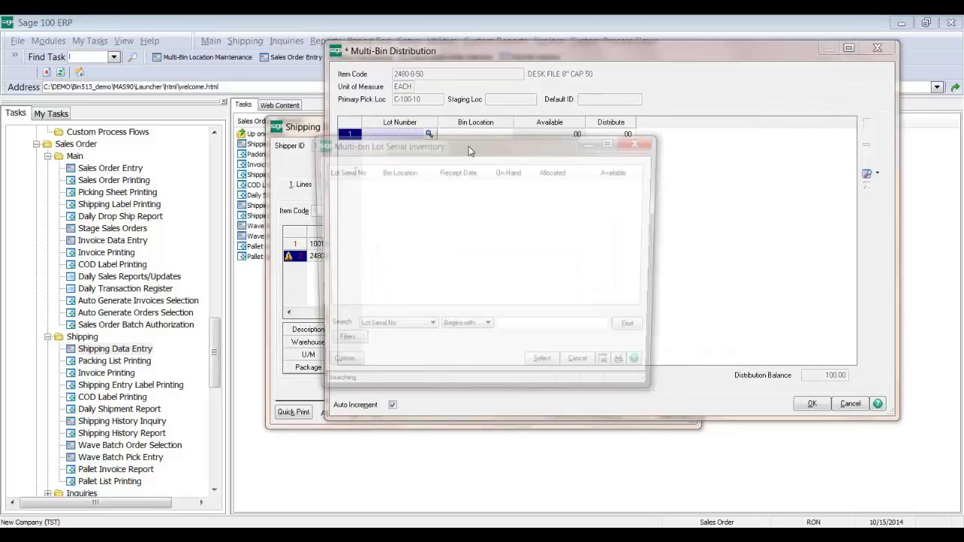
{"action": "left_click", "coordinate": [508, 192]}
{"action": "double_click", "coordinate": [509, 192]}
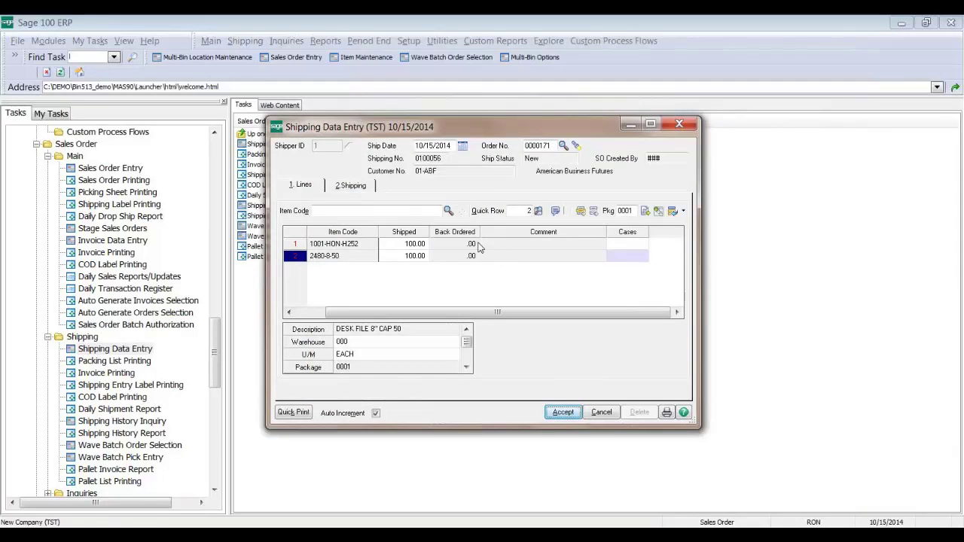
- Review the Multi-Bin distribution of the shipped item 2480-8-50 and close it
{"action": "left_click", "coordinate": [420, 256]}
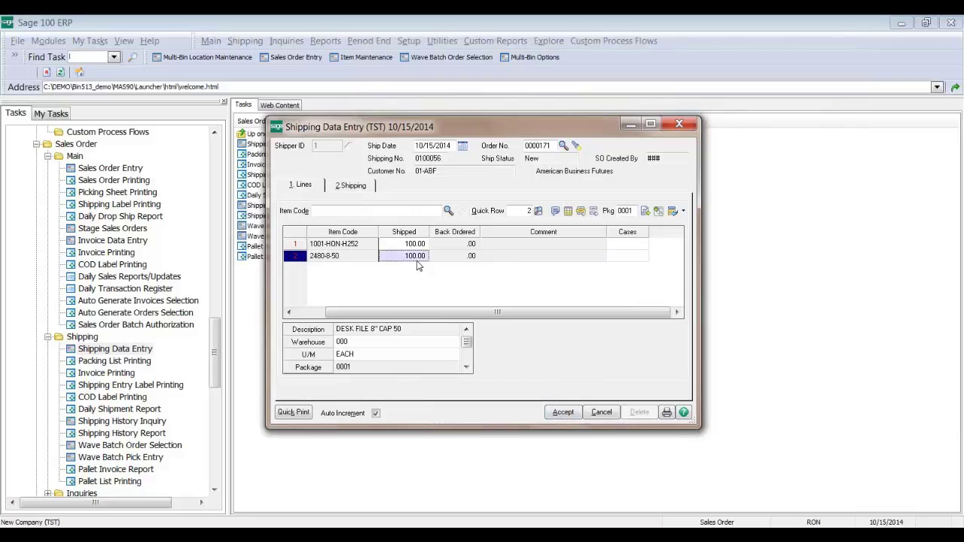
{"action": "left_click", "coordinate": [567, 210]}
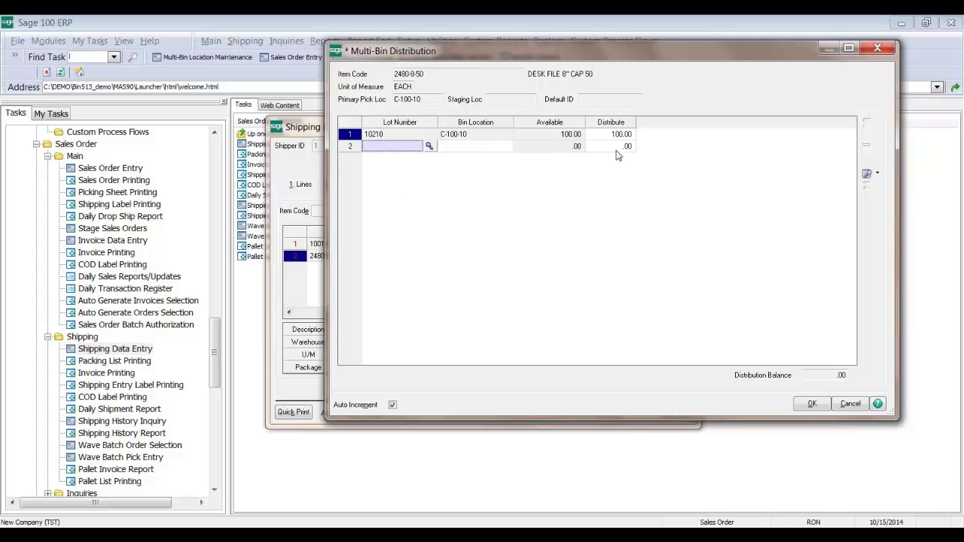
{"action": "left_click", "coordinate": [801, 407]}
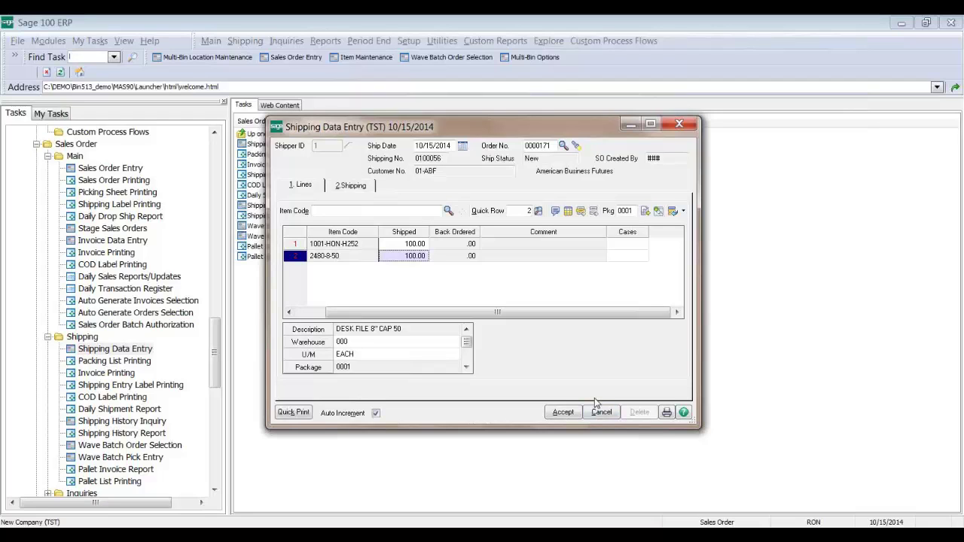
- Cancel the shipment entry and close Shipping Data Entry
{"action": "left_click", "coordinate": [600, 422]}
{"action": "left_click", "coordinate": [465, 212]}
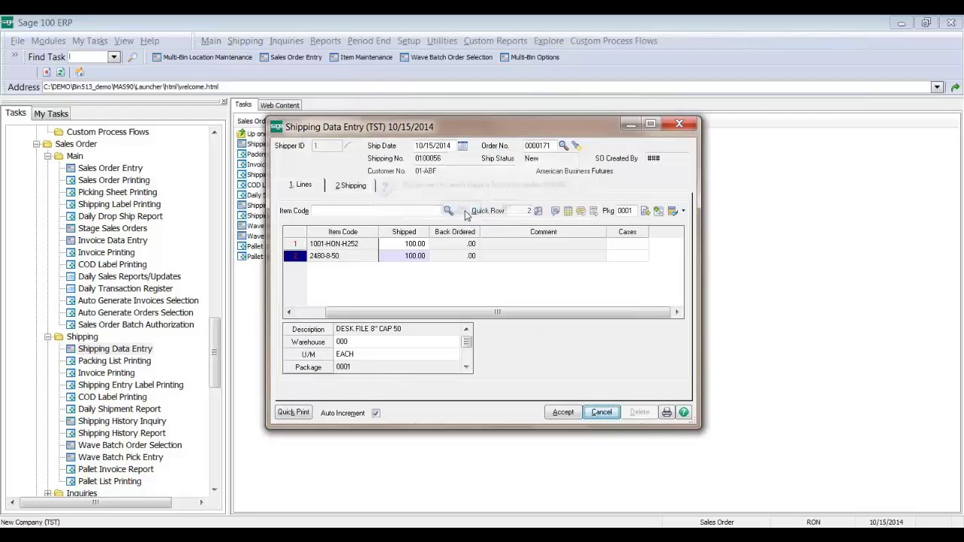
{"action": "left_click", "coordinate": [680, 125]}
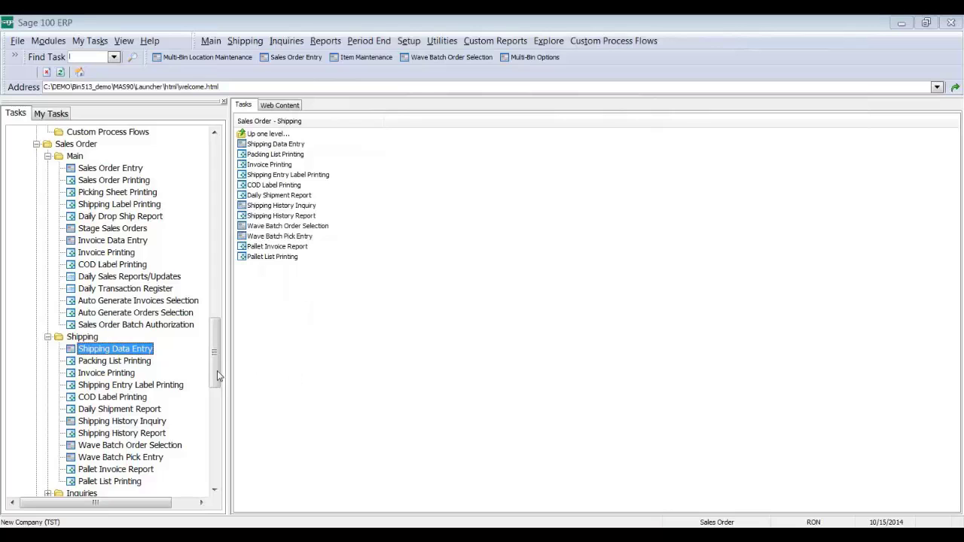
{"action": "left_click_drag", "start_coordinate": [214, 376], "coordinate": [214, 319]}
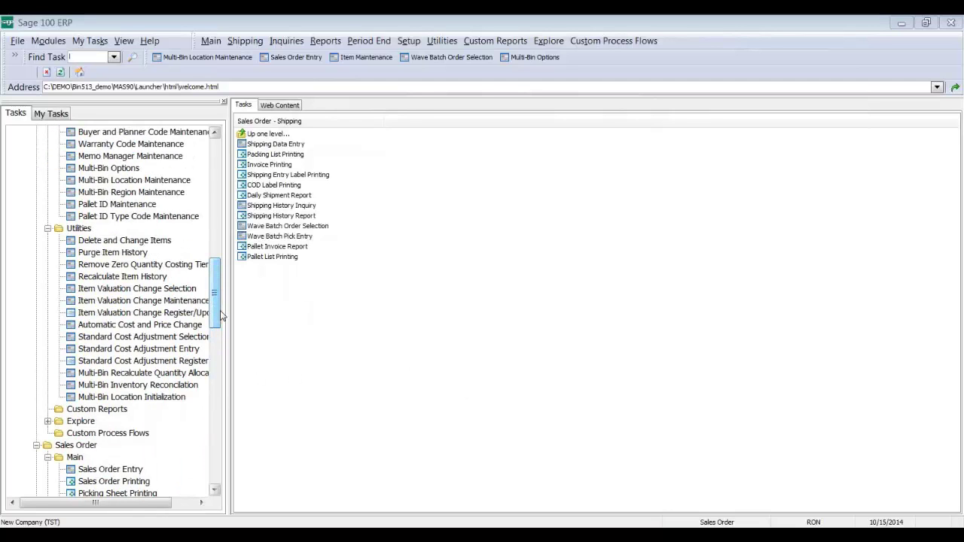
{"action": "double_click", "coordinate": [98, 168]}
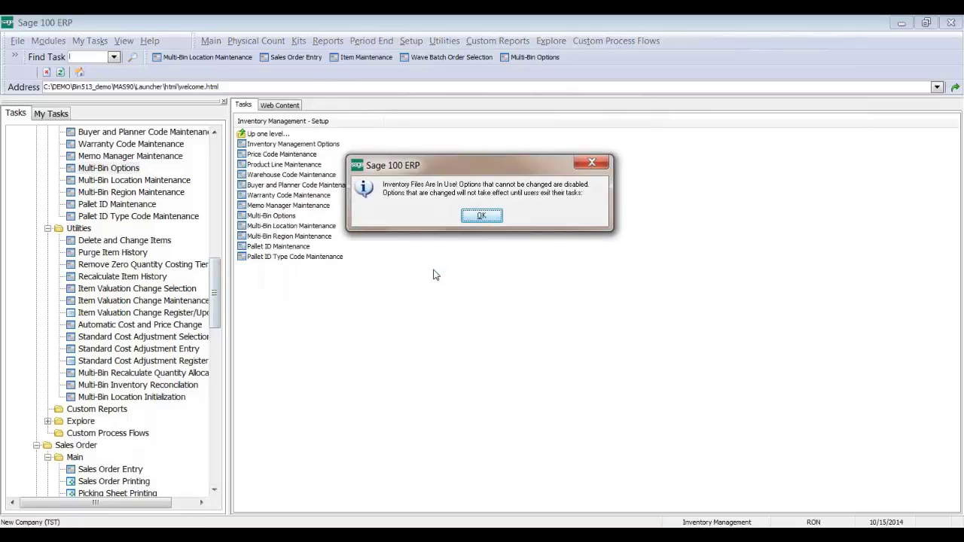
{"action": "left_click", "coordinate": [481, 217]}
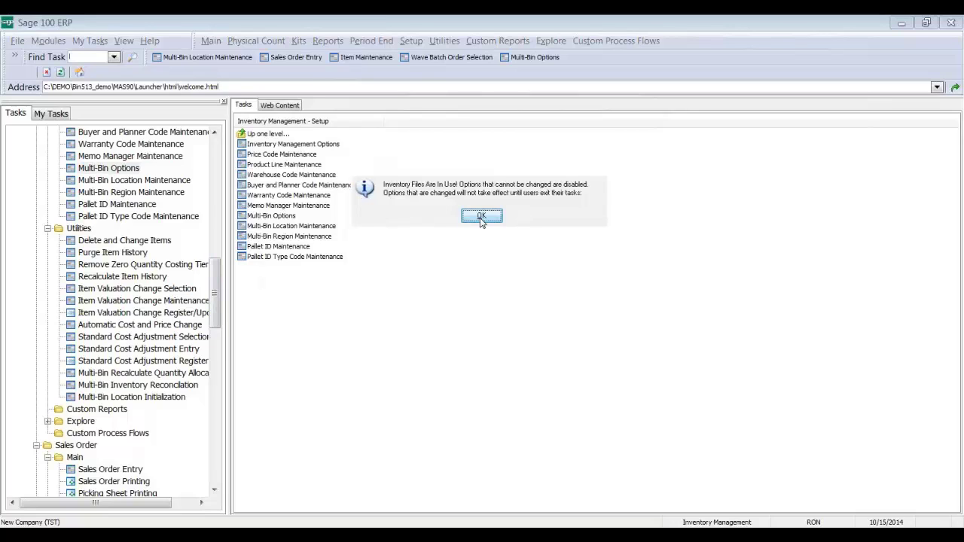
{"action": "left_click", "coordinate": [481, 218]}
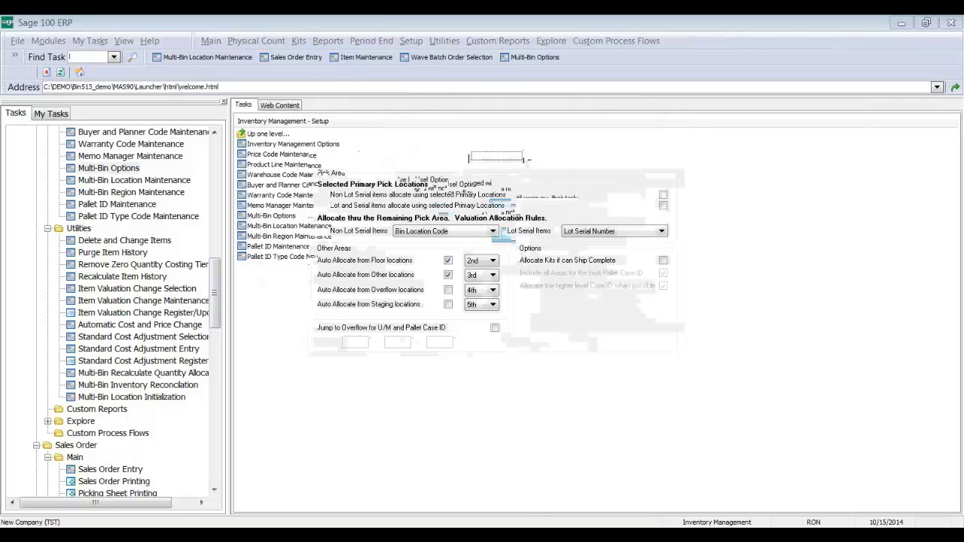
{"action": "right_click", "coordinate": [580, 534]}
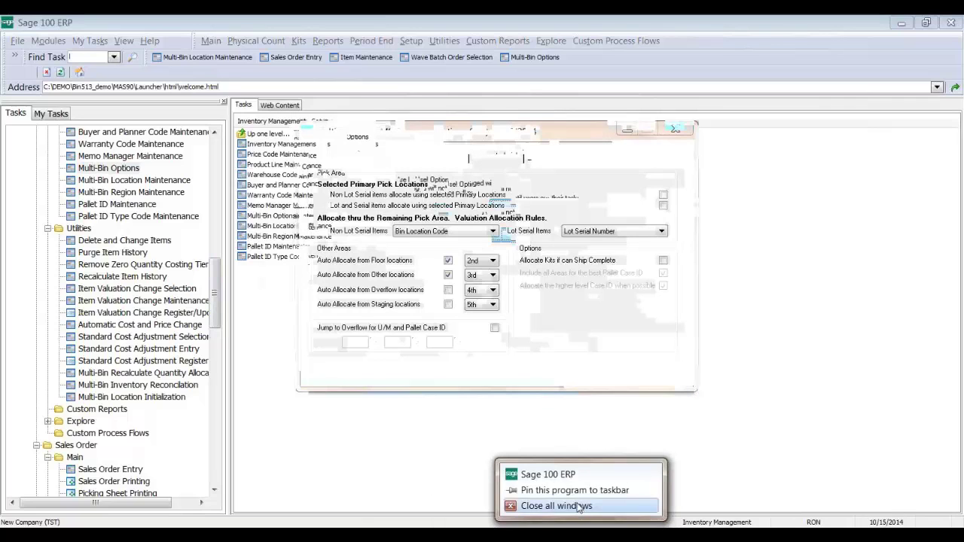
{"action": "left_click", "coordinate": [578, 506]}
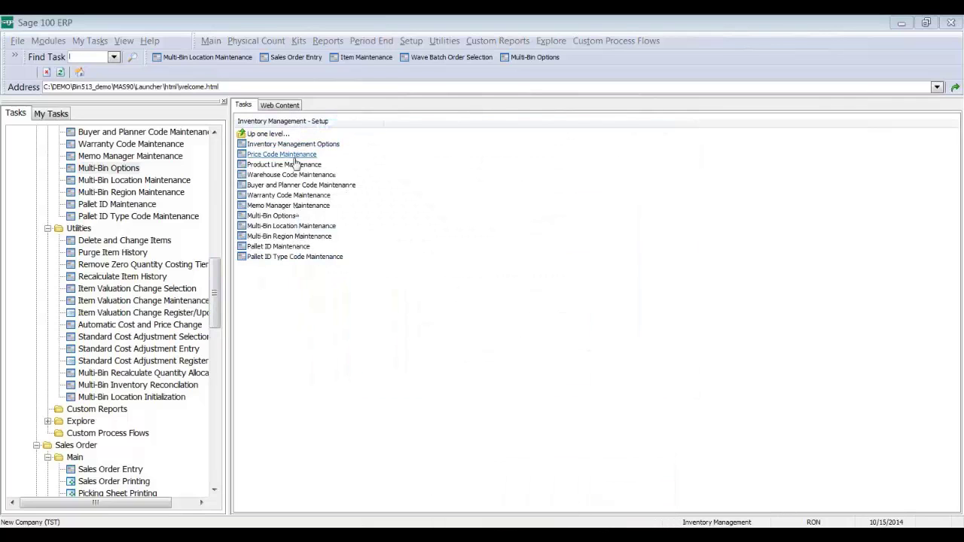
- Set PreAllocate in S/O Entry to Auto Allocate as Order Saved in the Multi-Bin Options and save them
{"action": "left_click", "coordinate": [260, 215]}
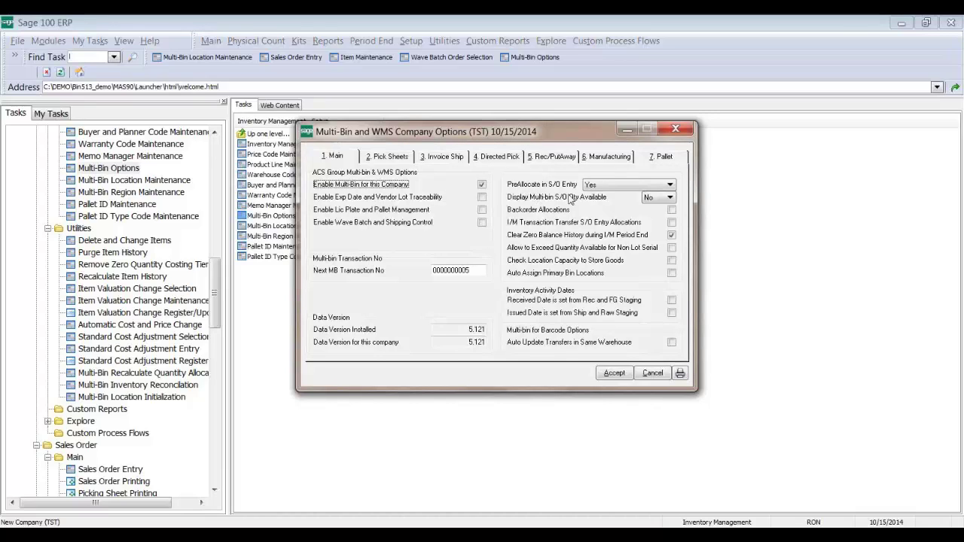
{"action": "left_click", "coordinate": [592, 188]}
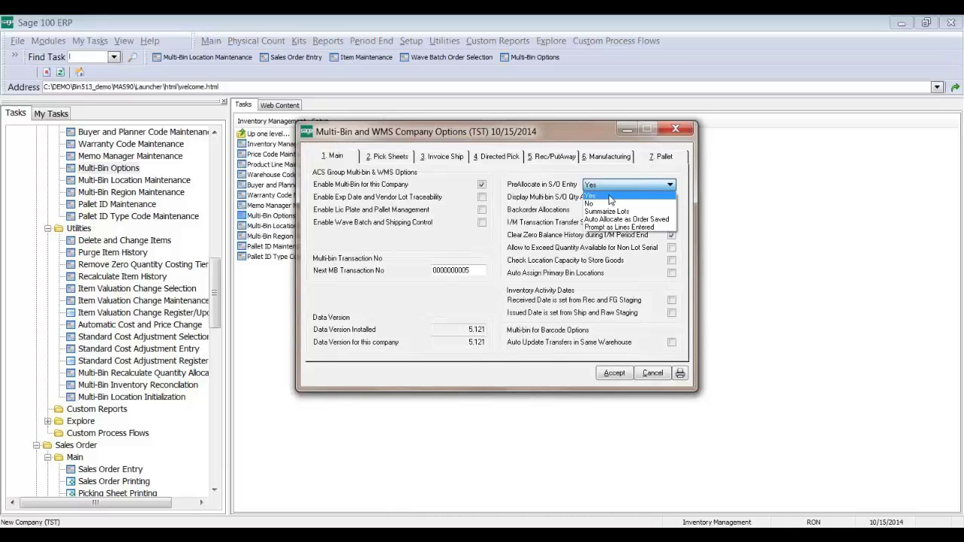
{"action": "left_click", "coordinate": [609, 195]}
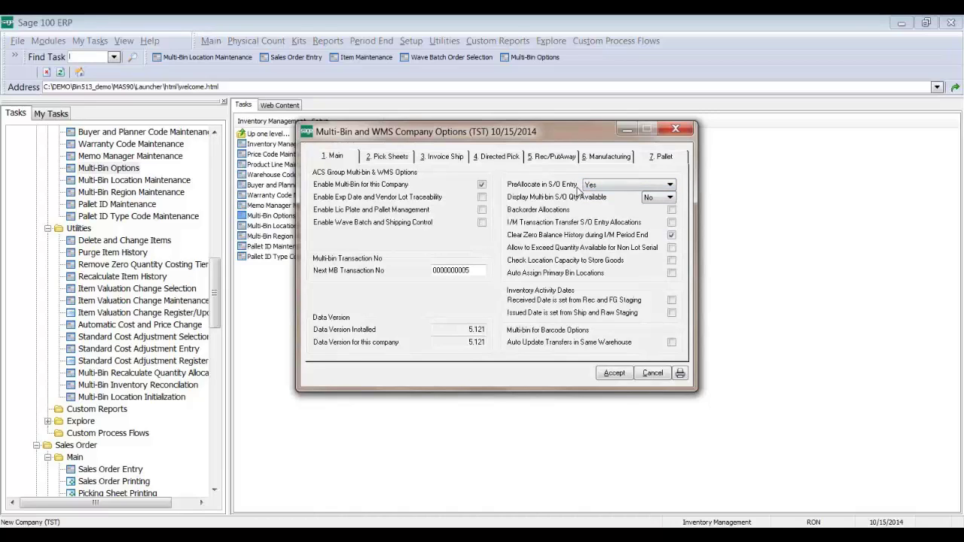
{"action": "left_click", "coordinate": [592, 189]}
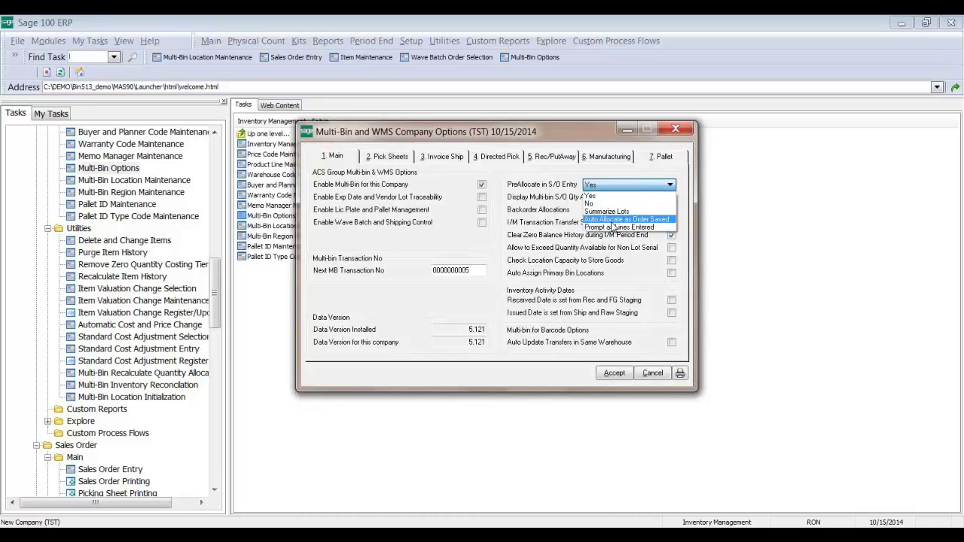
{"action": "left_click", "coordinate": [612, 220]}
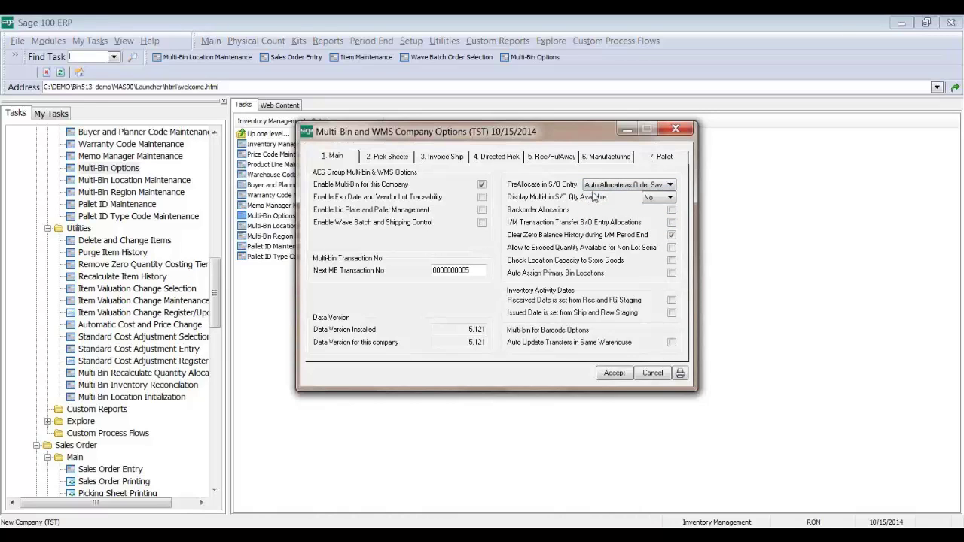
{"action": "left_click", "coordinate": [607, 377]}
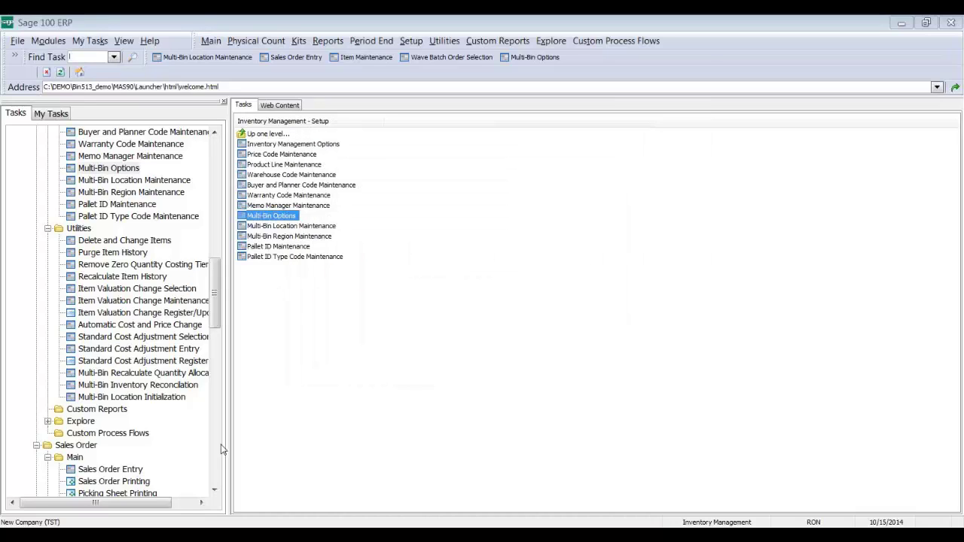
- Start a new sales order with the next order number for the customer Hillsboro Service Center
{"action": "left_click", "coordinate": [124, 469]}
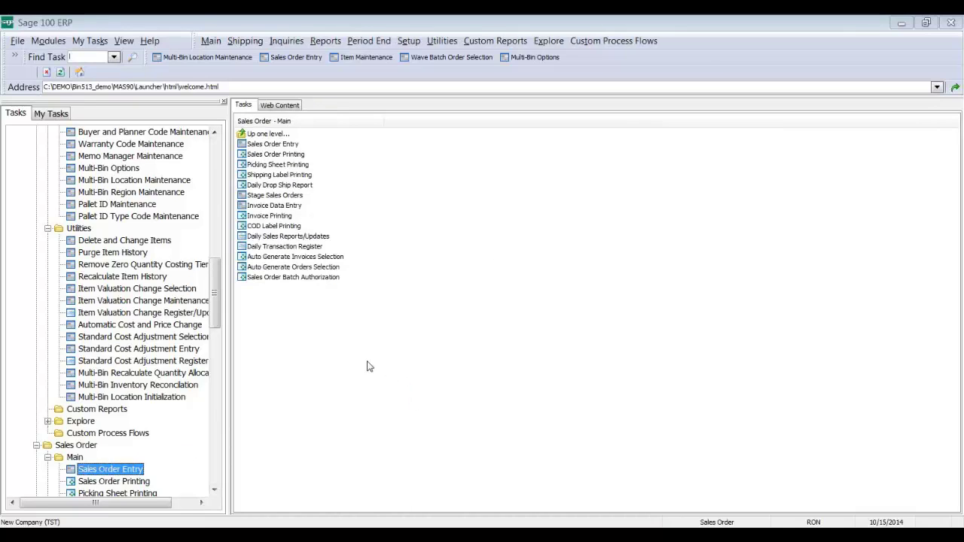
{"action": "left_click", "coordinate": [336, 133]}
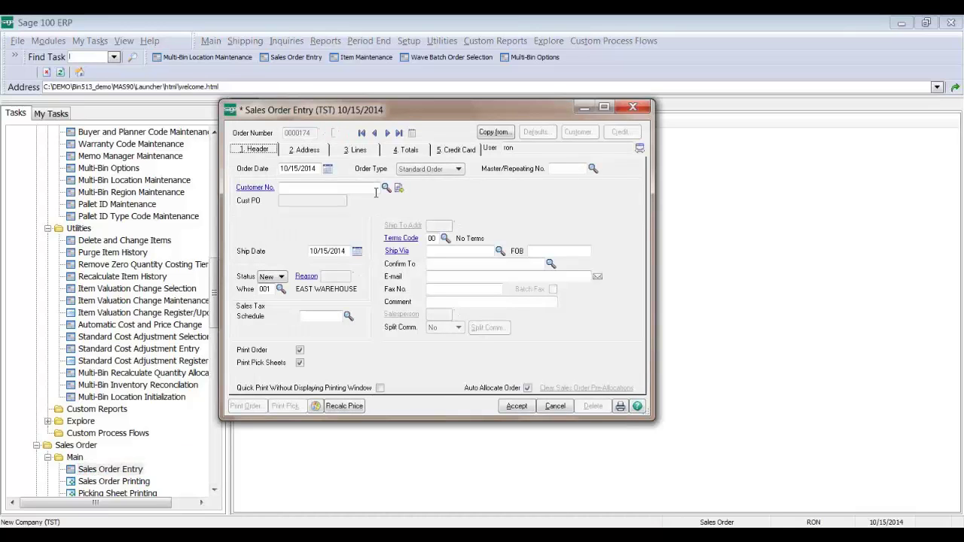
{"action": "left_click", "coordinate": [393, 189]}
{"action": "double_click", "coordinate": [374, 209]}
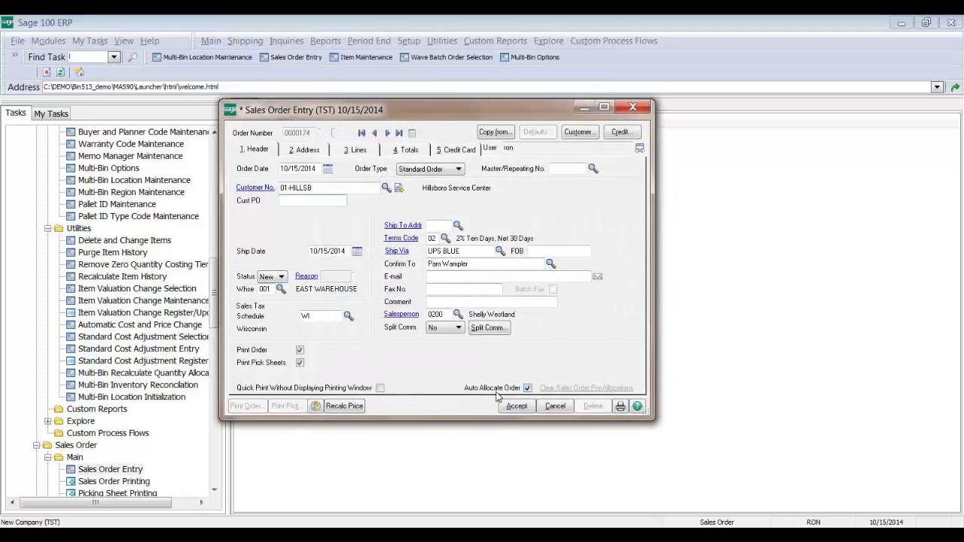
- Add item 1001-HON-H254LK to the order lines with 100 ordered, accepting the quantity entered despite availability
{"action": "left_click", "coordinate": [358, 149]}
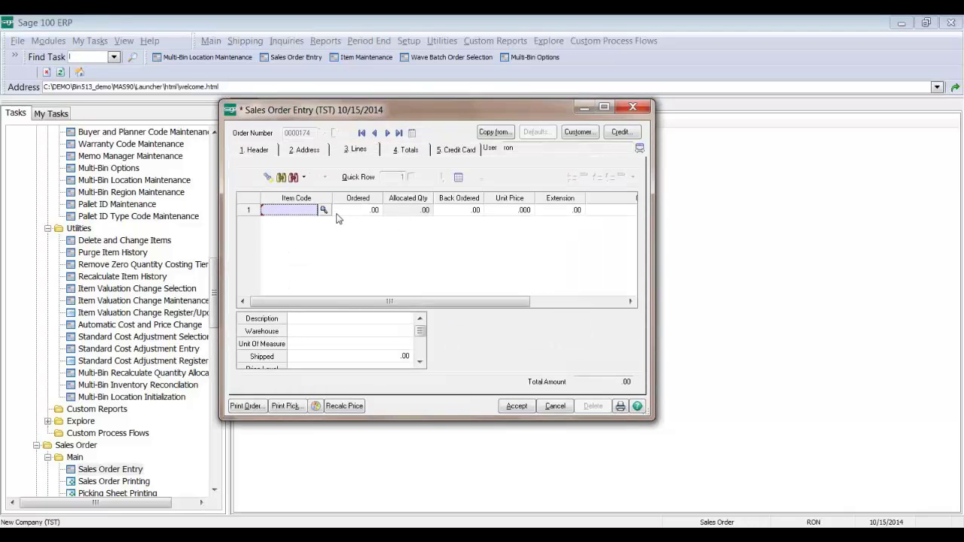
{"action": "left_click", "coordinate": [324, 210]}
{"action": "double_click", "coordinate": [409, 210]}
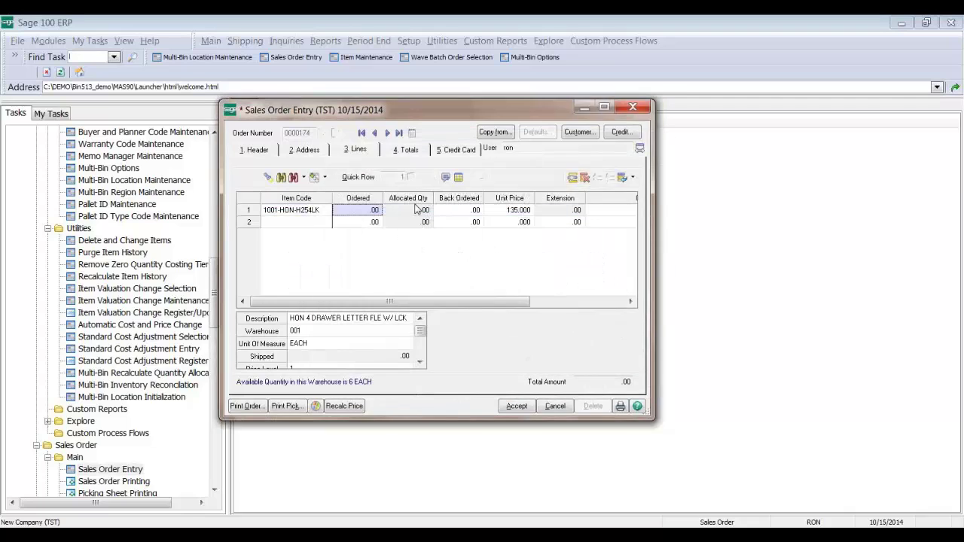
{"action": "type", "text": "100"}
{"action": "key", "text": "Tab"}
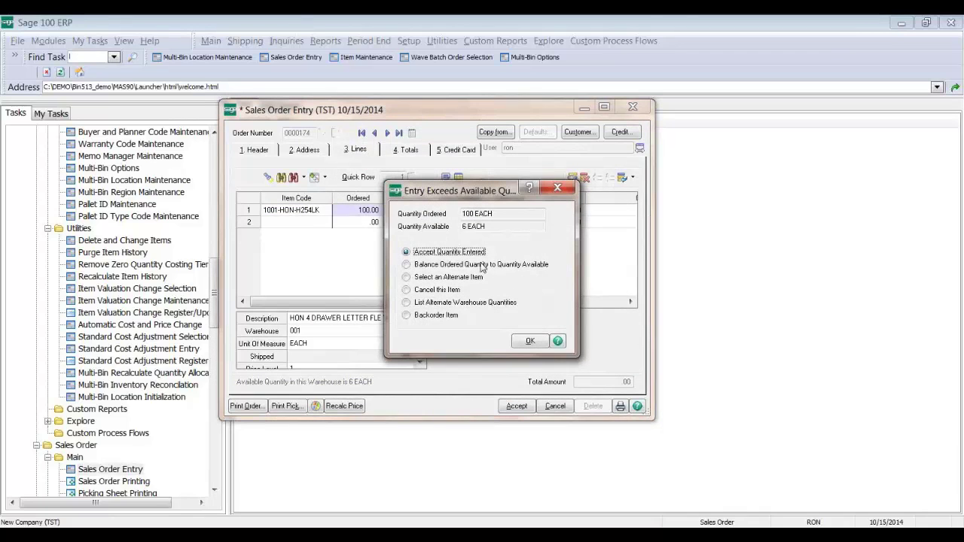
{"action": "left_click", "coordinate": [521, 339]}
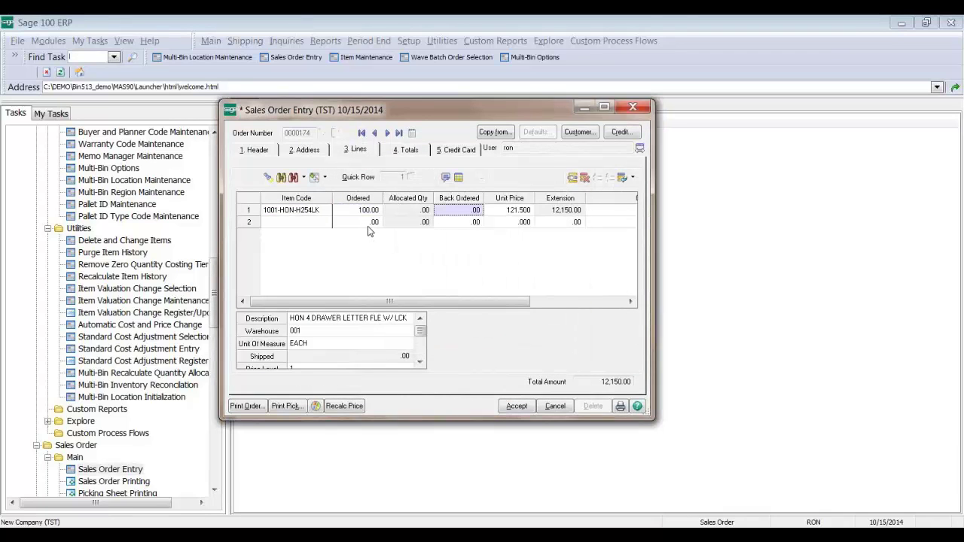
- Change the ordered quantity of item 1001-HON-H254LK to 10, accepting the quantity entered despite availability
{"action": "key", "text": "shift+Tab"}
{"action": "key", "text": "shift+Tab"}
{"action": "key", "text": "Tab"}
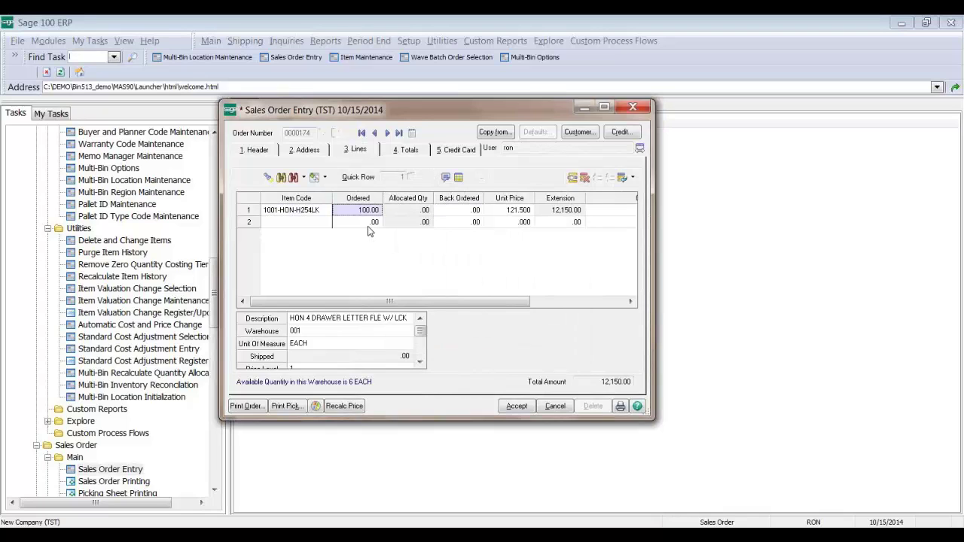
{"action": "type", "text": "10"}
{"action": "key", "text": "Tab"}
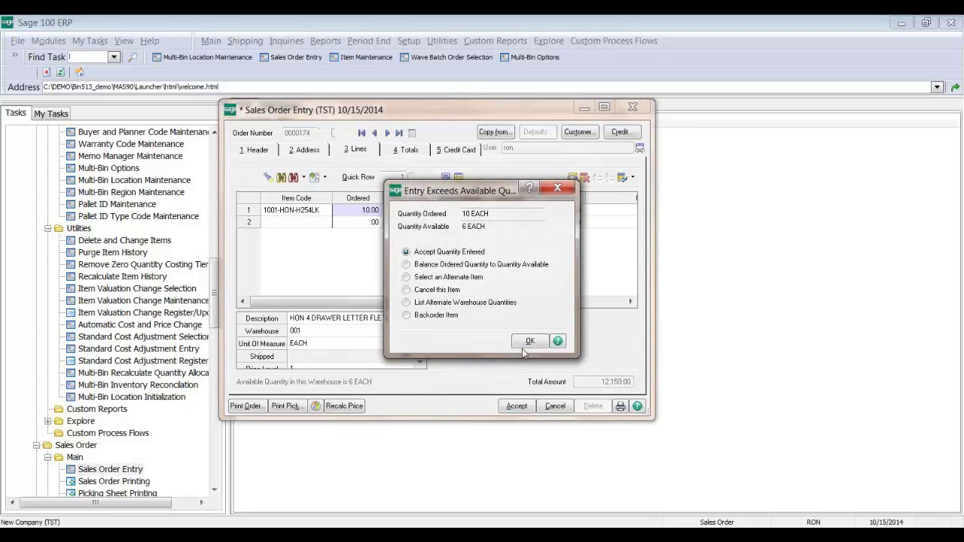
{"action": "left_click", "coordinate": [530, 341]}
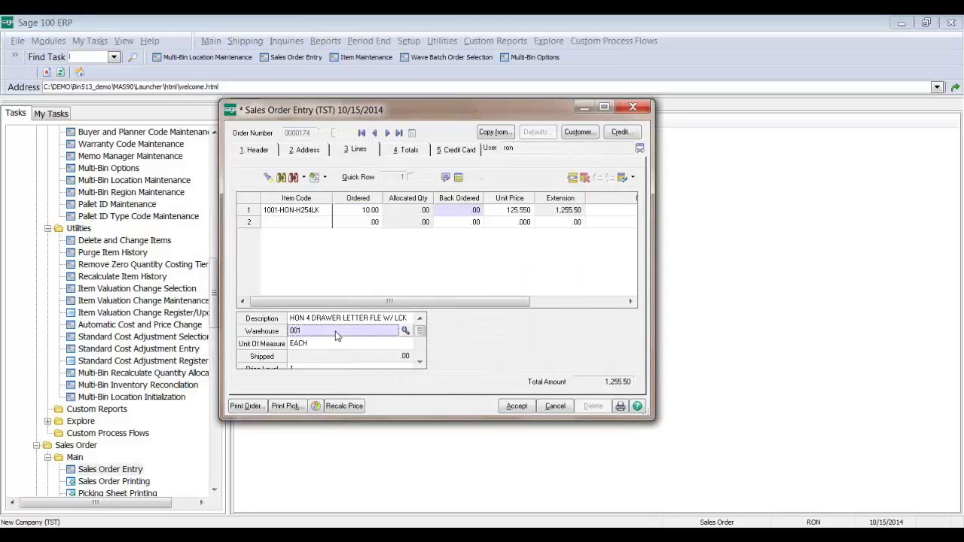
- Set the item line's warehouse to 000 and save the sales order
{"action": "left_click", "coordinate": [336, 336]}
{"action": "type", "text": "000"}
{"action": "key", "text": "Tab"}
{"action": "left_click", "coordinate": [503, 407]}
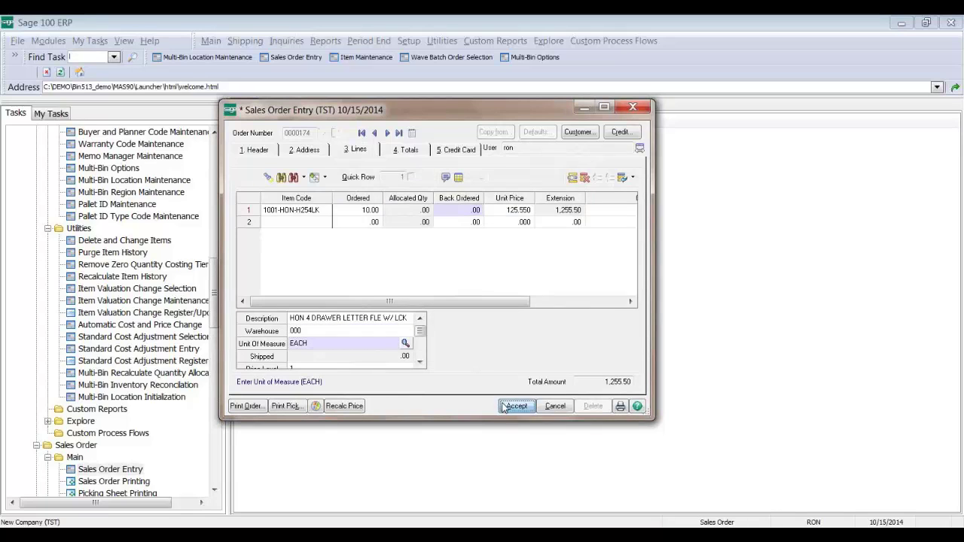
{"action": "left_click", "coordinate": [505, 406]}
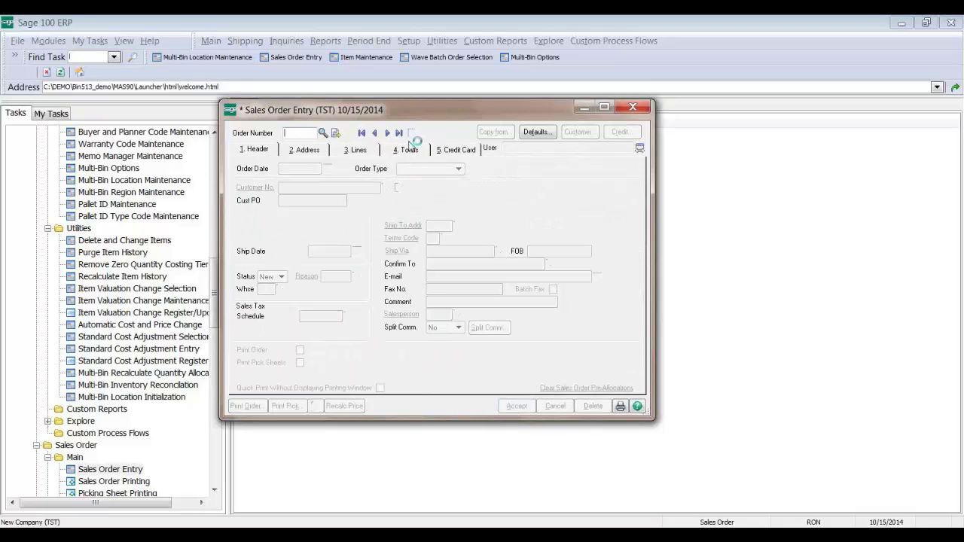
- Reopen the last sales order and check the allocated quantity and bin distribution of line 1
{"action": "left_click", "coordinate": [398, 132]}
{"action": "left_click", "coordinate": [359, 150]}
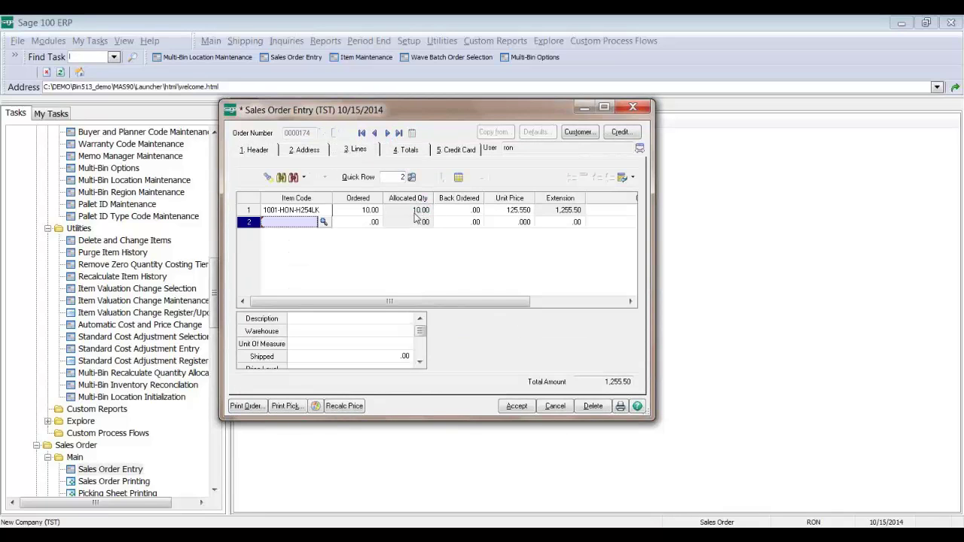
{"action": "left_click", "coordinate": [372, 212]}
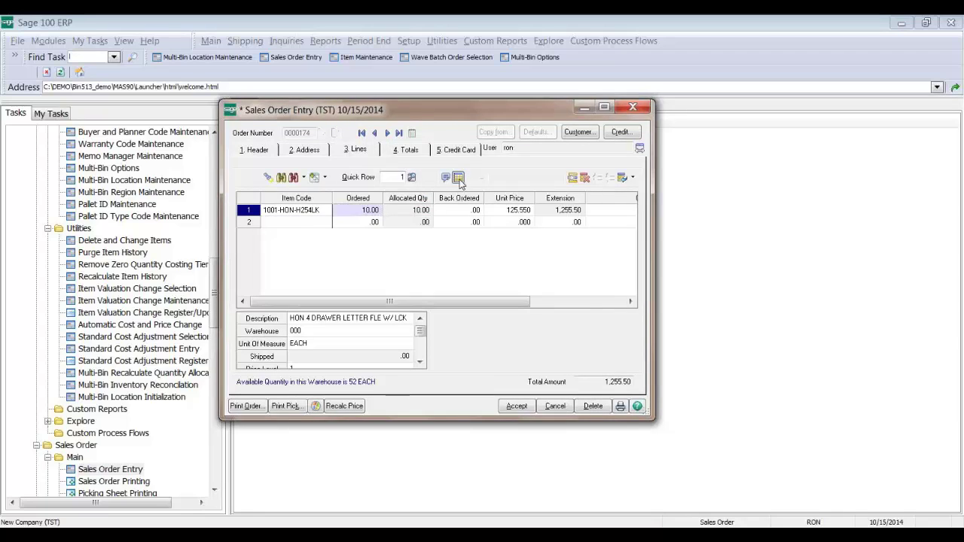
{"action": "left_click", "coordinate": [459, 179]}
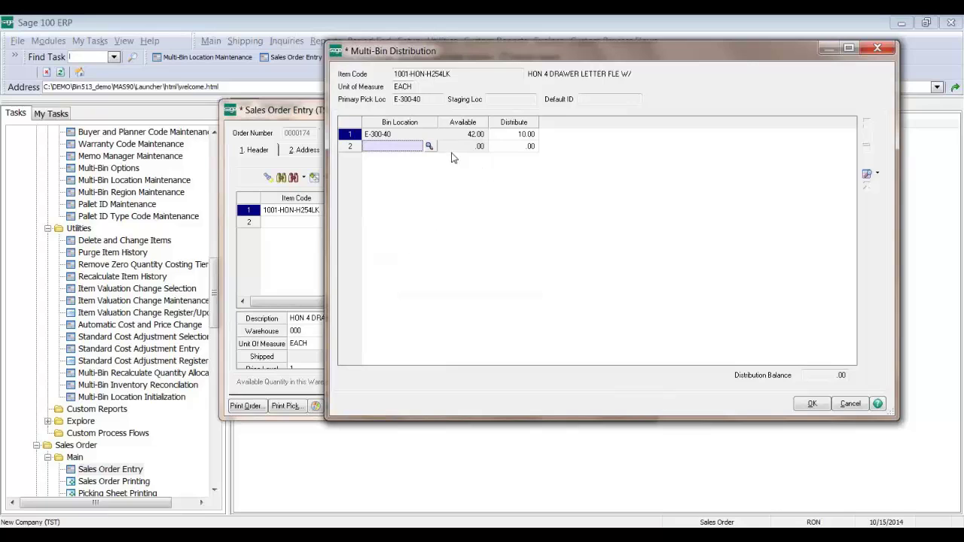
{"action": "left_click", "coordinate": [800, 407]}
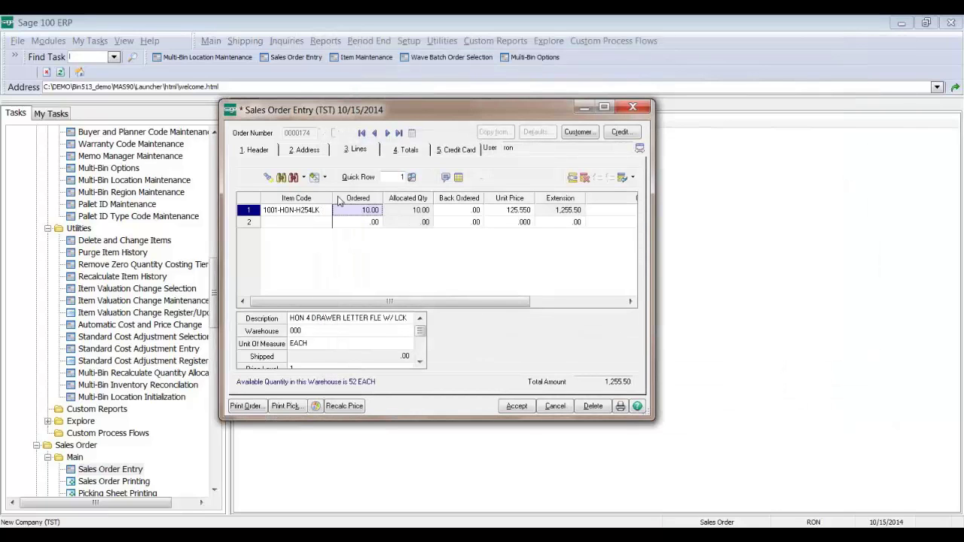
- Check the order header's Auto Allocate Order option and the order lines, then save the order and close Sales Order Entry
{"action": "left_click", "coordinate": [273, 153]}
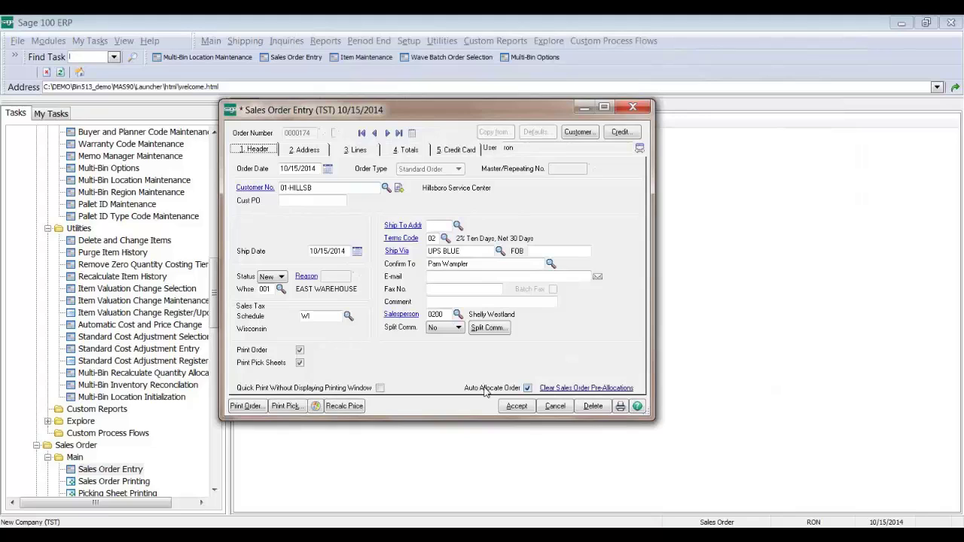
{"action": "left_click", "coordinate": [358, 150]}
{"action": "left_click", "coordinate": [313, 221]}
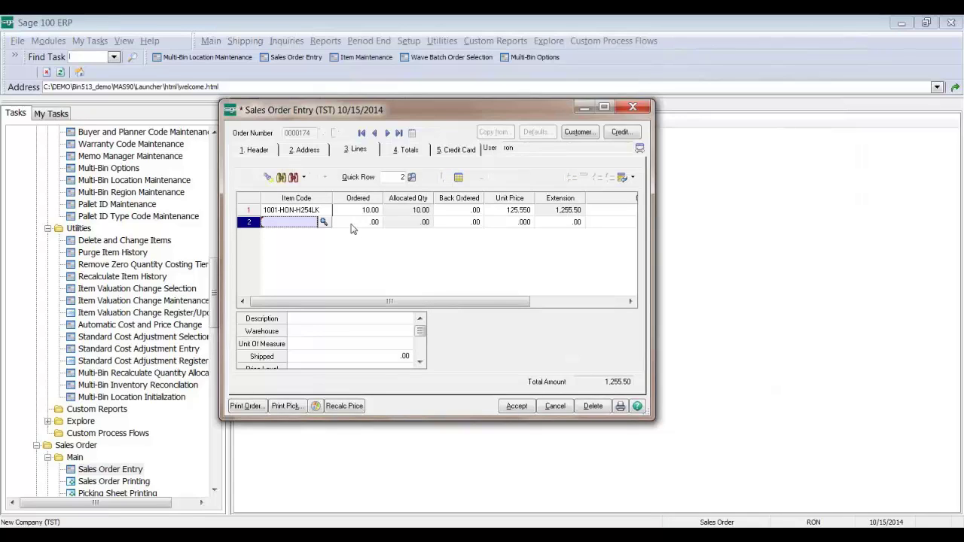
{"action": "left_click", "coordinate": [254, 150]}
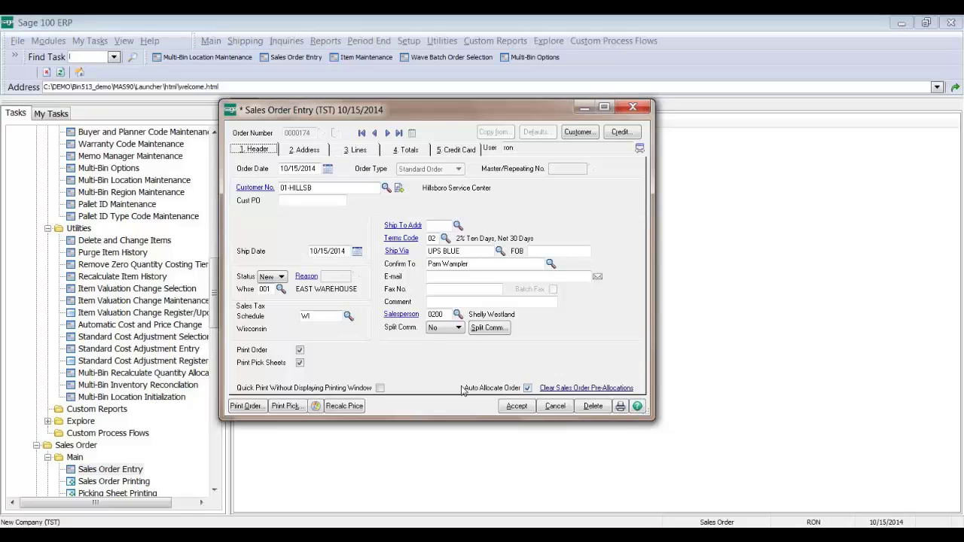
{"action": "left_click", "coordinate": [473, 388]}
{"action": "left_click", "coordinate": [517, 406]}
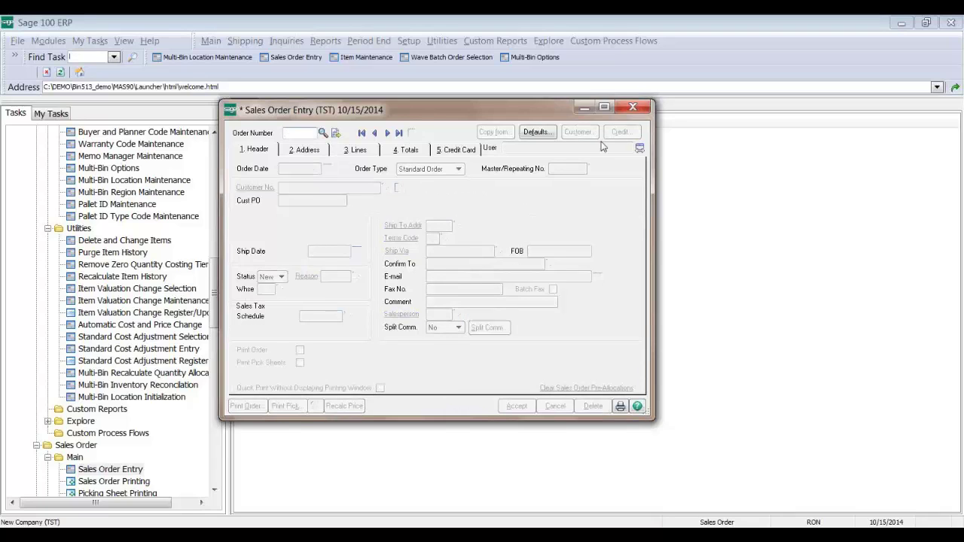
{"action": "left_click", "coordinate": [633, 107]}
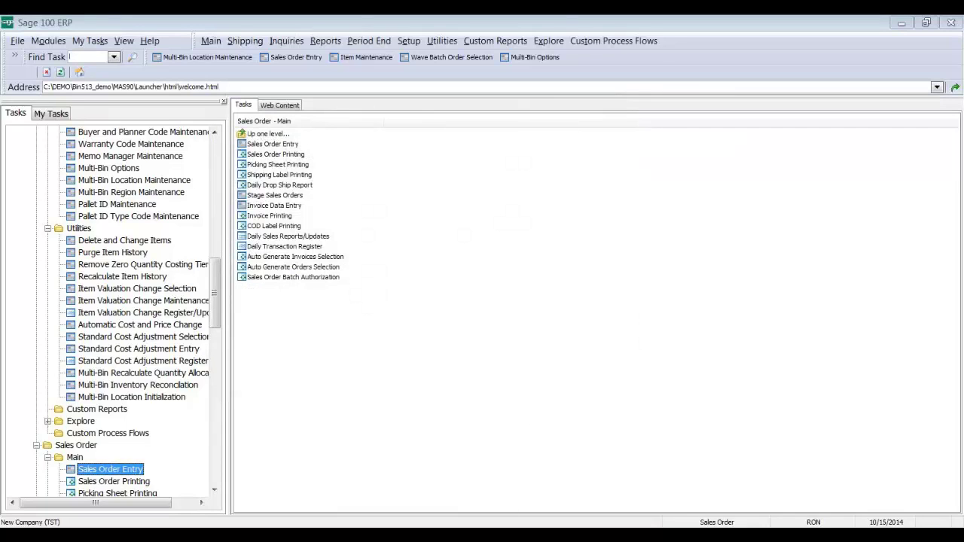
- Switch to Adobe Reader and bring up Multi-Bin_Manual_510.pdf
{"action": "mouse_move", "coordinate": [495, 536]}
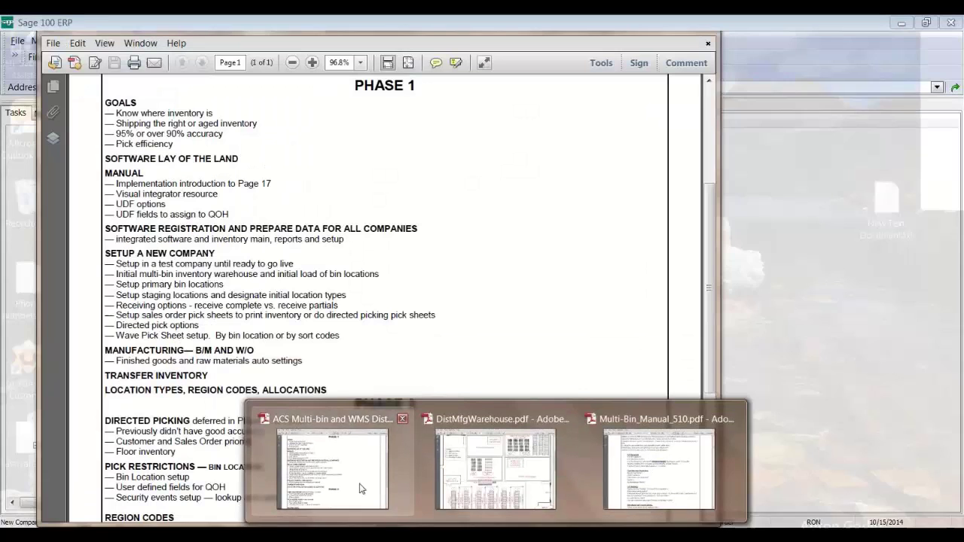
{"action": "left_click", "coordinate": [332, 463]}
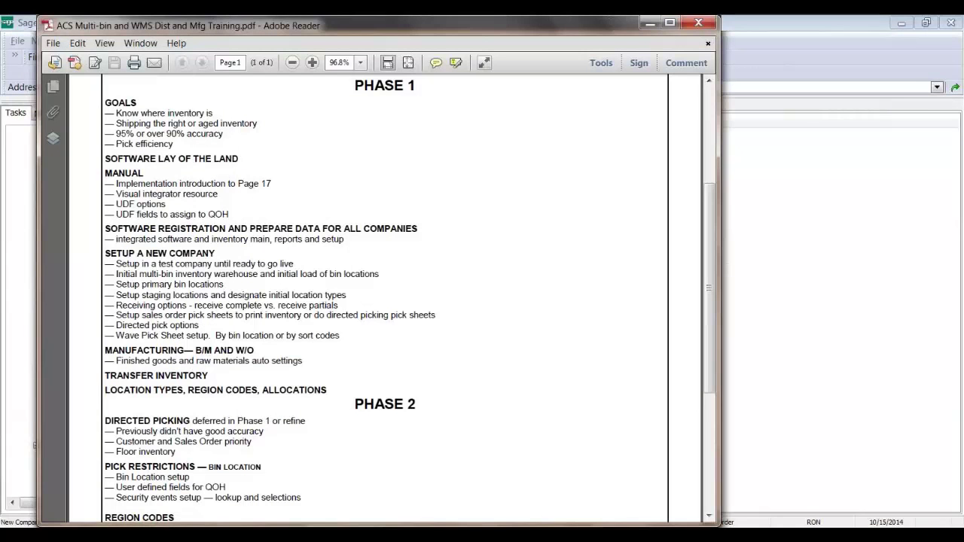
{"action": "mouse_move", "coordinate": [495, 536]}
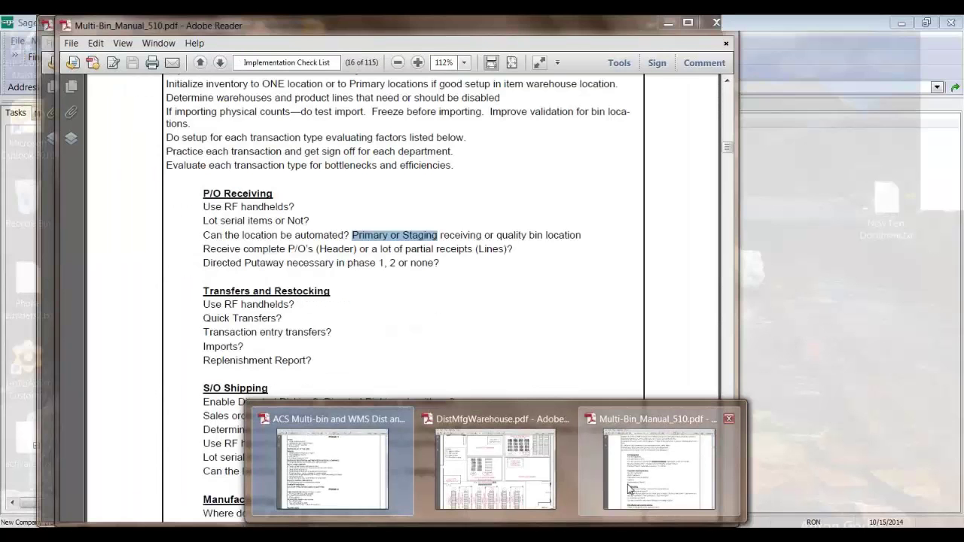
{"action": "left_click", "coordinate": [629, 490]}
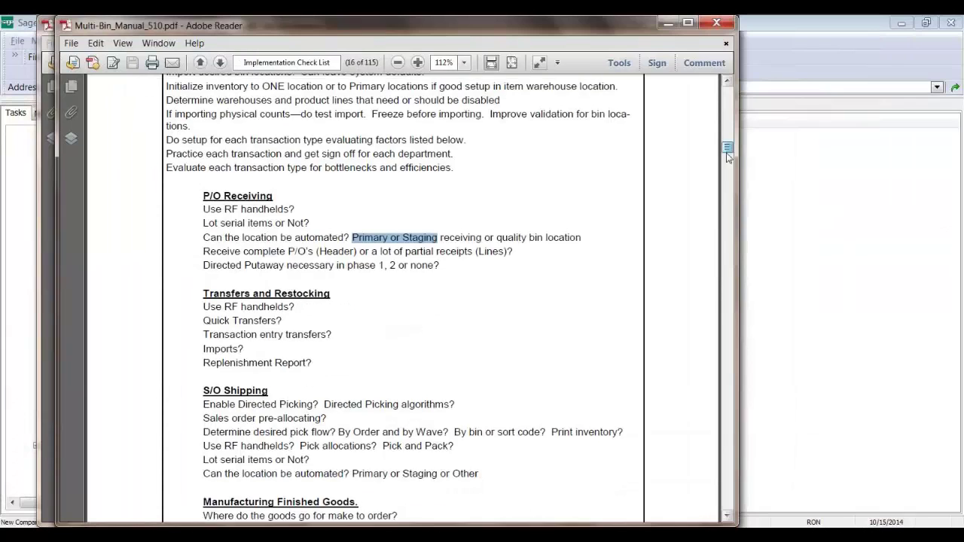
- Browse the manual's appendices backward from the last page to the Auto Allocate Inventory to Sales Orders section on page 109
{"action": "left_click_drag", "start_coordinate": [727, 154], "coordinate": [726, 515]}
{"action": "scroll", "coordinate": [566, 329], "scroll_direction": "up", "scroll_amount": 5}
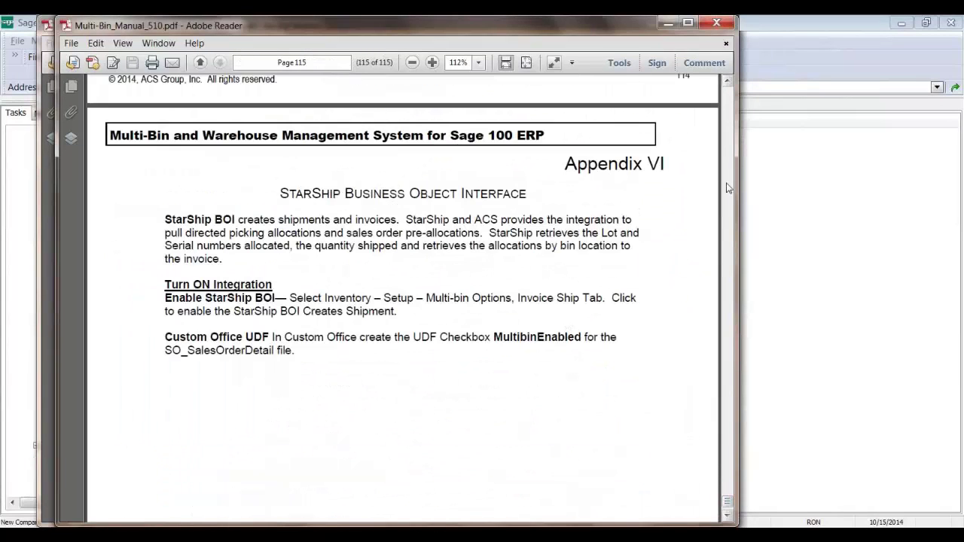
{"action": "left_click", "coordinate": [727, 187]}
{"action": "left_click", "coordinate": [727, 188]}
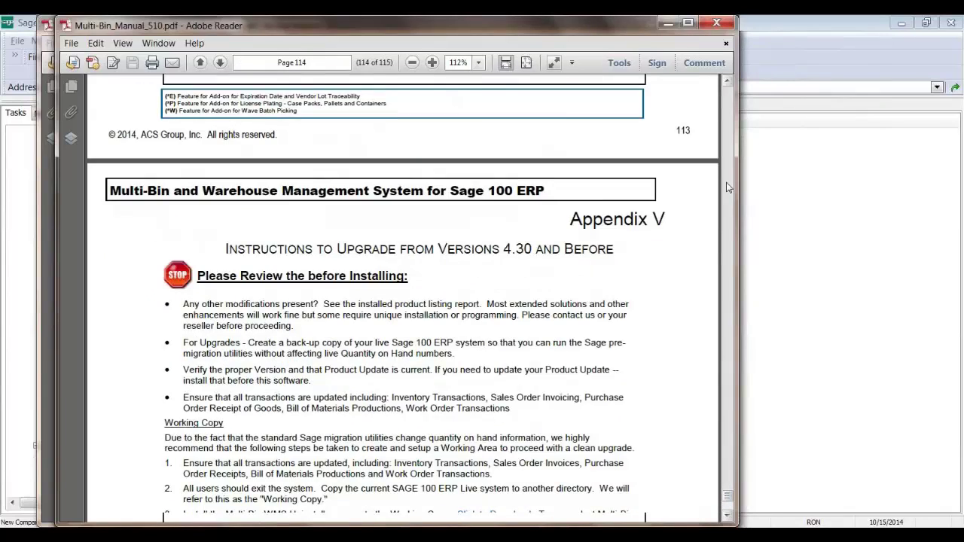
{"action": "left_click", "coordinate": [727, 187]}
{"action": "scroll", "coordinate": [525, 213], "scroll_direction": "up", "scroll_amount": 10}
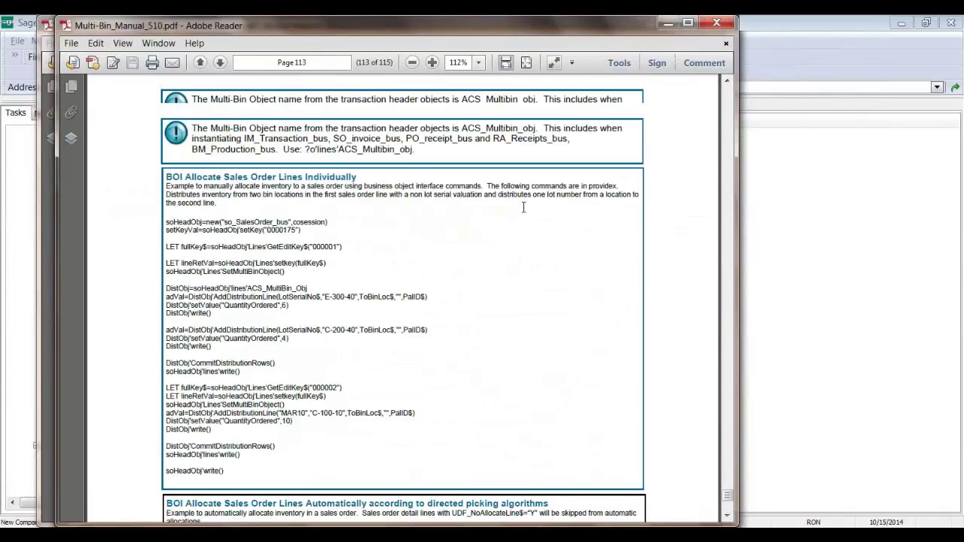
{"action": "scroll", "coordinate": [436, 227], "scroll_direction": "up", "scroll_amount": 10}
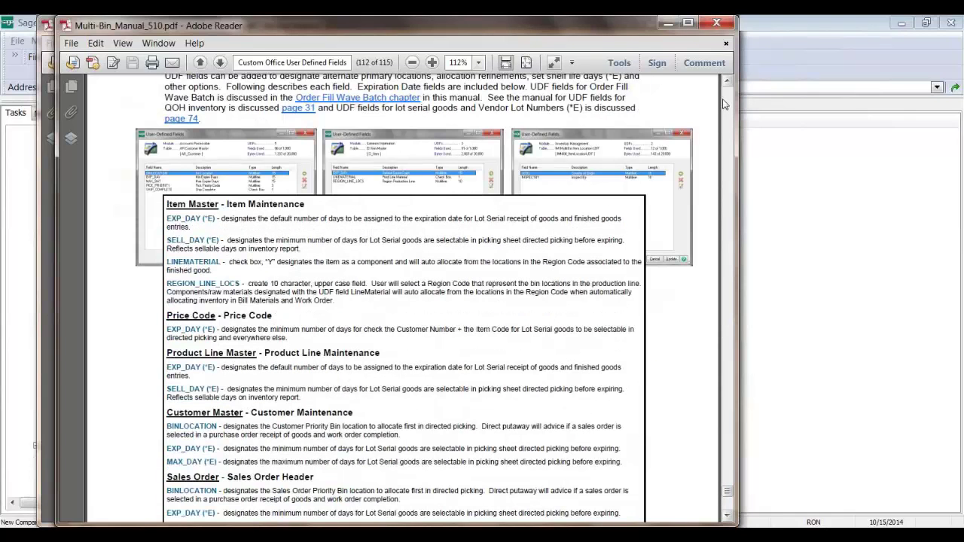
{"action": "left_click", "coordinate": [723, 104]}
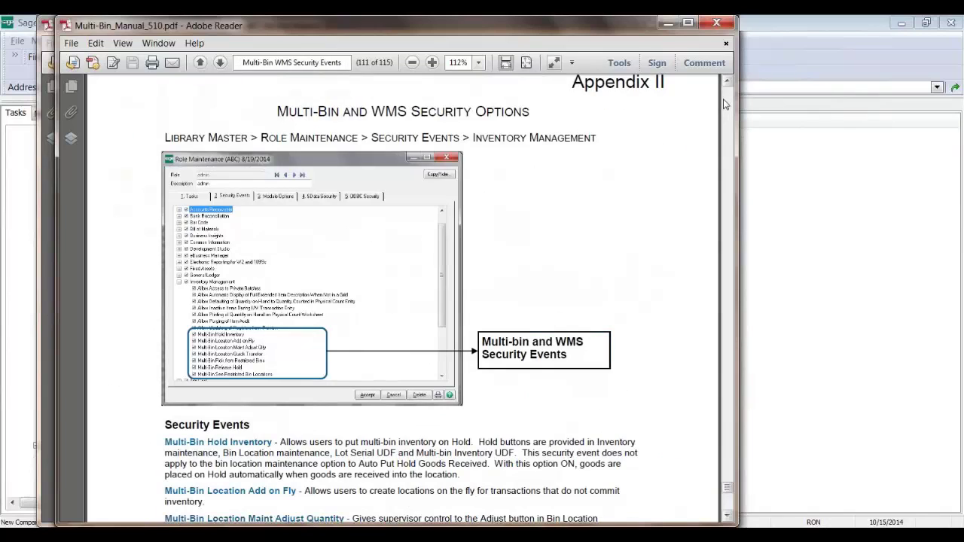
{"action": "left_click", "coordinate": [723, 104]}
{"action": "left_click", "coordinate": [724, 103]}
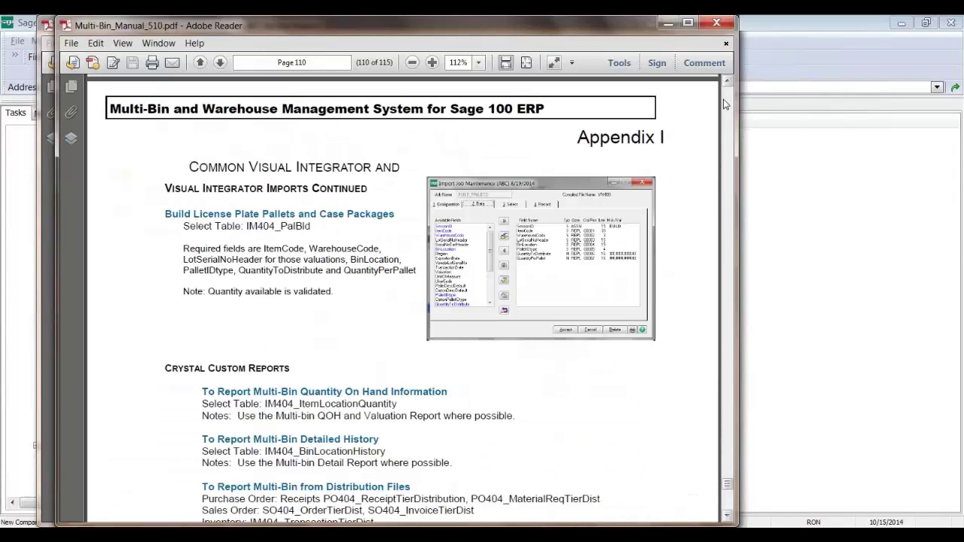
{"action": "left_click", "coordinate": [723, 111]}
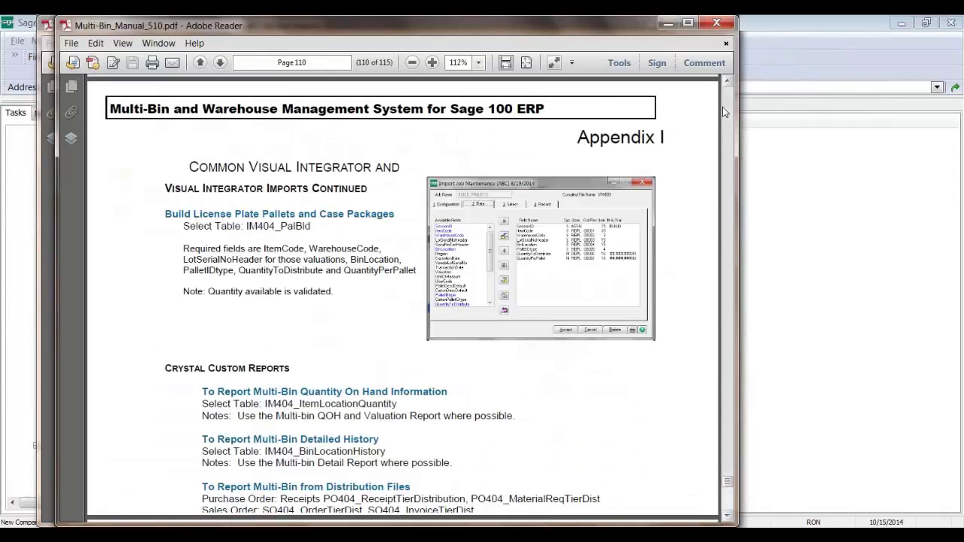
{"action": "left_click", "coordinate": [723, 111]}
- Highlight the SO_SalesOrderHeader table and the D404_AllocateOrder field in the Auto Allocate Inventory to Sales Orders section
{"action": "left_click_drag", "start_coordinate": [184, 278], "coordinate": [353, 278]}
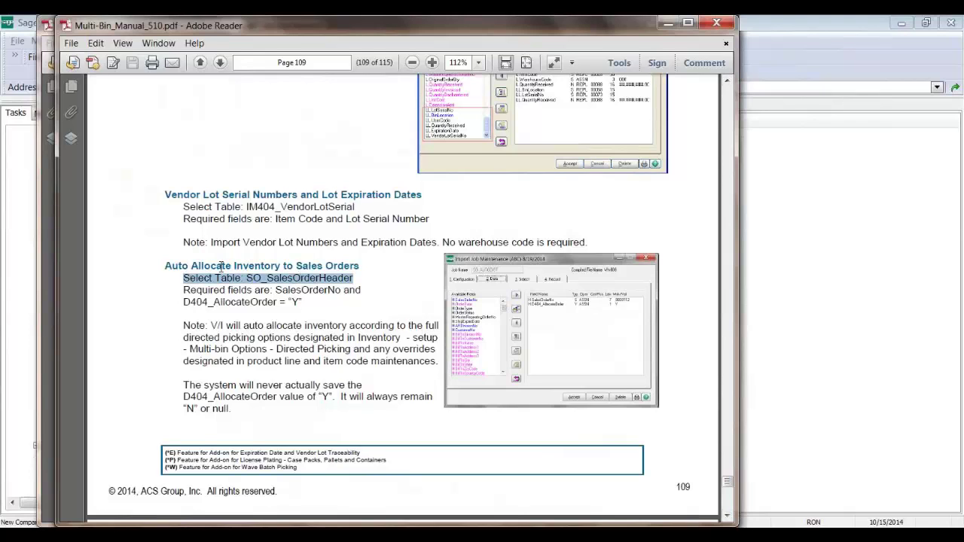
{"action": "scroll", "coordinate": [221, 266], "scroll_direction": "up", "scroll_amount": 2}
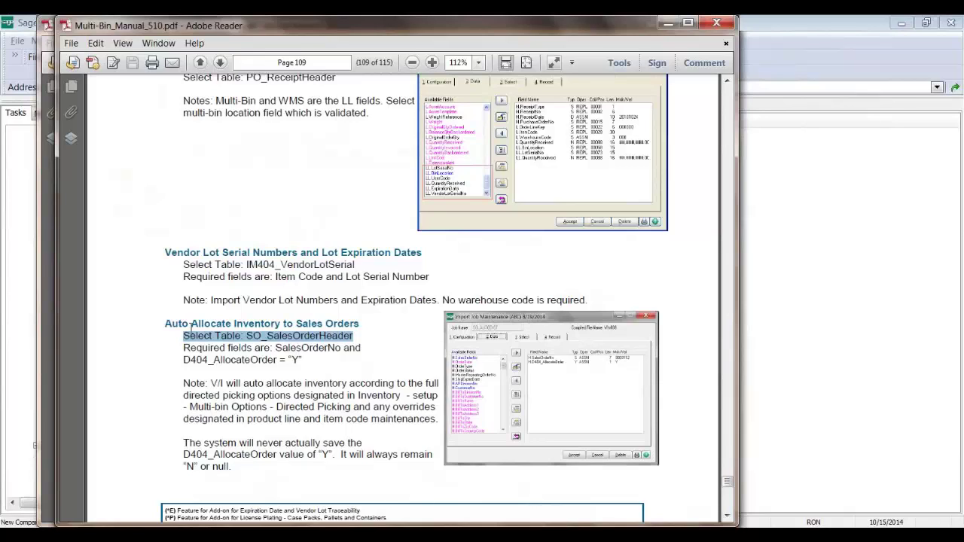
{"action": "left_click_drag", "start_coordinate": [183, 360], "coordinate": [277, 364]}
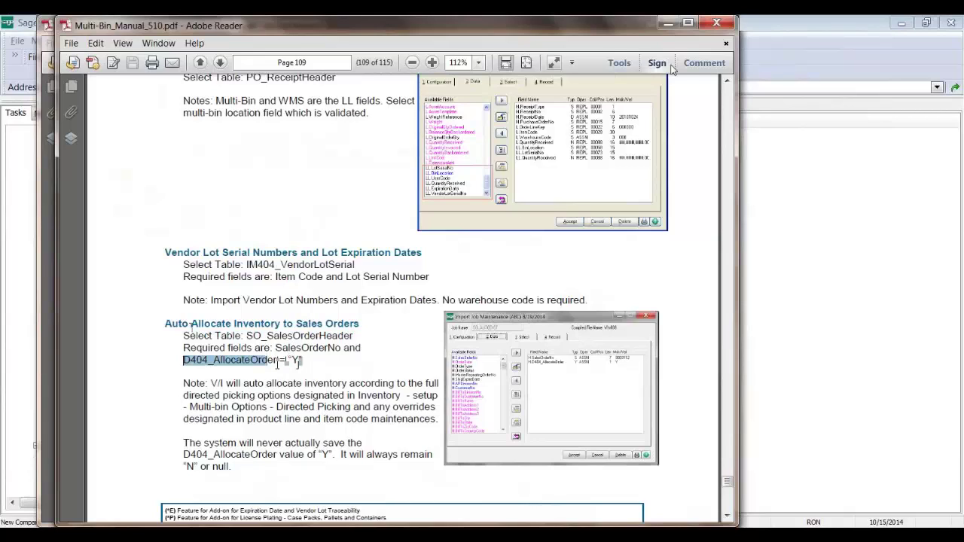
- Minimize the manual and the training PDF and return to Sage 100 ERP
{"action": "left_click", "coordinate": [668, 26]}
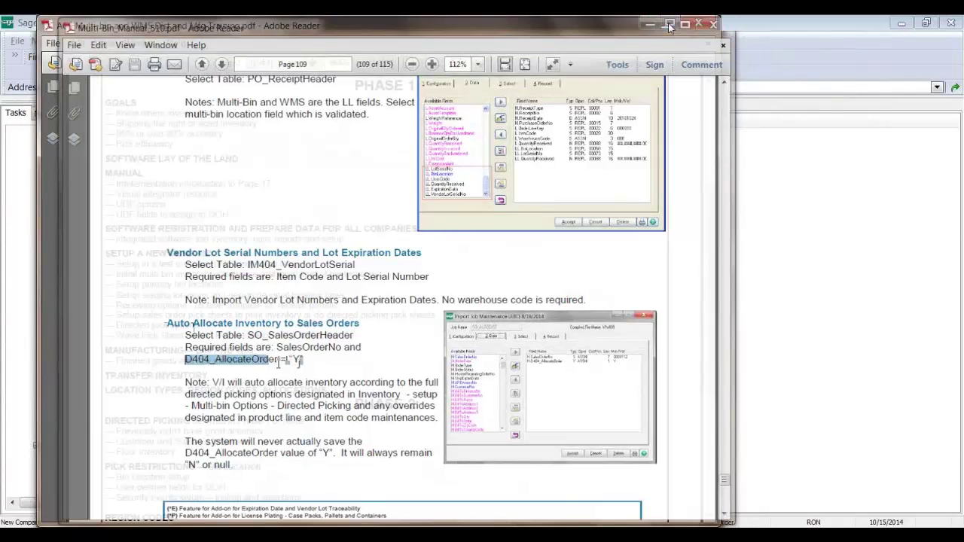
{"action": "left_click", "coordinate": [651, 26]}
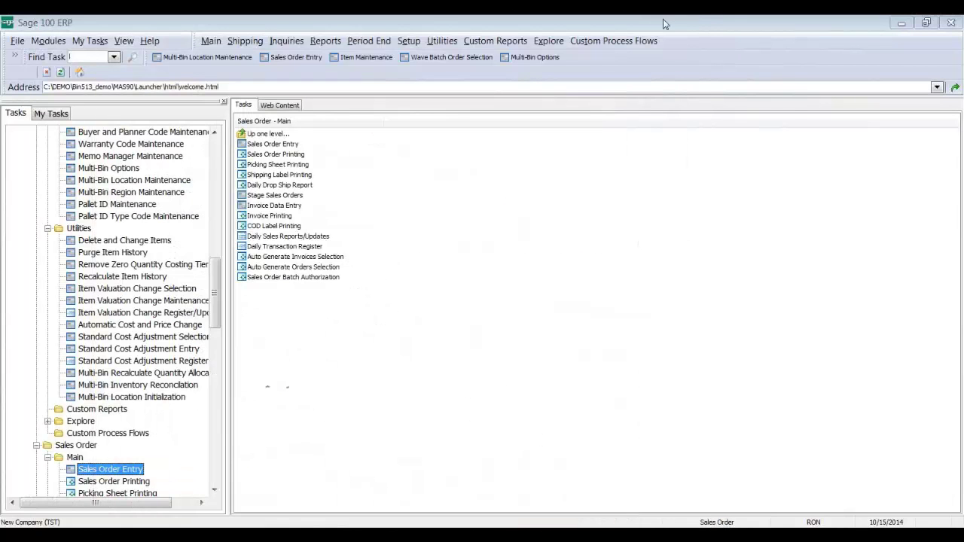
{"action": "left_click", "coordinate": [663, 23]}
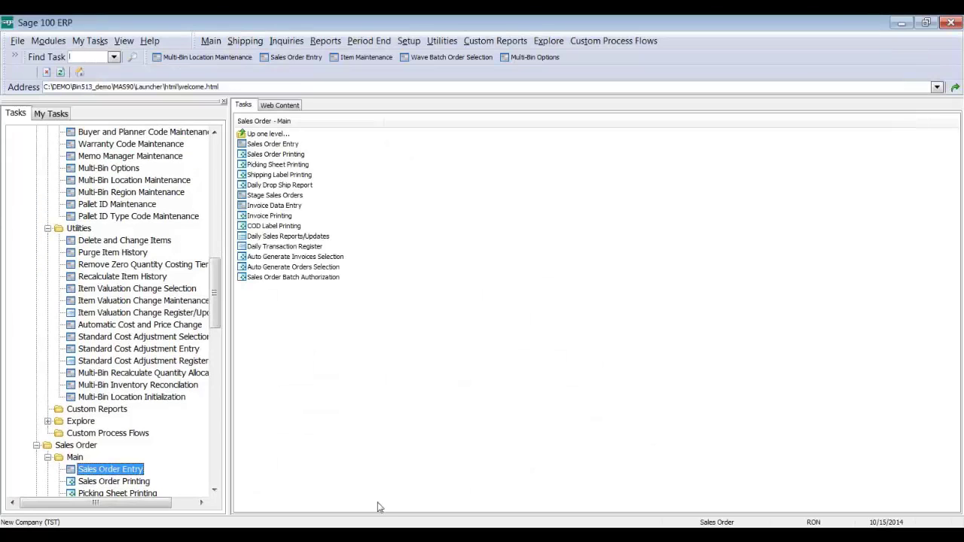
- Set PreAllocate in S/O Entry to Yes in the Multi-Bin and WMS Company Options
{"action": "left_click", "coordinate": [137, 170]}
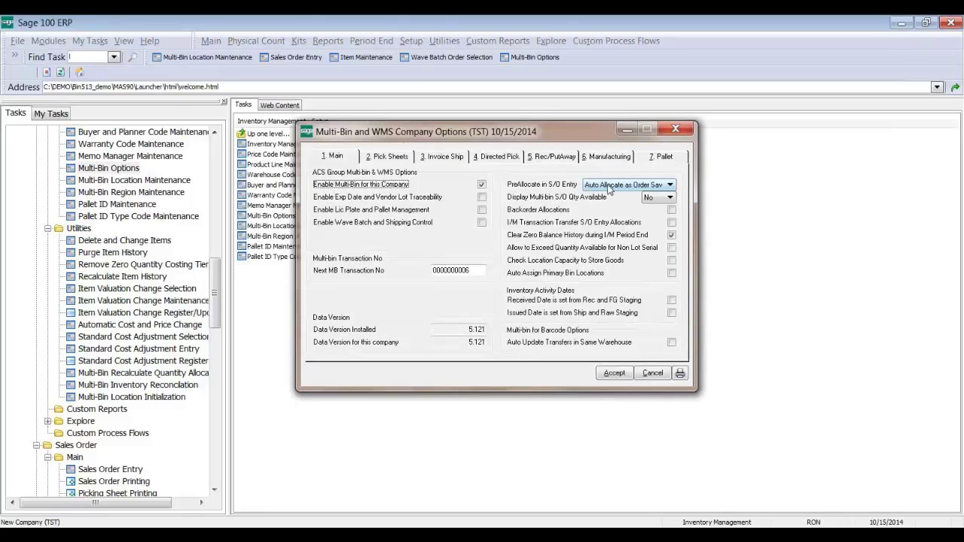
{"action": "left_click", "coordinate": [608, 187]}
{"action": "left_click", "coordinate": [602, 200]}
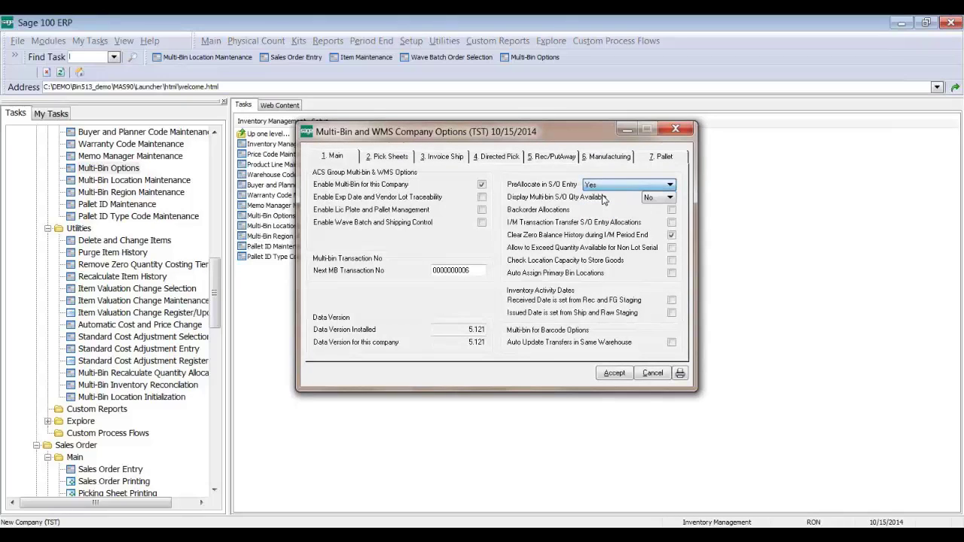
- Enable default auto allocation from bin locations, printing allocations only, printing only S/O lines with allocations, and B/M and W/O pick sheet allocations
{"action": "left_click", "coordinate": [386, 158]}
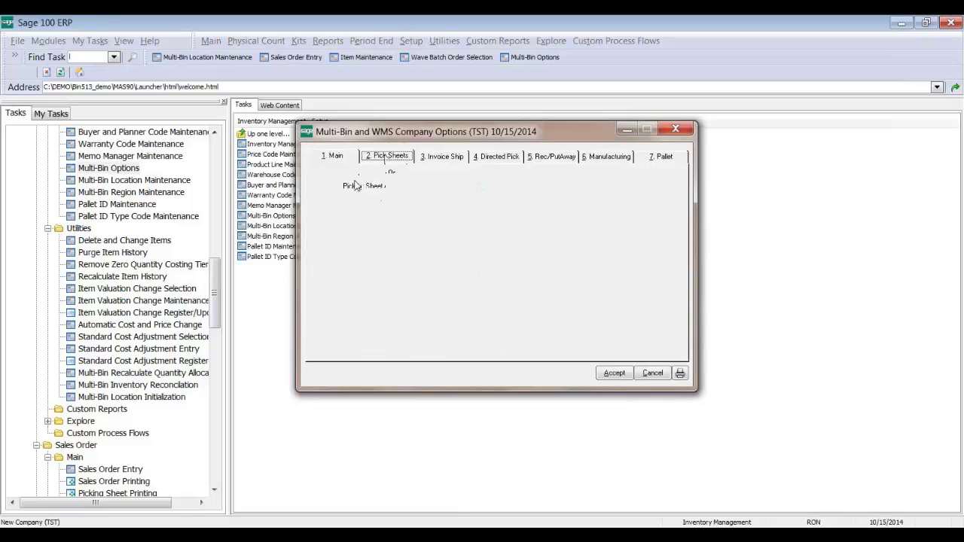
{"action": "left_click", "coordinate": [357, 189]}
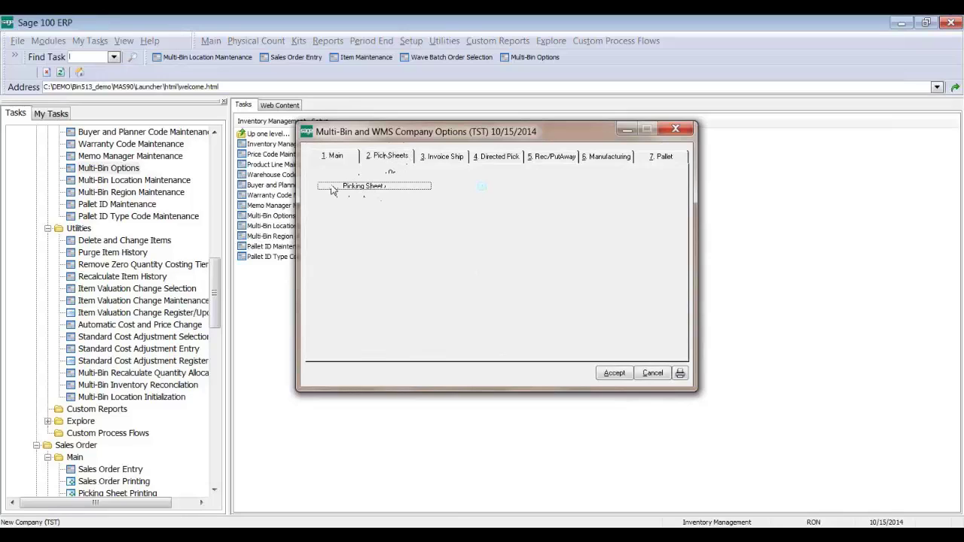
{"action": "left_click", "coordinate": [354, 201]}
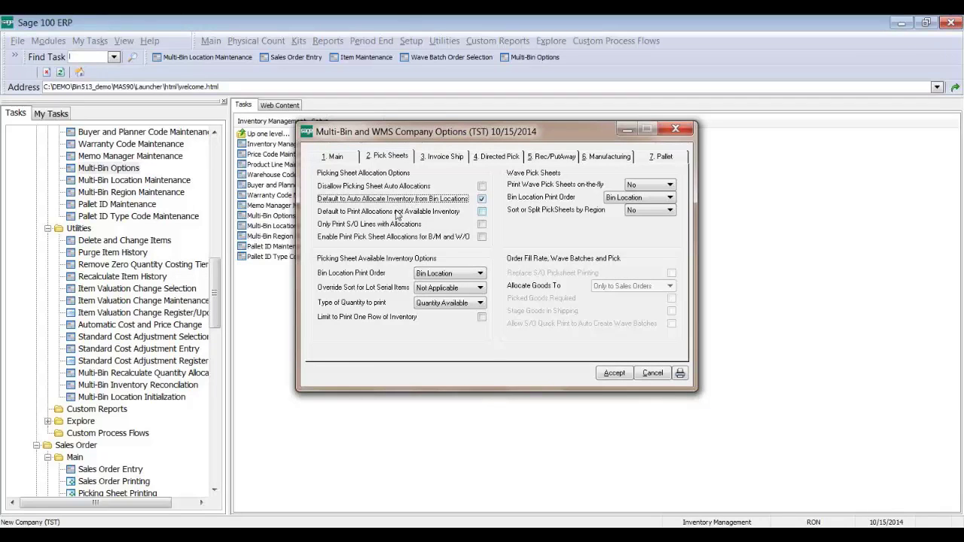
{"action": "left_click", "coordinate": [396, 213]}
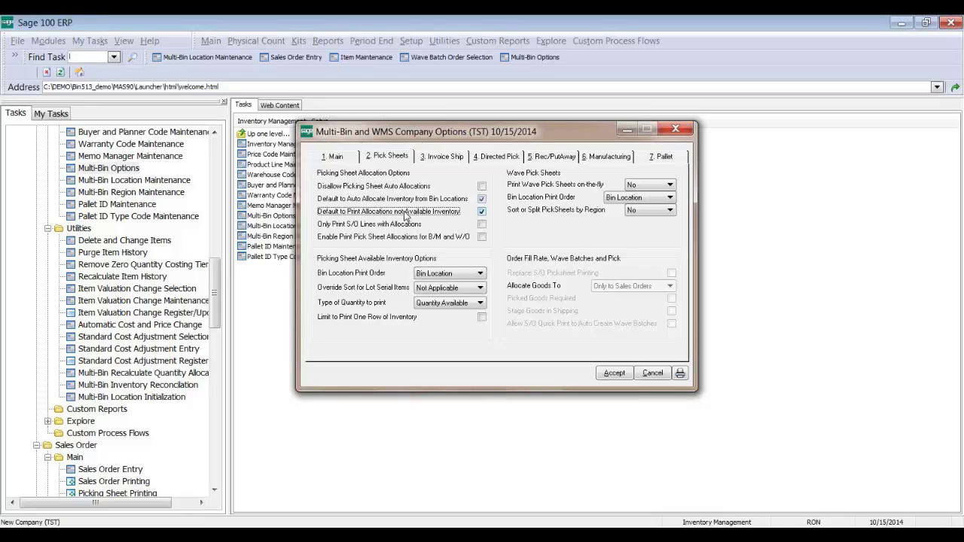
{"action": "left_click", "coordinate": [410, 226]}
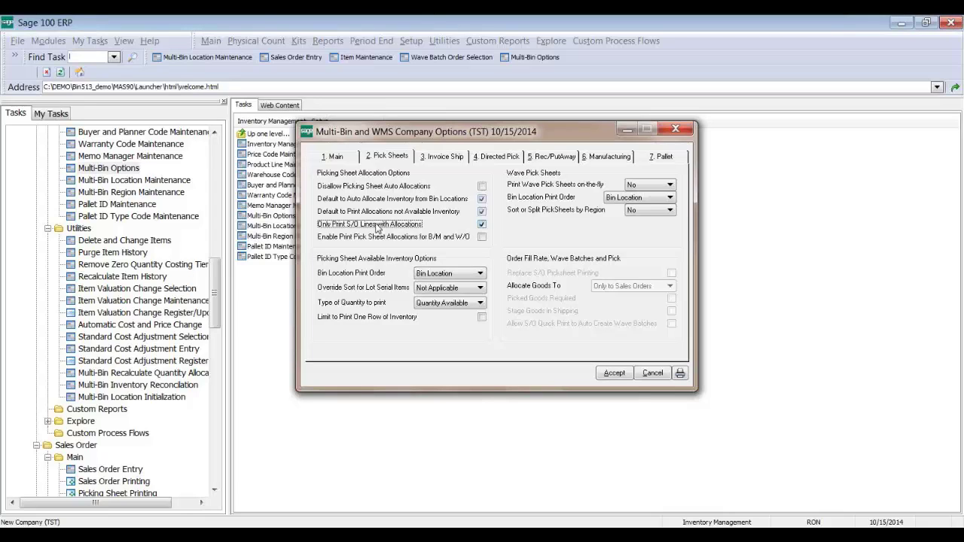
{"action": "left_click", "coordinate": [368, 238]}
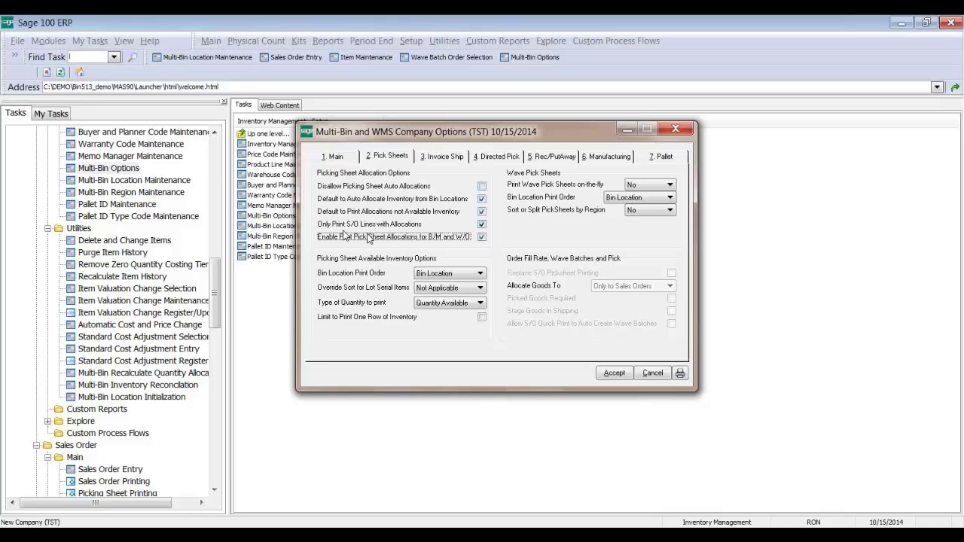
{"action": "left_click", "coordinate": [402, 236]}
- Set Print Wave Pick Sheets on-the-fly to Yes and the wave Bin Location Print Order to Sort Code - Wave, and accept the options
{"action": "left_click", "coordinate": [659, 186]}
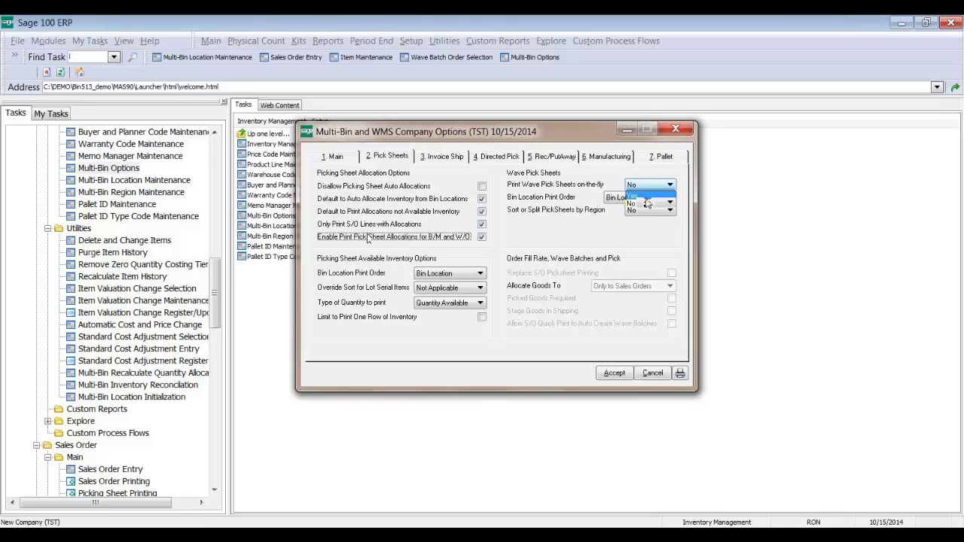
{"action": "left_click", "coordinate": [655, 210]}
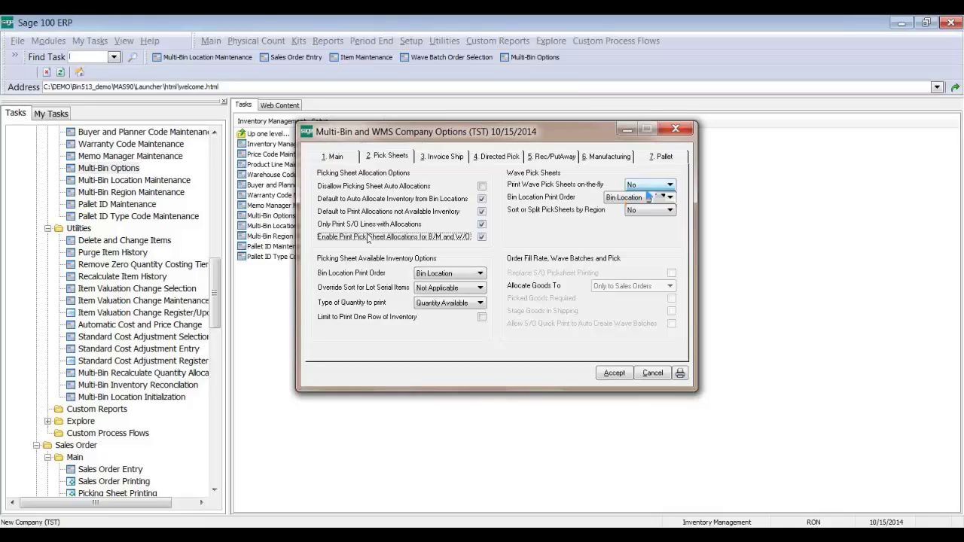
{"action": "left_click", "coordinate": [647, 197]}
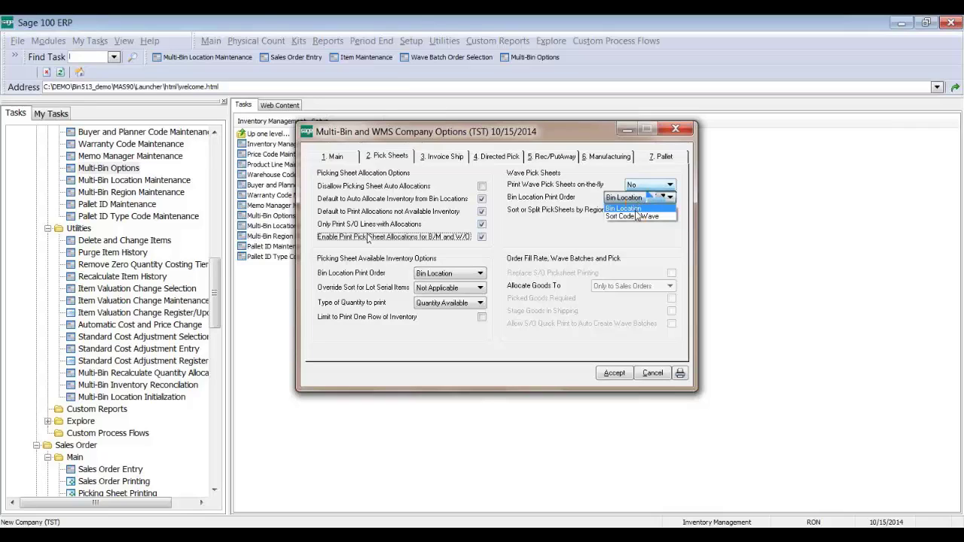
{"action": "left_click", "coordinate": [635, 217]}
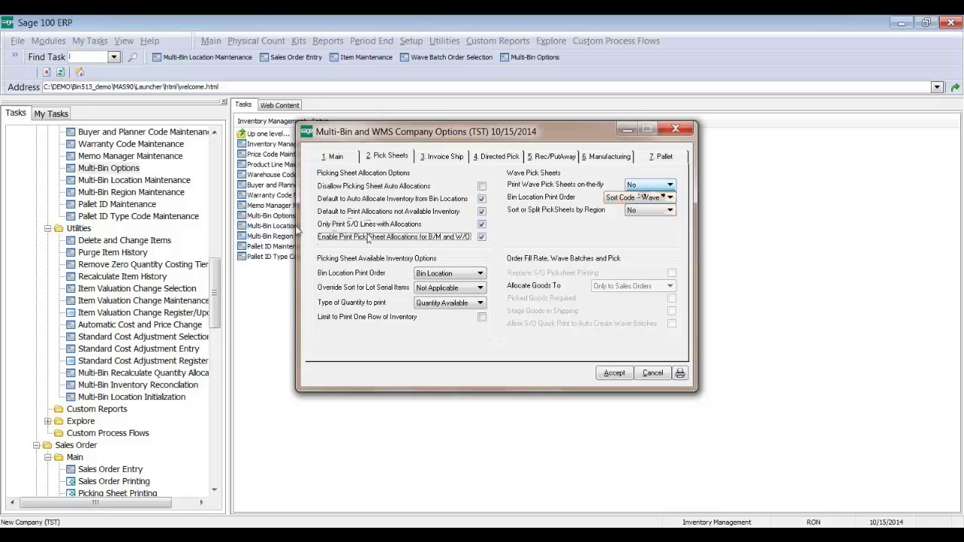
{"action": "left_click", "coordinate": [294, 226]}
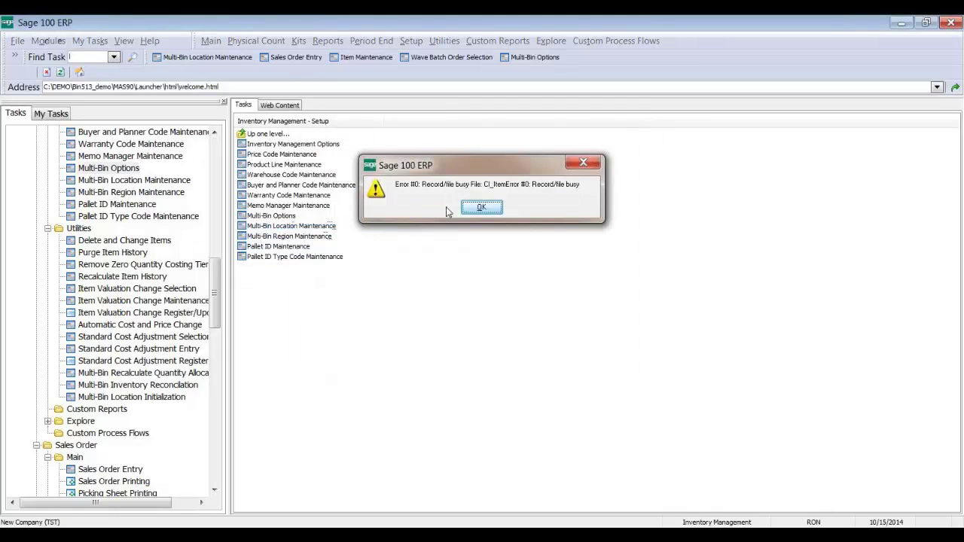
{"action": "left_click", "coordinate": [481, 207]}
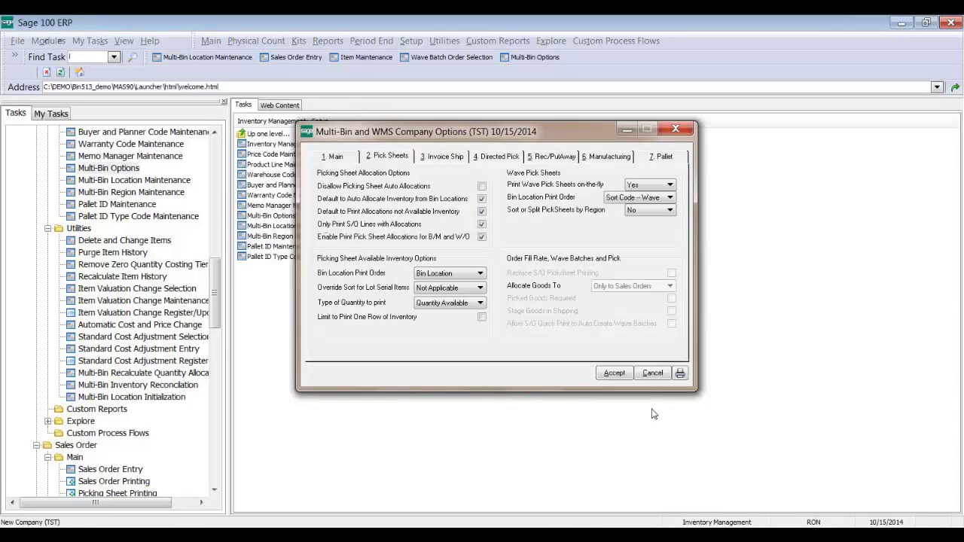
{"action": "left_click", "coordinate": [613, 373]}
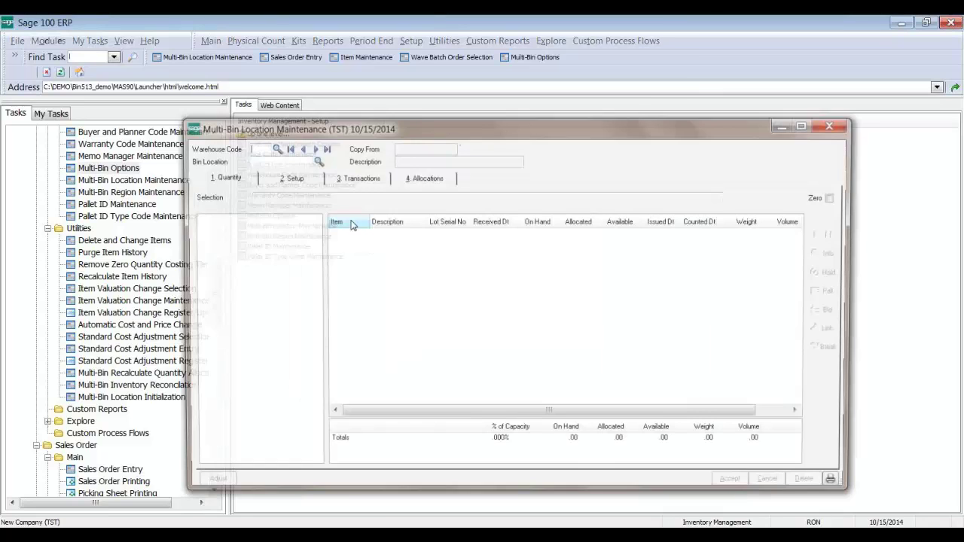
- View the Print Sort Code field in the setup of bin location A-100-10, warehouse 000, and close Multi-Bin Location Maintenance
{"action": "left_click", "coordinate": [299, 147]}
{"action": "left_click", "coordinate": [287, 176]}
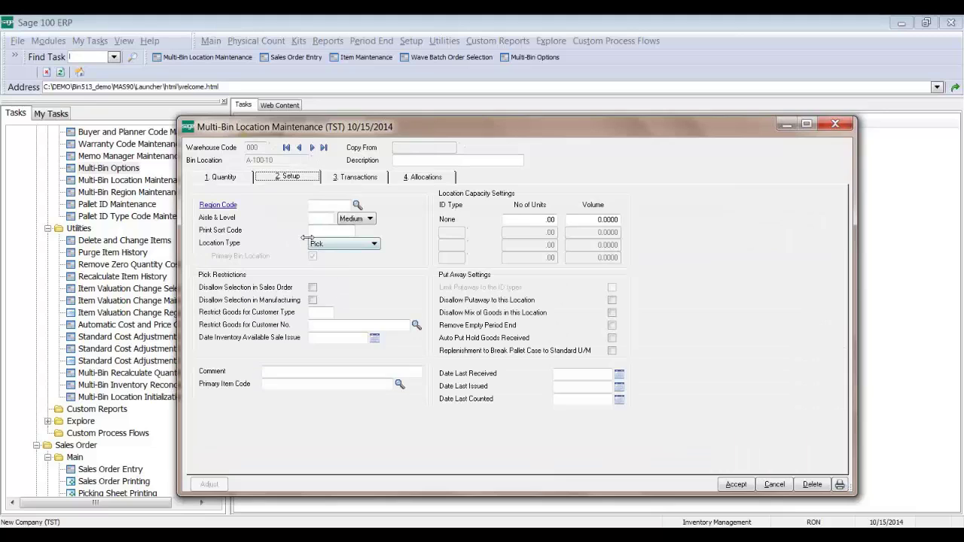
{"action": "left_click", "coordinate": [315, 232]}
{"action": "left_click", "coordinate": [835, 125]}
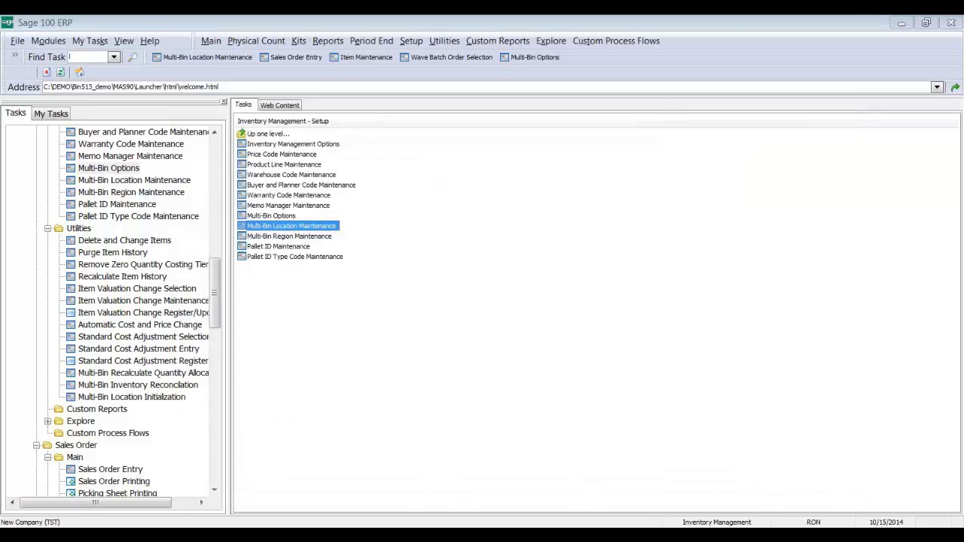
- Set Sort or Split PickSheets by Region to Sort in the company options and check the region list in Region Maintenance
{"action": "left_click", "coordinate": [448, 194]}
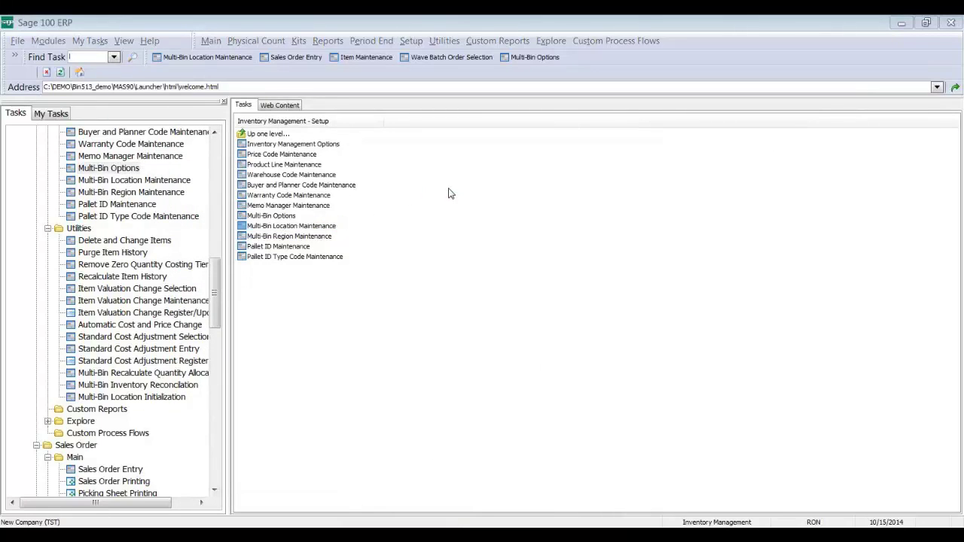
{"action": "left_click", "coordinate": [386, 156]}
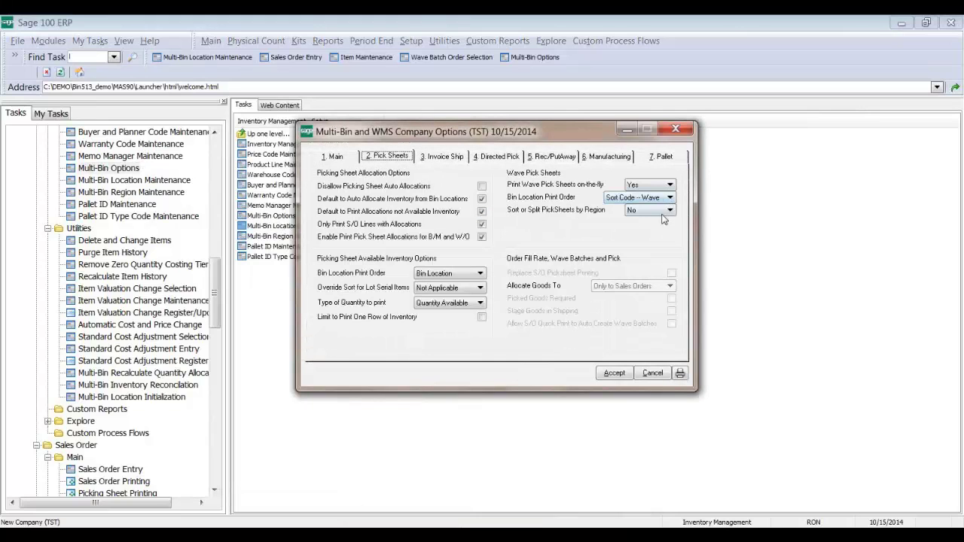
{"action": "left_click", "coordinate": [667, 211]}
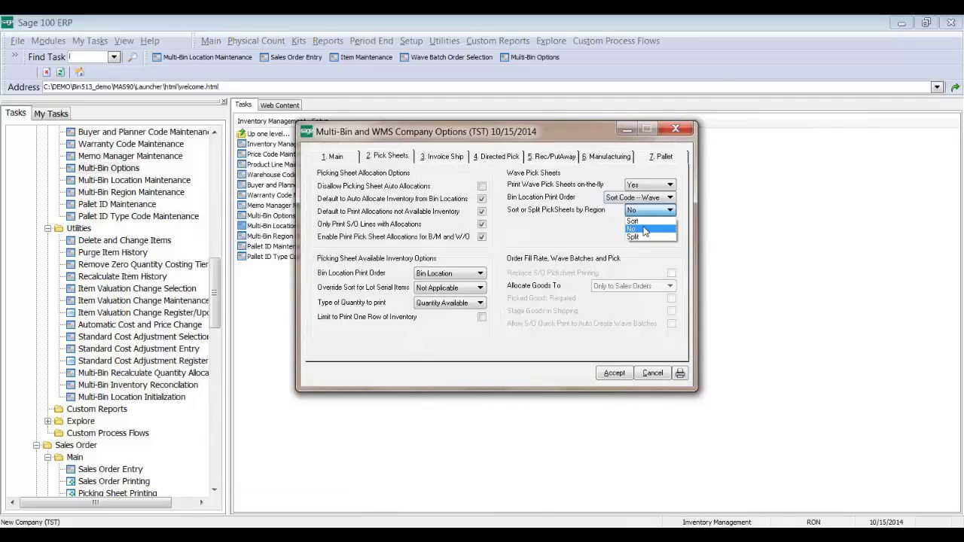
{"action": "left_click", "coordinate": [640, 221]}
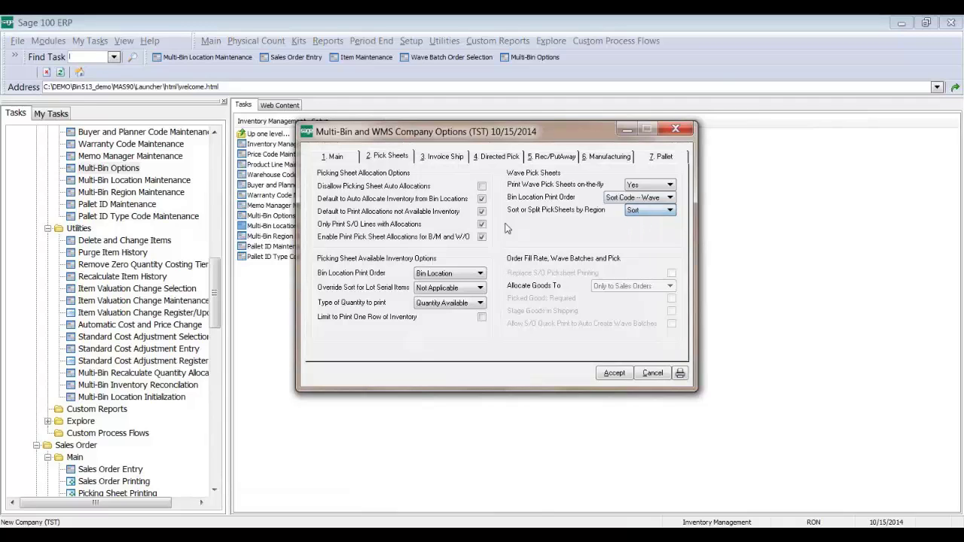
{"action": "left_click", "coordinate": [172, 198]}
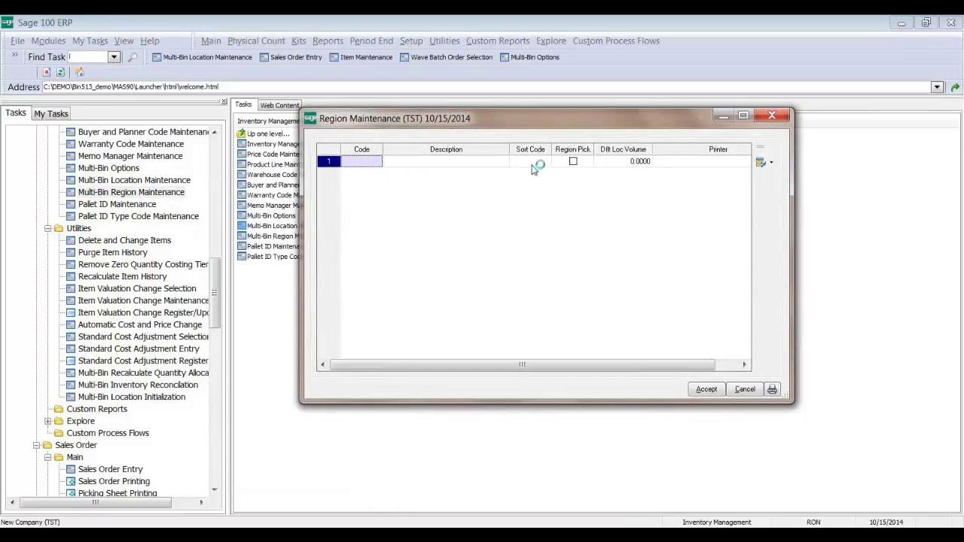
{"action": "left_click", "coordinate": [772, 115]}
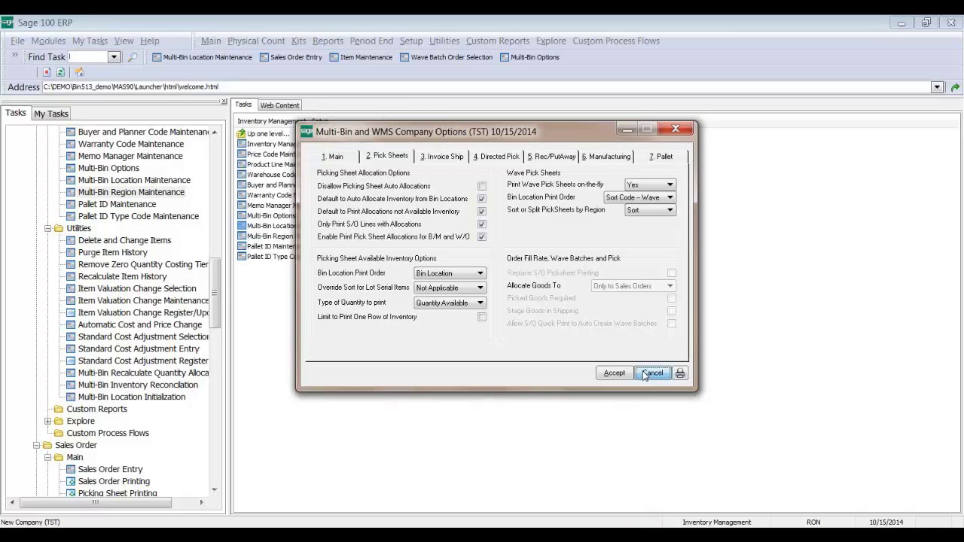
- Cancel the Multi-Bin and WMS Company Options and switch to company ABC
{"action": "left_click", "coordinate": [650, 374]}
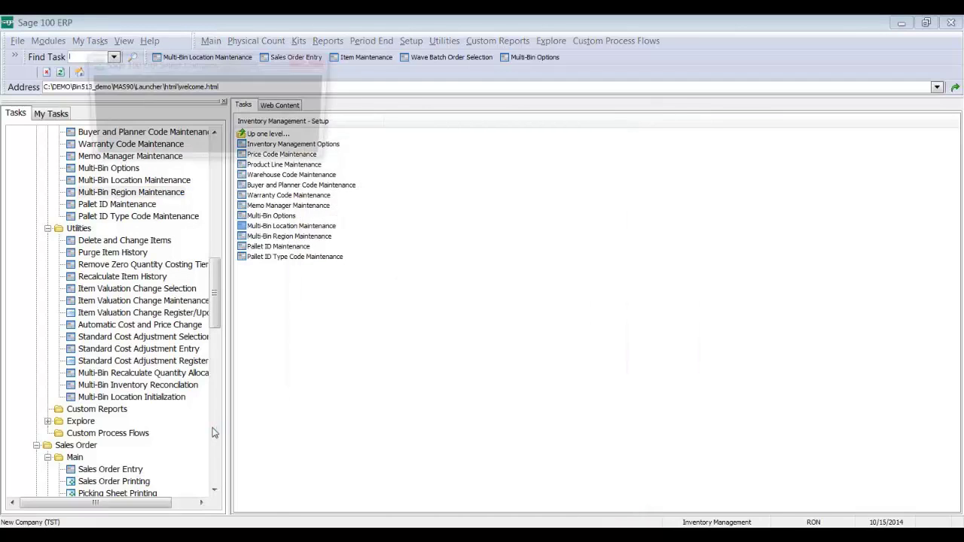
{"action": "type", "text": "ABC"}
{"action": "key", "text": "Return"}
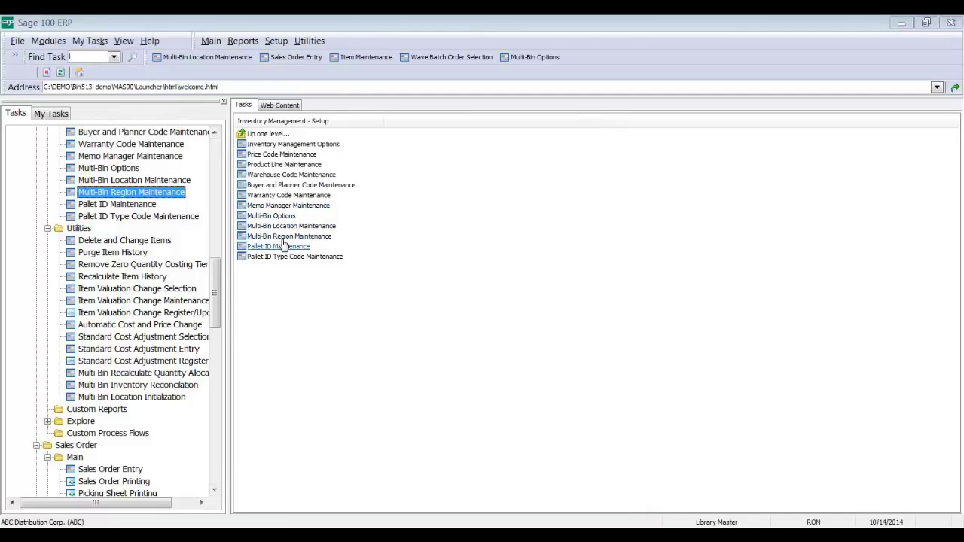
- Review the sort codes assigned to the regions in ABC's Region Maintenance, including PARTS, PRODLINE3, QUALITY, CAGE and APICK, and accept the list
{"action": "left_click", "coordinate": [280, 238]}
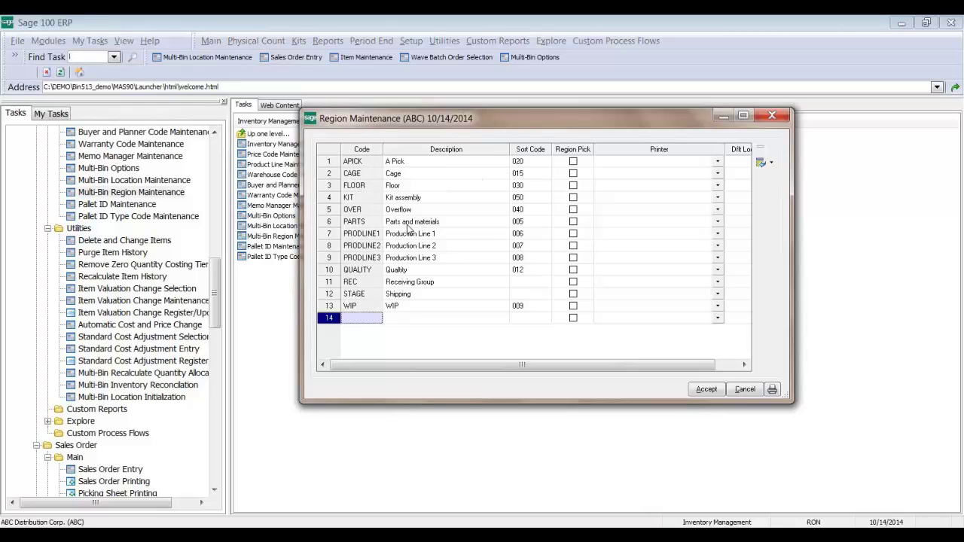
{"action": "left_click", "coordinate": [359, 234]}
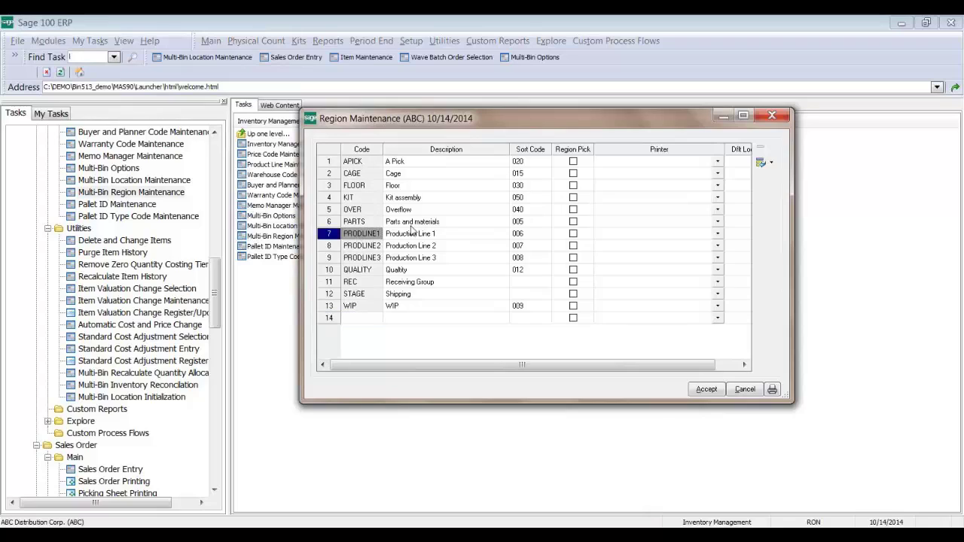
{"action": "left_click", "coordinate": [531, 161]}
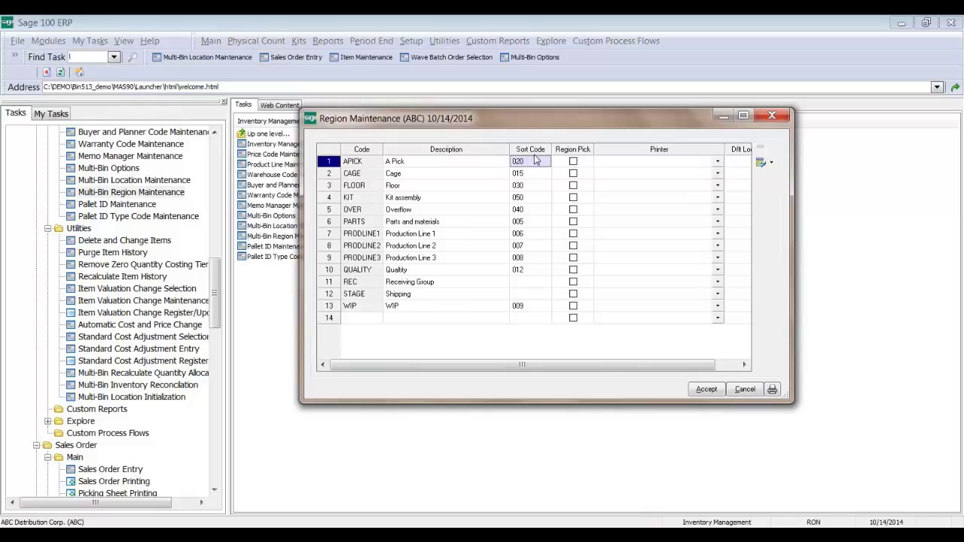
{"action": "left_click", "coordinate": [526, 223]}
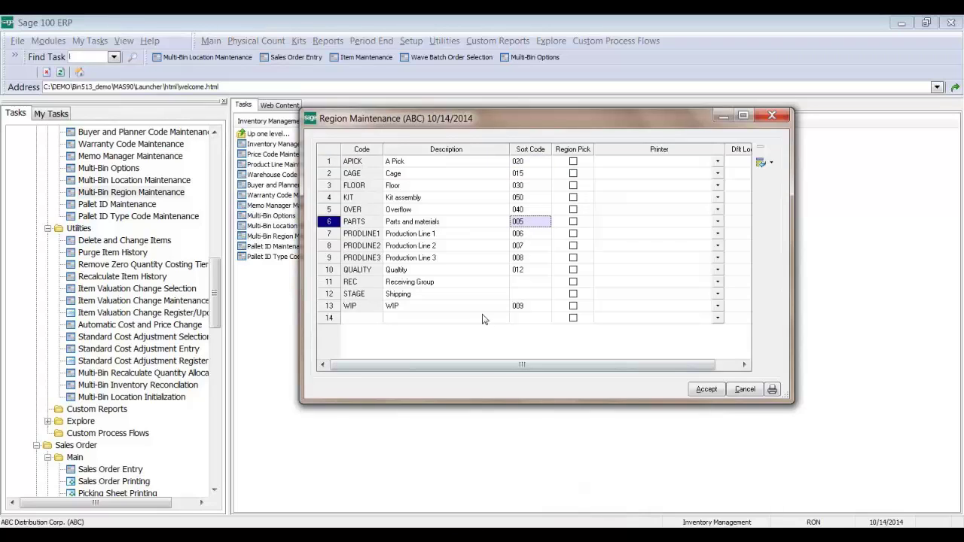
{"action": "left_click", "coordinate": [527, 259]}
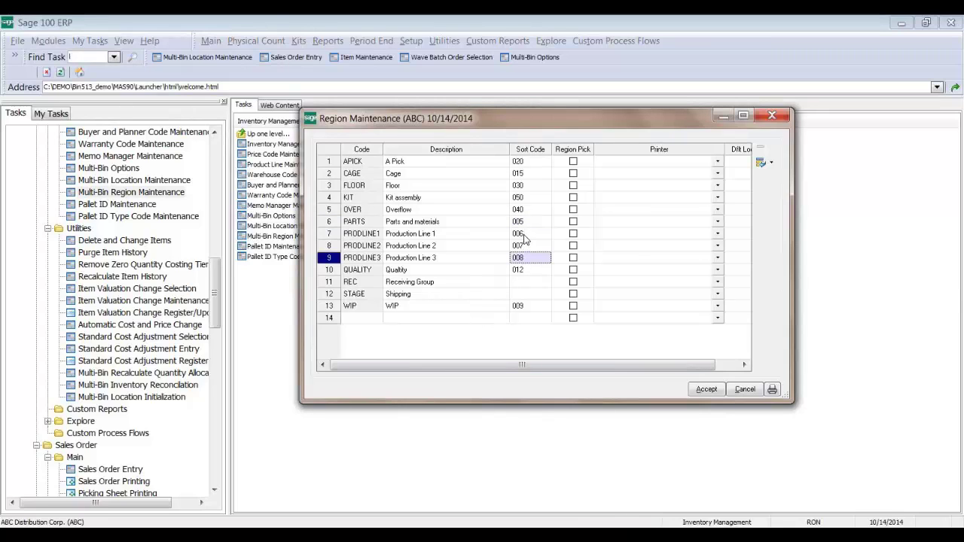
{"action": "left_click", "coordinate": [527, 276]}
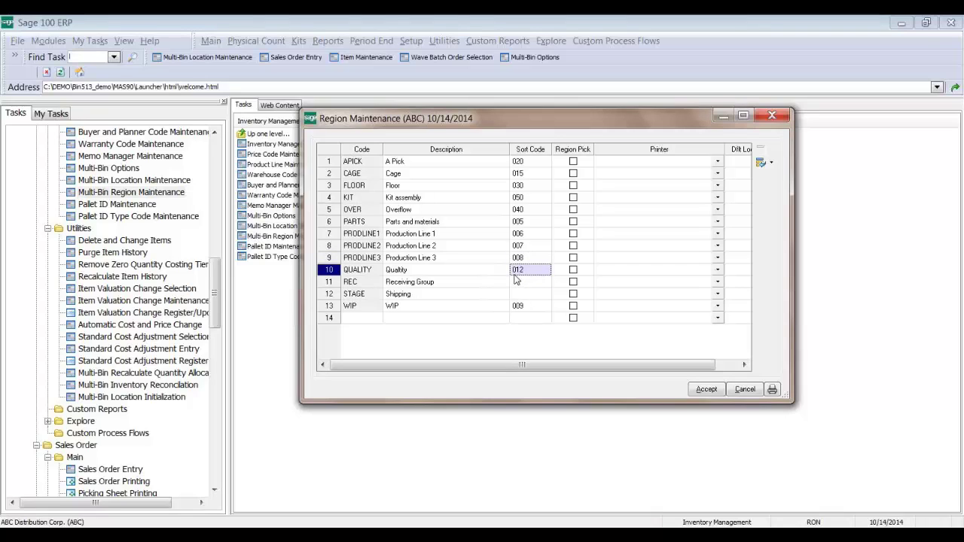
{"action": "left_click", "coordinate": [516, 175]}
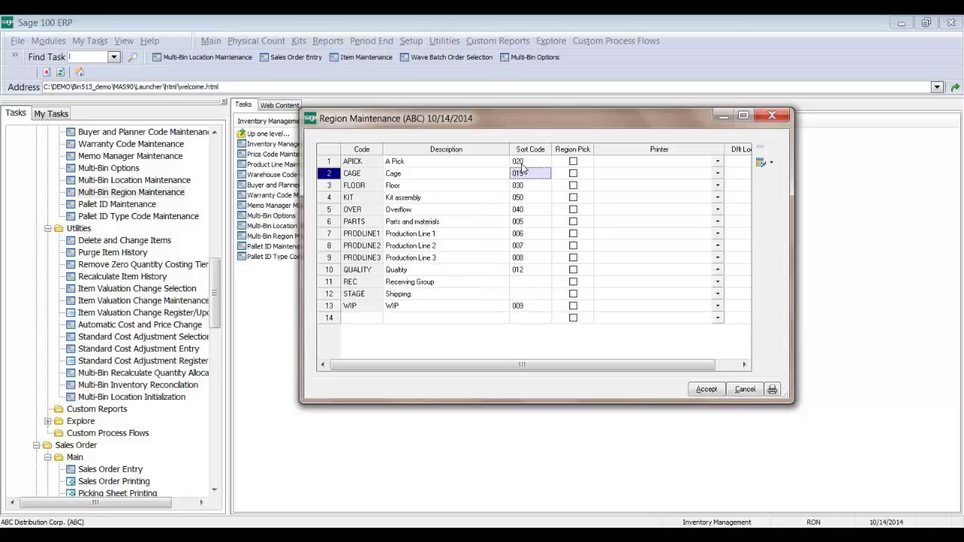
{"action": "left_click", "coordinate": [523, 163]}
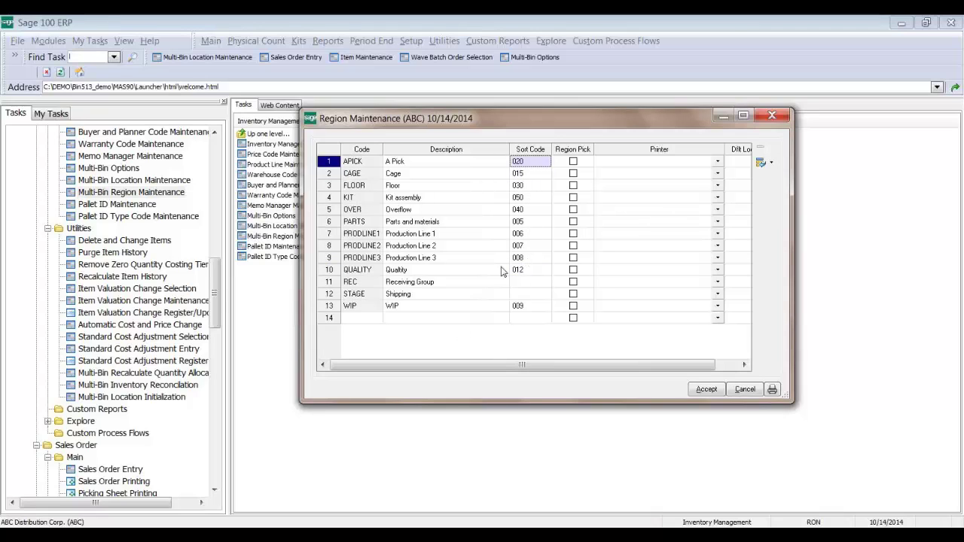
{"action": "left_click", "coordinate": [708, 393]}
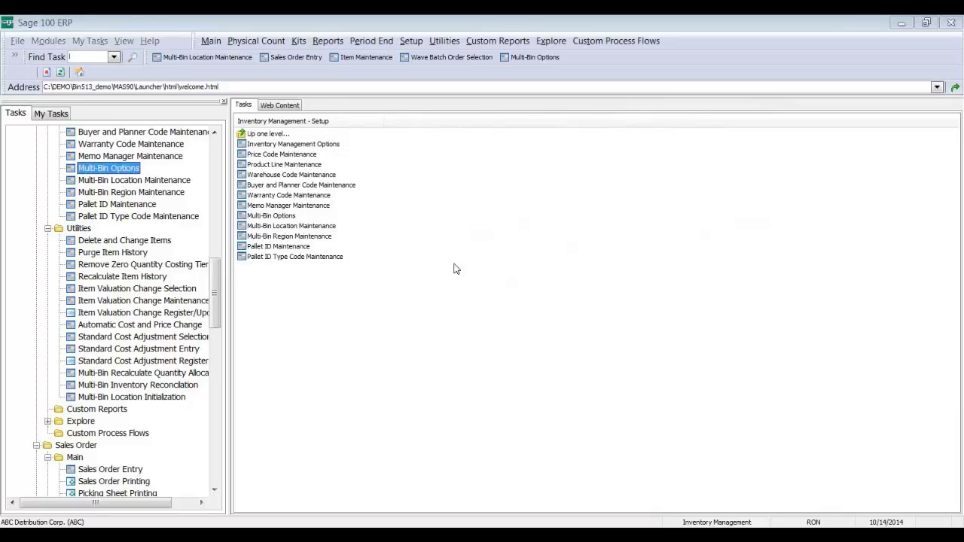
- Examine the Sort or Split PickSheets by Region setting in ABC's company options and accept them
{"action": "left_click", "coordinate": [407, 158]}
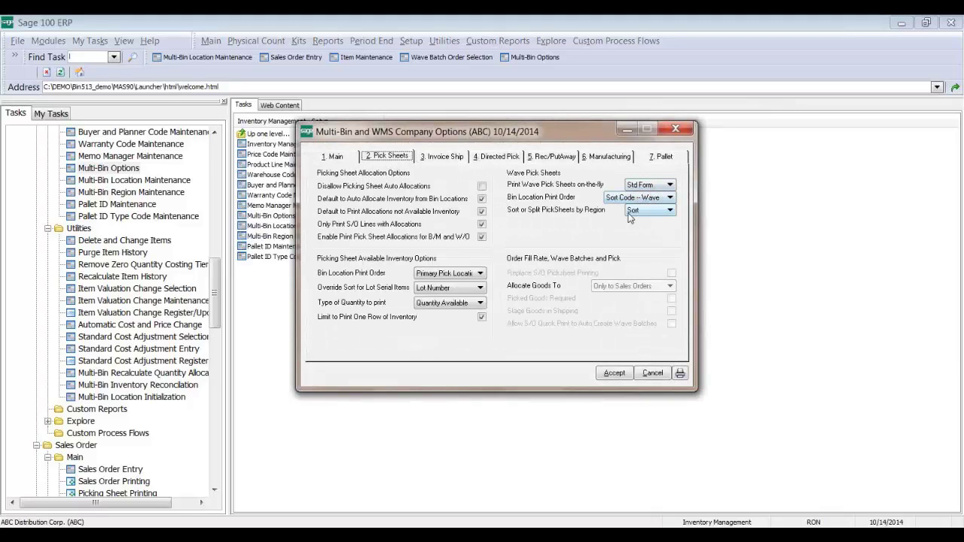
{"action": "left_click", "coordinate": [629, 215]}
{"action": "left_click", "coordinate": [606, 374]}
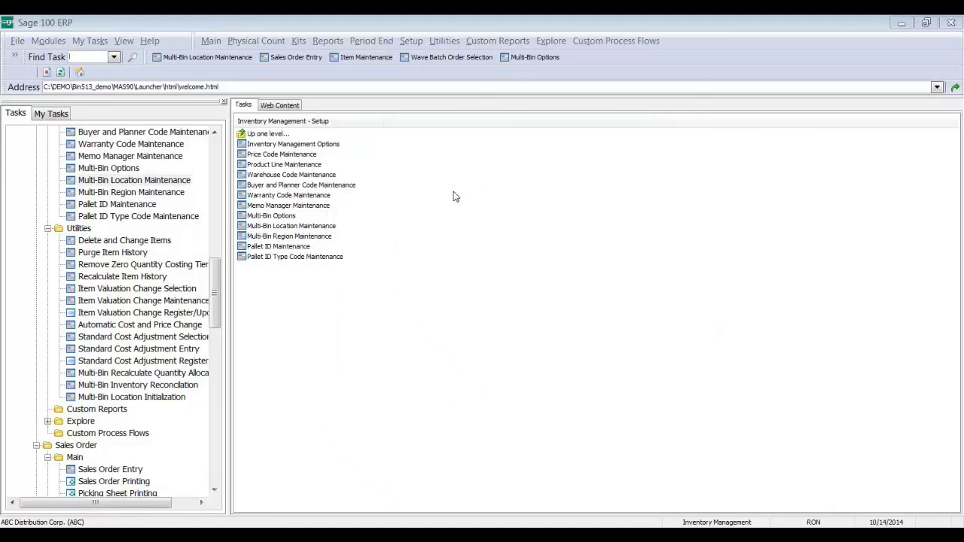
- Review the print sort codes of the aisle A bin locations from A10L to A20U in their Multi-Bin Location Maintenance setup
{"action": "left_click", "coordinate": [311, 148]}
{"action": "left_click", "coordinate": [290, 177]}
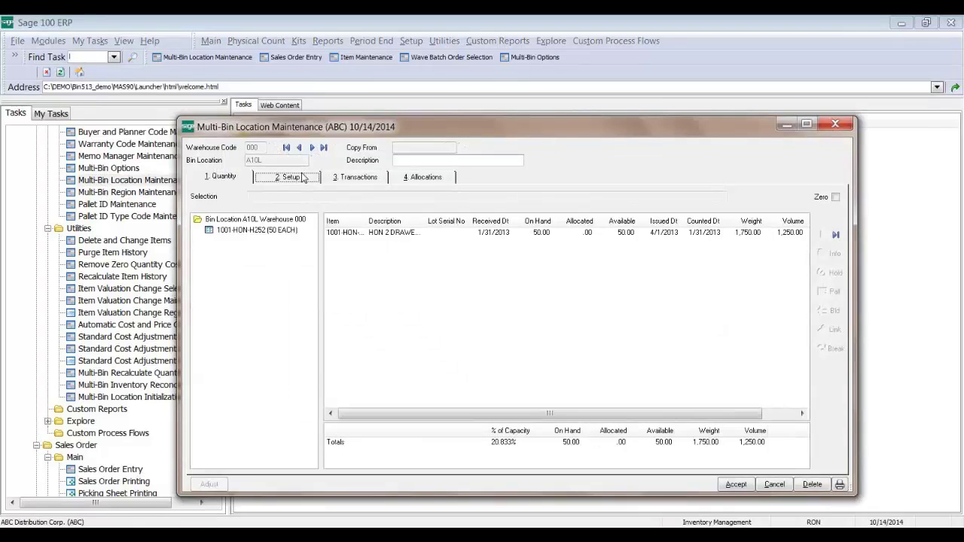
{"action": "left_click_drag", "start_coordinate": [336, 230], "coordinate": [306, 232]}
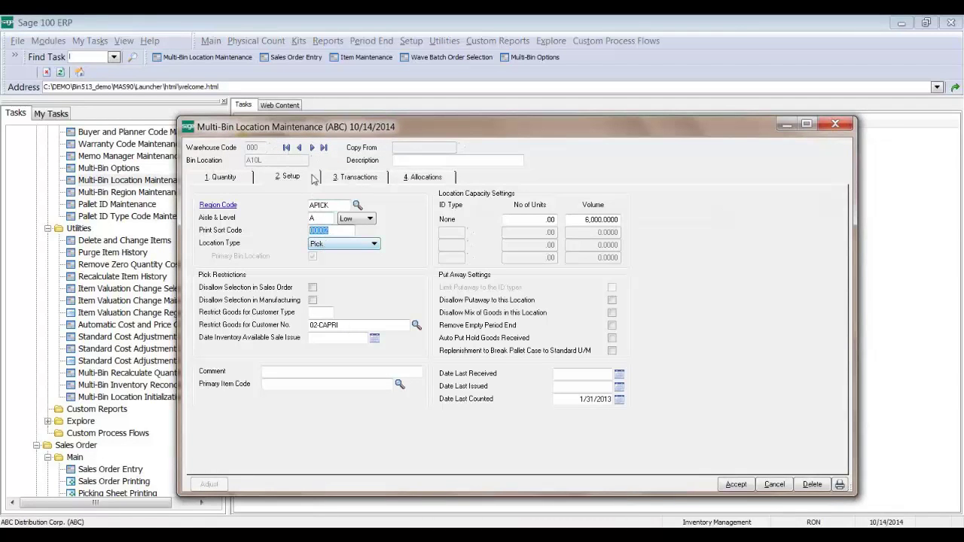
{"action": "left_click", "coordinate": [312, 148]}
{"action": "left_click", "coordinate": [312, 147]}
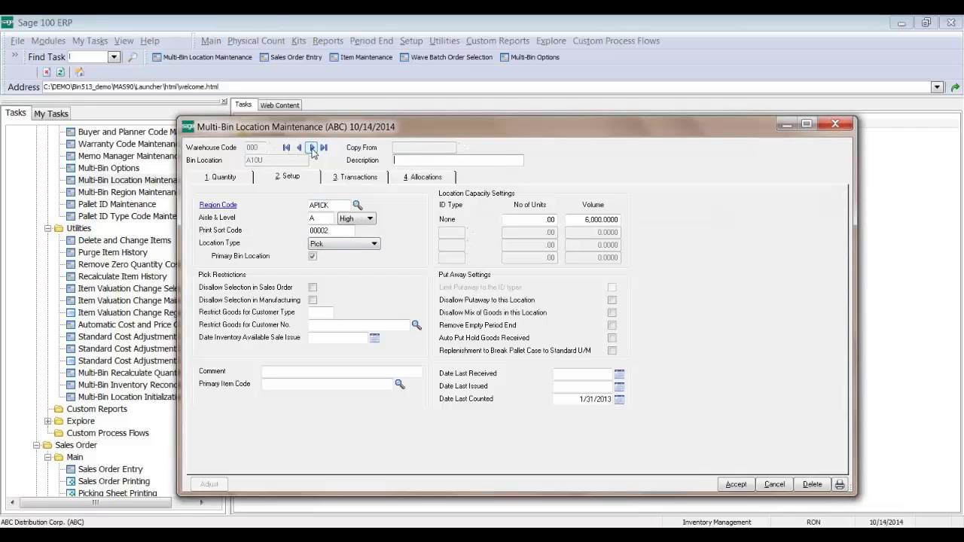
{"action": "left_click", "coordinate": [312, 147]}
{"action": "left_click", "coordinate": [312, 147]}
{"action": "left_click", "coordinate": [312, 148]}
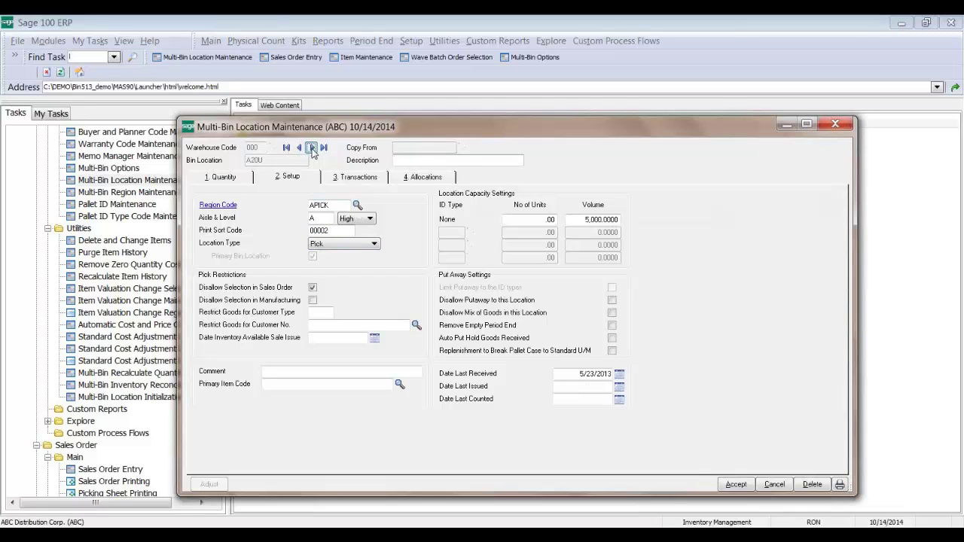
{"action": "left_click", "coordinate": [311, 148]}
{"action": "left_click", "coordinate": [299, 148]}
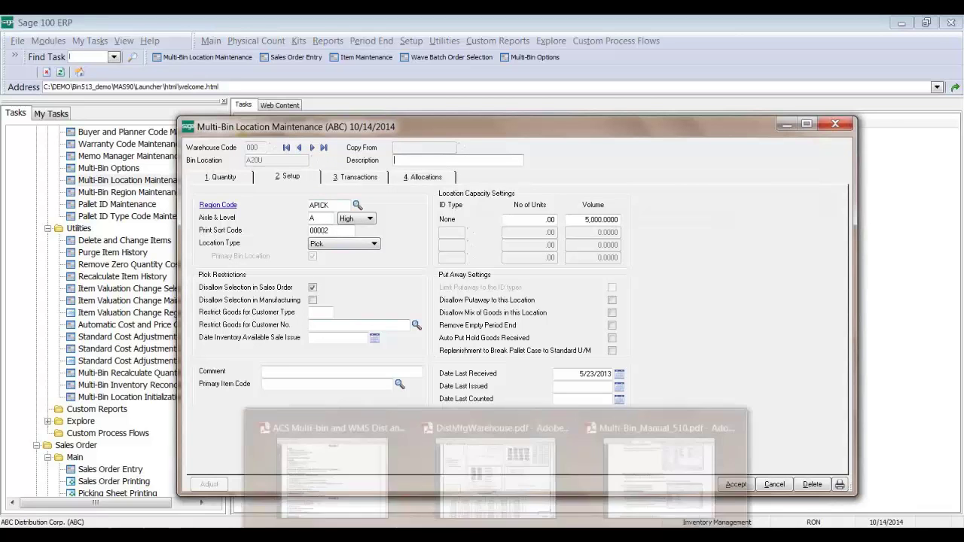
- Switch to DistMfgWarehouse.pdf in Adobe Reader and highlight the sort code label for locations A 10 to 25 on the warehouse map
{"action": "left_click", "coordinate": [497, 467]}
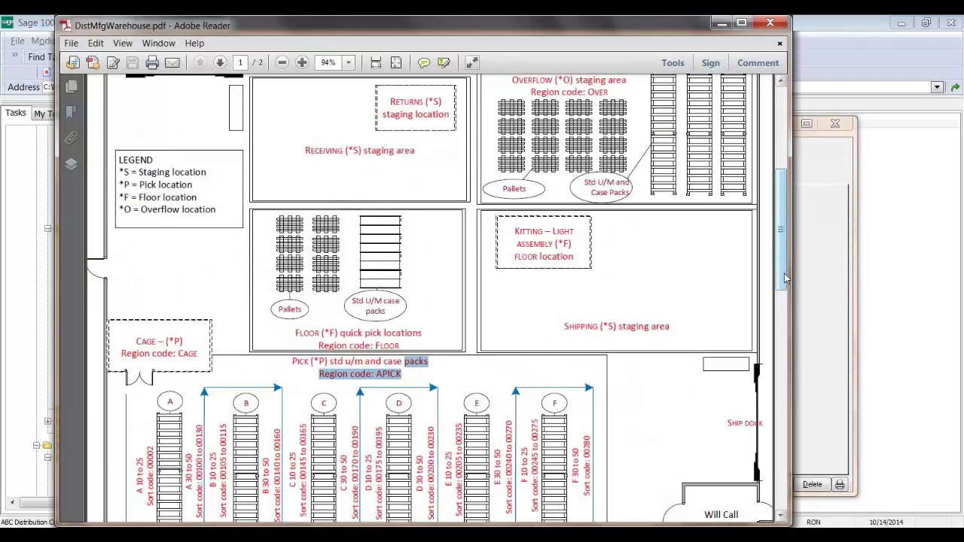
{"action": "scroll", "coordinate": [782, 330], "scroll_direction": "down", "scroll_amount": 1}
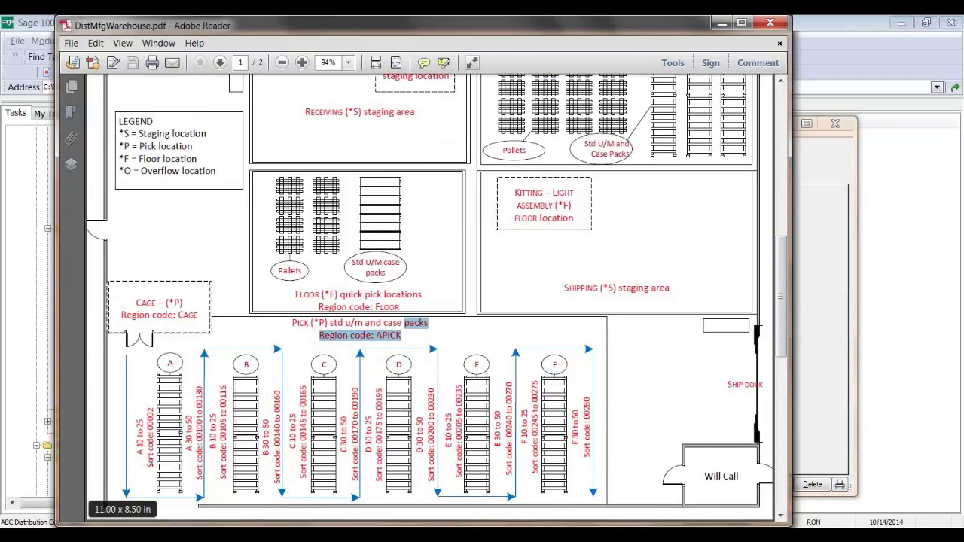
{"action": "left_click_drag", "start_coordinate": [148, 463], "coordinate": [156, 413]}
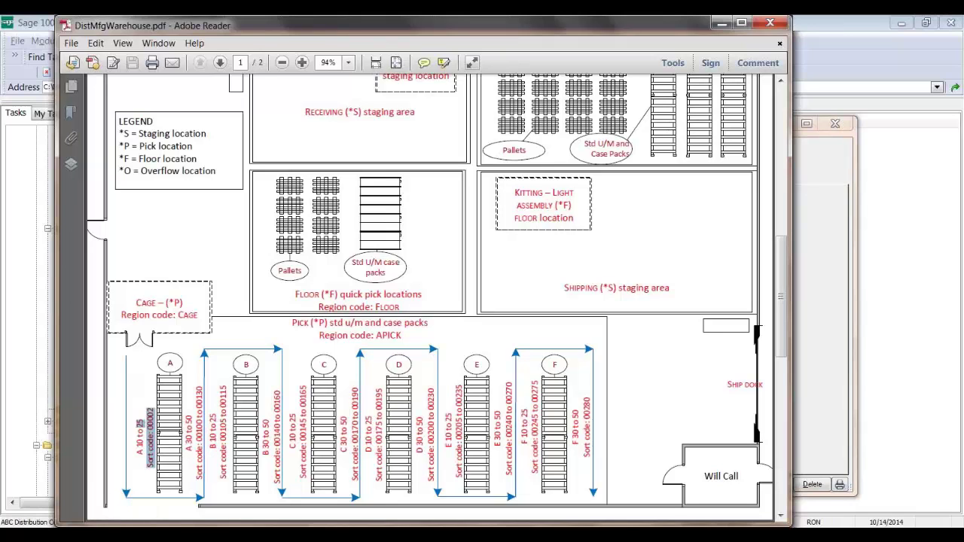
- Return to Multi-Bin Location Maintenance, compare the print sort codes of bins A30L to A40L with the warehouse map, and accept the record
{"action": "mouse_move", "coordinate": [585, 448]}
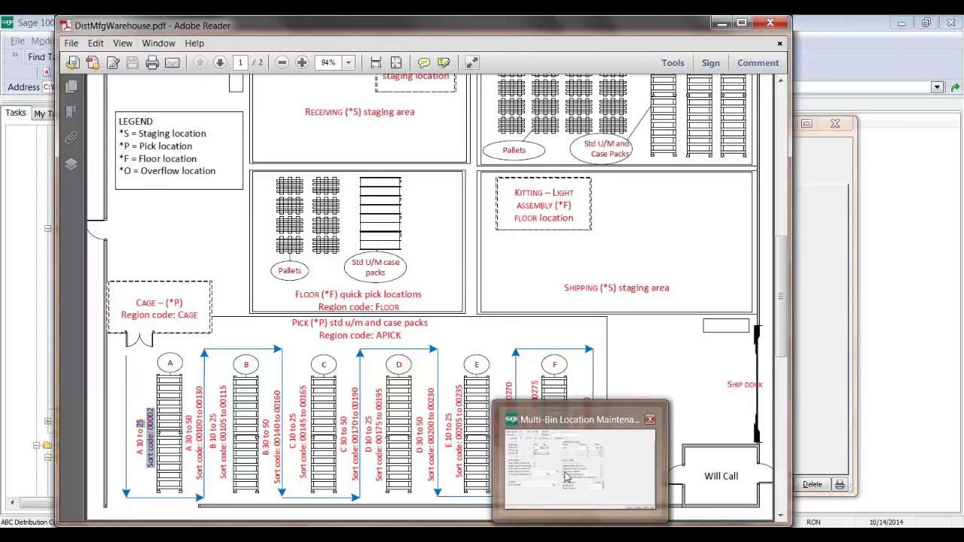
{"action": "left_click", "coordinate": [567, 476]}
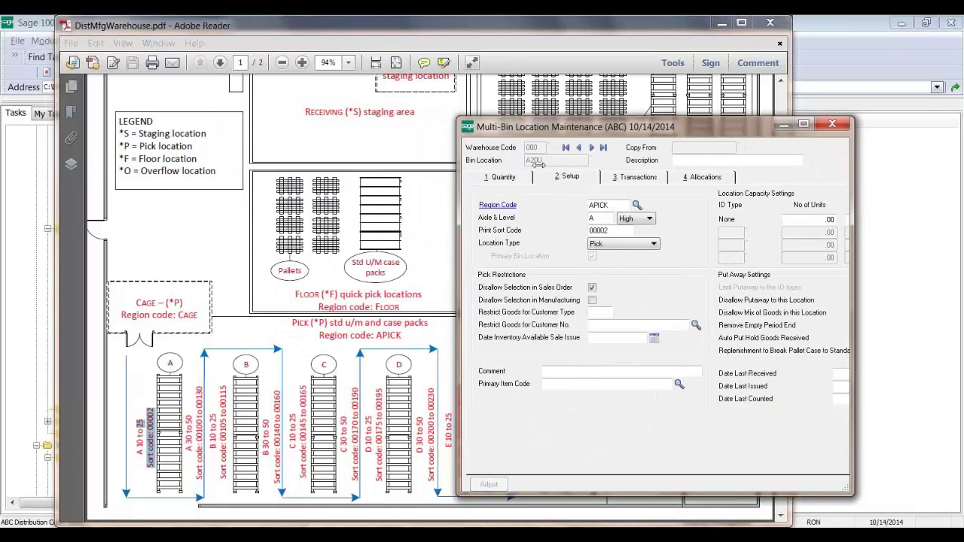
{"action": "left_click", "coordinate": [578, 148]}
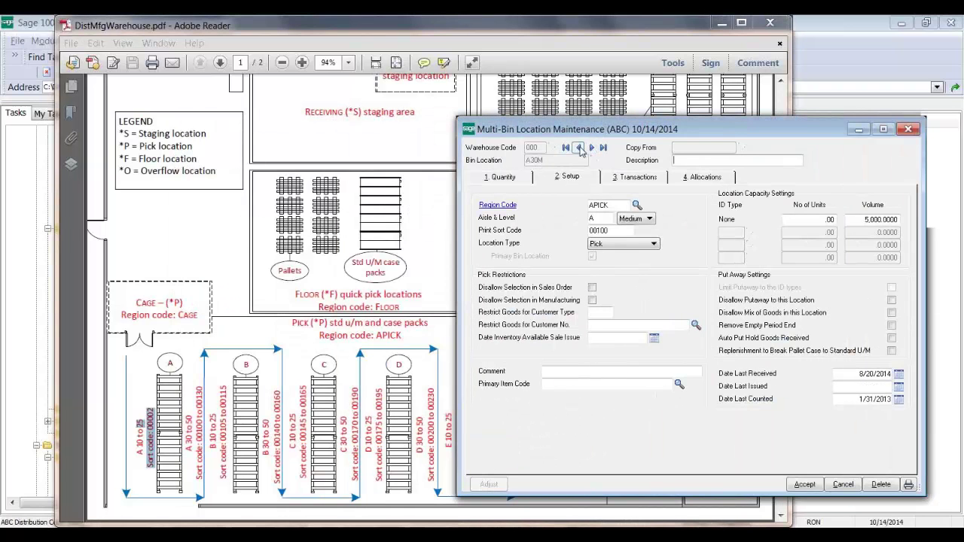
{"action": "left_click", "coordinate": [578, 148]}
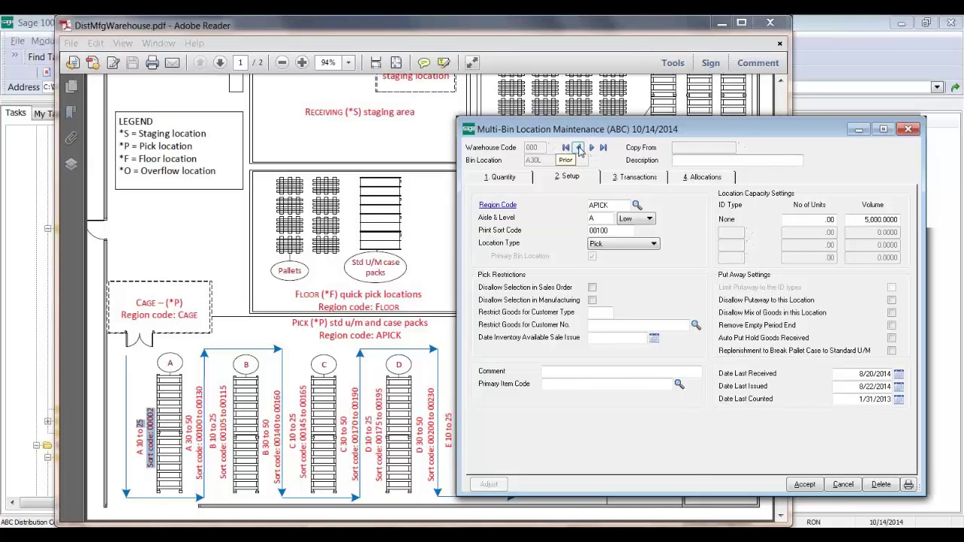
{"action": "left_click", "coordinate": [593, 148]}
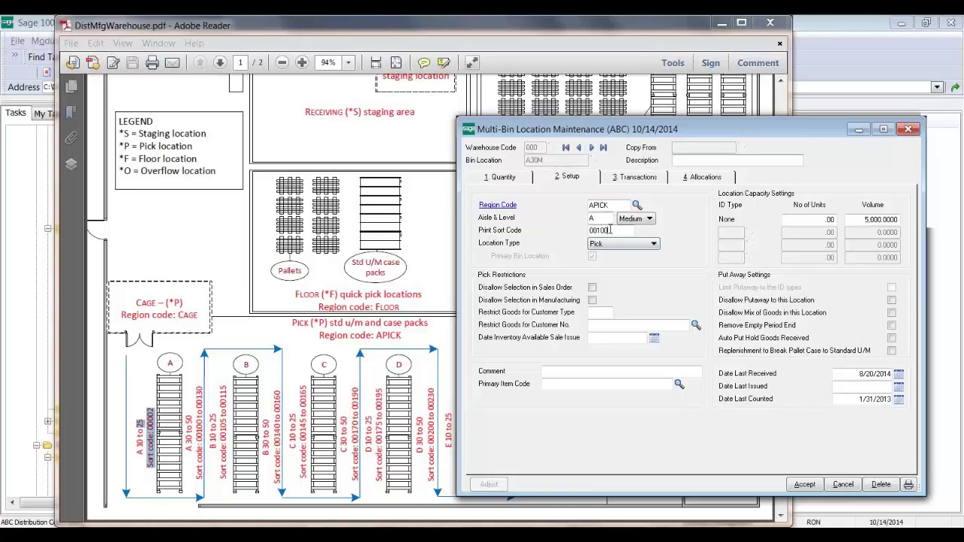
{"action": "left_click", "coordinate": [592, 148]}
{"action": "left_click", "coordinate": [592, 149]}
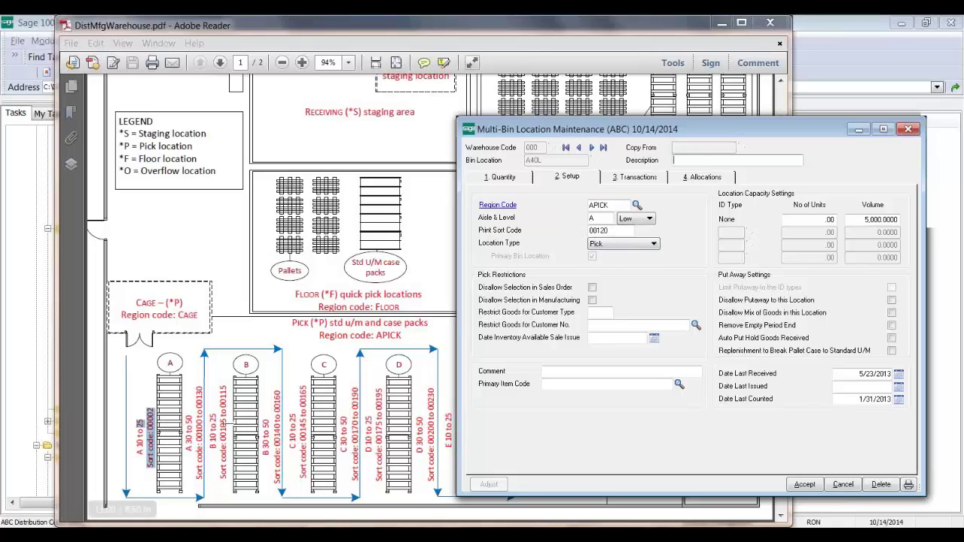
{"action": "left_click", "coordinate": [186, 420]}
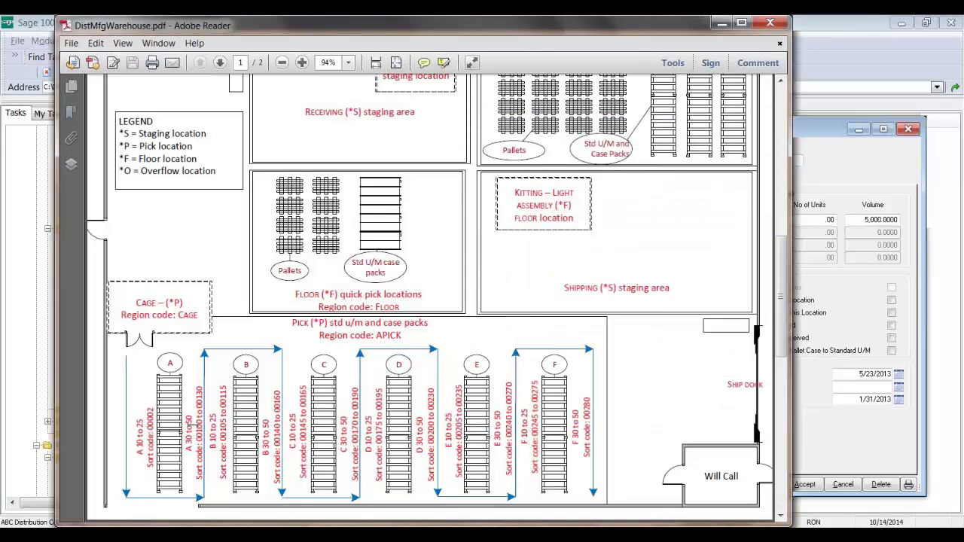
{"action": "left_click", "coordinate": [812, 141]}
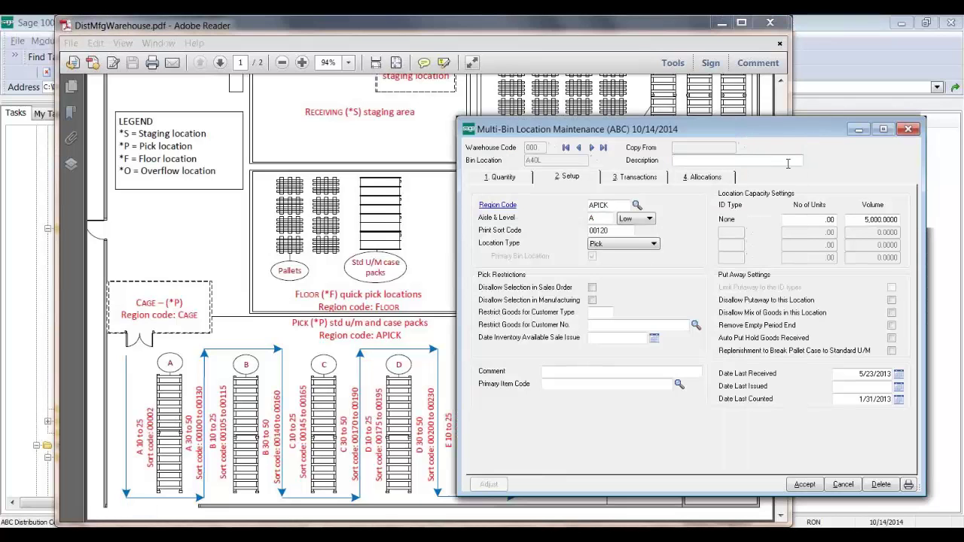
{"action": "left_click", "coordinate": [804, 484]}
{"action": "type", "text": "B"}
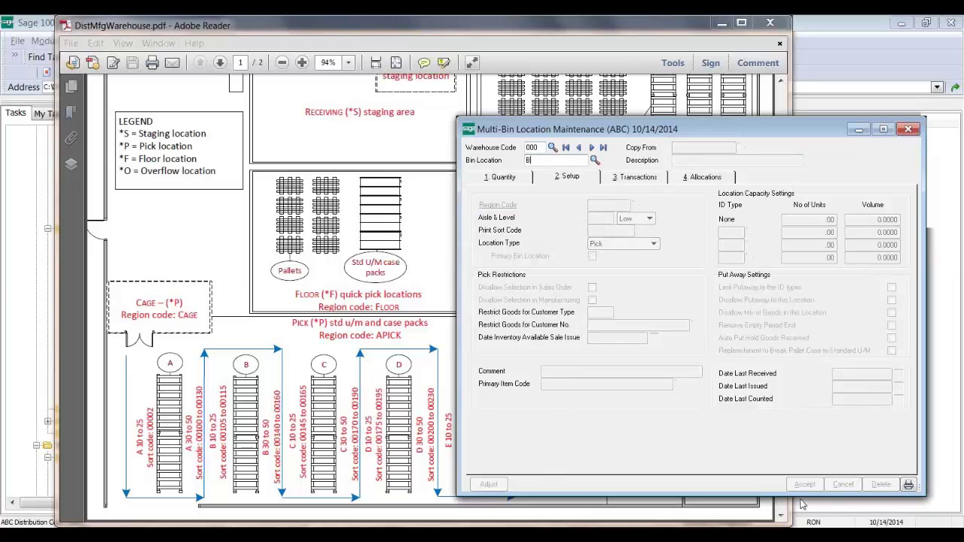
{"action": "type", "text": "10"}
{"action": "key", "text": "Tab"}
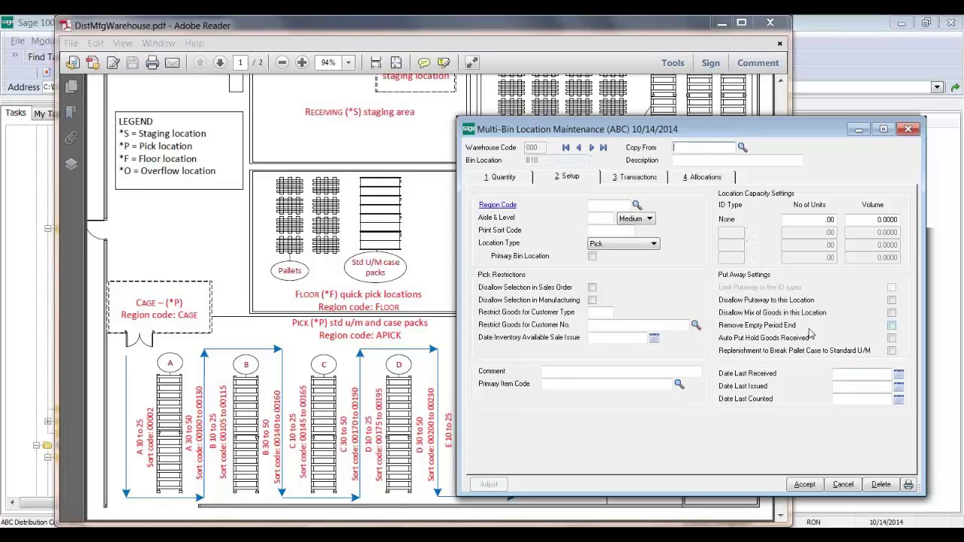
{"action": "left_click", "coordinate": [839, 484]}
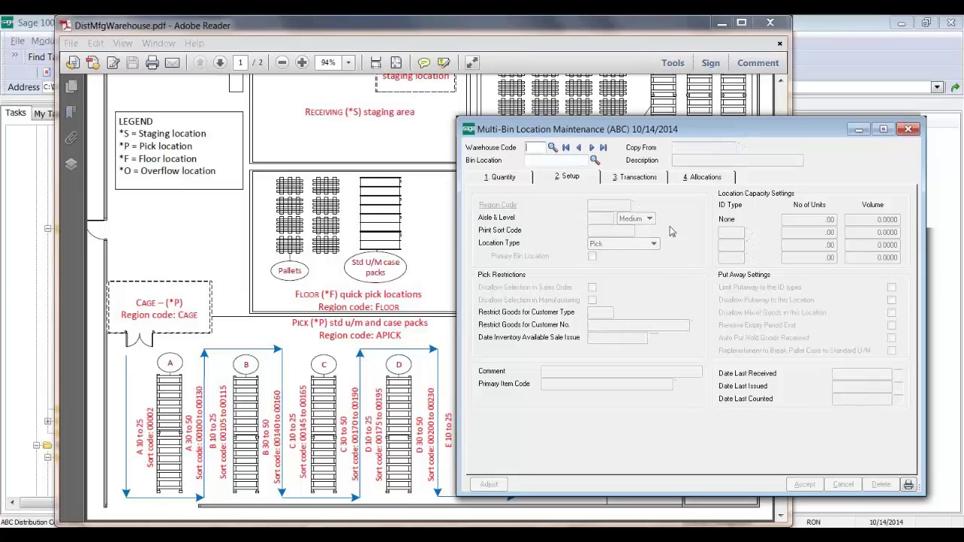
- Review the print sort codes of the aisle B bin locations from B10L to B30L and accept the record
{"action": "left_click", "coordinate": [591, 148]}
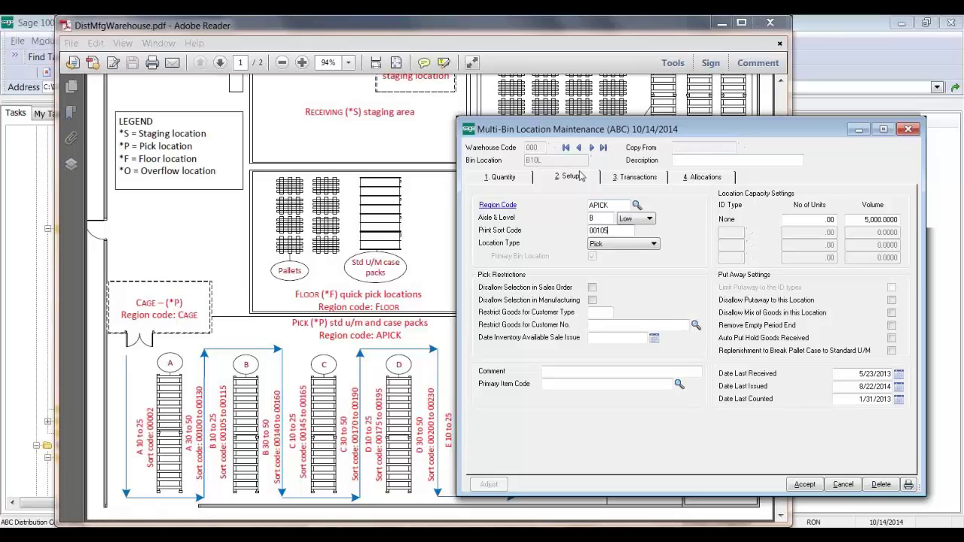
{"action": "left_click", "coordinate": [591, 148]}
{"action": "left_click", "coordinate": [591, 148]}
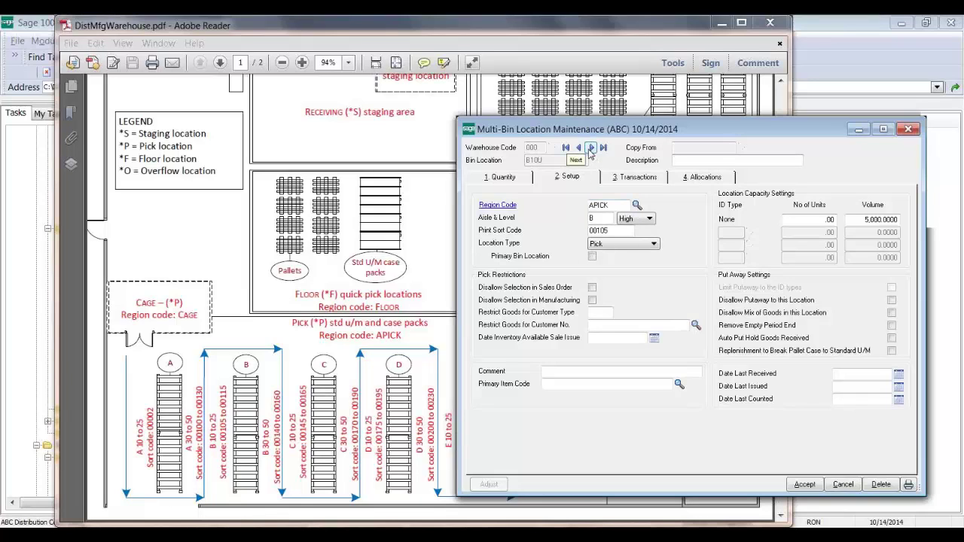
{"action": "left_click", "coordinate": [591, 147]}
{"action": "left_click", "coordinate": [591, 148]}
{"action": "left_click", "coordinate": [591, 147]}
{"action": "left_click", "coordinate": [591, 148]}
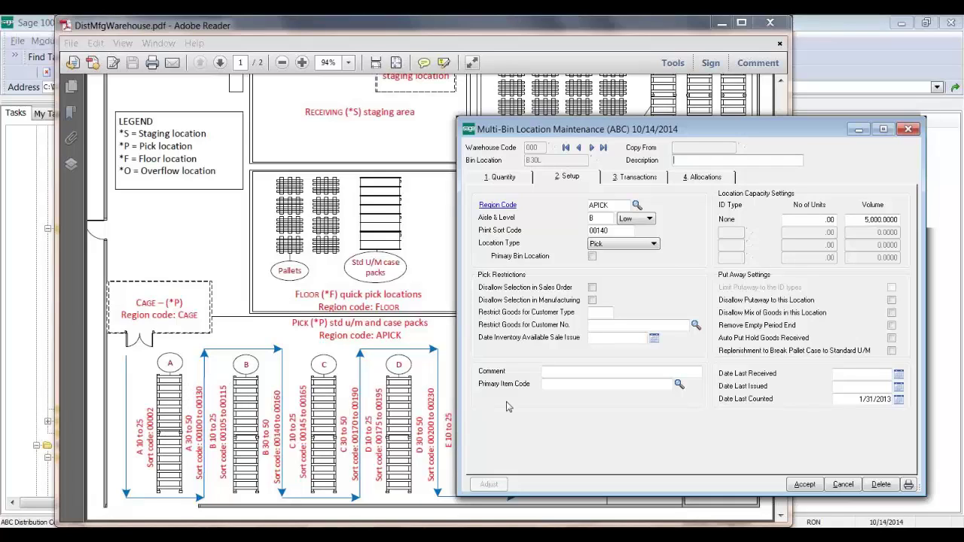
{"action": "left_click", "coordinate": [801, 485]}
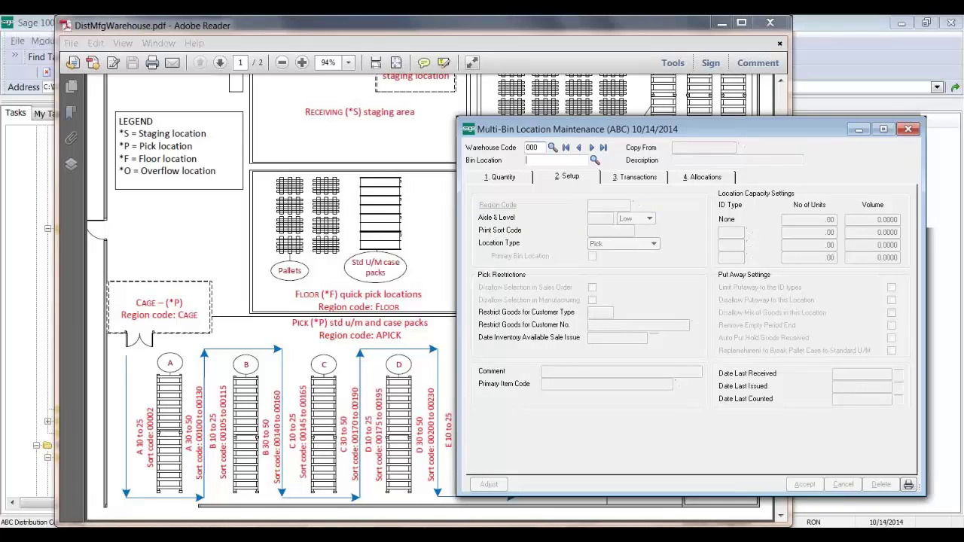
- Look up the bin locations of warehouse 000 and sort the list by Pick Flow, starting the view at A10L
{"action": "key", "text": "F2"}
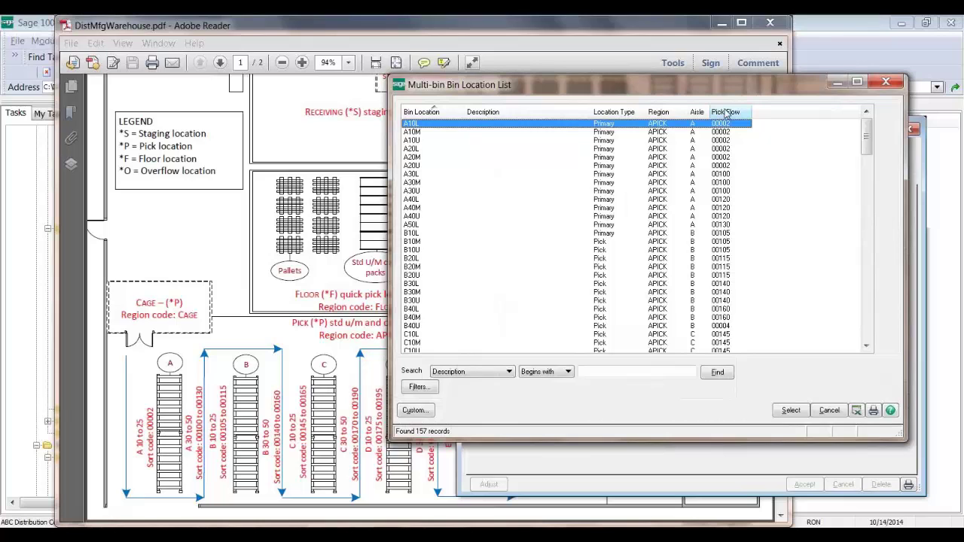
{"action": "left_click", "coordinate": [725, 113]}
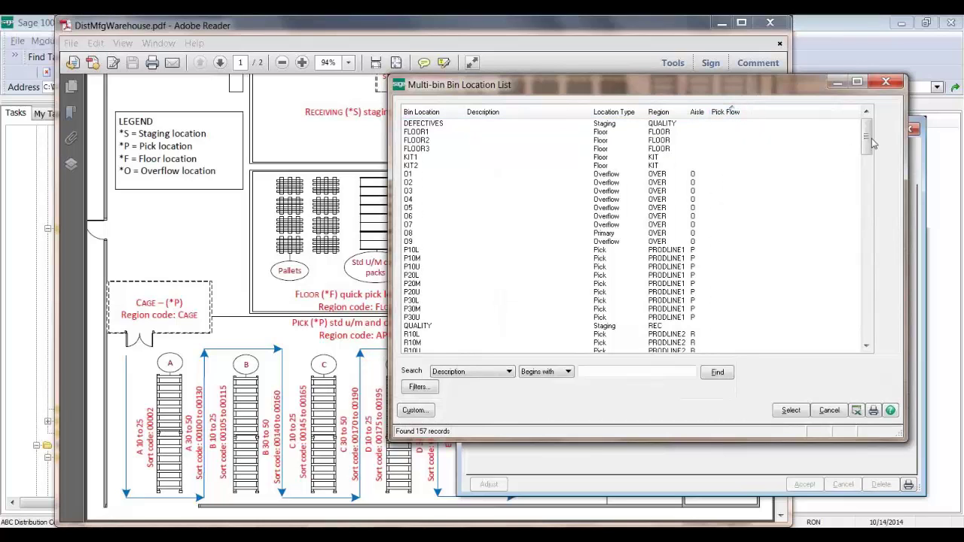
{"action": "left_click_drag", "start_coordinate": [868, 145], "coordinate": [871, 212]}
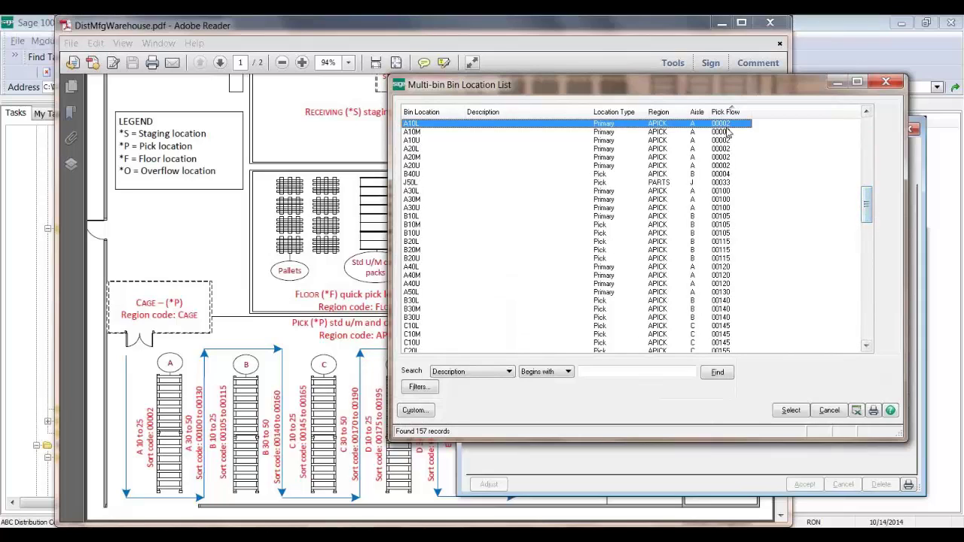
- Examine the pick flow sequence across bins A20M, A20U, B40U, J50L, A30L, B10L, B10U, B20L, B20U and A40L in the sorted list
{"action": "left_click", "coordinate": [728, 159]}
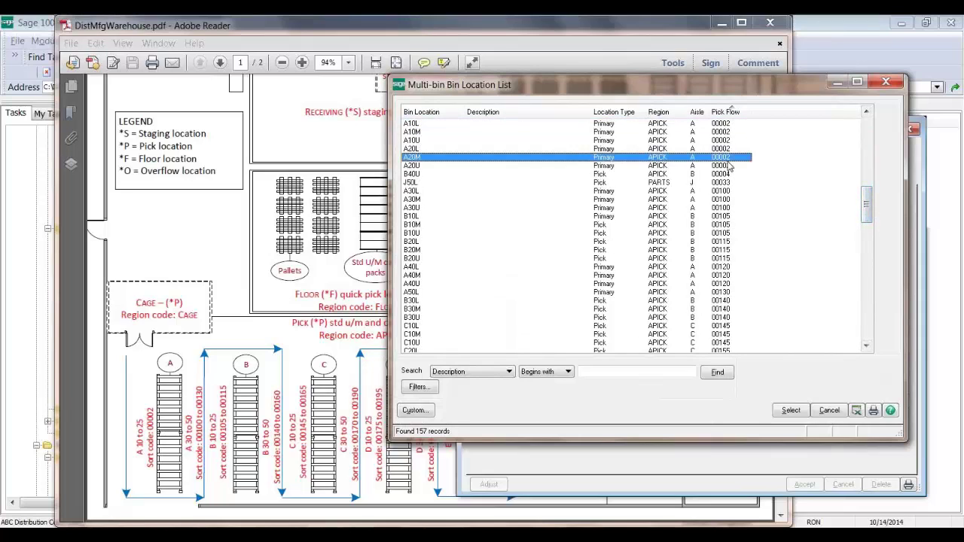
{"action": "left_click", "coordinate": [727, 166]}
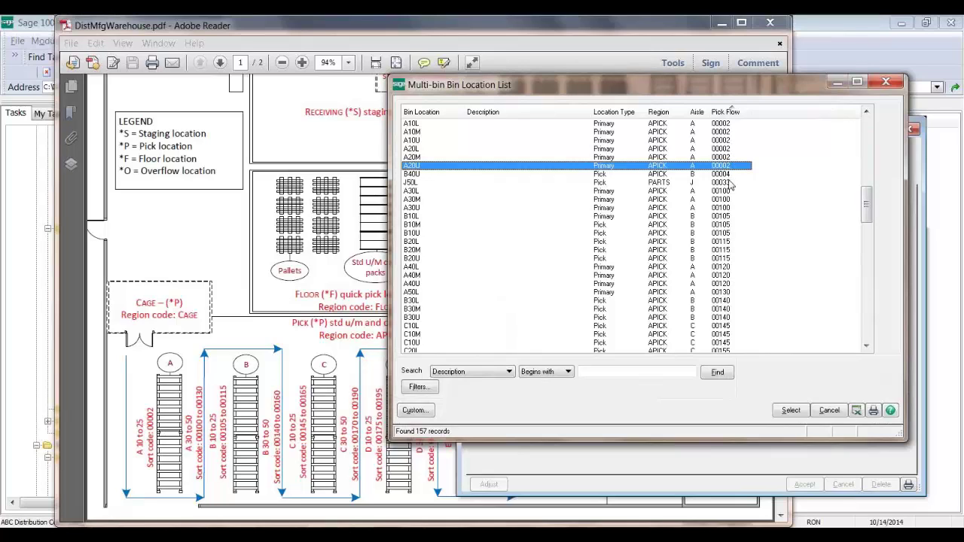
{"action": "left_click", "coordinate": [730, 174]}
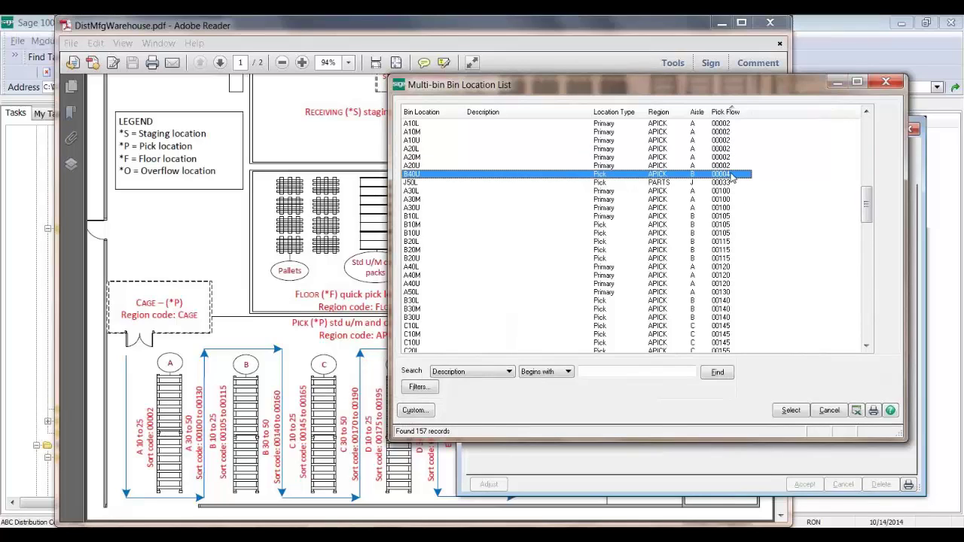
{"action": "left_click", "coordinate": [732, 184]}
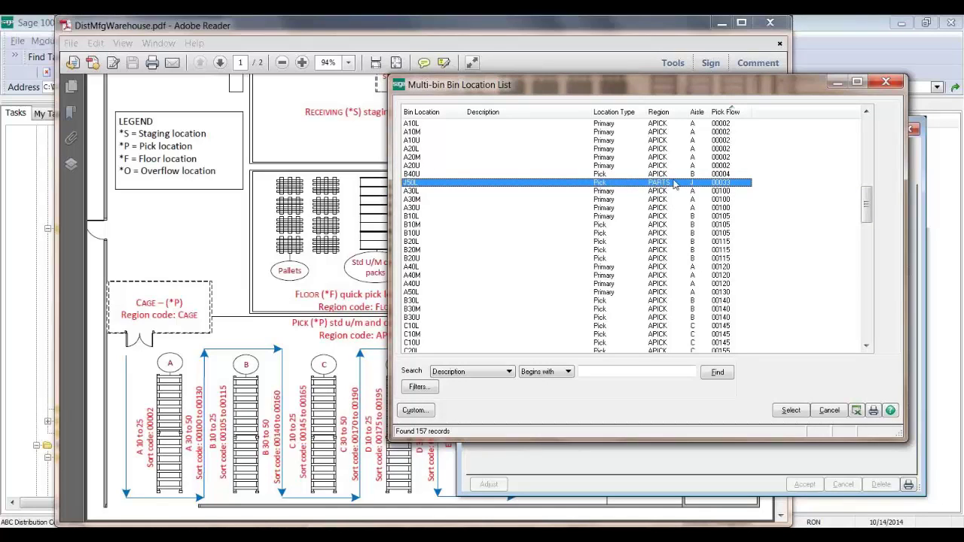
{"action": "left_click", "coordinate": [721, 191]}
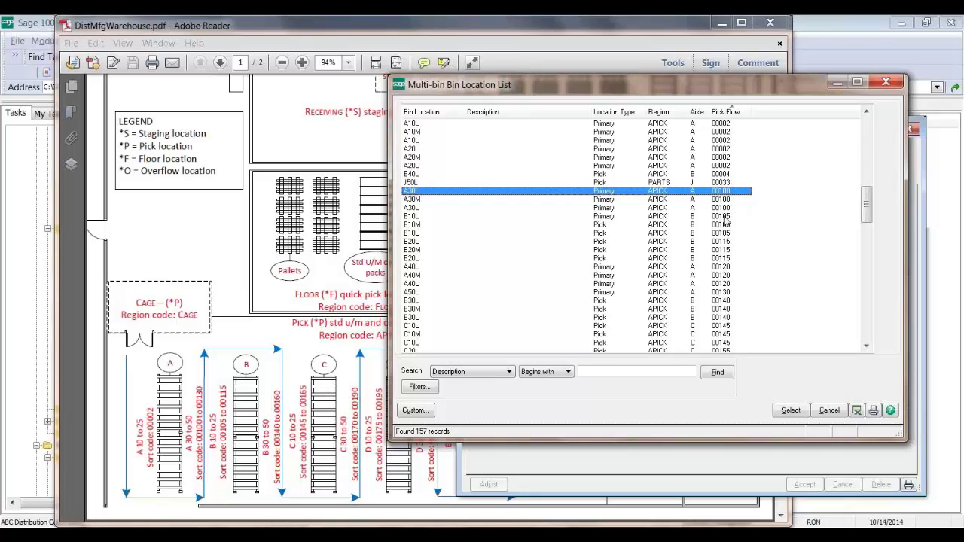
{"action": "left_click", "coordinate": [423, 216]}
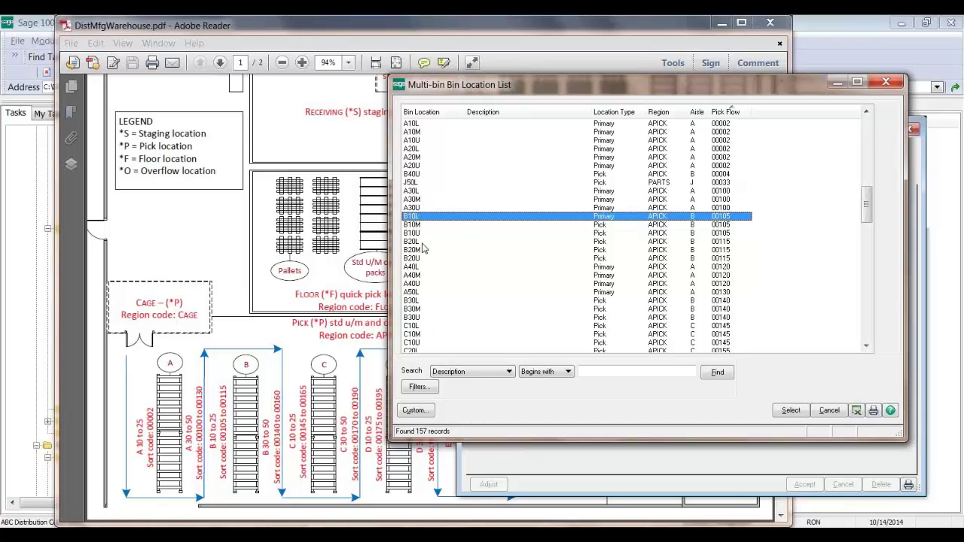
{"action": "left_click", "coordinate": [423, 233]}
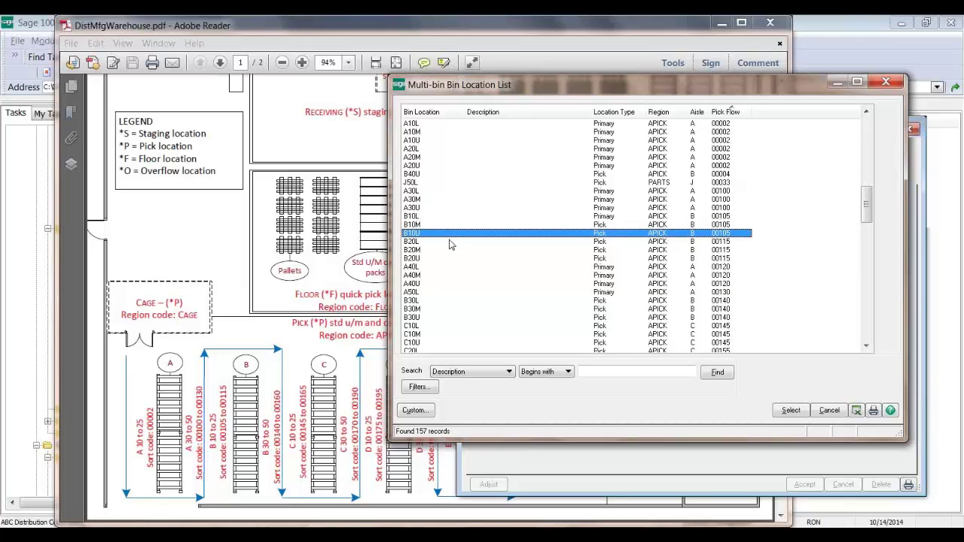
{"action": "left_click", "coordinate": [442, 242]}
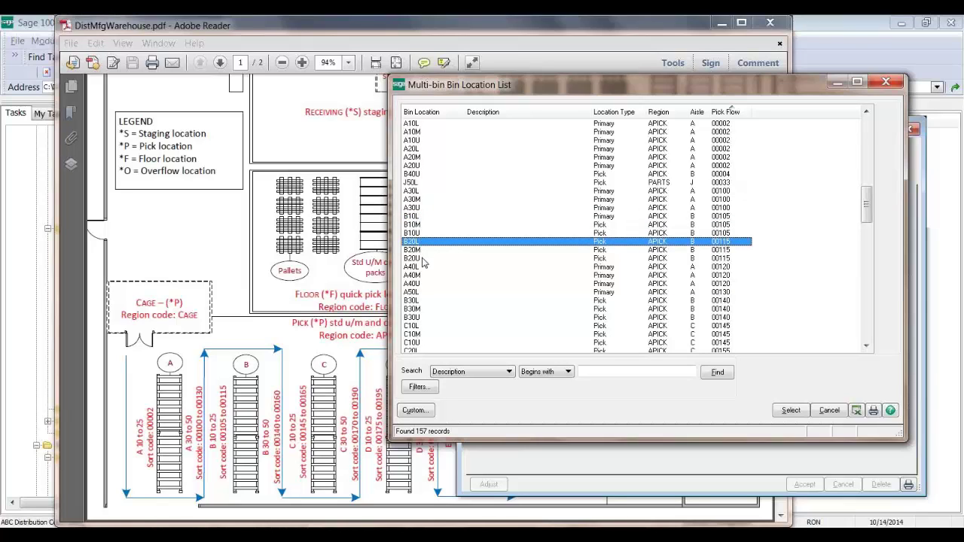
{"action": "left_click", "coordinate": [421, 259]}
{"action": "left_click", "coordinate": [422, 267]}
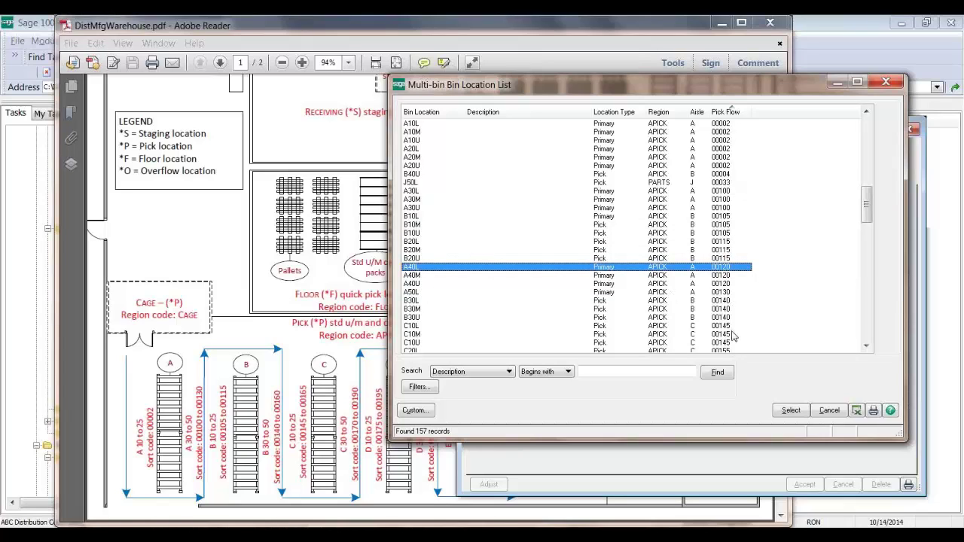
- Close the bin location list and Multi-Bin Location Maintenance, and open Sales Order Entry from the Sales Order module
{"action": "left_click", "coordinate": [886, 81]}
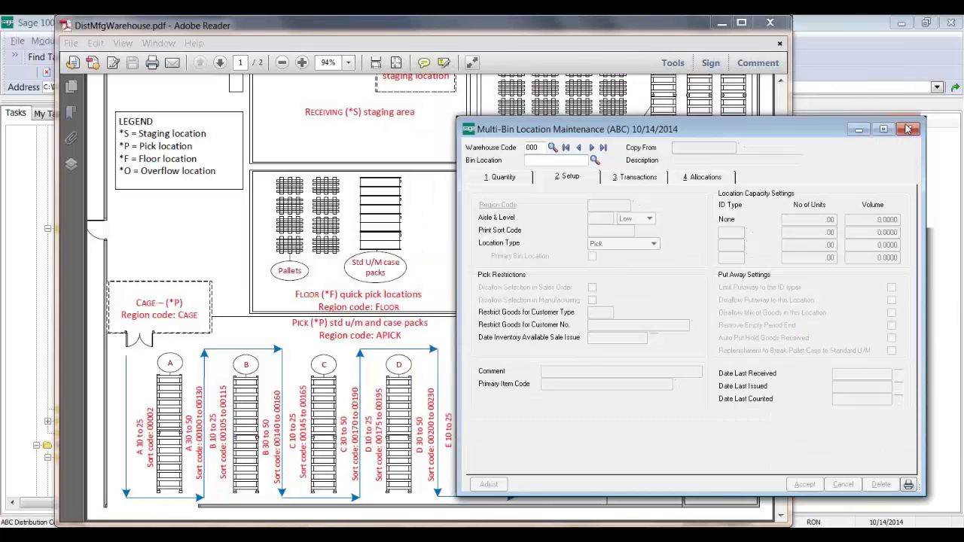
{"action": "left_click", "coordinate": [907, 129]}
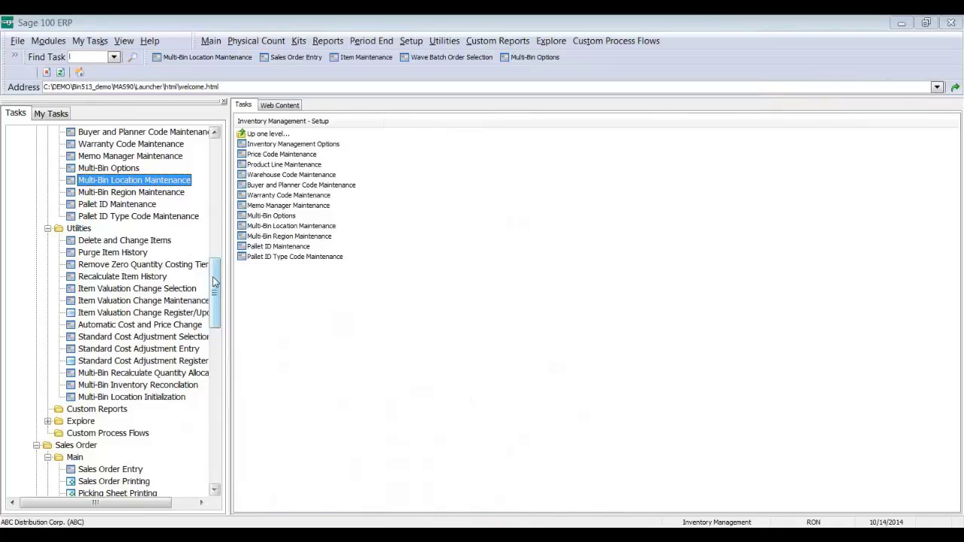
{"action": "scroll", "coordinate": [214, 279], "scroll_direction": "up", "scroll_amount": 1}
{"action": "left_click_drag", "start_coordinate": [214, 278], "coordinate": [214, 330]}
{"action": "left_click", "coordinate": [116, 265]}
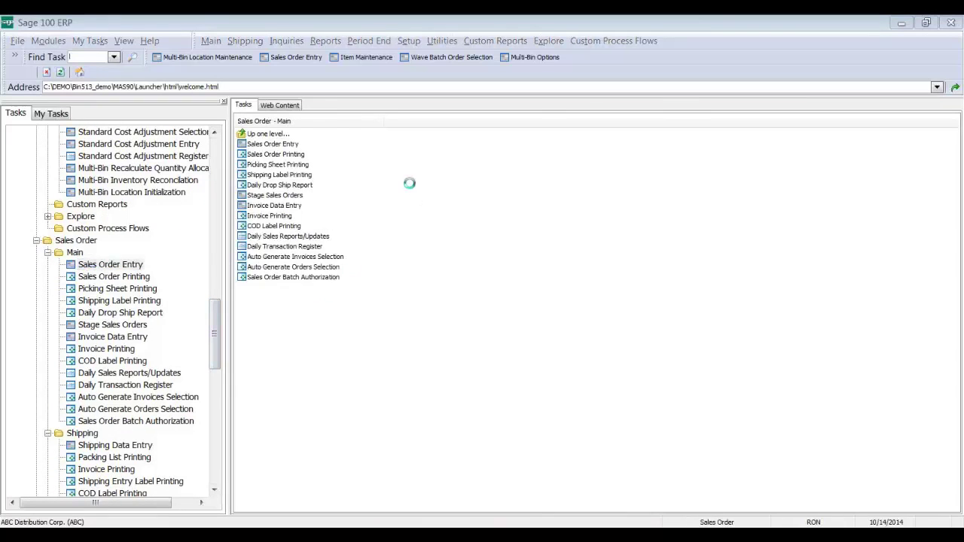
- Retrieve the last sales order, show its lines and preview its picking sheet with the STANDARD form
{"action": "left_click", "coordinate": [398, 132]}
{"action": "left_click", "coordinate": [356, 149]}
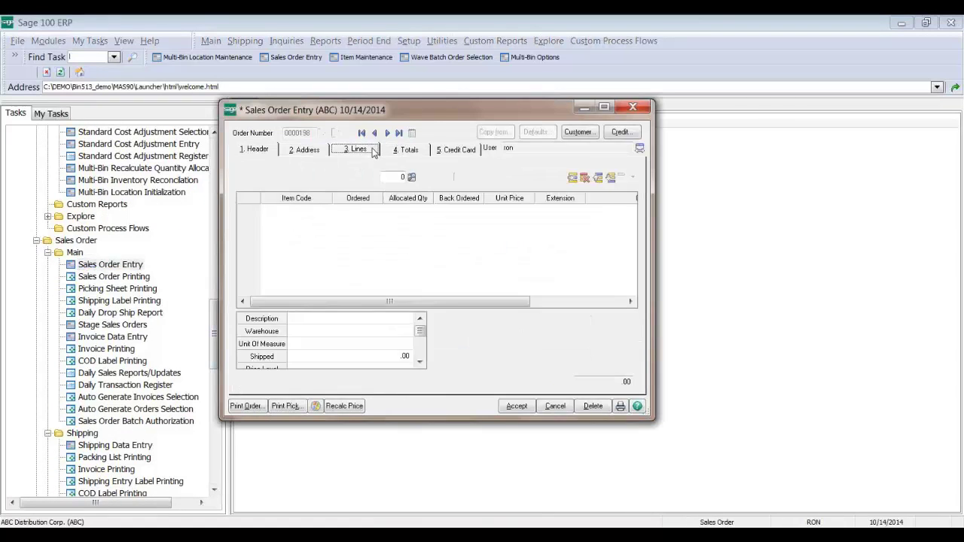
{"action": "left_click", "coordinate": [286, 406]}
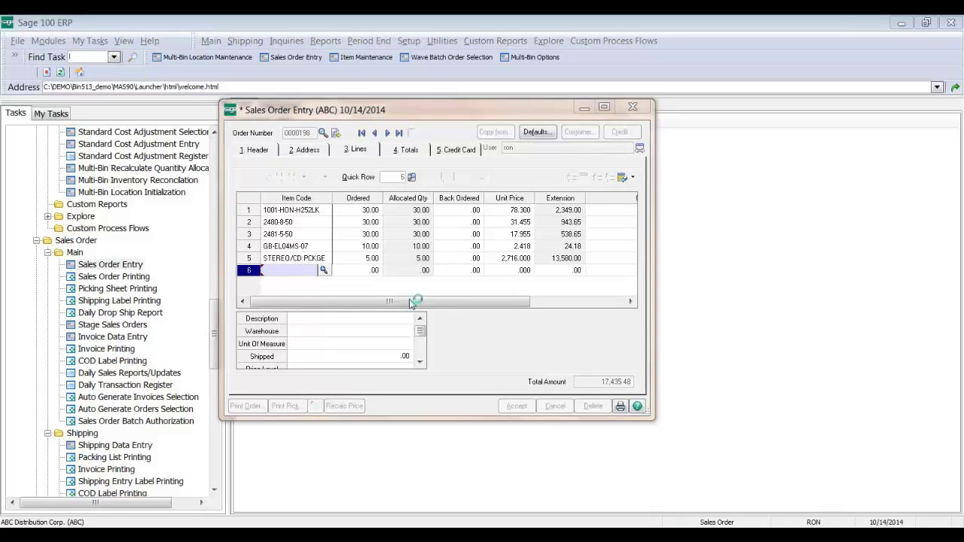
{"action": "left_click", "coordinate": [580, 395]}
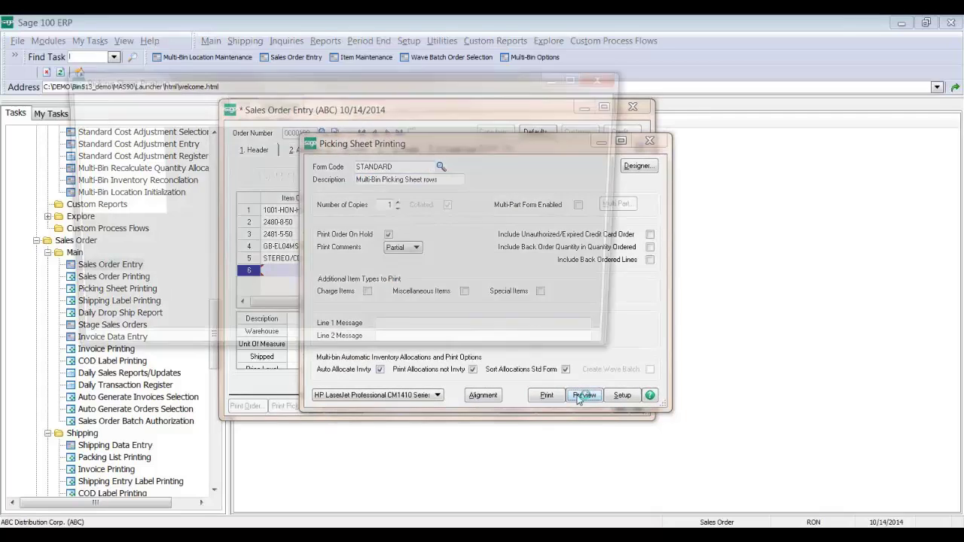
- Enlarge the picking sheet preview, examine the bin sequence from A20L through A50L, and close the preview
{"action": "scroll", "coordinate": [616, 324], "scroll_direction": "down", "scroll_amount": 5}
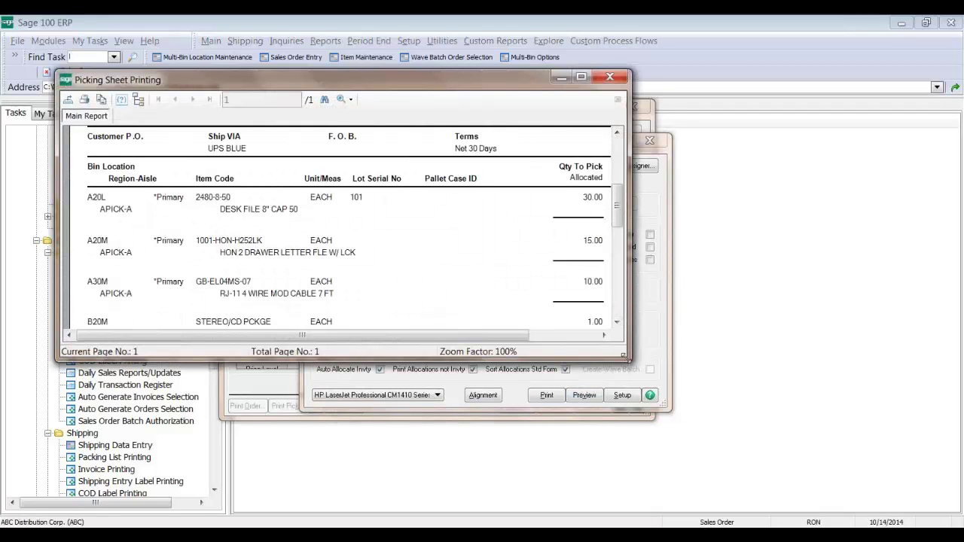
{"action": "left_click_drag", "start_coordinate": [625, 356], "coordinate": [712, 489]}
{"action": "left_click", "coordinate": [122, 200]}
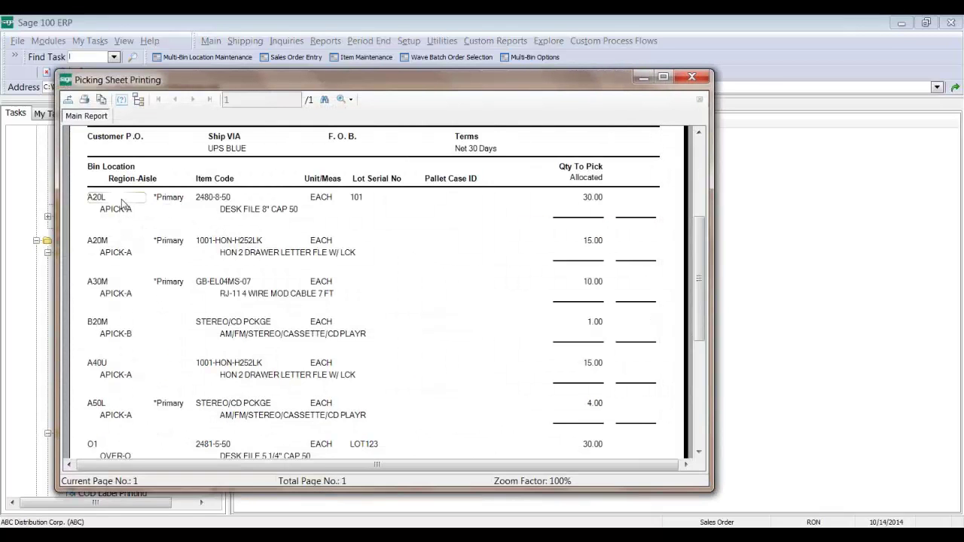
{"action": "left_click", "coordinate": [107, 411]}
{"action": "left_click", "coordinate": [89, 325]}
{"action": "left_click", "coordinate": [95, 247]}
{"action": "left_click", "coordinate": [691, 78]}
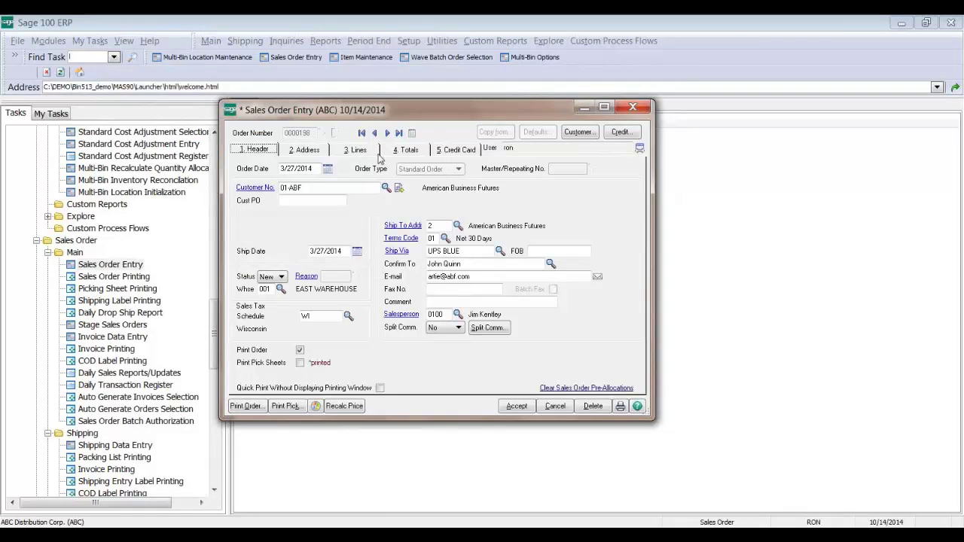
- Clear the sales order's pre-allocations and re-display the order
{"action": "left_click", "coordinate": [571, 387]}
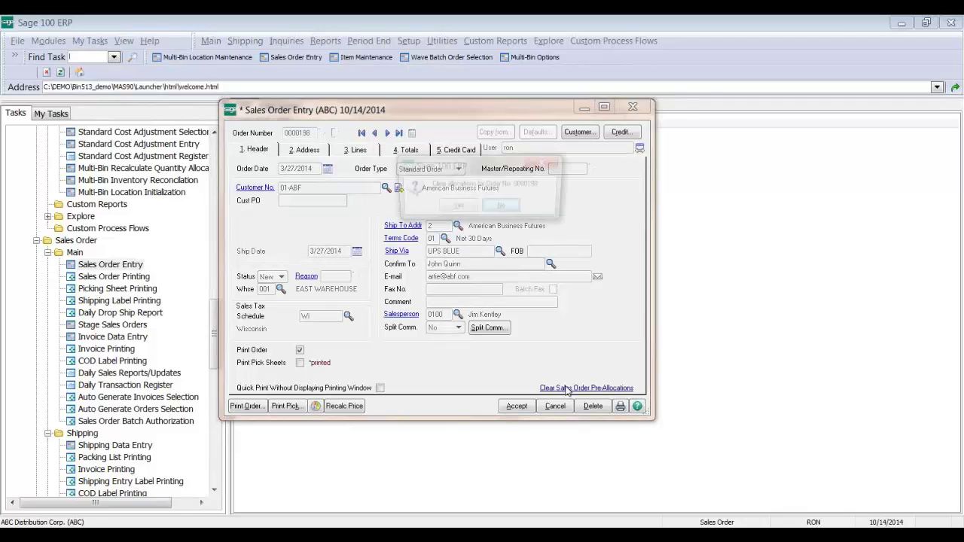
{"action": "left_click", "coordinate": [456, 206]}
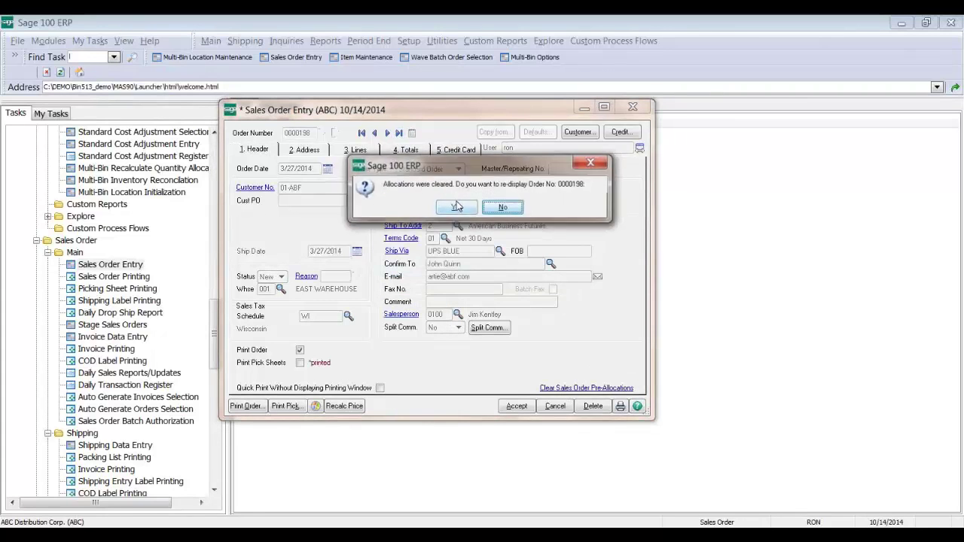
{"action": "left_click", "coordinate": [457, 209]}
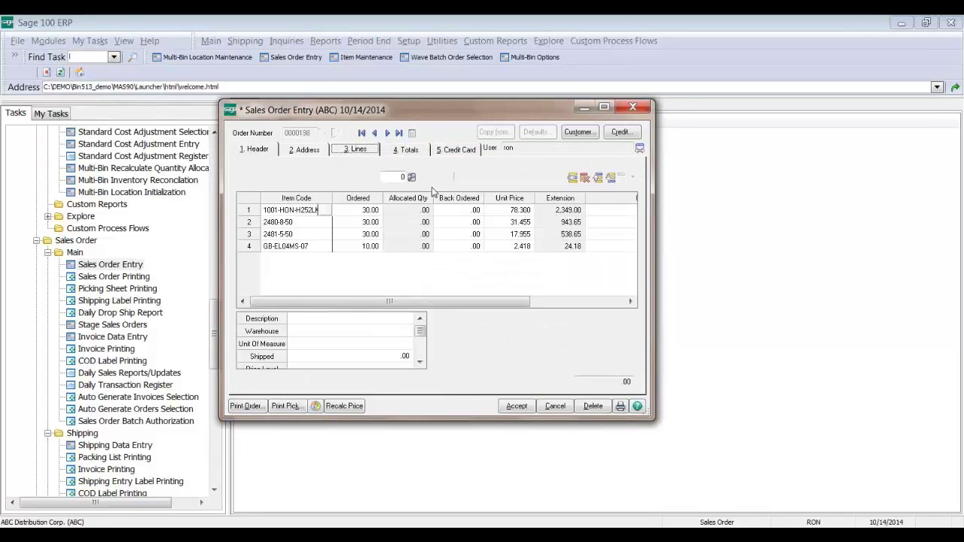
- Preview the order's picking sheet again, enlarge it to check the pick sequence of the bin locations, and close it
{"action": "left_click", "coordinate": [300, 405]}
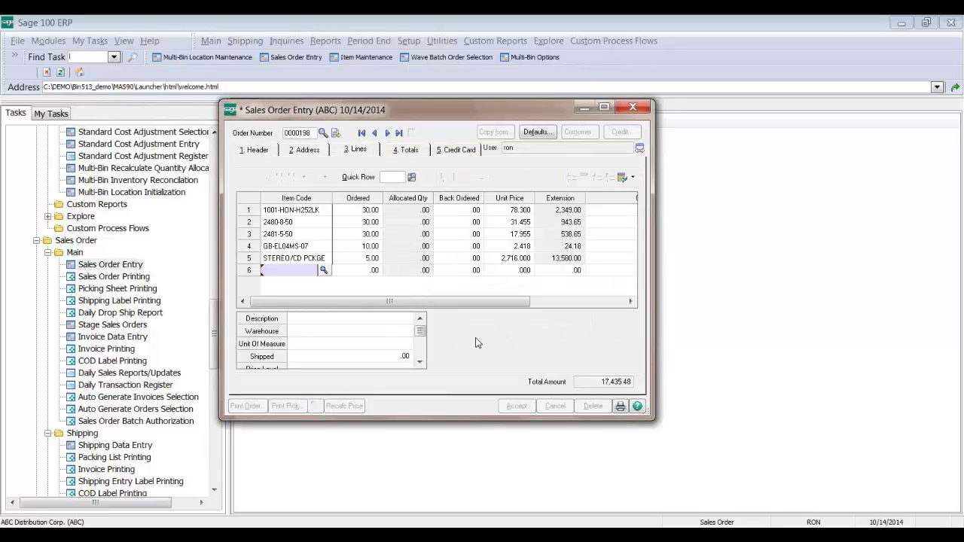
{"action": "left_click", "coordinate": [585, 397]}
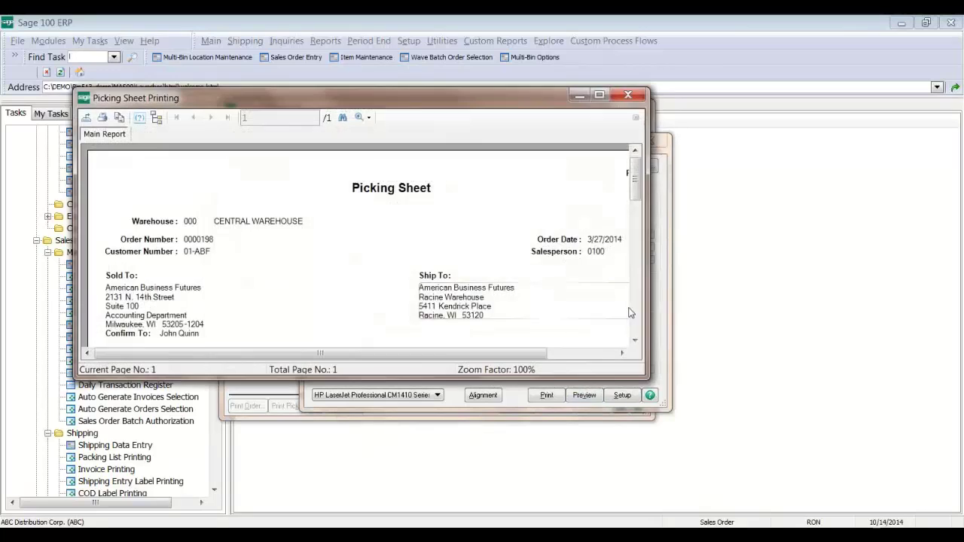
{"action": "scroll", "coordinate": [200, 213], "scroll_direction": "down", "scroll_amount": 5}
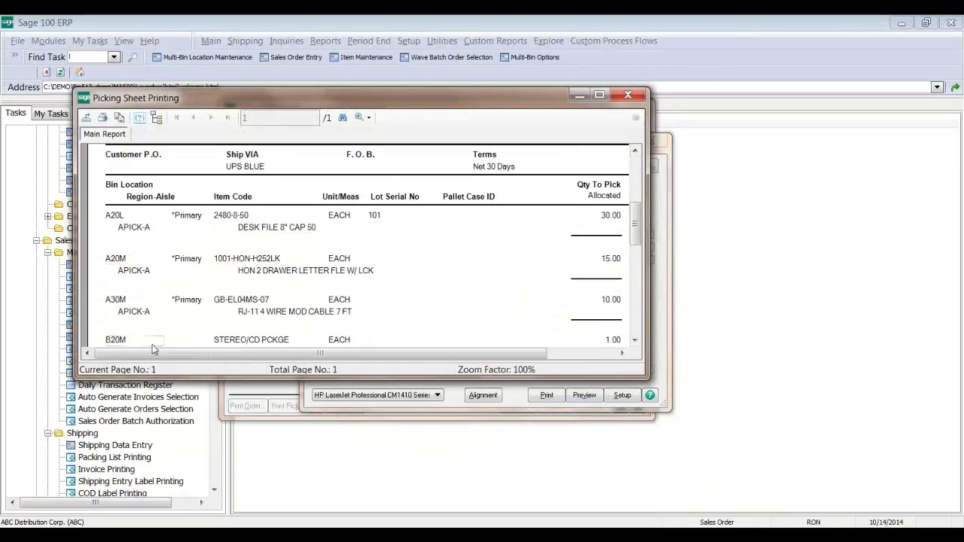
{"action": "left_click_drag", "start_coordinate": [153, 375], "coordinate": [151, 497]}
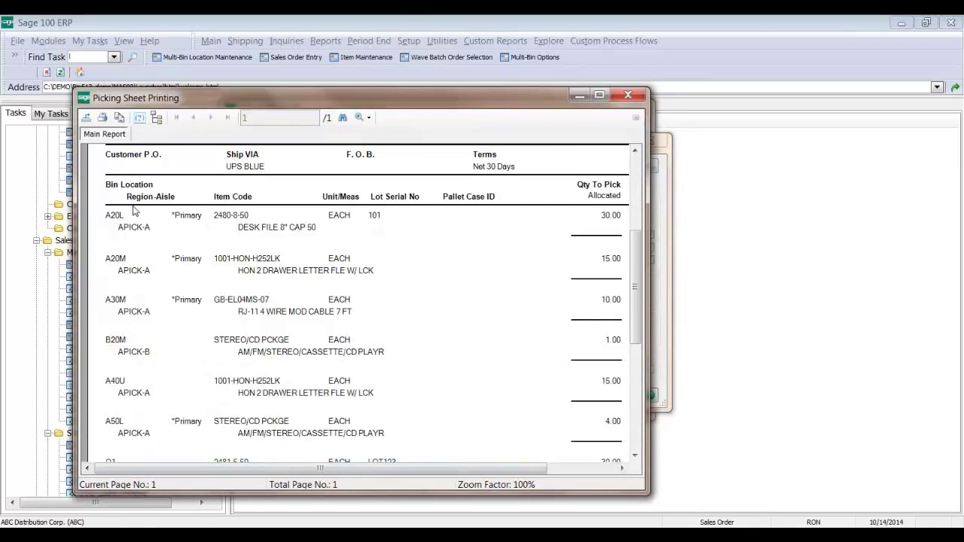
{"action": "left_click", "coordinate": [627, 99]}
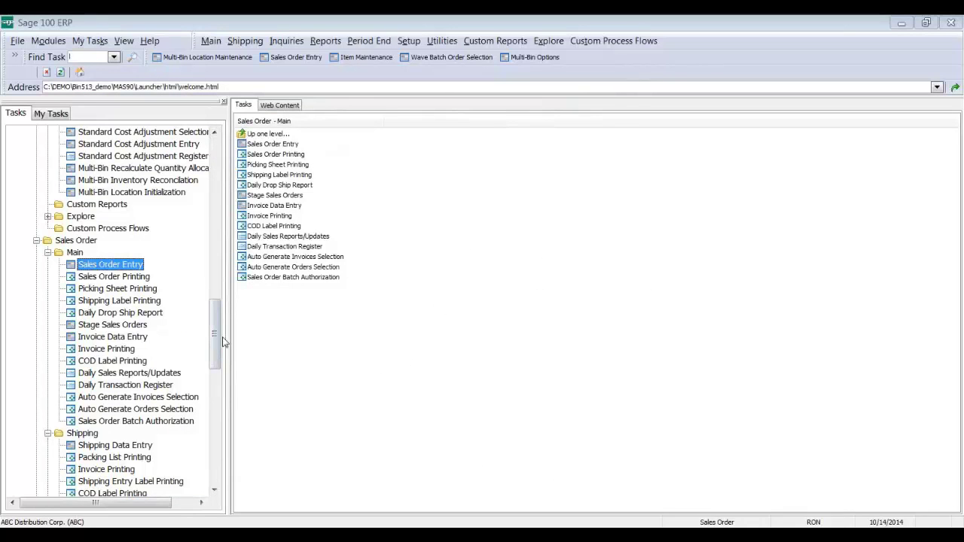
- Open Multi-Bin Options from the Inventory Management setup and review the Directed Pick allocation settings
{"action": "scroll", "coordinate": [216, 326], "scroll_direction": "up", "scroll_amount": 6}
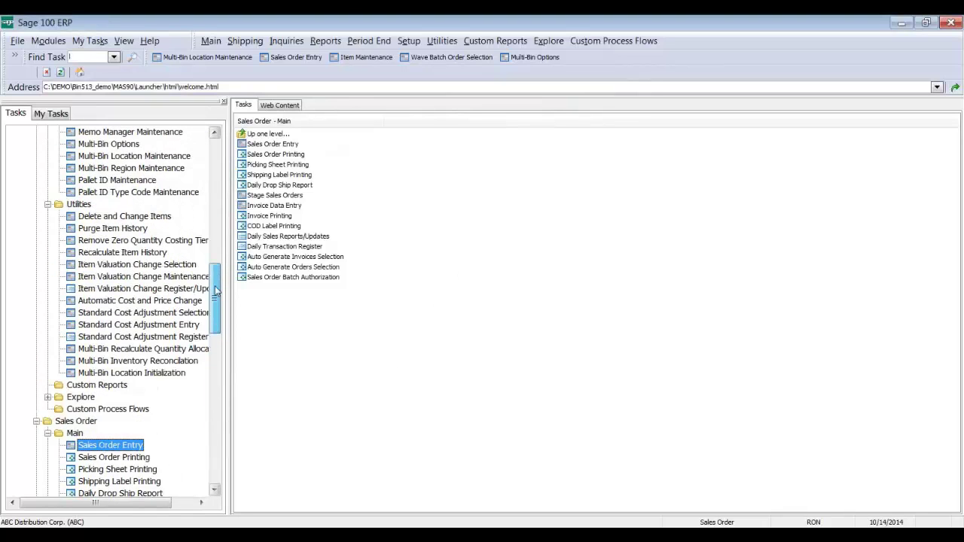
{"action": "double_click", "coordinate": [132, 181]}
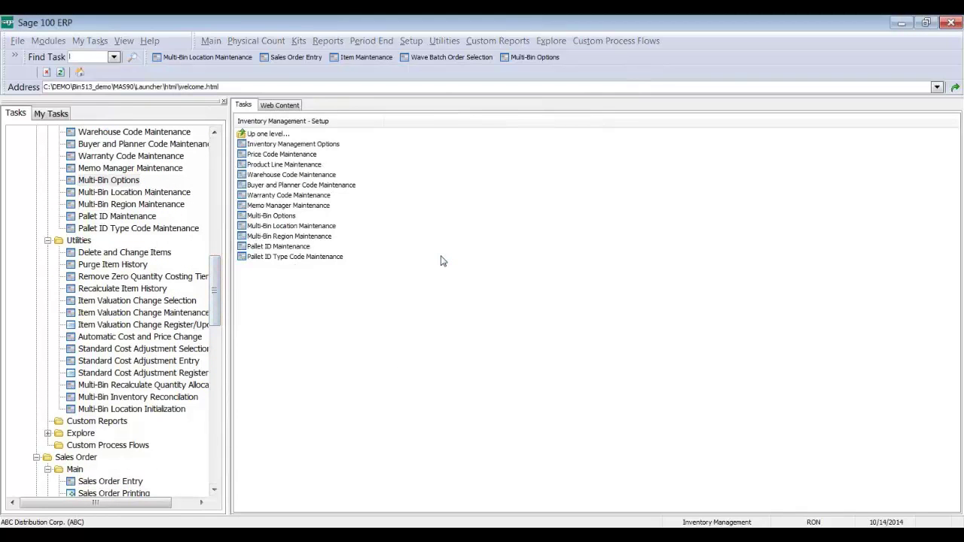
{"action": "left_click", "coordinate": [500, 157]}
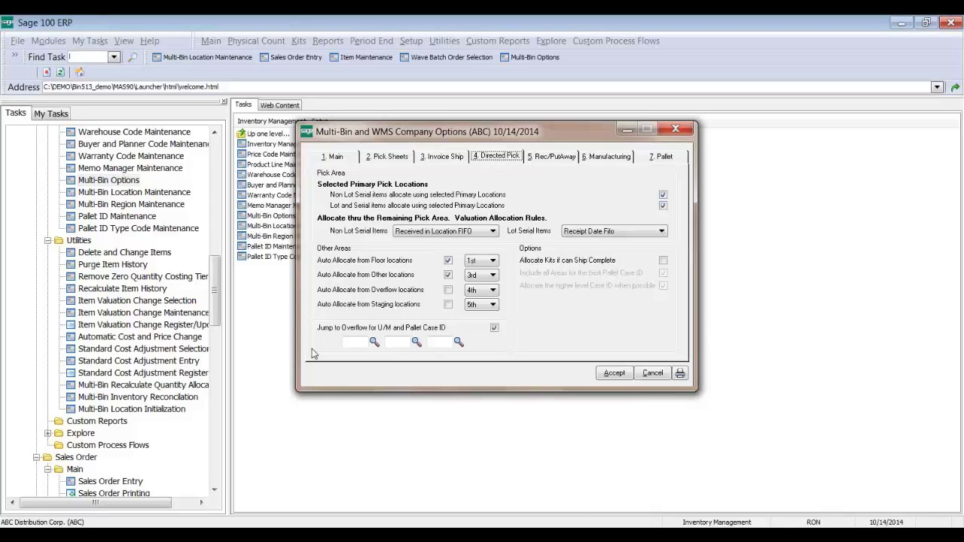
- Try to open Item Maintenance from the Inventory Management main tasks
{"action": "key", "text": "Escape"}
{"action": "left_click", "coordinate": [215, 168]}
{"action": "left_click", "coordinate": [110, 168]}
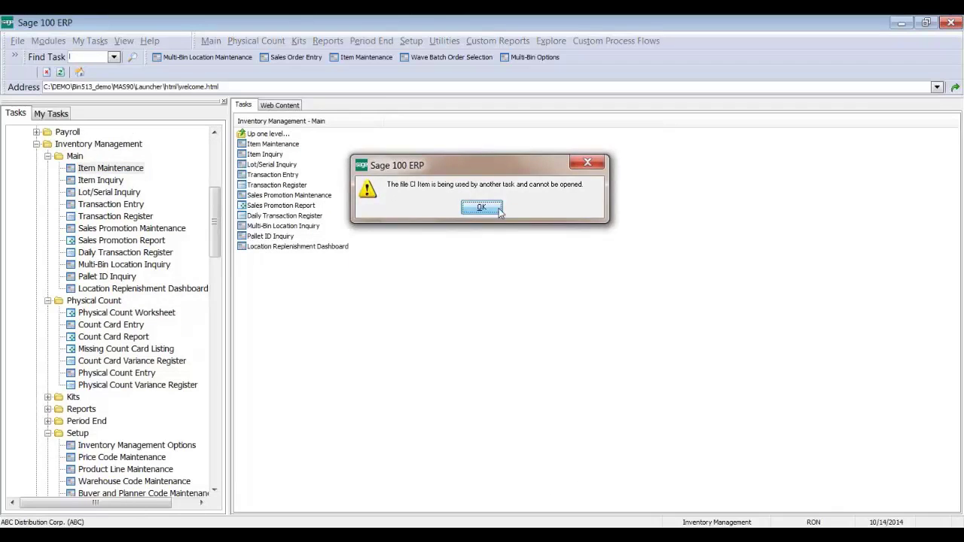
{"action": "left_click", "coordinate": [482, 208]}
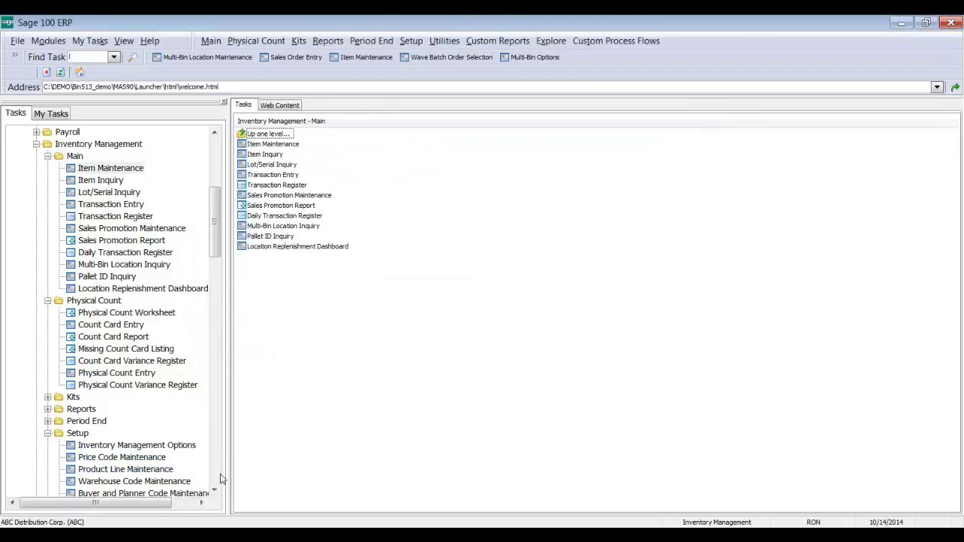
- Reopen Multi-Bin Options, display the Directed Pick settings and move the window clear of the task list
{"action": "scroll", "coordinate": [219, 481], "scroll_direction": "down", "scroll_amount": 10}
{"action": "left_click", "coordinate": [115, 184]}
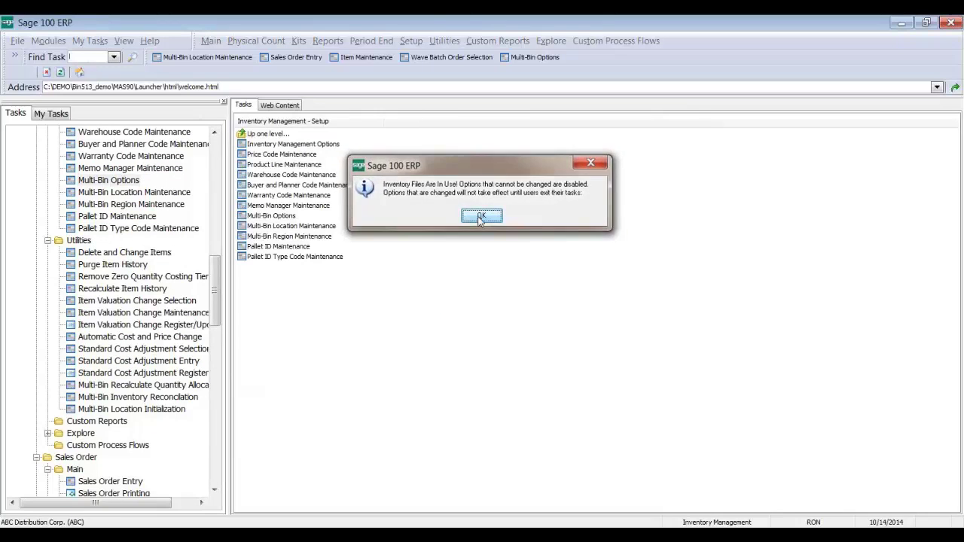
{"action": "left_click", "coordinate": [479, 216]}
{"action": "left_click", "coordinate": [499, 155]}
{"action": "left_click_drag", "start_coordinate": [483, 133], "coordinate": [519, 131]}
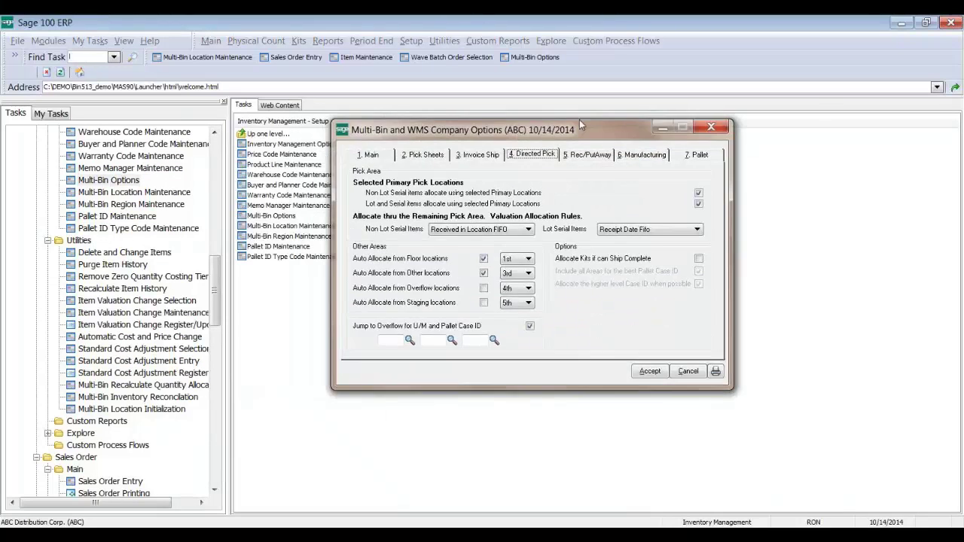
{"action": "left_click_drag", "start_coordinate": [580, 123], "coordinate": [657, 106]}
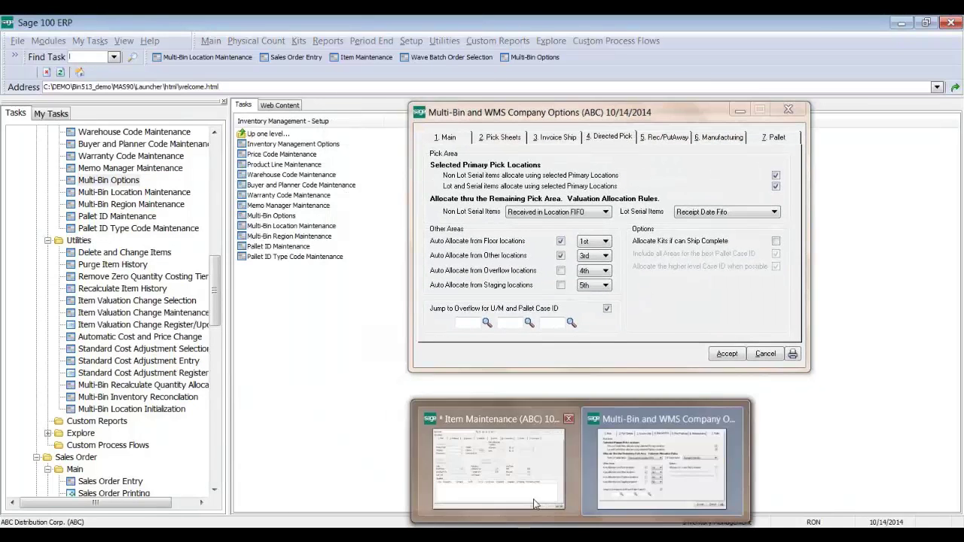
- Switch to Item Maintenance, load item 1001-HON-H252, and open its Multi-Bin item options for warehouse 000
{"action": "left_click", "coordinate": [495, 463]}
{"action": "left_click", "coordinate": [408, 159]}
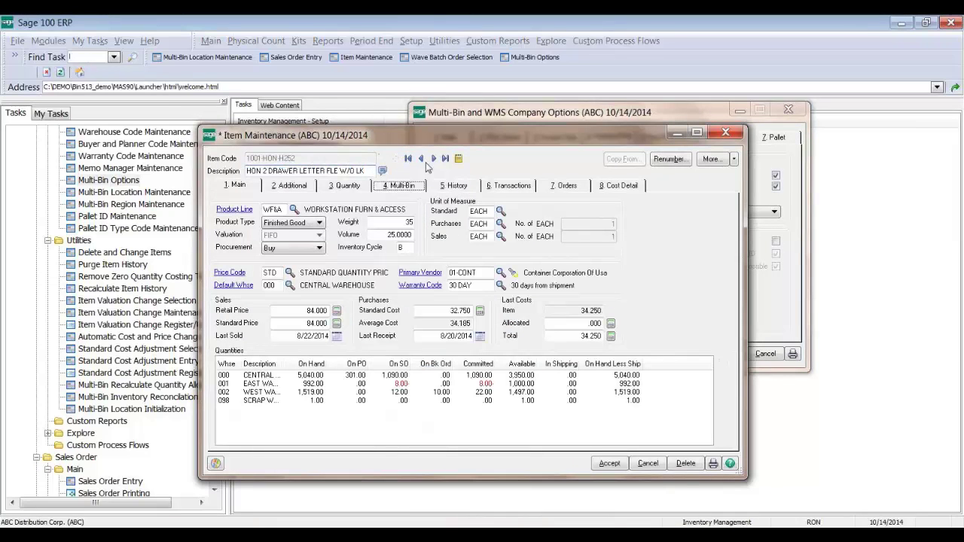
{"action": "left_click", "coordinate": [402, 186]}
{"action": "left_click_drag", "start_coordinate": [400, 130], "coordinate": [283, 95]}
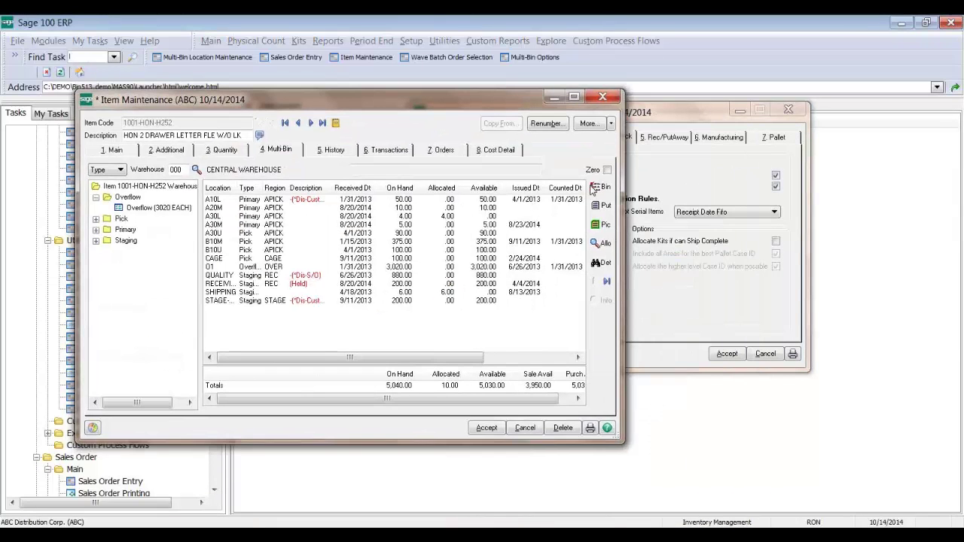
{"action": "left_click", "coordinate": [599, 188]}
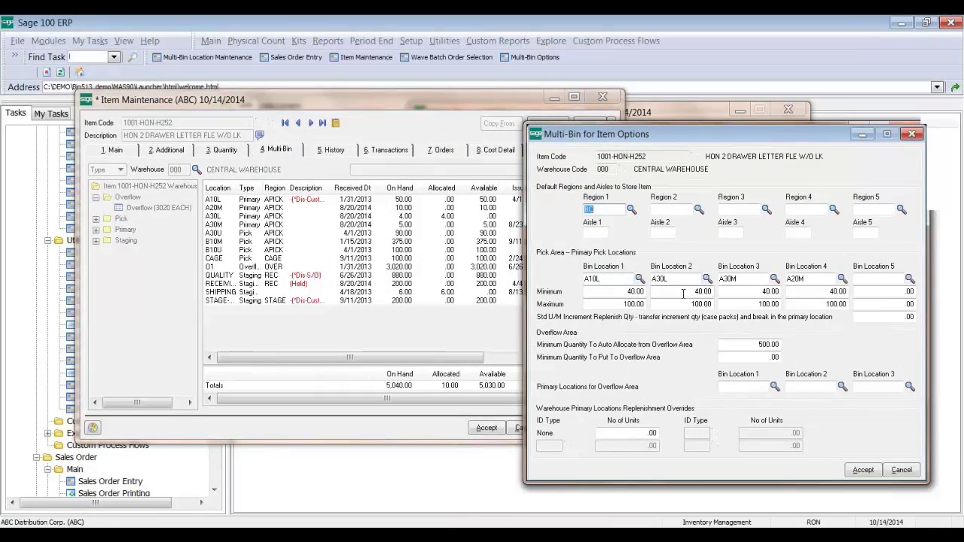
{"action": "left_click_drag", "start_coordinate": [638, 137], "coordinate": [416, 94]}
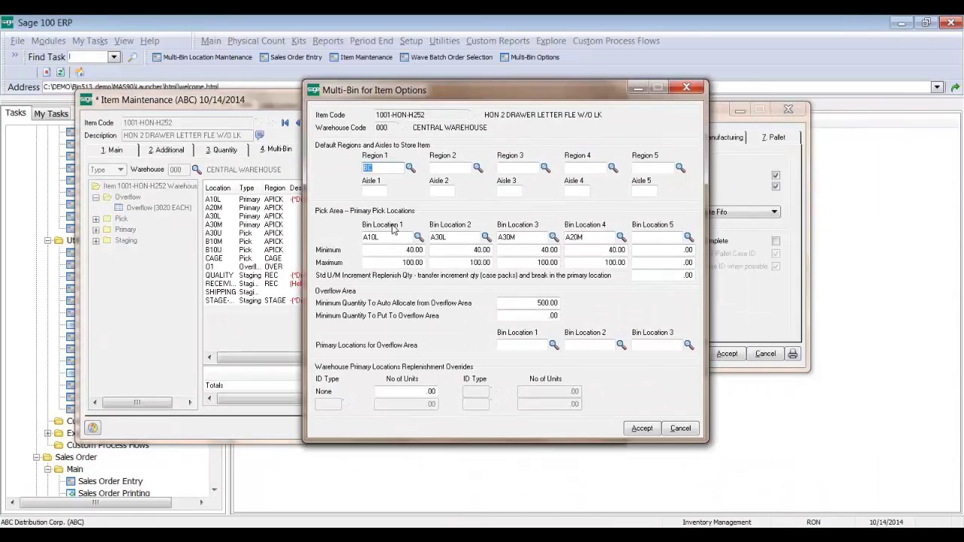
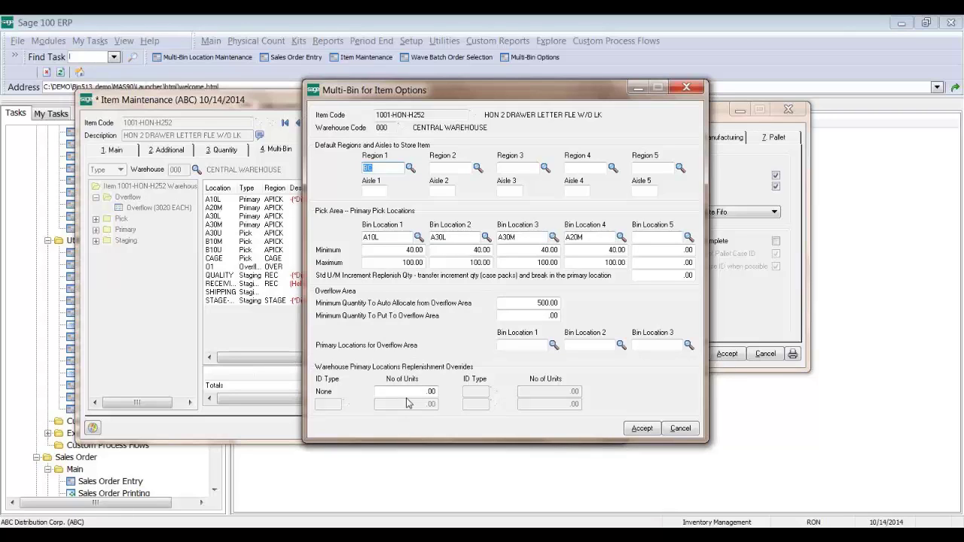
- Set the primary locations replenishment override for ID type None to 10 units and accept the item options
{"action": "left_click", "coordinate": [409, 392]}
{"action": "type", "text": "10"}
{"action": "left_click_drag", "start_coordinate": [407, 389], "coordinate": [461, 395]}
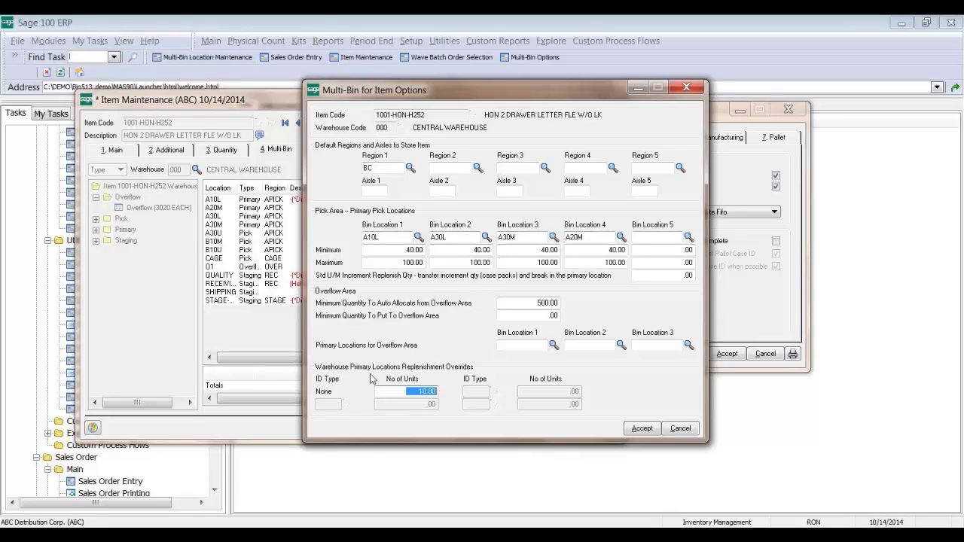
{"action": "left_click", "coordinate": [639, 428]}
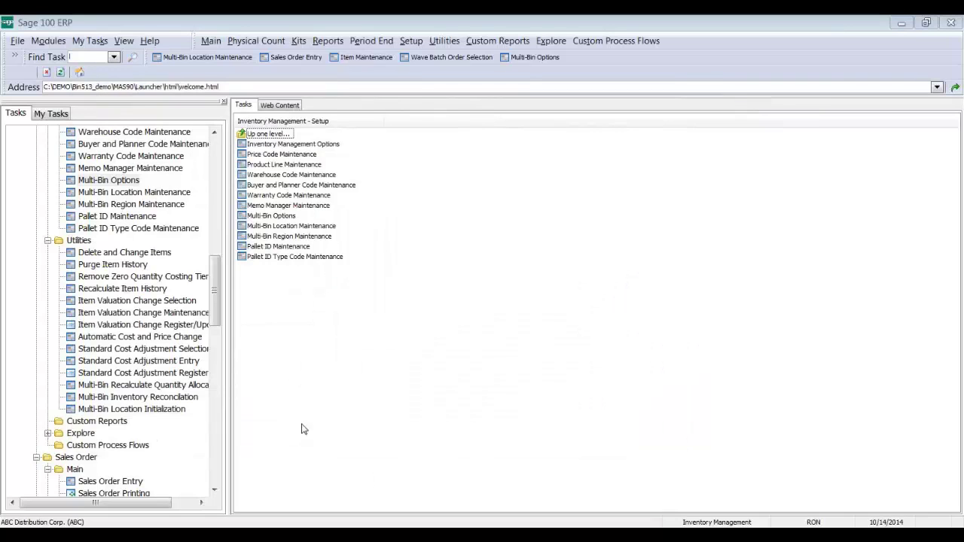
- Open bin A10L of warehouse 000 in Multi-Bin Location Maintenance and check its setup, including the Primary Item Code field
{"action": "left_click", "coordinate": [197, 194]}
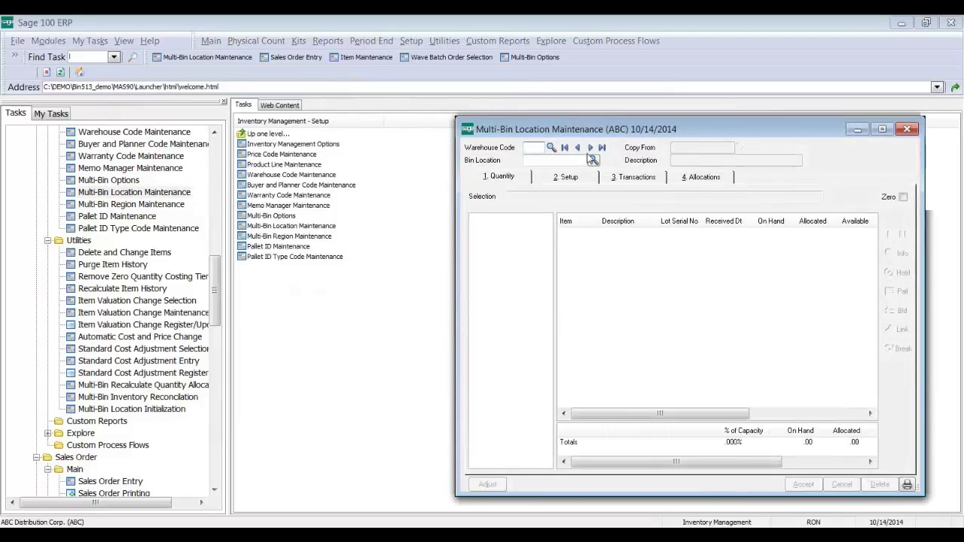
{"action": "left_click", "coordinate": [569, 177]}
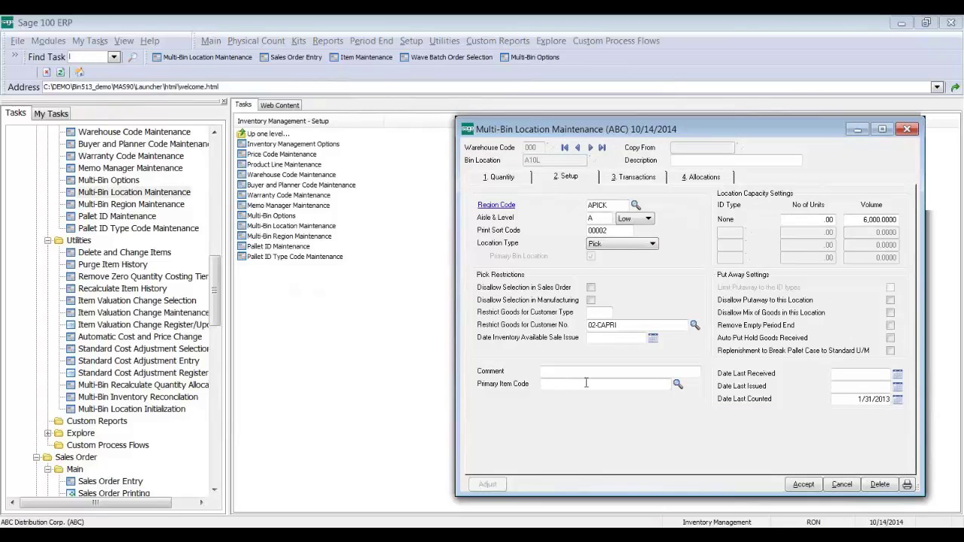
{"action": "left_click", "coordinate": [571, 385]}
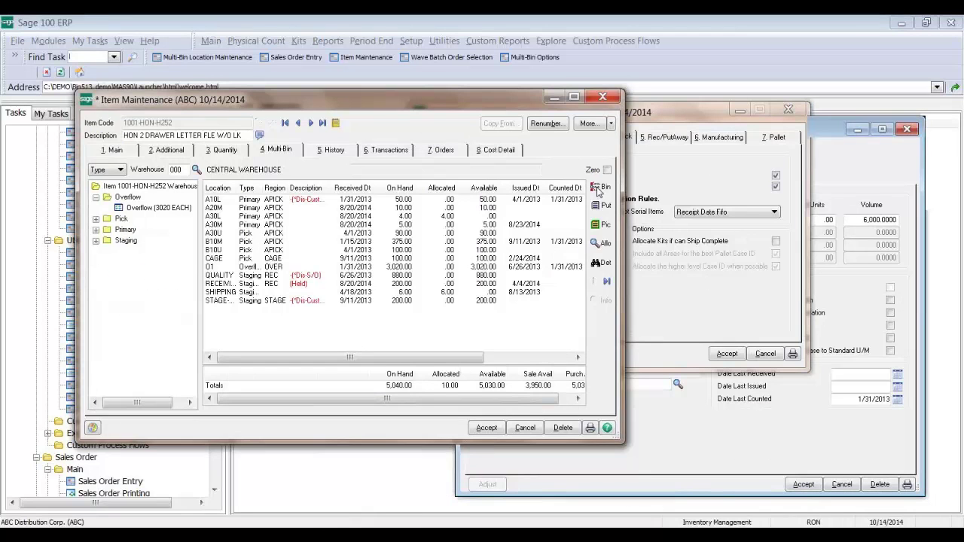
- Reopen item 1001-HON-H252's Multi-Bin options, clear the primary locations replenishment override units for ID type None, and accept
{"action": "left_click", "coordinate": [601, 188]}
{"action": "left_click", "coordinate": [413, 391]}
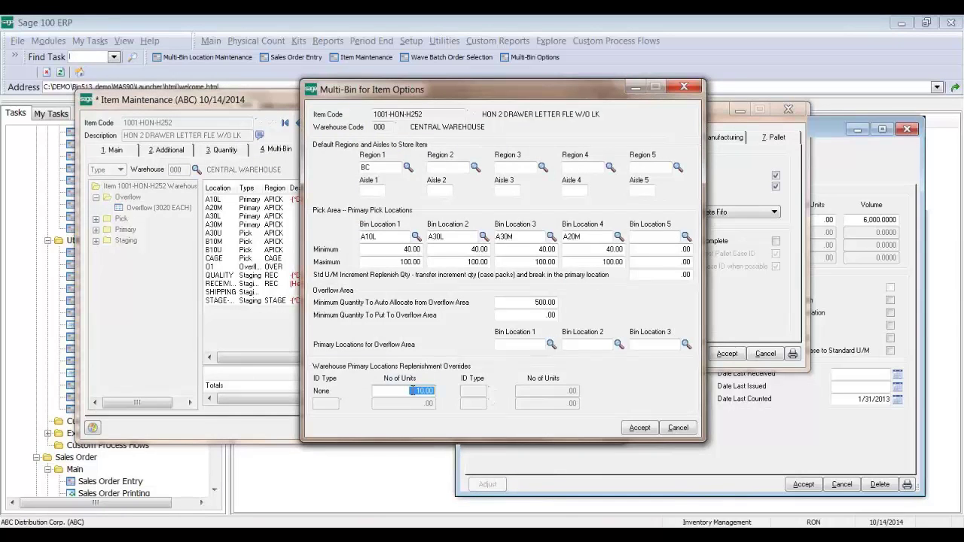
{"action": "key", "text": "Delete"}
{"action": "key", "text": "alt+a"}
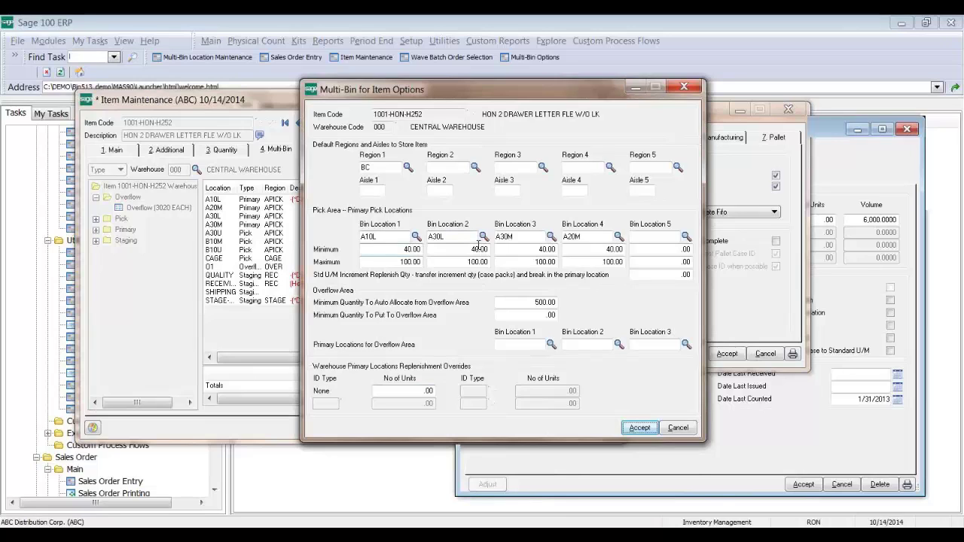
{"action": "left_click", "coordinate": [379, 260]}
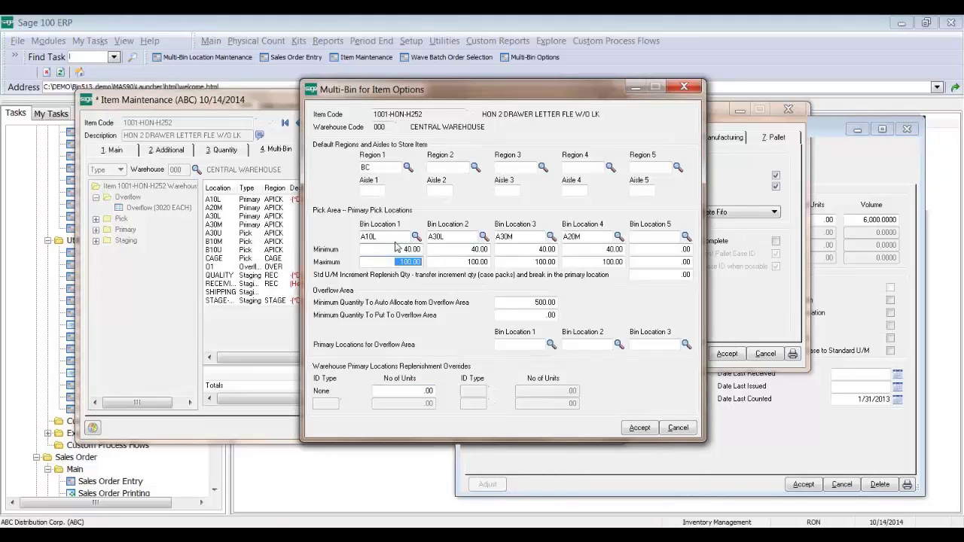
{"action": "left_click", "coordinate": [636, 427]}
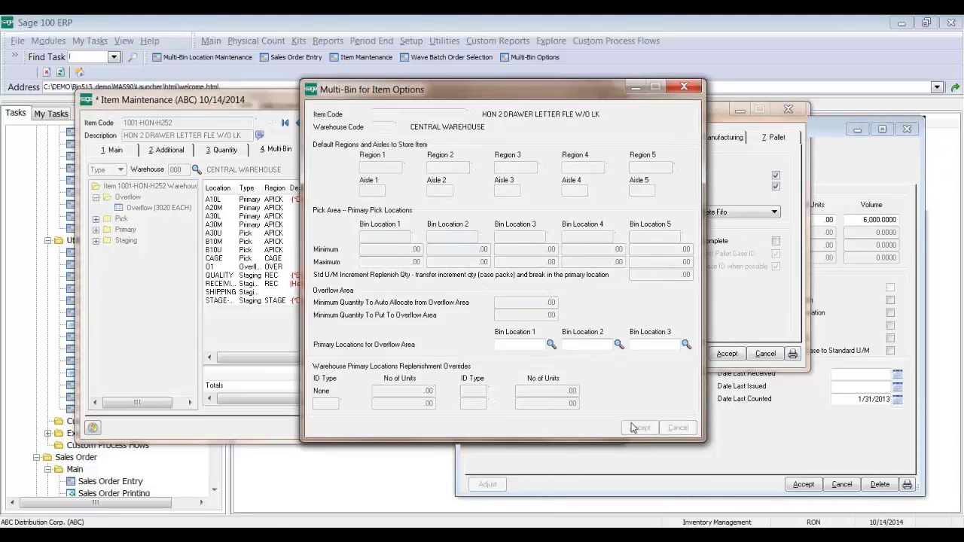
- In the company's Directed Pick settings, set Non Lot Serial Items to None -- Exceed Qty Avail and Lot Serial Items to Lot Serial Number
{"action": "left_click", "coordinate": [652, 271]}
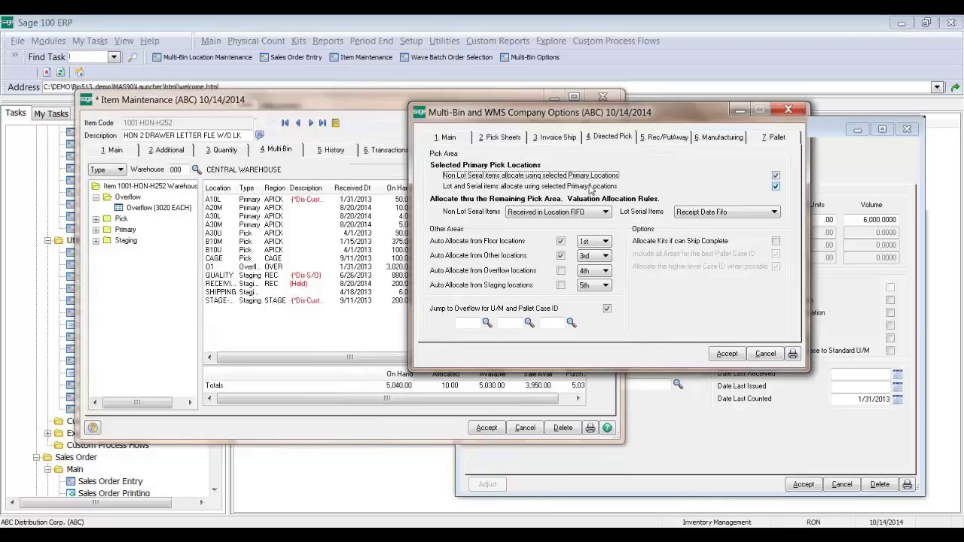
{"action": "left_click", "coordinate": [582, 213]}
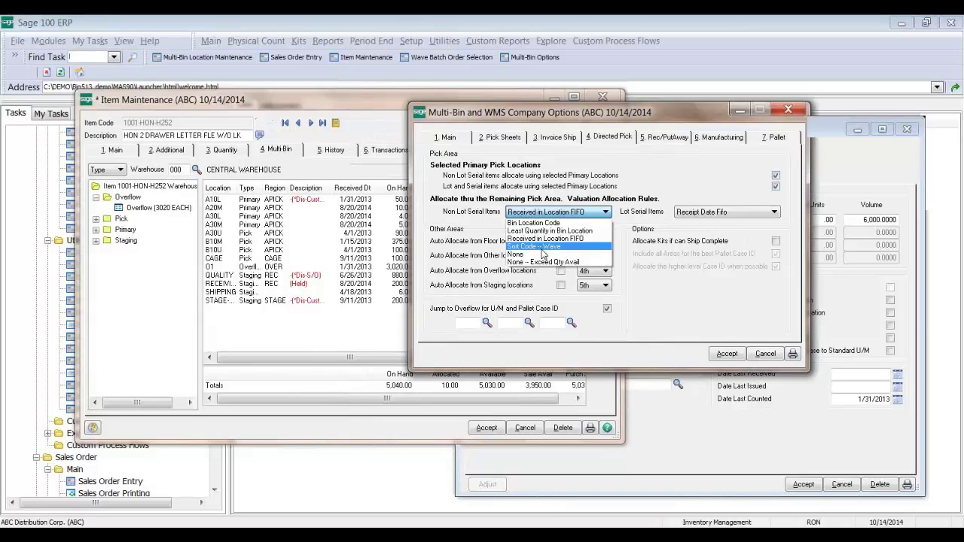
{"action": "left_click", "coordinate": [542, 255]}
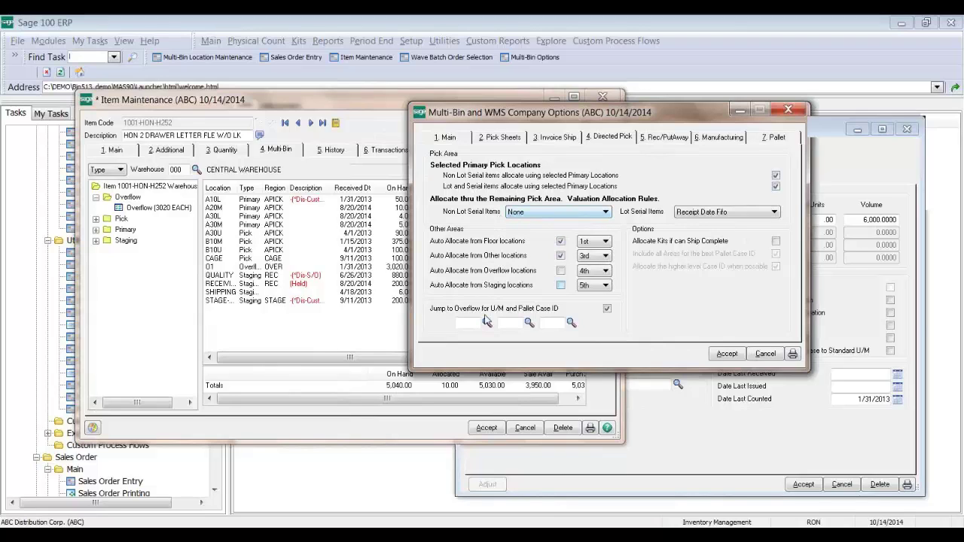
{"action": "left_click", "coordinate": [558, 211]}
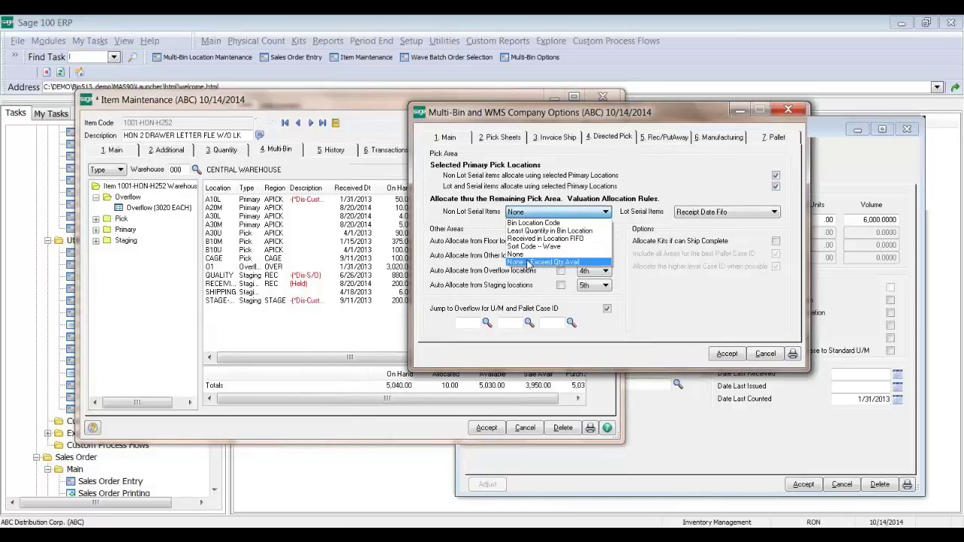
{"action": "left_click", "coordinate": [536, 256]}
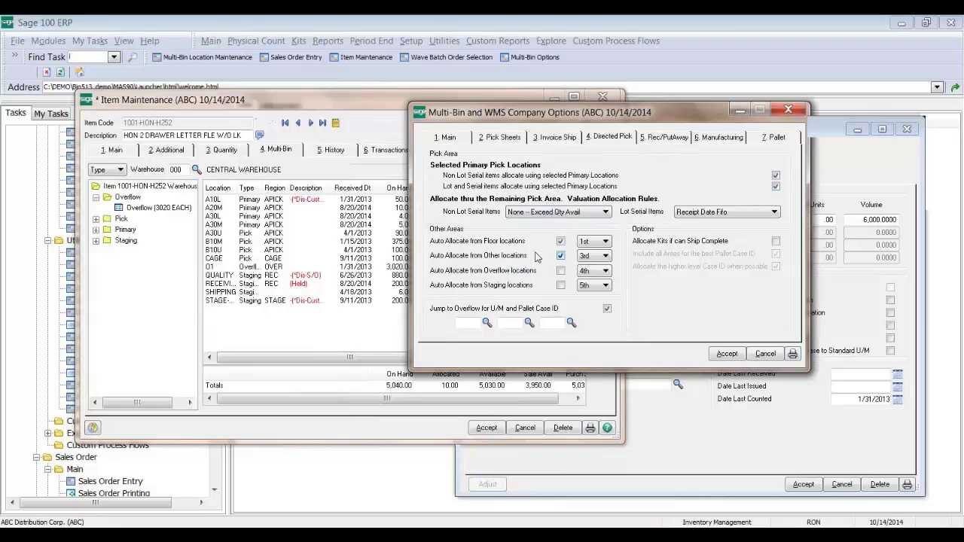
{"action": "left_click", "coordinate": [683, 212]}
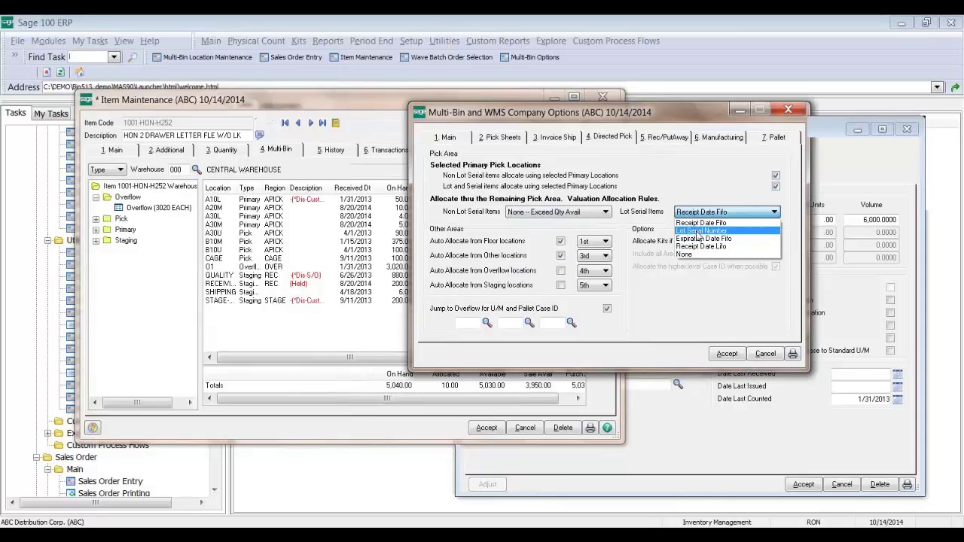
{"action": "left_click", "coordinate": [698, 231]}
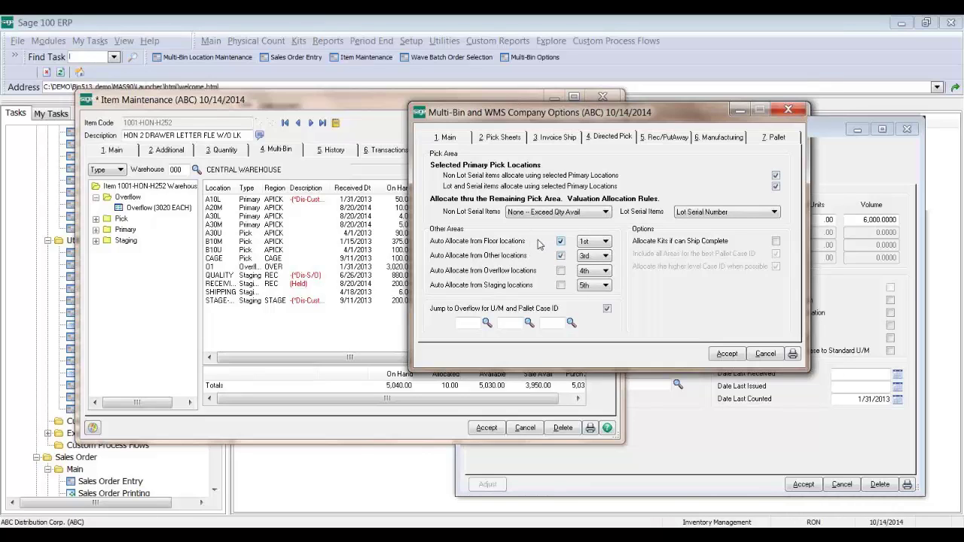
- Set the Auto Allocate from Other locations priority to 5th in the Directed Pick settings
{"action": "left_click", "coordinate": [583, 243]}
{"action": "left_click", "coordinate": [581, 245]}
{"action": "left_click", "coordinate": [597, 257]}
{"action": "left_click", "coordinate": [597, 259]}
{"action": "left_click", "coordinate": [596, 259]}
{"action": "left_click", "coordinate": [587, 301]}
{"action": "left_click", "coordinate": [549, 279]}
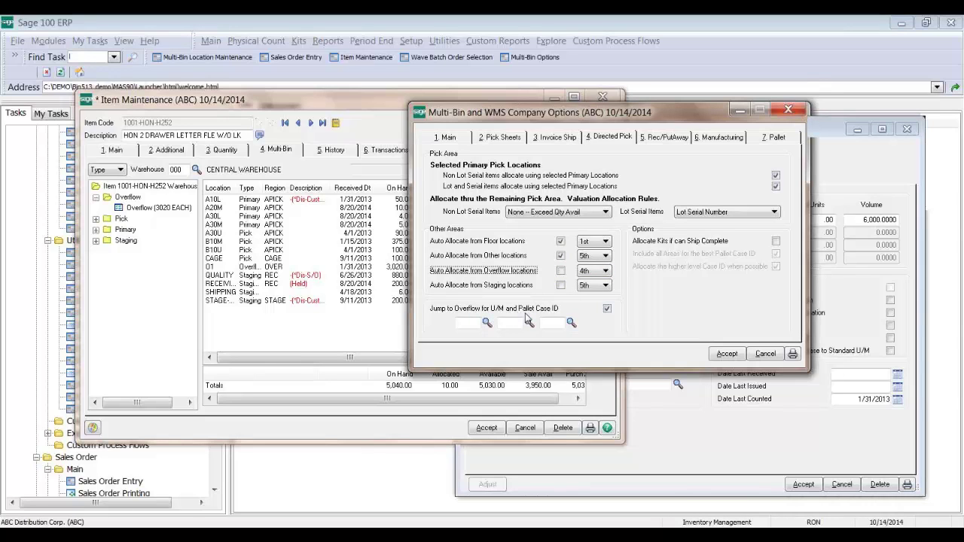
- Open the item's Multi-Bin options for warehouse 000 and check Minimum Quantity To Auto Allocate from Overflow Area
{"action": "left_click", "coordinate": [323, 201]}
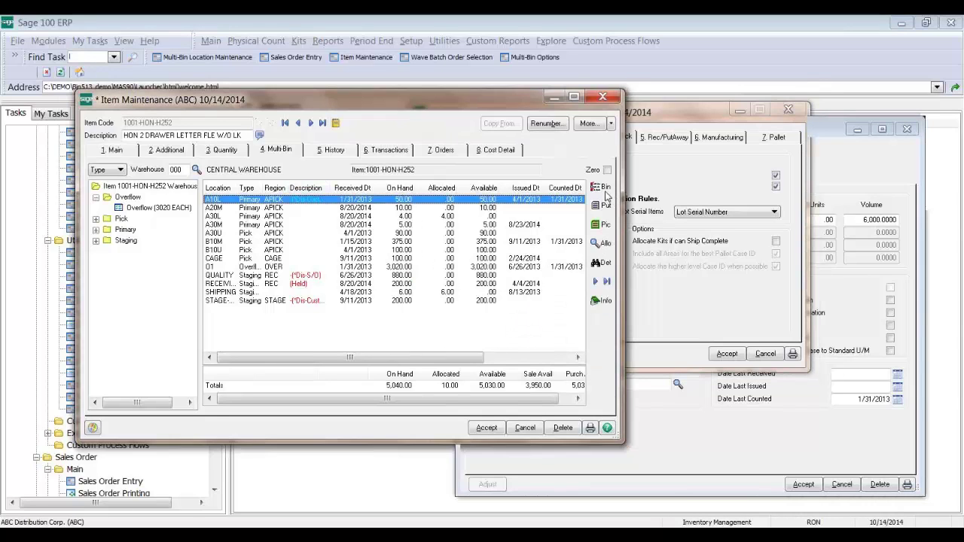
{"action": "left_click", "coordinate": [604, 190]}
{"action": "left_click", "coordinate": [509, 301]}
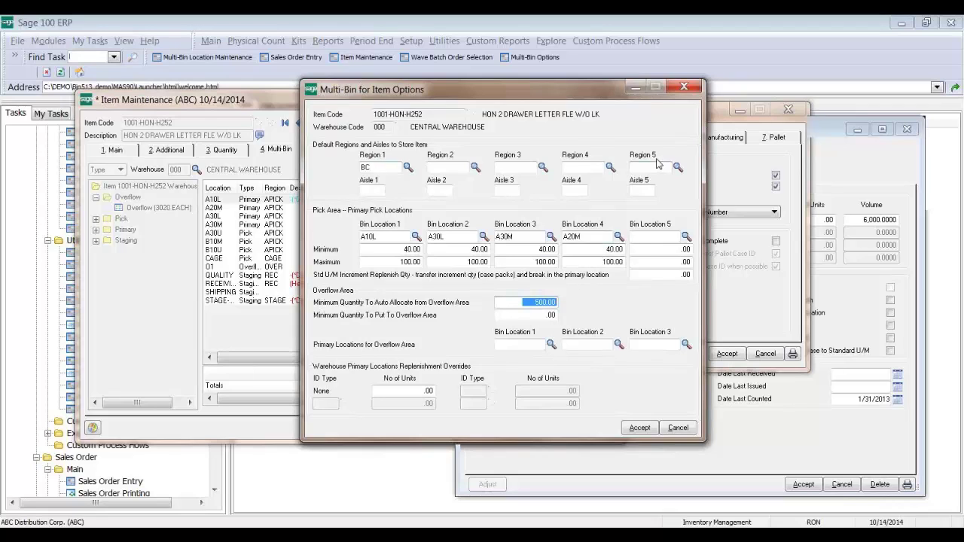
- Check the company's Jump to Overflow for U/M and Pallet Case ID fields, and accept both the company and item options
{"action": "left_click", "coordinate": [708, 112]}
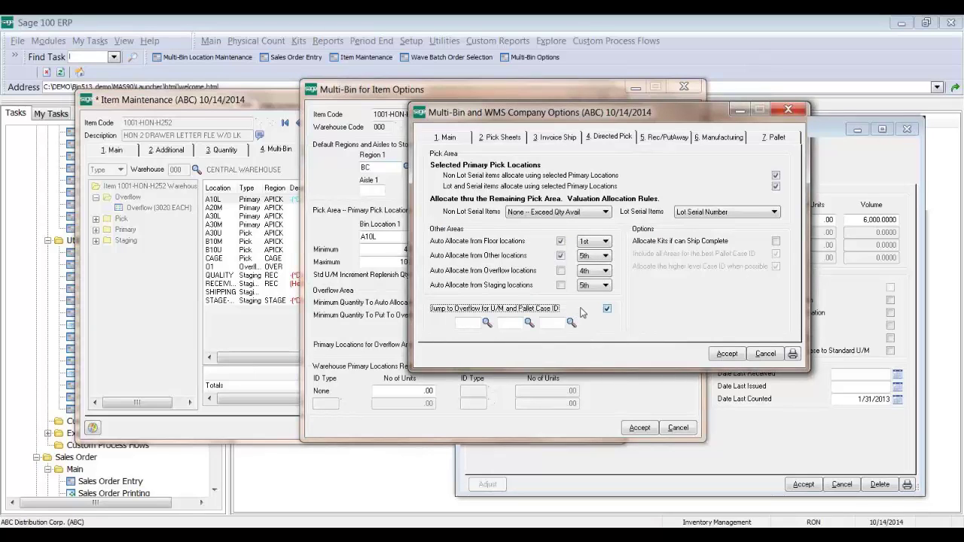
{"action": "left_click", "coordinate": [464, 325]}
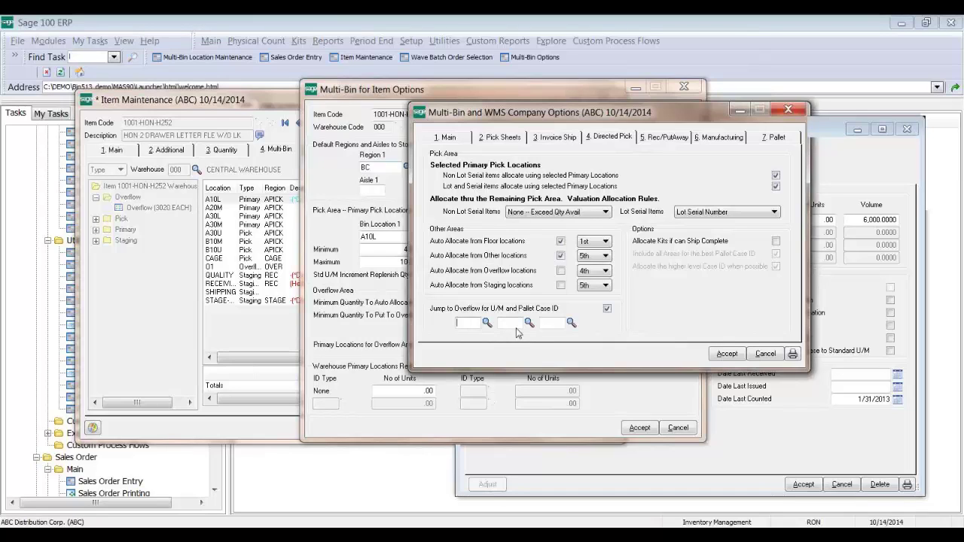
{"action": "left_click", "coordinate": [510, 324]}
{"action": "left_click", "coordinate": [475, 322]}
{"action": "left_click", "coordinate": [727, 355]}
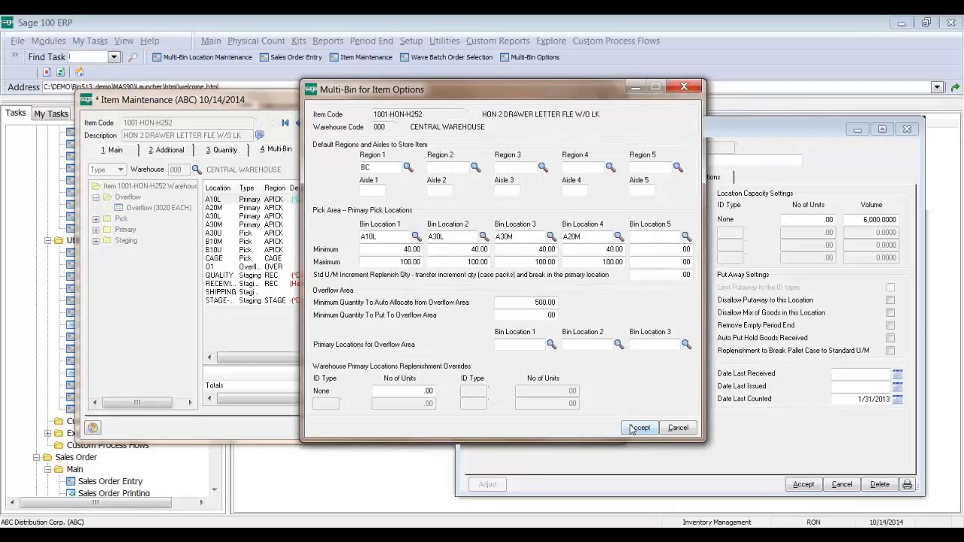
{"action": "left_click", "coordinate": [636, 428]}
- Open the item's directed pick options, try Override Directed Picking Settings for this Item, clear it again and accept
{"action": "left_click", "coordinate": [546, 225]}
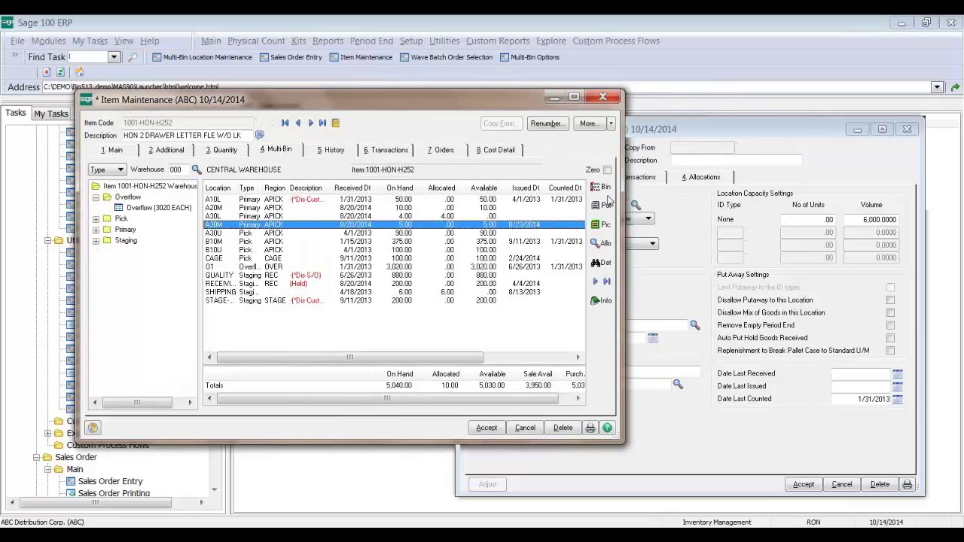
{"action": "left_click", "coordinate": [603, 224]}
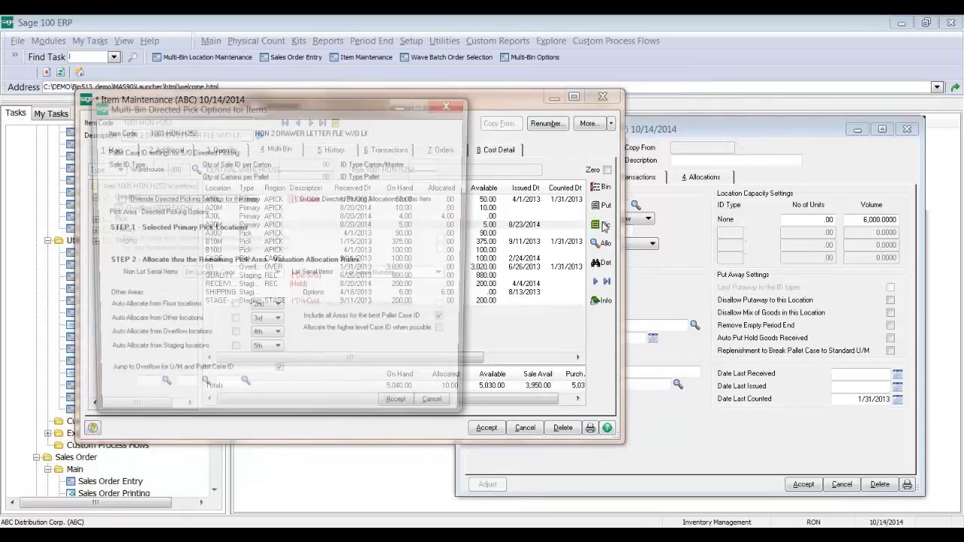
{"action": "left_click", "coordinate": [122, 200]}
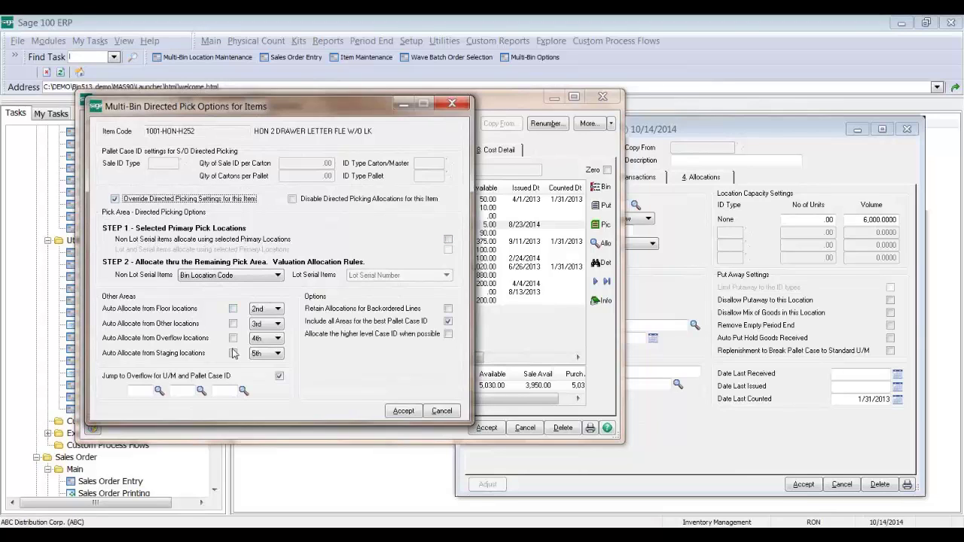
{"action": "left_click", "coordinate": [158, 353]}
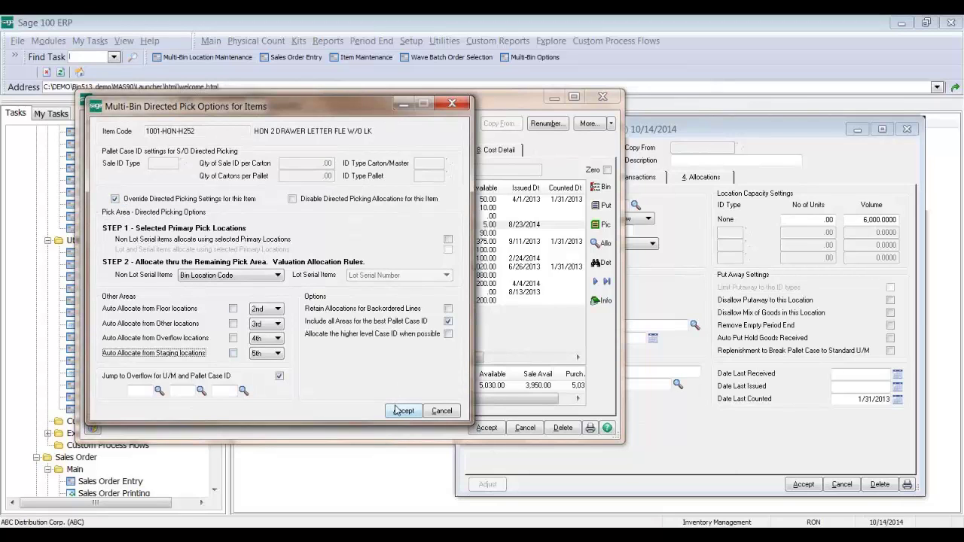
{"action": "left_click", "coordinate": [162, 199]}
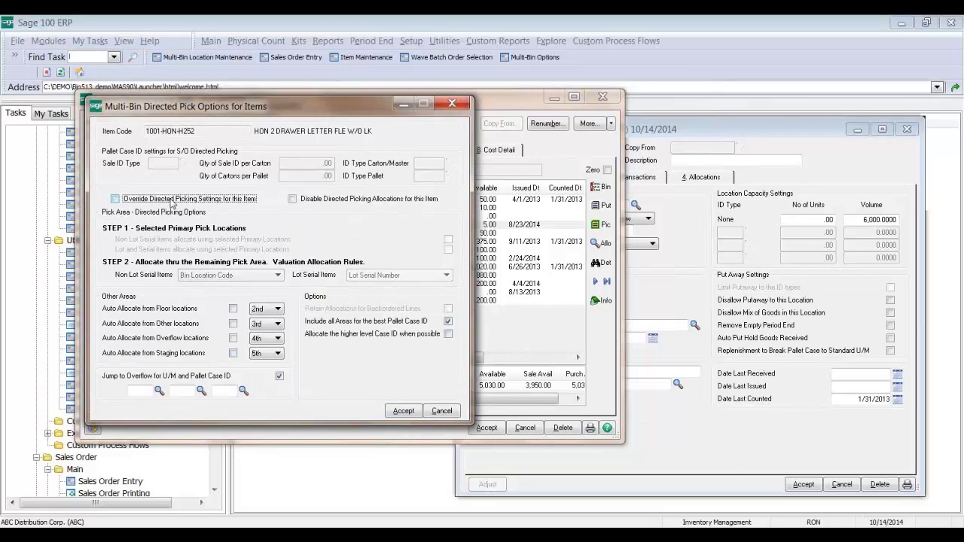
{"action": "left_click", "coordinate": [405, 412]}
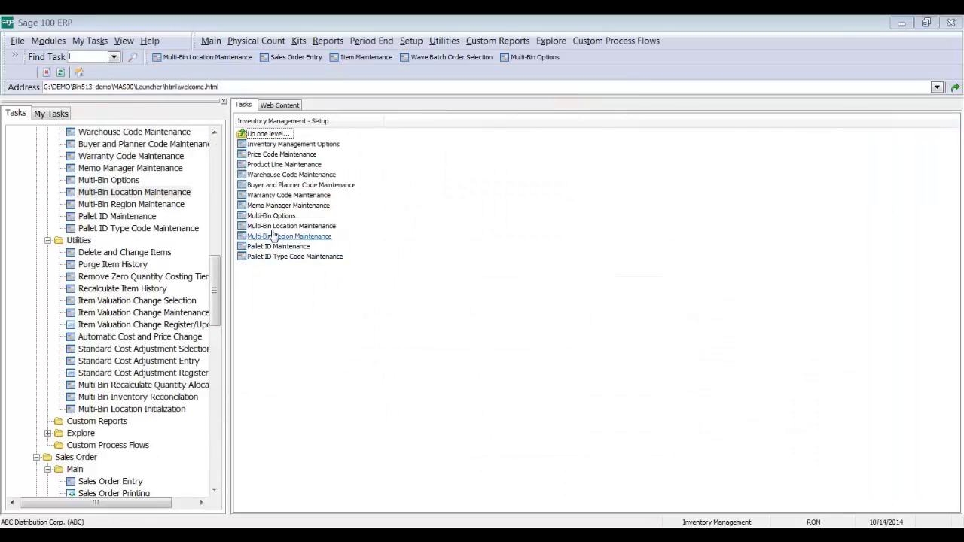
- Reopen Multi-Bin Options, review the Directed Pick, Pick Sheets and Manufacturing settings, and cancel without saving
{"action": "left_click", "coordinate": [273, 217]}
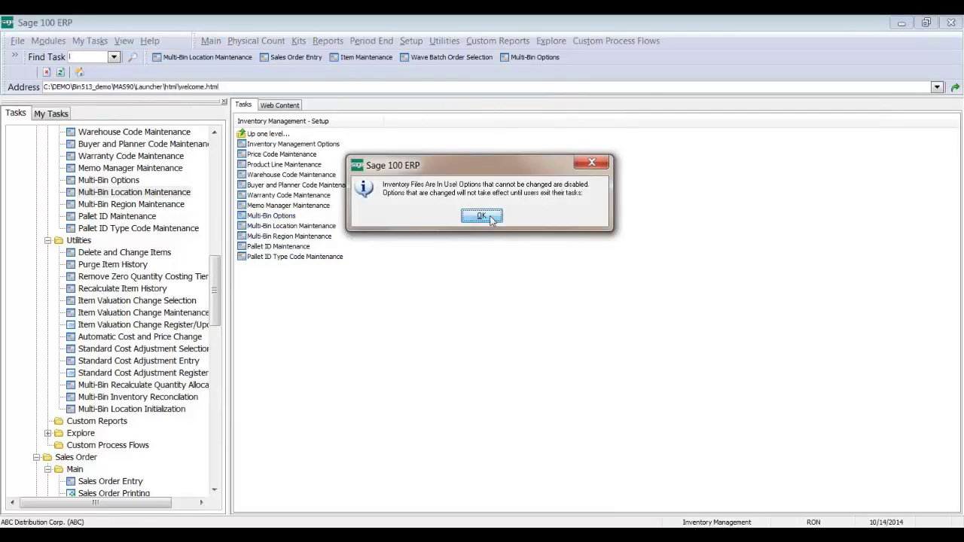
{"action": "left_click", "coordinate": [493, 221]}
{"action": "left_click", "coordinate": [602, 143]}
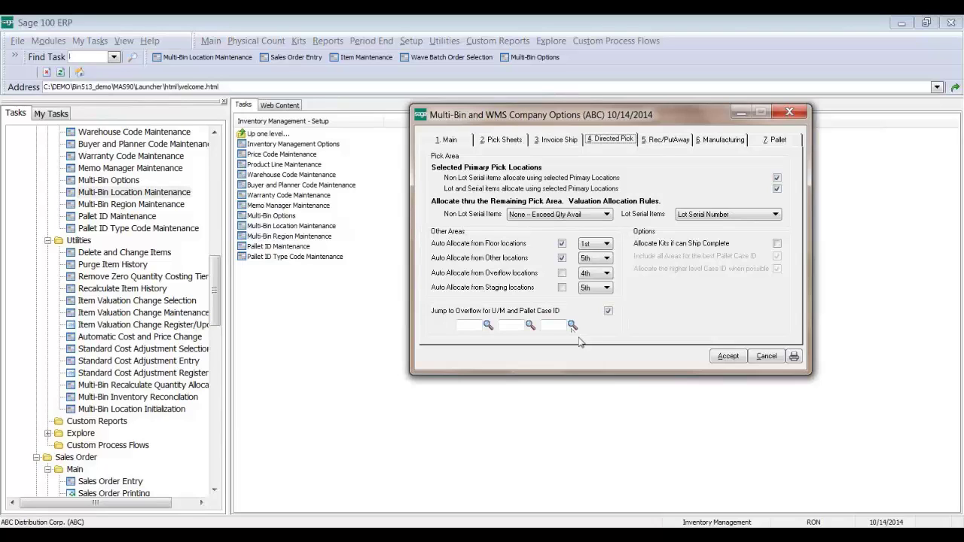
{"action": "left_click", "coordinate": [498, 140]}
{"action": "left_click", "coordinate": [723, 183]}
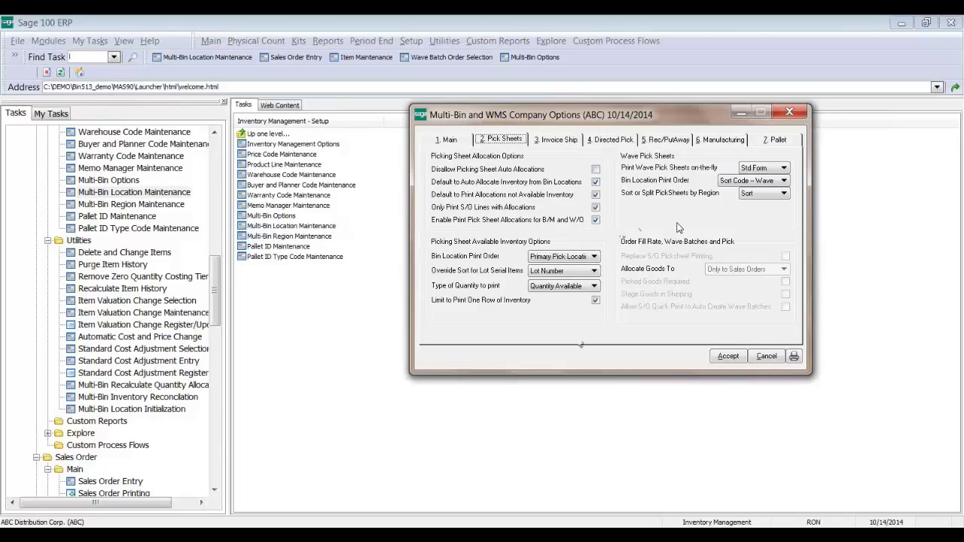
{"action": "left_click", "coordinate": [722, 141]}
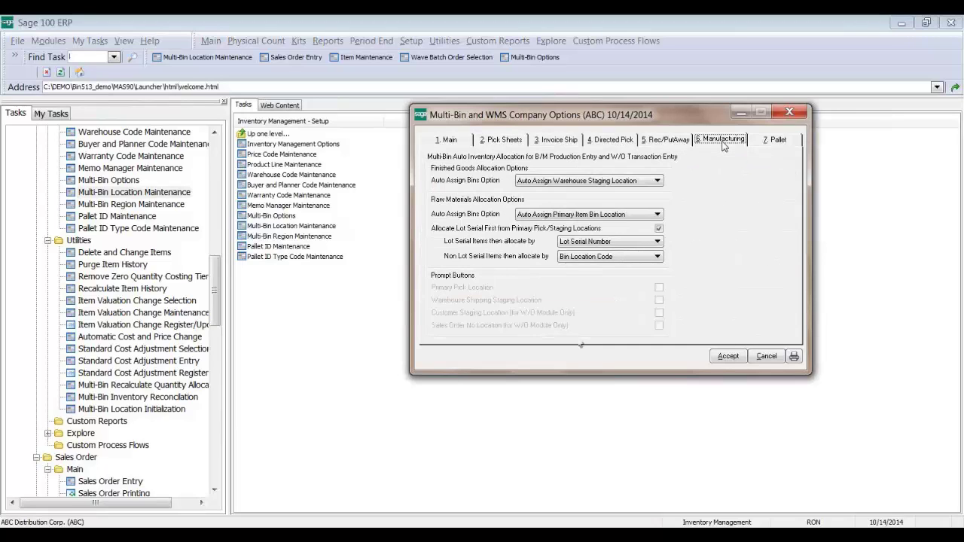
{"action": "left_click", "coordinate": [761, 360]}
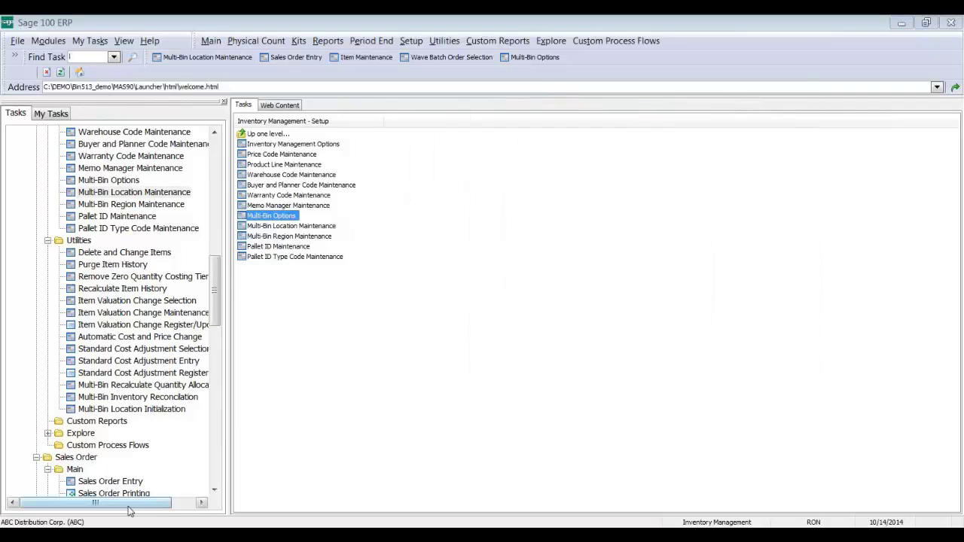
- Switch the active company from ABC to XYZ Manufacturing Company
{"action": "double_click", "coordinate": [109, 521]}
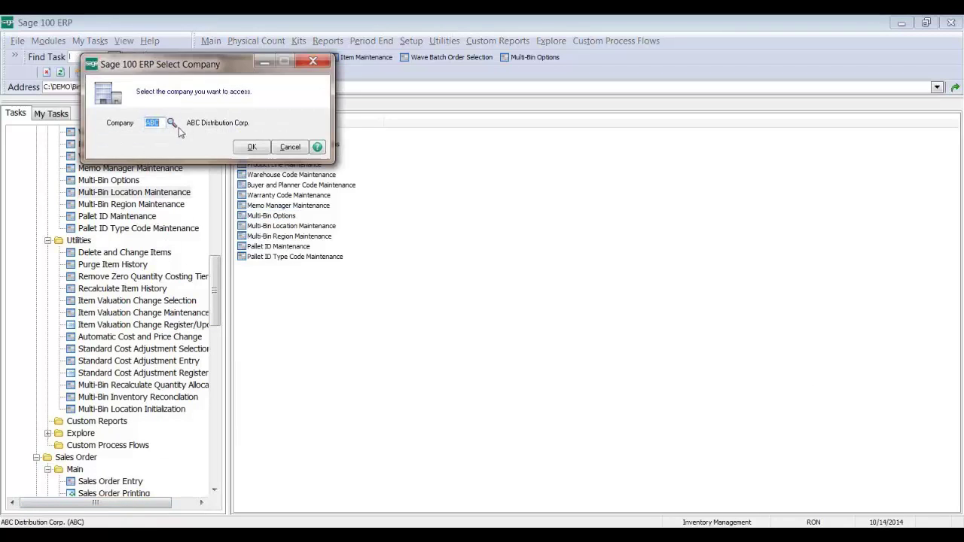
{"action": "left_click", "coordinate": [173, 124]}
{"action": "left_click", "coordinate": [328, 233]}
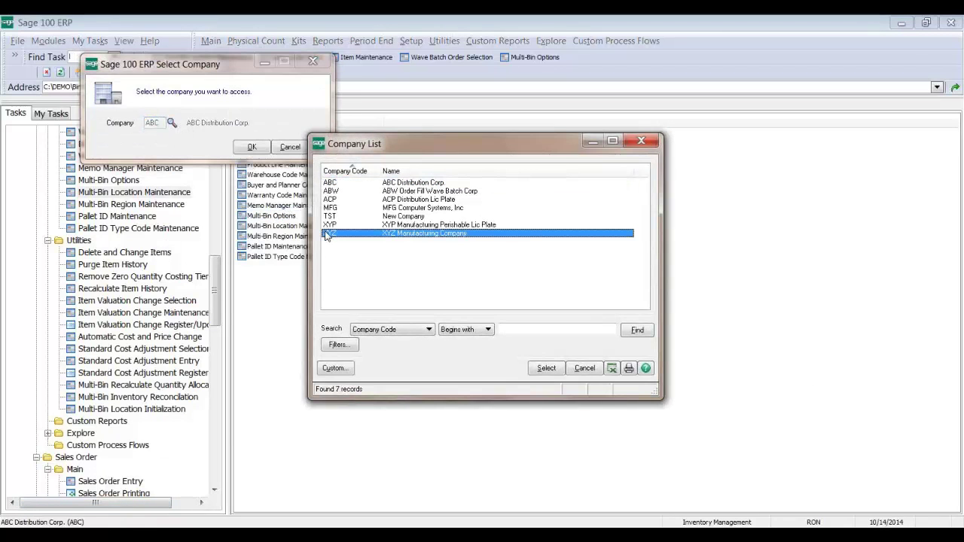
{"action": "double_click", "coordinate": [327, 235]}
{"action": "left_click", "coordinate": [252, 146]}
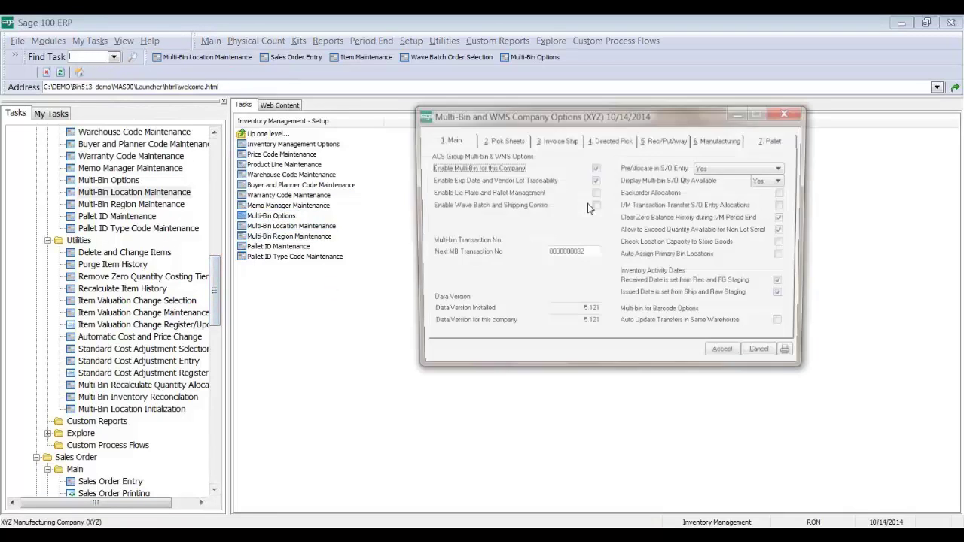
- Review the Manufacturing settings in XYZ's Multi-Bin Options, check the finished goods Auto Assign Bins choices, and accept the options
{"action": "left_click", "coordinate": [704, 139]}
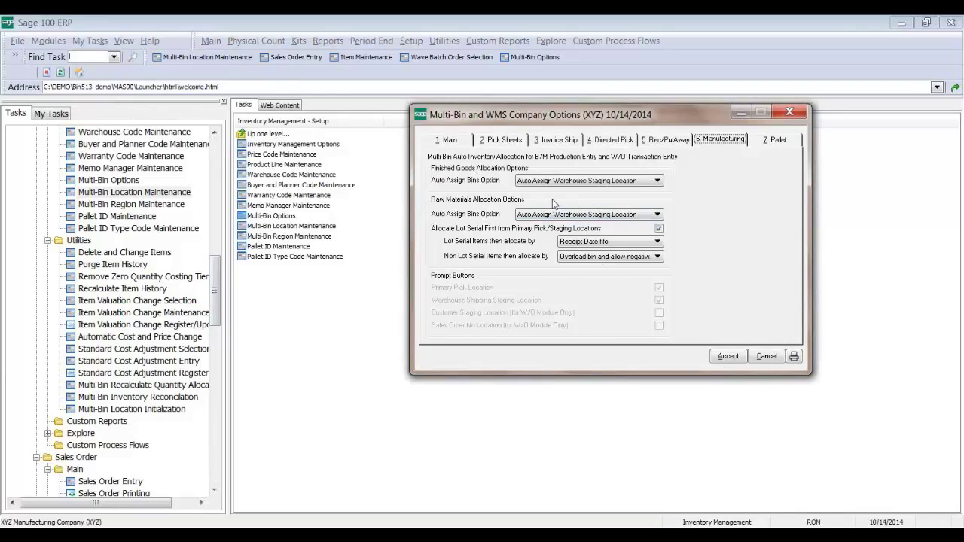
{"action": "left_click", "coordinate": [580, 184]}
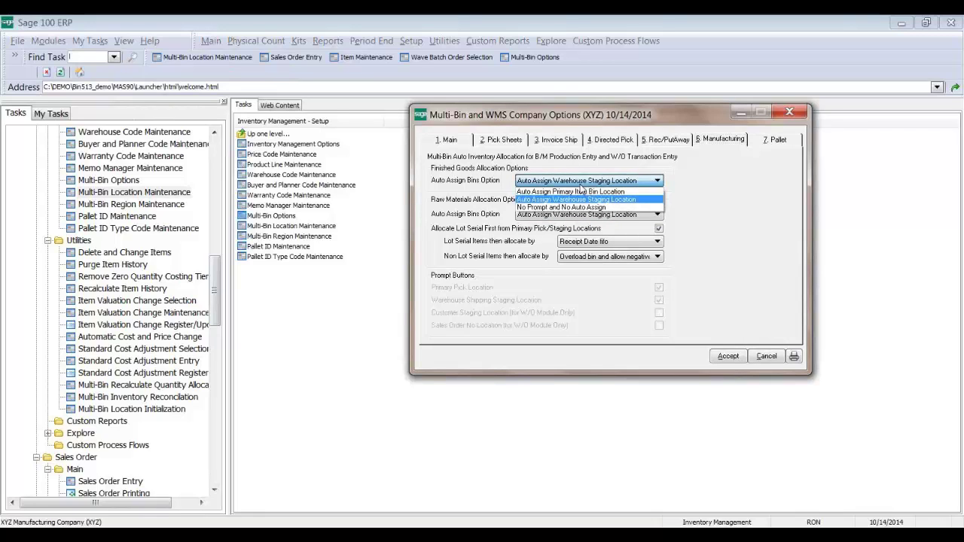
{"action": "left_click", "coordinate": [581, 185]}
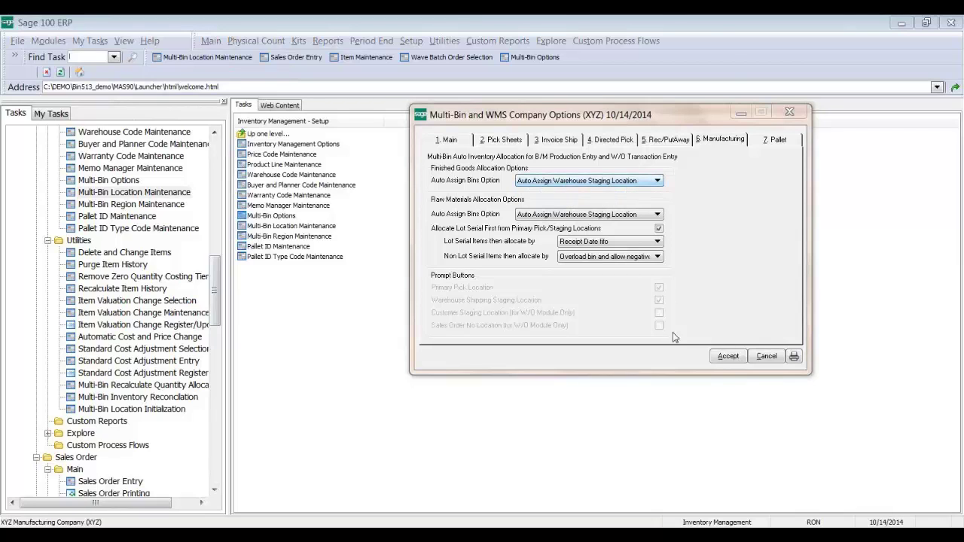
{"action": "left_click", "coordinate": [728, 355]}
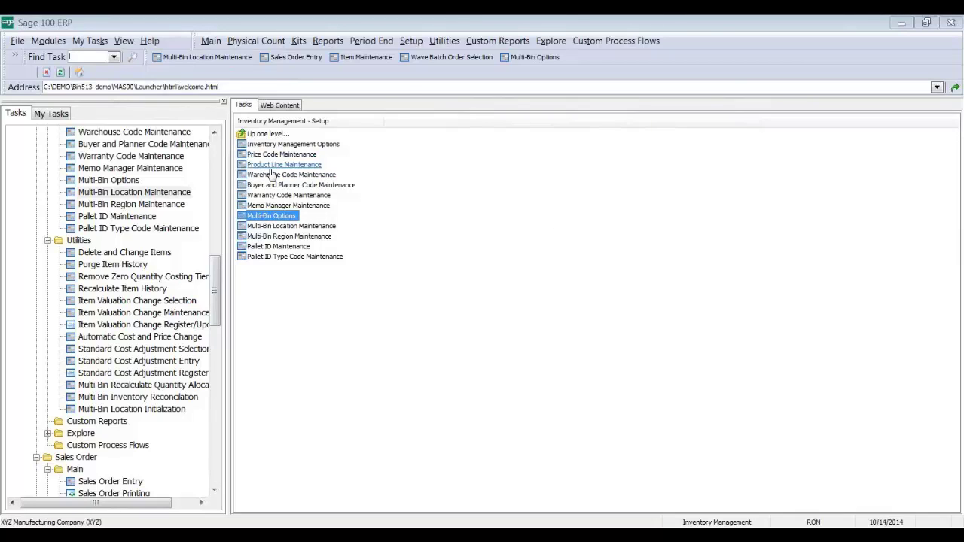
- Review the Bill of Materials and Work Order stage bin locations in warehouse 000's Multi-Bin options, and accept the warehouse without changes
{"action": "left_click", "coordinate": [275, 175]}
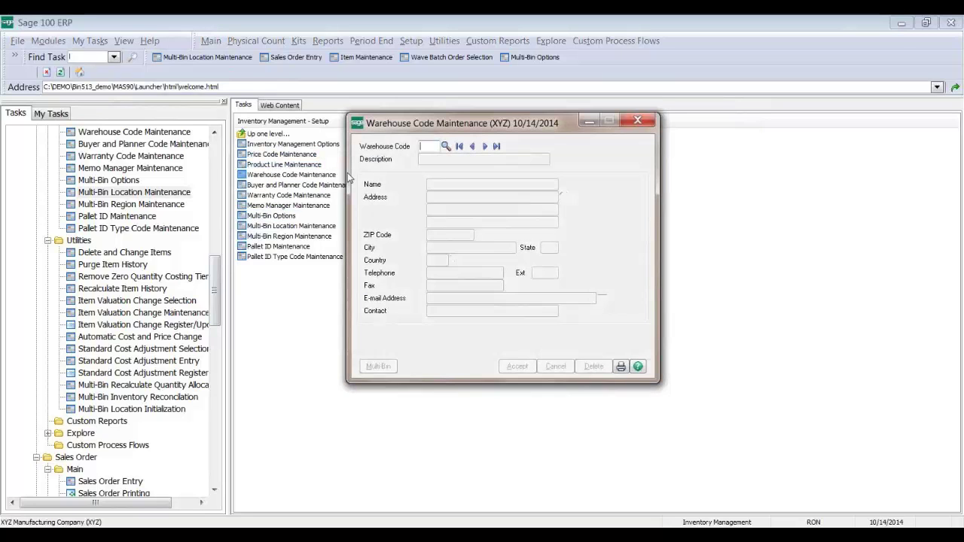
{"action": "left_click", "coordinate": [458, 146]}
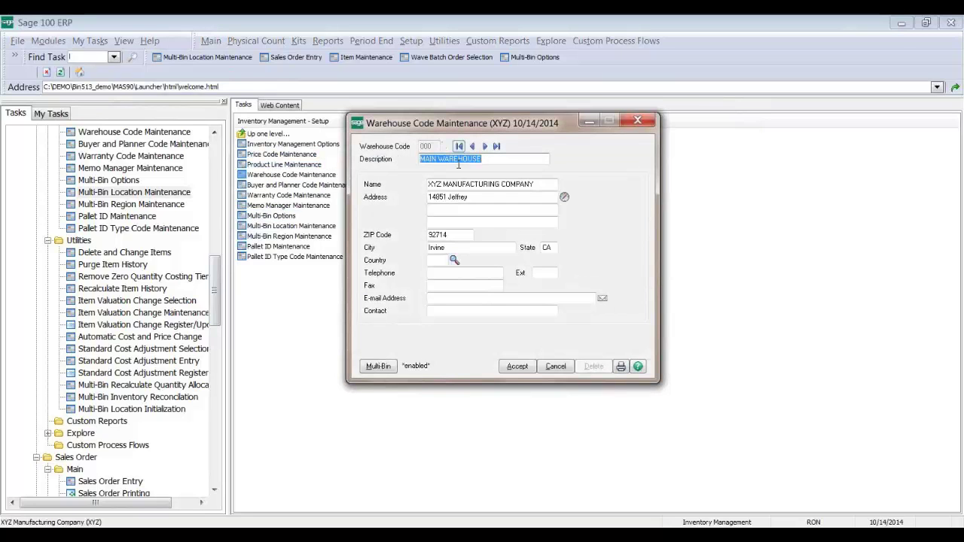
{"action": "left_click", "coordinate": [378, 366]}
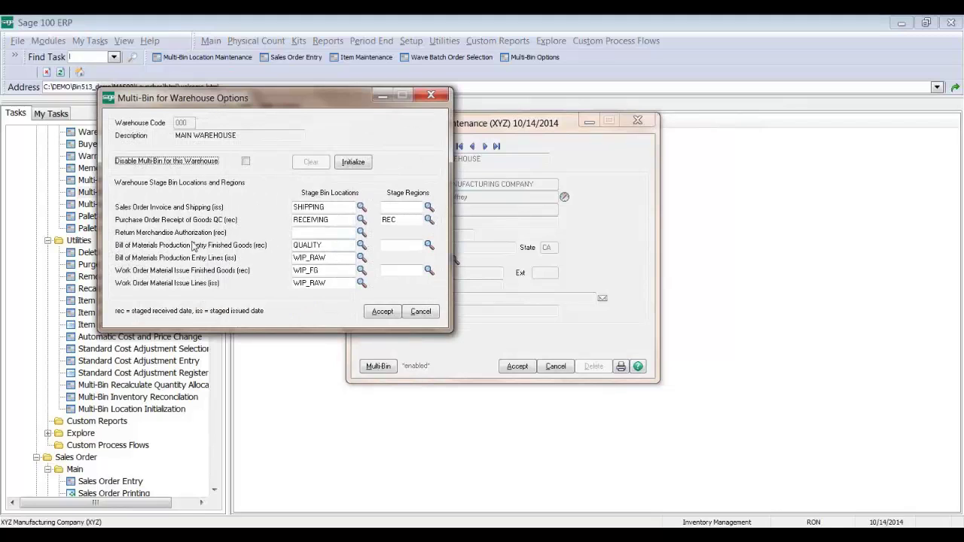
{"action": "left_click", "coordinate": [294, 245]}
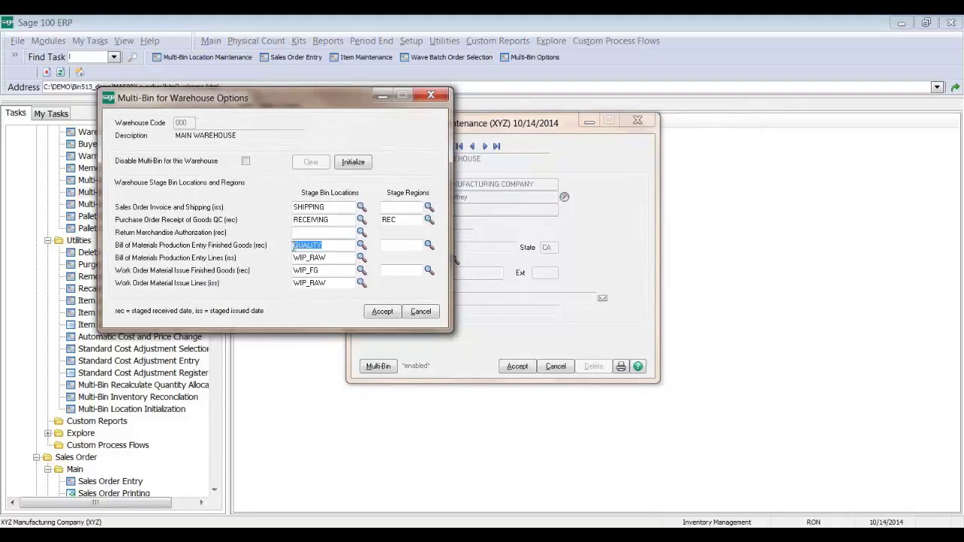
{"action": "left_click", "coordinate": [332, 258]}
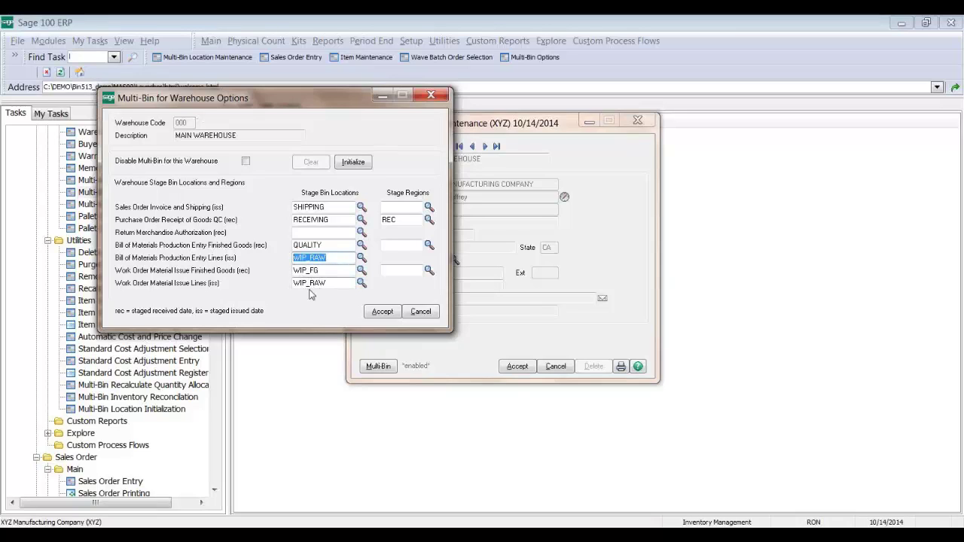
{"action": "left_click", "coordinate": [382, 311]}
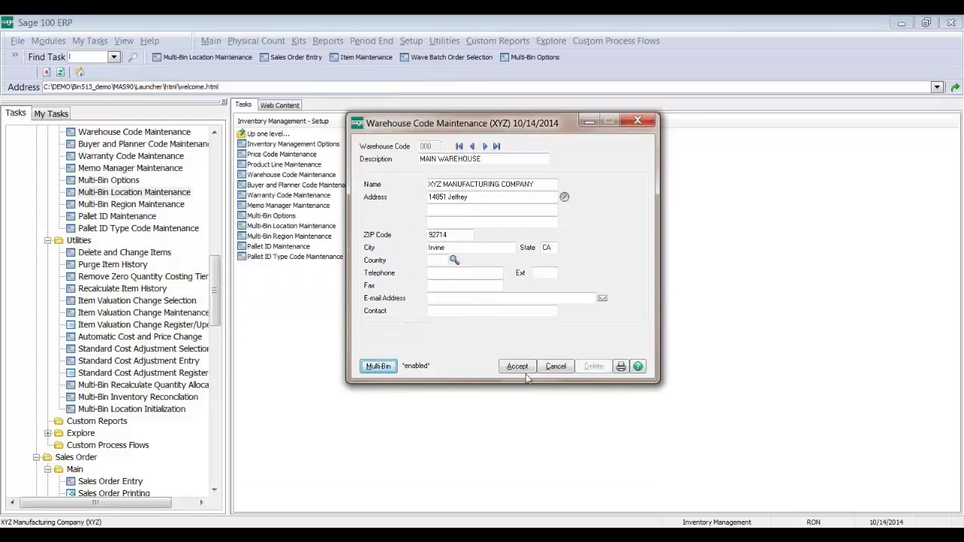
{"action": "left_click", "coordinate": [519, 367]}
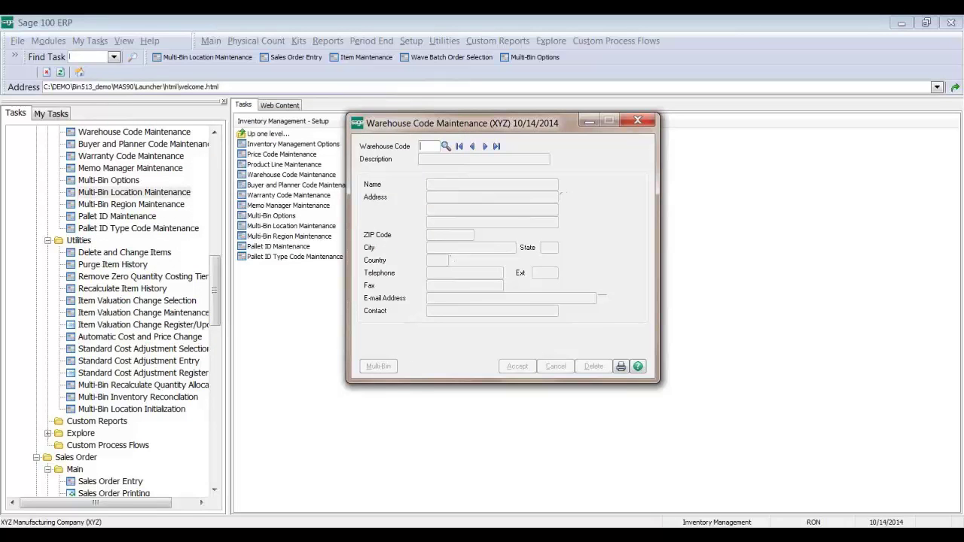
- Switch to Multi-Bin_Manual_510.pdf in Adobe Reader and go to the Custom Office user-defined field descriptions in Appendix III
{"action": "mouse_move", "coordinate": [322, 472]}
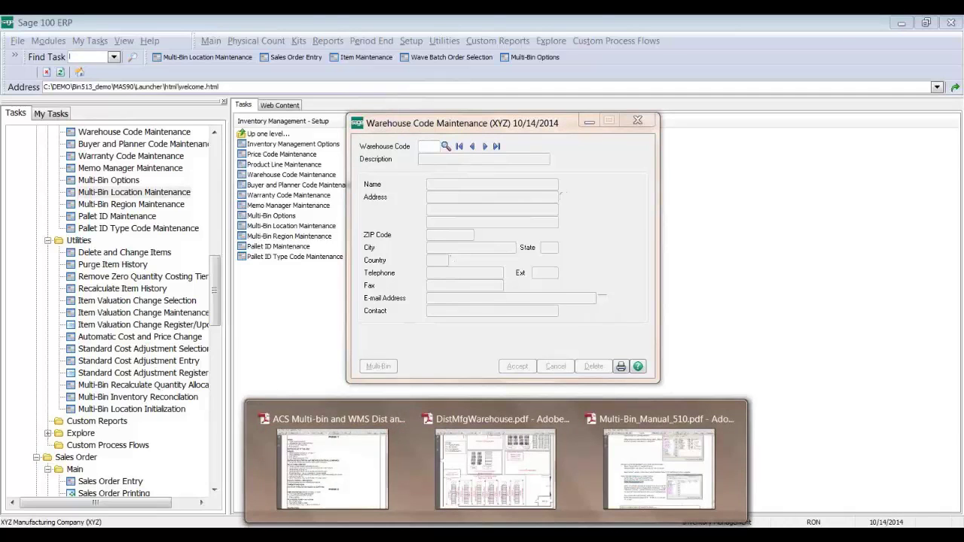
{"action": "left_click", "coordinate": [332, 459]}
{"action": "mouse_move", "coordinate": [496, 527]}
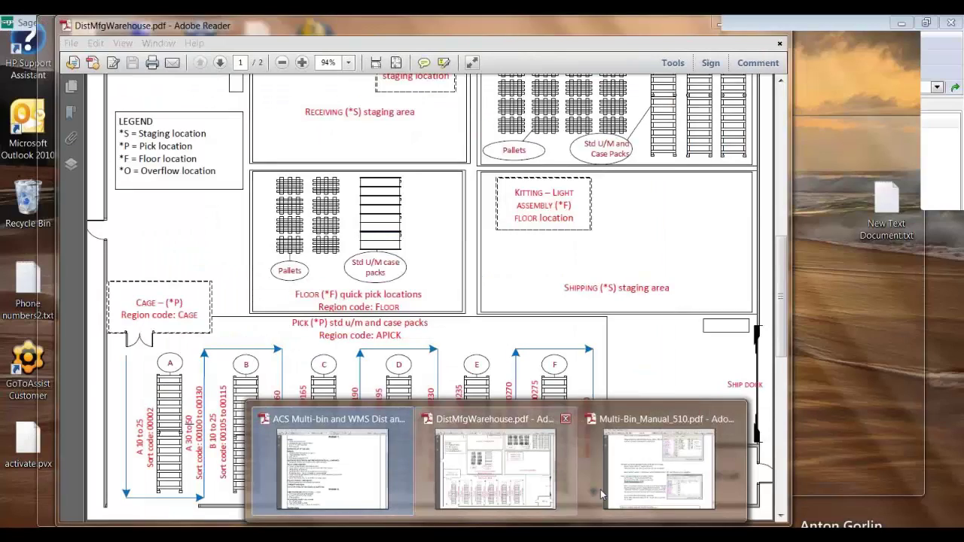
{"action": "left_click", "coordinate": [600, 489]}
{"action": "scroll", "coordinate": [667, 501], "scroll_direction": "down", "scroll_amount": 10}
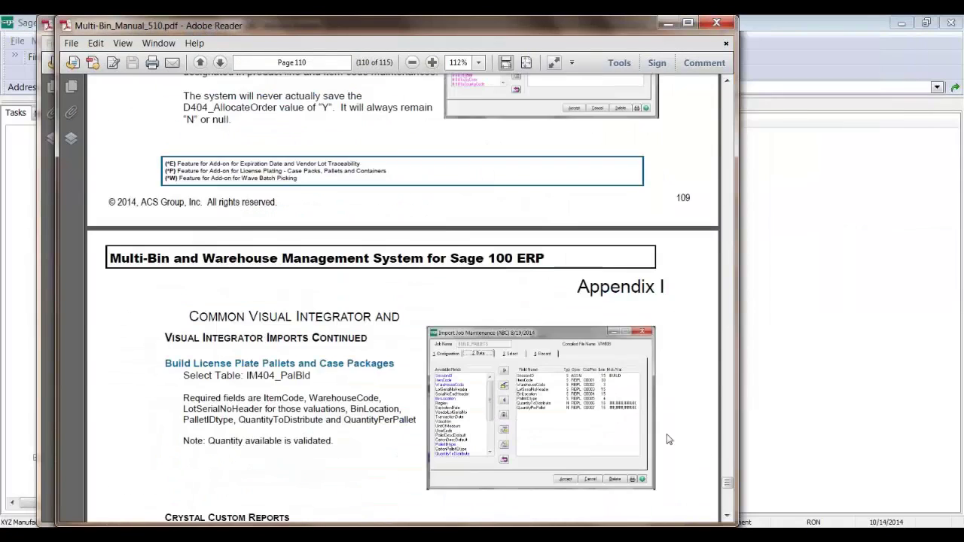
{"action": "scroll", "coordinate": [724, 503], "scroll_direction": "down", "scroll_amount": 10}
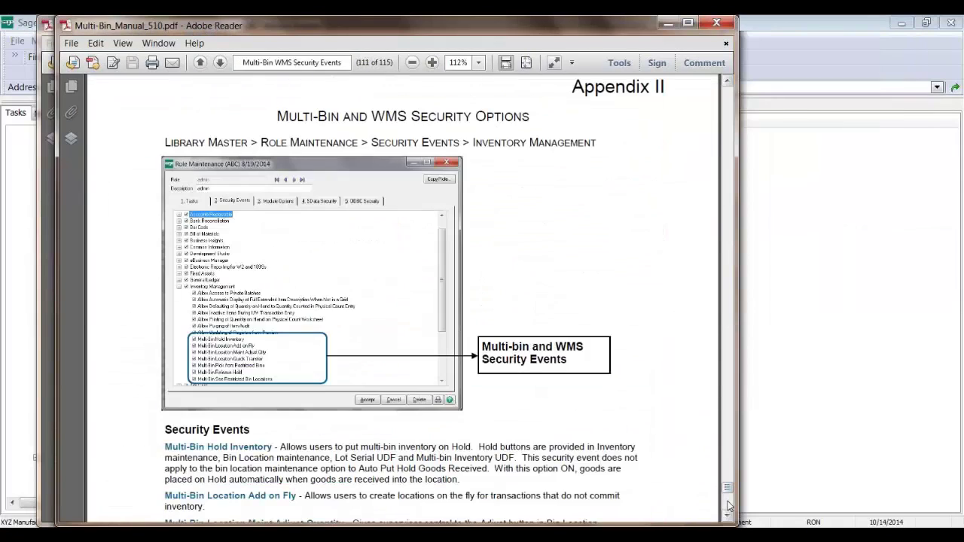
{"action": "scroll", "coordinate": [733, 508], "scroll_direction": "down", "scroll_amount": 10}
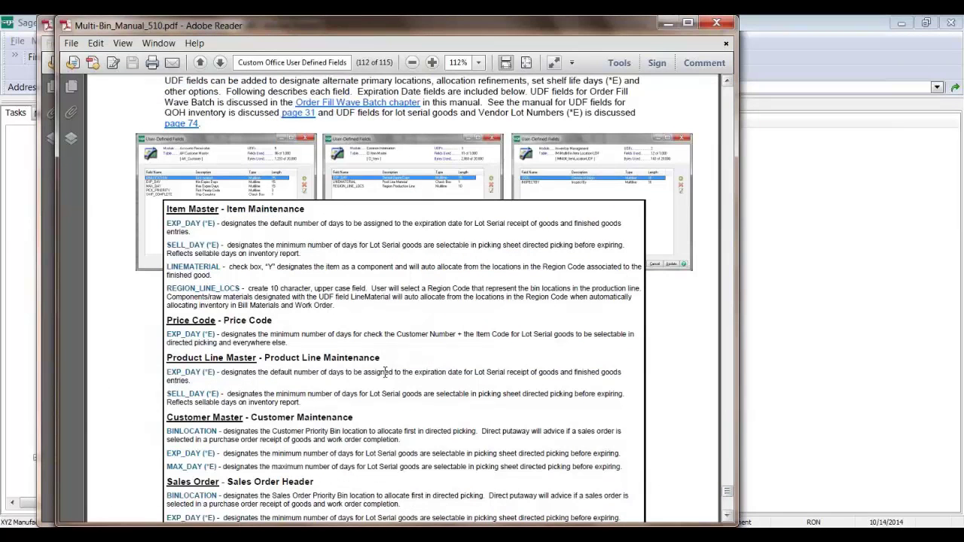
{"action": "scroll", "coordinate": [386, 372], "scroll_direction": "down", "scroll_amount": 3}
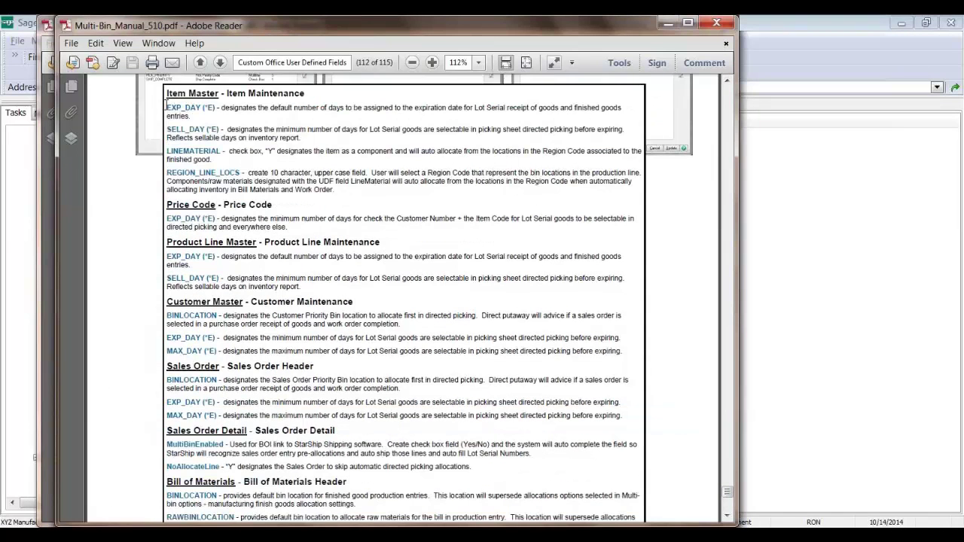
- Examine the Appendix III user-defined fields from EXP_DAY under Item Master through the Bill of Materials header section
{"action": "left_click_drag", "start_coordinate": [167, 108], "coordinate": [201, 108]}
{"action": "left_click", "coordinate": [220, 319]}
{"action": "scroll", "coordinate": [220, 319], "scroll_direction": "down", "scroll_amount": 1}
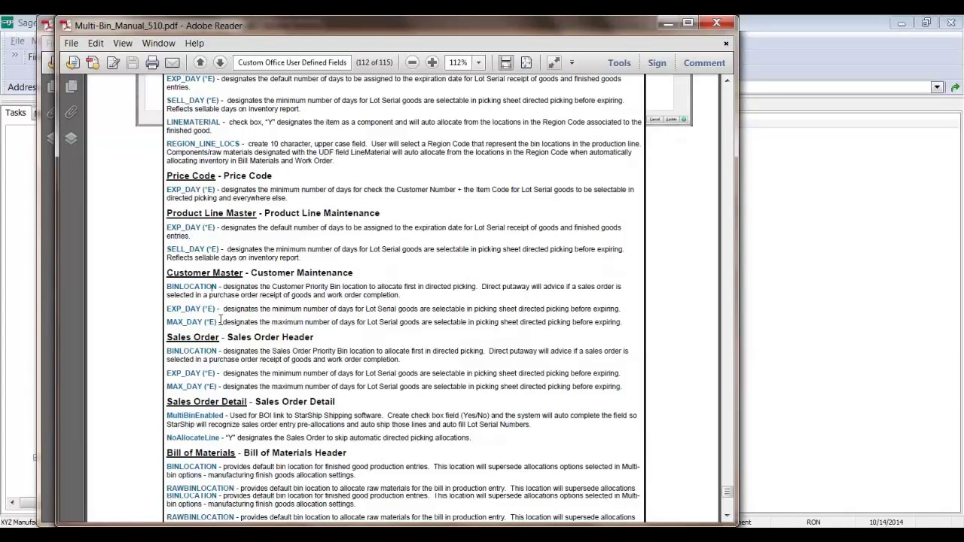
{"action": "scroll", "coordinate": [220, 319], "scroll_direction": "down", "scroll_amount": 4}
{"action": "left_click_drag", "start_coordinate": [166, 351], "coordinate": [296, 343]}
{"action": "left_click", "coordinate": [301, 368]}
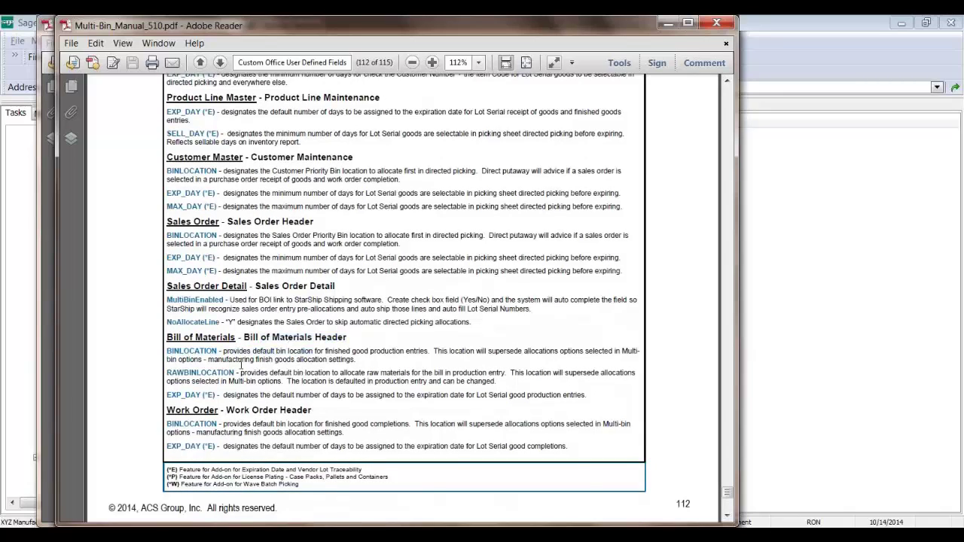
- Highlight the BINLOCATION fields under Bill of Materials and Work Order, and the RAWBINLOCATION field, to read their descriptions
{"action": "left_click_drag", "start_coordinate": [216, 349], "coordinate": [168, 347]}
{"action": "left_click", "coordinate": [219, 421]}
{"action": "left_click_drag", "start_coordinate": [218, 422], "coordinate": [166, 423]}
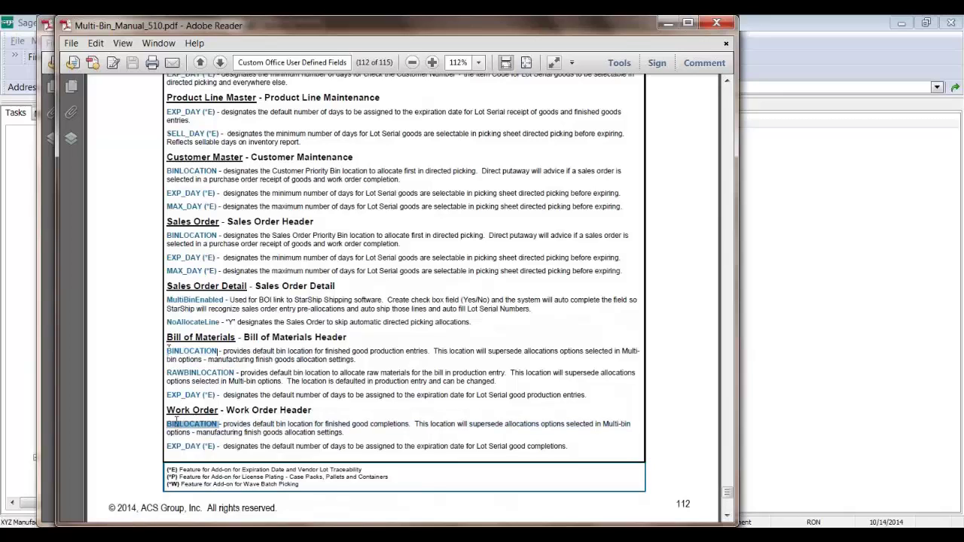
{"action": "left_click", "coordinate": [213, 430]}
{"action": "double_click", "coordinate": [236, 372]}
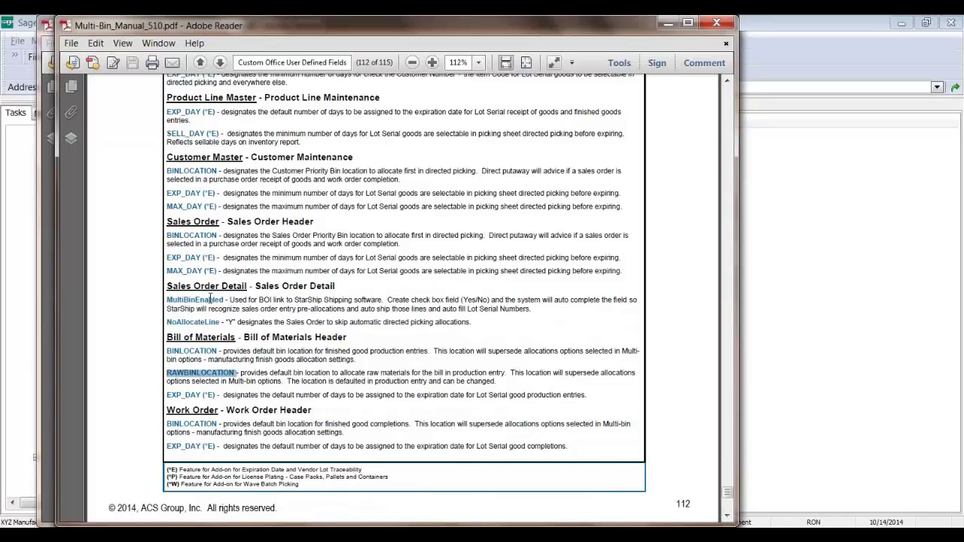
- Examine MultiBinEnabled, NoAllocateLine and the Sales Order and Customer Master BINLOCATION fields, and return to the start of Appendix III
{"action": "left_click_drag", "start_coordinate": [224, 300], "coordinate": [168, 304]}
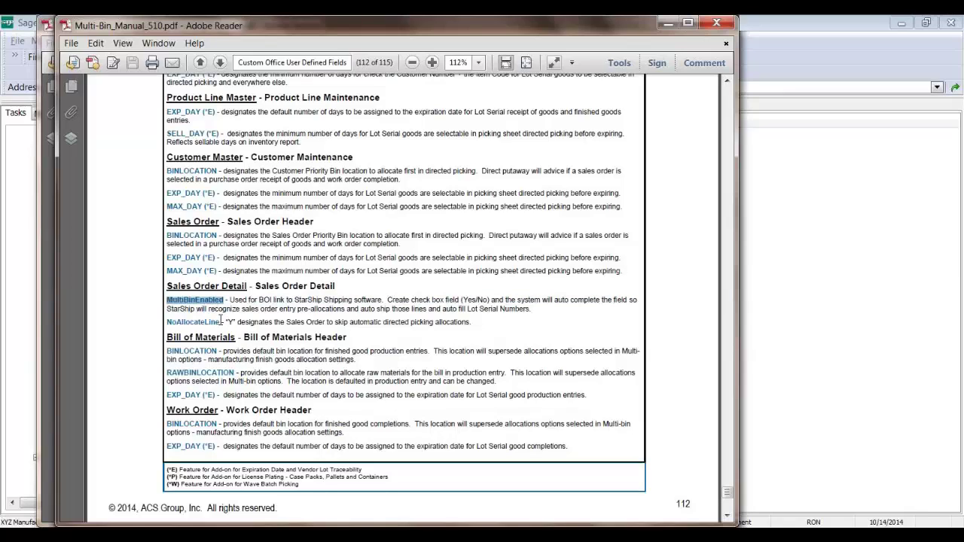
{"action": "left_click_drag", "start_coordinate": [221, 321], "coordinate": [167, 319]}
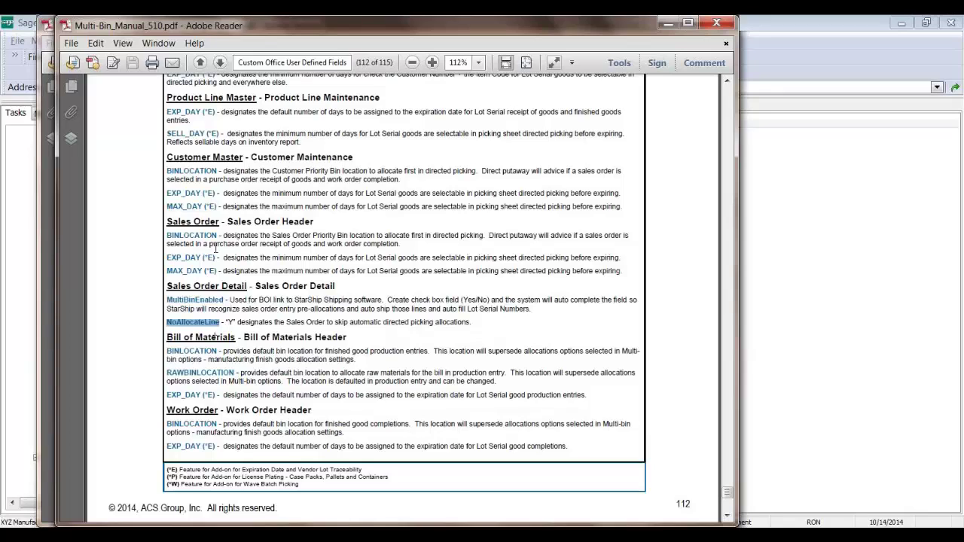
{"action": "left_click_drag", "start_coordinate": [217, 235], "coordinate": [169, 234]}
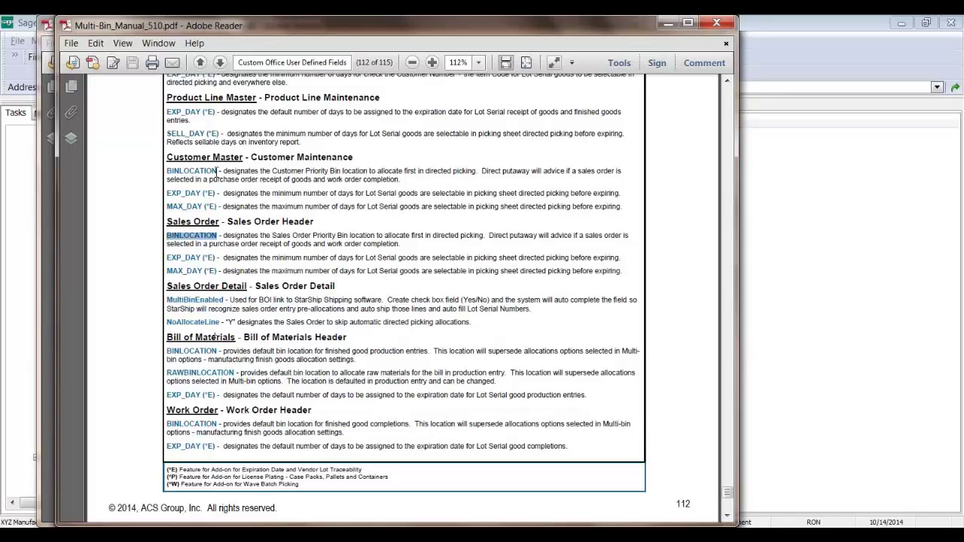
{"action": "left_click_drag", "start_coordinate": [219, 170], "coordinate": [167, 170]}
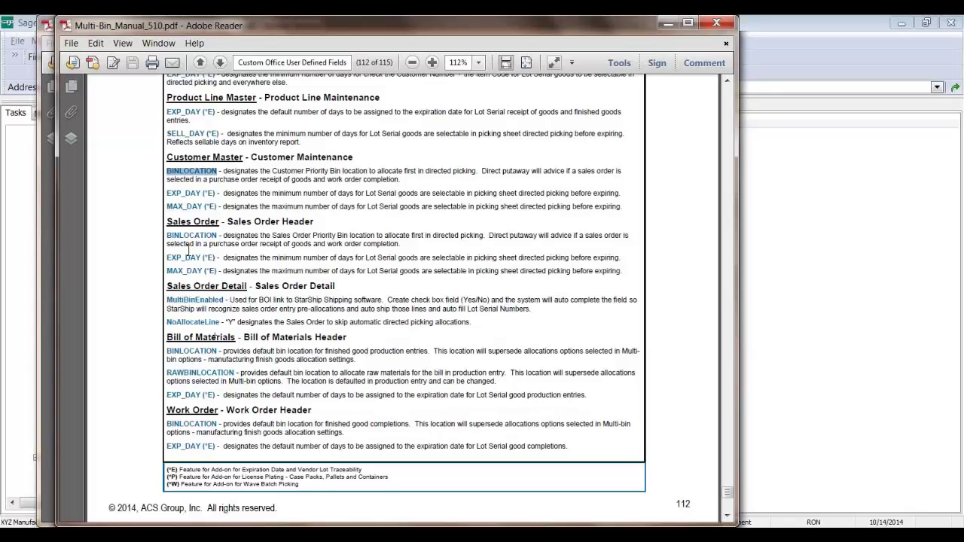
{"action": "scroll", "coordinate": [205, 200], "scroll_direction": "up", "scroll_amount": 1}
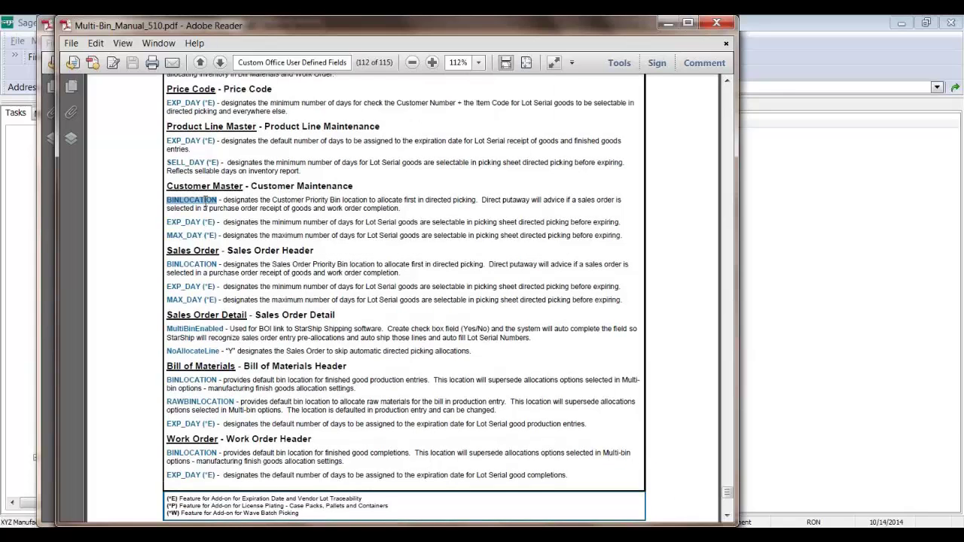
{"action": "scroll", "coordinate": [205, 199], "scroll_direction": "up", "scroll_amount": 2}
{"action": "scroll", "coordinate": [205, 199], "scroll_direction": "down", "scroll_amount": 5}
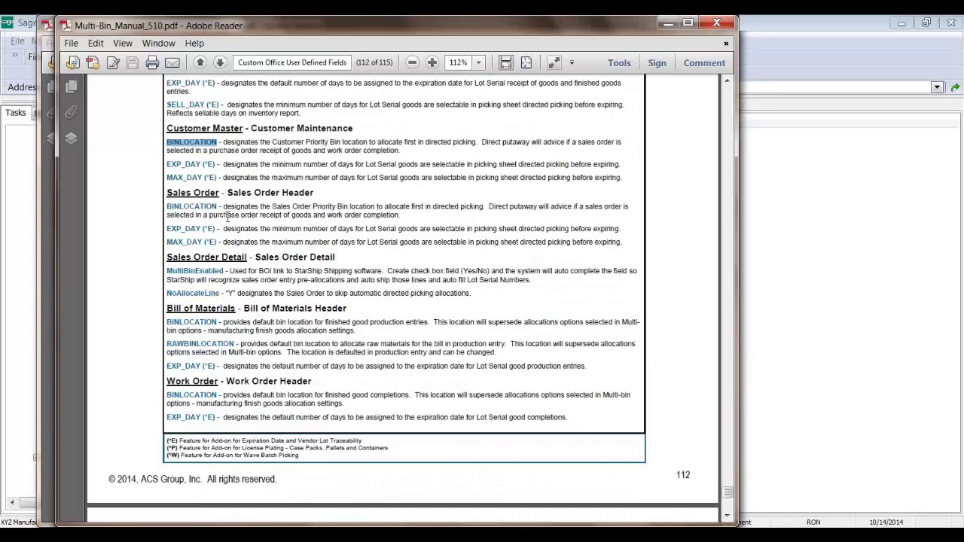
{"action": "scroll", "coordinate": [492, 349], "scroll_direction": "up", "scroll_amount": 11}
{"action": "scroll", "coordinate": [492, 349], "scroll_direction": "up", "scroll_amount": 2}
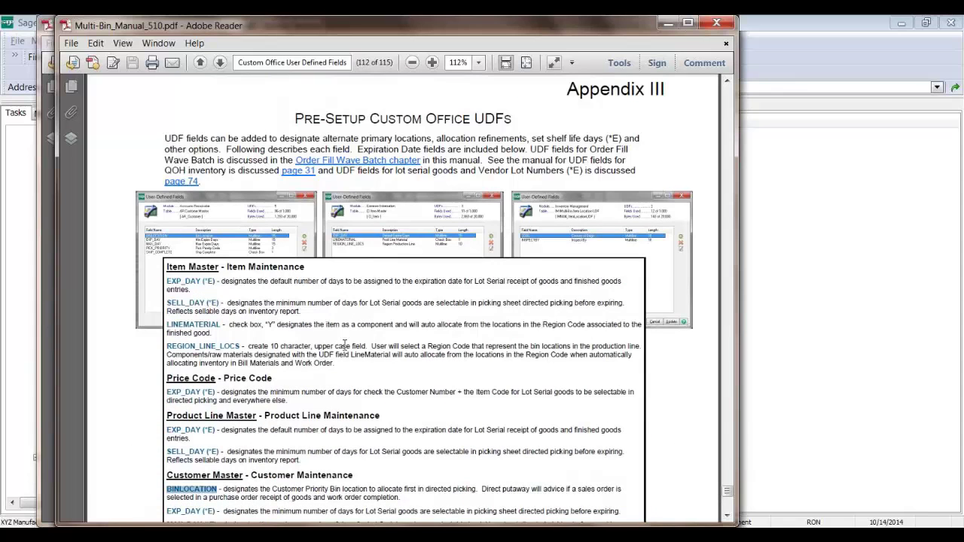
- Minimize the PDF windows to return to Sage 100 ERP and close Warehouse Code Maintenance
{"action": "left_click", "coordinate": [666, 24]}
{"action": "left_click", "coordinate": [646, 25]}
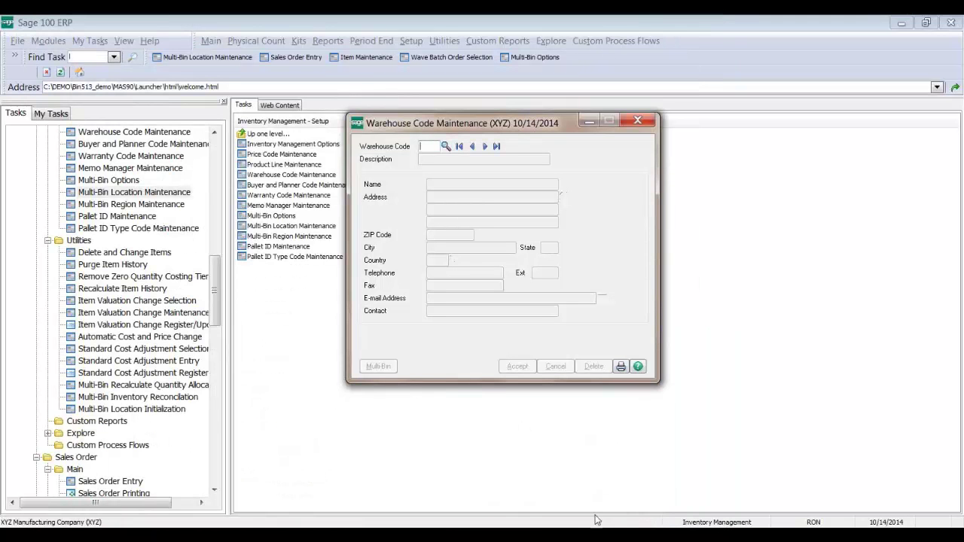
{"action": "mouse_move", "coordinate": [596, 524]}
{"action": "left_click", "coordinate": [637, 120]}
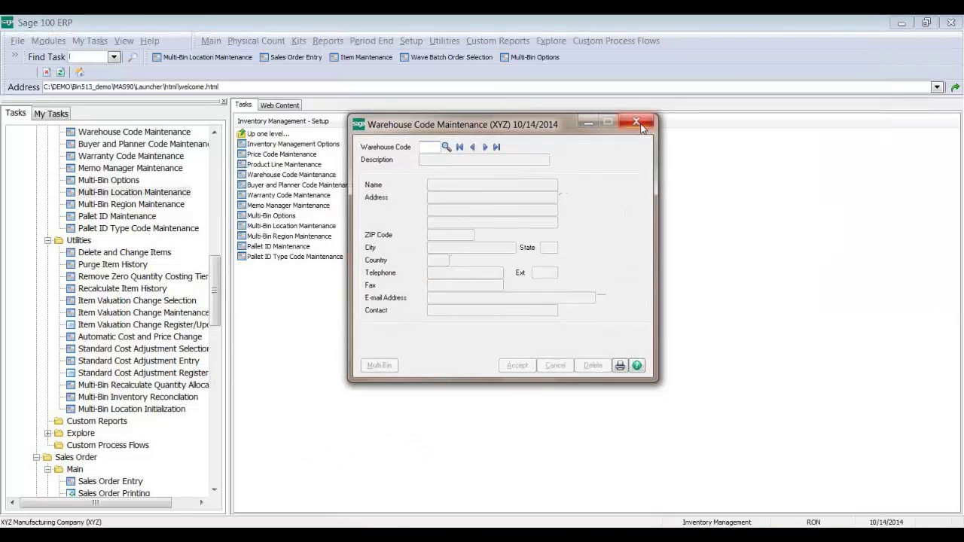
- Open Production Entry from the Bill of Materials module's main tasks
{"action": "left_click", "coordinate": [215, 453]}
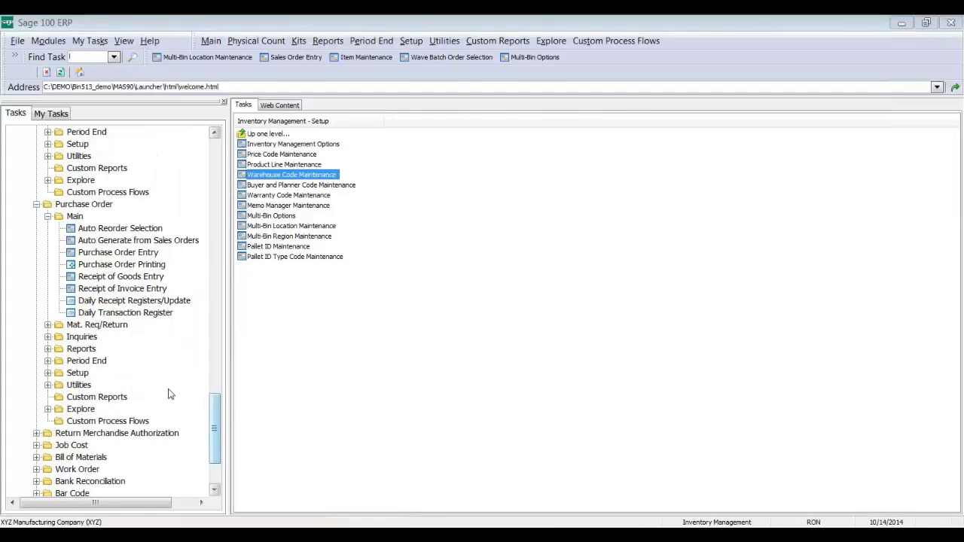
{"action": "left_click", "coordinate": [74, 457]}
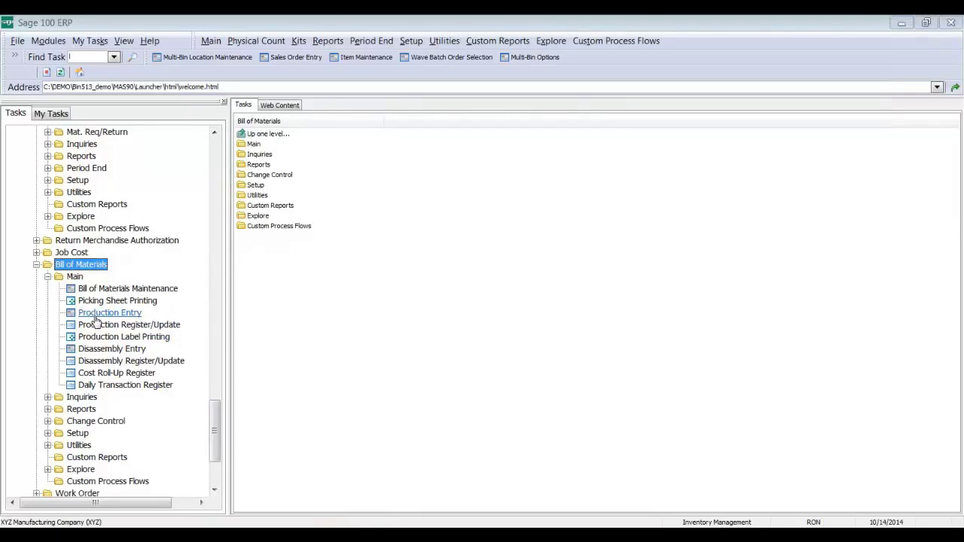
{"action": "left_click", "coordinate": [98, 313]}
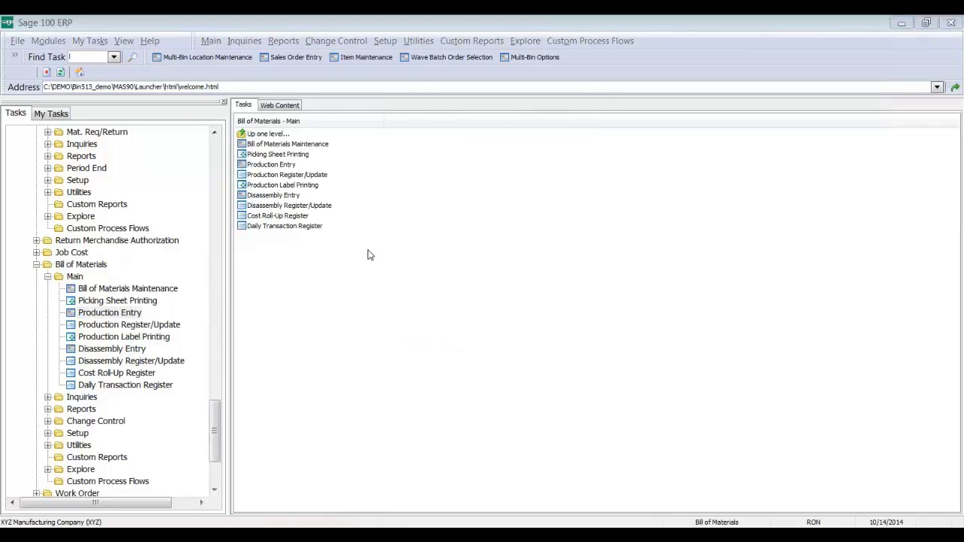
- Delete the production entries for bills DESKTOP1A and BOARD-004230-33, confirming each deletion
{"action": "left_click", "coordinate": [344, 167]}
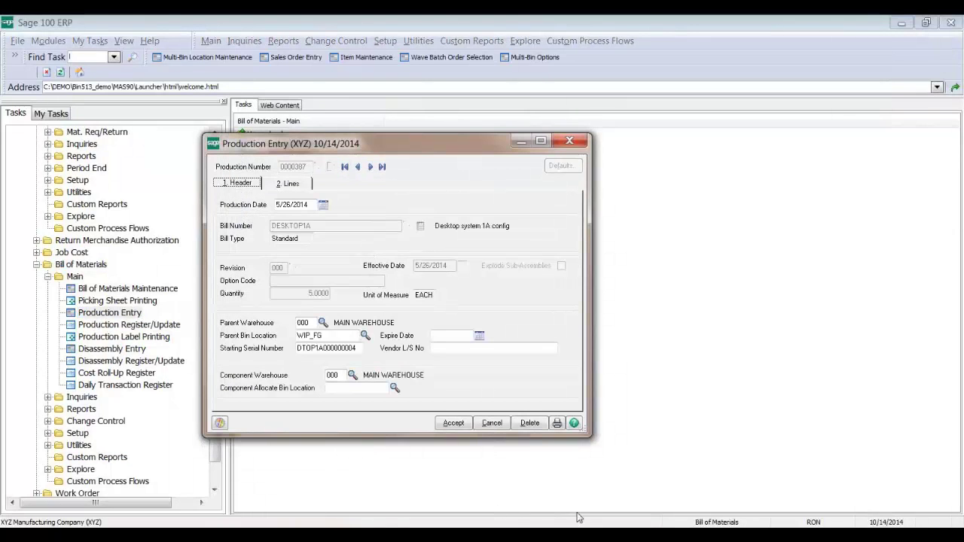
{"action": "mouse_move", "coordinate": [580, 534]}
{"action": "left_click", "coordinate": [530, 423]}
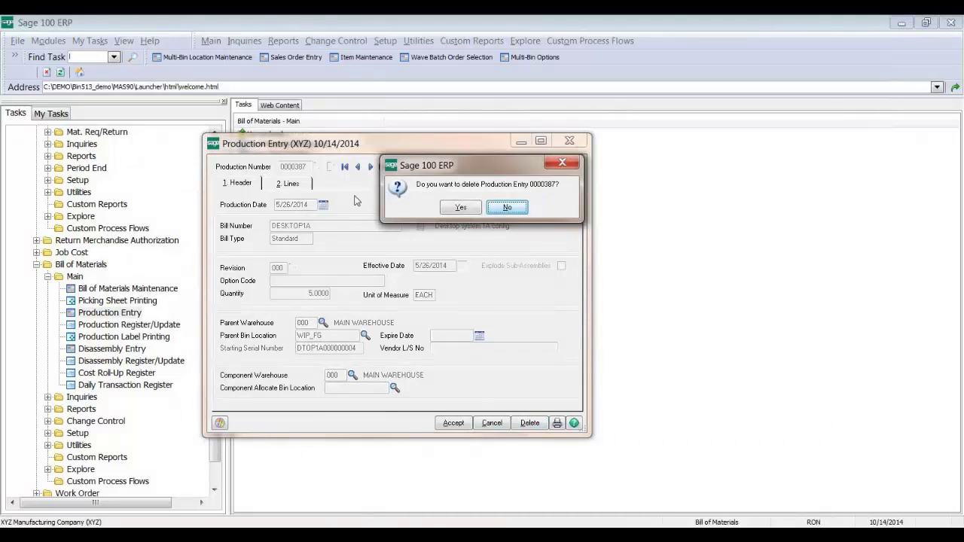
{"action": "left_click", "coordinate": [454, 208]}
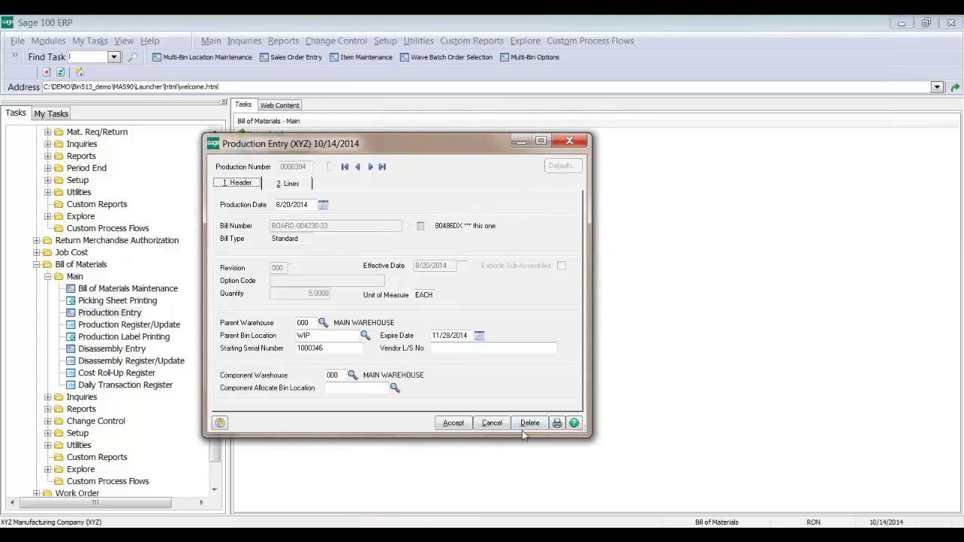
{"action": "left_click", "coordinate": [529, 422]}
{"action": "left_click", "coordinate": [447, 211]}
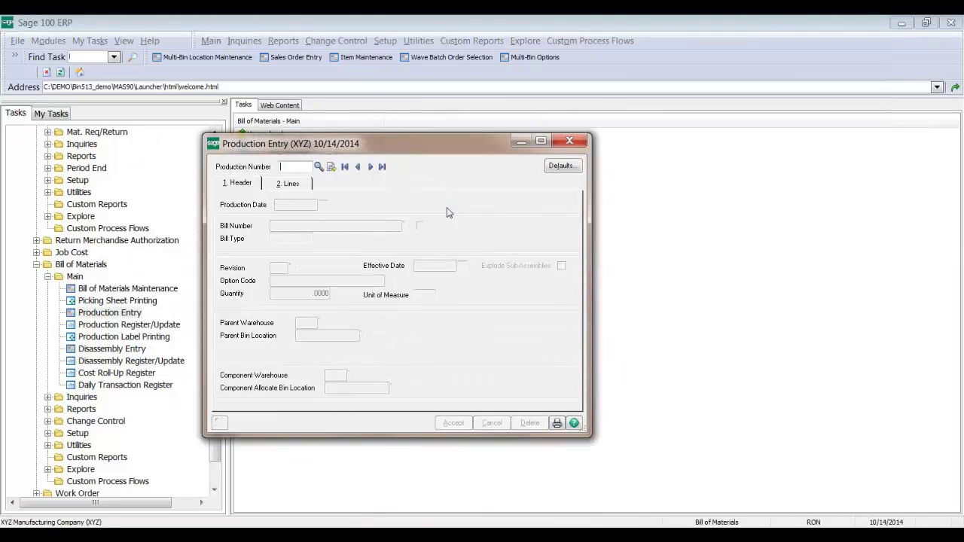
- Delete the last remaining production entry, for bill ALOT
{"action": "left_click", "coordinate": [382, 166]}
{"action": "left_click", "coordinate": [520, 424]}
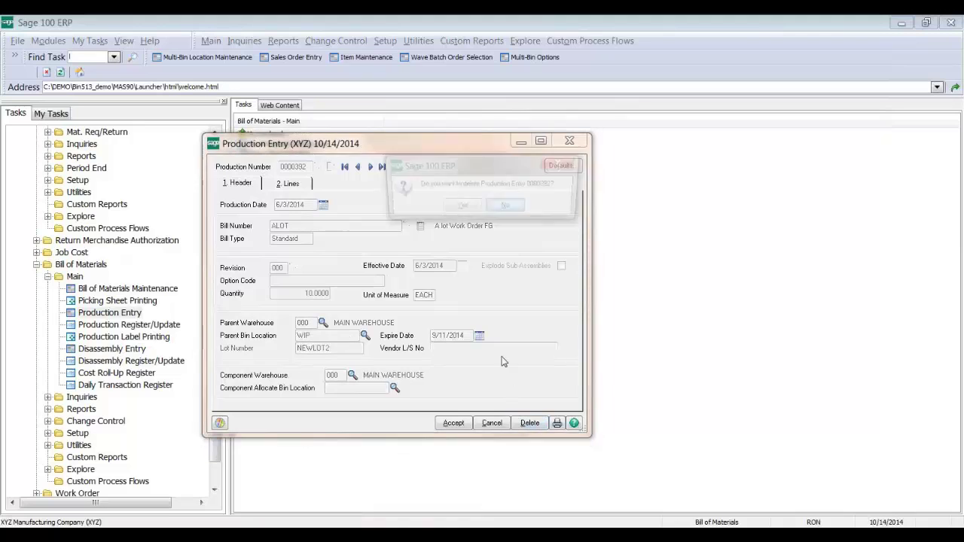
- Confirm deleting the old production entry and start a new one for bill ALOT with quantity 10
{"action": "left_click", "coordinate": [449, 209]}
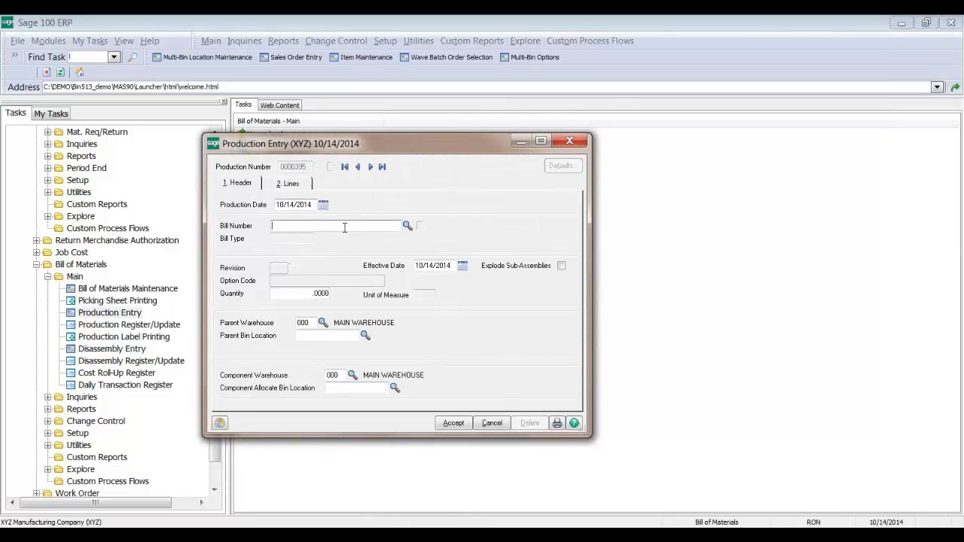
{"action": "left_click", "coordinate": [407, 225]}
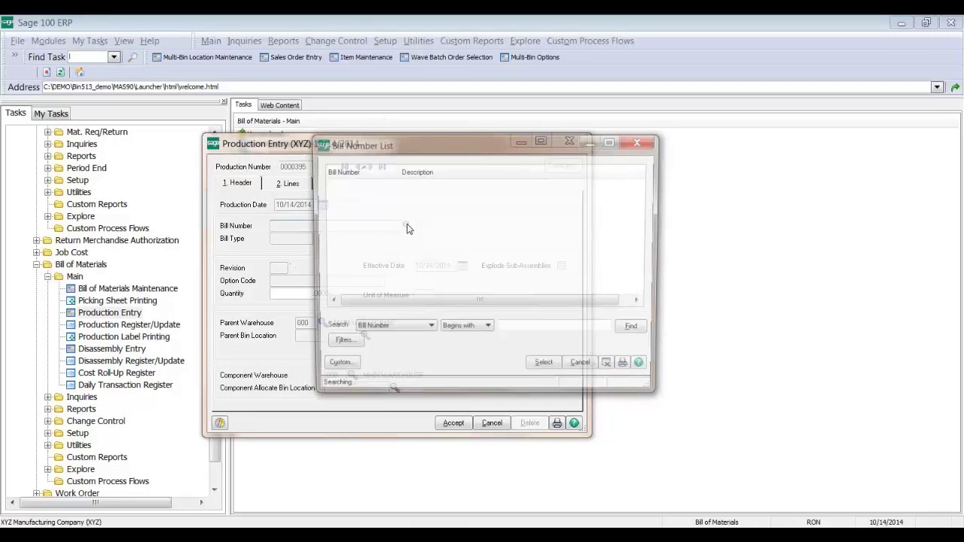
{"action": "double_click", "coordinate": [382, 190]}
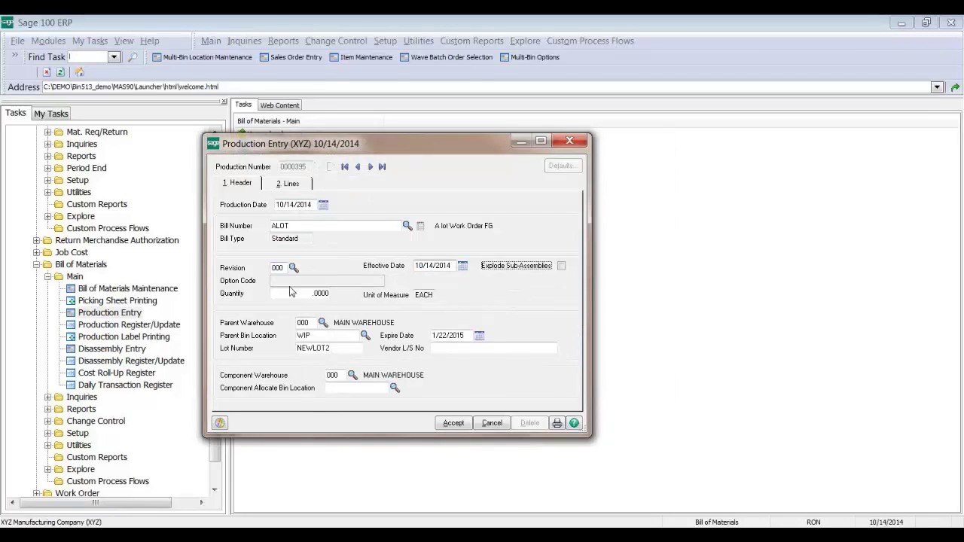
{"action": "left_click", "coordinate": [291, 293]}
{"action": "type", "text": "10"}
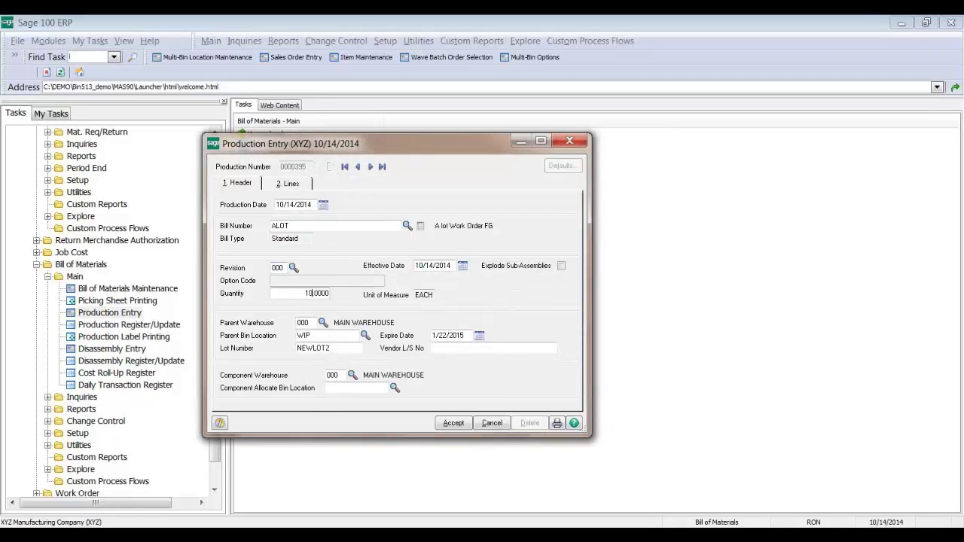
{"action": "key", "text": "Tab"}
- Check the parent bin location and look up the component allocate bin locations, leaving that field blank
{"action": "left_click", "coordinate": [307, 335]}
{"action": "left_click_drag", "start_coordinate": [307, 335], "coordinate": [297, 333]}
{"action": "left_click_drag", "start_coordinate": [306, 144], "coordinate": [552, 125]}
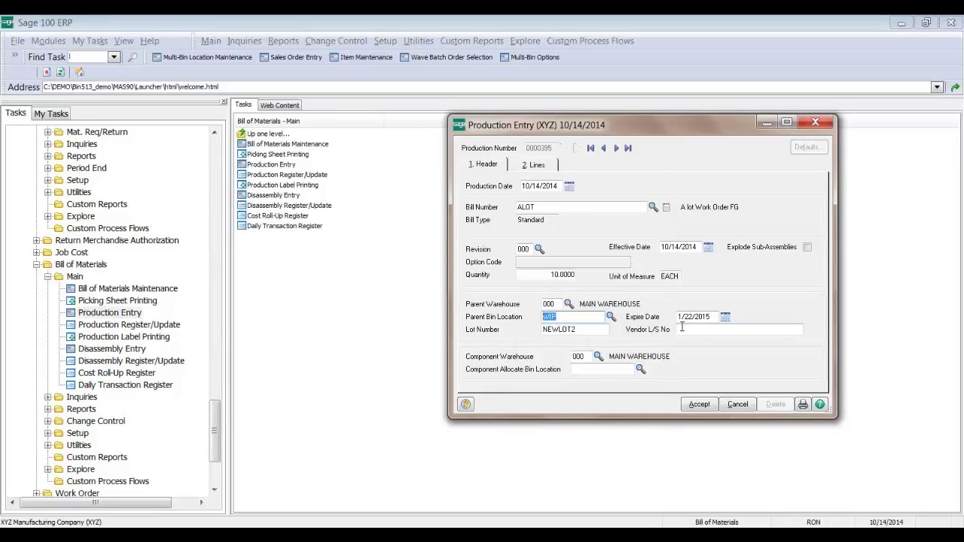
{"action": "left_click", "coordinate": [593, 372]}
{"action": "type", "text": "WIP"}
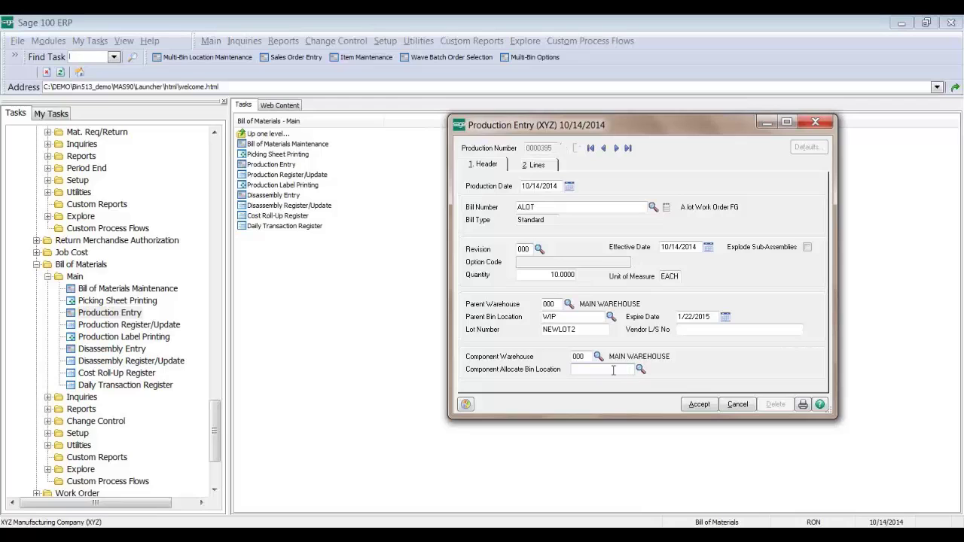
{"action": "left_click", "coordinate": [640, 370]}
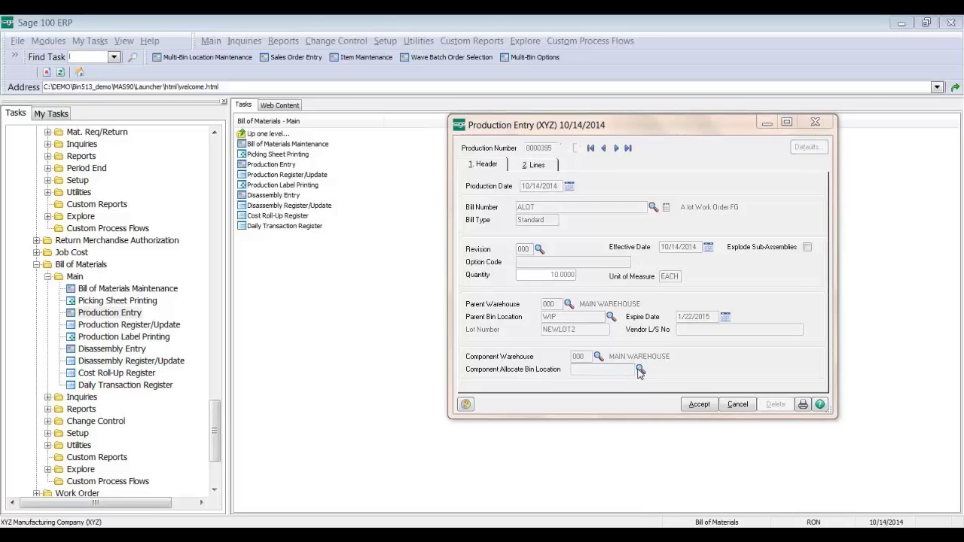
{"action": "left_click", "coordinate": [645, 308]}
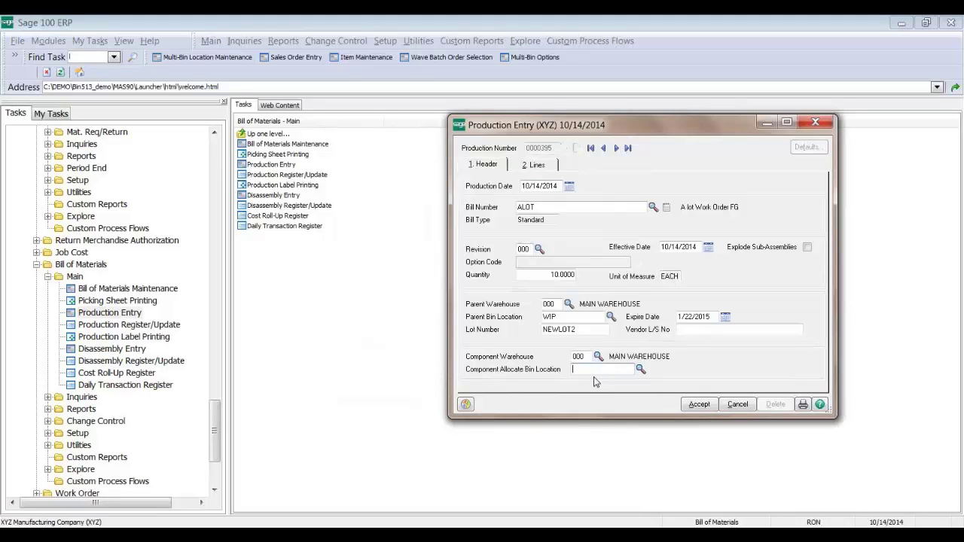
- View the multi-bin distribution of component BTTRY-98422 in the production entry lines
{"action": "left_click", "coordinate": [537, 165]}
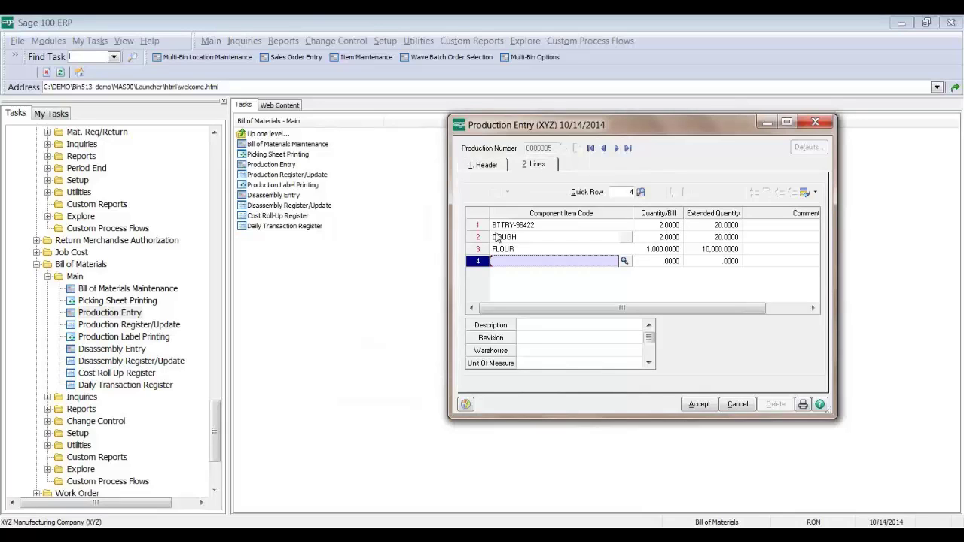
{"action": "left_click", "coordinate": [497, 238]}
{"action": "left_click", "coordinate": [503, 226]}
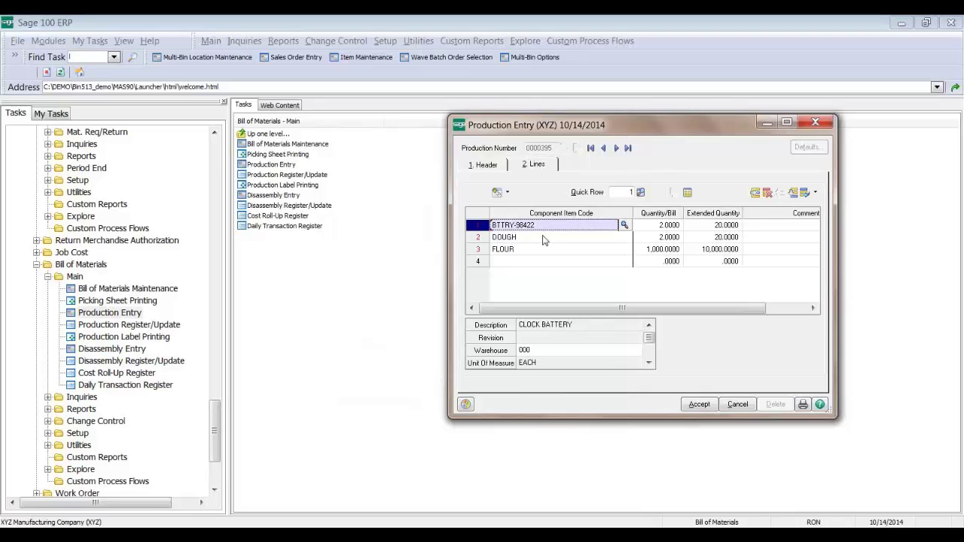
{"action": "left_click", "coordinate": [687, 192]}
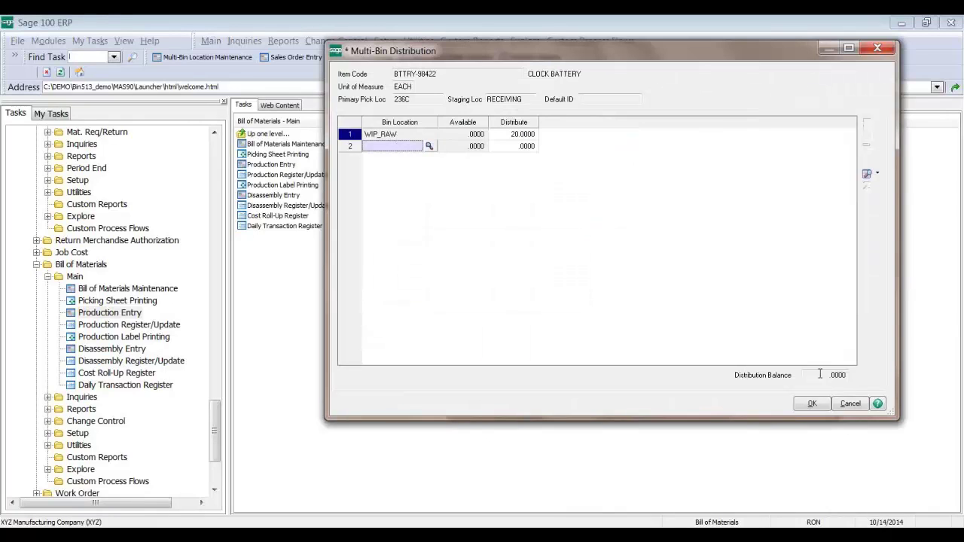
{"action": "left_click", "coordinate": [811, 404]}
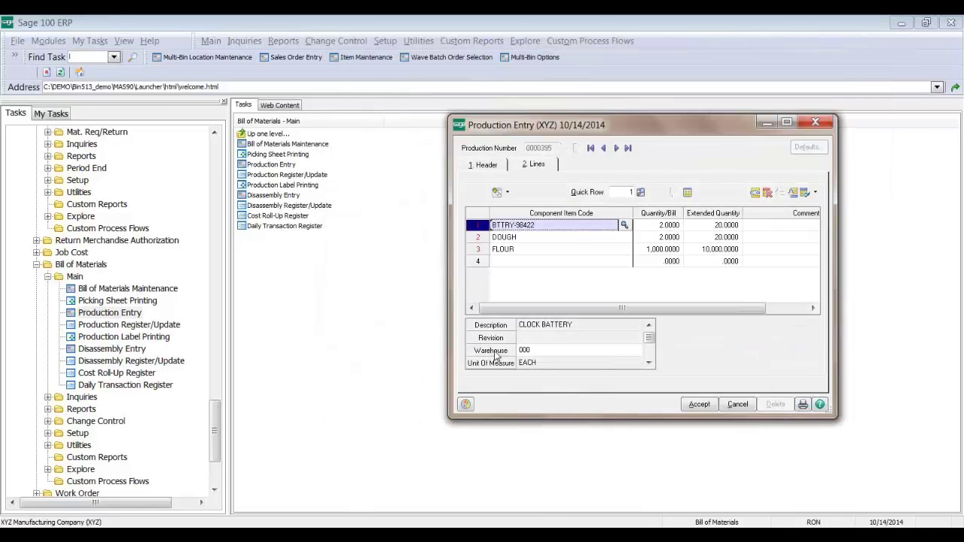
- Display the manufacturing allocation settings in the Inventory Management Multi-Bin Options
{"action": "key", "text": "Escape"}
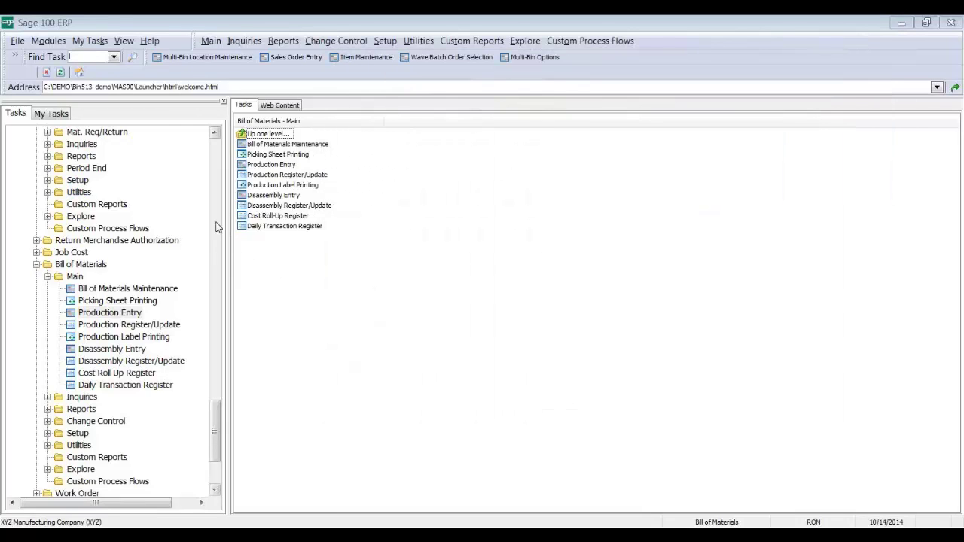
{"action": "scroll", "coordinate": [216, 223], "scroll_direction": "up", "scroll_amount": 15}
{"action": "scroll", "coordinate": [215, 223], "scroll_direction": "up", "scroll_amount": 10}
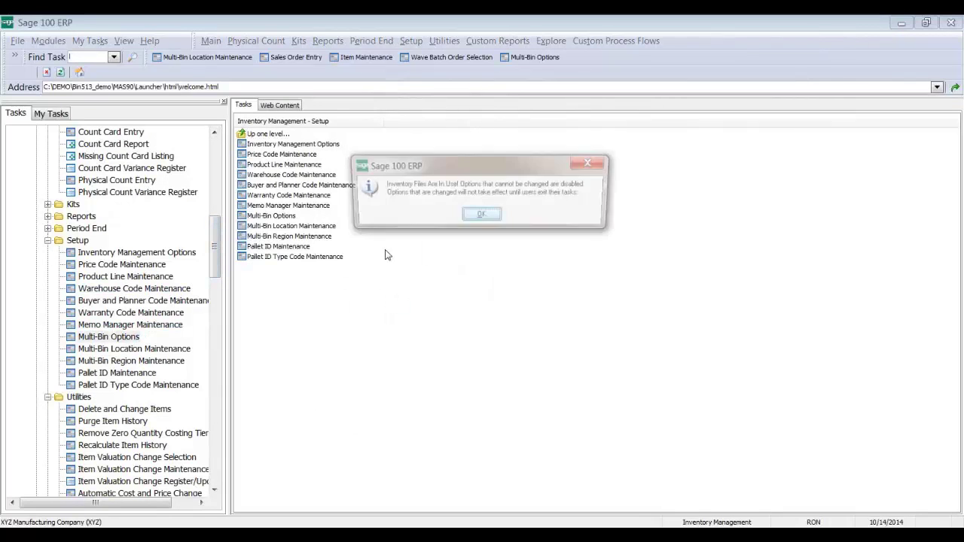
{"action": "left_click", "coordinate": [481, 217]}
{"action": "left_click", "coordinate": [720, 139]}
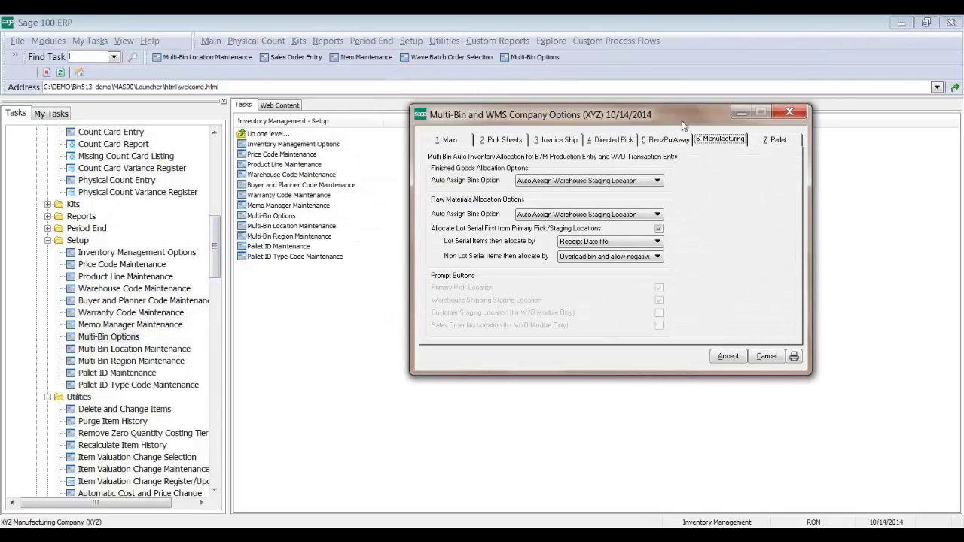
{"action": "left_click_drag", "start_coordinate": [682, 118], "coordinate": [360, 131]}
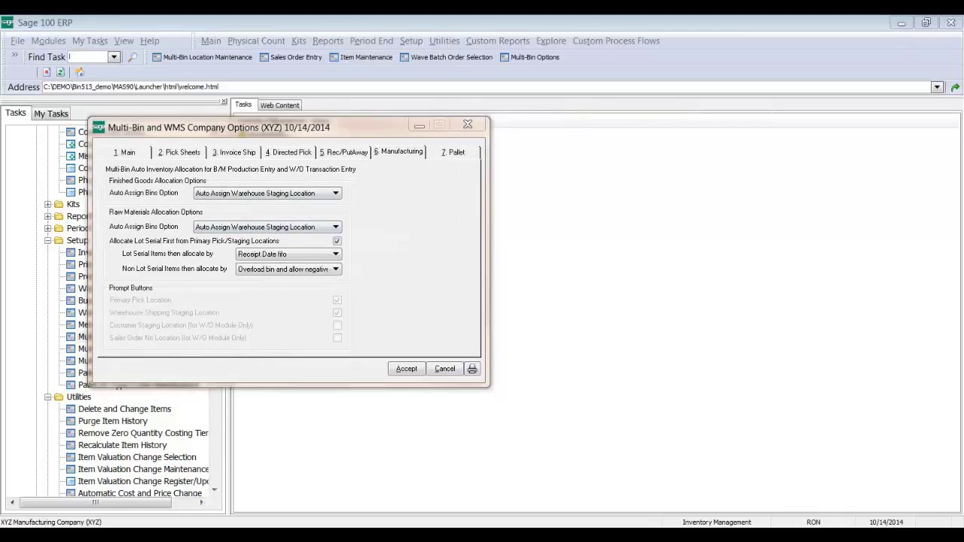
- Compare the multi-bin distributions of the BTTRY-98422 and DOUGH component lines with the manufacturing options
{"action": "left_click", "coordinate": [699, 485]}
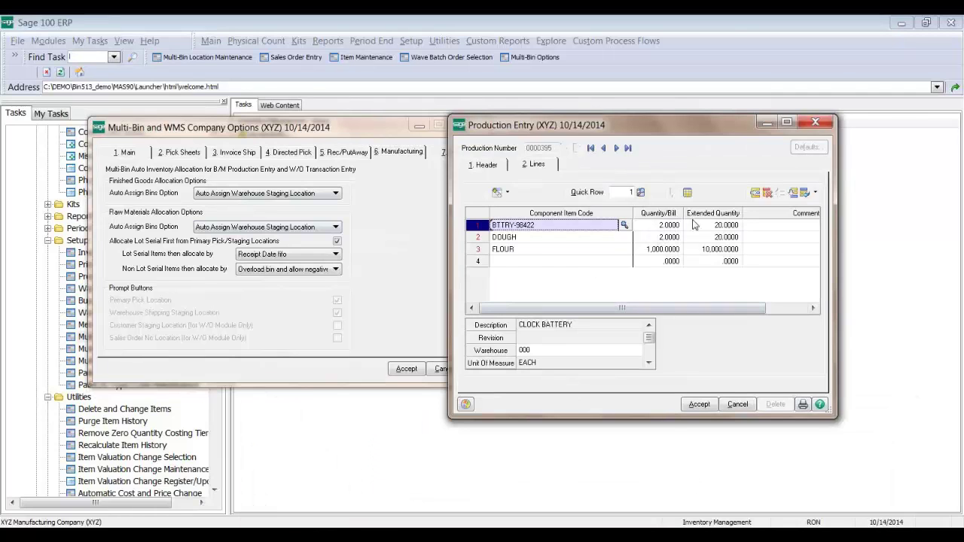
{"action": "left_click", "coordinate": [687, 194]}
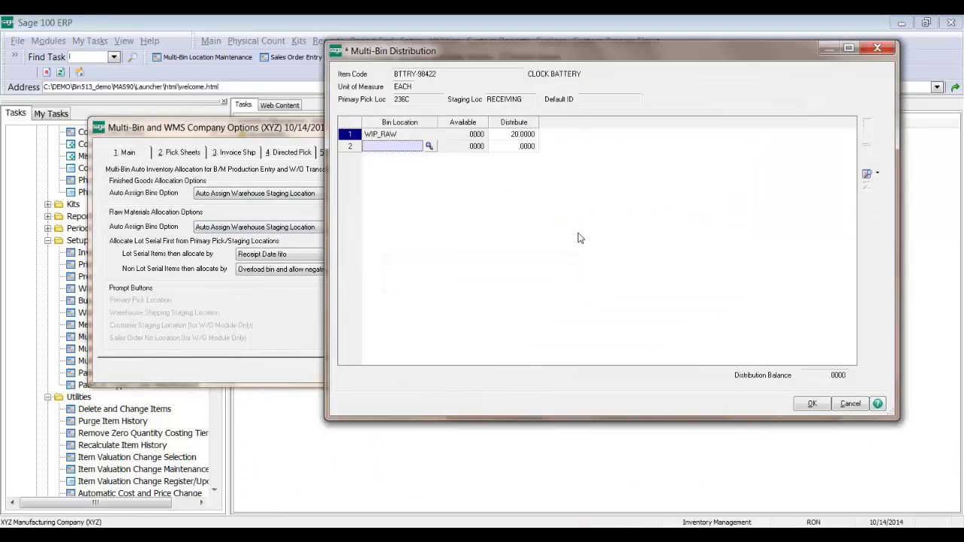
{"action": "left_click", "coordinate": [822, 405]}
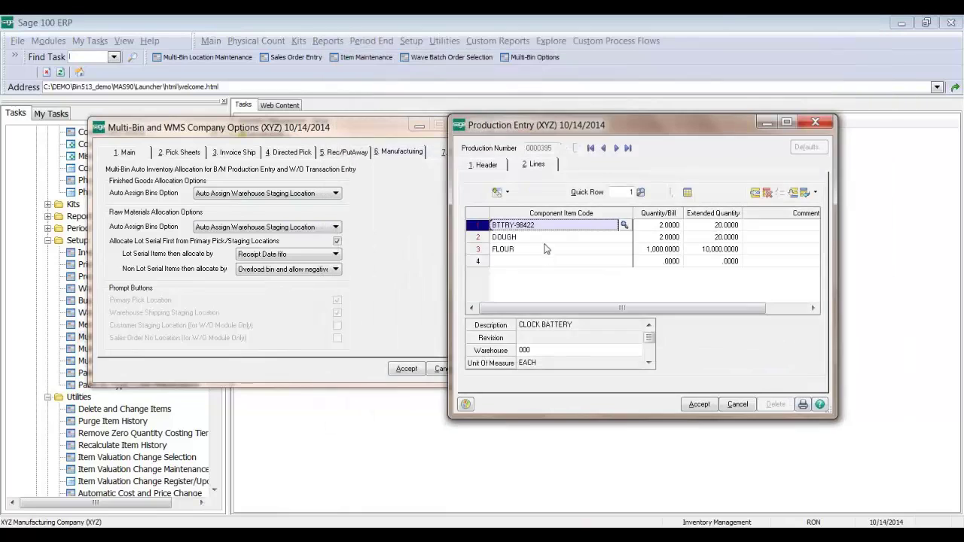
{"action": "left_click", "coordinate": [547, 240]}
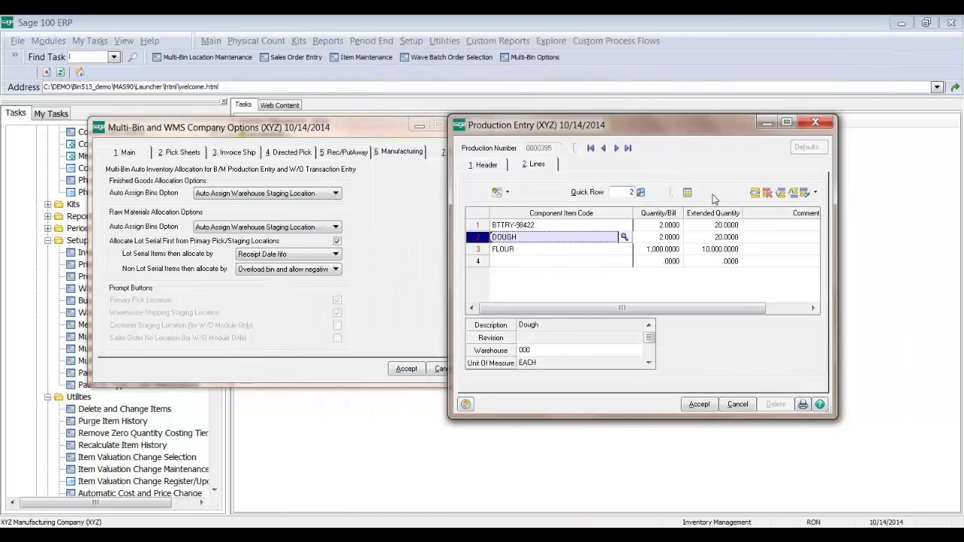
{"action": "left_click", "coordinate": [687, 194]}
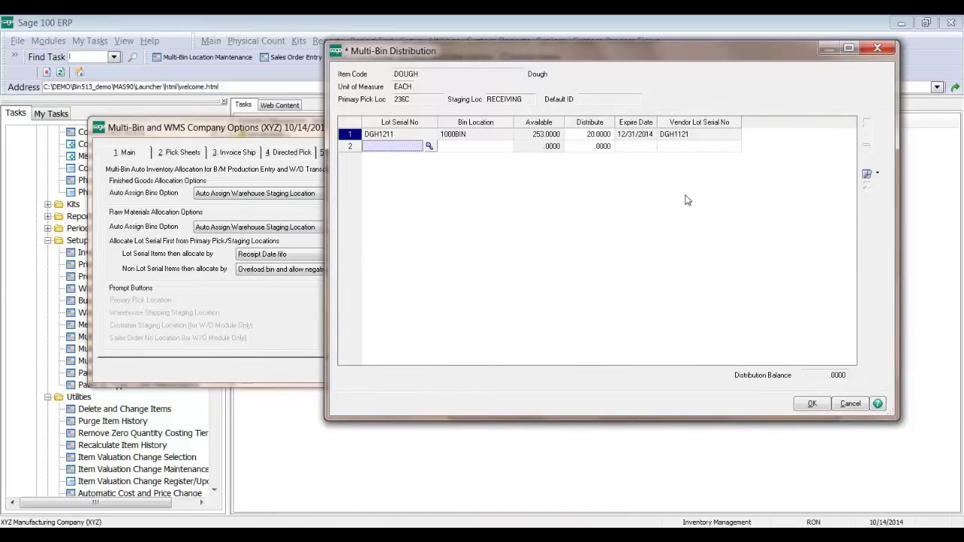
{"action": "left_click", "coordinate": [599, 140]}
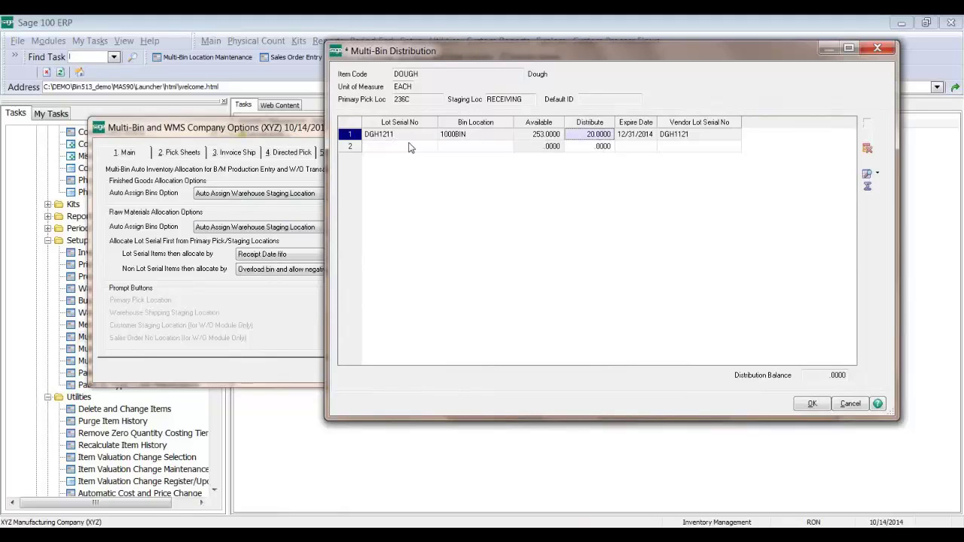
- Examine the manufacturing options' allocation methods for lot serial and non lot serial raw materials
{"action": "left_click", "coordinate": [280, 277]}
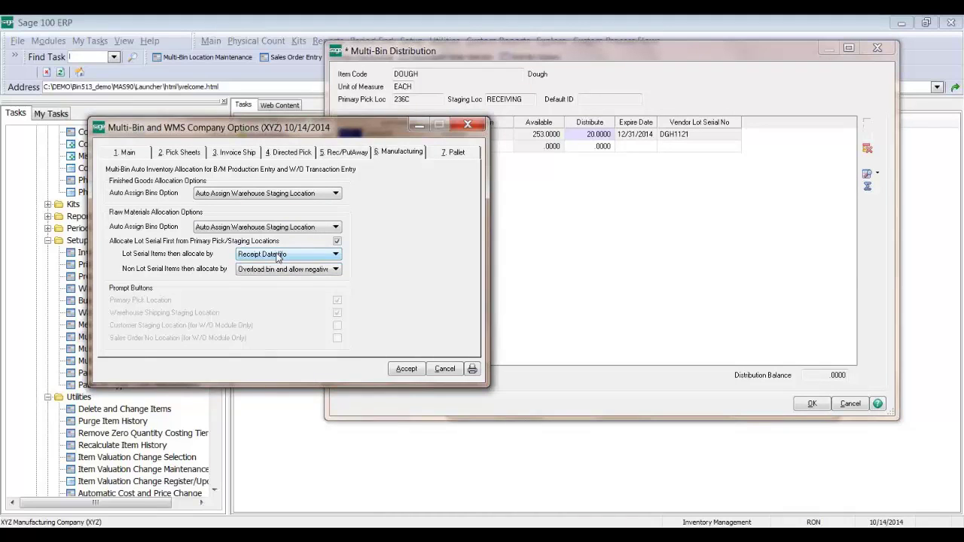
{"action": "left_click", "coordinate": [277, 255]}
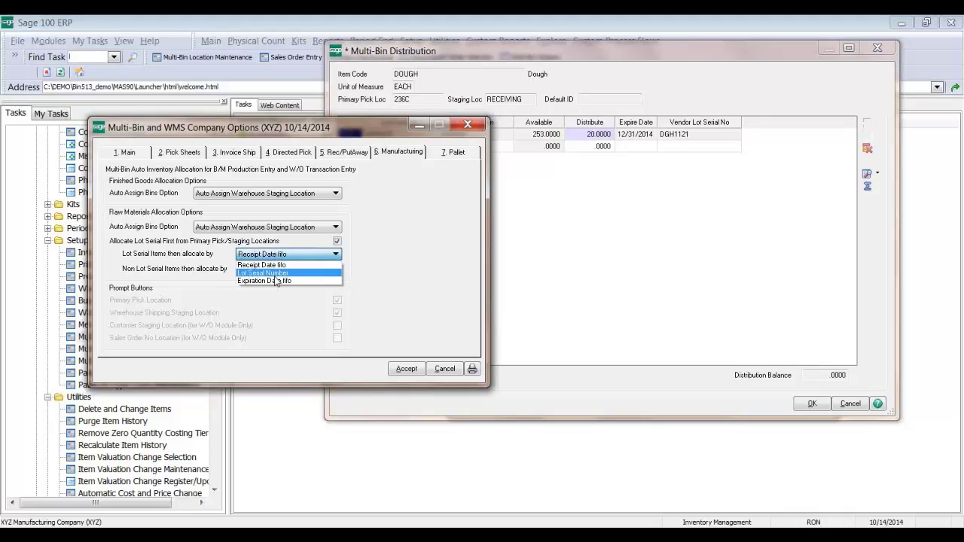
{"action": "left_click", "coordinate": [265, 263]}
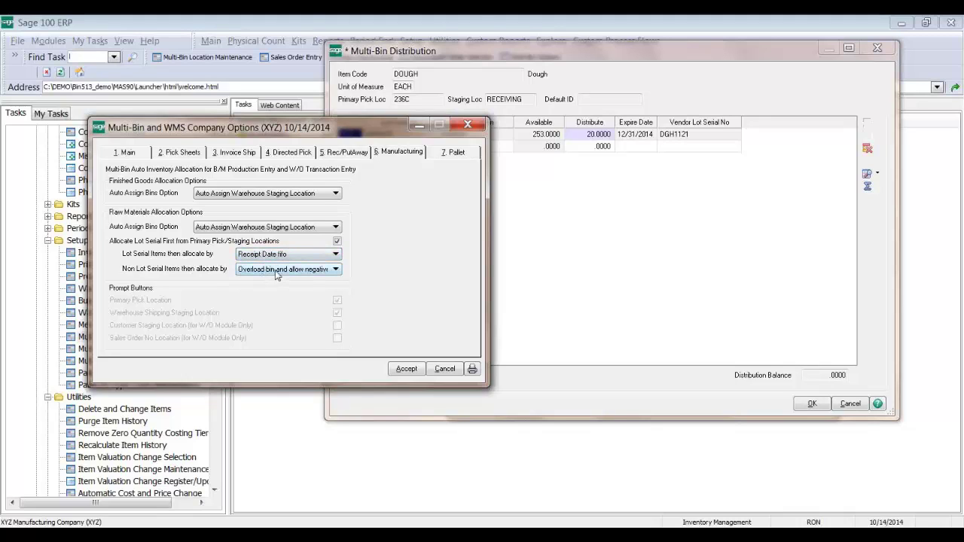
{"action": "left_click", "coordinate": [278, 270]}
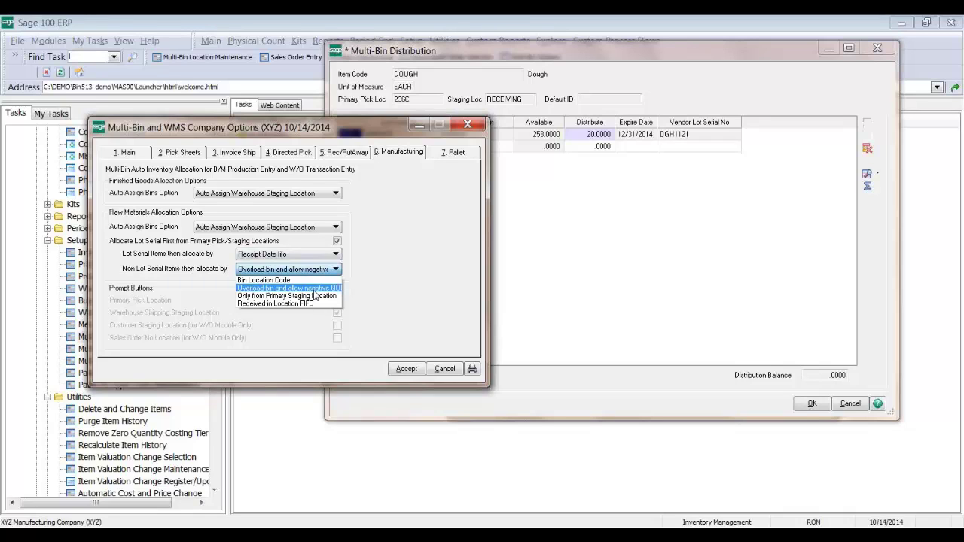
{"action": "left_click", "coordinate": [295, 287]}
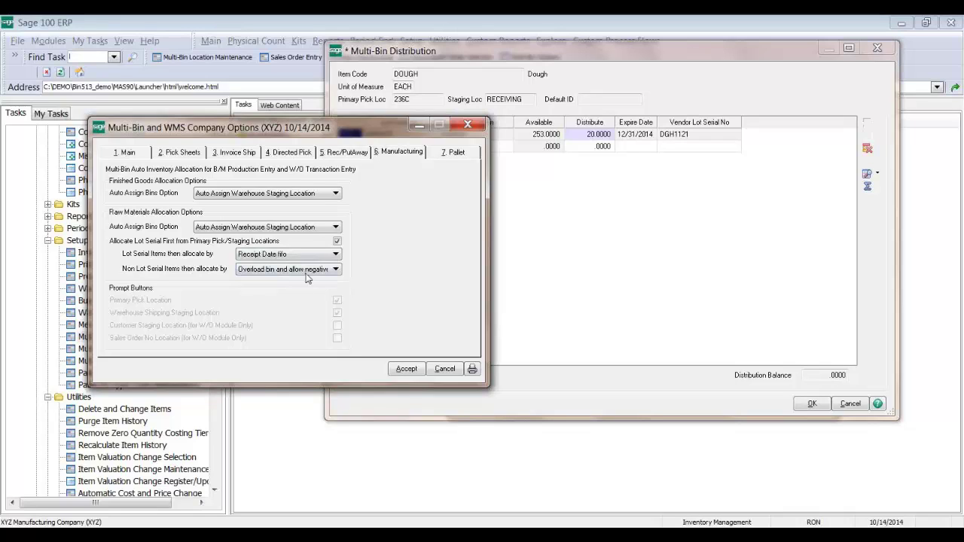
{"action": "left_click", "coordinate": [309, 273]}
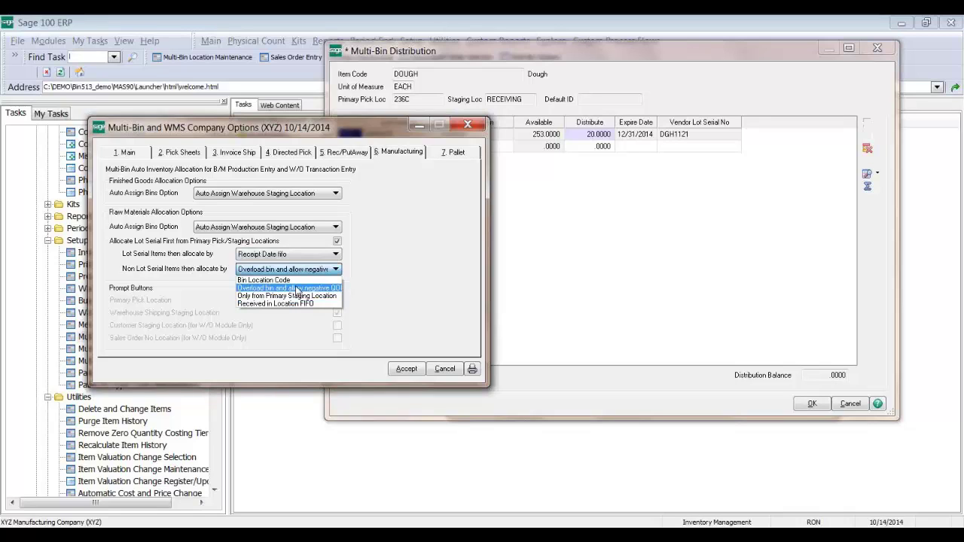
{"action": "left_click", "coordinate": [293, 280]}
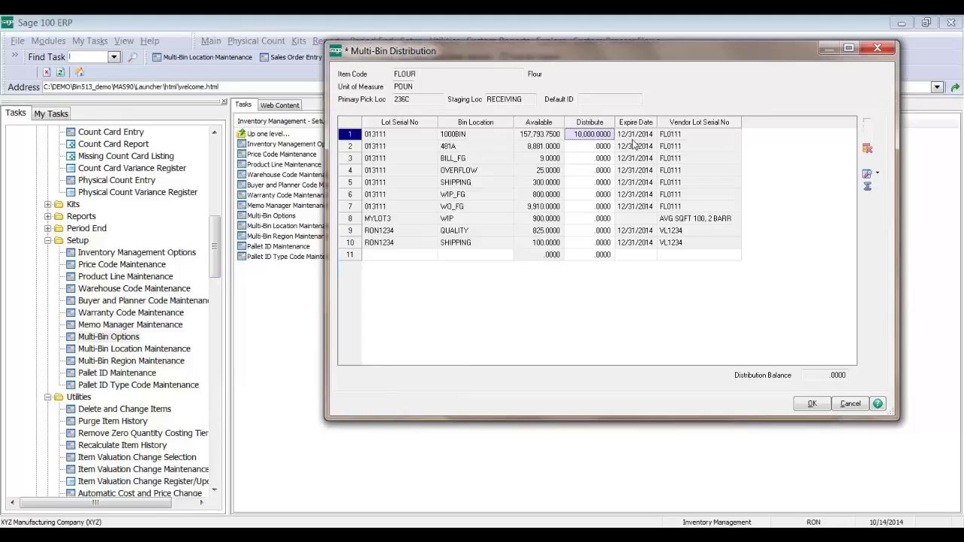
- Confirm the FLOUR line's multi-bin distribution and open Picking Sheet Printing for Bill of Materials
{"action": "left_click", "coordinate": [808, 405]}
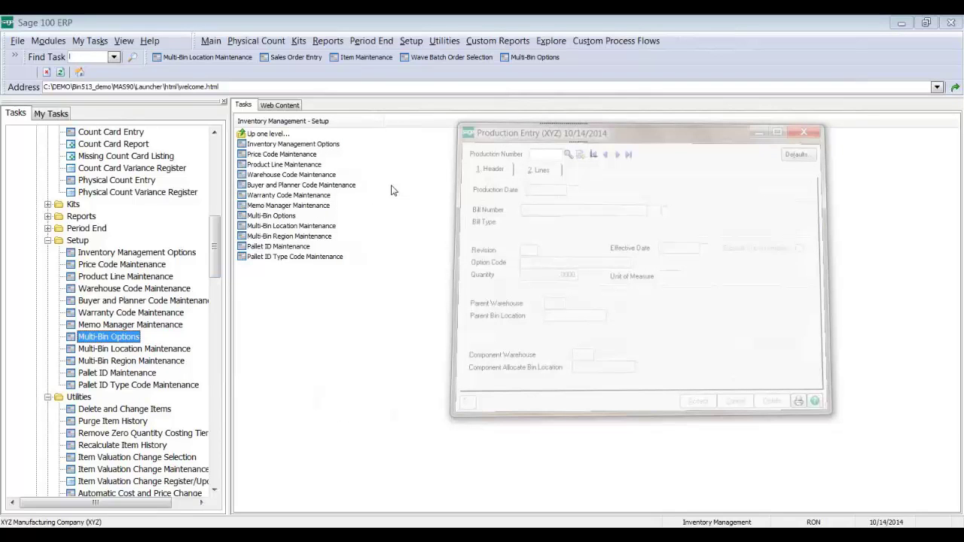
{"action": "left_click_drag", "start_coordinate": [215, 258], "coordinate": [216, 447]}
{"action": "left_click", "coordinate": [75, 324]}
{"action": "left_click", "coordinate": [273, 154]}
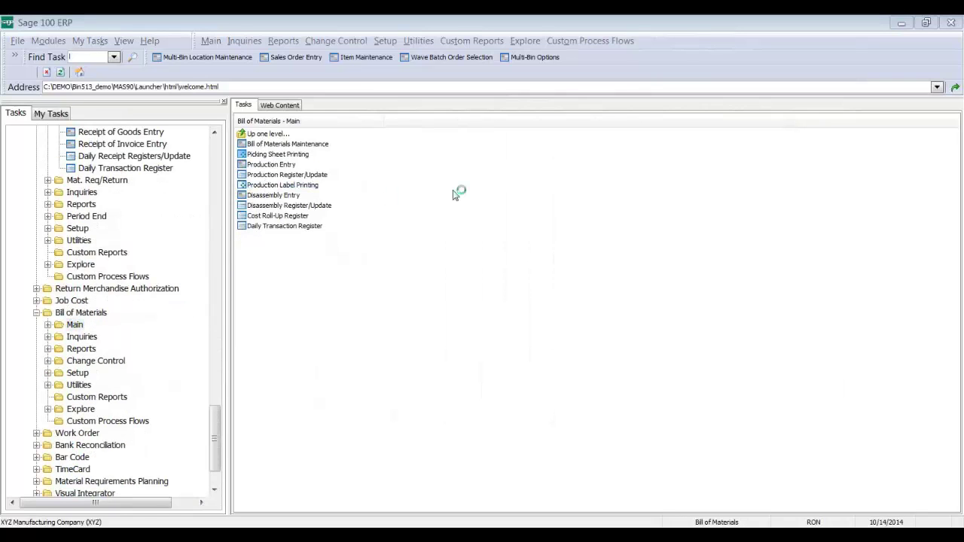
- Preview the STANDARD picking sheet for the ALOT production entry and examine its component bin and lot allocations
{"action": "left_click", "coordinate": [385, 270]}
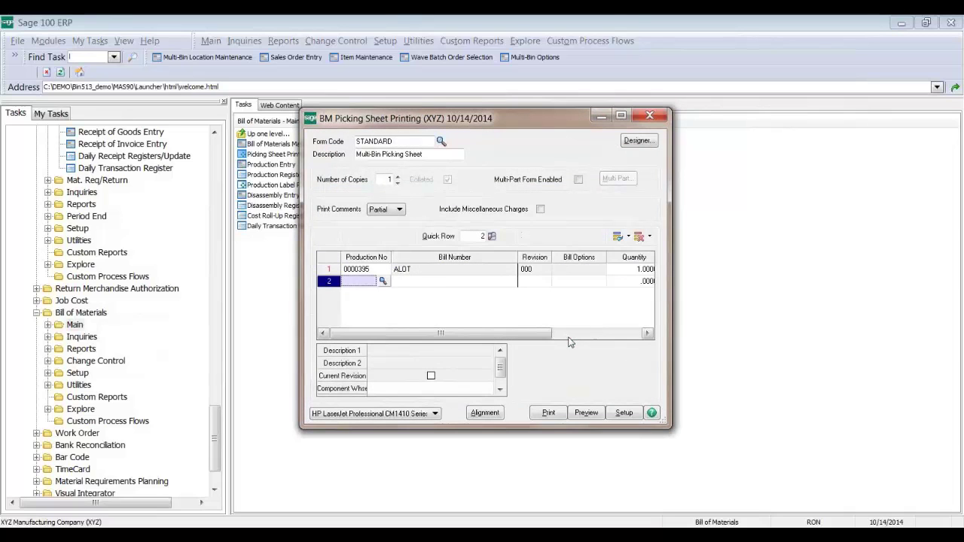
{"action": "left_click", "coordinate": [585, 415]}
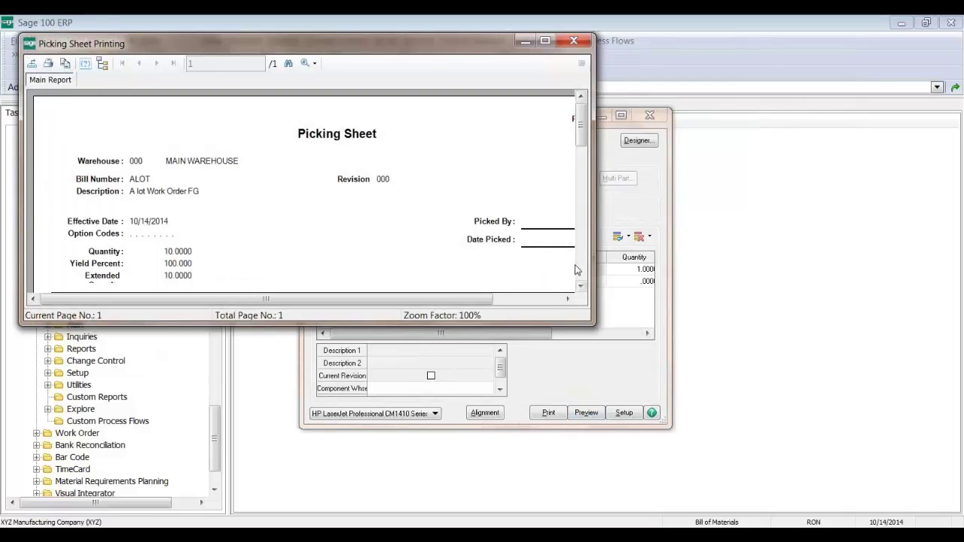
{"action": "scroll", "coordinate": [585, 226], "scroll_direction": "down", "scroll_amount": 5}
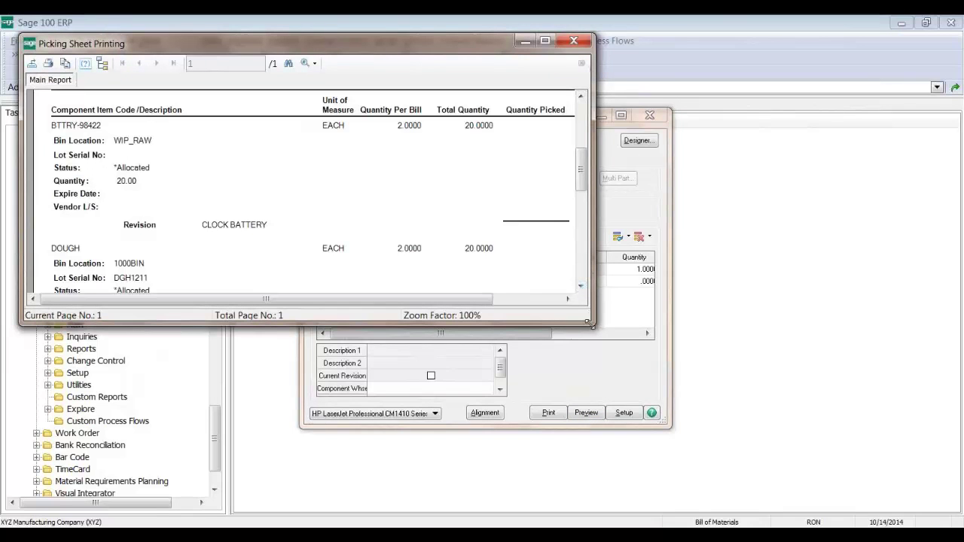
{"action": "left_click_drag", "start_coordinate": [589, 317], "coordinate": [668, 488]}
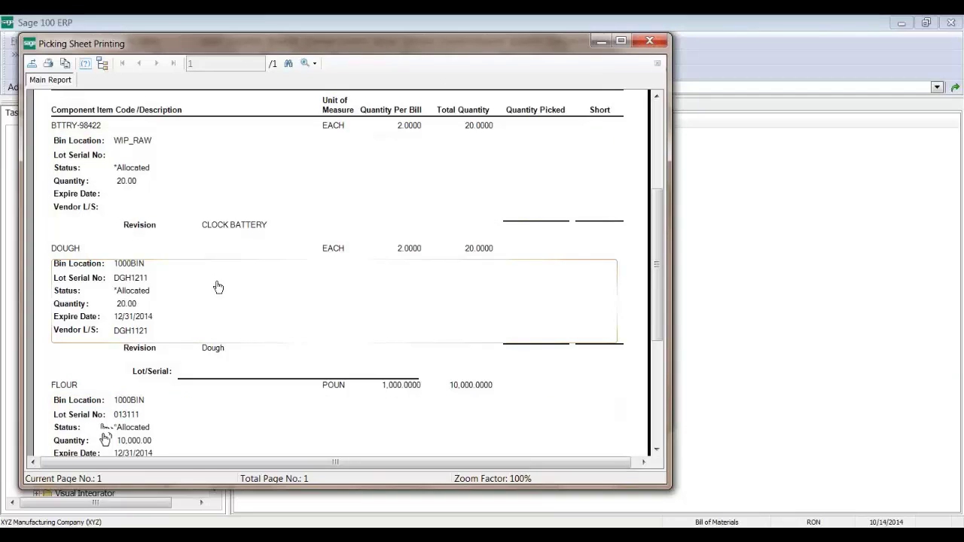
- Preview the STANDARD picking sheet for the ALOT bill without a production number and examine its component bin and lot listings
{"action": "left_click", "coordinate": [648, 43]}
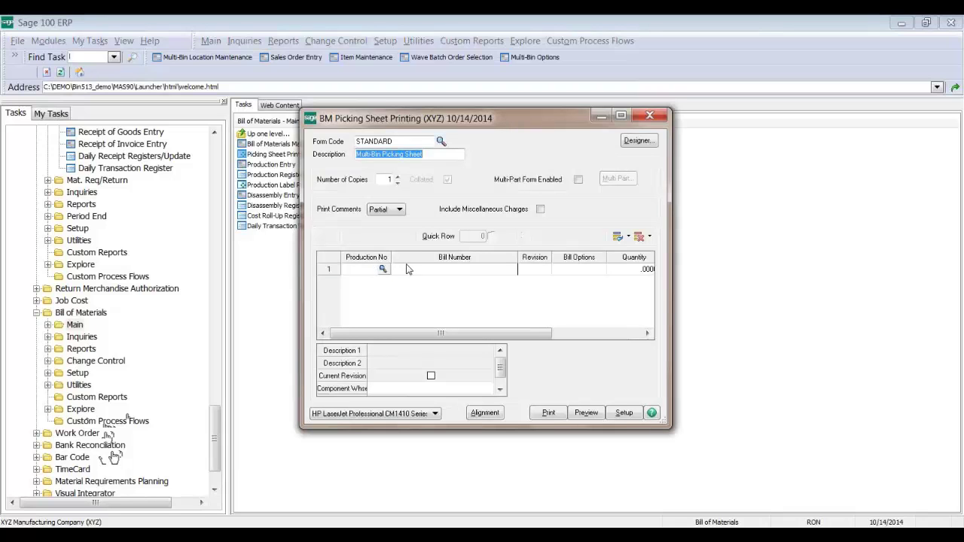
{"action": "left_click", "coordinate": [406, 270]}
{"action": "left_click", "coordinate": [509, 270]}
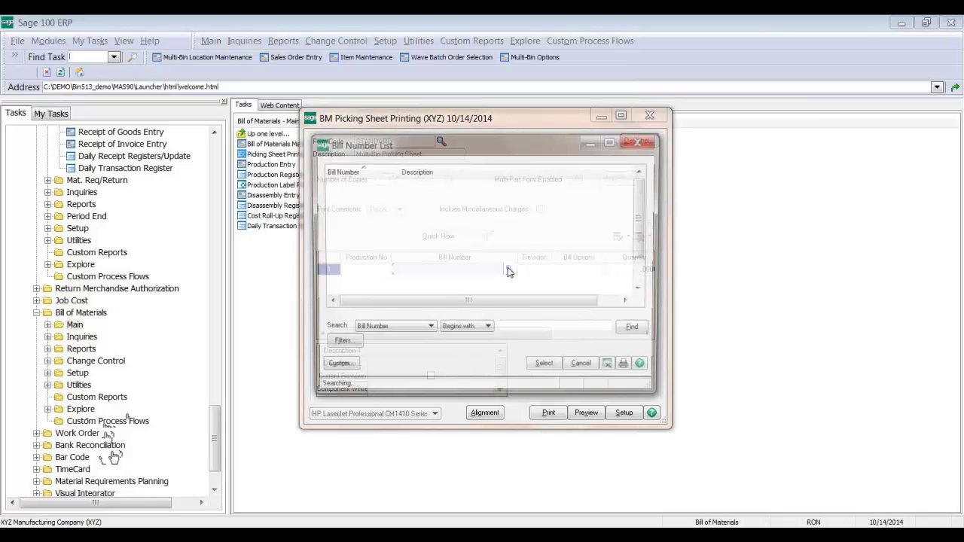
{"action": "left_click", "coordinate": [543, 363]}
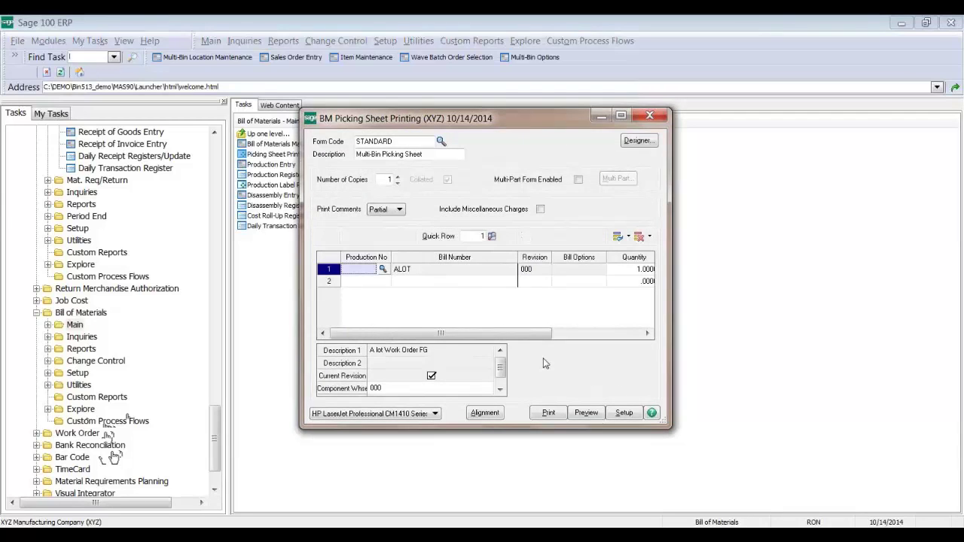
{"action": "left_click", "coordinate": [589, 415]}
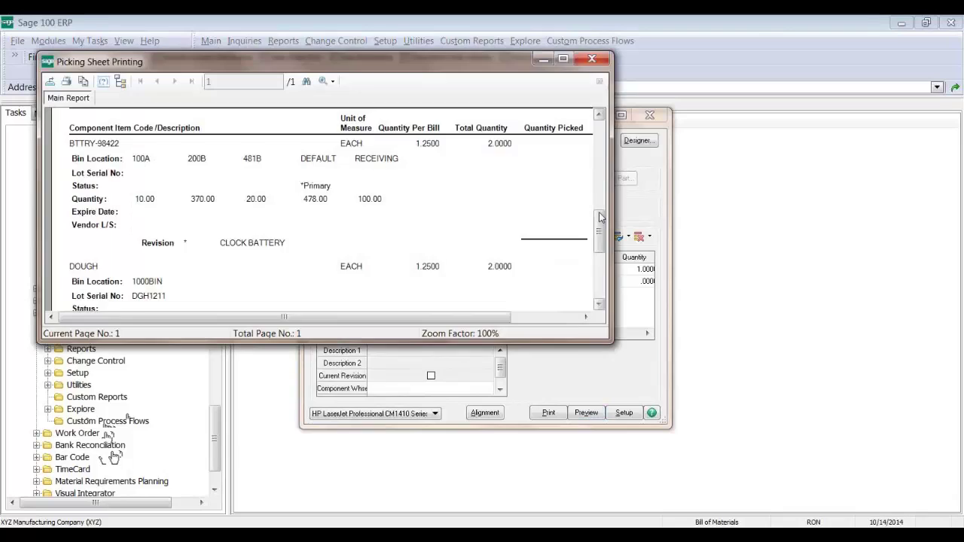
{"action": "left_click", "coordinate": [282, 235]}
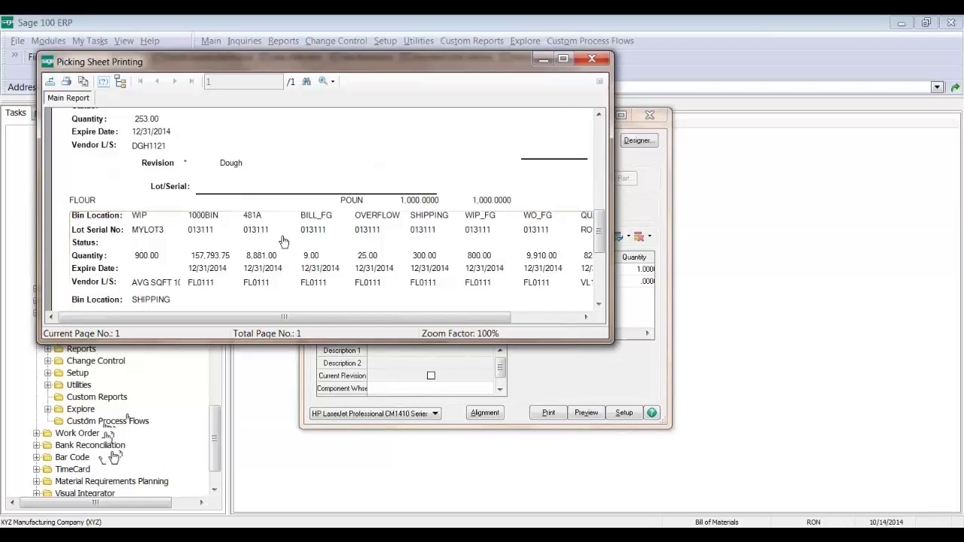
{"action": "left_click", "coordinate": [590, 59]}
{"action": "left_click", "coordinate": [647, 115]}
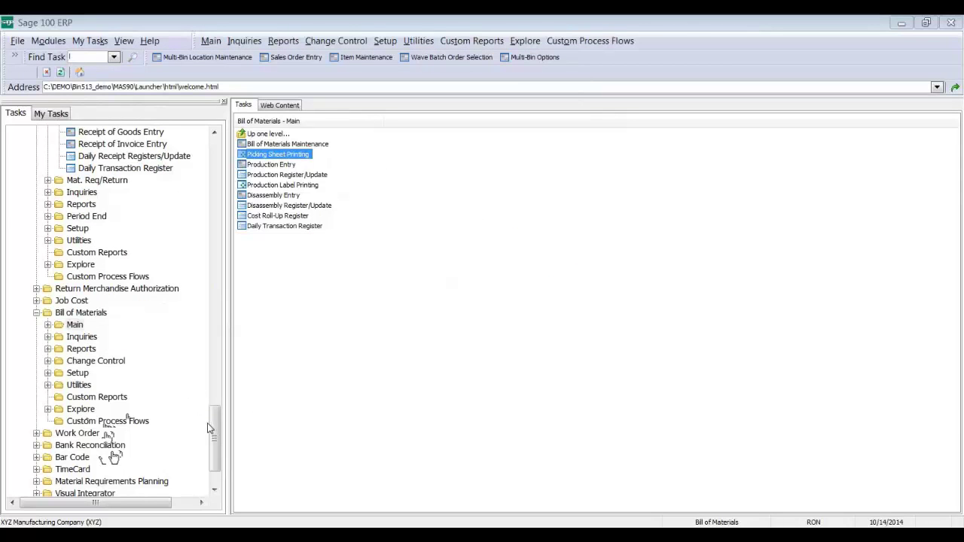
{"action": "left_click", "coordinate": [77, 433]}
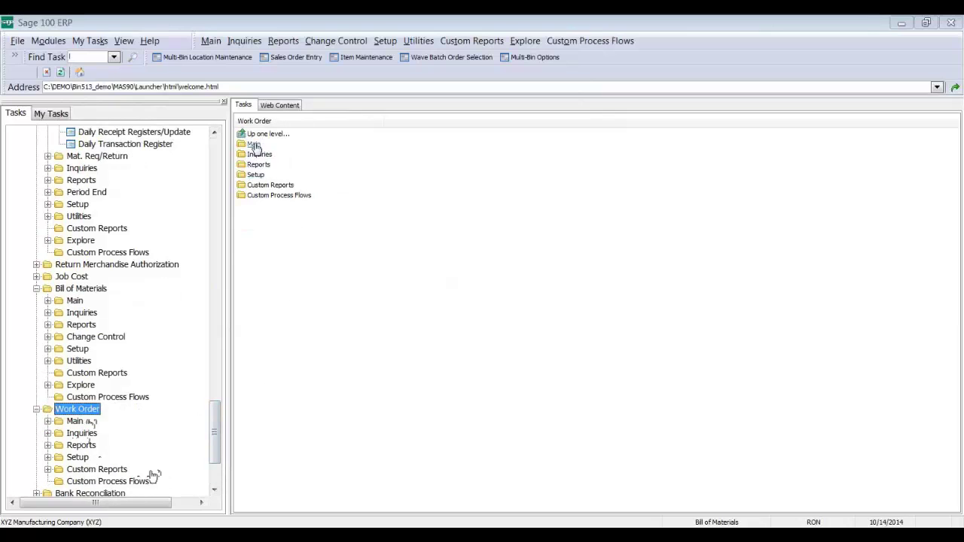
{"action": "left_click", "coordinate": [255, 145]}
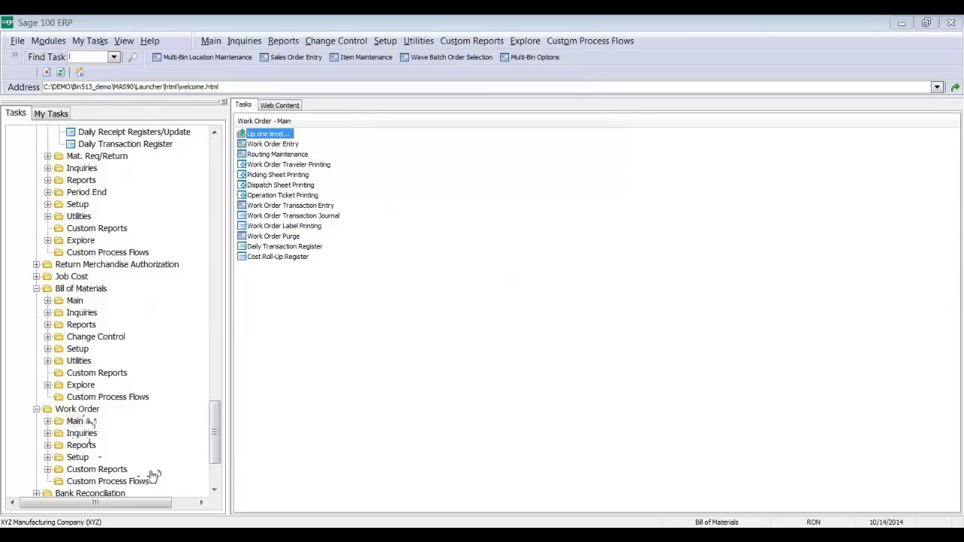
{"action": "left_click", "coordinate": [579, 539]}
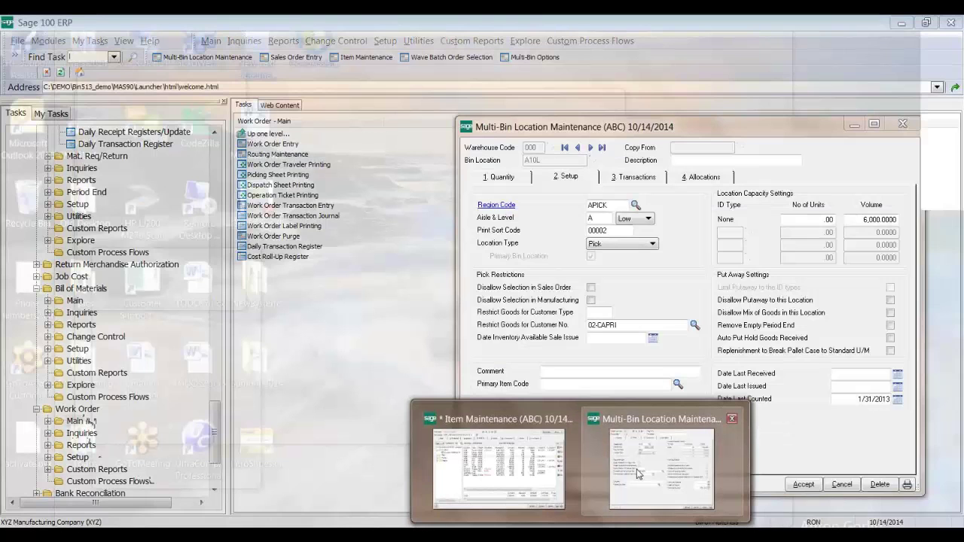
{"action": "left_click", "coordinate": [201, 216]}
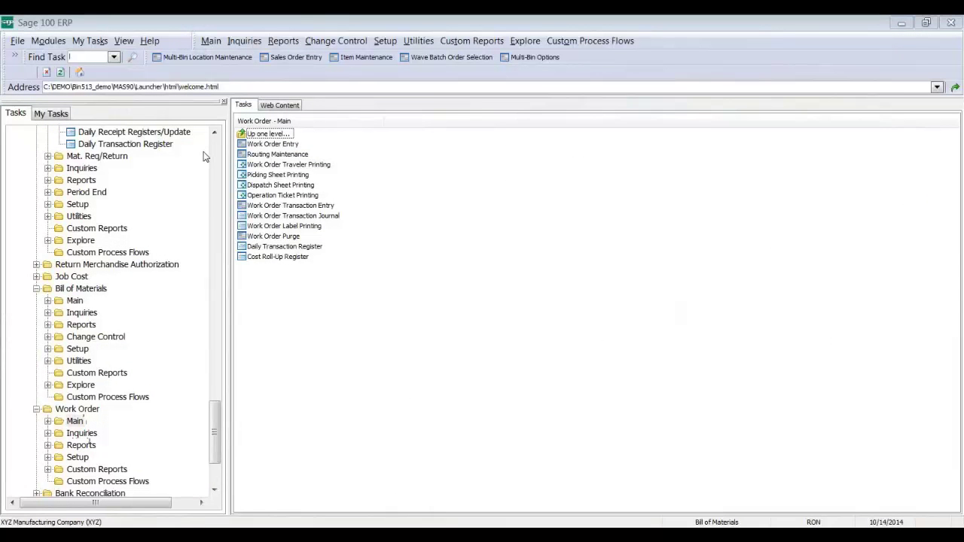
- Examine the Auto Assign Bins choices for raw materials in the Multi-Bin and WMS Company Options for manufacturing
{"action": "scroll", "coordinate": [212, 155], "scroll_direction": "up", "scroll_amount": 10}
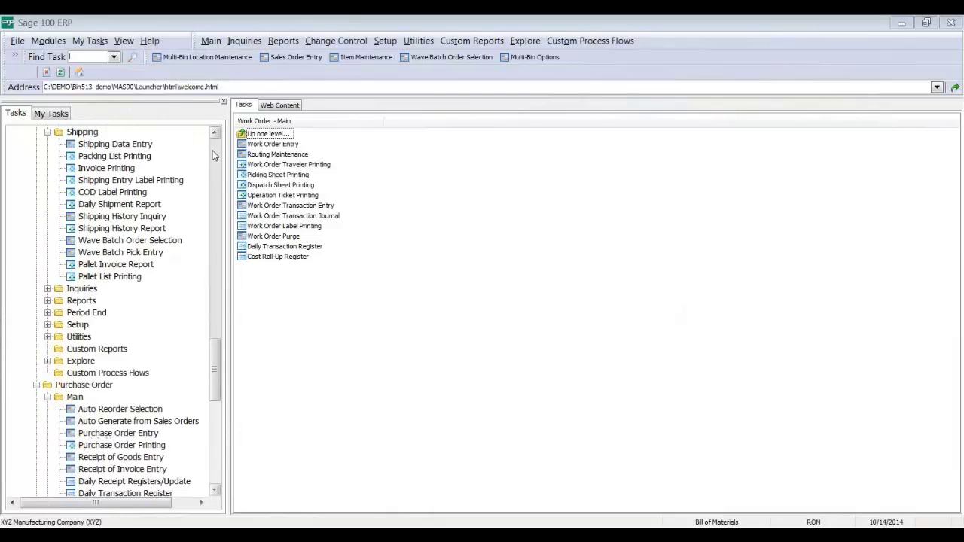
{"action": "scroll", "coordinate": [214, 165], "scroll_direction": "up", "scroll_amount": 10}
{"action": "scroll", "coordinate": [217, 178], "scroll_direction": "up", "scroll_amount": 10}
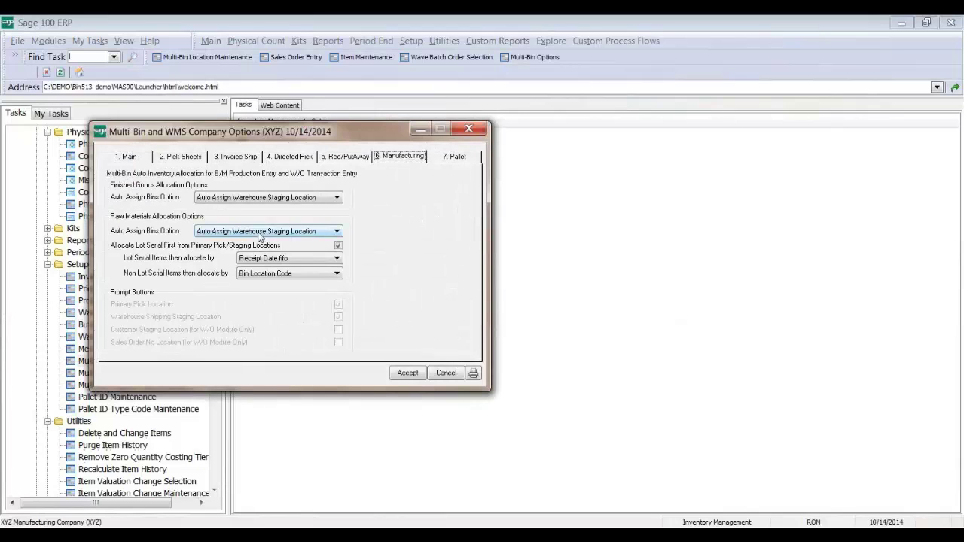
{"action": "left_click", "coordinate": [259, 234]}
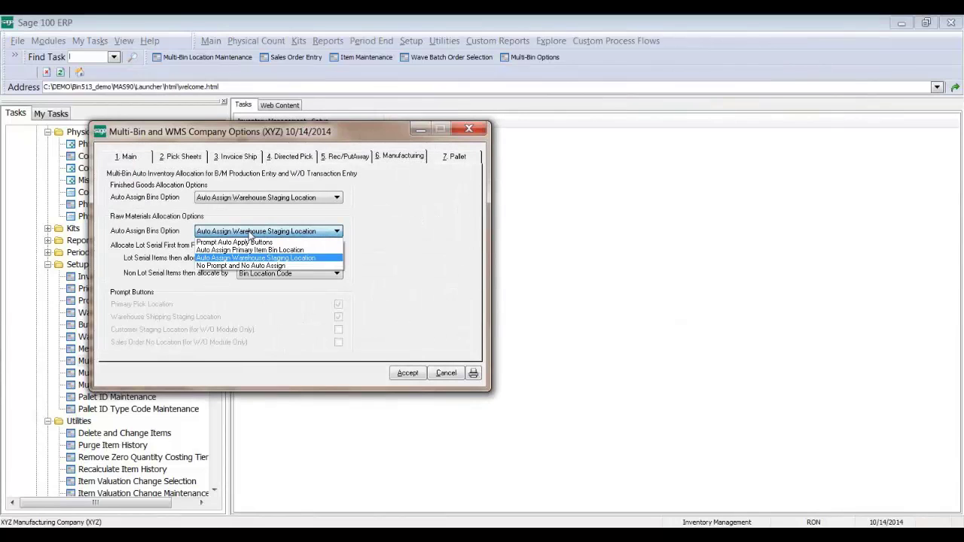
{"action": "left_click", "coordinate": [249, 235]}
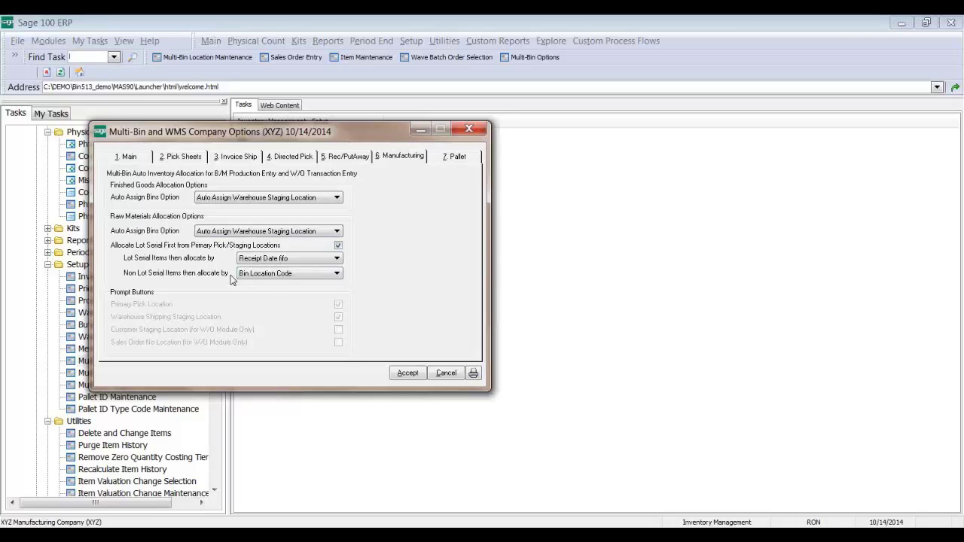
{"action": "left_click", "coordinate": [271, 233]}
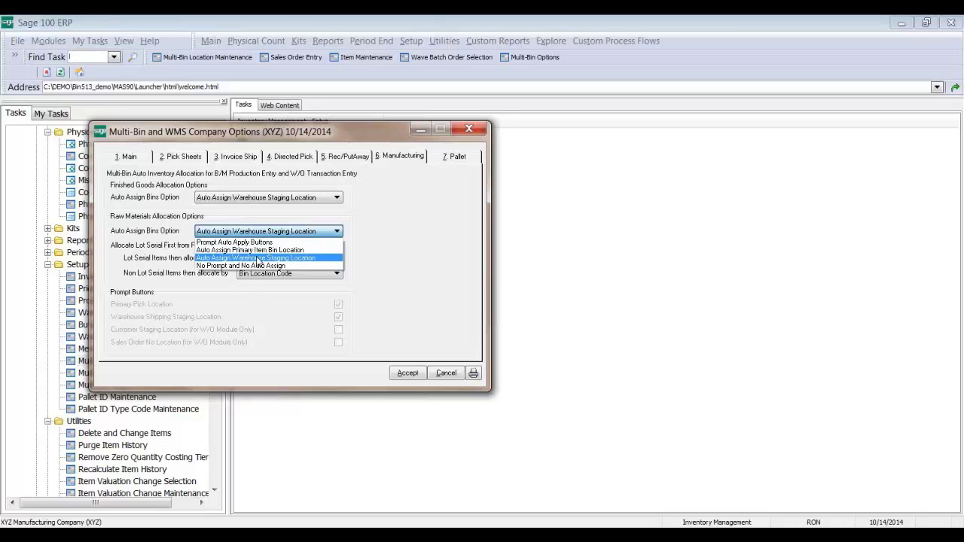
{"action": "left_click", "coordinate": [257, 257]}
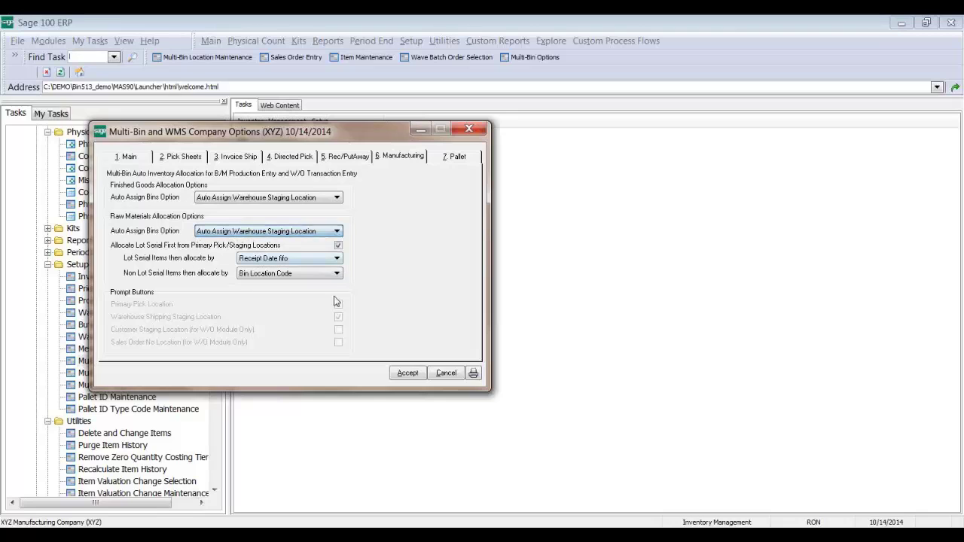
{"action": "left_click", "coordinate": [444, 373]}
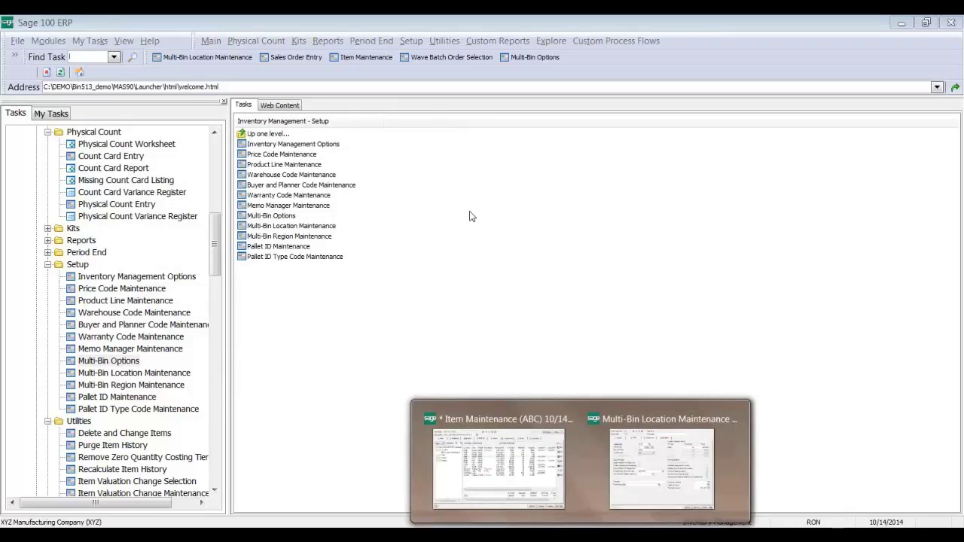
- Open Work Order Transaction Entry with the accounting date 10/15/2014 and batch 00023
{"action": "left_click", "coordinate": [211, 409]}
{"action": "left_click", "coordinate": [212, 410]}
{"action": "left_click", "coordinate": [211, 413]}
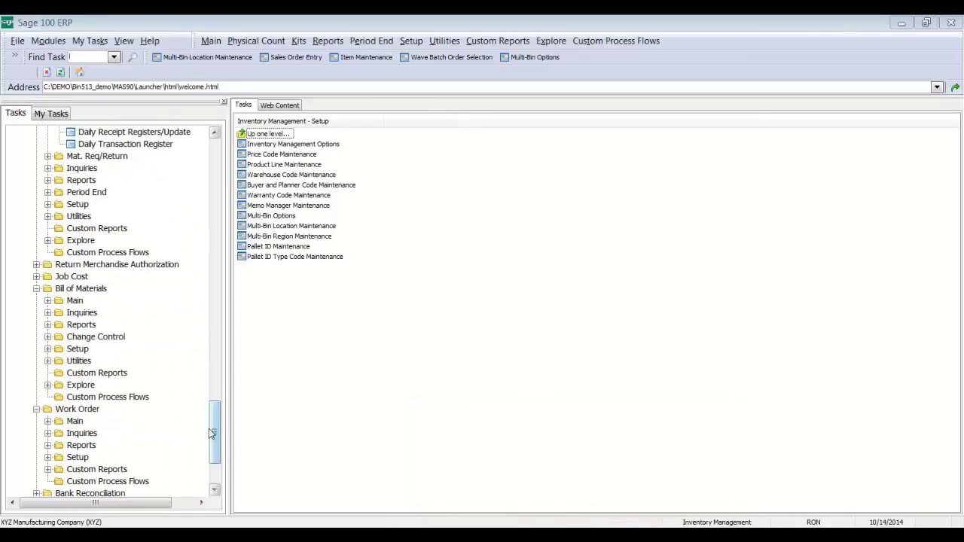
{"action": "left_click", "coordinate": [74, 421]}
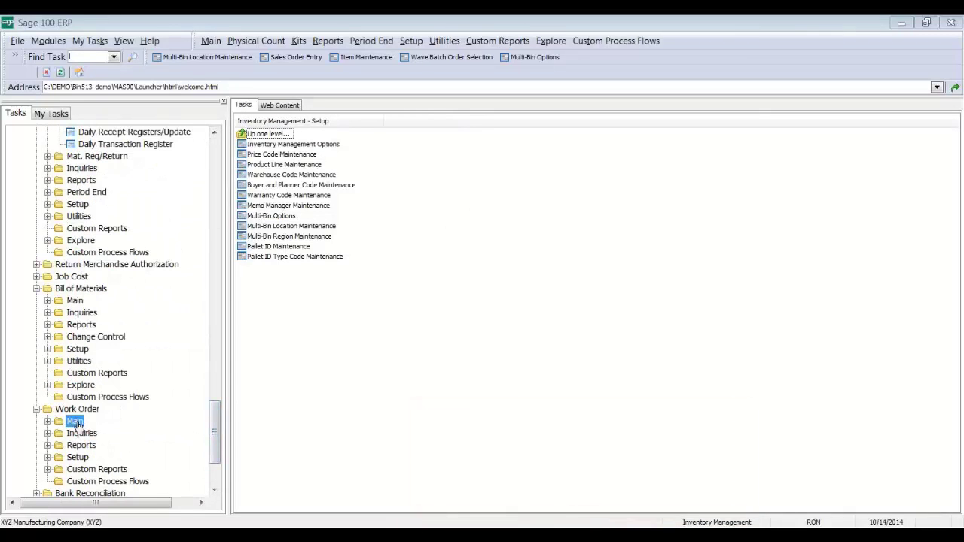
{"action": "left_click", "coordinate": [284, 207]}
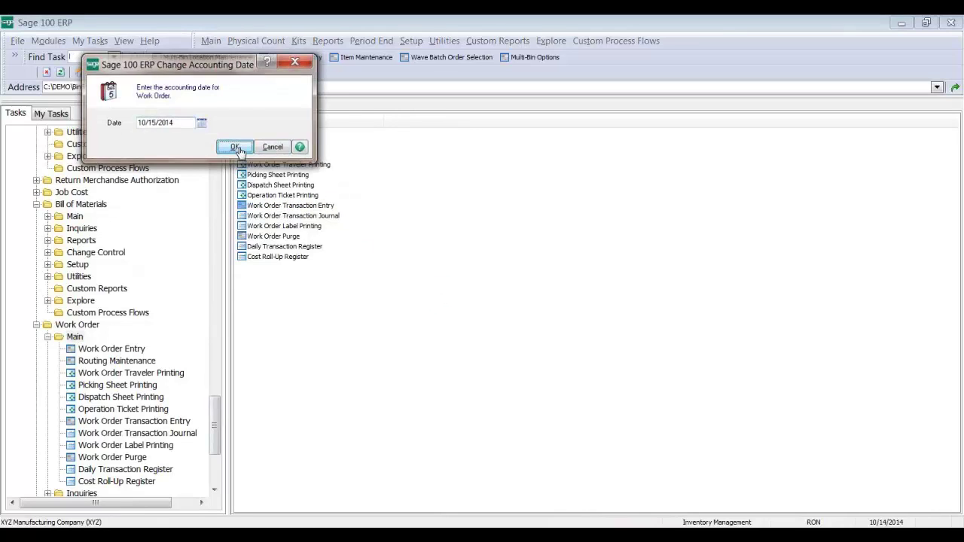
{"action": "left_click", "coordinate": [237, 147]}
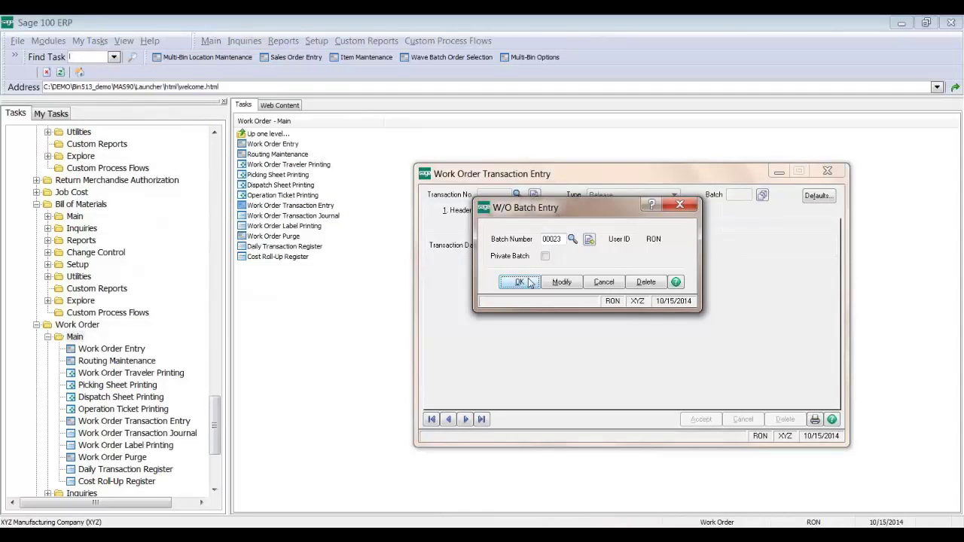
{"action": "key", "text": "Return"}
- Start a Completion transaction with a line for the PIZZA work order last active 05/22/2014
{"action": "left_click", "coordinate": [610, 195]}
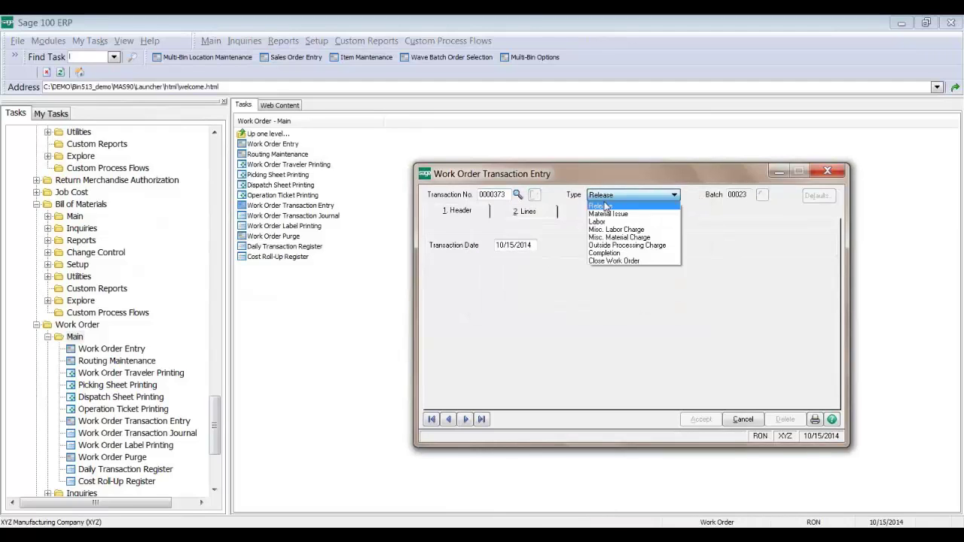
{"action": "left_click", "coordinate": [608, 254]}
{"action": "left_click", "coordinate": [536, 214]}
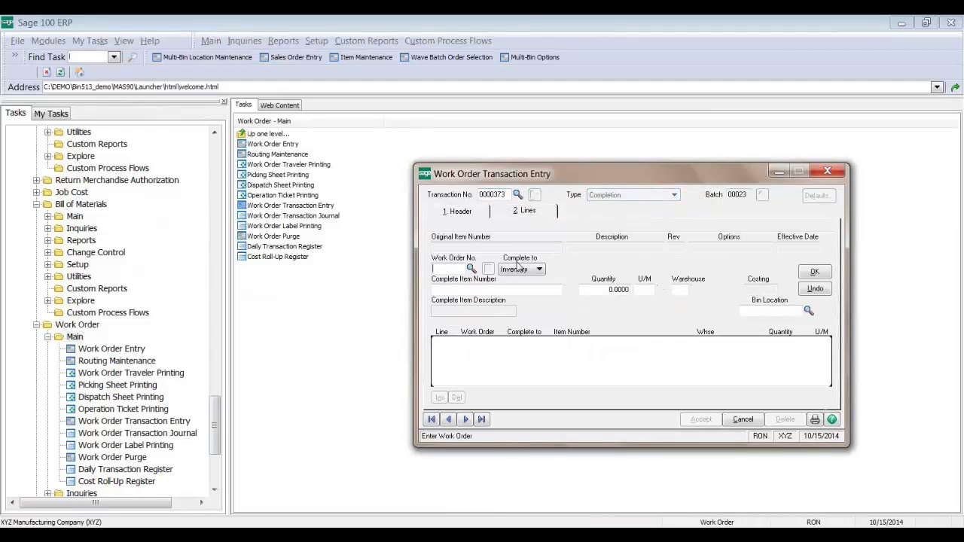
{"action": "left_click", "coordinate": [470, 269]}
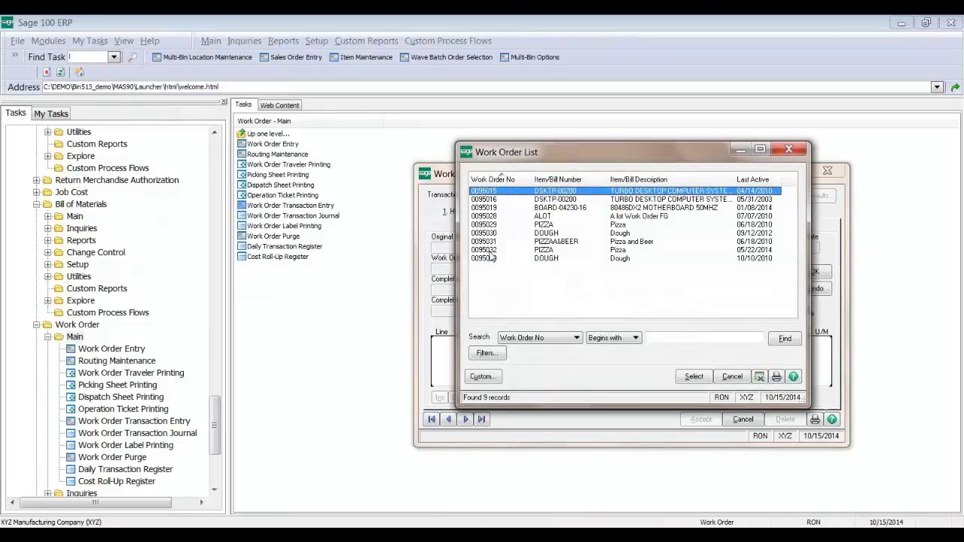
{"action": "double_click", "coordinate": [493, 243]}
- Complete a quantity of 10 PIZZA into lot PZA1216 at bin SHIPPING and accept the transaction
{"action": "type", "text": "10/16/2015"}
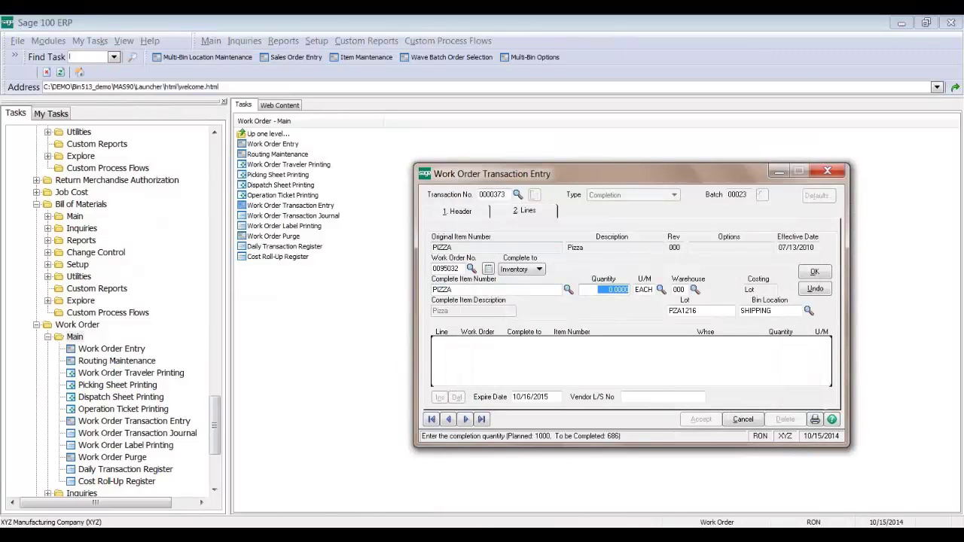
{"action": "key", "text": "Tab"}
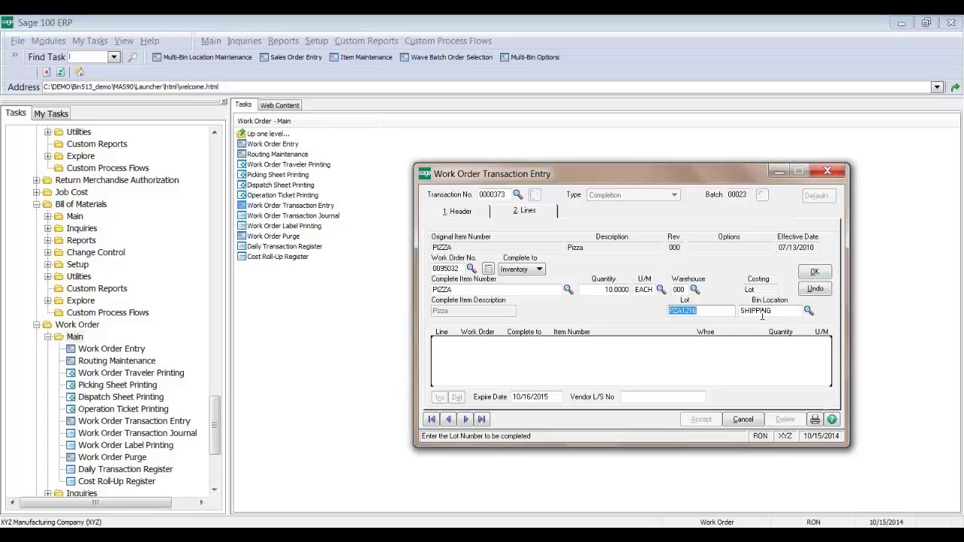
{"action": "left_click", "coordinate": [818, 277]}
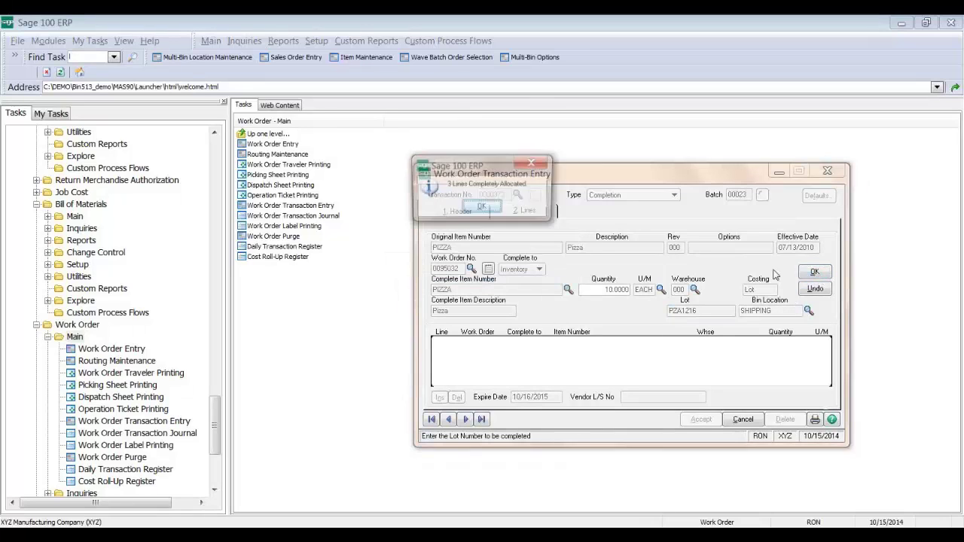
{"action": "left_click", "coordinate": [481, 208]}
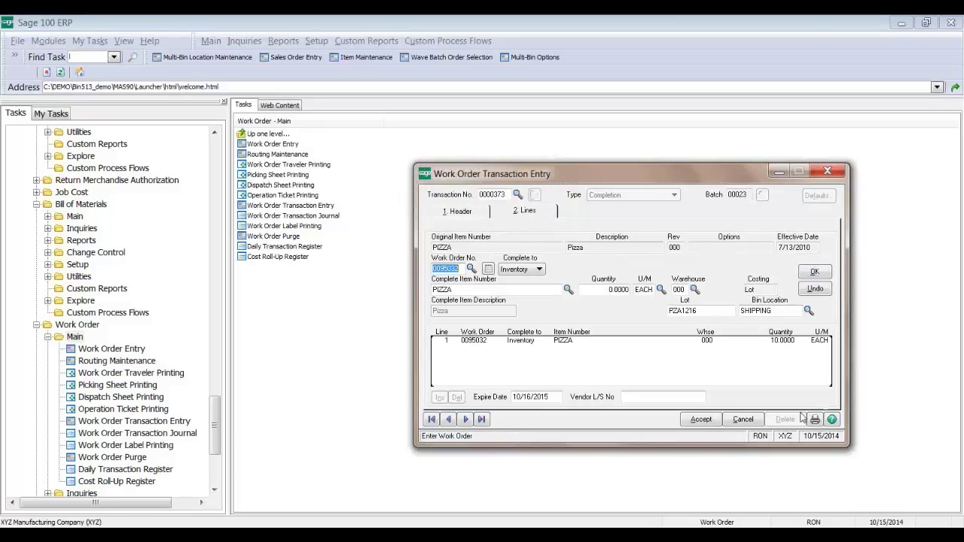
{"action": "left_click", "coordinate": [699, 418]}
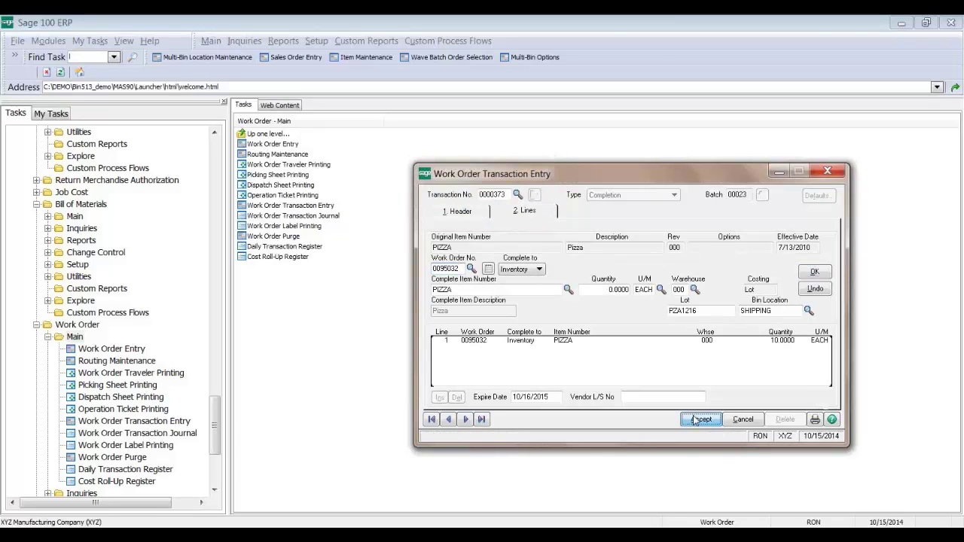
- Open the auto-generated Material Issue transaction and examine the SUGAR line's multi-bin distribution
{"action": "left_click", "coordinate": [518, 194]}
{"action": "left_click", "coordinate": [457, 193]}
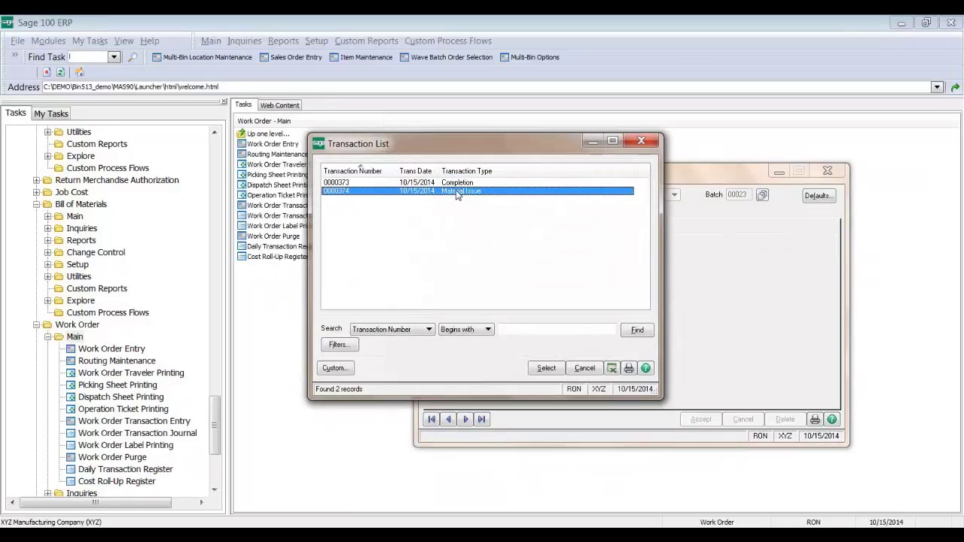
{"action": "double_click", "coordinate": [457, 193]}
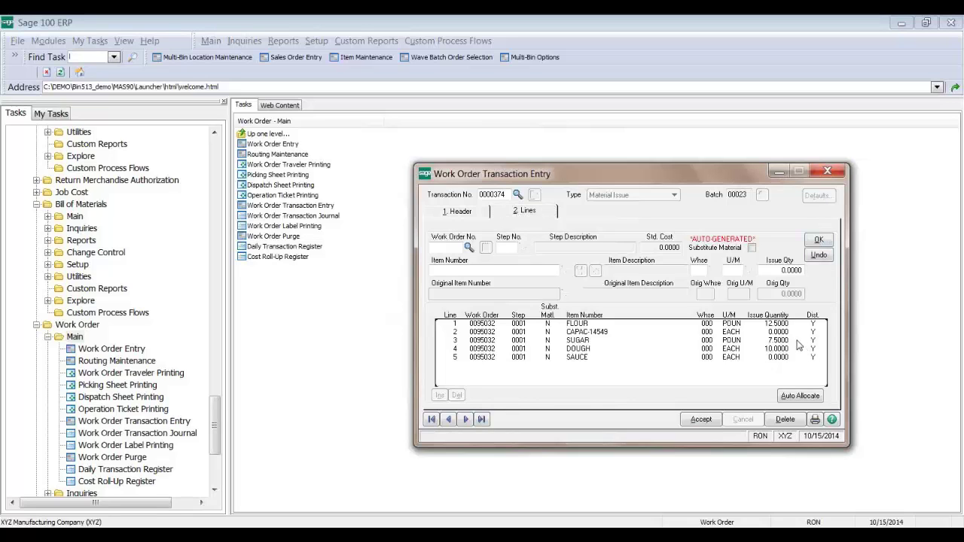
{"action": "left_click", "coordinate": [801, 340]}
{"action": "left_click", "coordinate": [828, 272]}
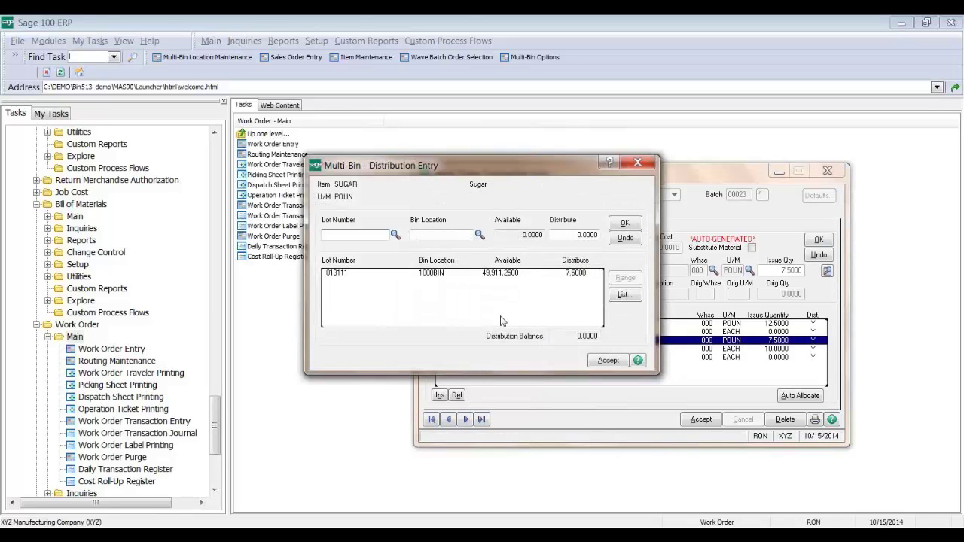
{"action": "left_click", "coordinate": [595, 363]}
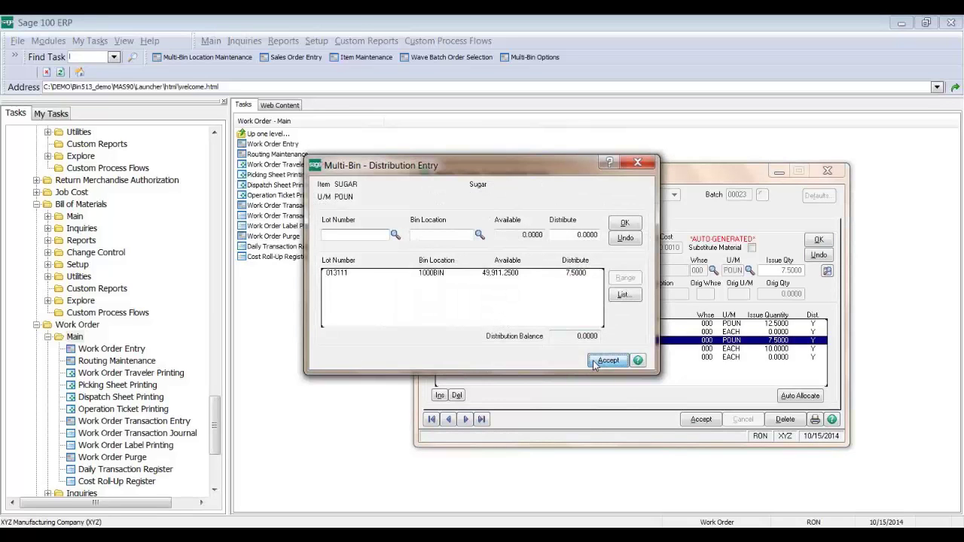
- Close Work Order Transaction Entry, open W/O Picking Sheet Printing and examine the Print Multi-bin Allocations choices
{"action": "left_click", "coordinate": [826, 175]}
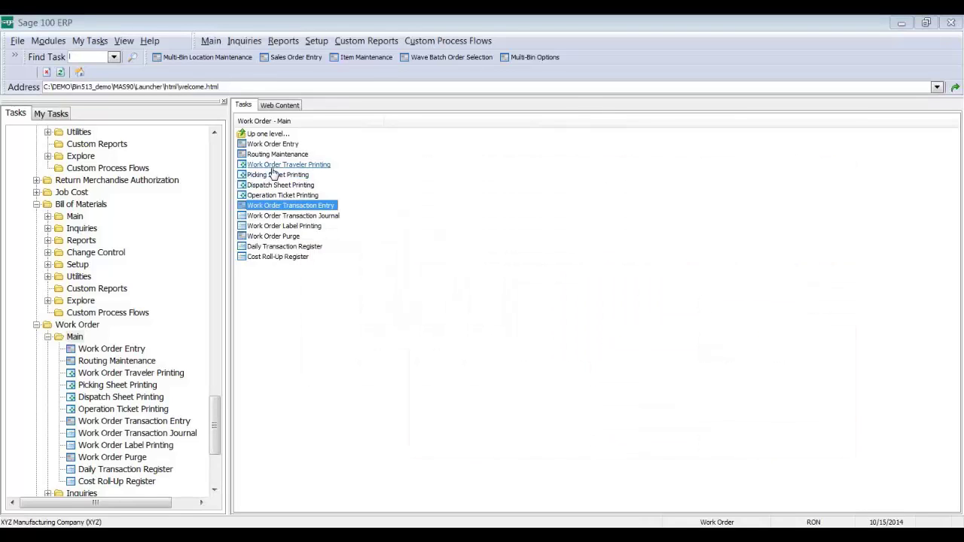
{"action": "left_click", "coordinate": [280, 175]}
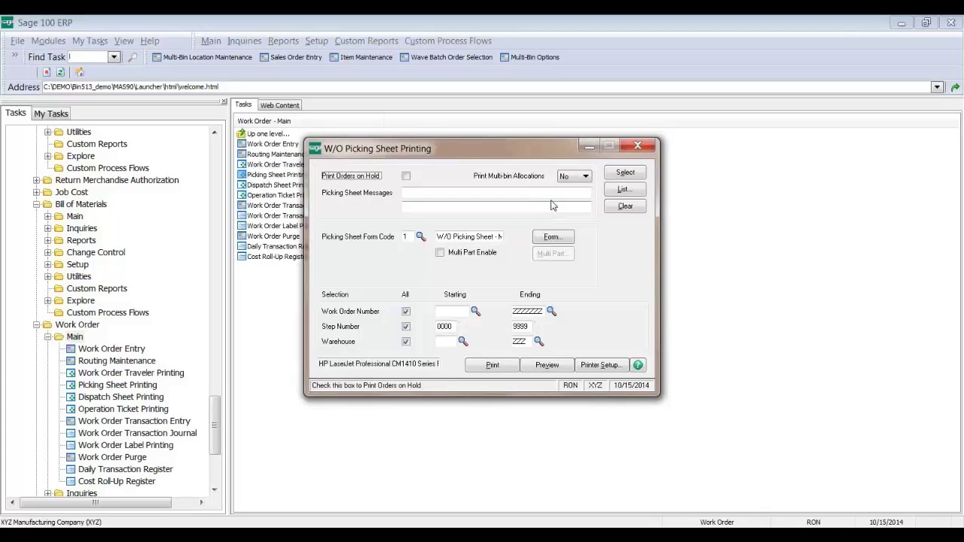
{"action": "left_click", "coordinate": [575, 176]}
{"action": "left_click", "coordinate": [576, 176]}
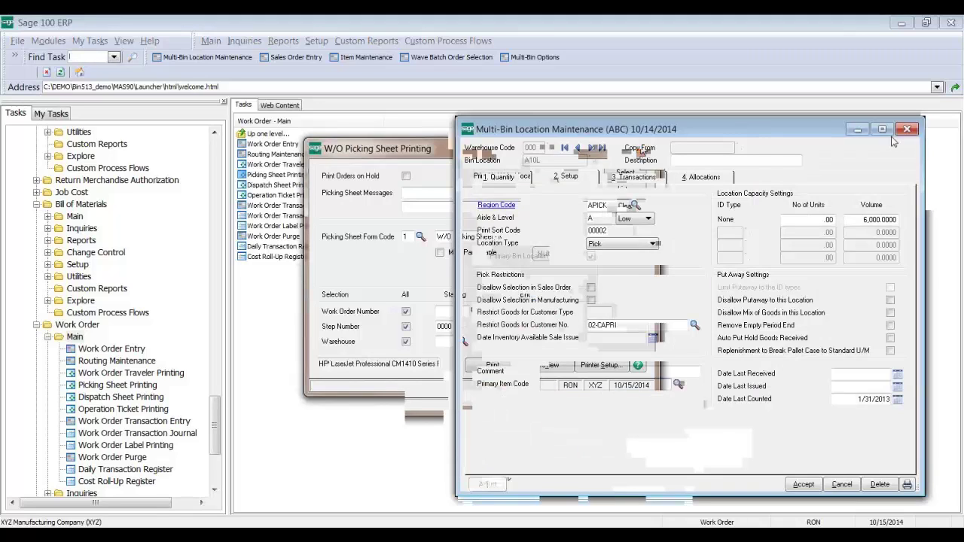
- Switch to the ABC company's Multi-Bin Location Maintenance and accept the record for bin location A10L in warehouse 000
{"action": "double_click", "coordinate": [86, 516]}
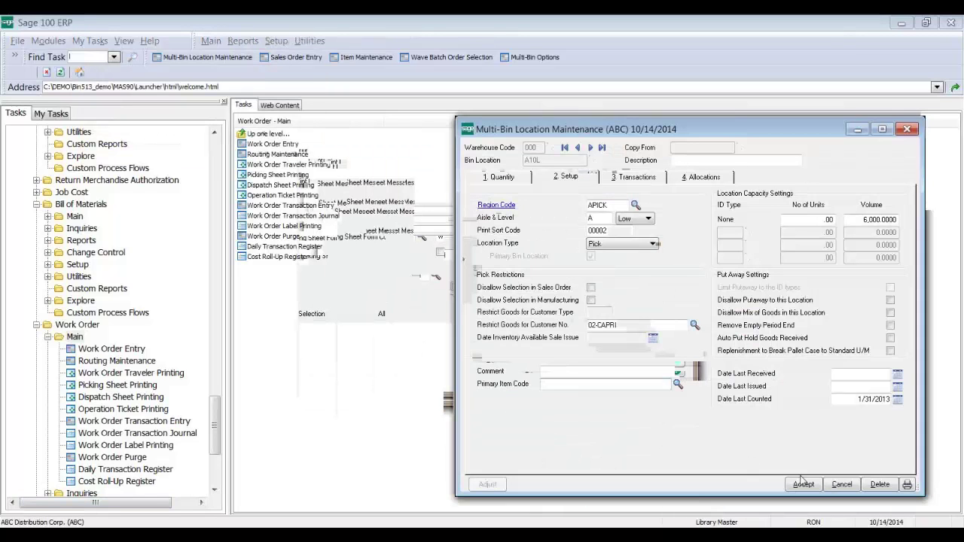
{"action": "left_click", "coordinate": [801, 483]}
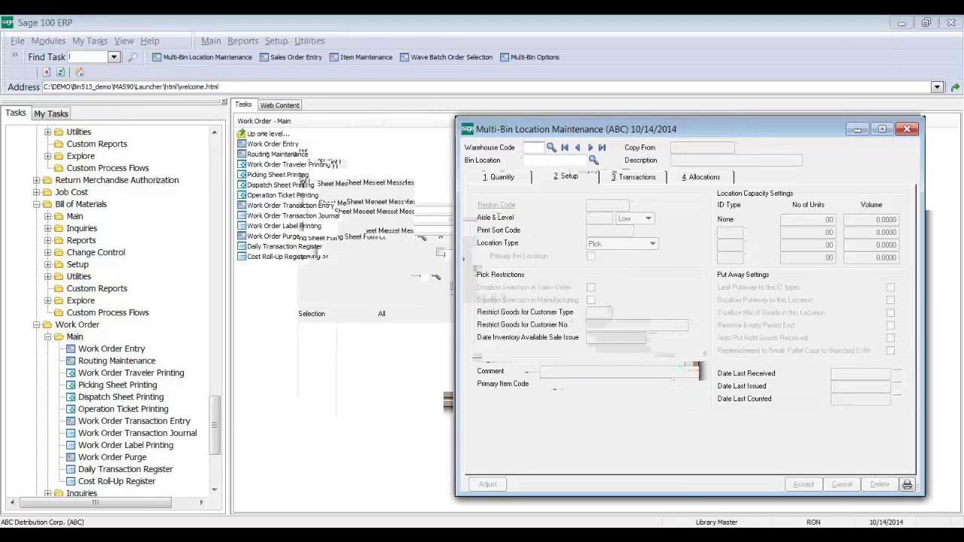
- Switch to Multi-Bin_Manual_510.pdf in Adobe Reader and go to the Visual Integrator Imports section of Appendix I
{"action": "mouse_move", "coordinate": [495, 536]}
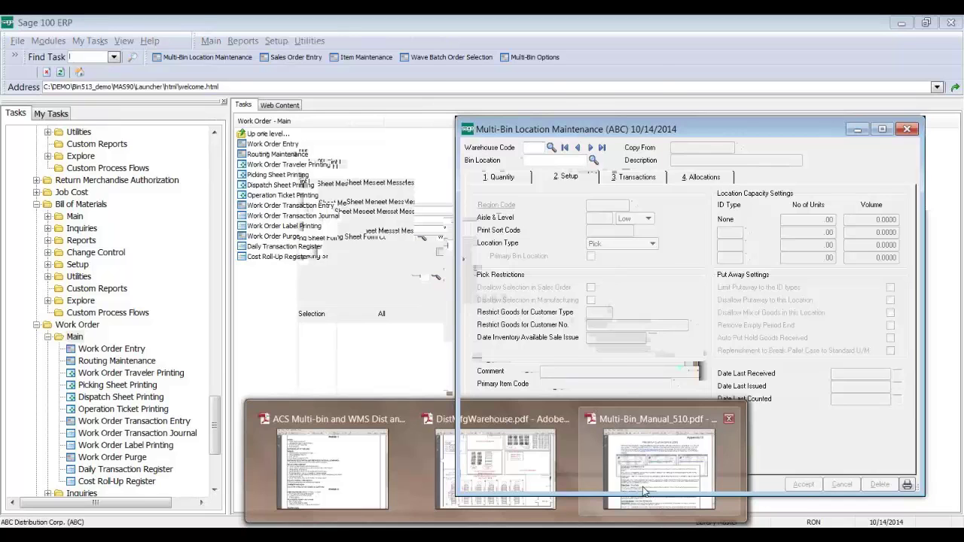
{"action": "left_click", "coordinate": [644, 491]}
{"action": "scroll", "coordinate": [727, 137], "scroll_direction": "up", "scroll_amount": 10}
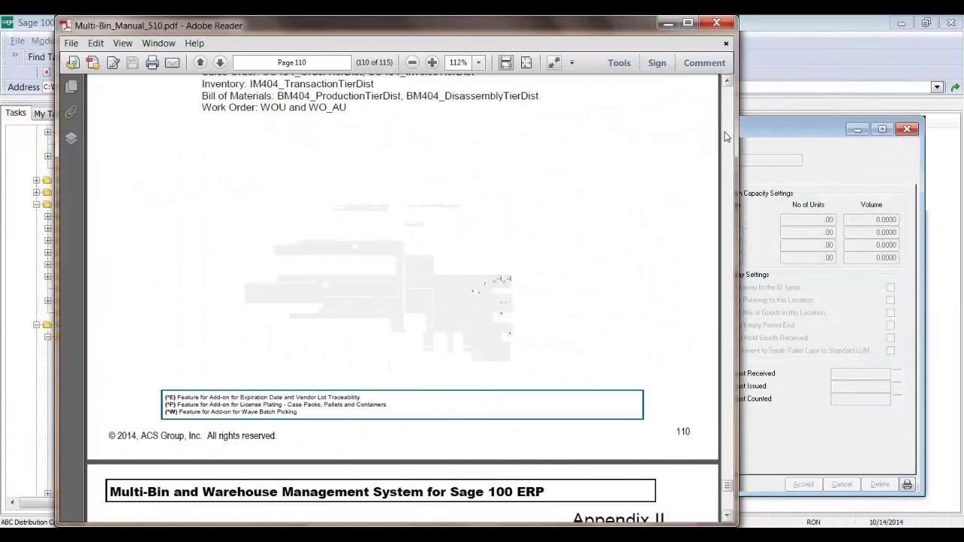
{"action": "scroll", "coordinate": [727, 136], "scroll_direction": "up", "scroll_amount": 10}
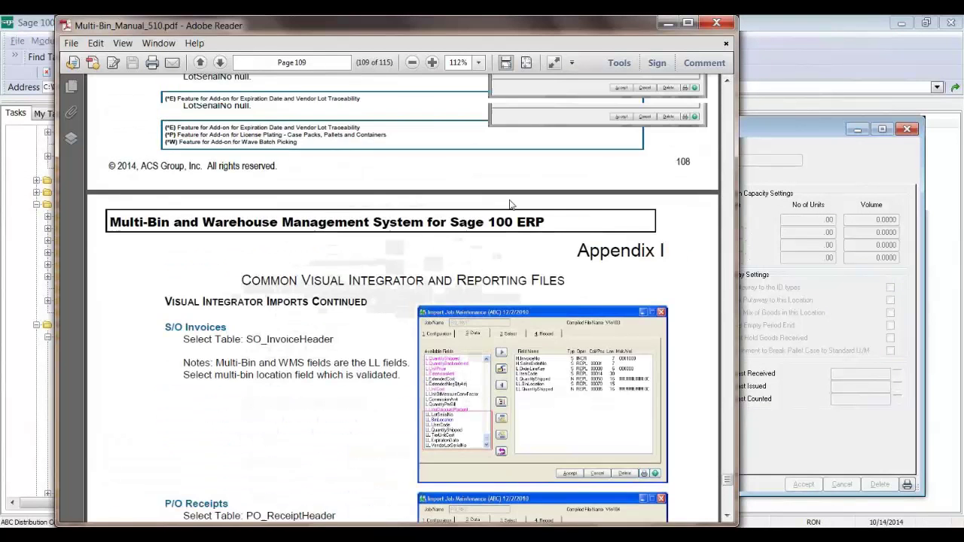
{"action": "scroll", "coordinate": [509, 199], "scroll_direction": "up", "scroll_amount": 10}
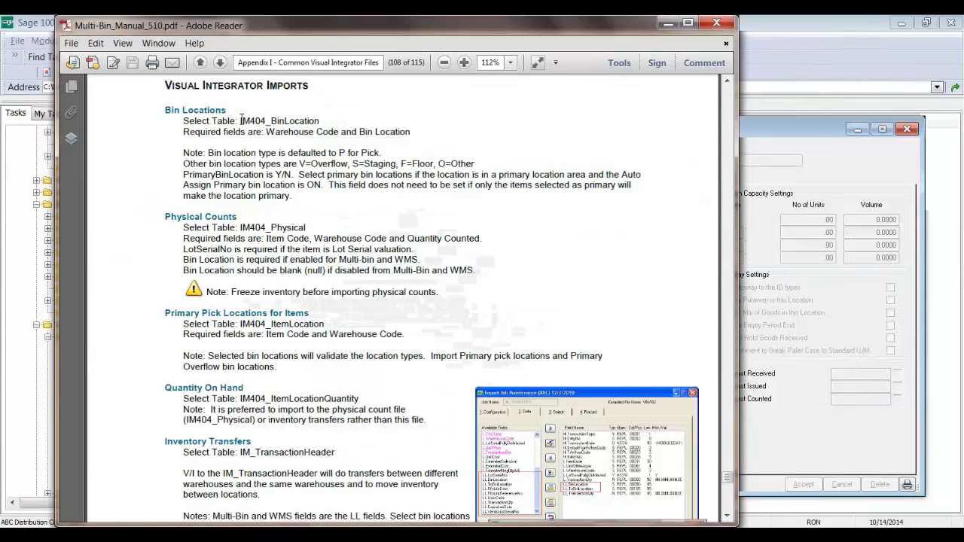
- Read the Bin Locations and Physical Counts import notes, highlighting the IM404_BinLocation table, default location type and bin location requirement
{"action": "left_click_drag", "start_coordinate": [240, 120], "coordinate": [315, 107]}
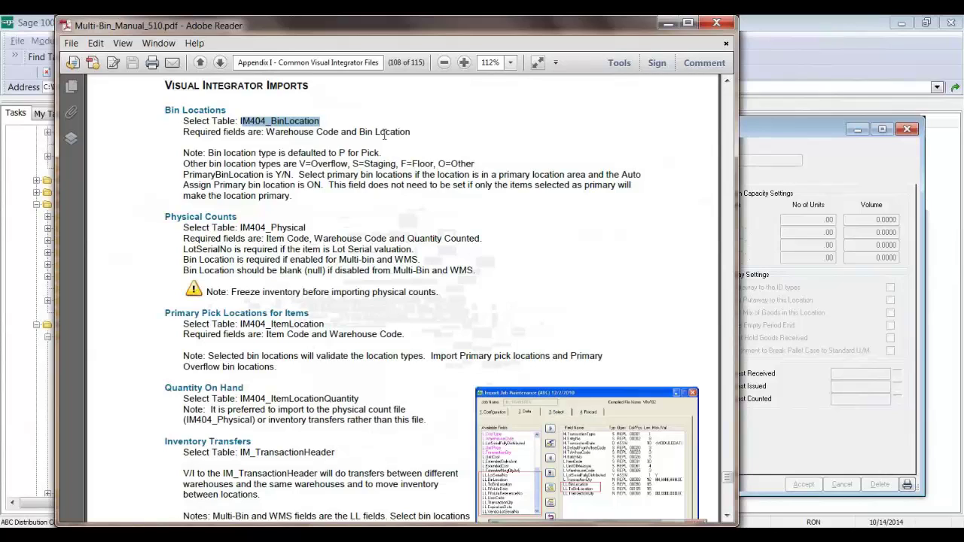
{"action": "left_click_drag", "start_coordinate": [329, 152], "coordinate": [375, 153]}
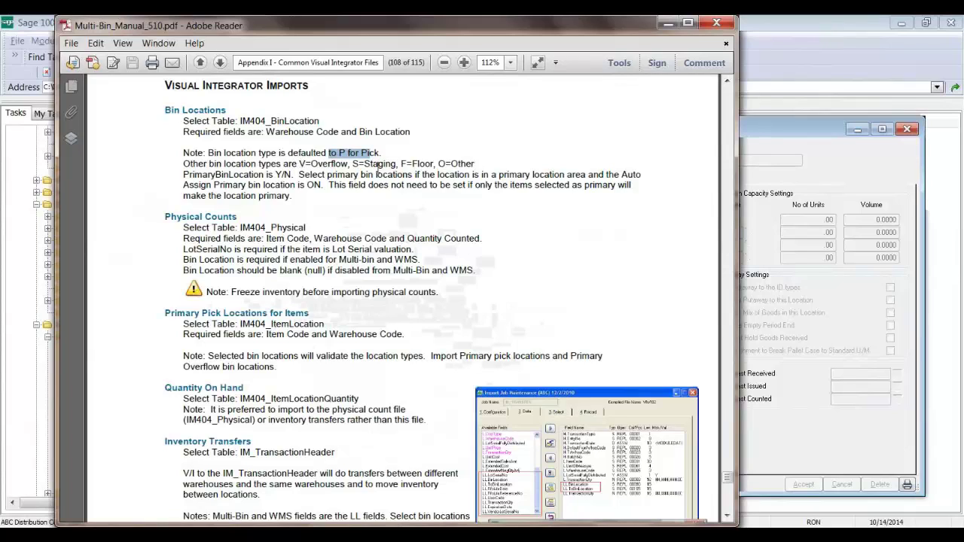
{"action": "left_click", "coordinate": [361, 167]}
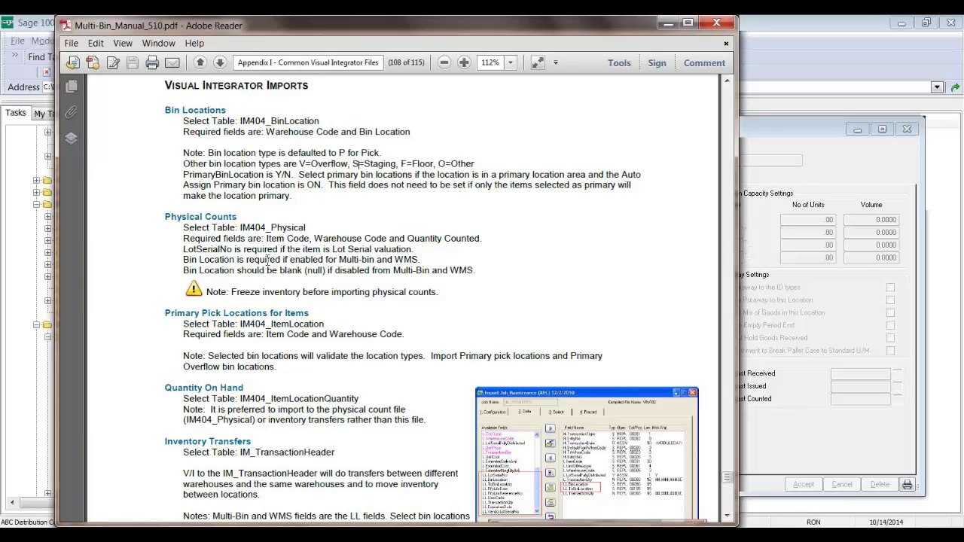
{"action": "left_click_drag", "start_coordinate": [246, 260], "coordinate": [422, 259]}
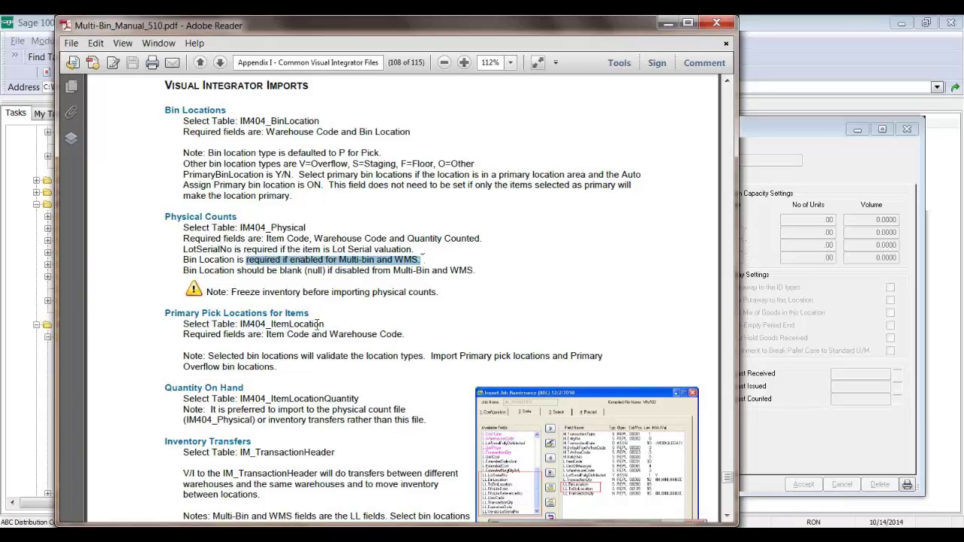
- Review the Primary Pick Locations for Items and Quantity On Hand import notes, highlighting the Quantity On Hand section
{"action": "left_click", "coordinate": [344, 328]}
{"action": "scroll", "coordinate": [344, 328], "scroll_direction": "down", "scroll_amount": 2}
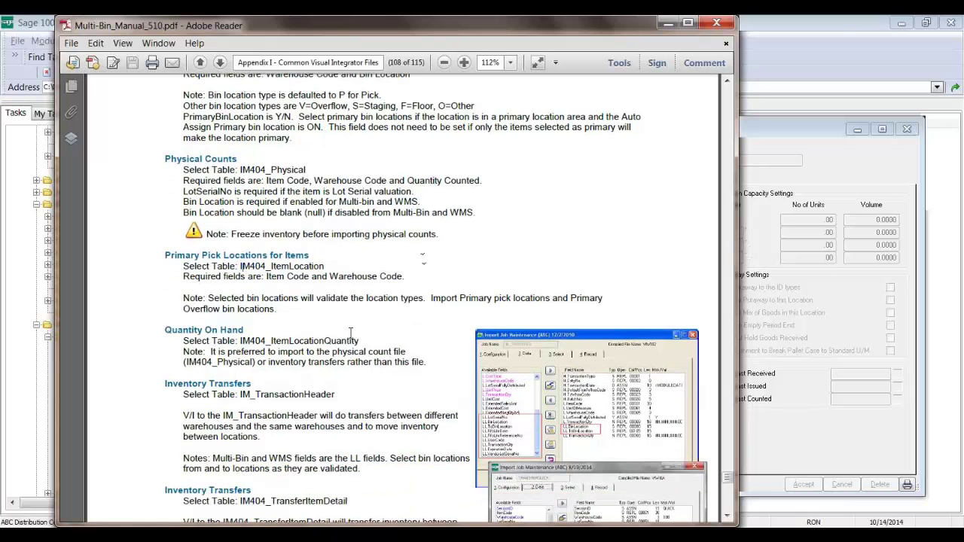
{"action": "scroll", "coordinate": [350, 332], "scroll_direction": "down", "scroll_amount": 1}
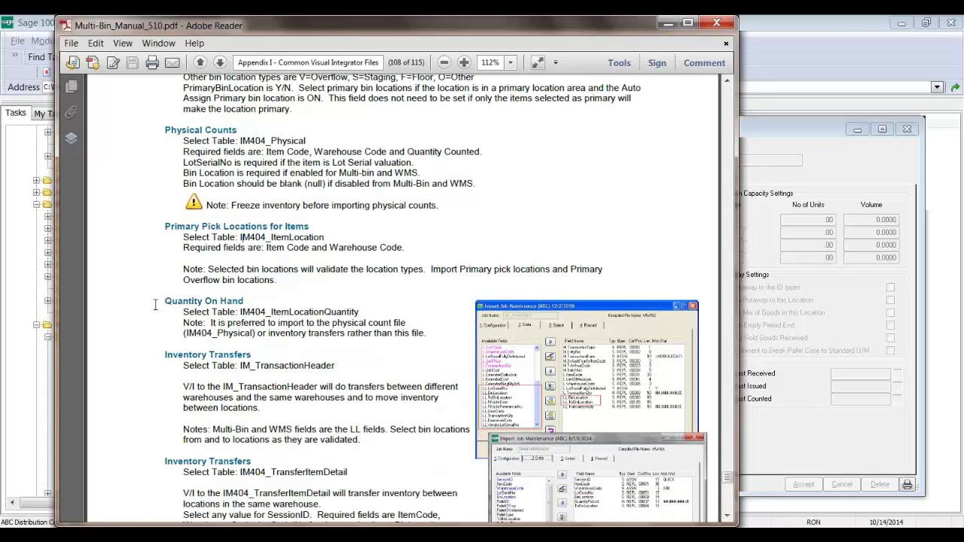
{"action": "left_click_drag", "start_coordinate": [162, 302], "coordinate": [423, 354]}
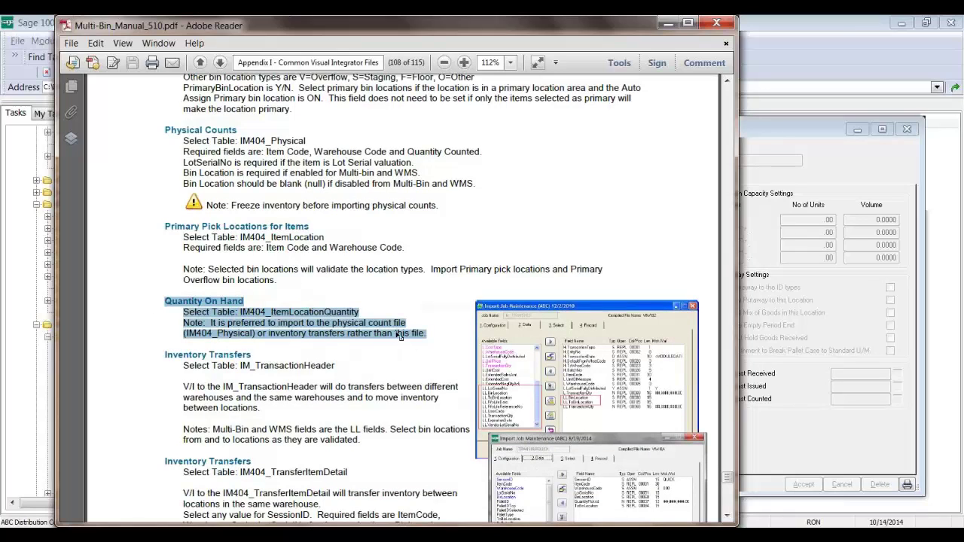
{"action": "left_click", "coordinate": [392, 310]}
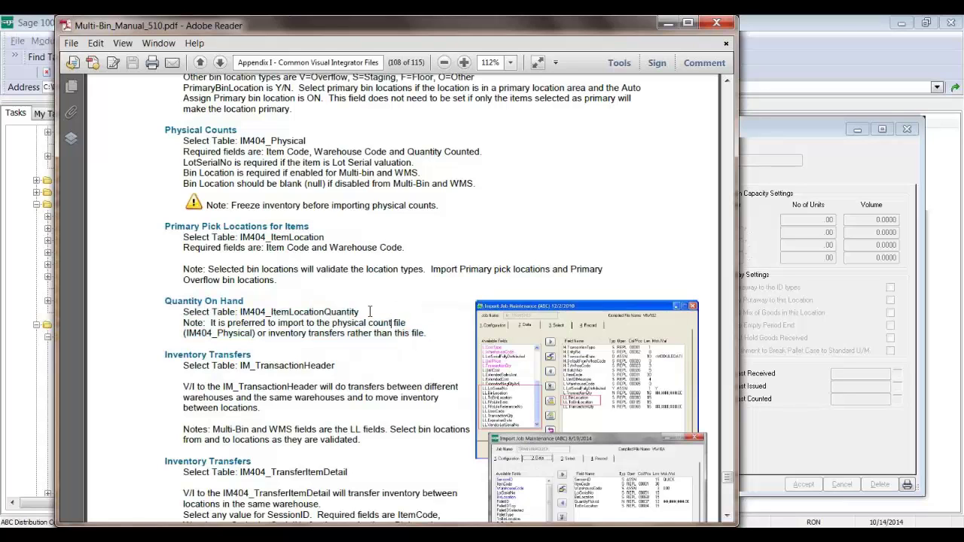
- Read both Inventory Transfers import sections, highlighting the IM_TransactionHeader and IM404_TransferItemDetail table names
{"action": "scroll", "coordinate": [370, 311], "scroll_direction": "down", "scroll_amount": 2}
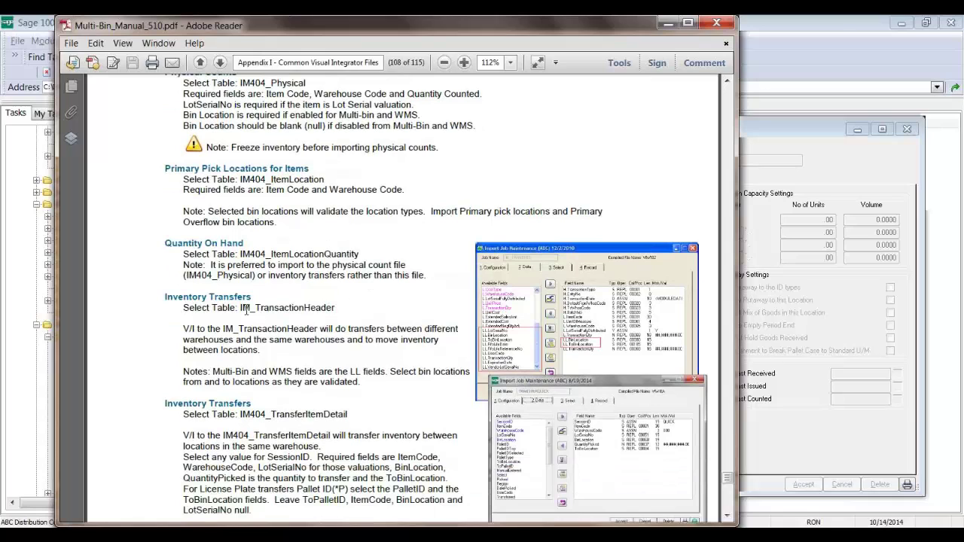
{"action": "left_click_drag", "start_coordinate": [249, 309], "coordinate": [322, 306]}
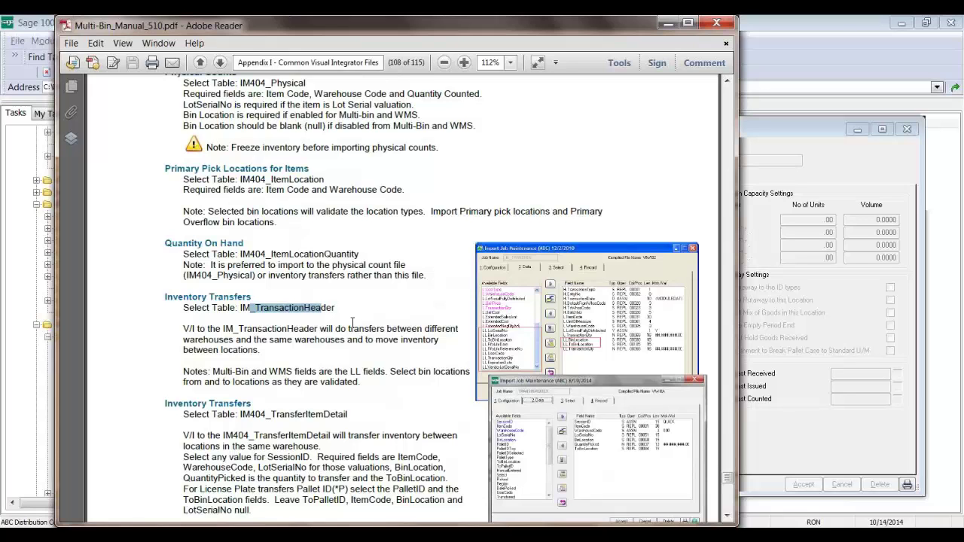
{"action": "scroll", "coordinate": [352, 322], "scroll_direction": "down", "scroll_amount": 3}
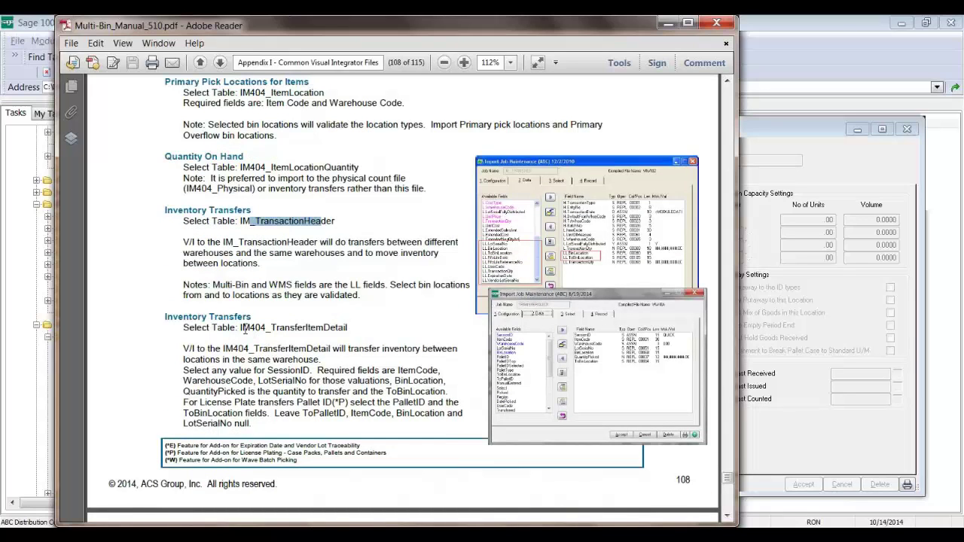
{"action": "left_click_drag", "start_coordinate": [241, 327], "coordinate": [350, 327]}
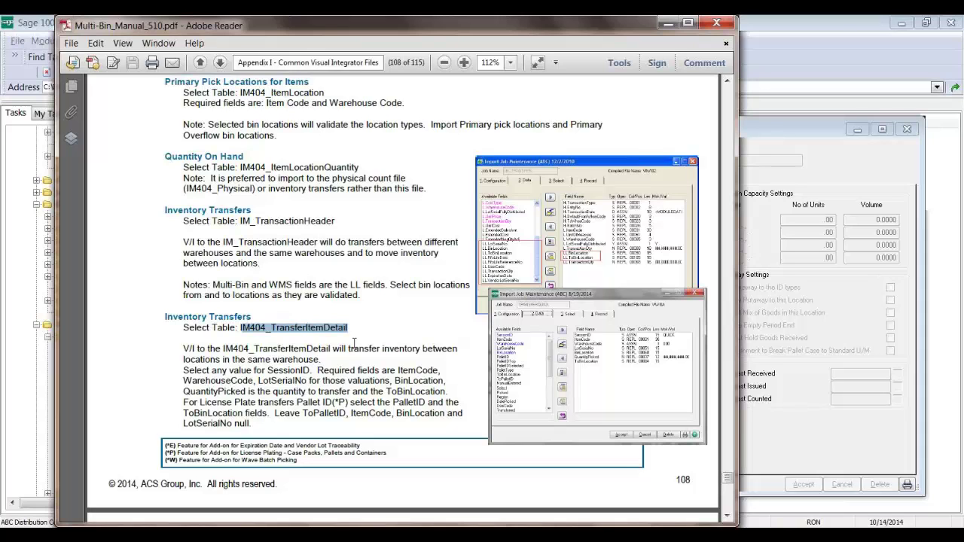
{"action": "scroll", "coordinate": [355, 341], "scroll_direction": "down", "scroll_amount": 1}
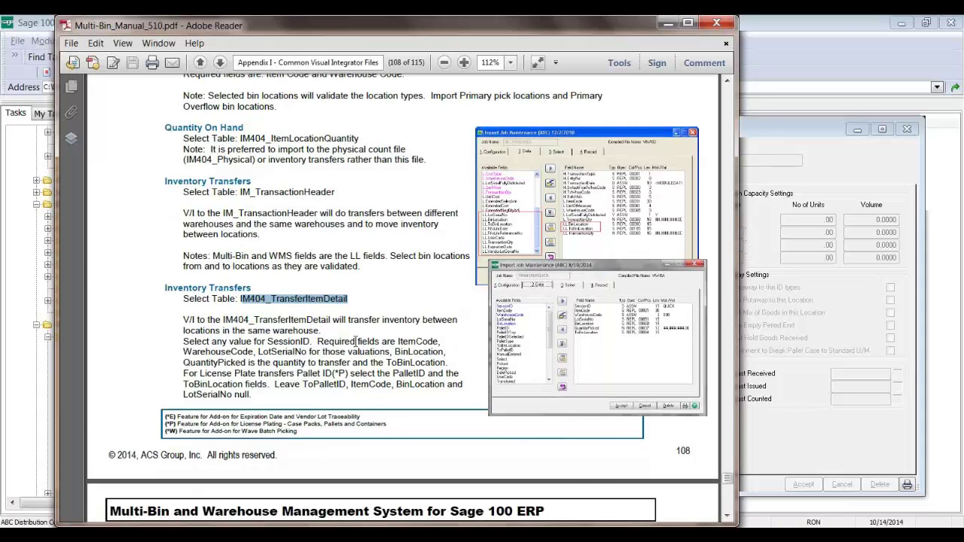
- Review the S/O Invoices and P/O Receipts import instructions on page 109 of the manual
{"action": "scroll", "coordinate": [356, 342], "scroll_direction": "down", "scroll_amount": 5}
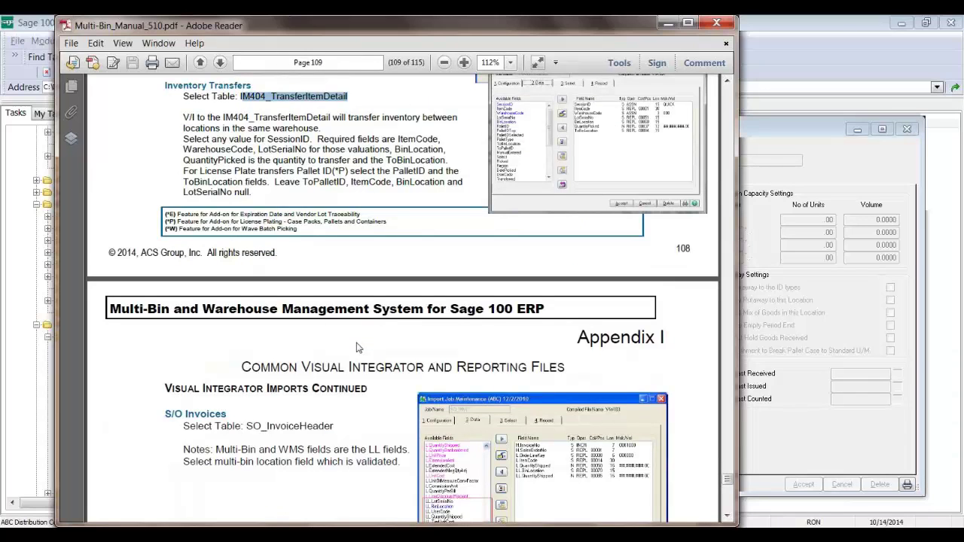
{"action": "scroll", "coordinate": [358, 347], "scroll_direction": "down", "scroll_amount": 5}
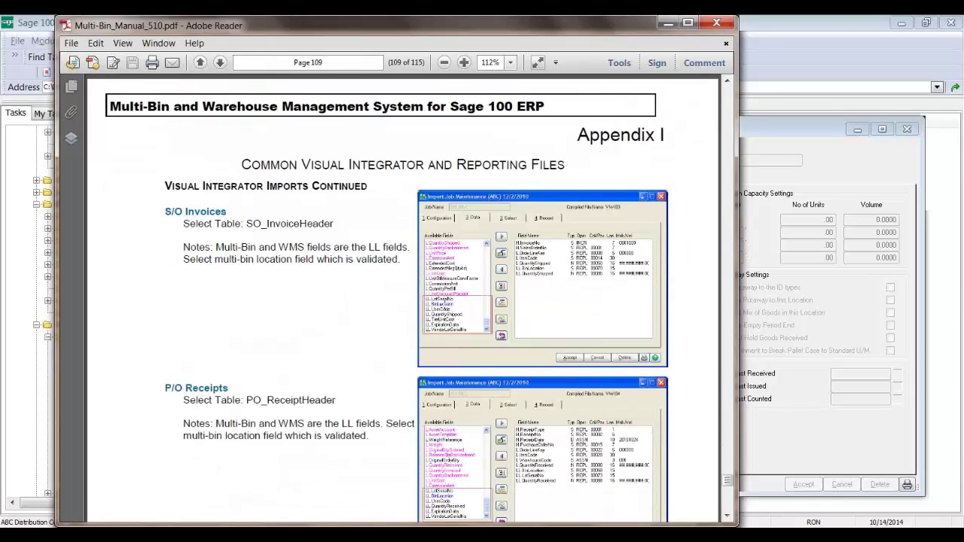
{"action": "scroll", "coordinate": [403, 298], "scroll_direction": "down", "scroll_amount": 4}
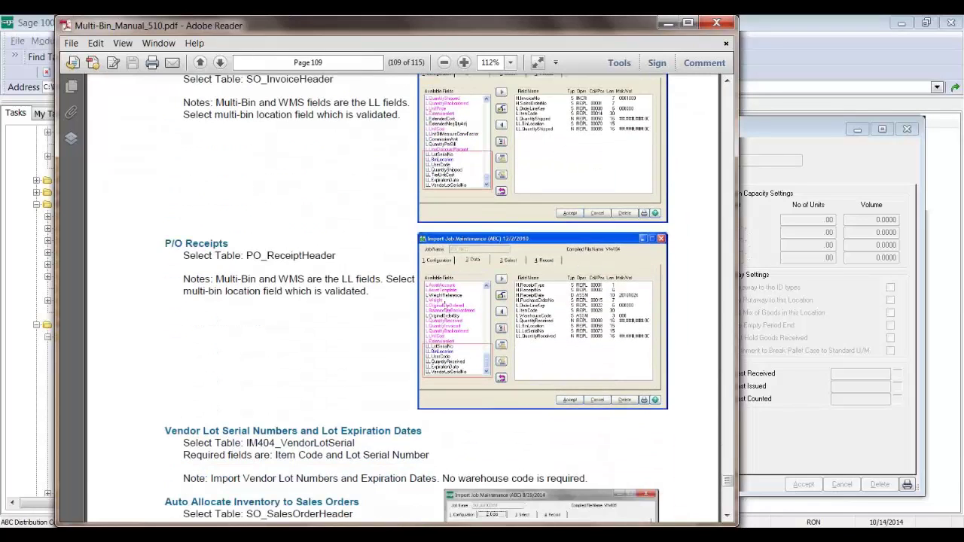
{"action": "scroll", "coordinate": [443, 302], "scroll_direction": "down", "scroll_amount": 1}
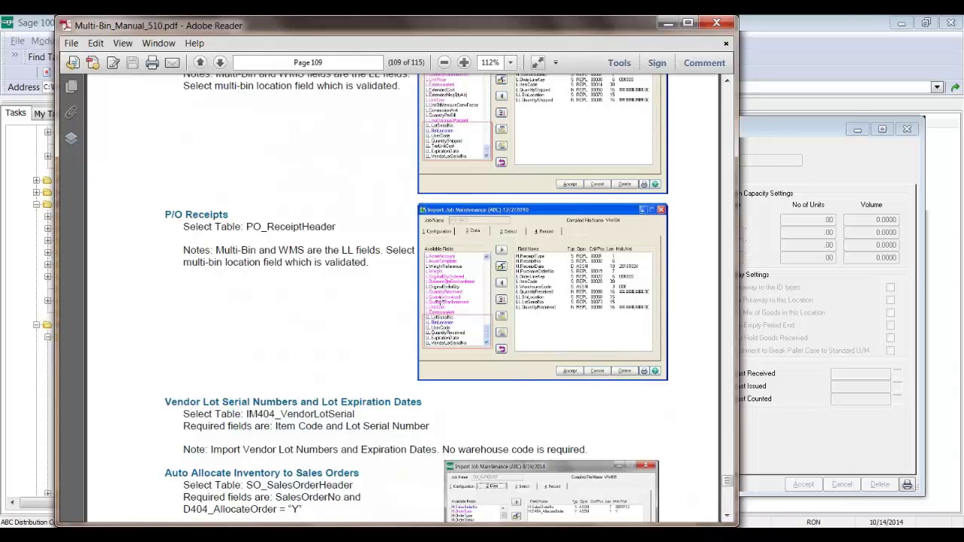
{"action": "scroll", "coordinate": [440, 301], "scroll_direction": "down", "scroll_amount": 3}
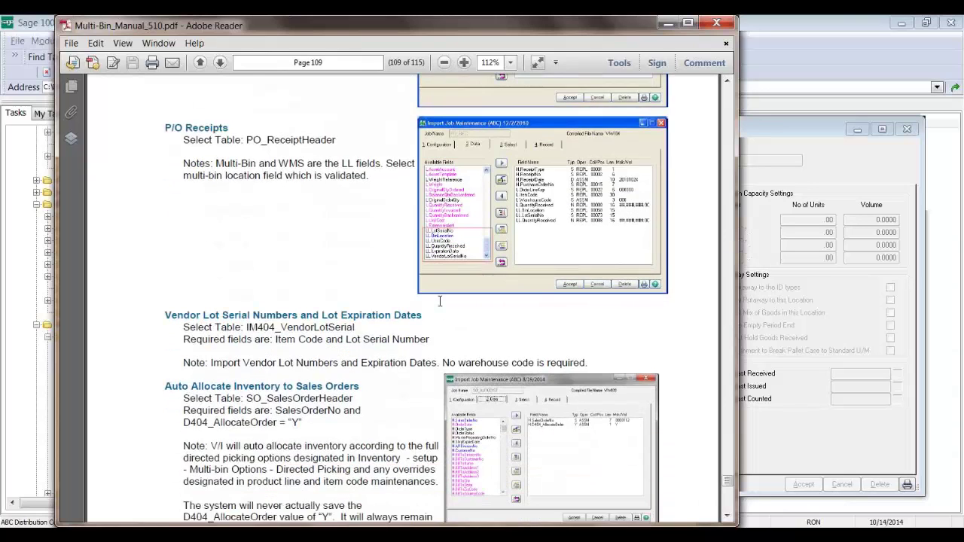
- Examine the Auto Allocate Inventory to Sales Orders import and highlight its required field setting D404_AllocateOrder = "Y"
{"action": "scroll", "coordinate": [440, 301], "scroll_direction": "down", "scroll_amount": 2}
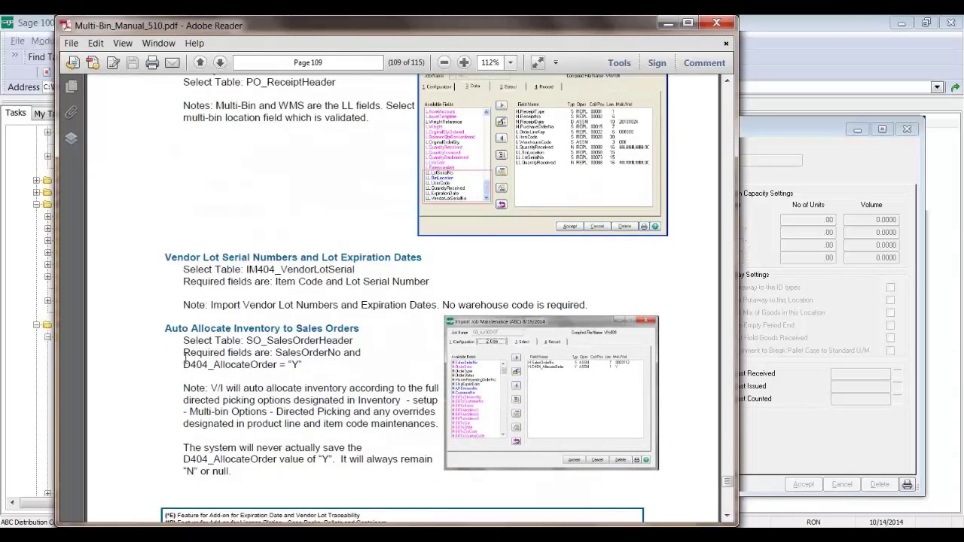
{"action": "left_click_drag", "start_coordinate": [184, 354], "coordinate": [295, 366]}
{"action": "left_click", "coordinate": [299, 364]}
{"action": "scroll", "coordinate": [299, 365], "scroll_direction": "down", "scroll_amount": 12}
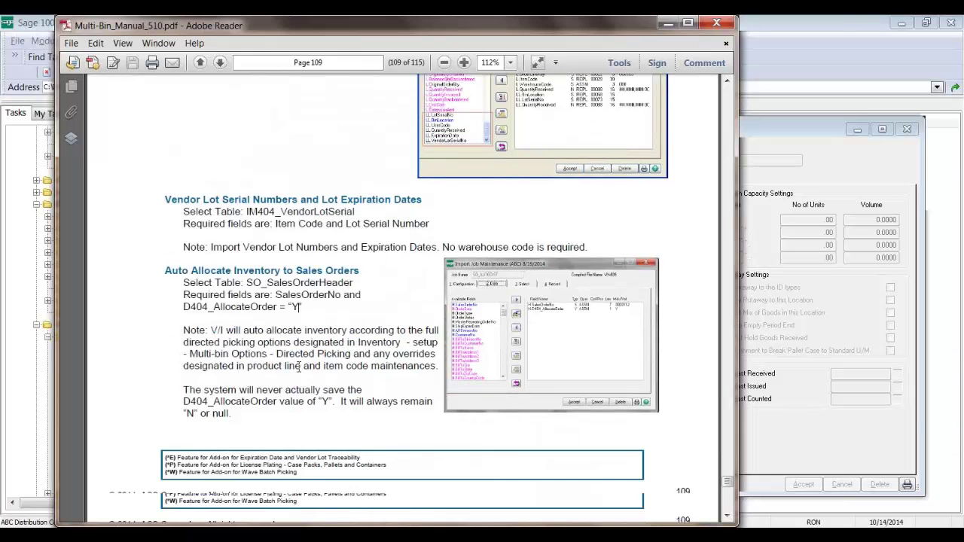
{"action": "scroll", "coordinate": [304, 360], "scroll_direction": "up", "scroll_amount": 4}
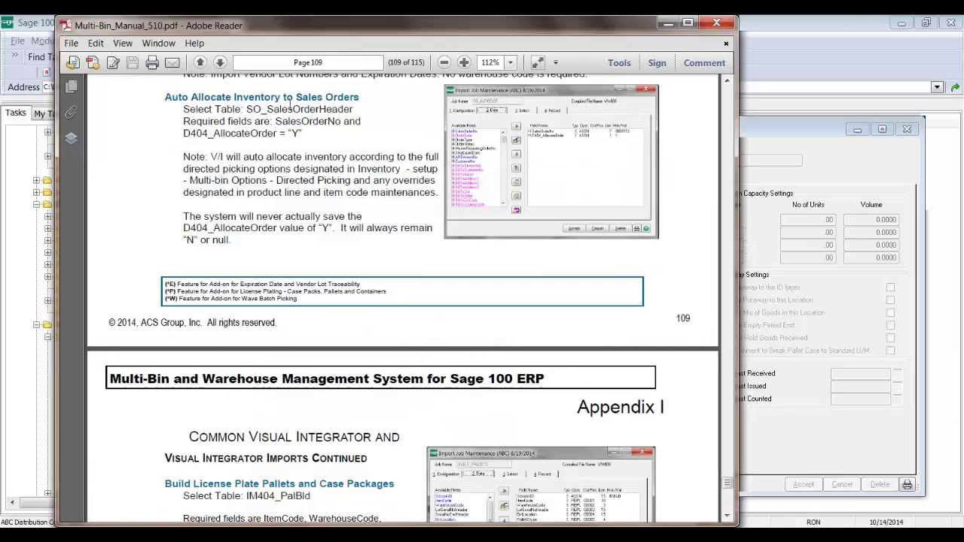
{"action": "left_click_drag", "start_coordinate": [202, 133], "coordinate": [301, 134]}
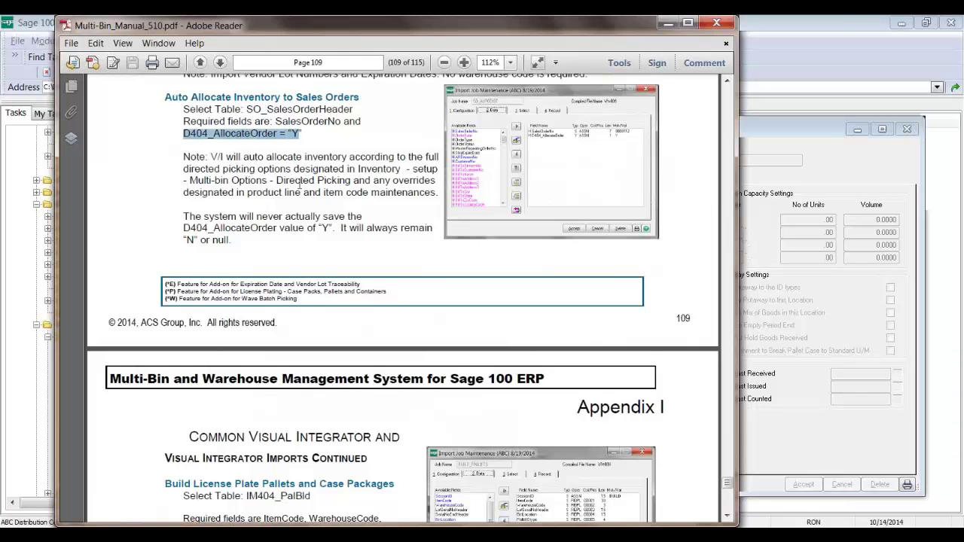
- Read the remaining auto-allocation notes and the Build License Plate Pallets and Case Packages import on page 110
{"action": "scroll", "coordinate": [299, 184], "scroll_direction": "down", "scroll_amount": 2}
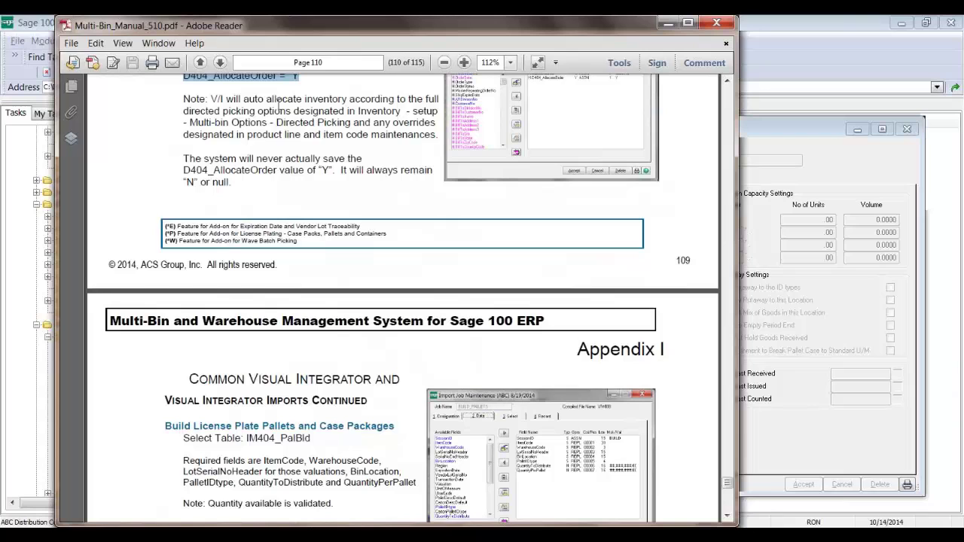
{"action": "scroll", "coordinate": [278, 103], "scroll_direction": "down", "scroll_amount": 1}
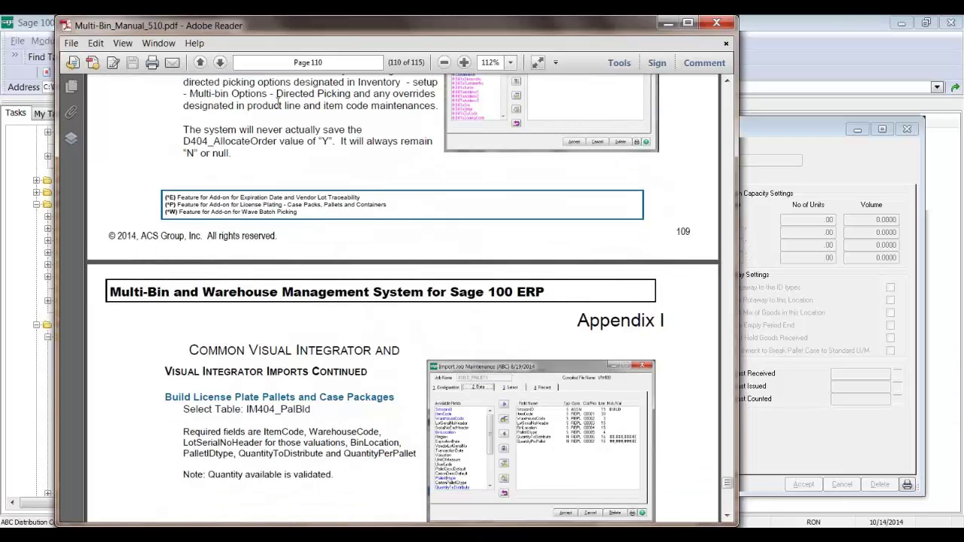
{"action": "scroll", "coordinate": [278, 107], "scroll_direction": "down", "scroll_amount": 1}
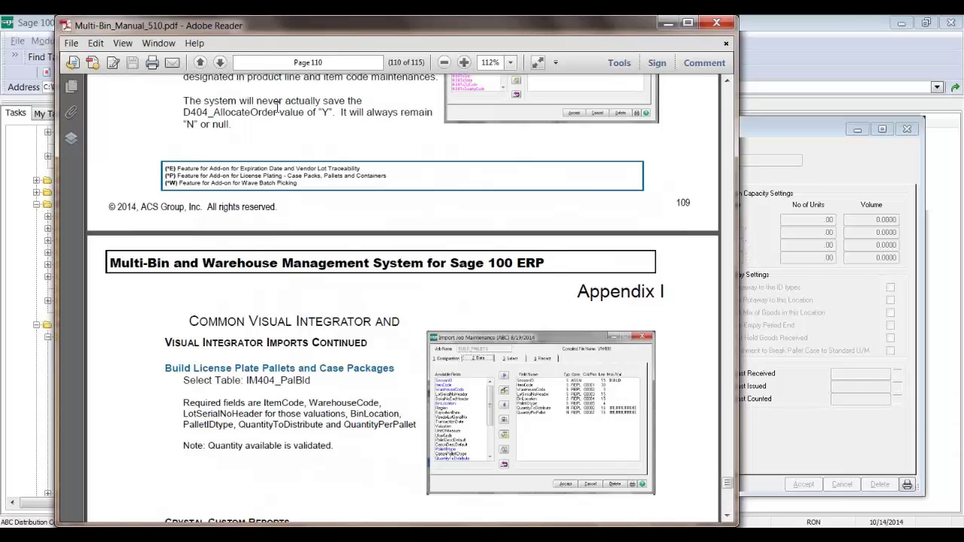
{"action": "scroll", "coordinate": [277, 108], "scroll_direction": "down", "scroll_amount": 1}
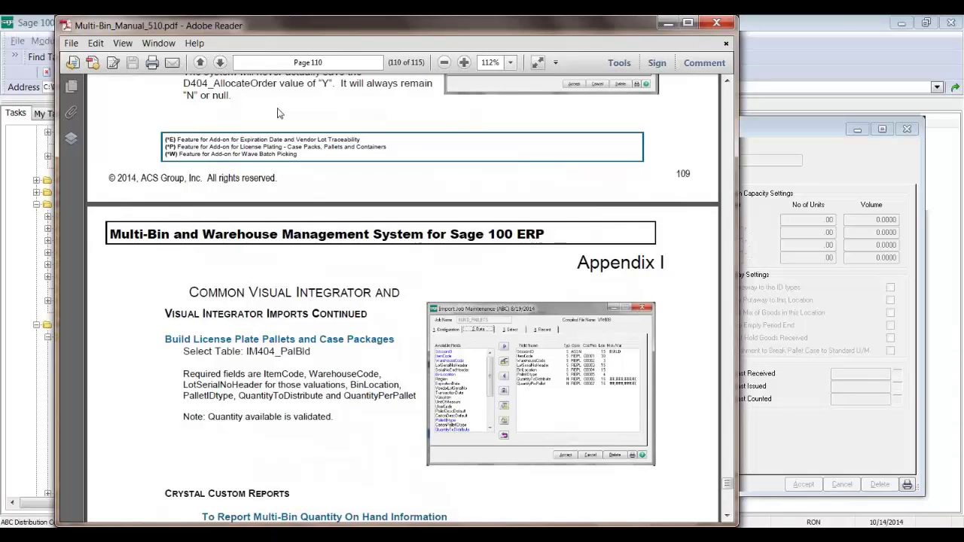
- Read the Crystal Custom Reports table references on page 110 of the manual, and minimize the manual
{"action": "scroll", "coordinate": [278, 113], "scroll_direction": "down", "scroll_amount": 6}
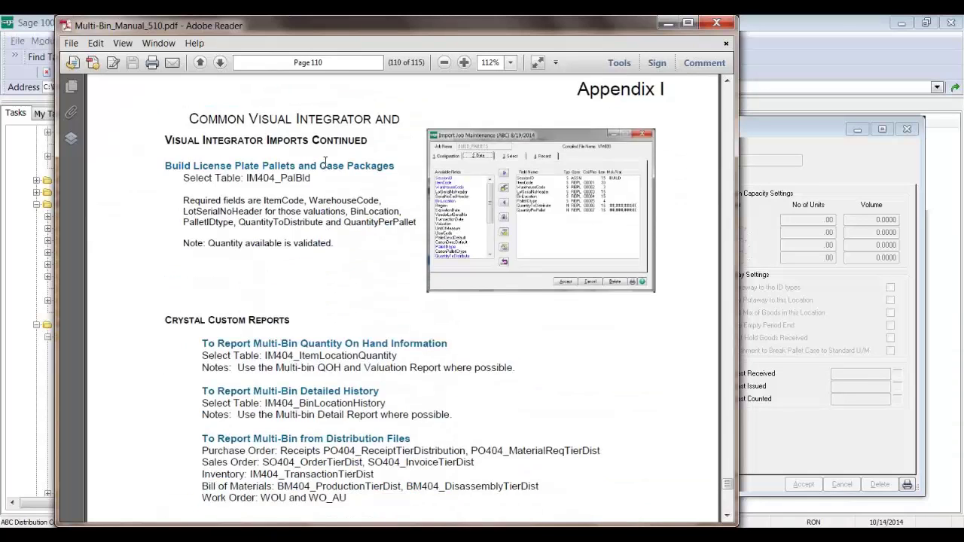
{"action": "scroll", "coordinate": [262, 186], "scroll_direction": "down", "scroll_amount": 1}
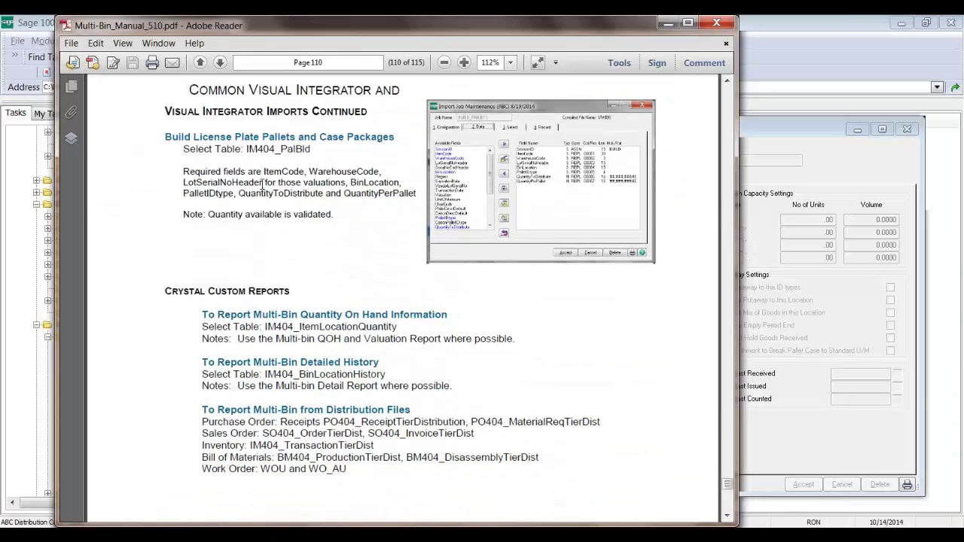
{"action": "scroll", "coordinate": [263, 184], "scroll_direction": "down", "scroll_amount": 4}
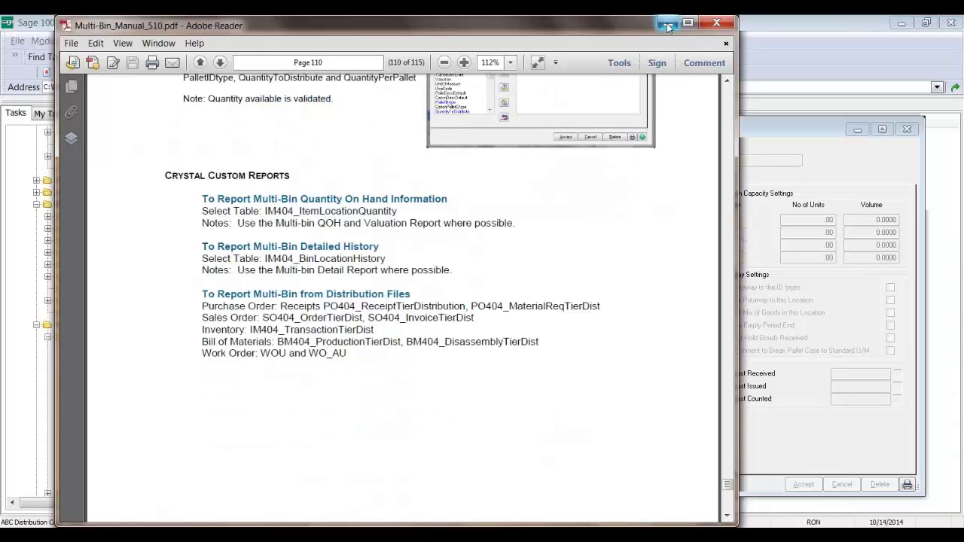
{"action": "scroll", "coordinate": [525, 225], "scroll_direction": "up", "scroll_amount": 4}
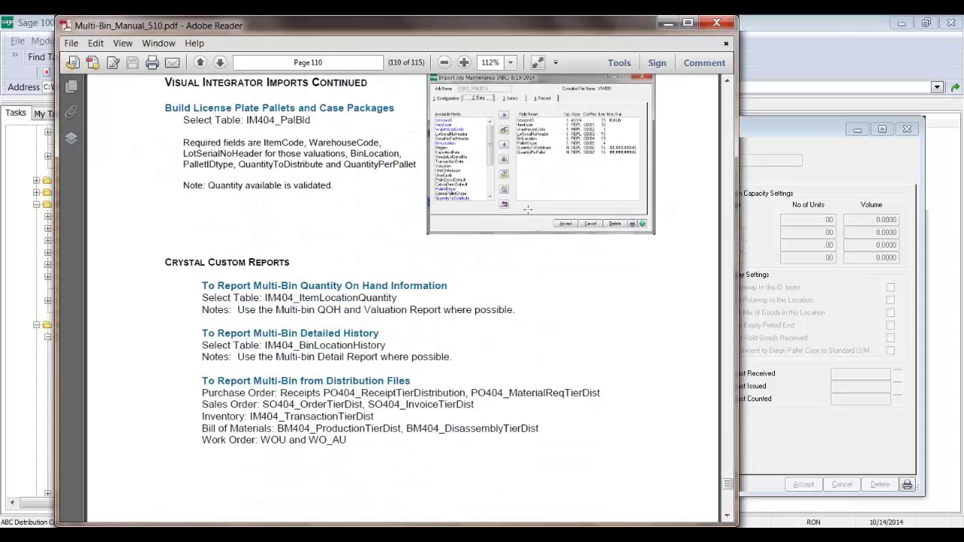
{"action": "scroll", "coordinate": [403, 301], "scroll_direction": "up", "scroll_amount": 2}
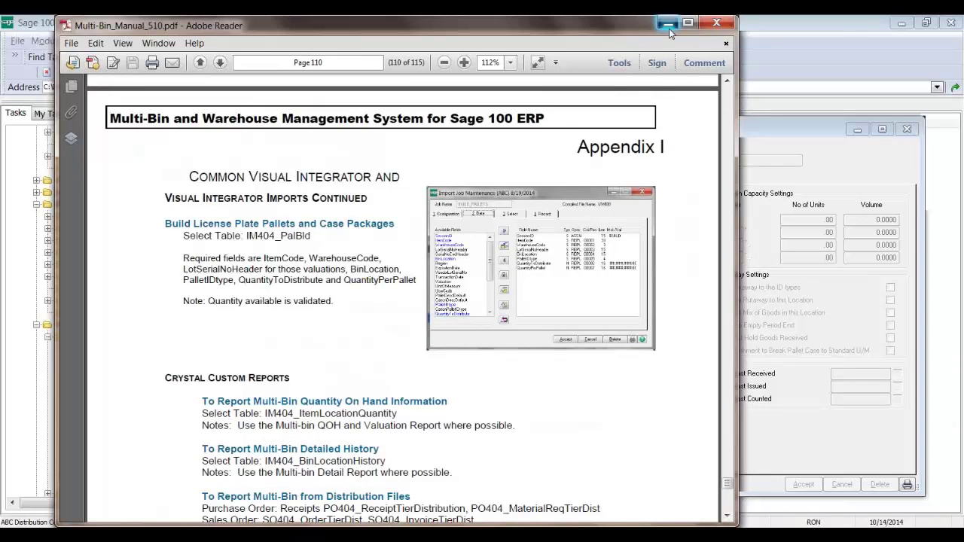
{"action": "left_click", "coordinate": [669, 29]}
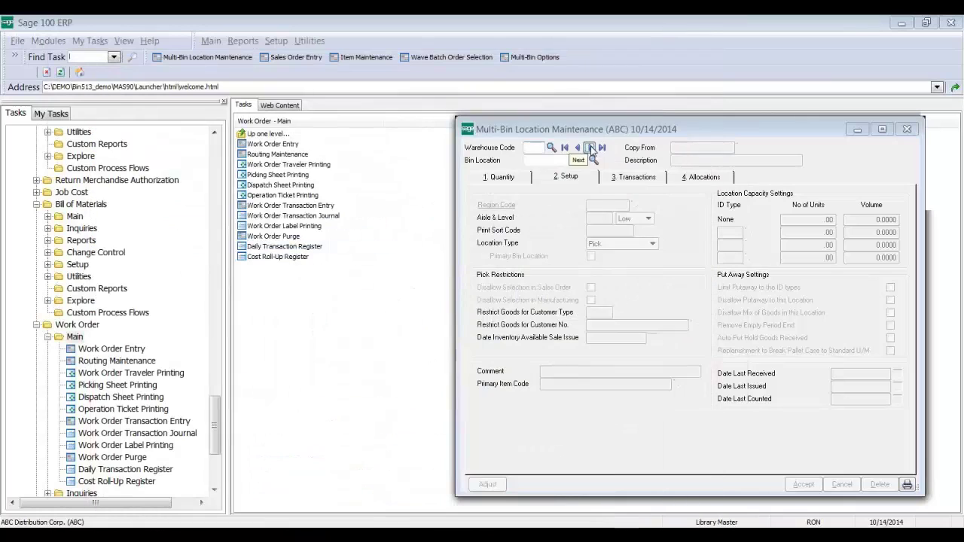
- Step to the first available bin location, accept it, and try a new bin location ASDFASDF in warehouse 000 before discarding it
{"action": "left_click", "coordinate": [591, 148]}
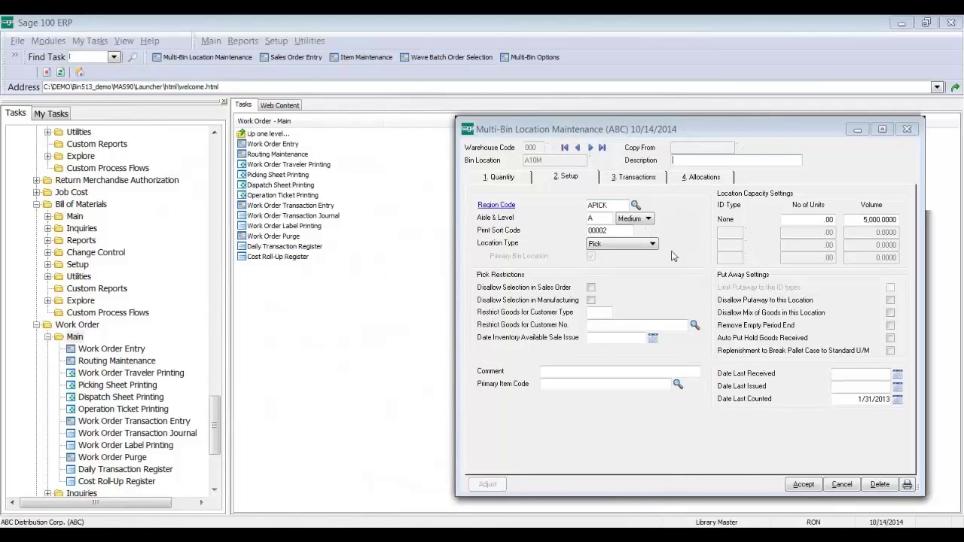
{"action": "left_click", "coordinate": [803, 485]}
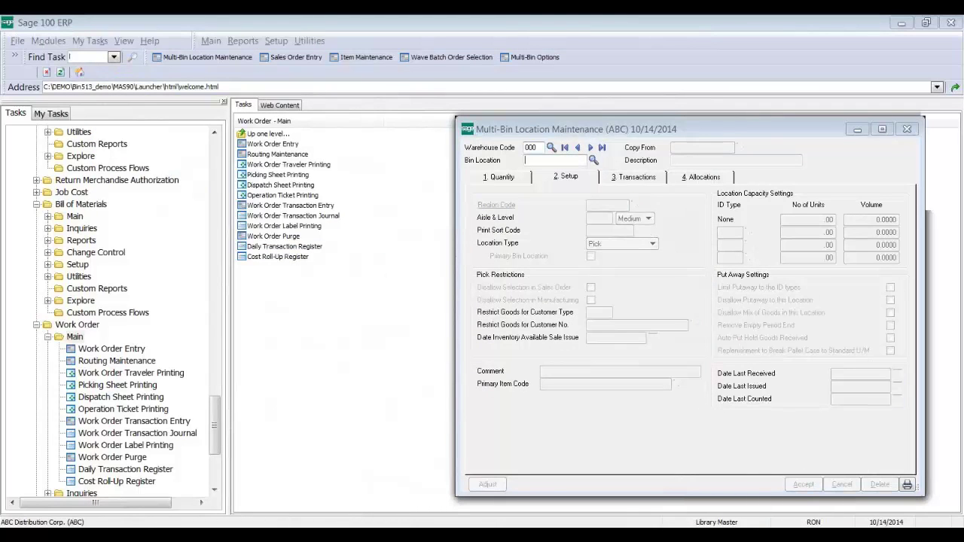
{"action": "type", "text": "ASDFASDF"}
{"action": "key", "text": "Tab"}
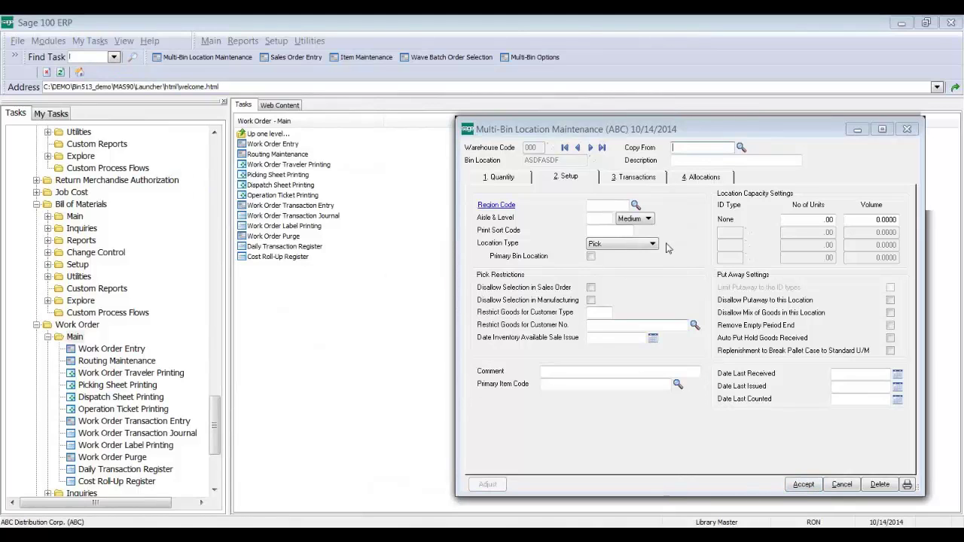
{"action": "left_click", "coordinate": [879, 484]}
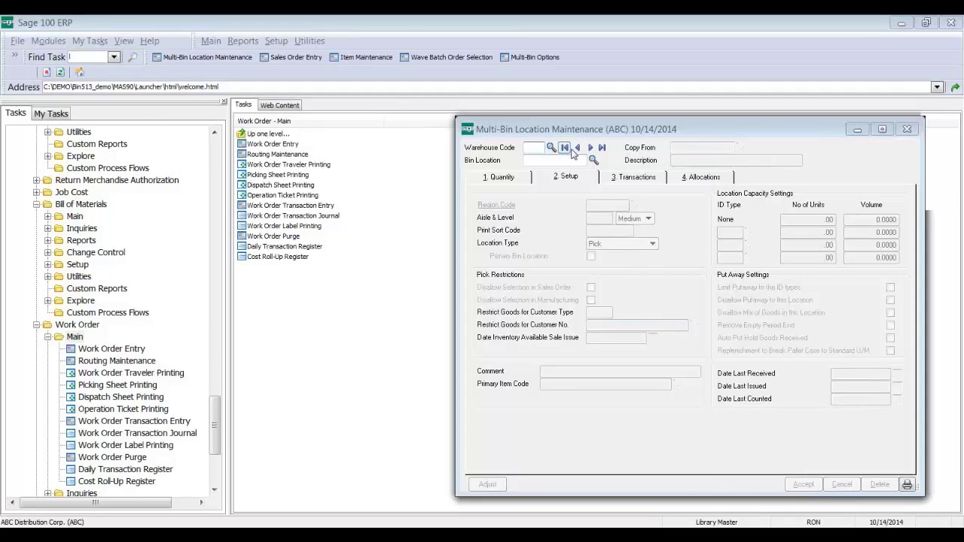
- Display bin location A50L in warehouse 000 and view the region codes in Region Maintenance
{"action": "left_click", "coordinate": [578, 148]}
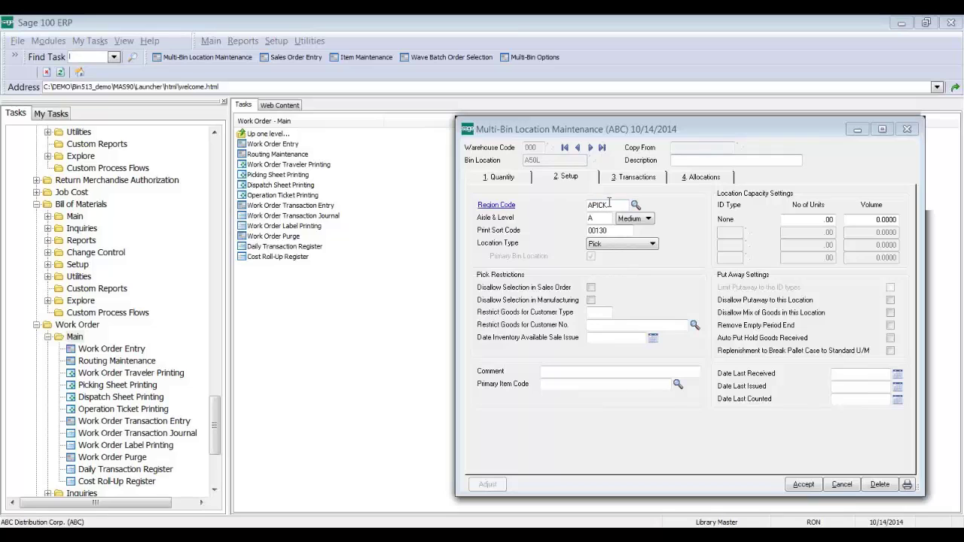
{"action": "left_click", "coordinate": [495, 206]}
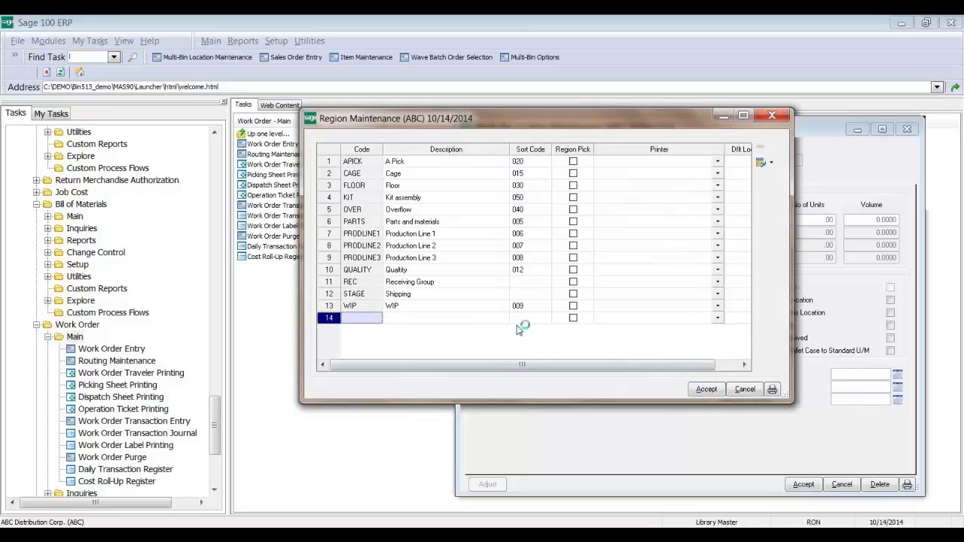
{"action": "left_click", "coordinate": [717, 388]}
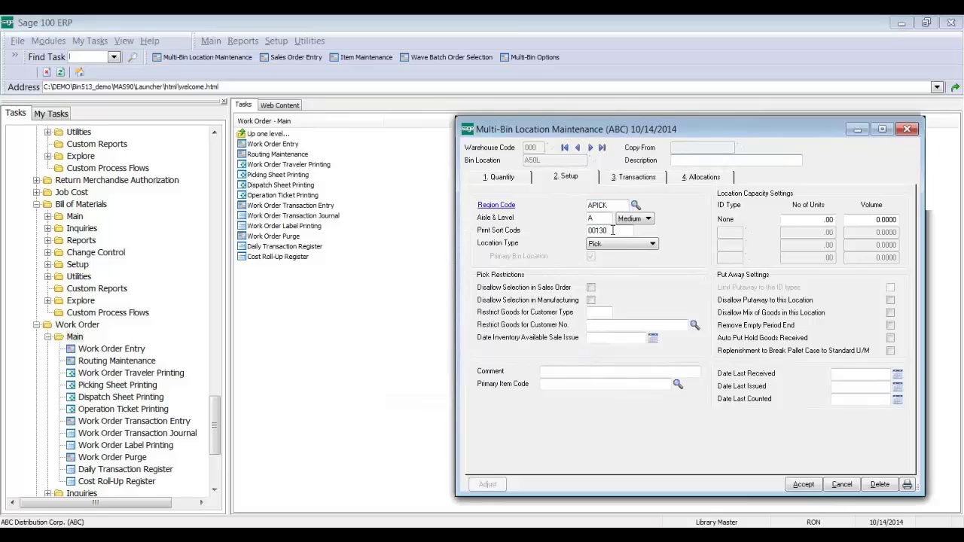
- Examine bin A50L's Print Sort Code, Aisle, Region Code and Primary Bin Location settings
{"action": "left_click", "coordinate": [613, 231]}
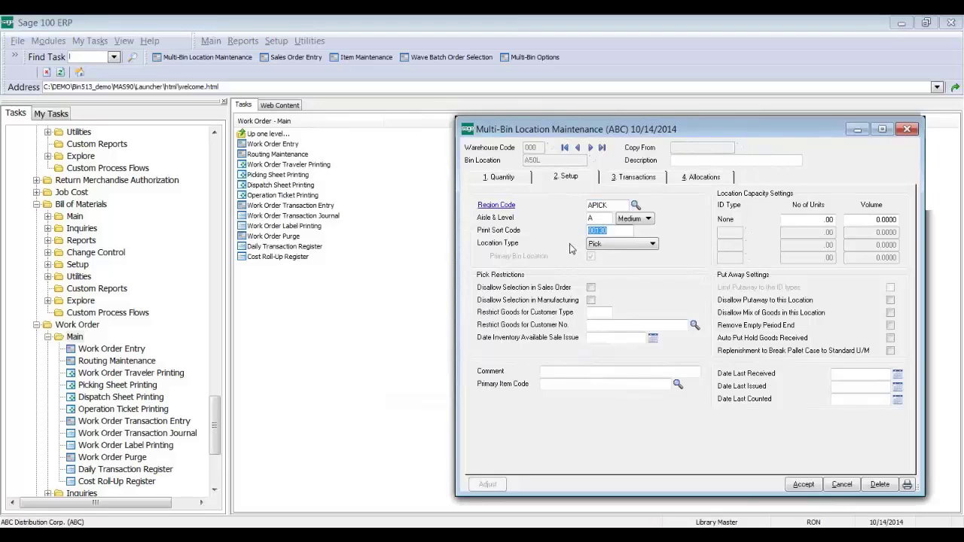
{"action": "key", "text": "Tab"}
{"action": "left_click", "coordinate": [599, 218]}
{"action": "key", "text": "shift+Tab"}
{"action": "left_click", "coordinate": [591, 256]}
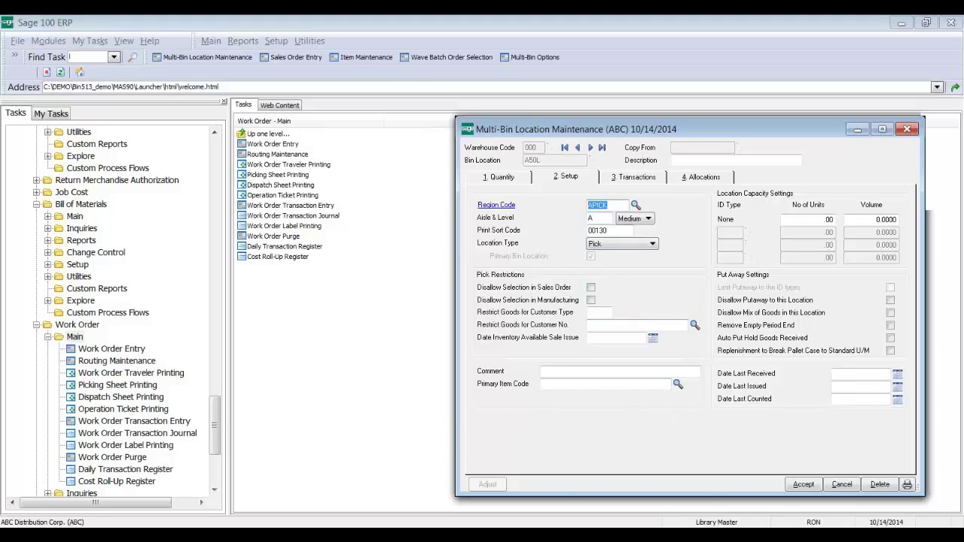
- Switch to Item Maintenance and review the Multi-Bin locations of item 1001-HON-H252 in warehouse 000
{"action": "mouse_move", "coordinate": [522, 536]}
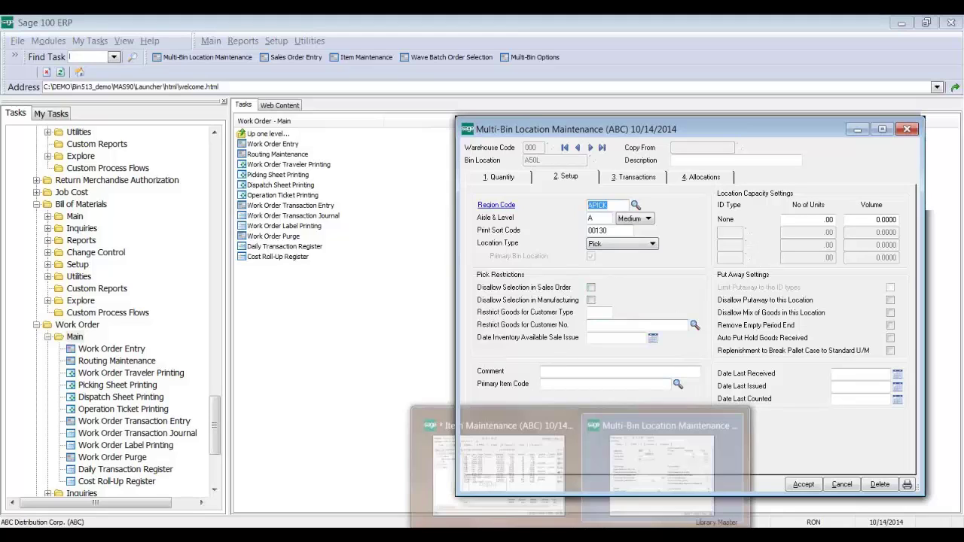
{"action": "left_click", "coordinate": [521, 493]}
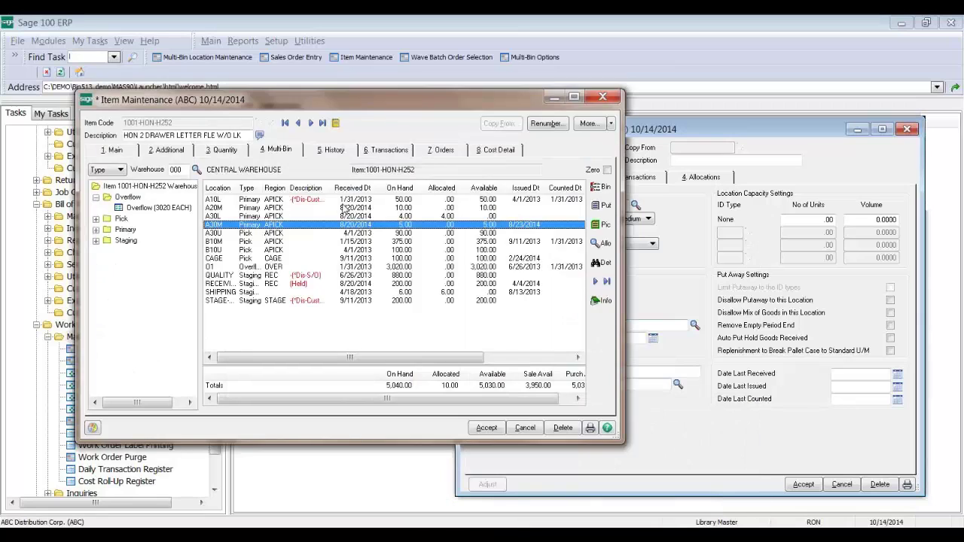
{"action": "left_click", "coordinate": [305, 208]}
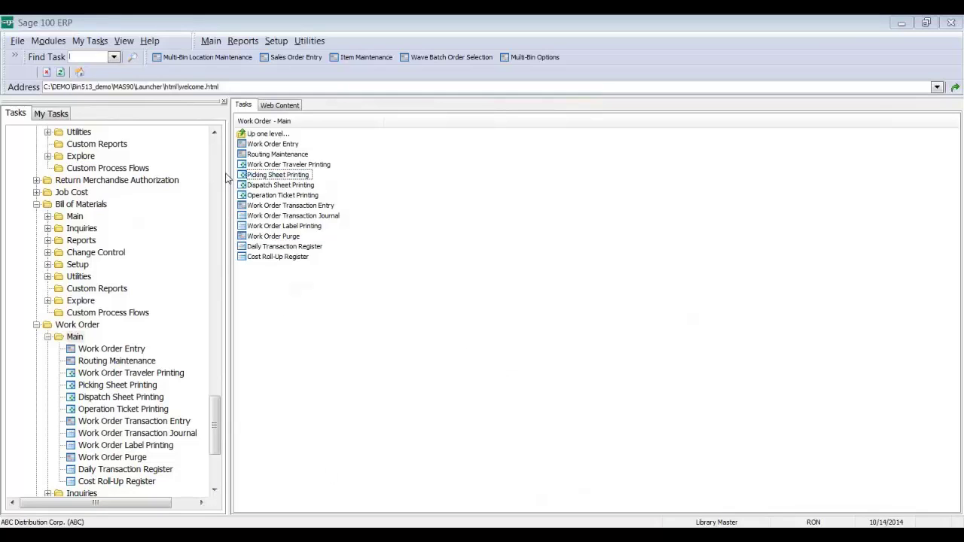
- Open Sales Order Entry and bring up the line items of the last sales order
{"action": "scroll", "coordinate": [216, 169], "scroll_direction": "up", "scroll_amount": 15}
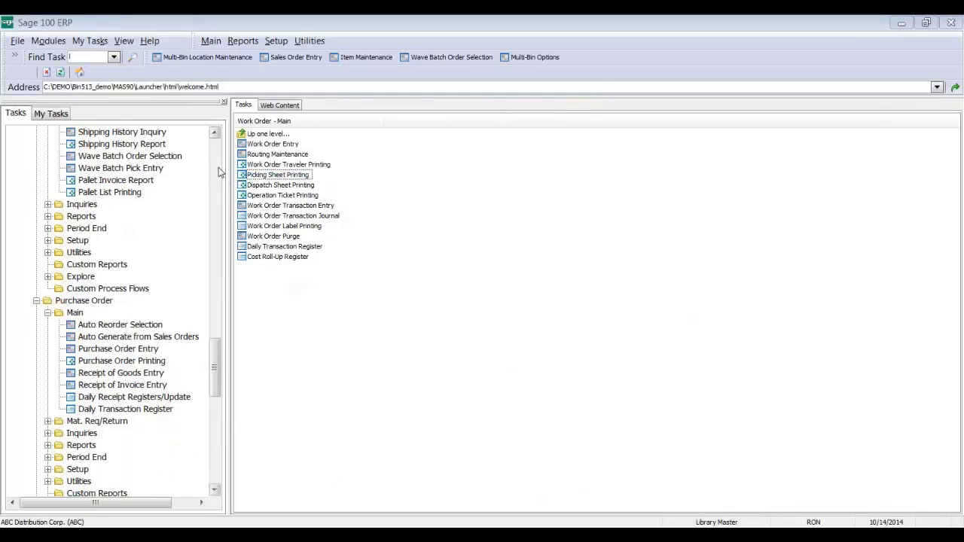
{"action": "scroll", "coordinate": [216, 168], "scroll_direction": "up", "scroll_amount": 8}
{"action": "scroll", "coordinate": [211, 301], "scroll_direction": "down", "scroll_amount": 8}
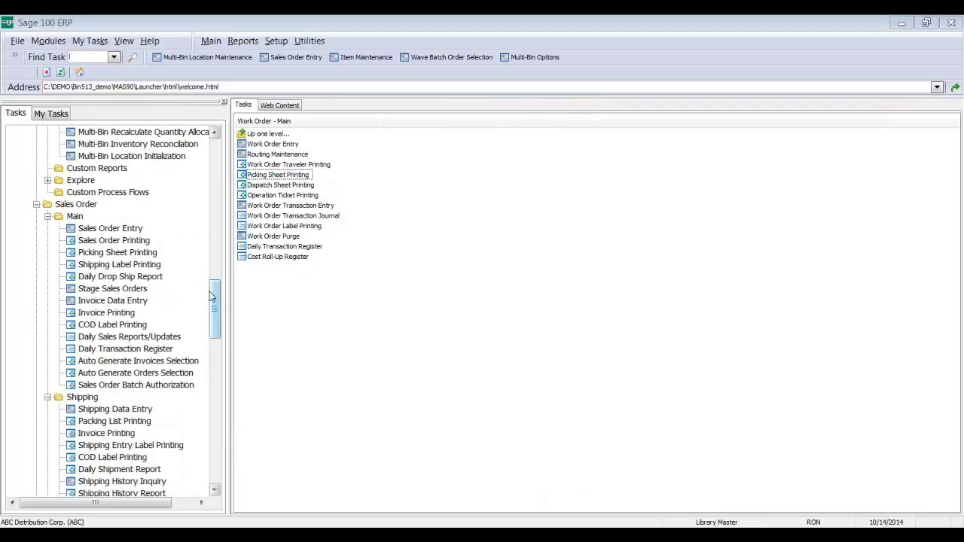
{"action": "left_click", "coordinate": [110, 228]}
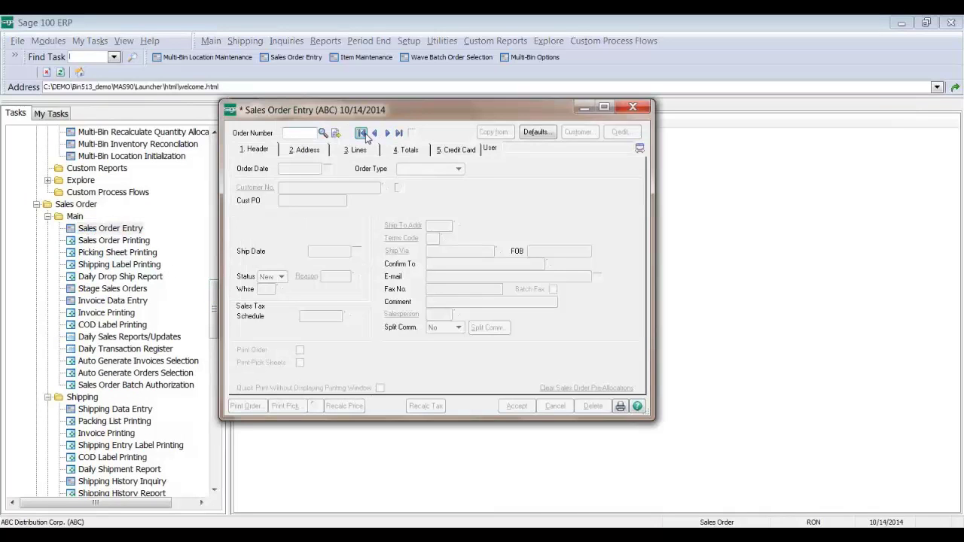
{"action": "left_click", "coordinate": [361, 132]}
{"action": "left_click", "coordinate": [355, 149]}
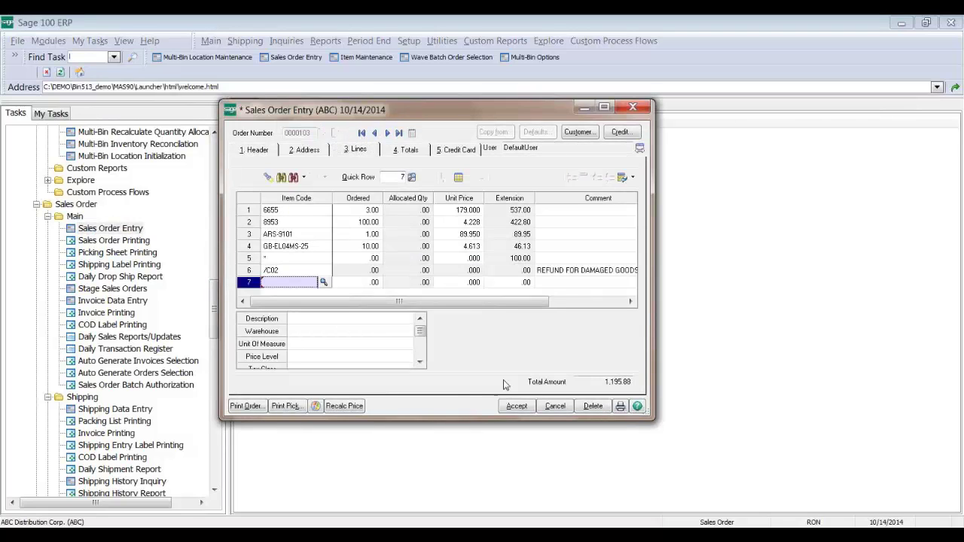
{"action": "left_click", "coordinate": [399, 133]}
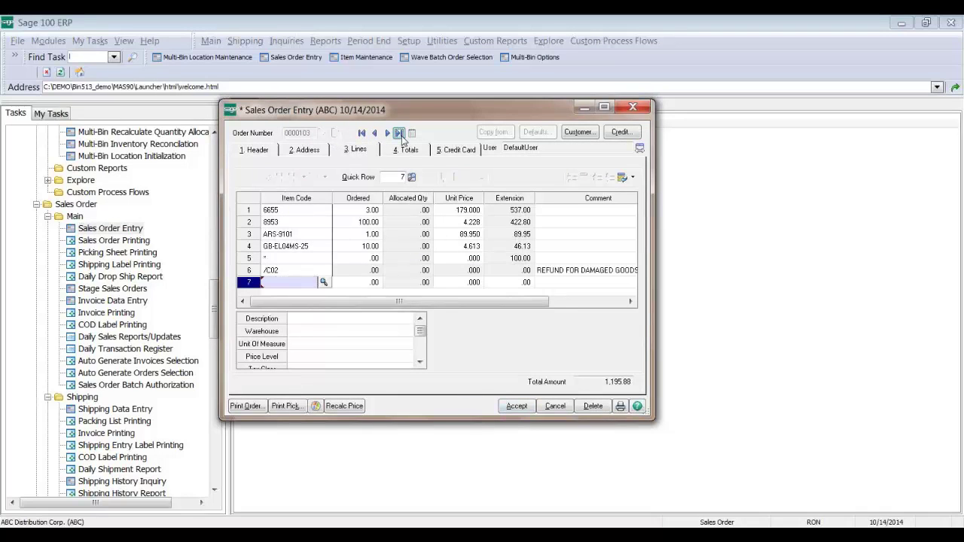
- Add item 1001-HON-H252 to the sales order with an ordered quantity of 10, checking the order header
{"action": "left_click", "coordinate": [323, 270]}
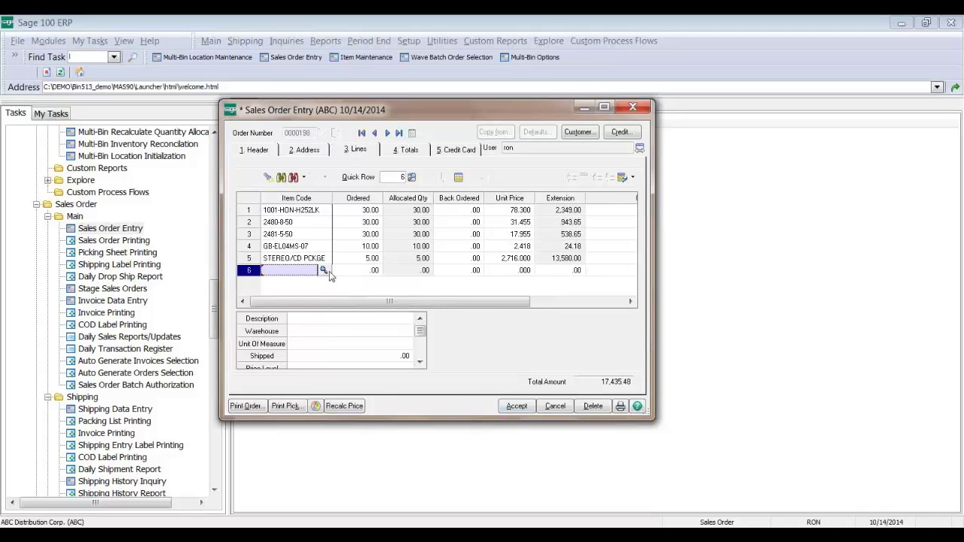
{"action": "key", "text": "Return"}
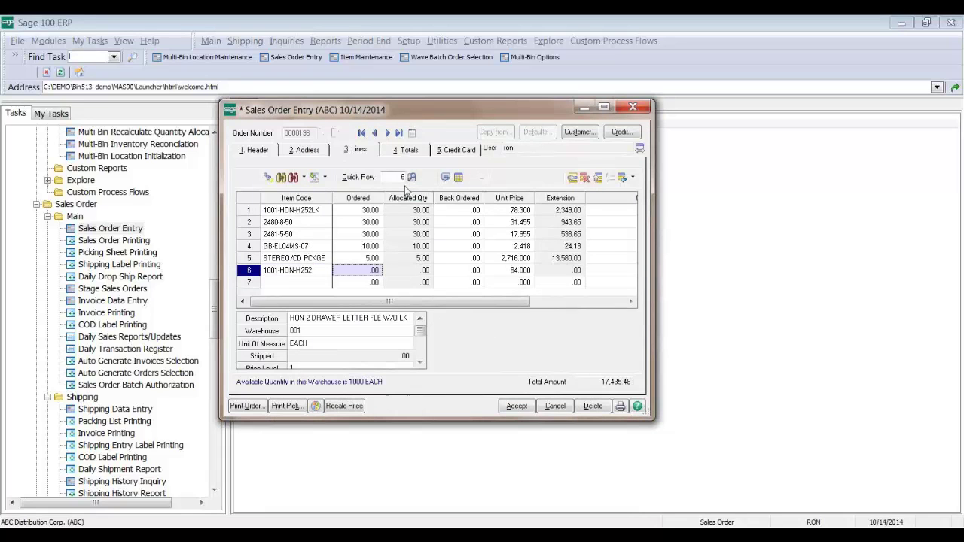
{"action": "left_click", "coordinate": [264, 148]}
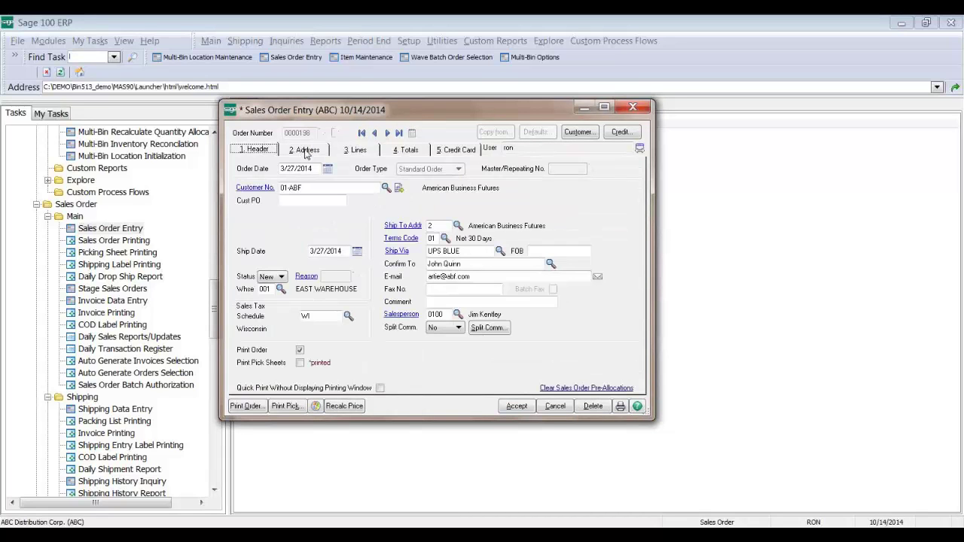
{"action": "left_click", "coordinate": [338, 155]}
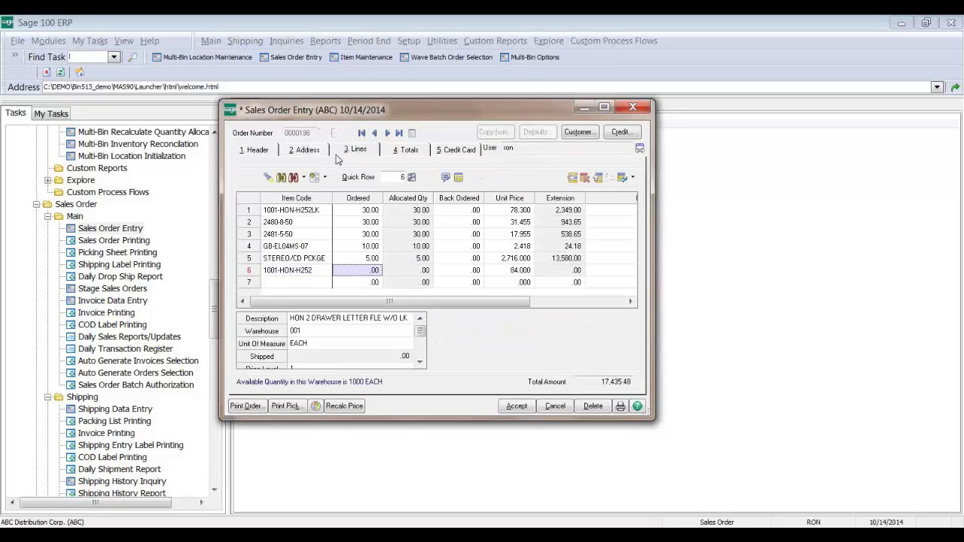
{"action": "type", "text": "10"}
{"action": "key", "text": "Tab"}
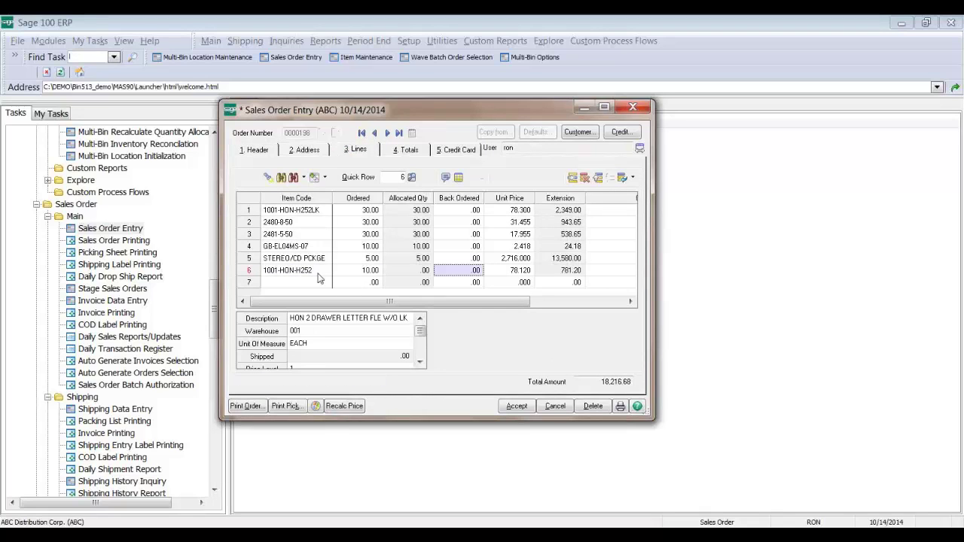
- Set the 1001-HON-H252 line's warehouse to 000 and open its Multi-Bin Distribution
{"action": "left_click", "coordinate": [314, 330]}
{"action": "type", "text": "000"}
{"action": "key", "text": "Tab"}
{"action": "left_click", "coordinate": [371, 271]}
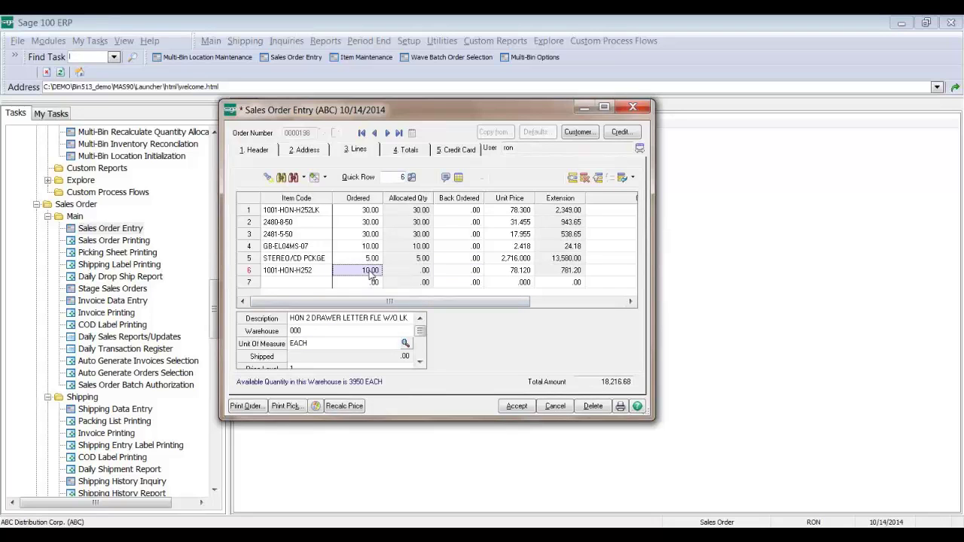
{"action": "left_click", "coordinate": [457, 179]}
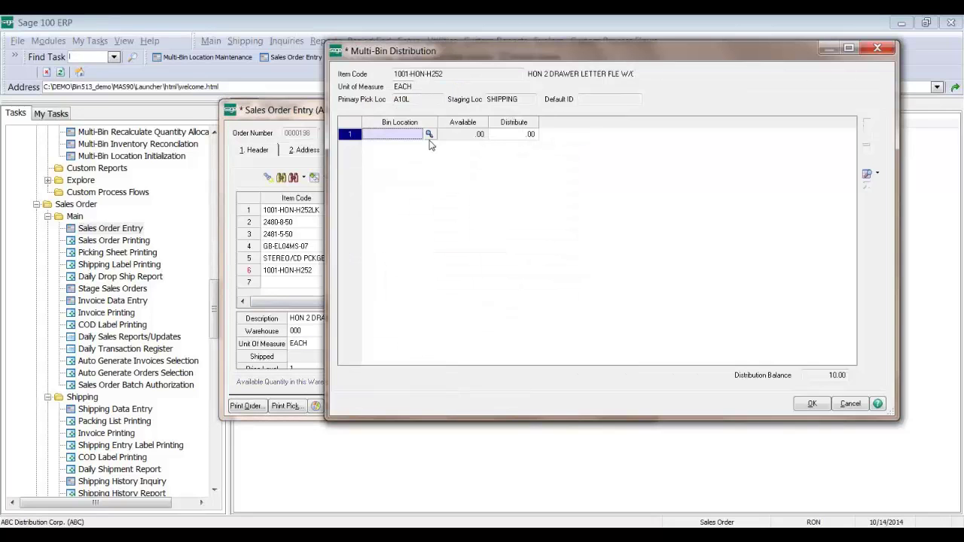
- Try to distribute the item from customer-restricted bin A10L, and decline to use the restricted inventory
{"action": "left_click", "coordinate": [429, 134]}
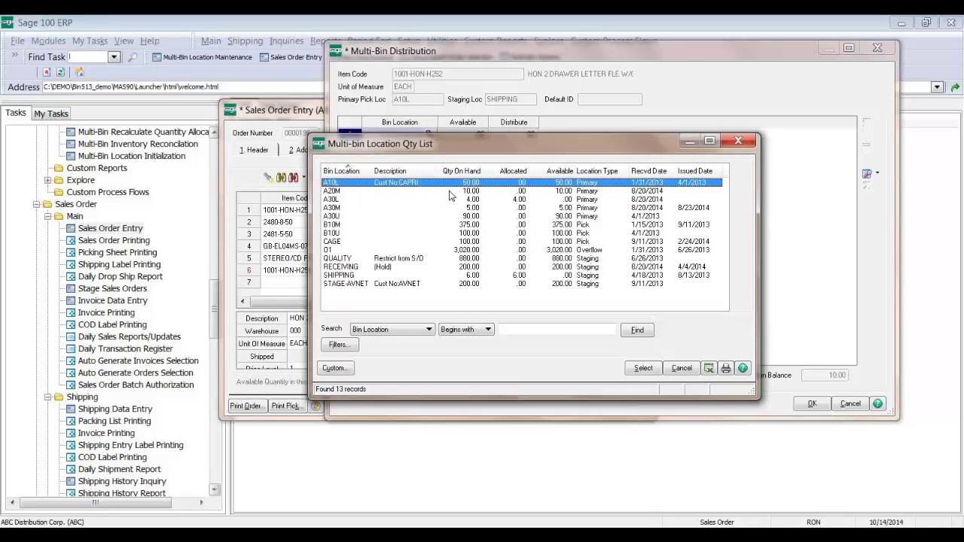
{"action": "double_click", "coordinate": [390, 183]}
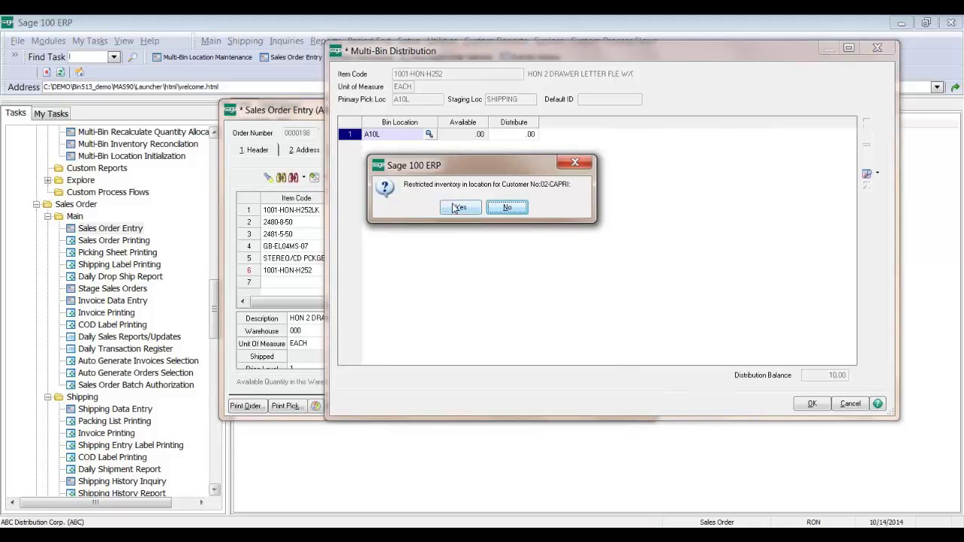
{"action": "left_click", "coordinate": [516, 210]}
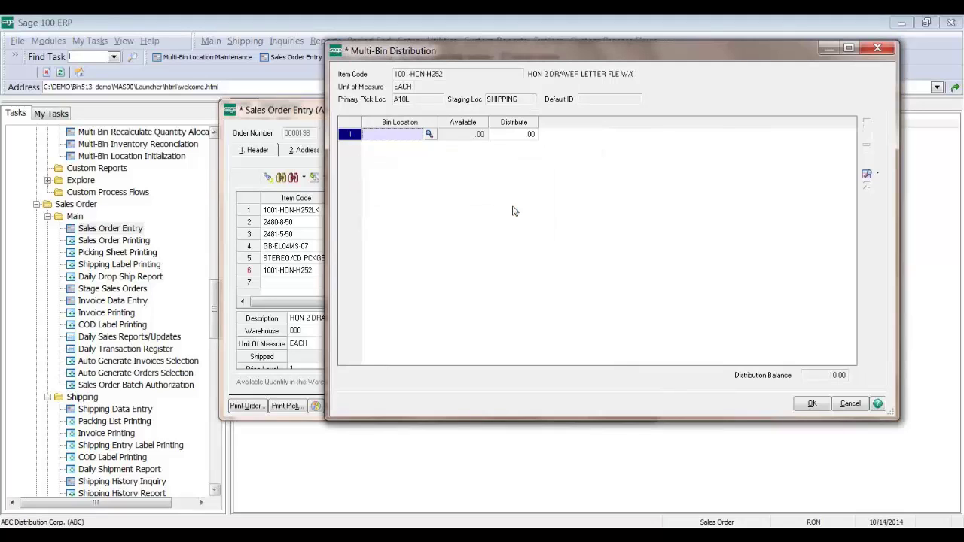
- Open the bin lookup for the distribution line and examine the restricted or held bins QUALITY, RECEIVING and STAGE-AVNET
{"action": "left_click", "coordinate": [429, 134]}
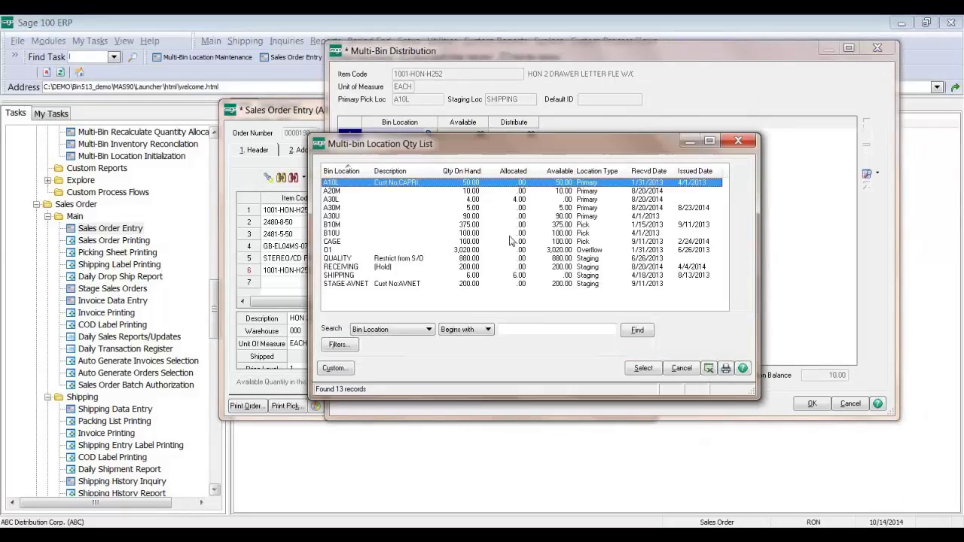
{"action": "left_click", "coordinate": [409, 260]}
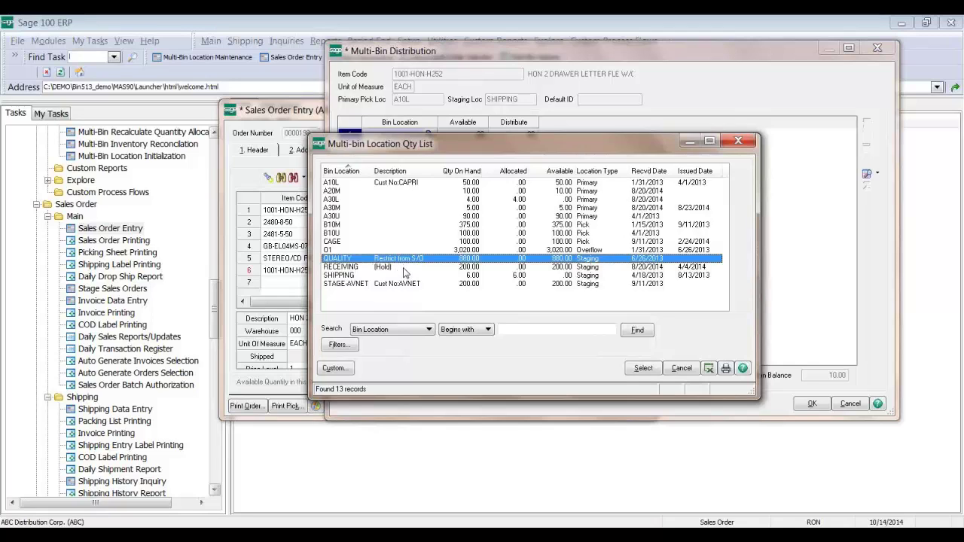
{"action": "left_click", "coordinate": [403, 268]}
{"action": "left_click", "coordinate": [401, 284]}
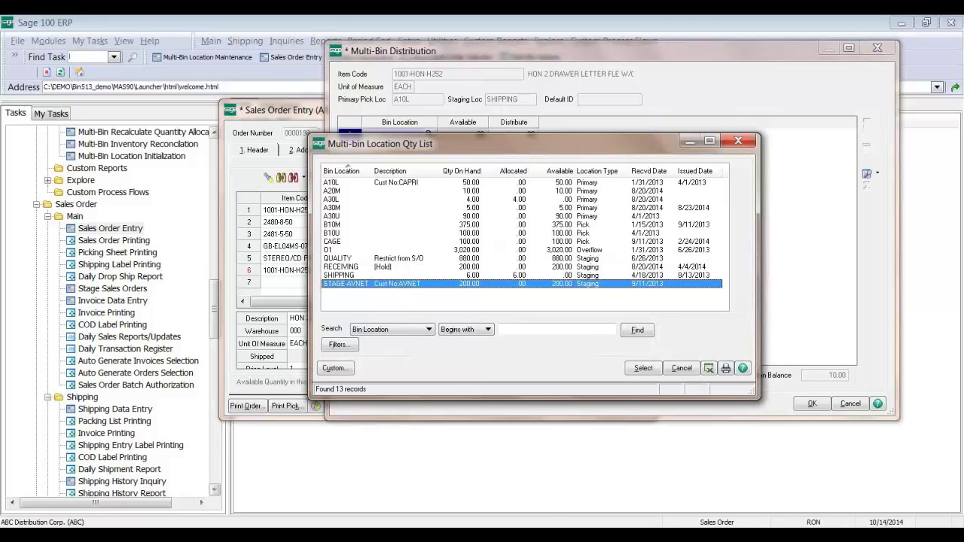
- In Multi-Bin Location Maintenance, accept the current bin and bring up warehouse 000 bin QUALITY to review its pick restrictions
{"action": "key", "text": "alt+Tab"}
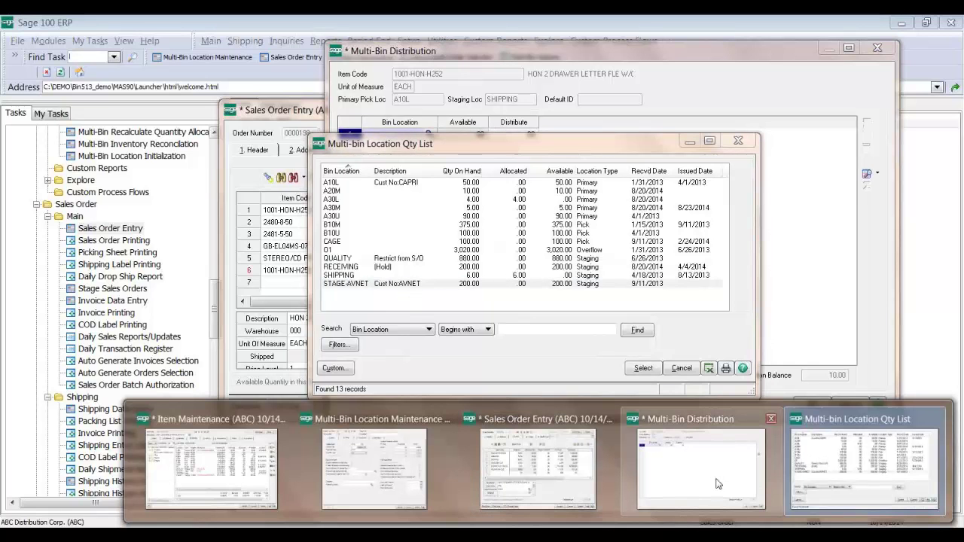
{"action": "mouse_move", "coordinate": [670, 487]}
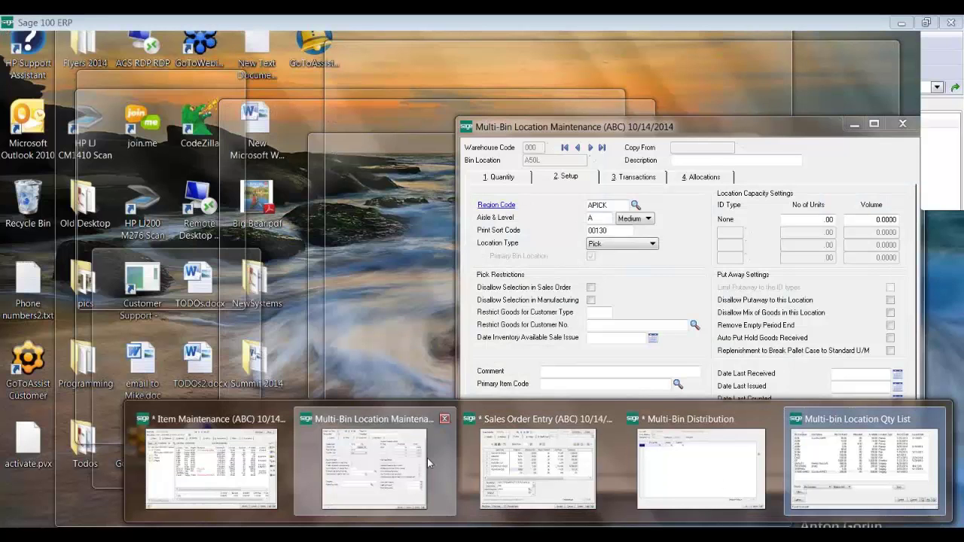
{"action": "left_click", "coordinate": [424, 458]}
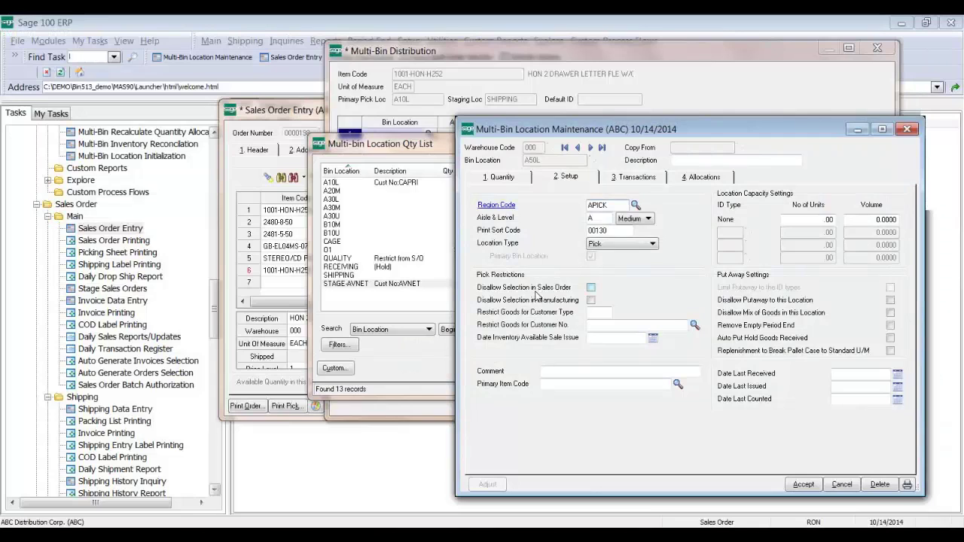
{"action": "left_click", "coordinate": [801, 486]}
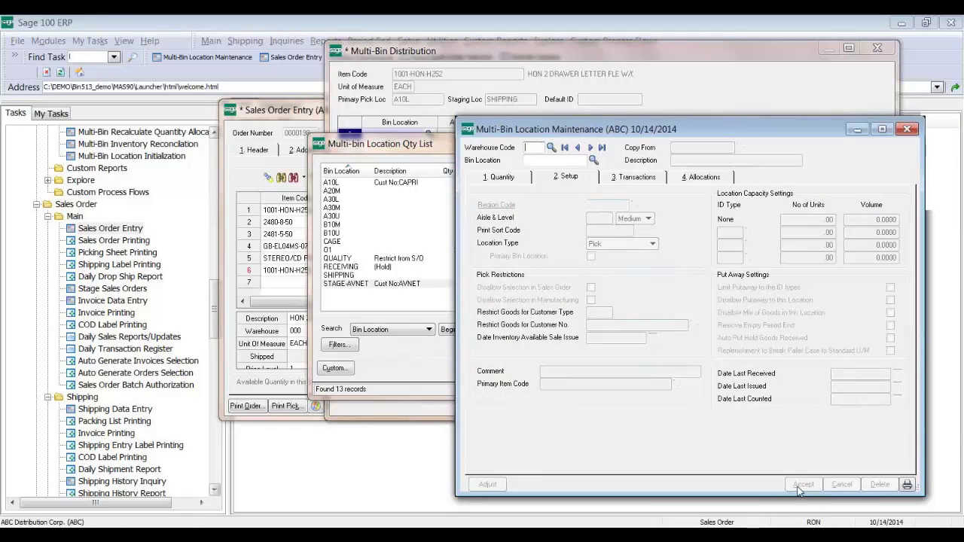
{"action": "type", "text": "000"}
{"action": "key", "text": "Tab"}
{"action": "type", "text": "0"}
{"action": "type", "text": "UALITY"}
{"action": "key", "text": "Tab"}
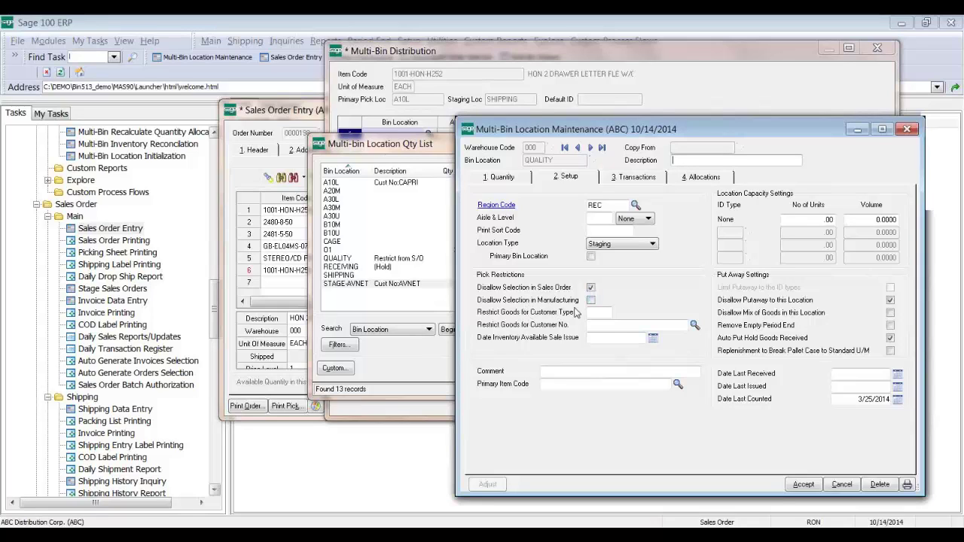
{"action": "left_click", "coordinate": [619, 325]}
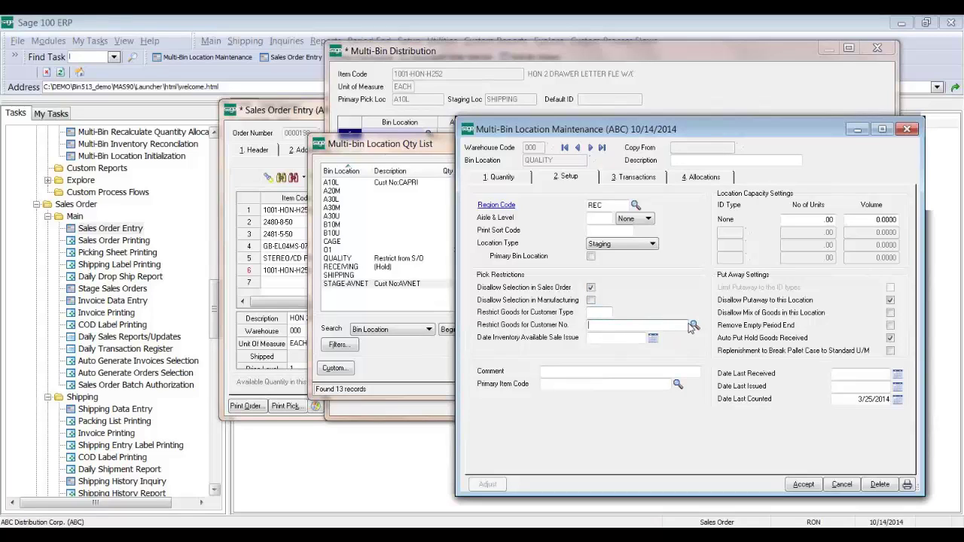
- Bring up the first bin location, A10L, and review its pick restriction and location capacity fields
{"action": "left_click", "coordinate": [564, 148]}
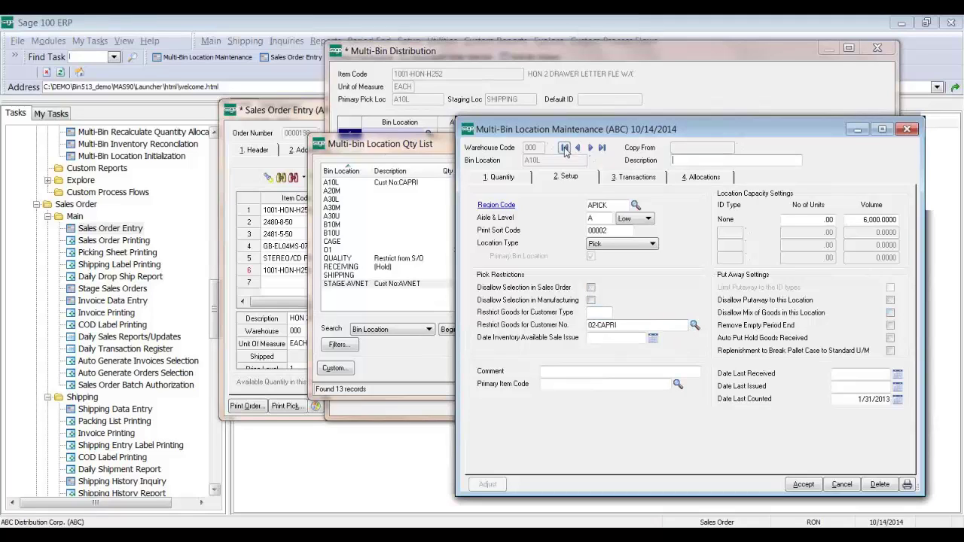
{"action": "left_click", "coordinate": [597, 313]}
{"action": "left_click", "coordinate": [590, 338]}
{"action": "left_click", "coordinate": [593, 315]}
{"action": "left_click", "coordinate": [590, 339]}
{"action": "left_click", "coordinate": [802, 220]}
{"action": "left_click_drag", "start_coordinate": [858, 220], "coordinate": [900, 218]}
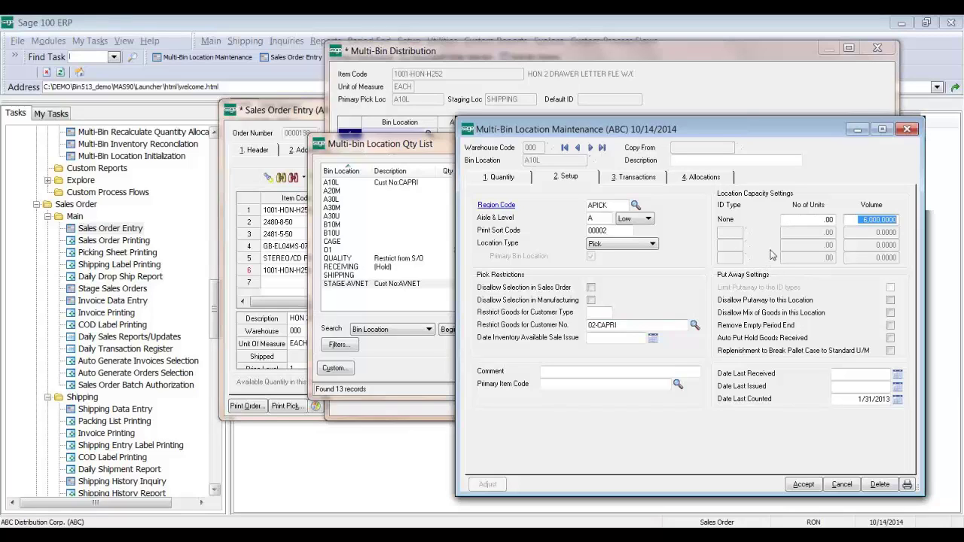
{"action": "key", "text": "Tab"}
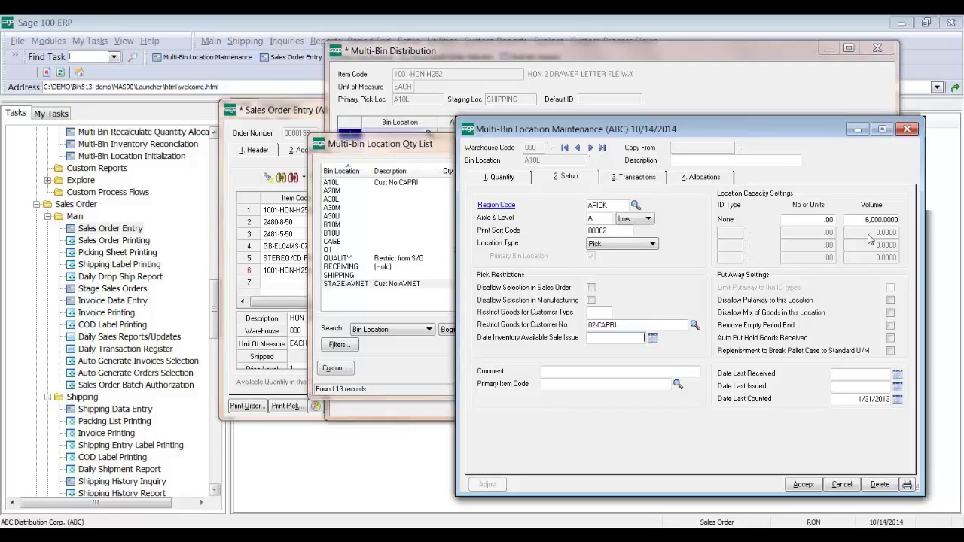
- Try a capacity of 1000 units for bin A10L, clear the entry, and return to its volume capacity
{"action": "left_click", "coordinate": [818, 224]}
{"action": "type", "text": "1000"}
{"action": "key", "text": "BackSpace"}
{"action": "key", "text": "BackSpace"}
{"action": "key", "text": "BackSpace"}
{"action": "key", "text": "BackSpace"}
{"action": "left_click", "coordinate": [896, 219]}
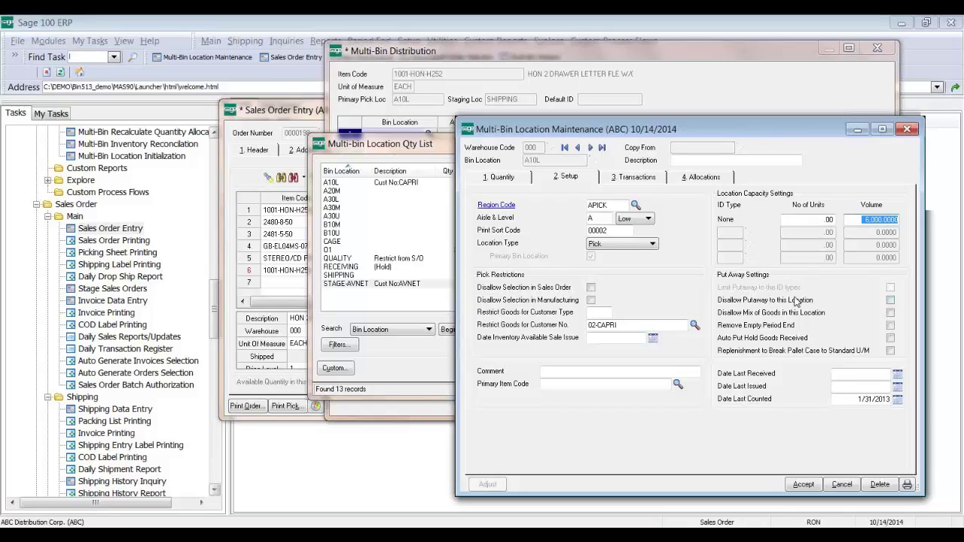
- Toggle Disallow Putaway on and off for bin A10L, and enable Disallow Mix of Goods, Remove Empty Period End and Auto Put Hold Goods Received
{"action": "left_click", "coordinate": [745, 301]}
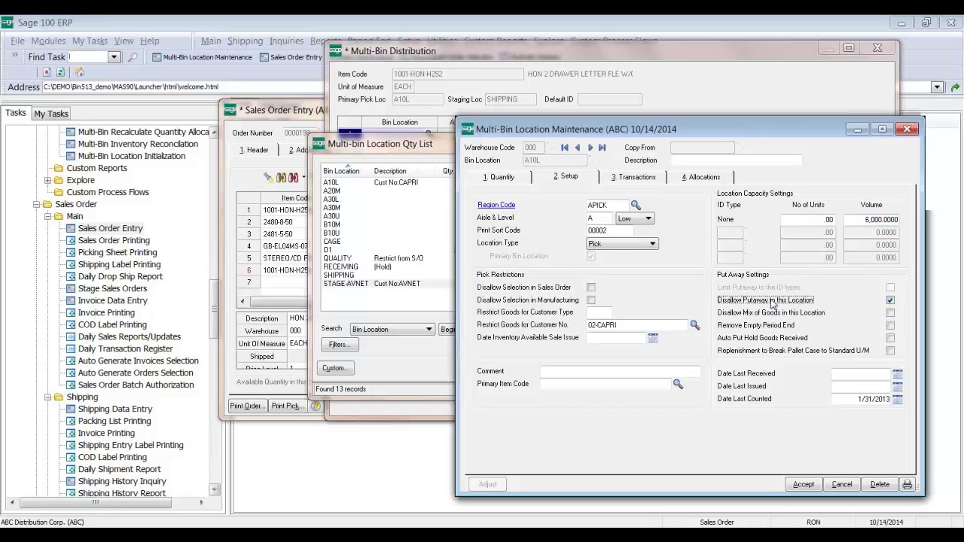
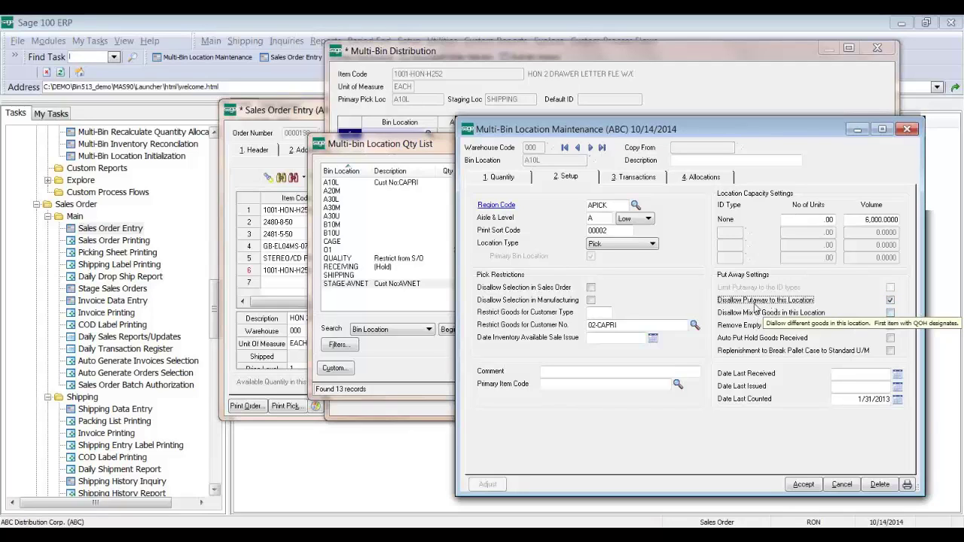
{"action": "left_click", "coordinate": [755, 301]}
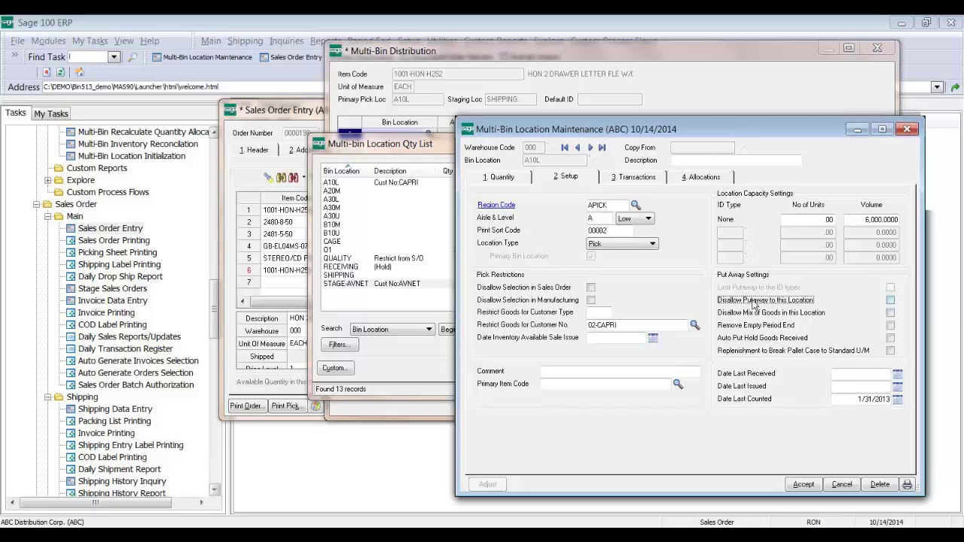
{"action": "left_click", "coordinate": [755, 313]}
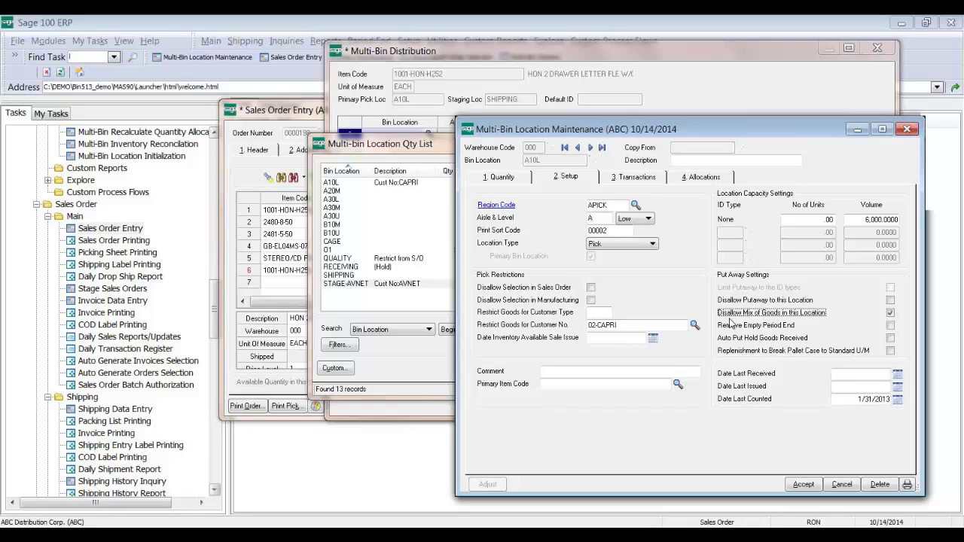
{"action": "left_click", "coordinate": [730, 324]}
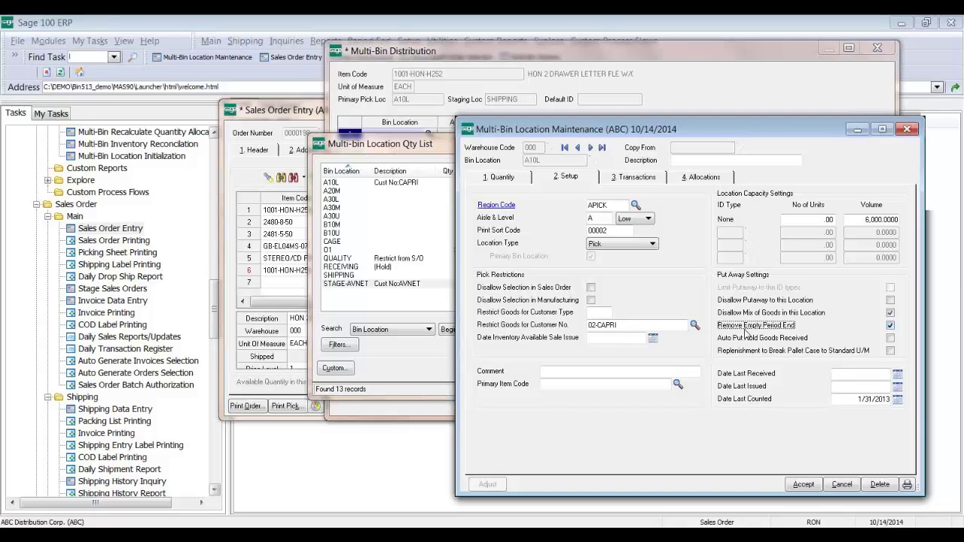
{"action": "left_click", "coordinate": [747, 338]}
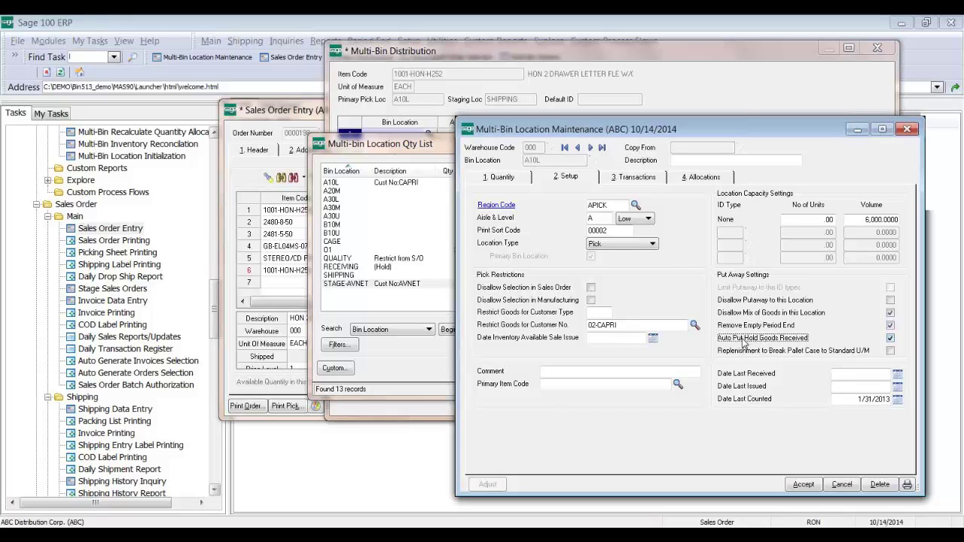
- Put the 1001-HON-H252 inventory in bin A10L on hold from the bin's quantity listing
{"action": "left_click", "coordinate": [527, 176]}
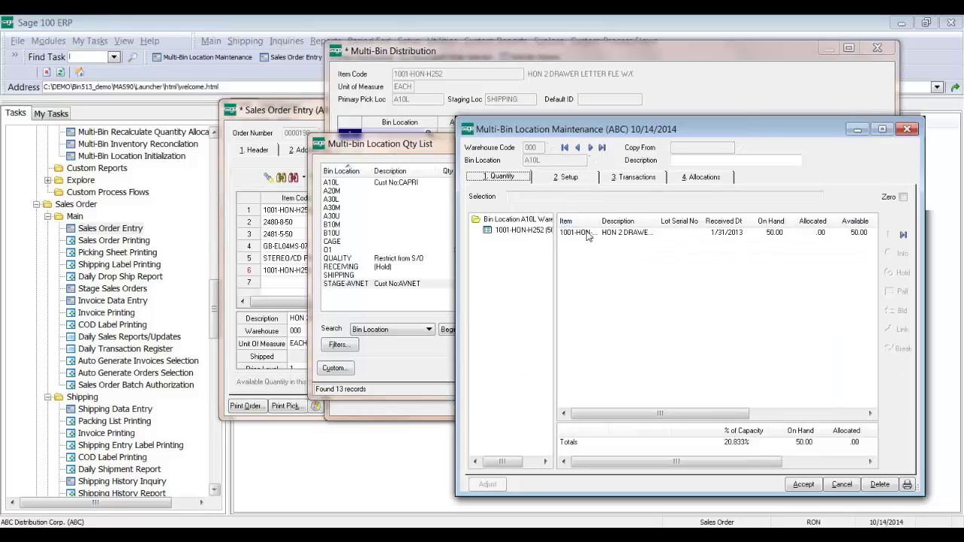
{"action": "left_click", "coordinate": [588, 232]}
{"action": "left_click", "coordinate": [896, 273]}
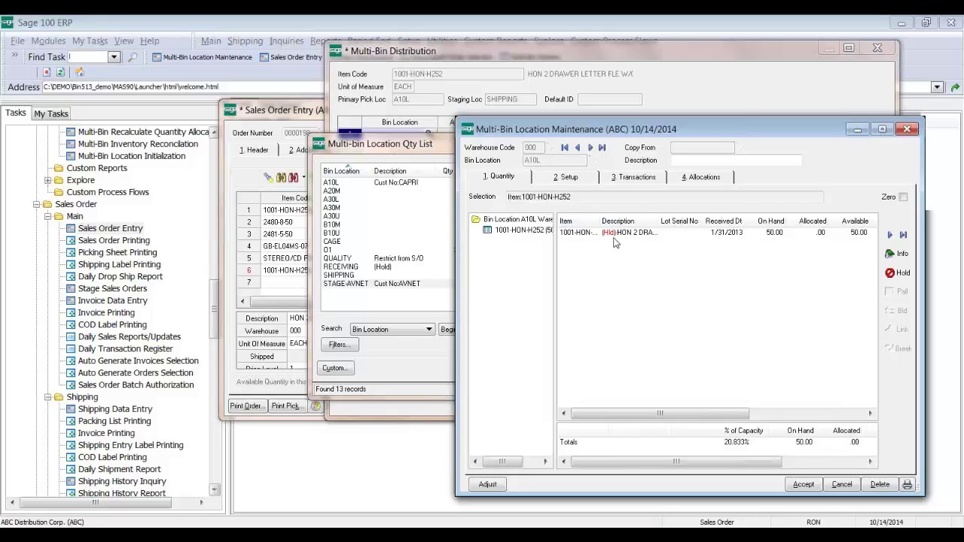
- Review the location detail of the held 1001-HON-H252 inventory, including the Inspect By field, and accept it
{"action": "left_click", "coordinate": [616, 235]}
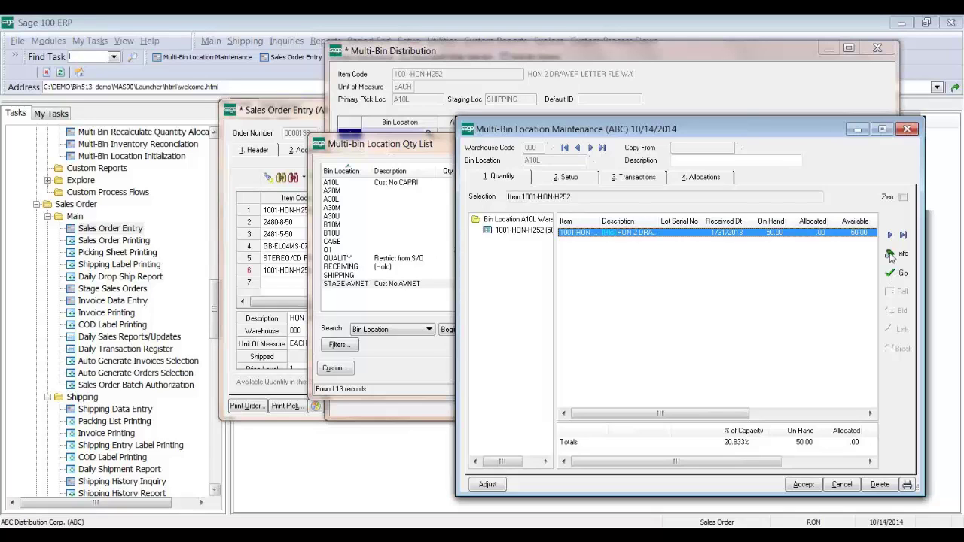
{"action": "left_click", "coordinate": [894, 254]}
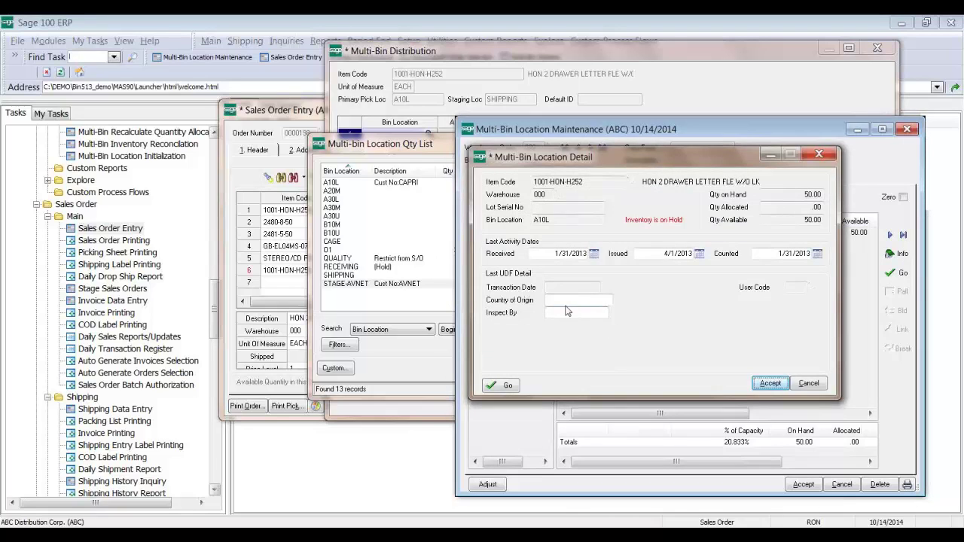
{"action": "left_click", "coordinate": [567, 311]}
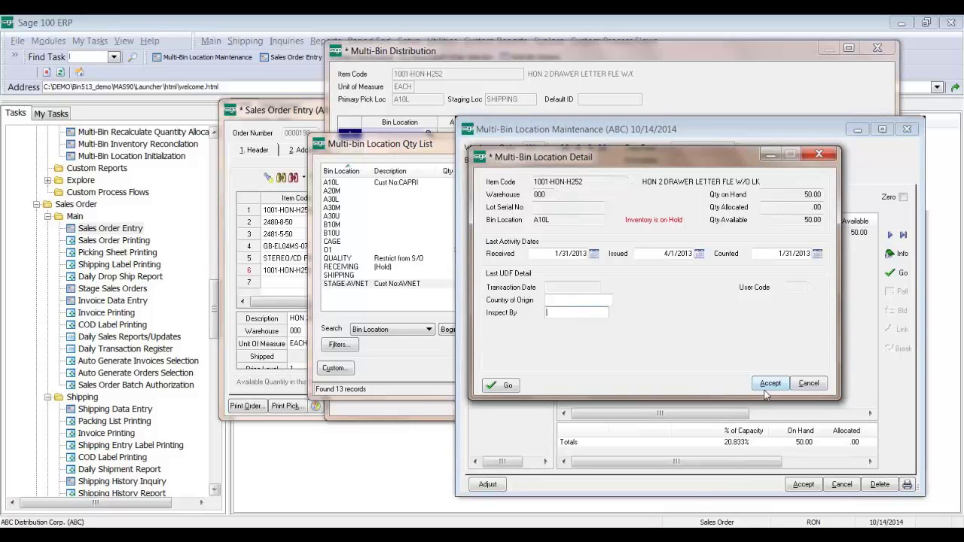
{"action": "left_click", "coordinate": [773, 384]}
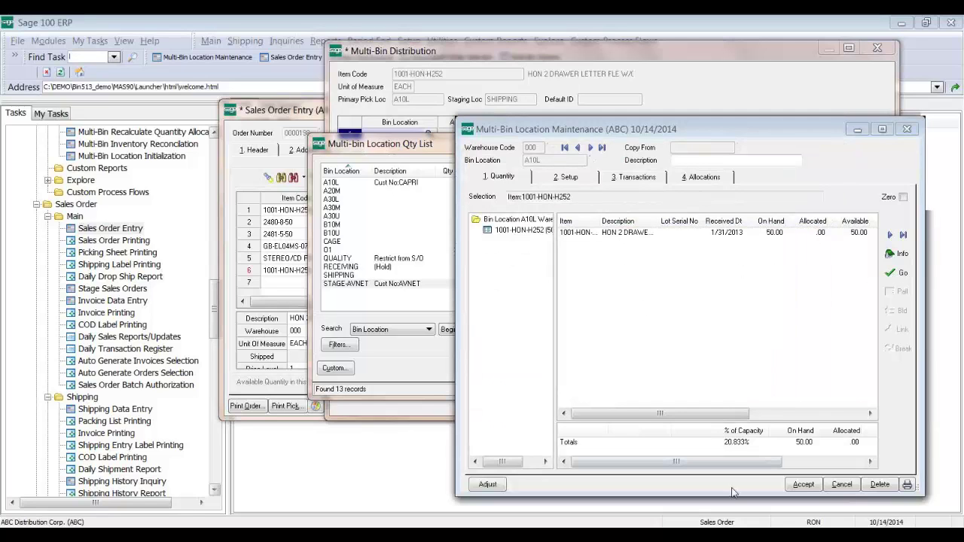
- Return to the bin quantity lookup and cancel both it and the Multi-Bin Distribution of the sales order line
{"action": "mouse_move", "coordinate": [539, 538]}
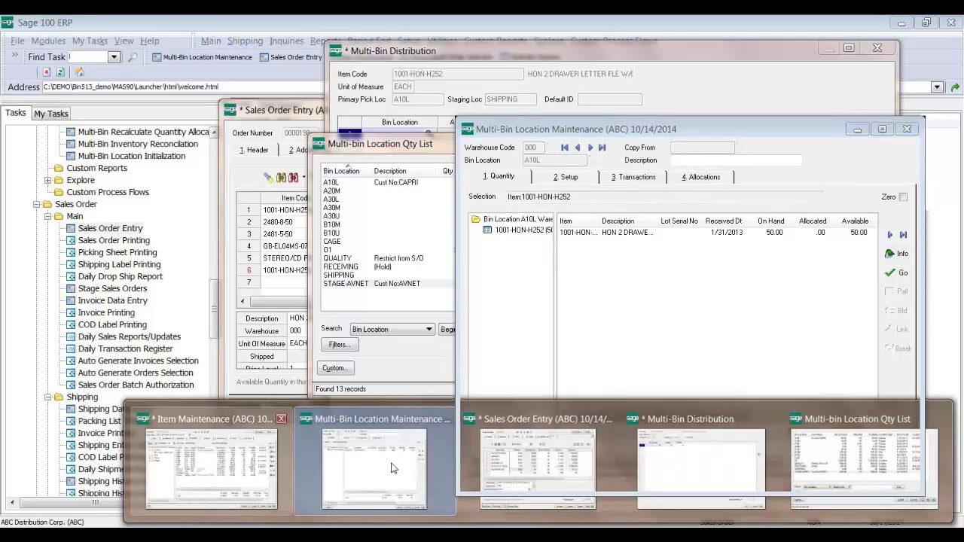
{"action": "left_click", "coordinate": [460, 474]}
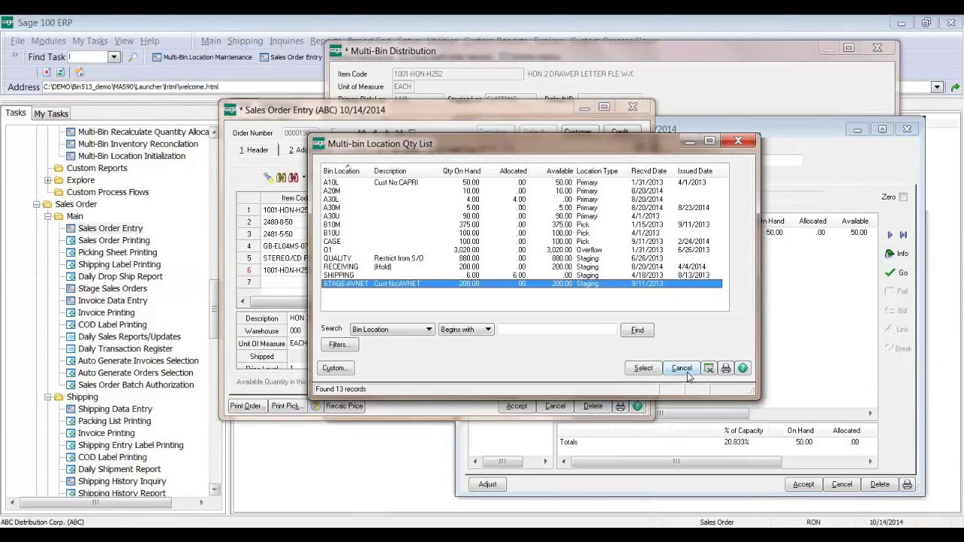
{"action": "left_click", "coordinate": [680, 368]}
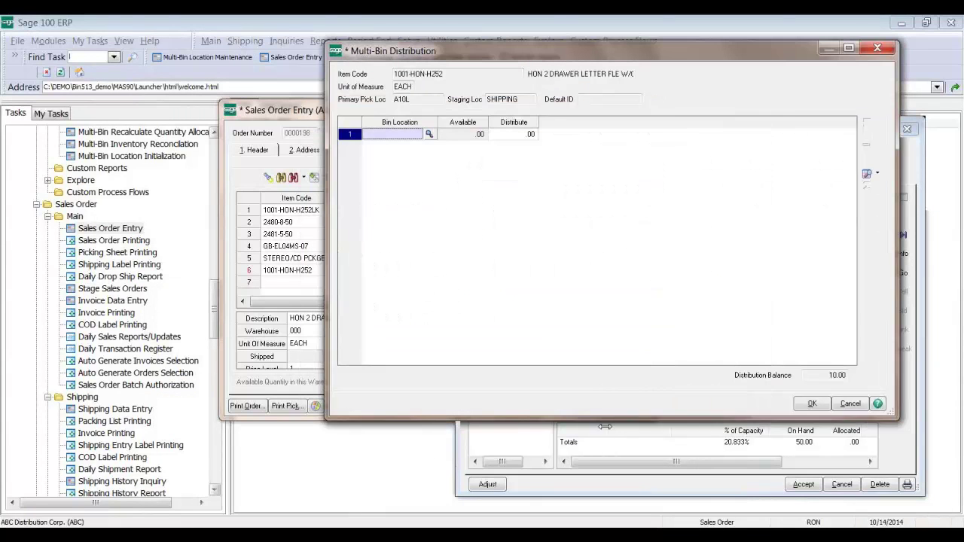
{"action": "left_click", "coordinate": [848, 405]}
- Return to bin A10L's setup and toggle Replenishment to Break Pallet Case to Standard U/M on and off
{"action": "left_click", "coordinate": [760, 452]}
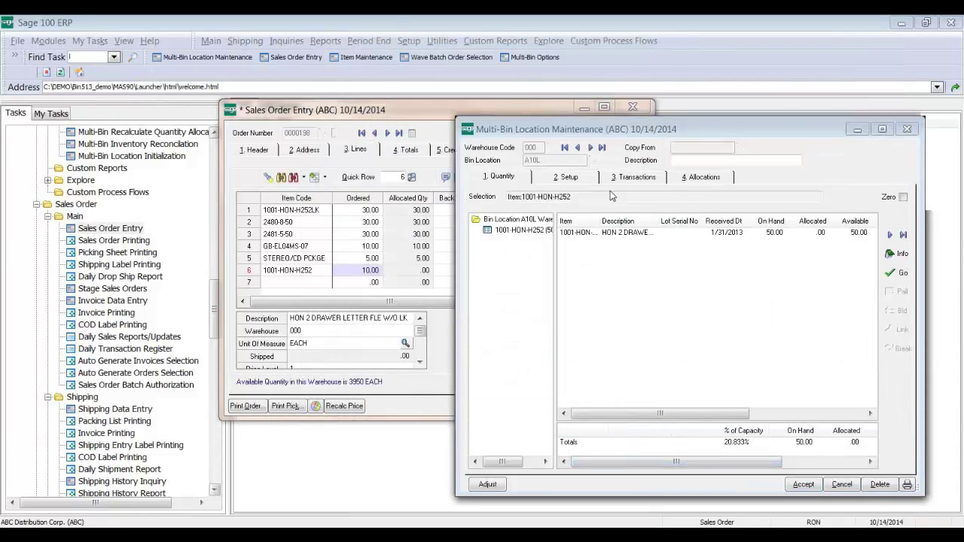
{"action": "left_click", "coordinate": [573, 181]}
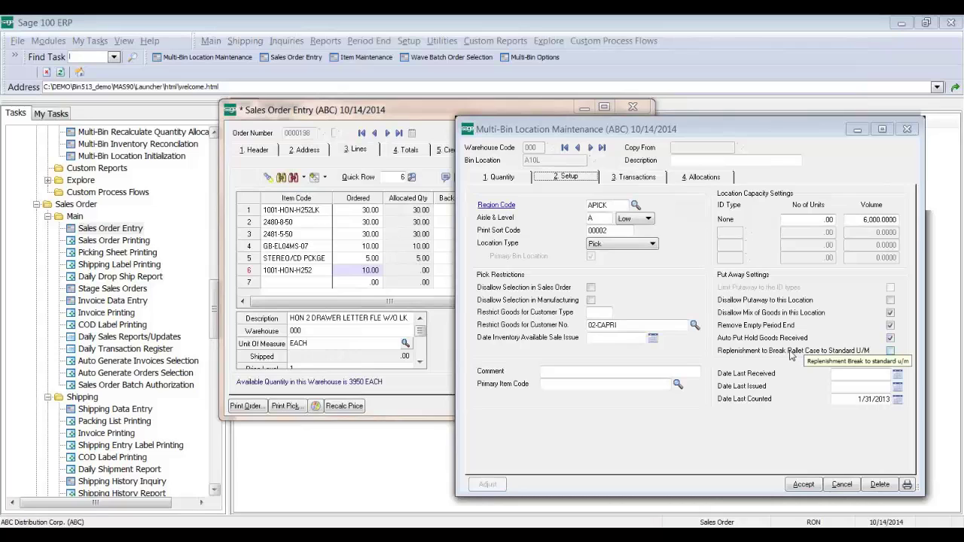
{"action": "left_click", "coordinate": [797, 351]}
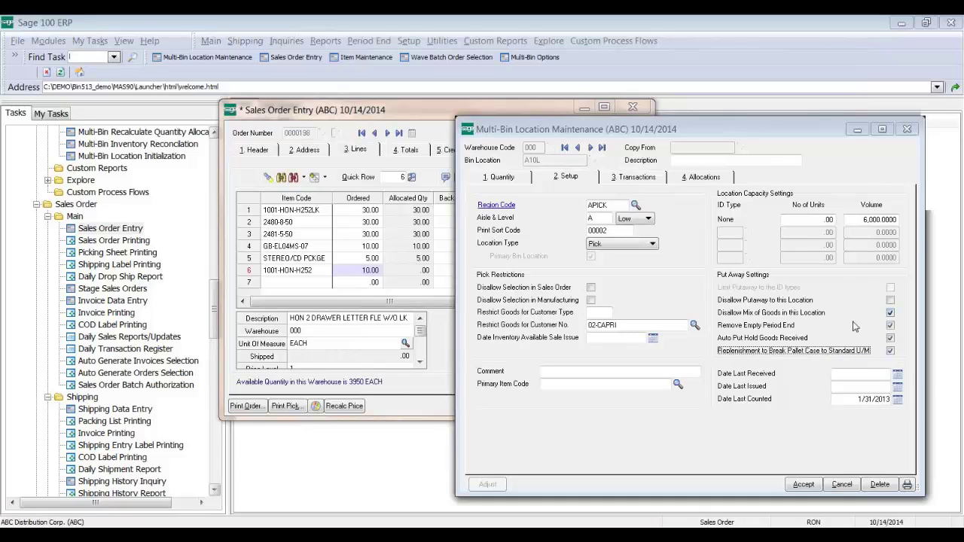
{"action": "left_click", "coordinate": [835, 355]}
- Discard the bin A10L setup edits, closing Multi-Bin Location Maintenance and minimizing Sales Order Entry
{"action": "left_click", "coordinate": [836, 484]}
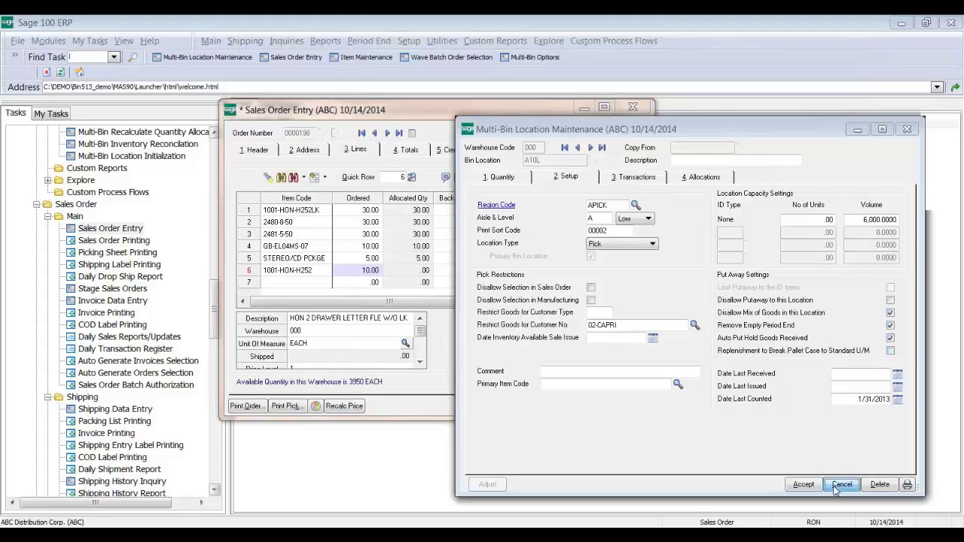
{"action": "left_click", "coordinate": [907, 128]}
{"action": "left_click", "coordinate": [633, 106]}
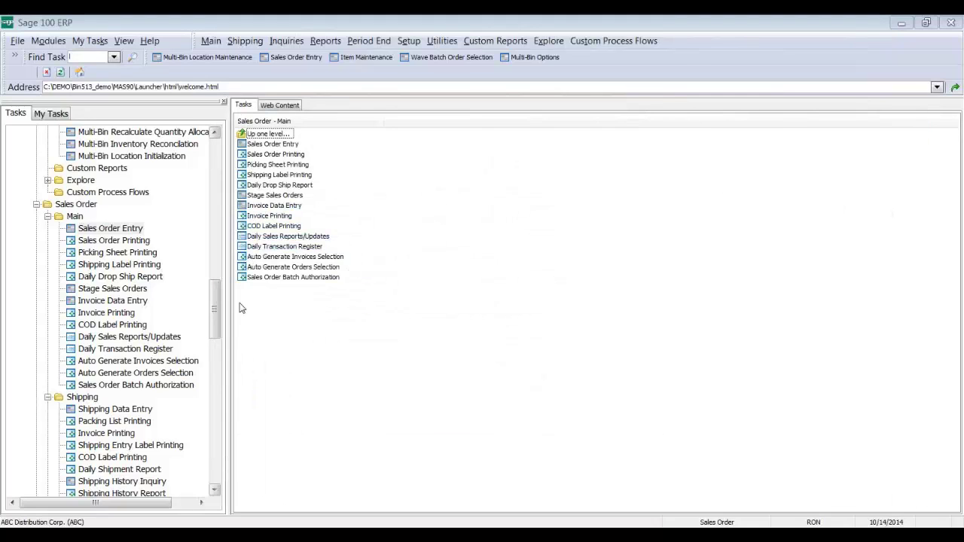
- Review the Multi-Bin options of item 1001-HON-H252, including A10L's minimum quantity and the replenishment override's number of units, and close them
{"action": "left_click_drag", "start_coordinate": [218, 304], "coordinate": [208, 202]}
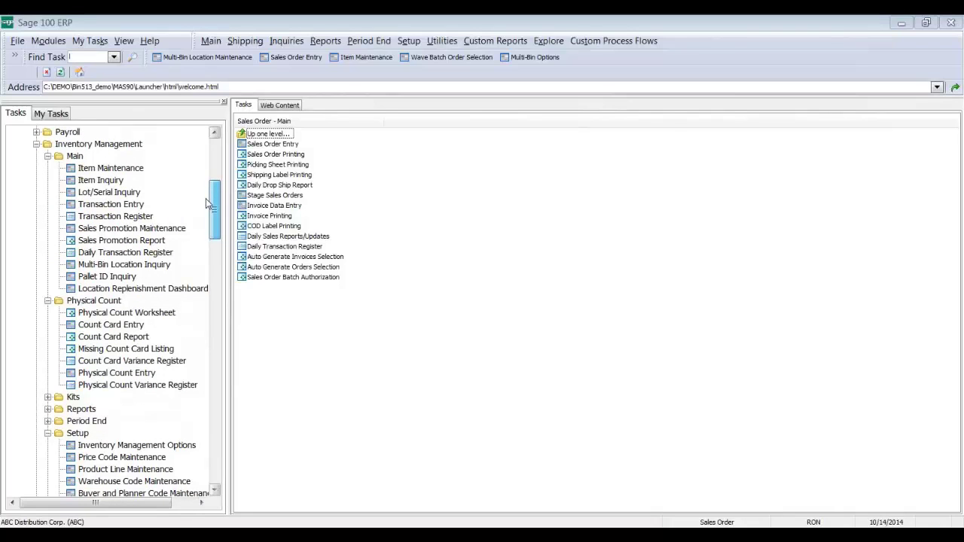
{"action": "mouse_move", "coordinate": [580, 541]}
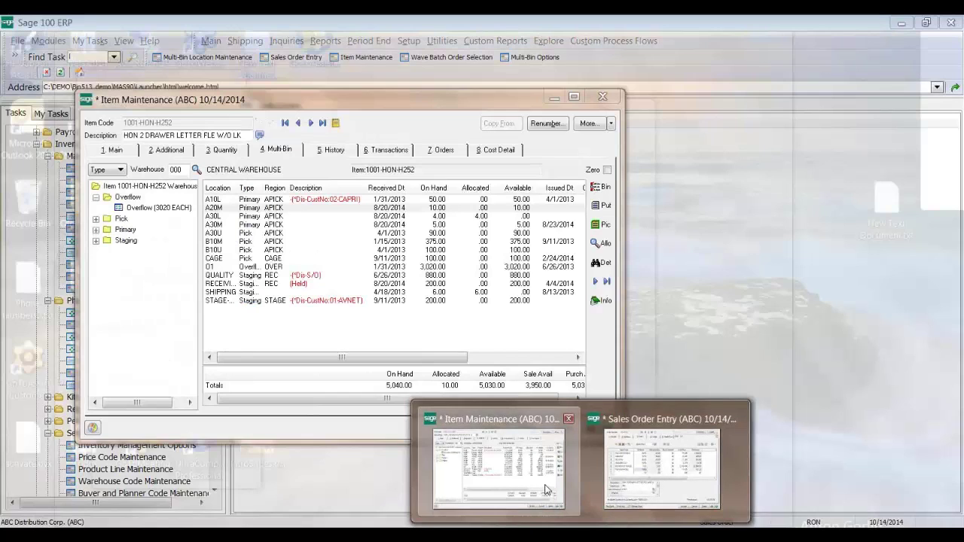
{"action": "left_click", "coordinate": [546, 490]}
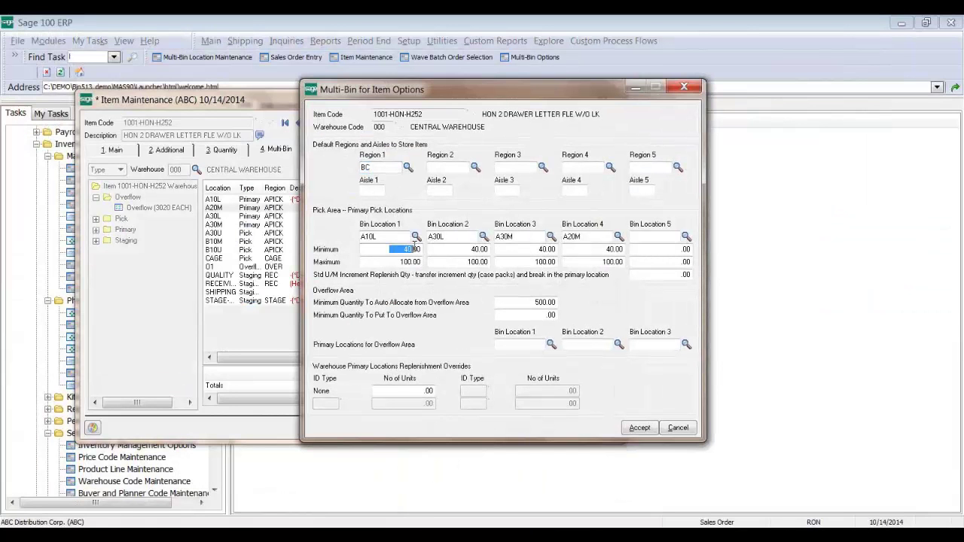
{"action": "double_click", "coordinate": [417, 248]}
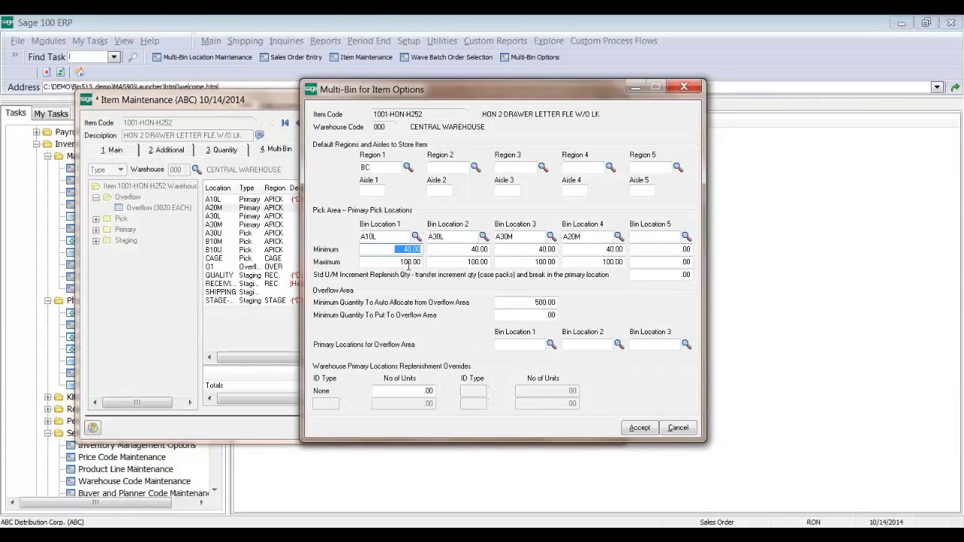
{"action": "left_click", "coordinate": [410, 392]}
{"action": "left_click", "coordinate": [639, 427]}
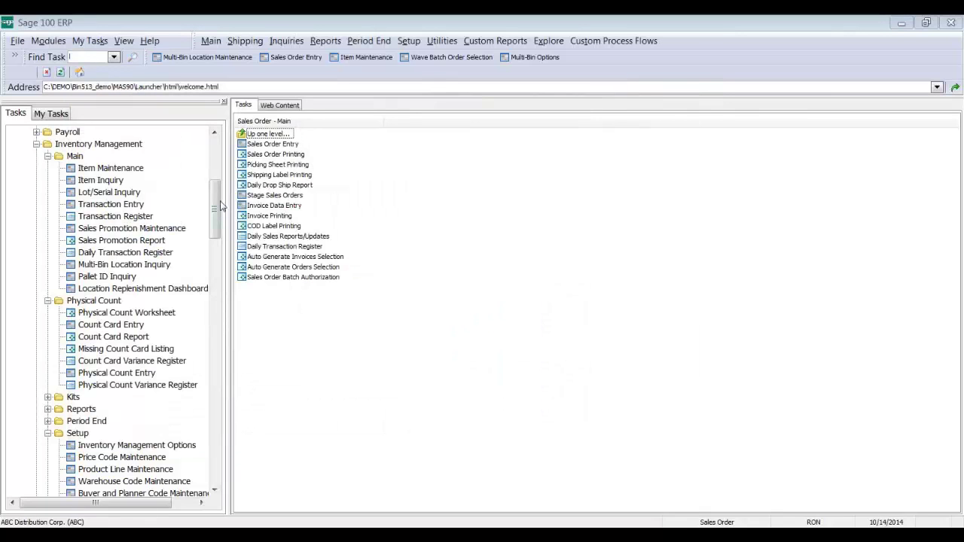
- Start a new wave putaway in the Location Replenishment Dashboard and limit the inventory selection to warehouse code 000
{"action": "left_click_drag", "start_coordinate": [216, 209], "coordinate": [216, 225]}
{"action": "left_click", "coordinate": [143, 180]}
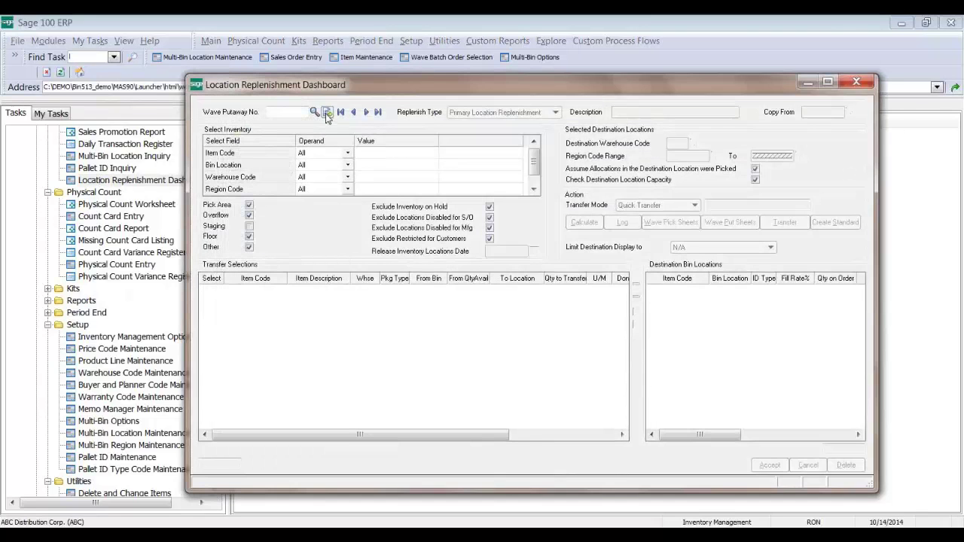
{"action": "left_click", "coordinate": [415, 166]}
{"action": "left_click", "coordinate": [433, 178]}
{"action": "left_click", "coordinate": [430, 176]}
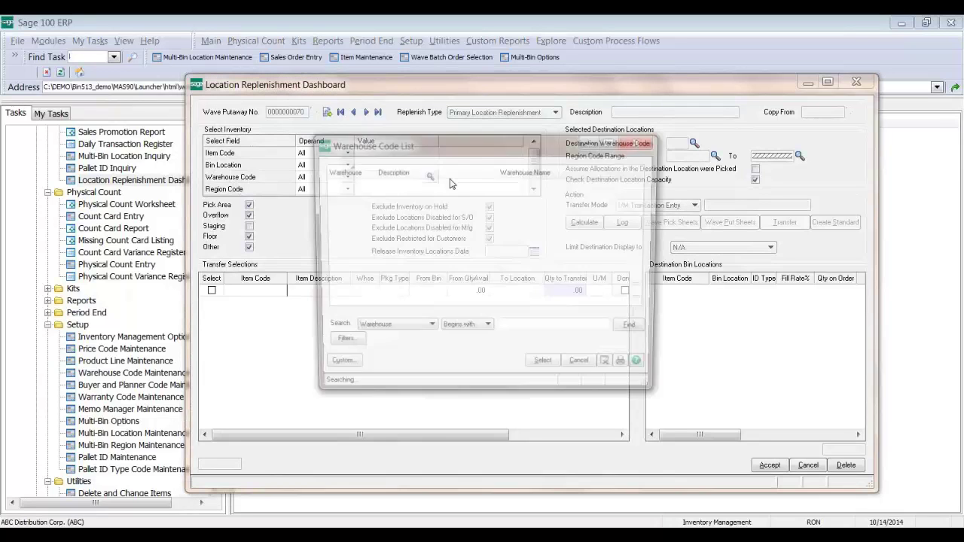
{"action": "double_click", "coordinate": [425, 185]}
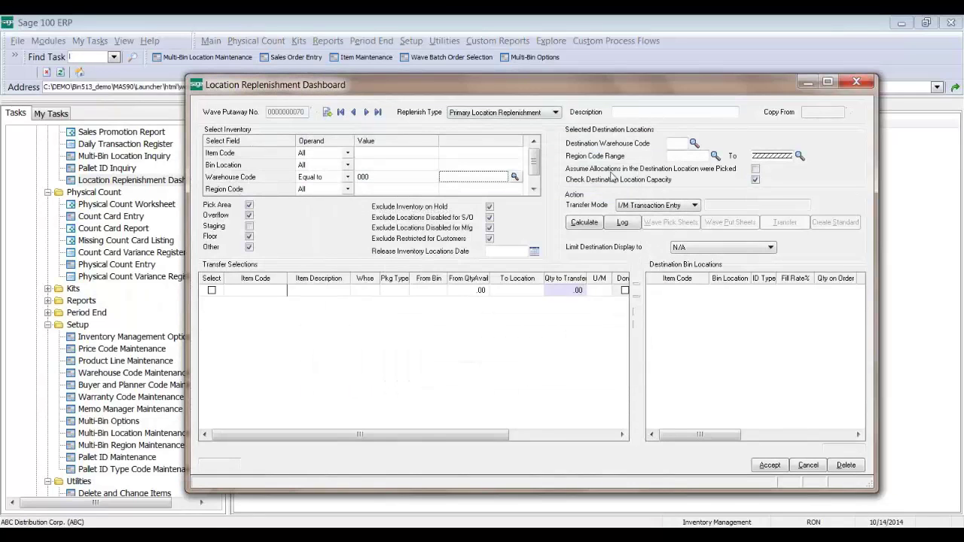
- Calculate the primary location replenishment for destination warehouse 000 and review the To Locations of the suggested transfers
{"action": "left_click", "coordinate": [694, 143]}
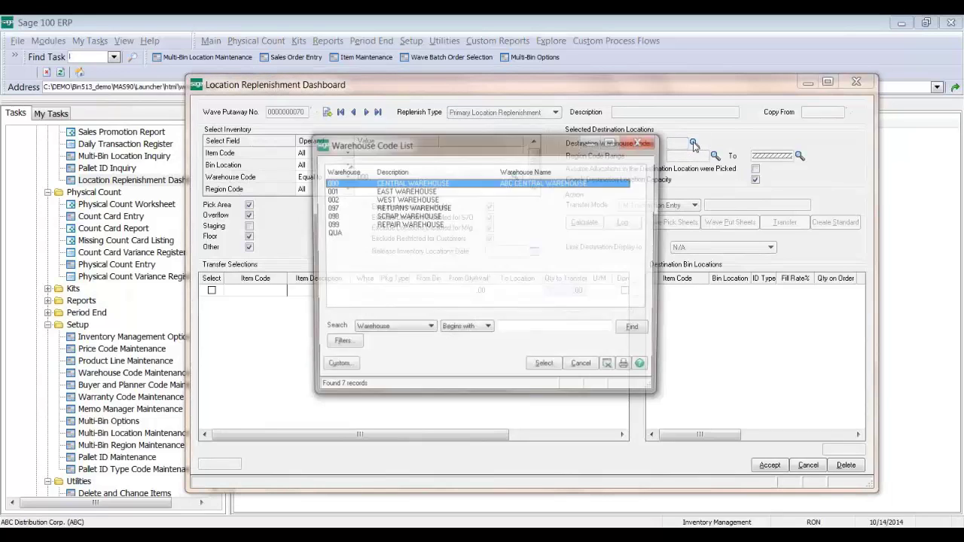
{"action": "left_click", "coordinate": [545, 367]}
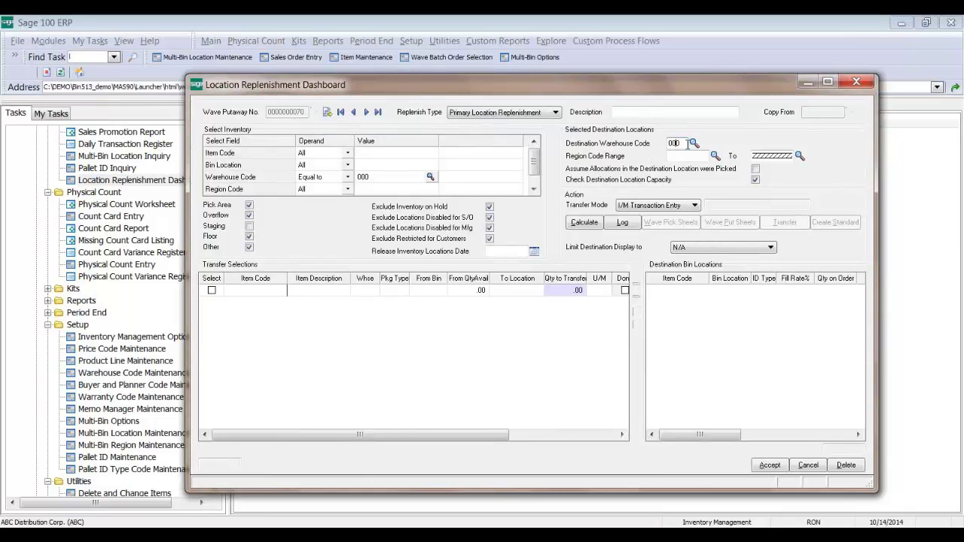
{"action": "left_click", "coordinate": [585, 225]}
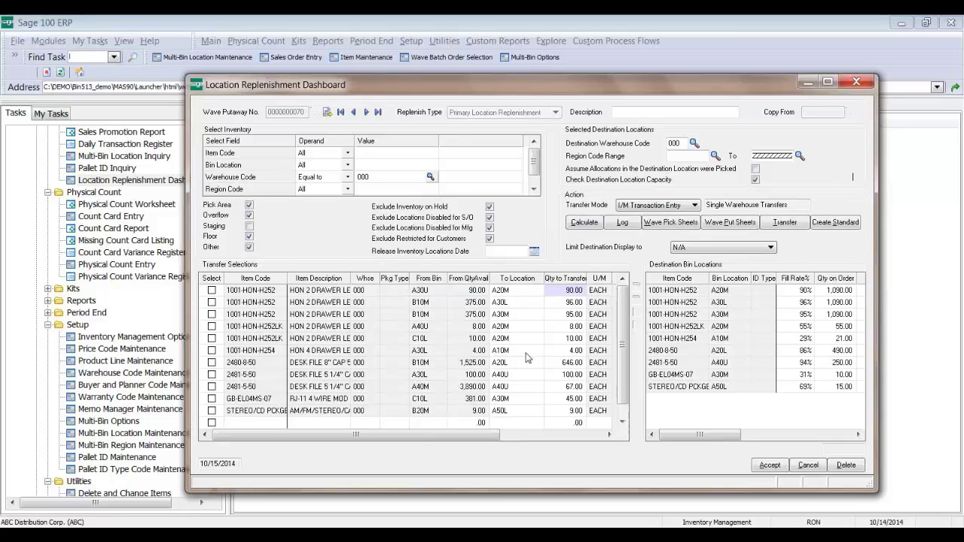
{"action": "left_click", "coordinate": [513, 294]}
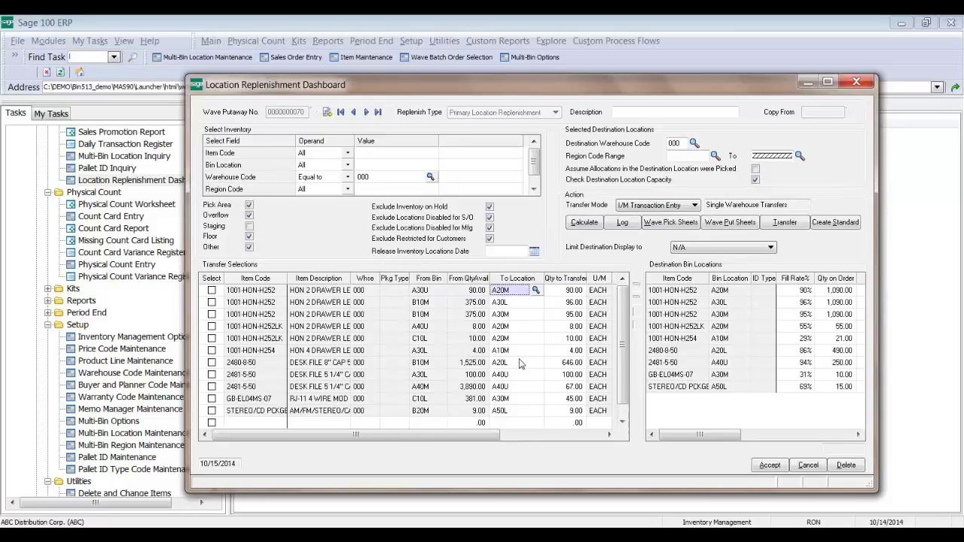
{"action": "left_click", "coordinate": [521, 363]}
{"action": "left_click", "coordinate": [518, 412]}
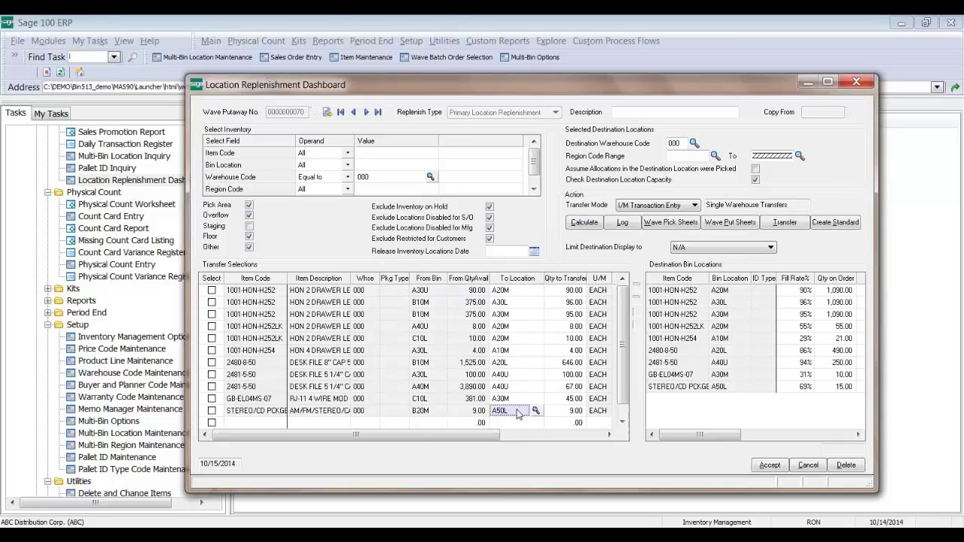
{"action": "left_click", "coordinate": [506, 314]}
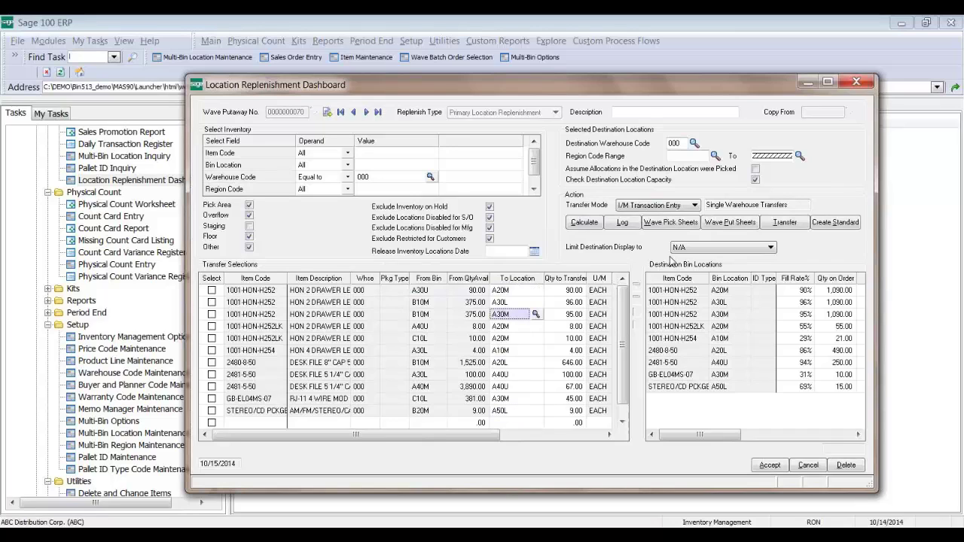
- Remove the 1001-HON-H252 transfer from B10M to A30M and the 1001-HON-H254 transfer from the transfer selections
{"action": "left_click", "coordinate": [211, 316]}
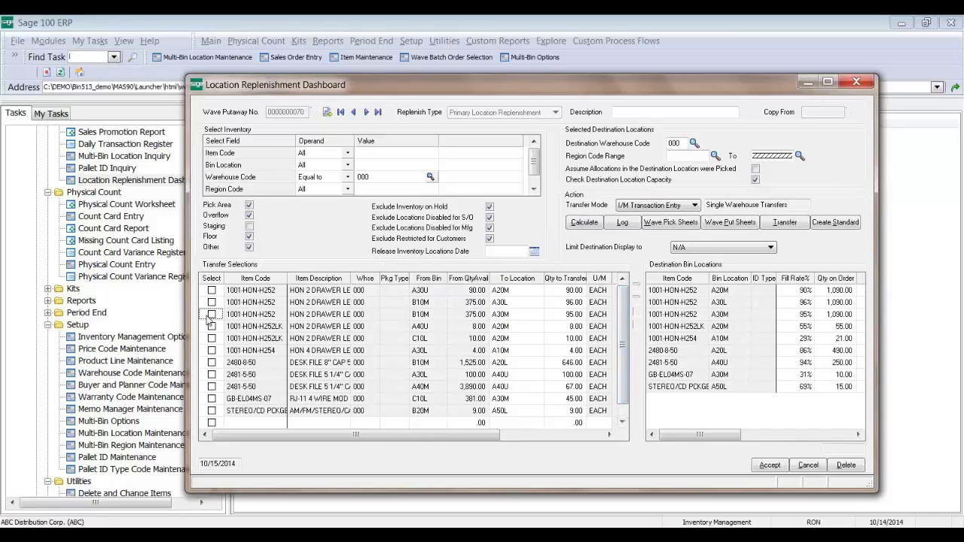
{"action": "left_click", "coordinate": [211, 316]}
{"action": "left_click", "coordinate": [212, 351]}
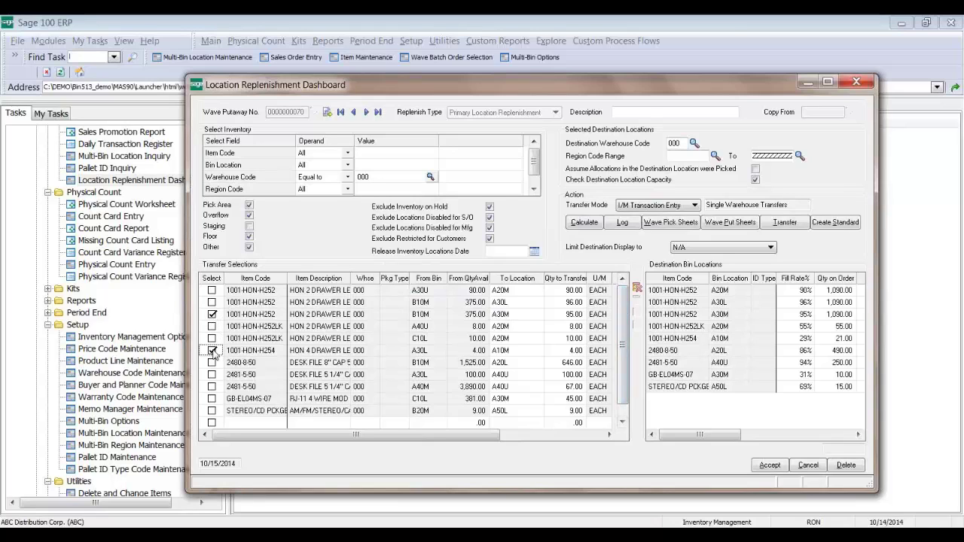
{"action": "left_click", "coordinate": [639, 291]}
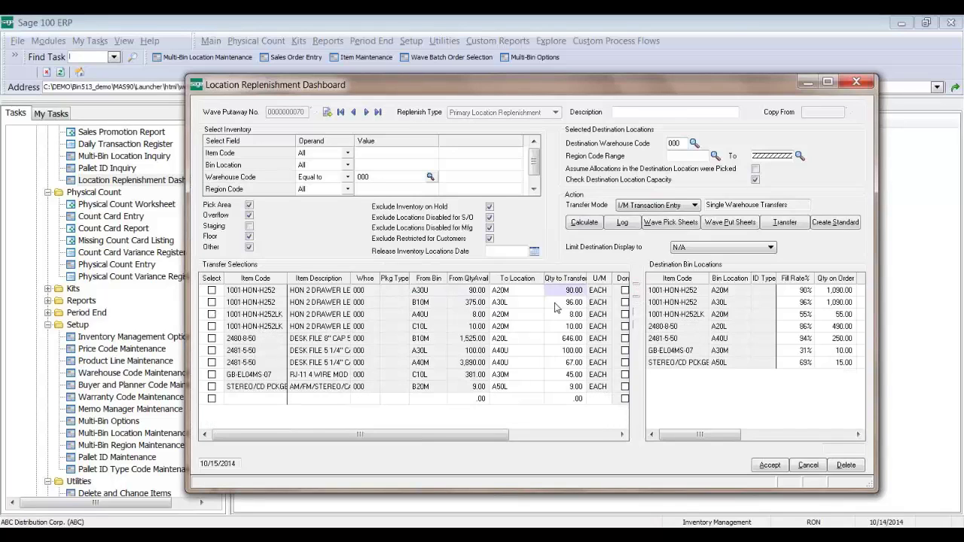
{"action": "left_click", "coordinate": [520, 313]}
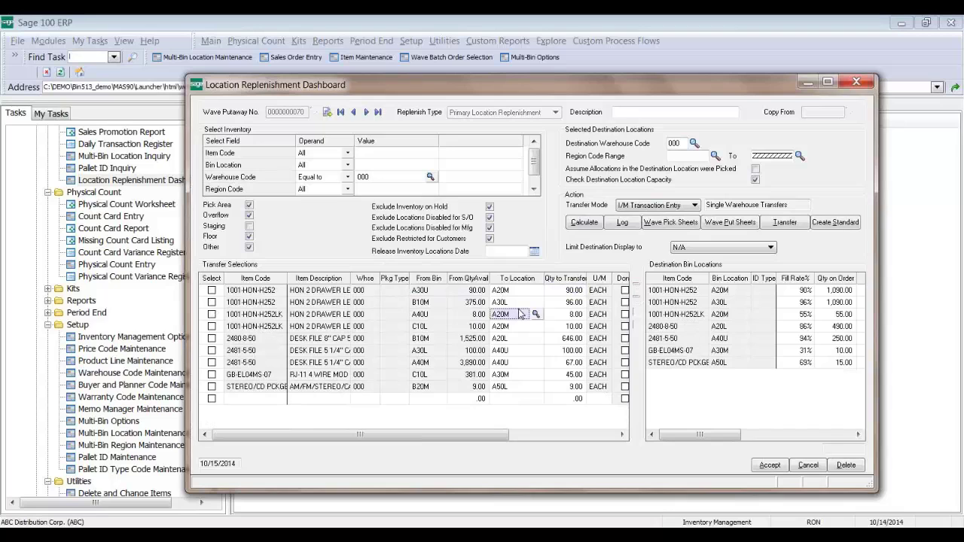
- Preview the error log of the replenishment calculation, read why items were skipped, and close it
{"action": "left_click", "coordinate": [622, 224]}
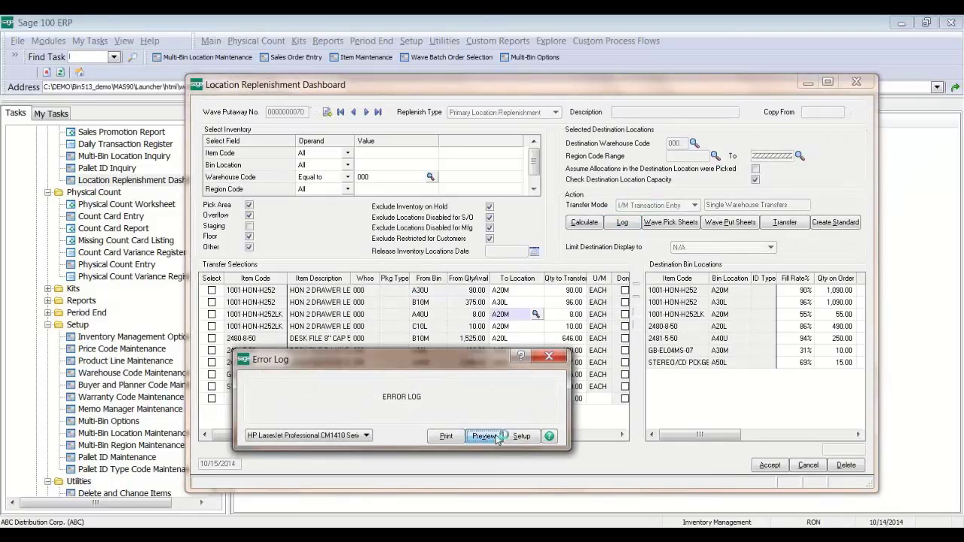
{"action": "left_click", "coordinate": [493, 437]}
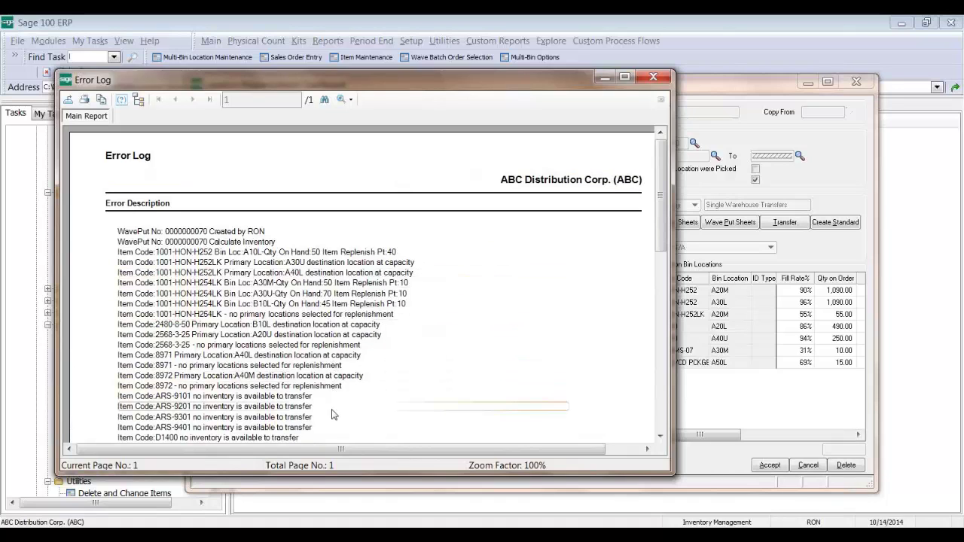
{"action": "left_click", "coordinate": [655, 76]}
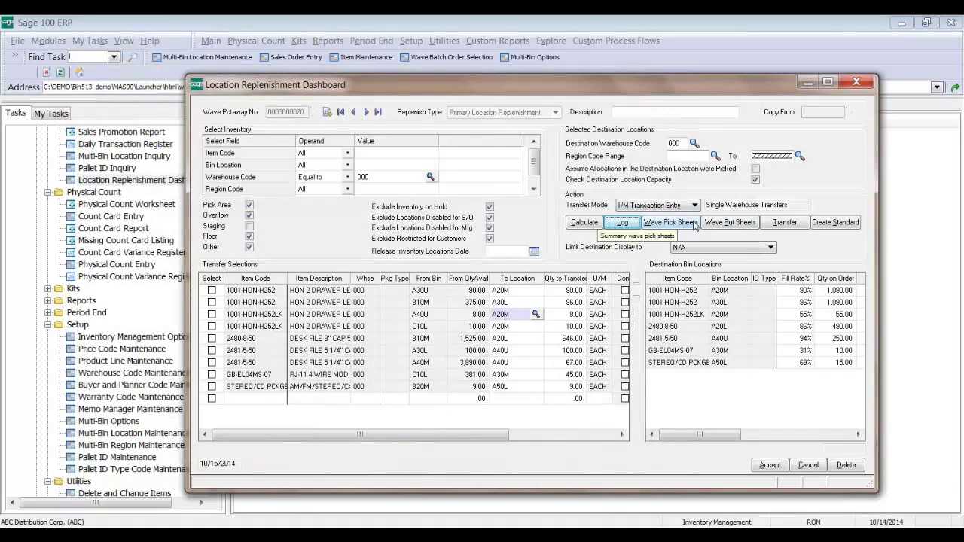
- Preview the Putaway Wave Pick Sheet, enlarge it to read the From and To bin locations, and close it
{"action": "left_click", "coordinate": [668, 222]}
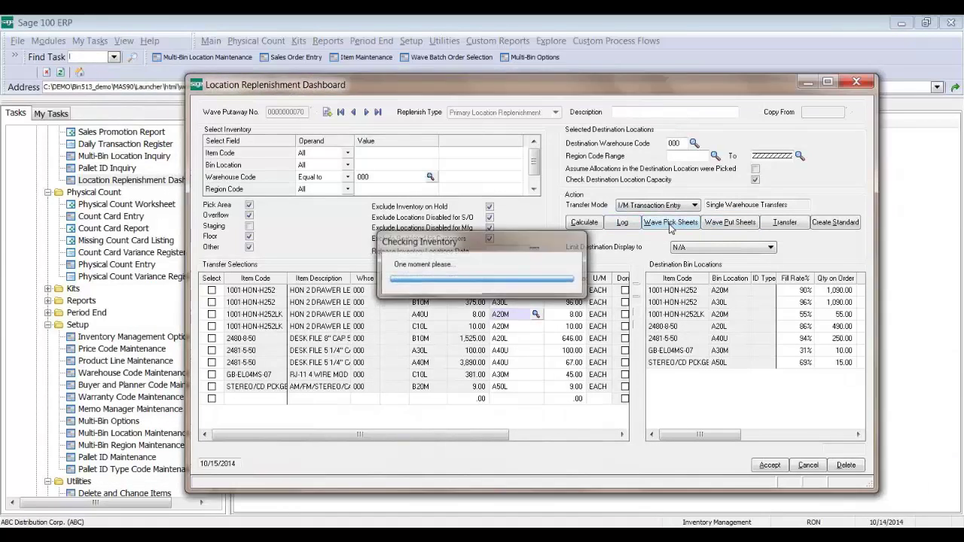
{"action": "left_click", "coordinate": [598, 335]}
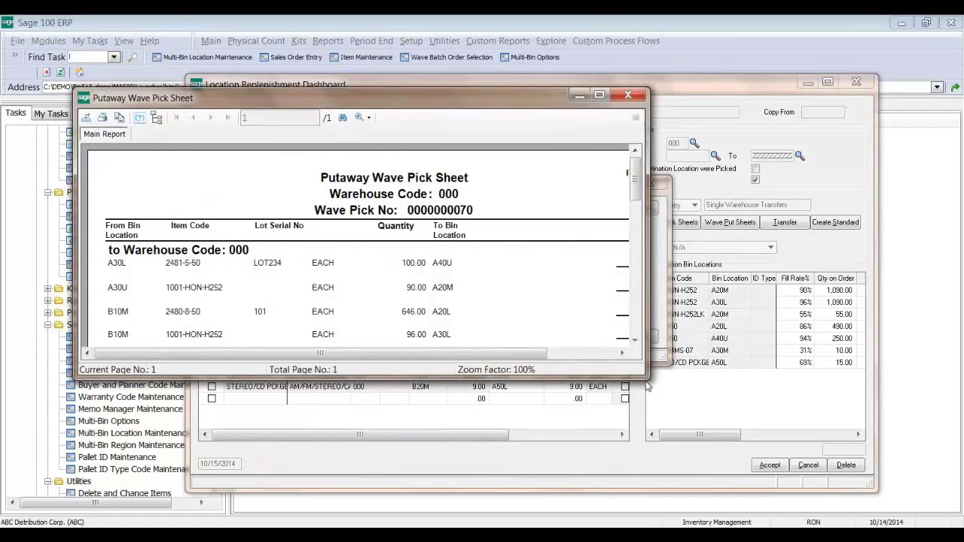
{"action": "left_click_drag", "start_coordinate": [646, 376], "coordinate": [723, 505]}
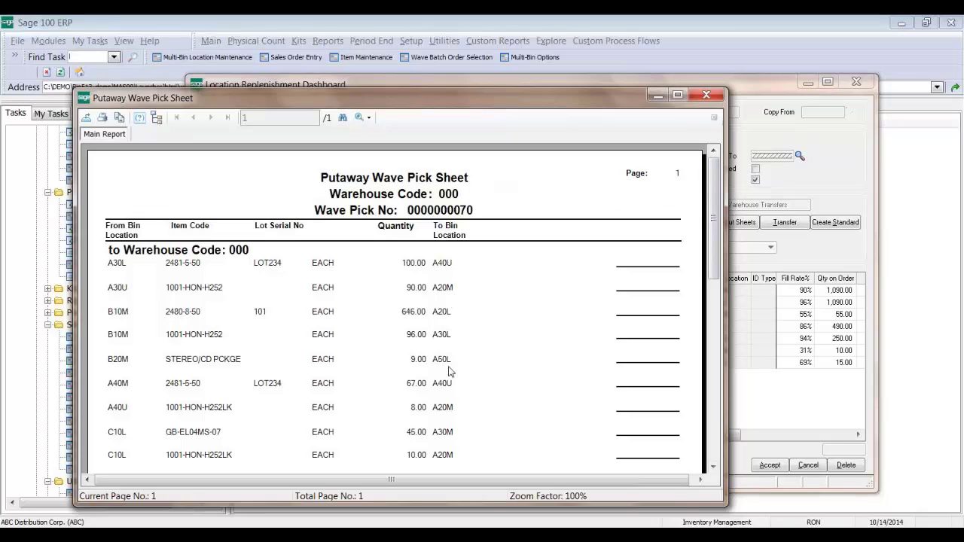
{"action": "left_click", "coordinate": [719, 99]}
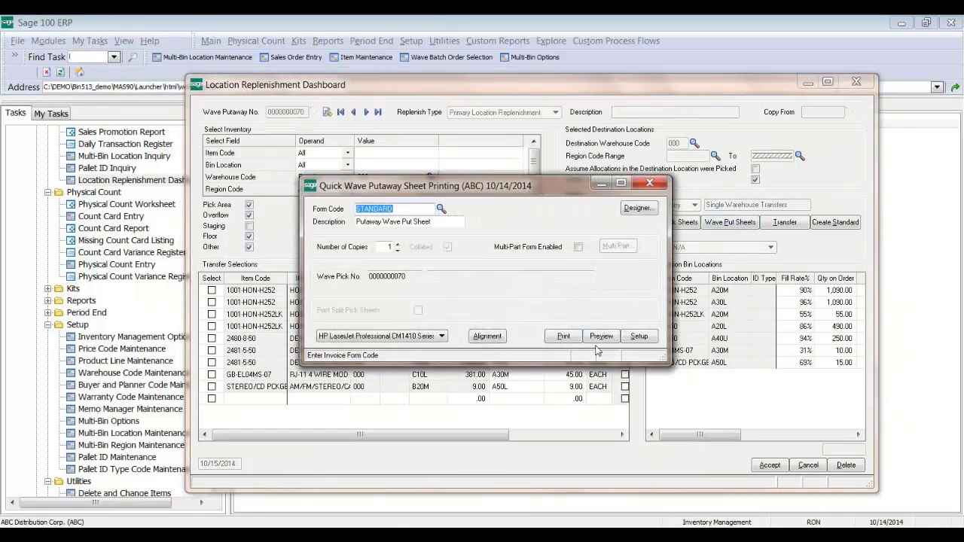
- Preview the Putaway Wave Put Sheet at full size, review its destination bins and quantities, and close it
{"action": "left_click", "coordinate": [598, 339]}
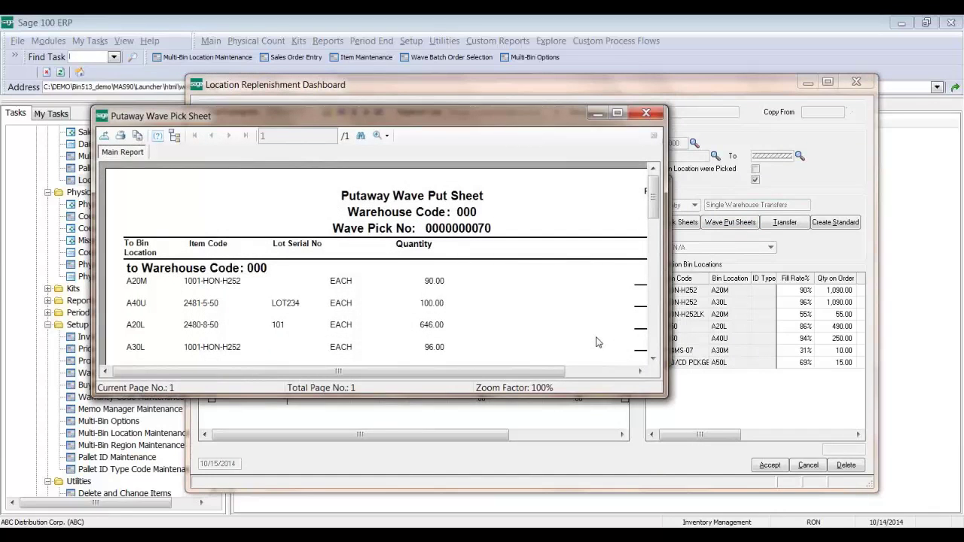
{"action": "left_click", "coordinate": [617, 114]}
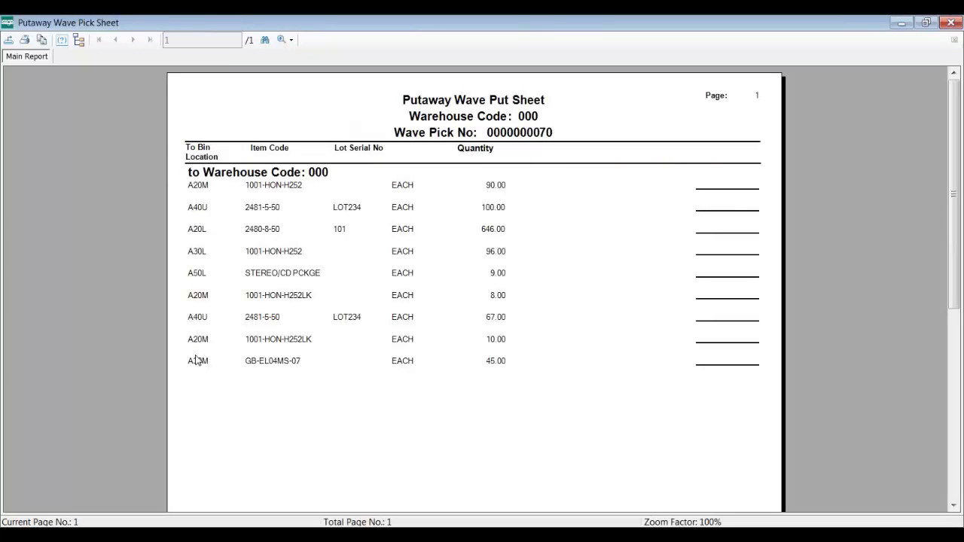
{"action": "left_click", "coordinate": [955, 22]}
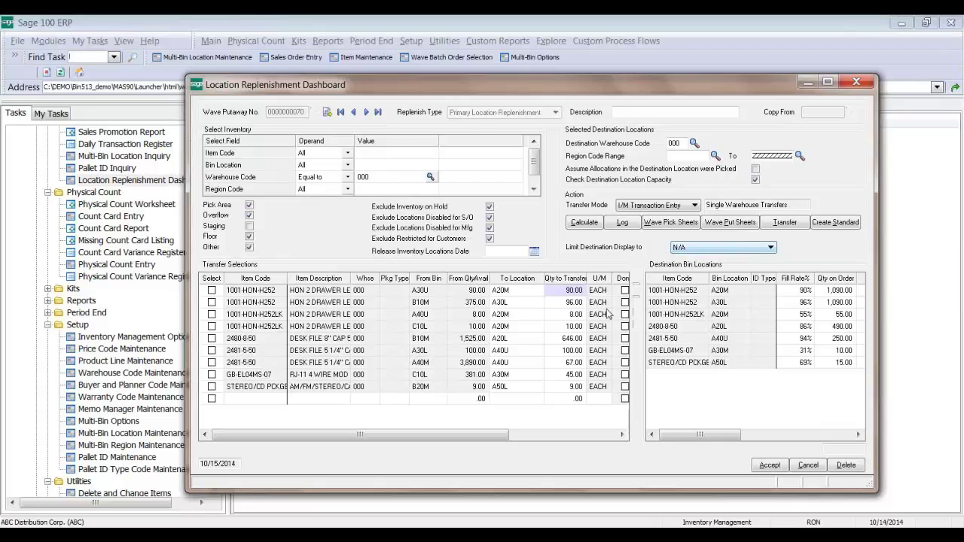
- Transfer the selected replenishment lines using the Quick Transfer mode and reopen the last wave putaway
{"action": "left_click", "coordinate": [693, 206]}
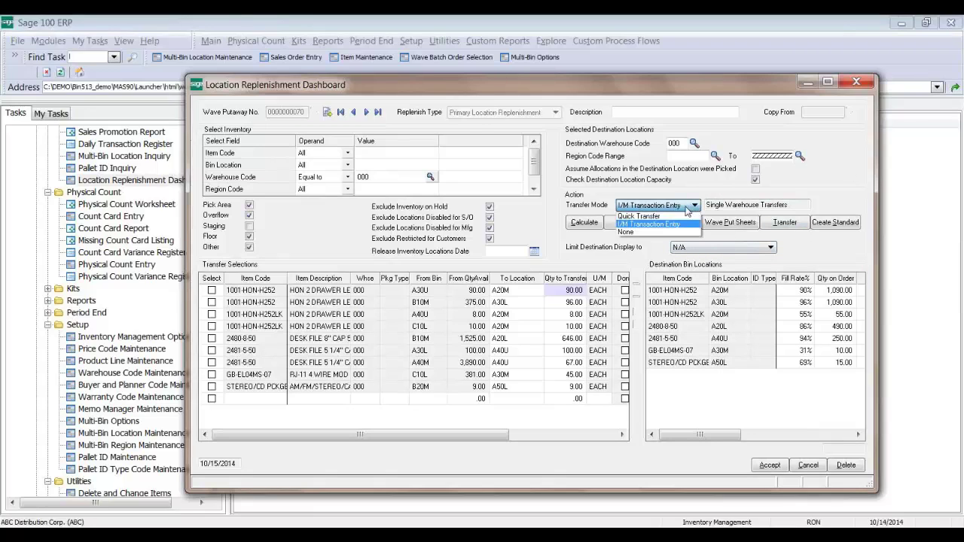
{"action": "left_click", "coordinate": [669, 216]}
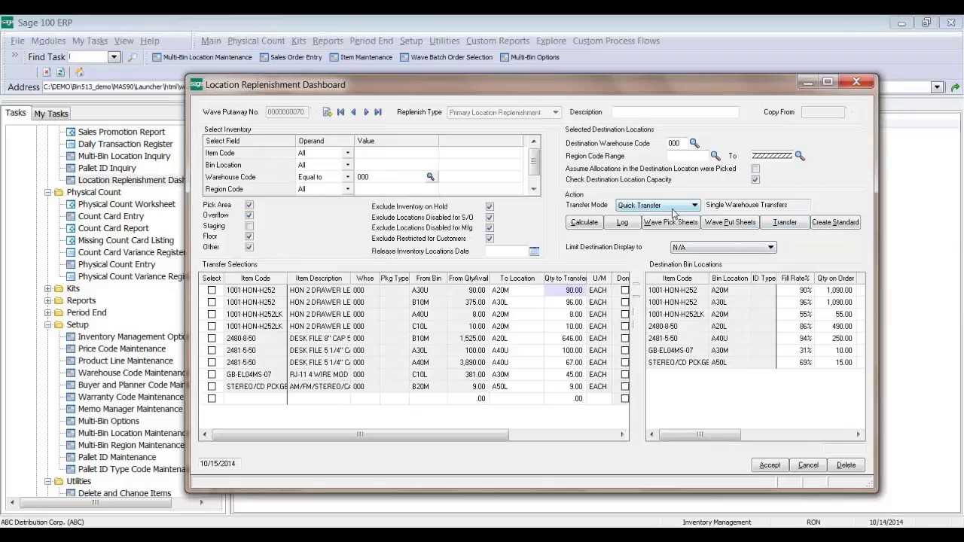
{"action": "left_click", "coordinate": [775, 222]}
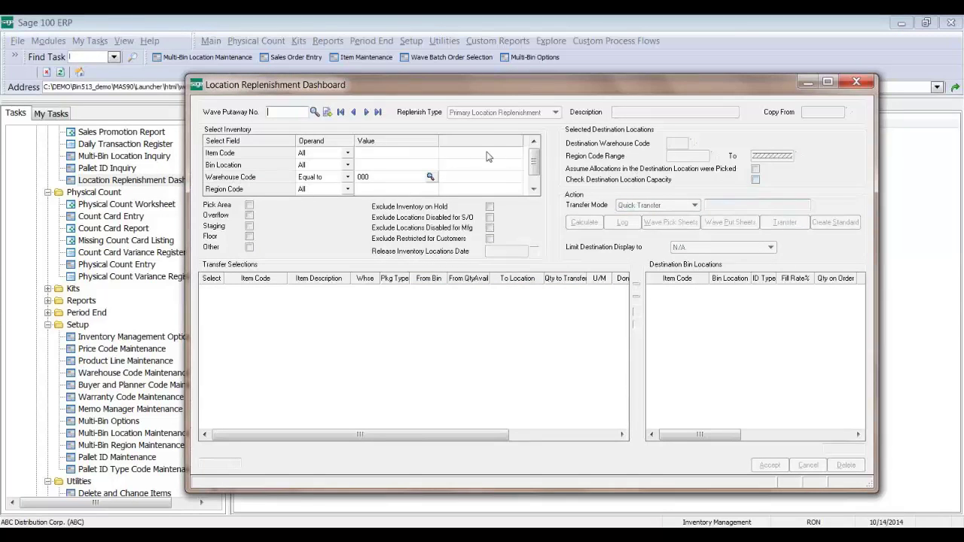
{"action": "left_click", "coordinate": [378, 112]}
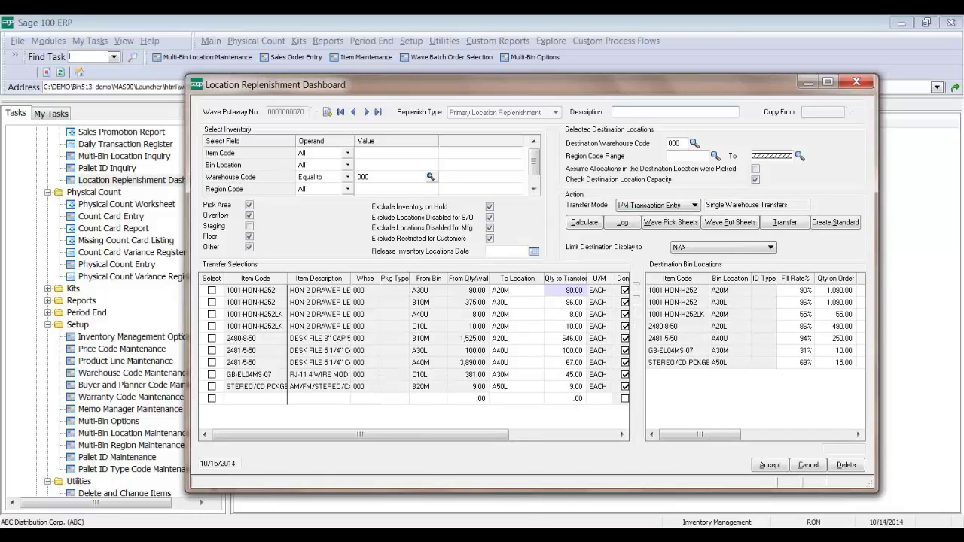
- Return to Item Maintenance and refresh the Multi-Bin location quantities of item 1001-HON-H252 to check the transfers
{"action": "mouse_move", "coordinate": [580, 535]}
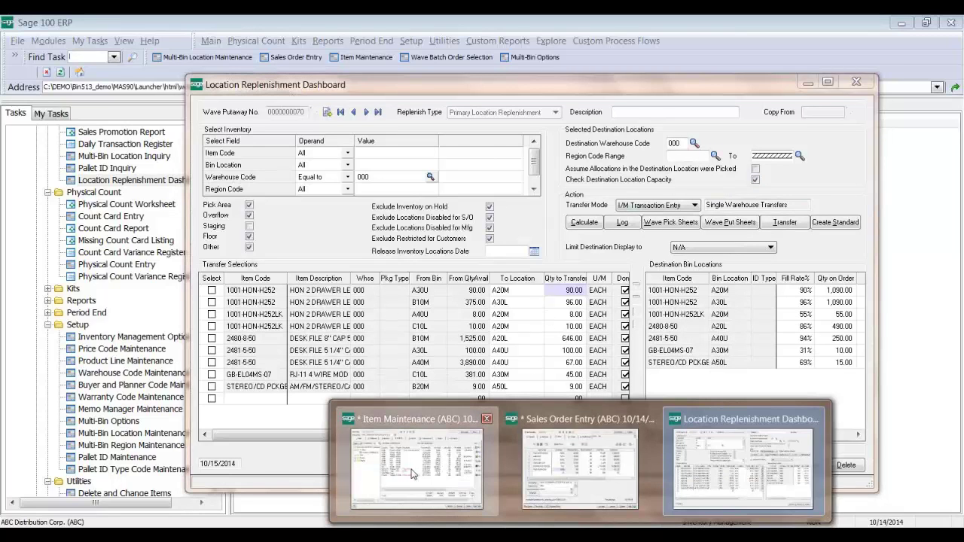
{"action": "left_click", "coordinate": [412, 473]}
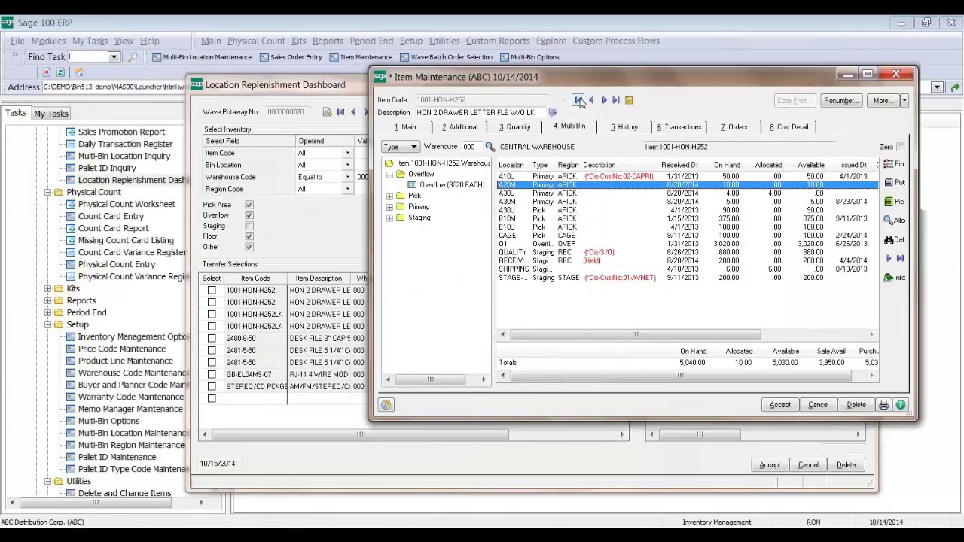
{"action": "left_click", "coordinate": [579, 101]}
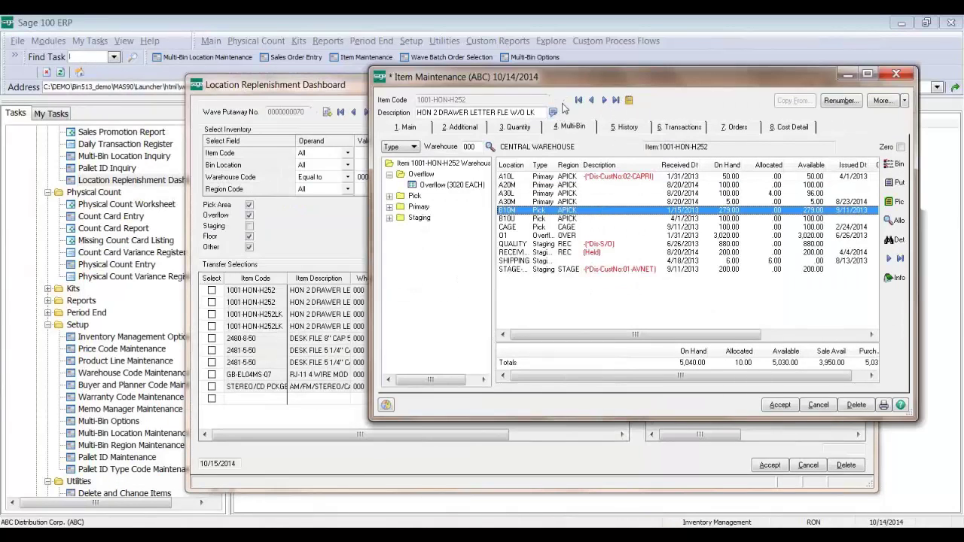
- Compare item 1001-HON-H252's bin quantities with the replenishment lines and check the minimum and maximum of its primary pick locations
{"action": "left_click_drag", "start_coordinate": [572, 85], "coordinate": [478, 360]}
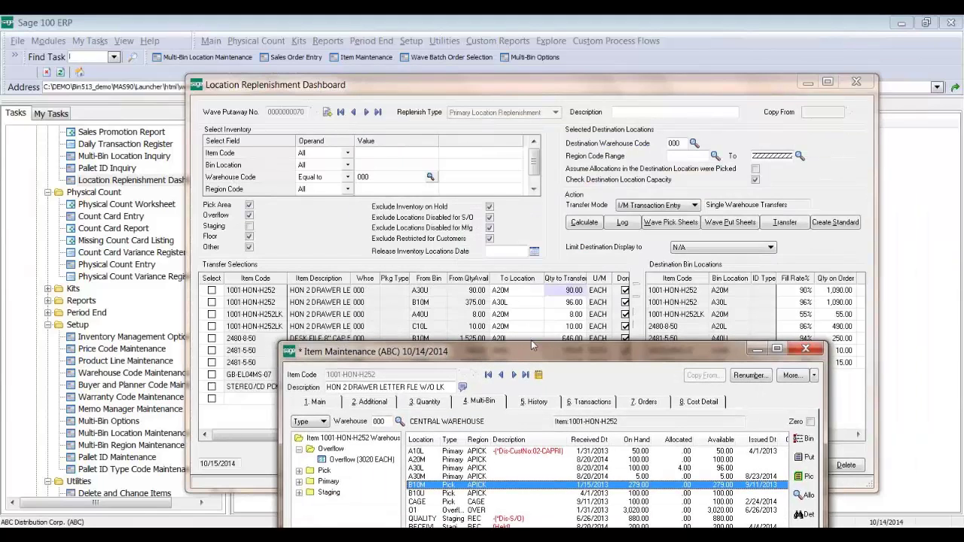
{"action": "left_click_drag", "start_coordinate": [530, 348], "coordinate": [616, 148]}
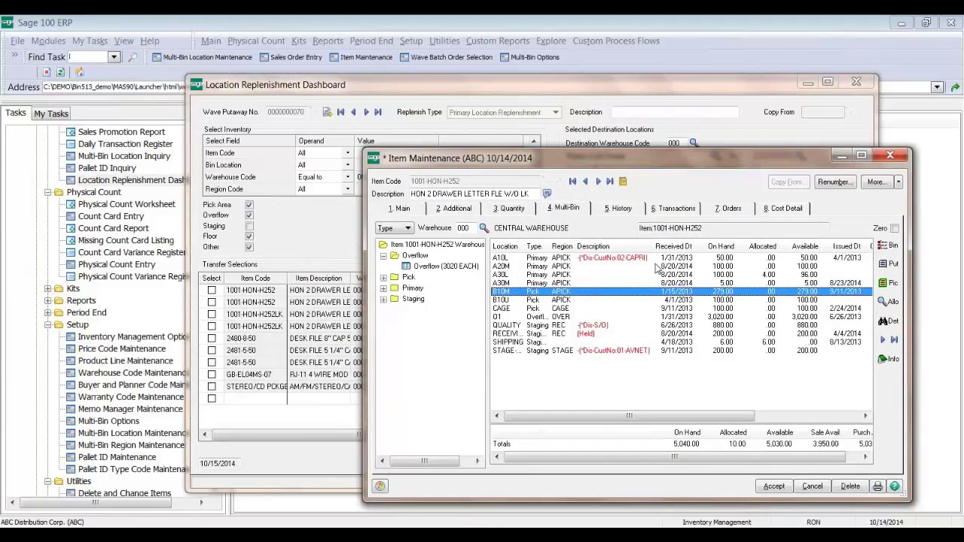
{"action": "left_click", "coordinate": [654, 267]}
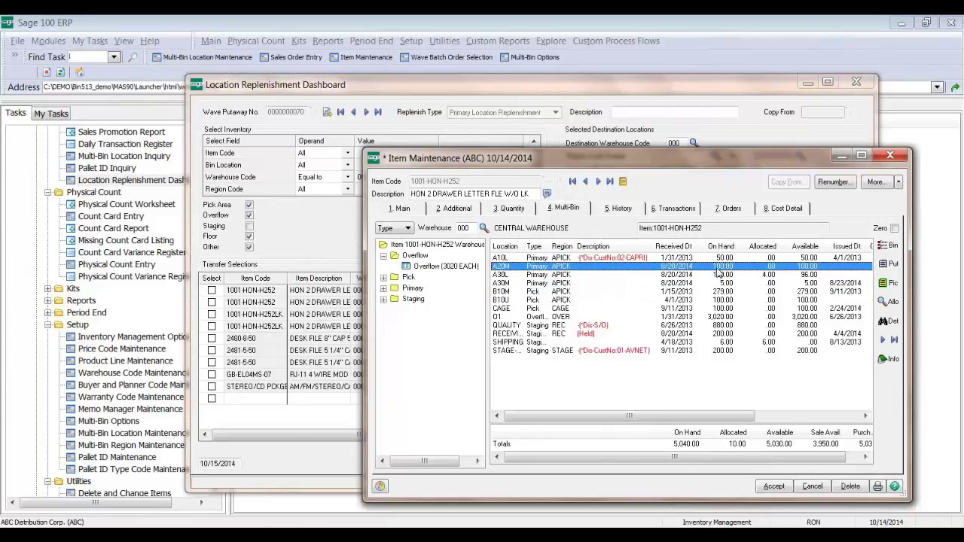
{"action": "left_click", "coordinate": [893, 247]}
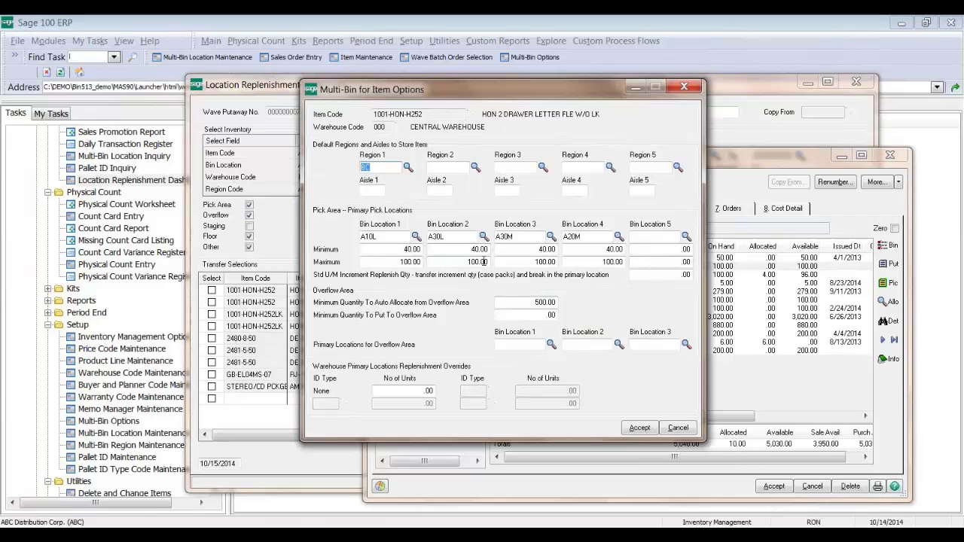
{"action": "left_click", "coordinate": [640, 427]}
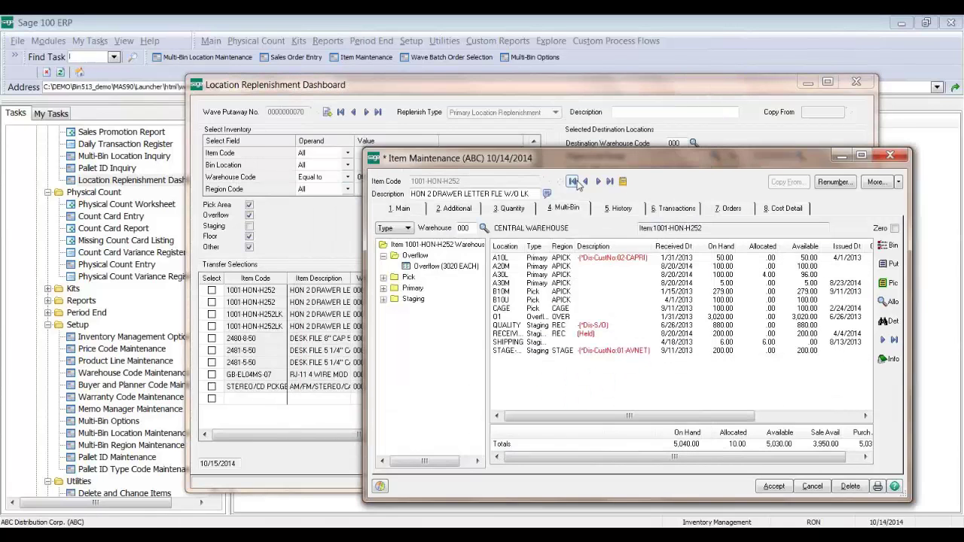
- Review the Multi-Bin history of item 1001-HON-H252, widening the Description column to read the transfer entries, and close it
{"action": "left_click_drag", "start_coordinate": [581, 167], "coordinate": [500, 383]}
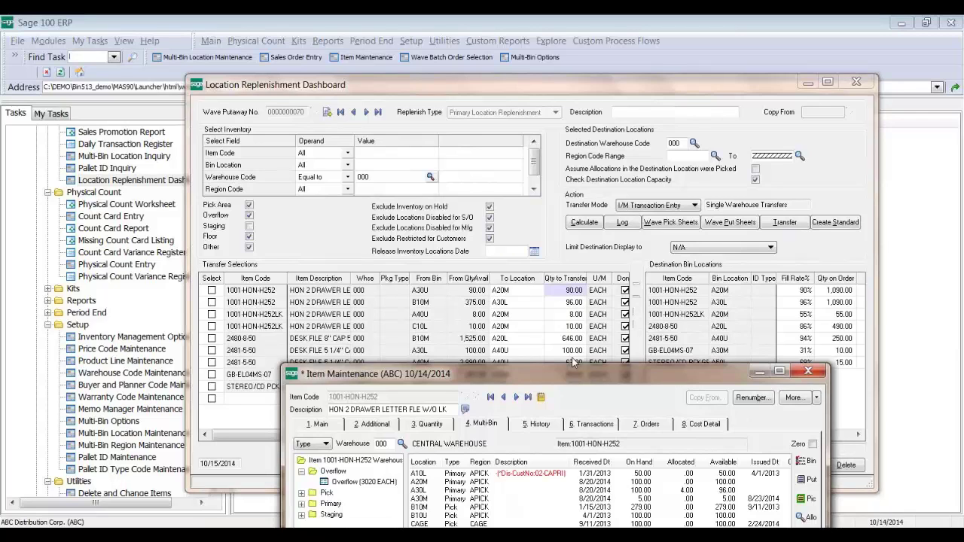
{"action": "left_click_drag", "start_coordinate": [569, 372], "coordinate": [605, 182]}
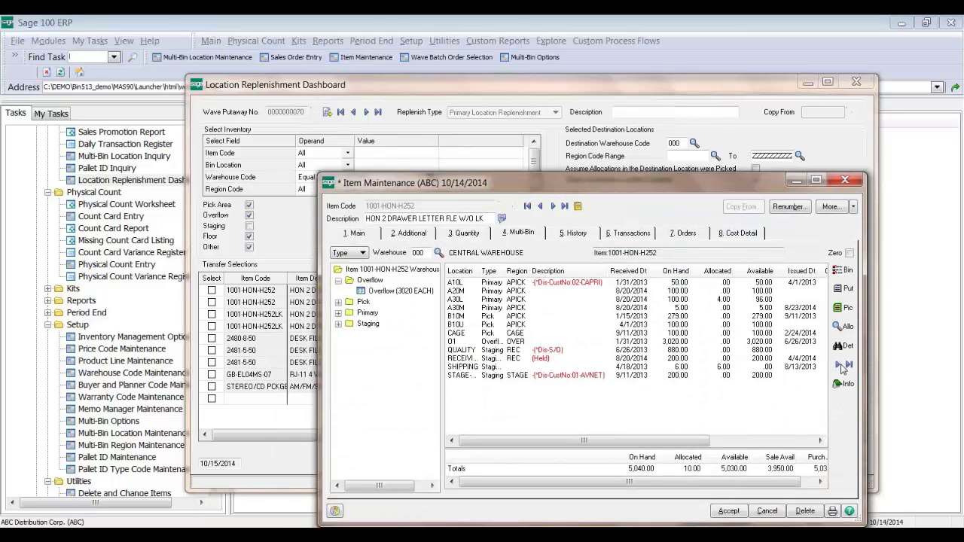
{"action": "left_click", "coordinate": [844, 348]}
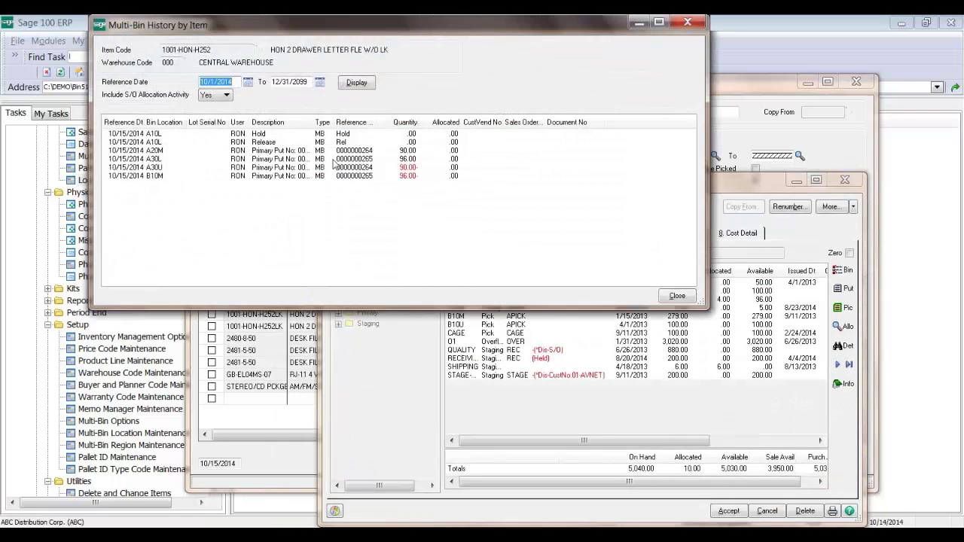
{"action": "left_click", "coordinate": [354, 159]}
{"action": "left_click", "coordinate": [374, 168]}
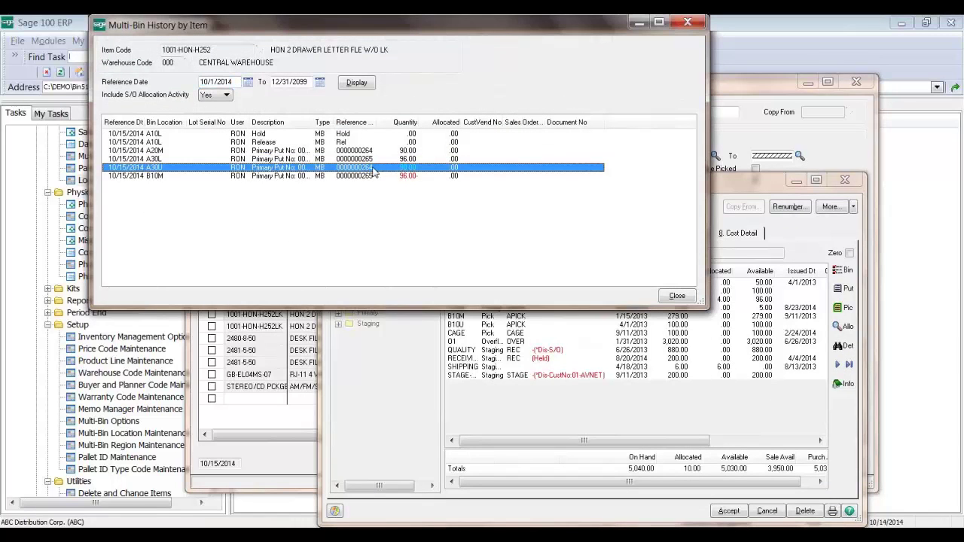
{"action": "left_click", "coordinate": [163, 151]}
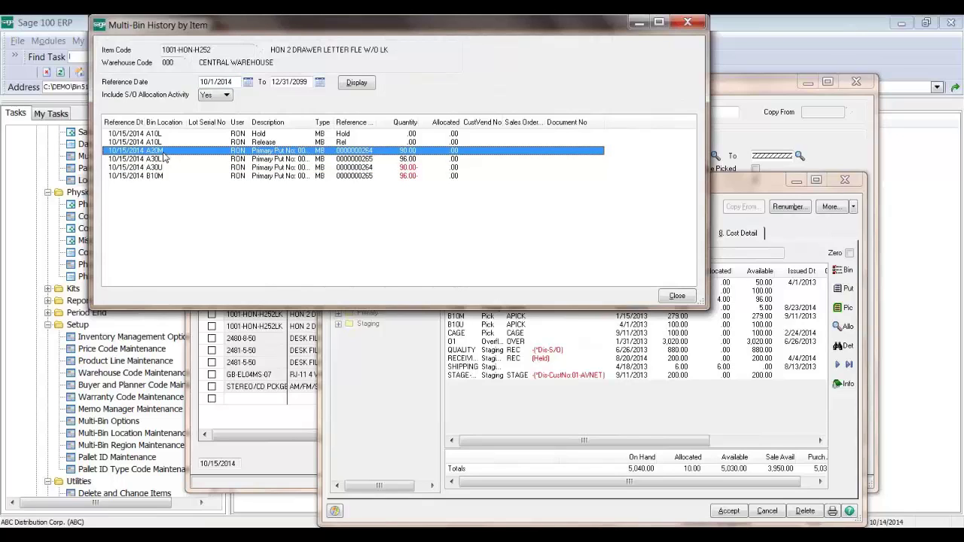
{"action": "left_click_drag", "start_coordinate": [313, 122], "coordinate": [385, 122]}
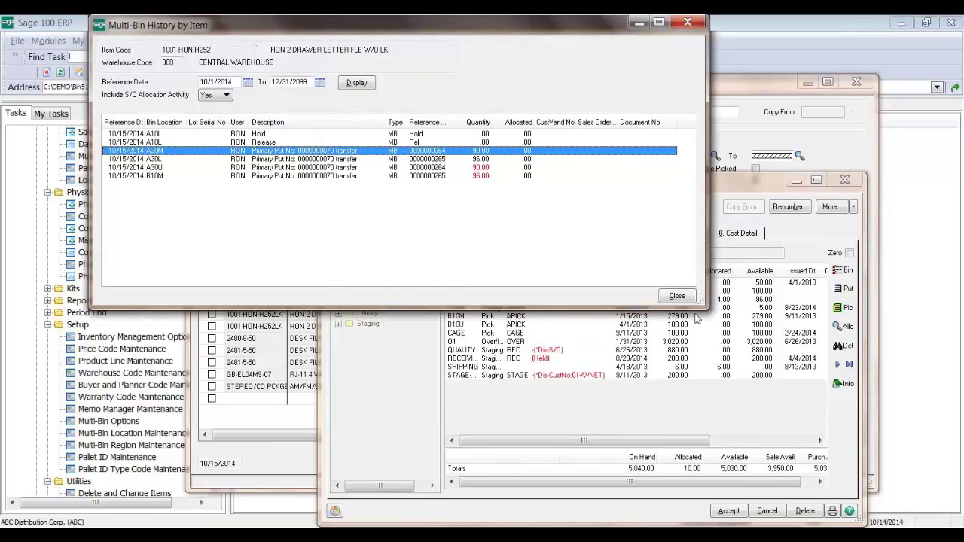
{"action": "left_click", "coordinate": [677, 295]}
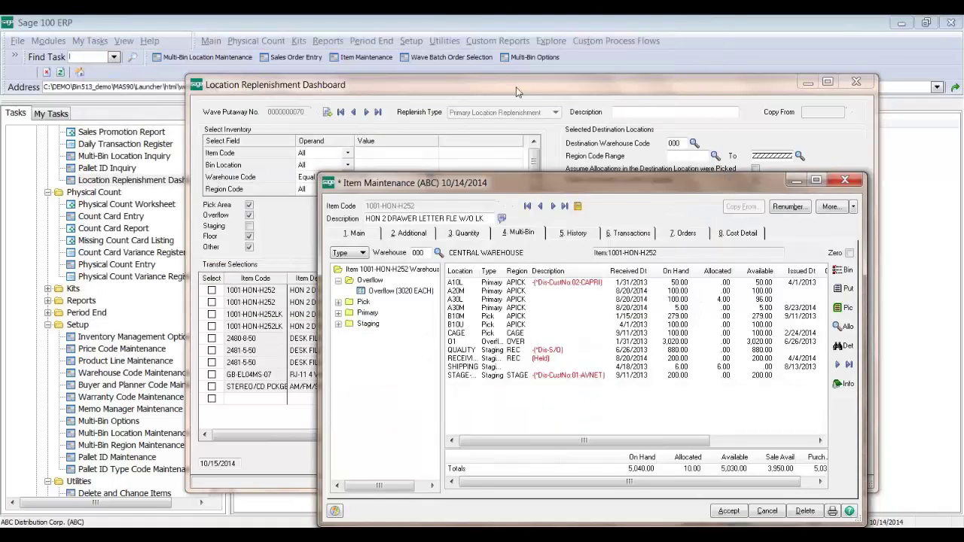
{"action": "left_click", "coordinate": [519, 89]}
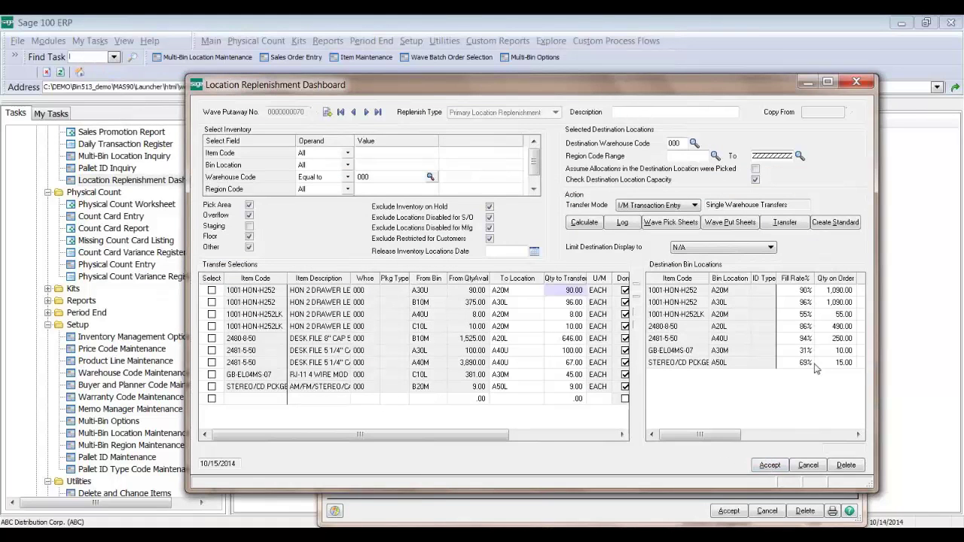
{"action": "left_click", "coordinate": [841, 224]}
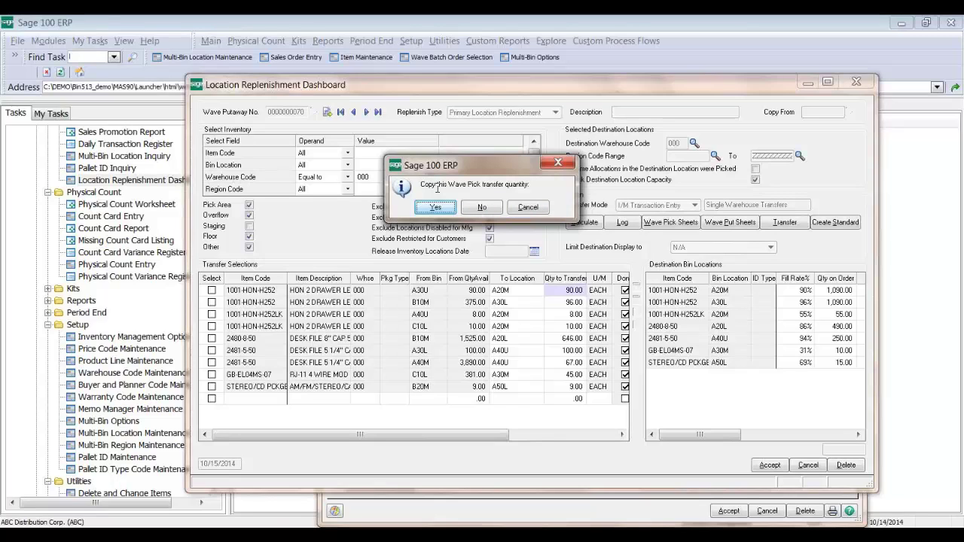
{"action": "left_click", "coordinate": [437, 207]}
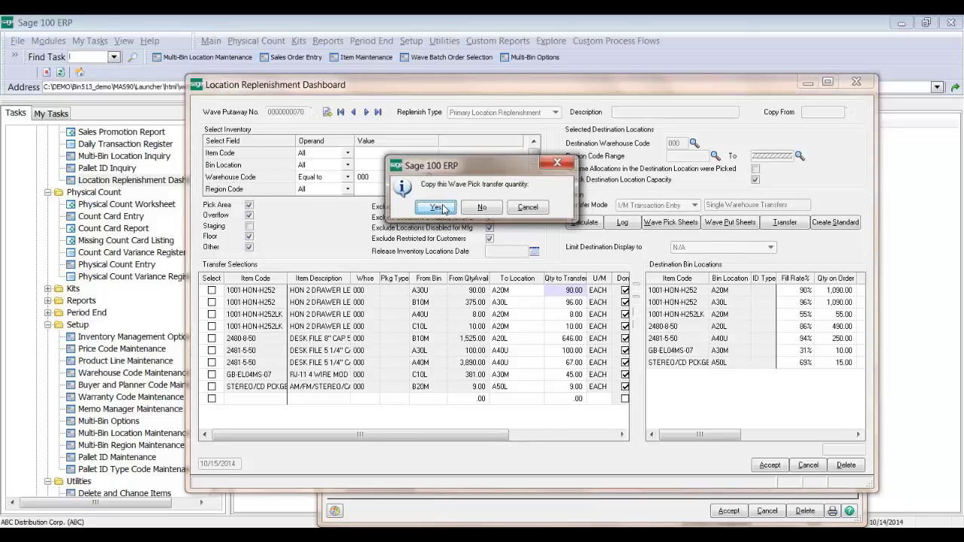
{"action": "left_click", "coordinate": [769, 472]}
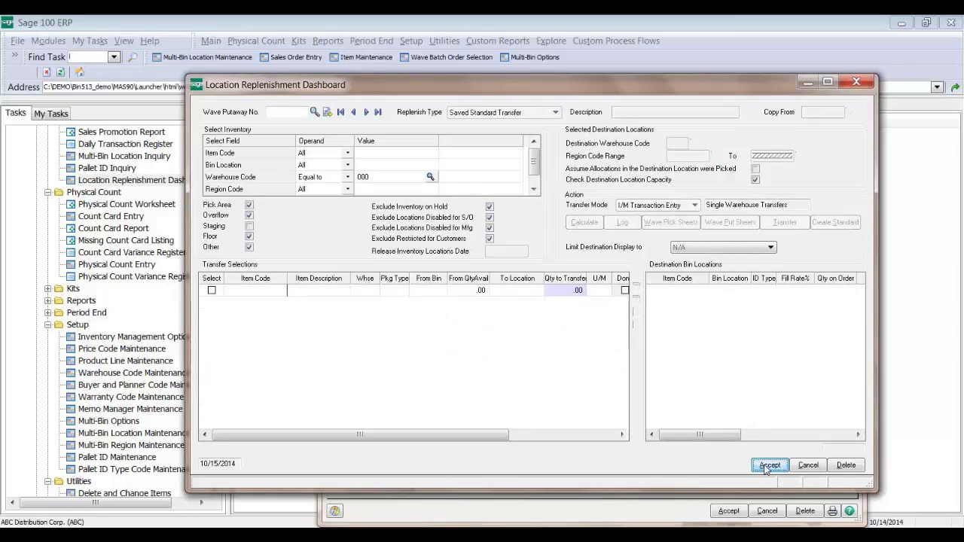
{"action": "left_click", "coordinate": [314, 112]}
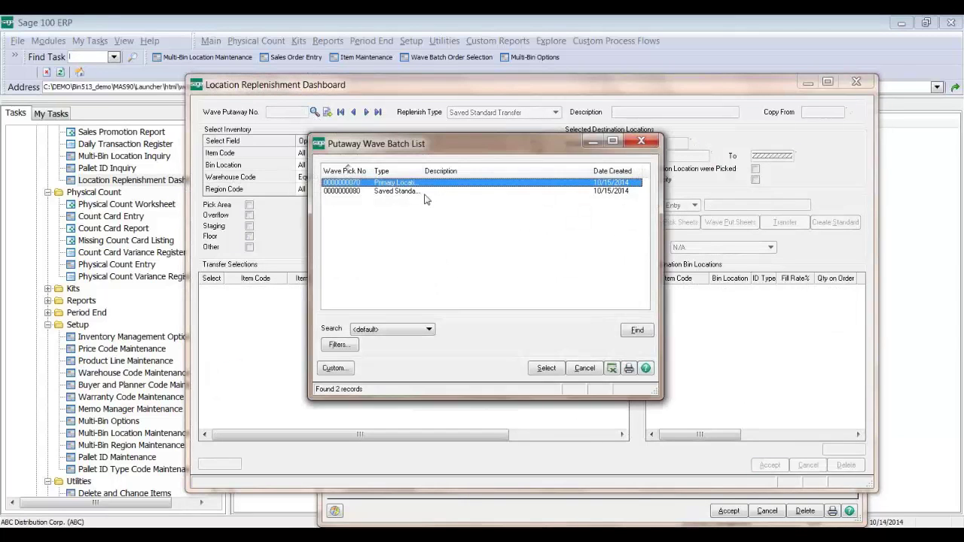
{"action": "double_click", "coordinate": [415, 192]}
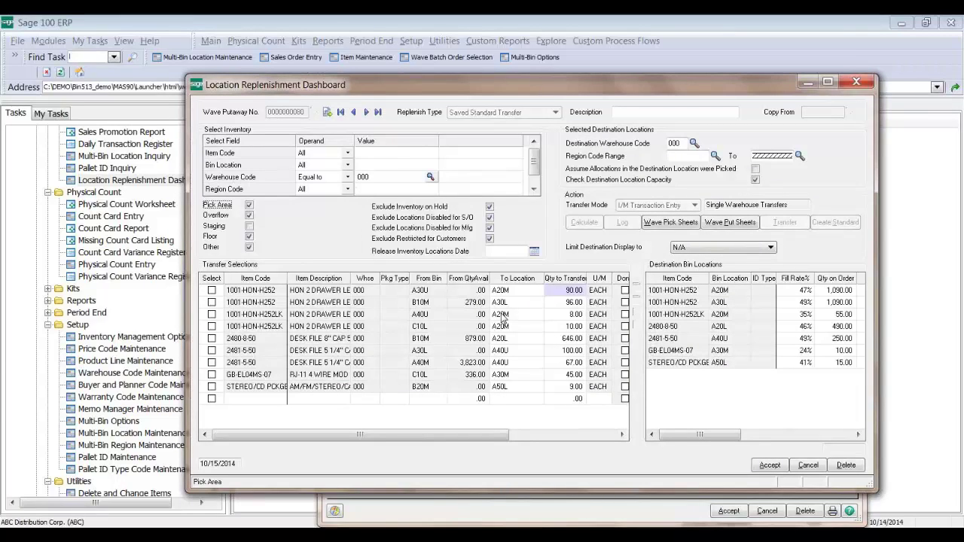
- Delete the transfer lines for items 1001-HON-H252LK and 2481-5-50 from the saved standard transfer
{"action": "left_click", "coordinate": [499, 292]}
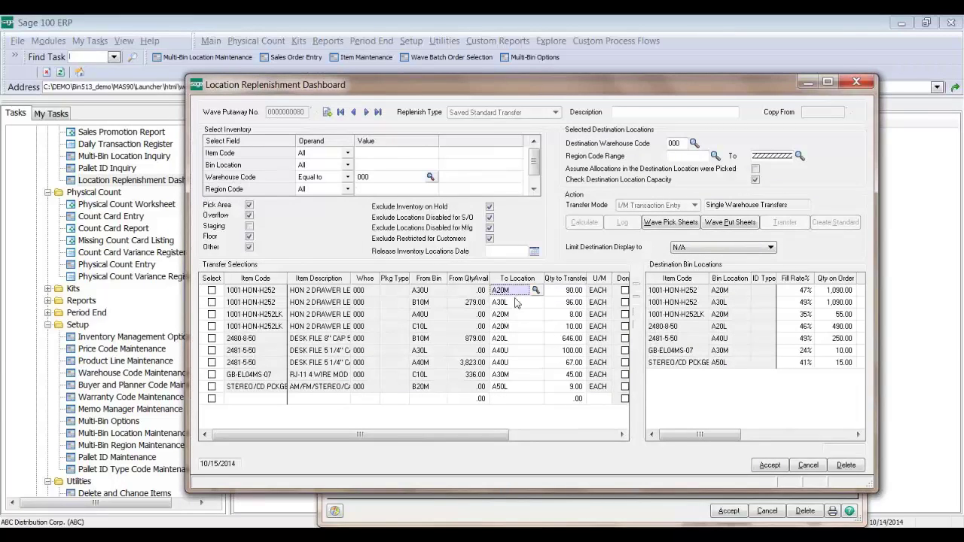
{"action": "left_click", "coordinate": [212, 350]}
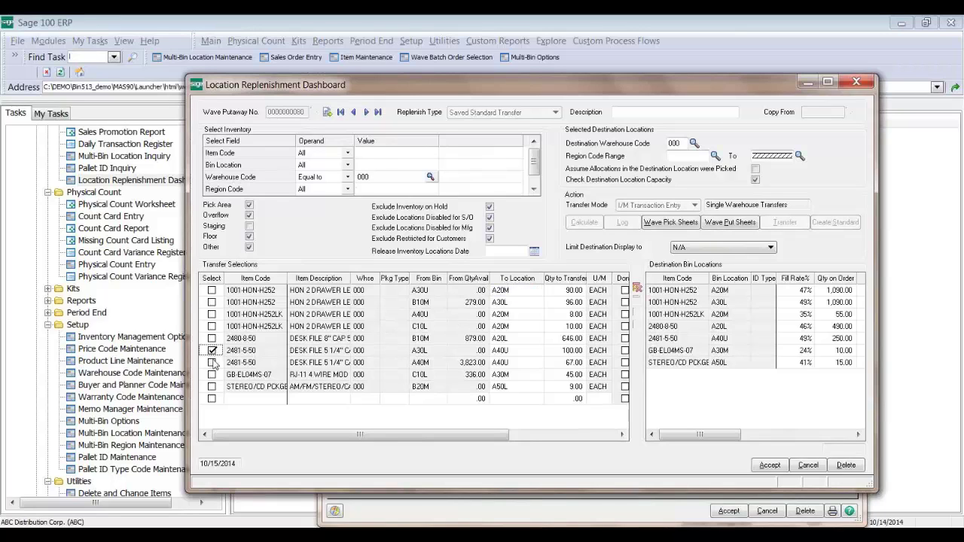
{"action": "left_click", "coordinate": [212, 362]}
{"action": "left_click", "coordinate": [211, 326]}
{"action": "left_click", "coordinate": [212, 314]}
{"action": "left_click", "coordinate": [636, 288]}
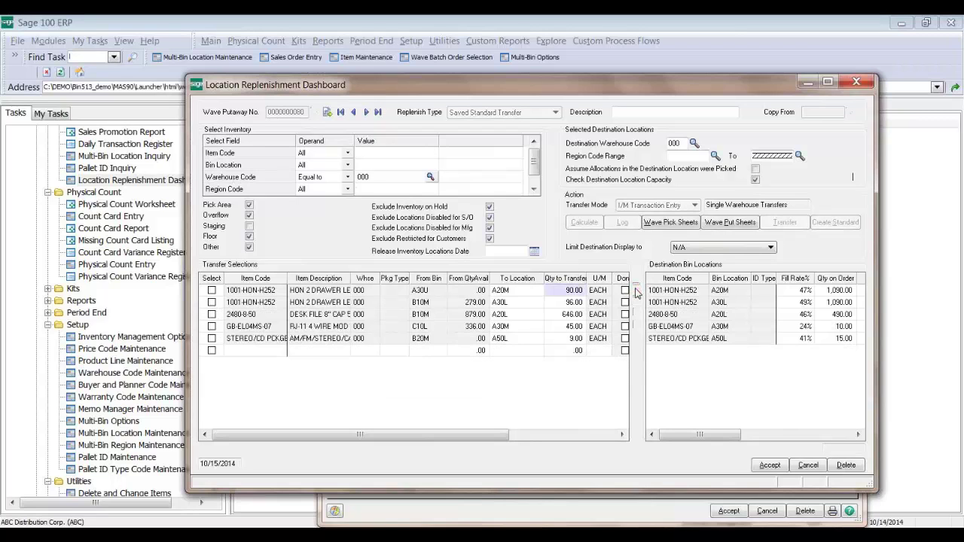
- Change the destination location of the first 1001-HON-H252 line, from bin A30U, to E30M
{"action": "left_click", "coordinate": [521, 292]}
{"action": "left_click", "coordinate": [539, 291]}
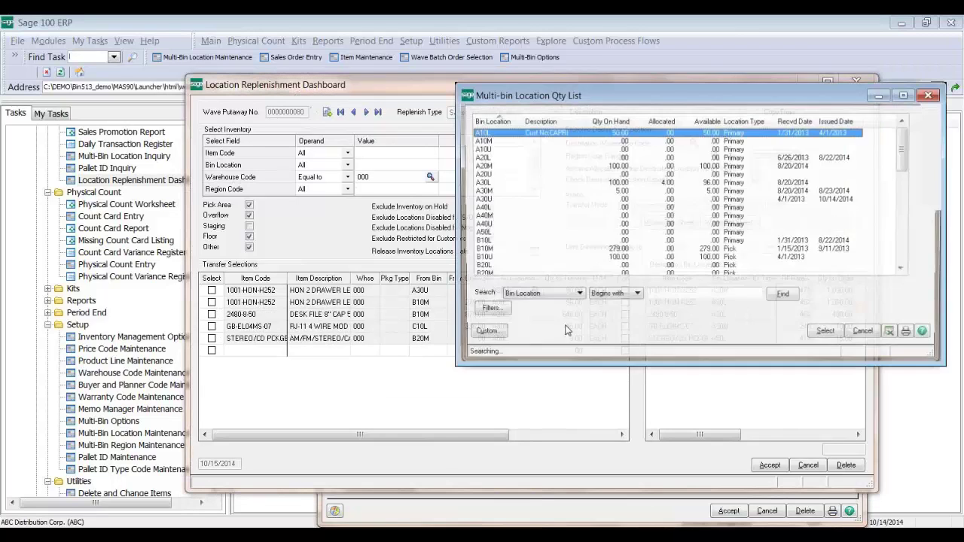
{"action": "scroll", "coordinate": [572, 255], "scroll_direction": "down", "scroll_amount": 15}
{"action": "left_click", "coordinate": [546, 195]}
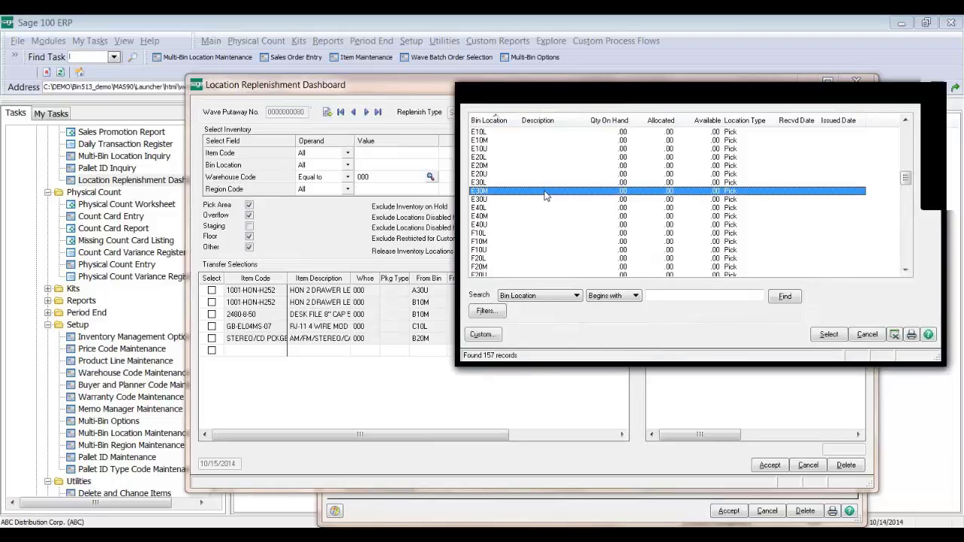
{"action": "double_click", "coordinate": [545, 194]}
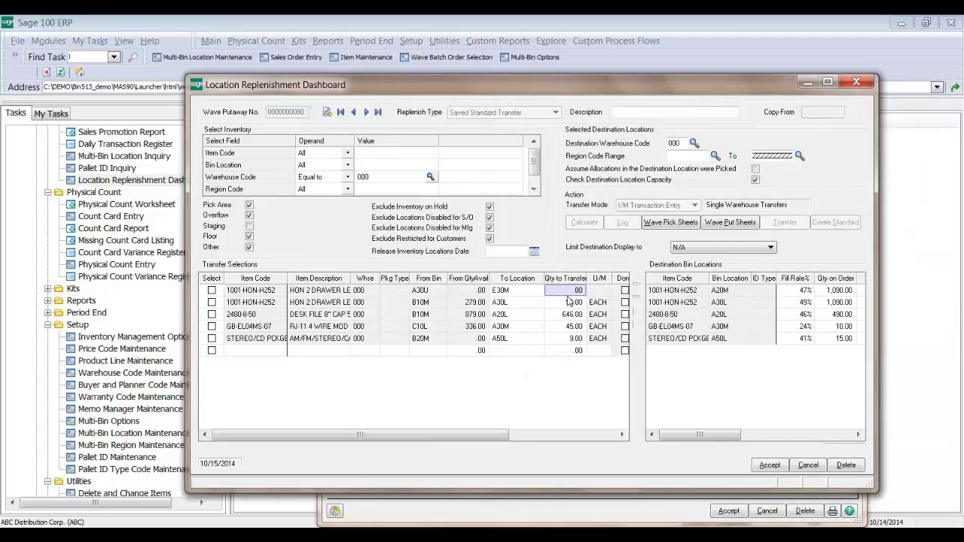
- Try to set the E30M line's transfer quantity to 10,000 with the destination capacity check enabled
{"action": "type", "text": "100000"}
{"action": "key", "text": "Tab"}
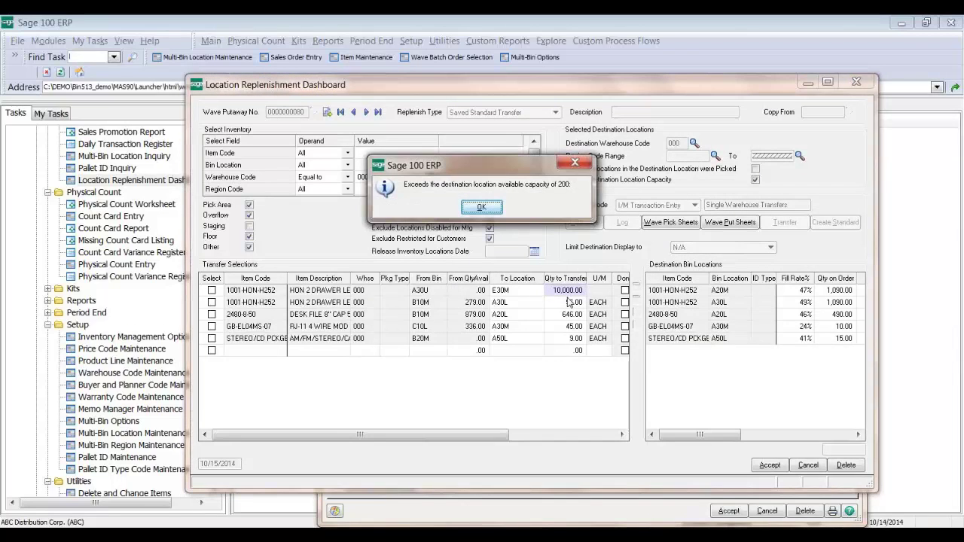
{"action": "left_click", "coordinate": [481, 210]}
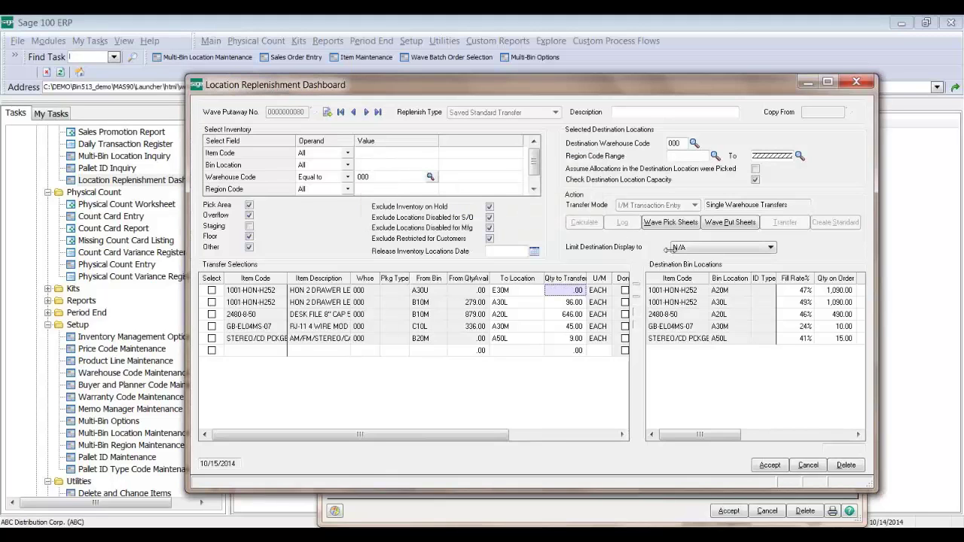
- Turn off Check Destination Location Capacity and set the E30M line's transfer quantity to 10,000
{"action": "left_click", "coordinate": [670, 180]}
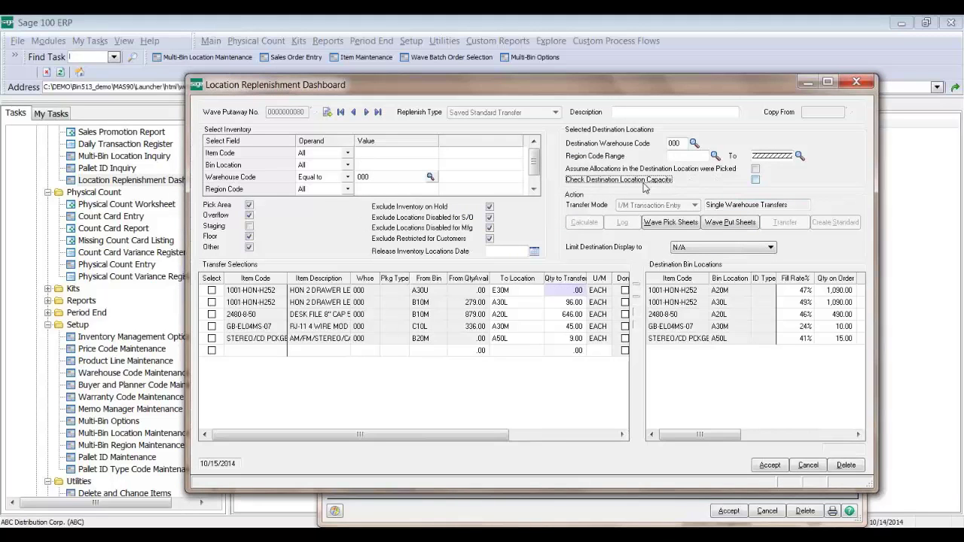
{"action": "left_click", "coordinate": [568, 292]}
{"action": "type", "text": "100000"}
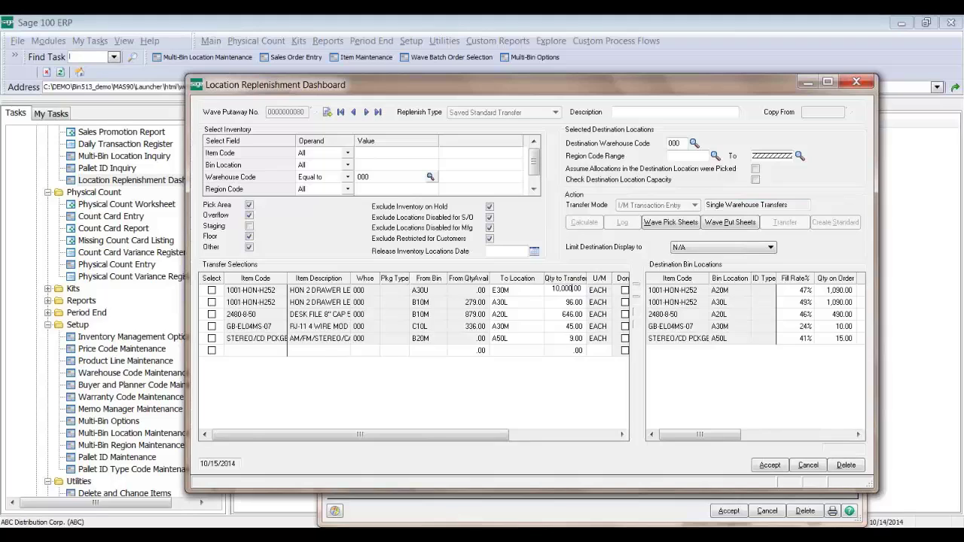
{"action": "key", "text": "Tab"}
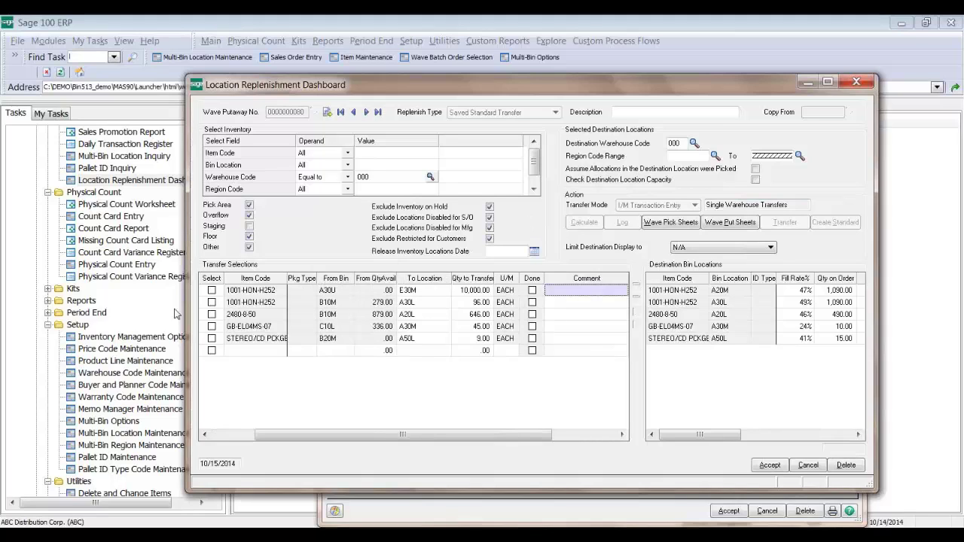
{"action": "left_click", "coordinate": [234, 436]}
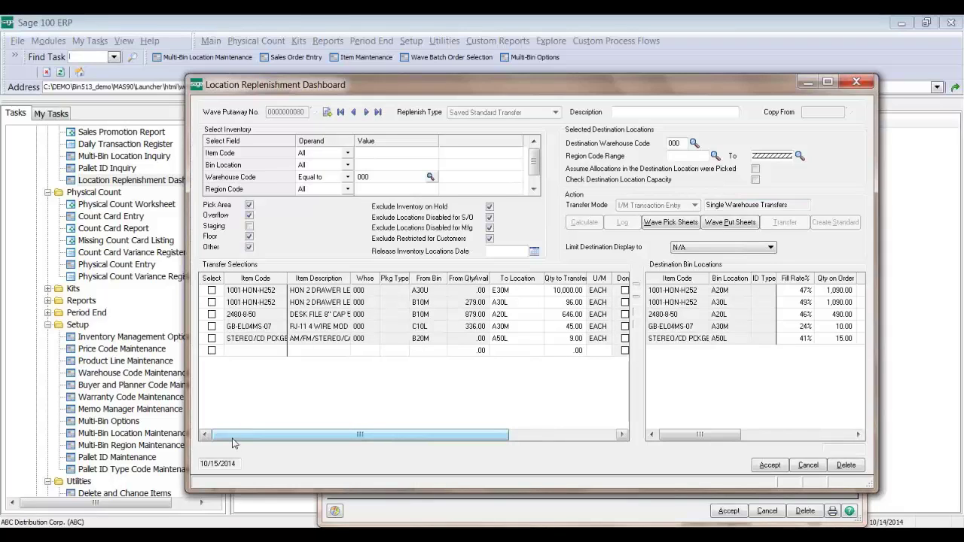
- Change the 1001-HON-H252 line from bin B10M to destination E20U with a transfer quantity of 1,000
{"action": "left_click", "coordinate": [531, 305]}
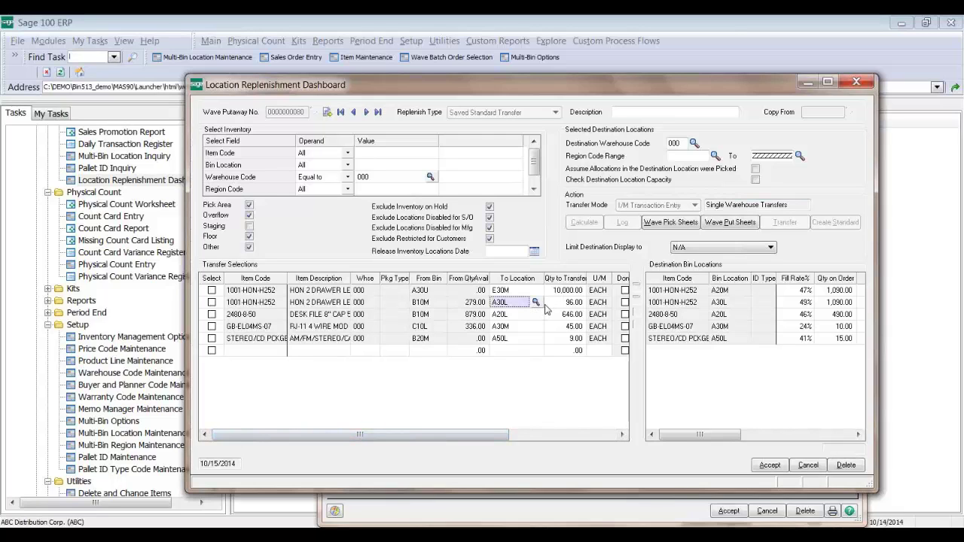
{"action": "left_click", "coordinate": [535, 302]}
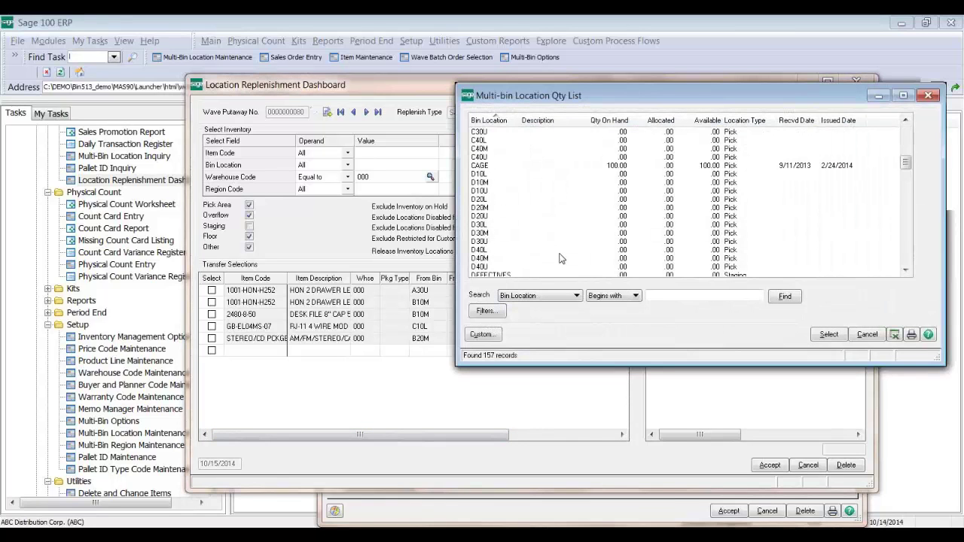
{"action": "left_click", "coordinate": [534, 225]}
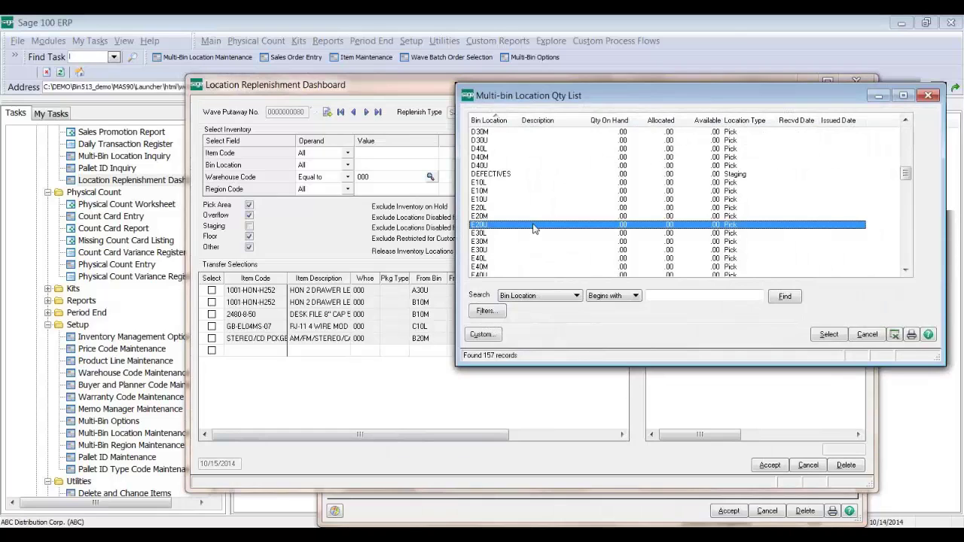
{"action": "double_click", "coordinate": [533, 226]}
{"action": "type", "text": "1000"}
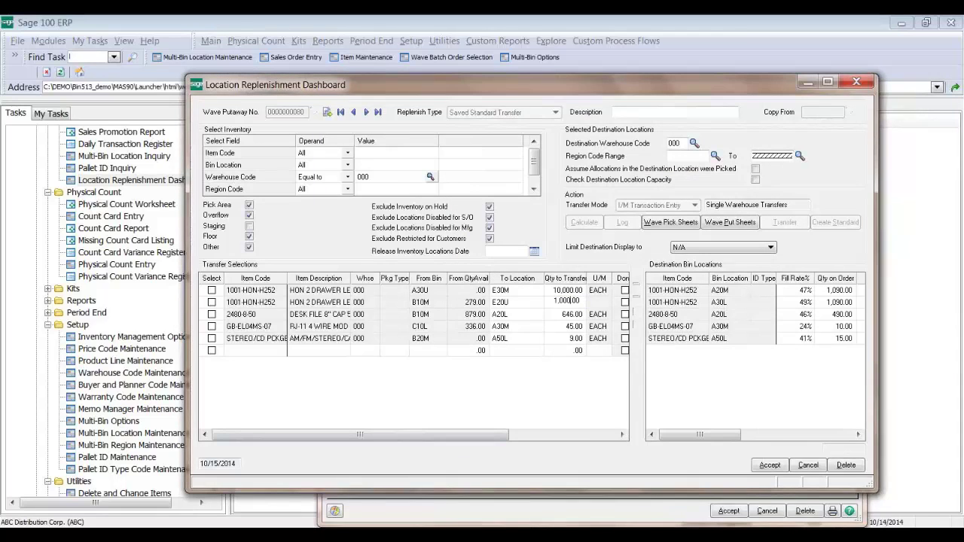
{"action": "key", "text": "Tab"}
- Change the 2480-8-50 line's destination location to E30U and set its transfer quantity to 1,000
{"action": "left_click", "coordinate": [442, 314]}
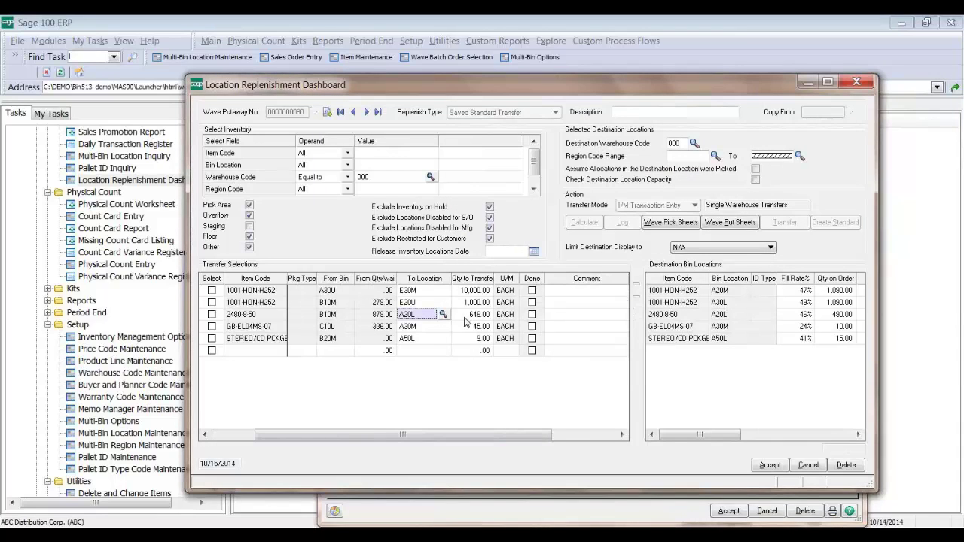
{"action": "left_click", "coordinate": [443, 314]}
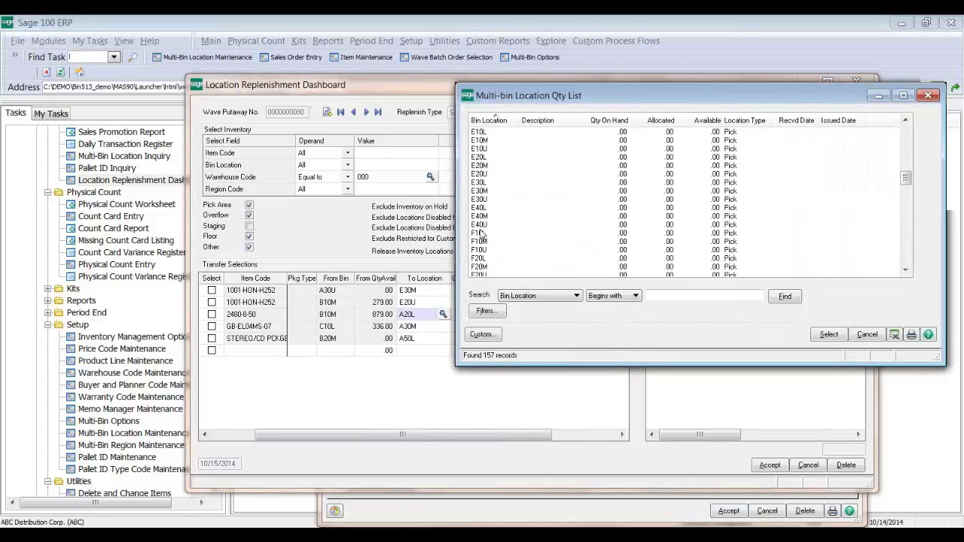
{"action": "left_click", "coordinate": [486, 200]}
{"action": "double_click", "coordinate": [487, 204]}
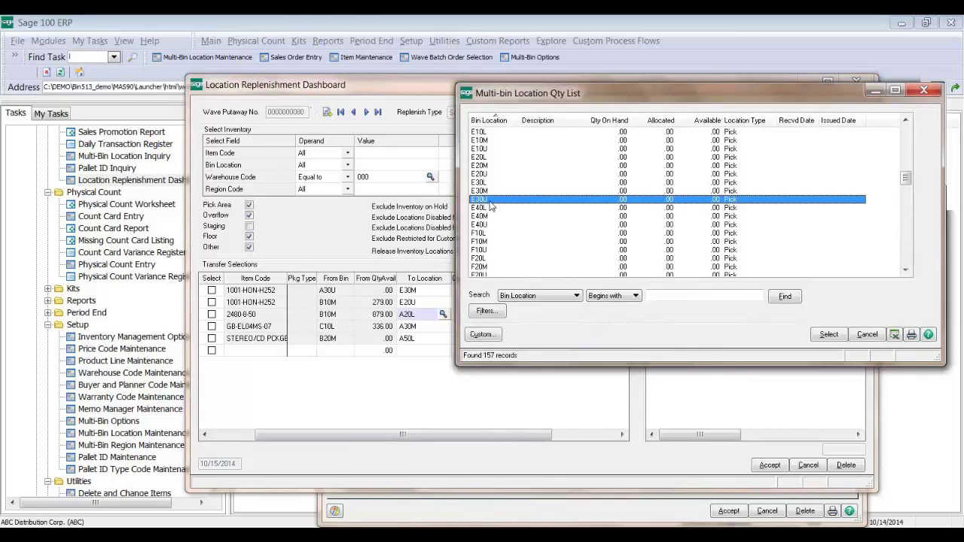
{"action": "type", "text": "1000"}
{"action": "key", "text": "Tab"}
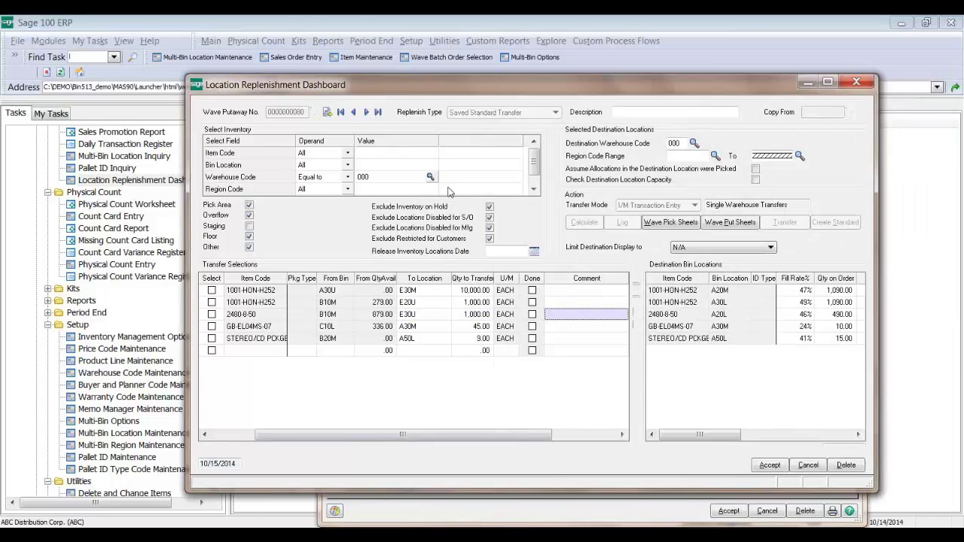
- Change the GB-EL04MS-07 line's destination location to E30L with a transfer quantity of 1,000
{"action": "left_click", "coordinate": [414, 326]}
{"action": "type", "text": "E"}
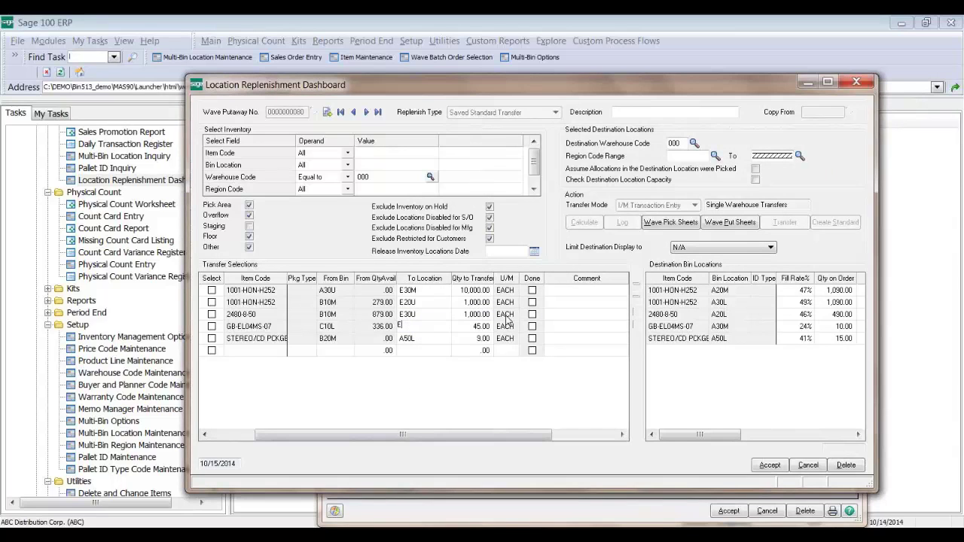
{"action": "key", "text": "F2"}
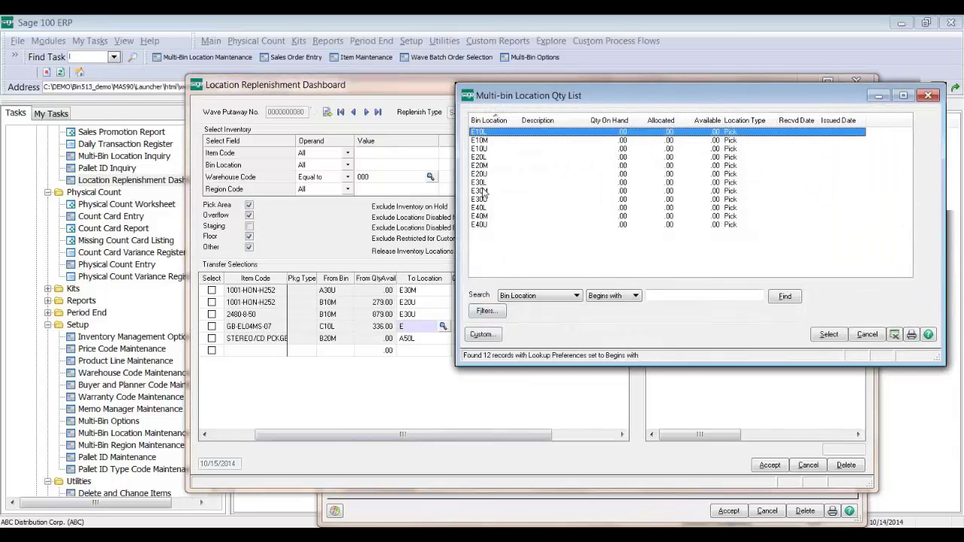
{"action": "left_click", "coordinate": [486, 183]}
{"action": "double_click", "coordinate": [486, 184]}
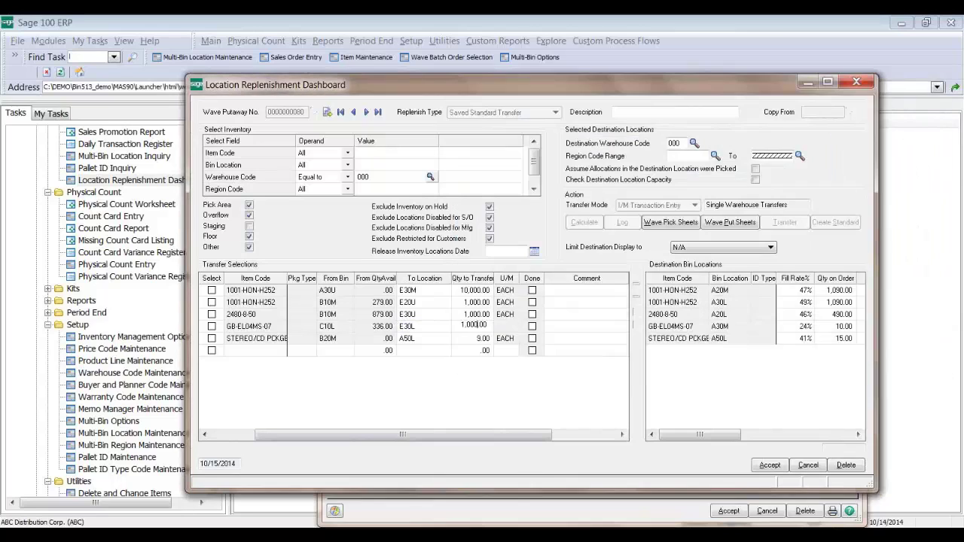
- Change the STEREO/CD PCKGE line's destination to E10L with a transfer quantity of 1,000, and save the standard transfer batch
{"action": "left_click", "coordinate": [420, 340]}
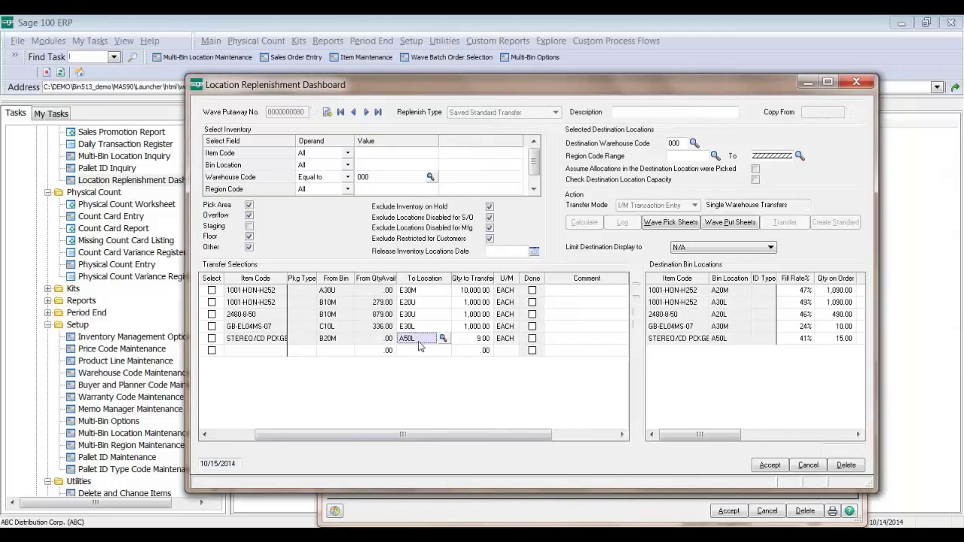
{"action": "type", "text": "E"}
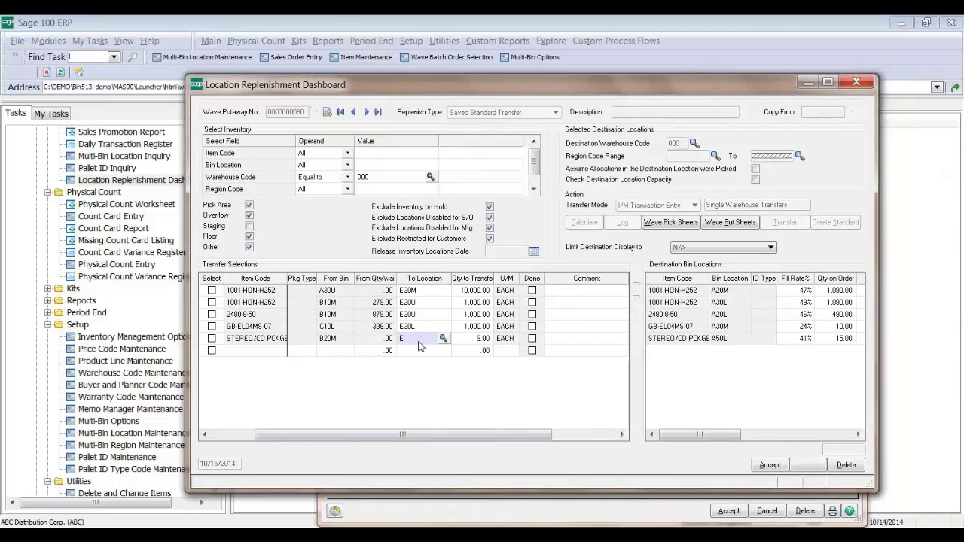
{"action": "key", "text": "F2"}
{"action": "key", "text": "Return"}
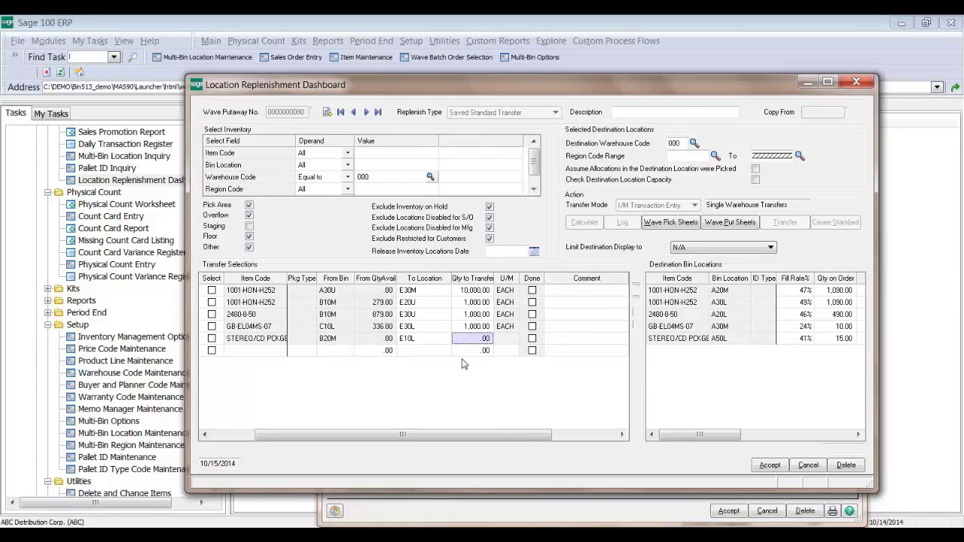
{"action": "type", "text": "1000"}
{"action": "key", "text": "Tab"}
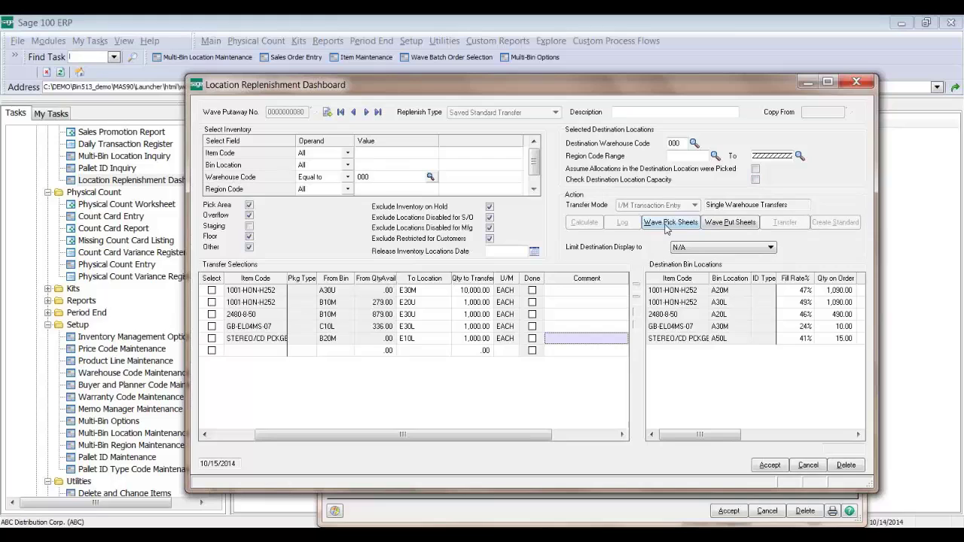
{"action": "left_click", "coordinate": [233, 435]}
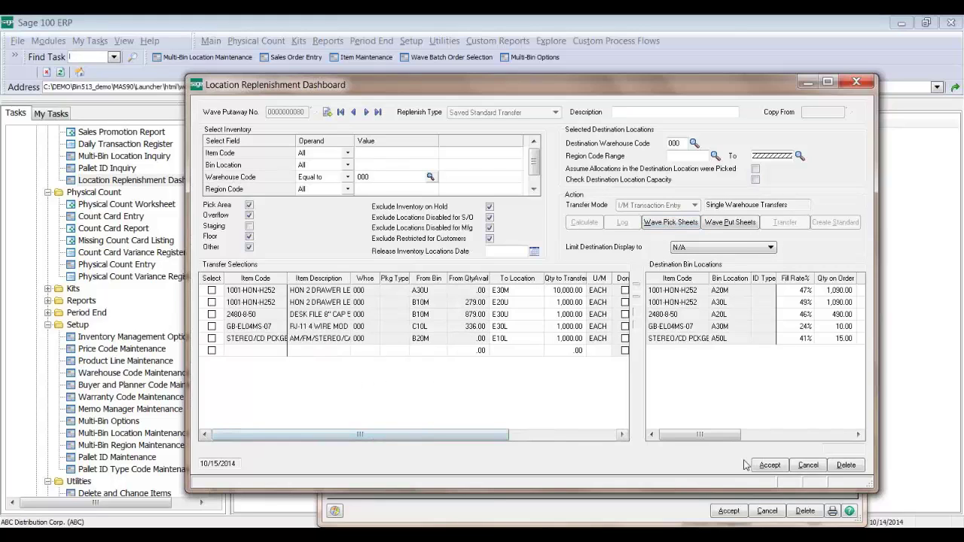
{"action": "left_click", "coordinate": [768, 466]}
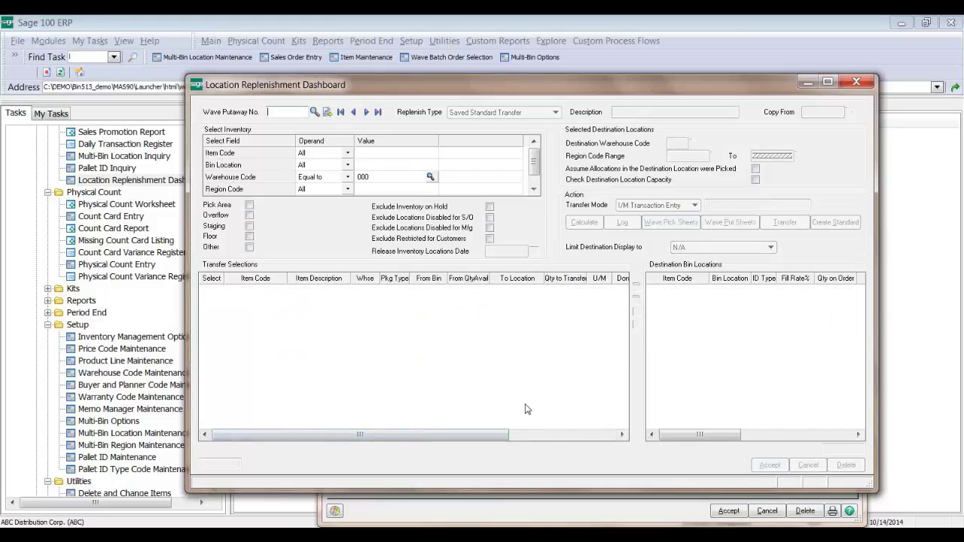
{"action": "left_click", "coordinate": [327, 113]}
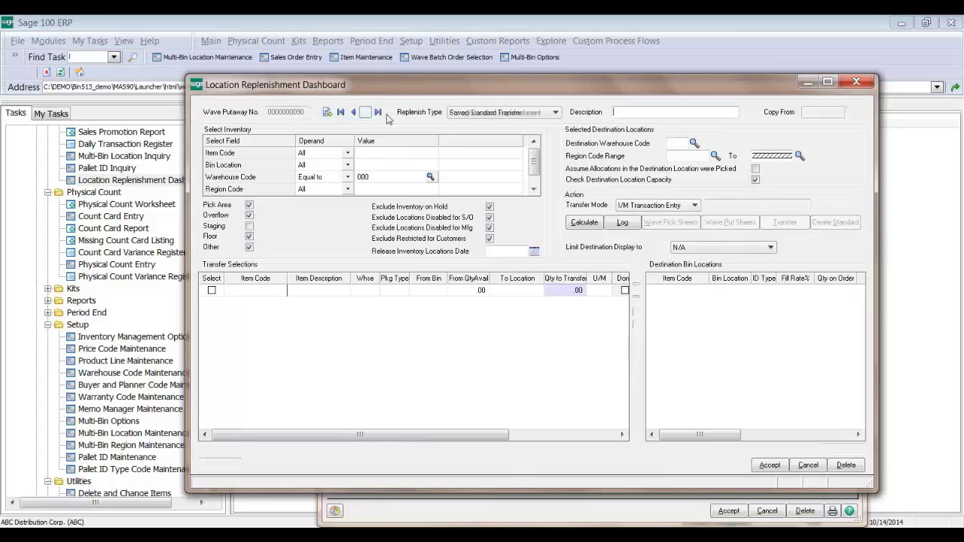
{"action": "left_click", "coordinate": [536, 114]}
{"action": "left_click", "coordinate": [488, 162]}
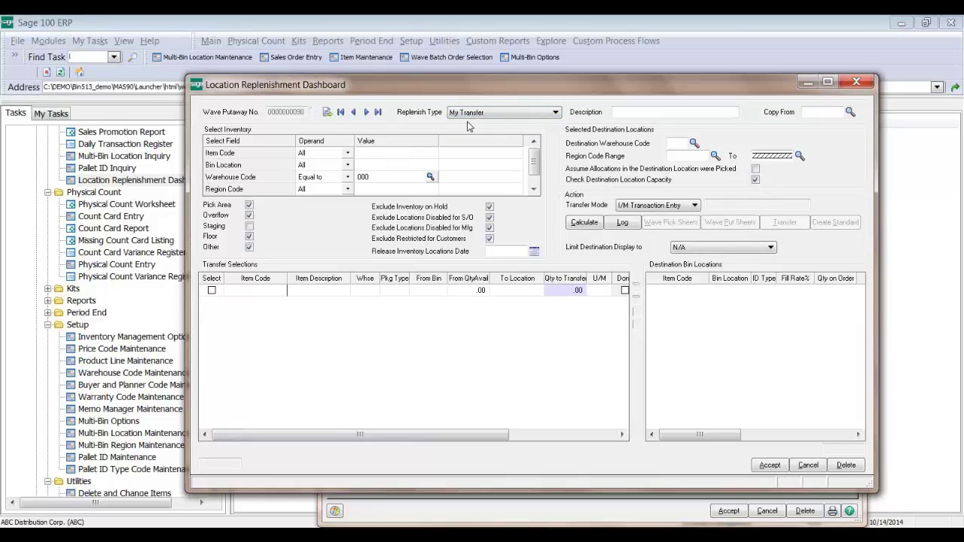
{"action": "left_click", "coordinate": [850, 112]}
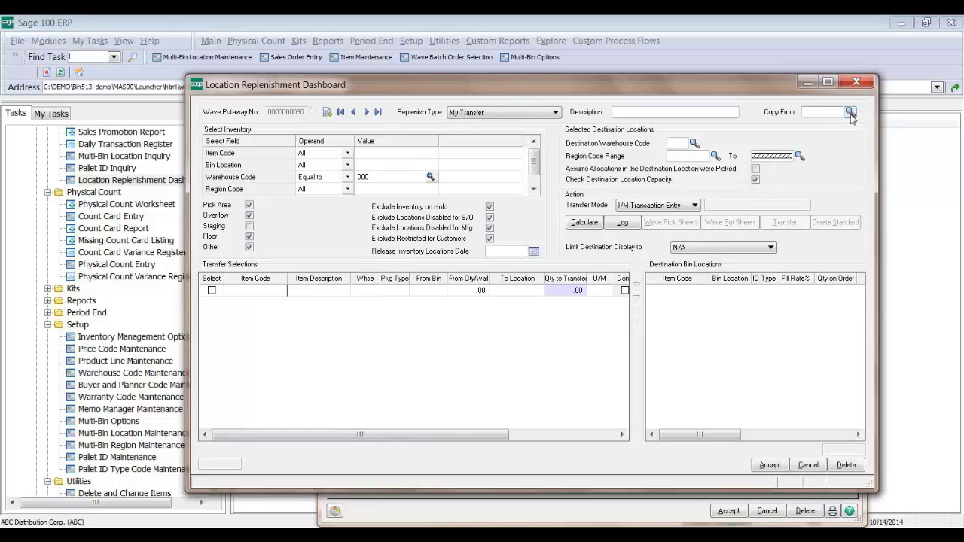
{"action": "left_click", "coordinate": [380, 193]}
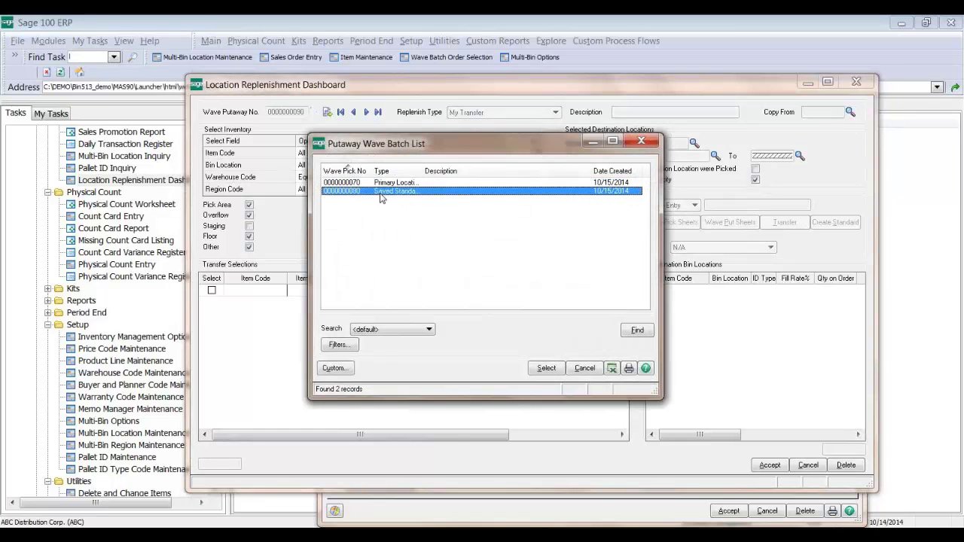
{"action": "double_click", "coordinate": [380, 193]}
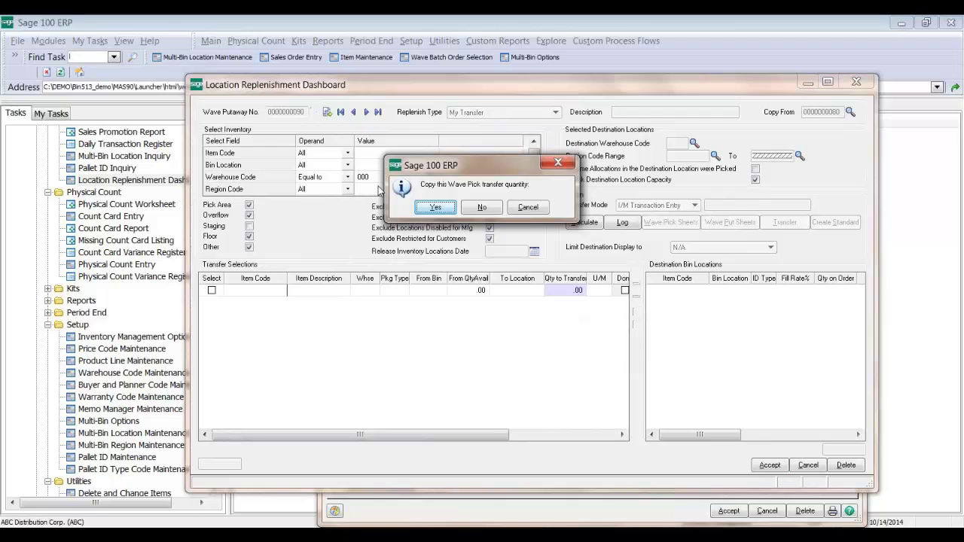
{"action": "left_click", "coordinate": [435, 209]}
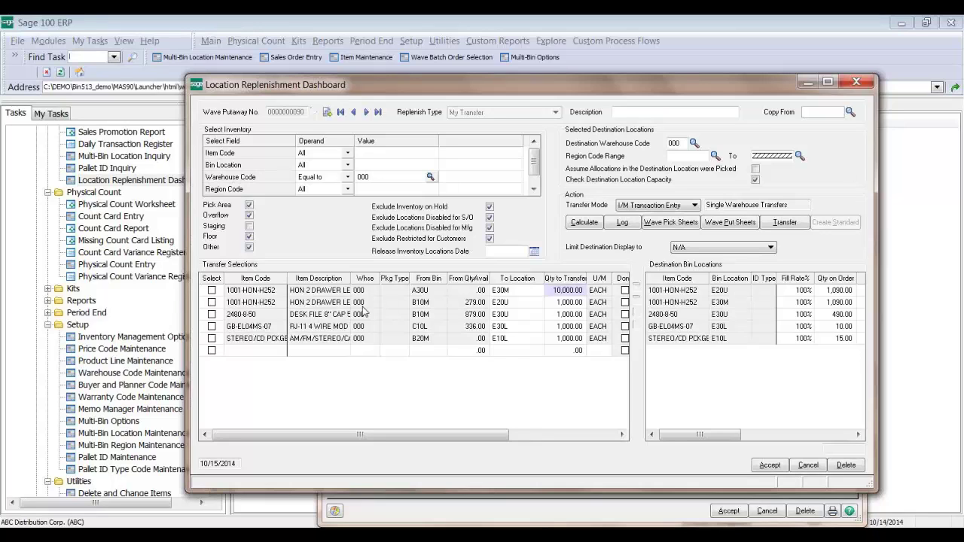
- Calculate the copied transfer with Check Destination Location Capacity enabled, and check the recalculated quantities of the 1001-HON-H252 lines
{"action": "left_click", "coordinate": [576, 223]}
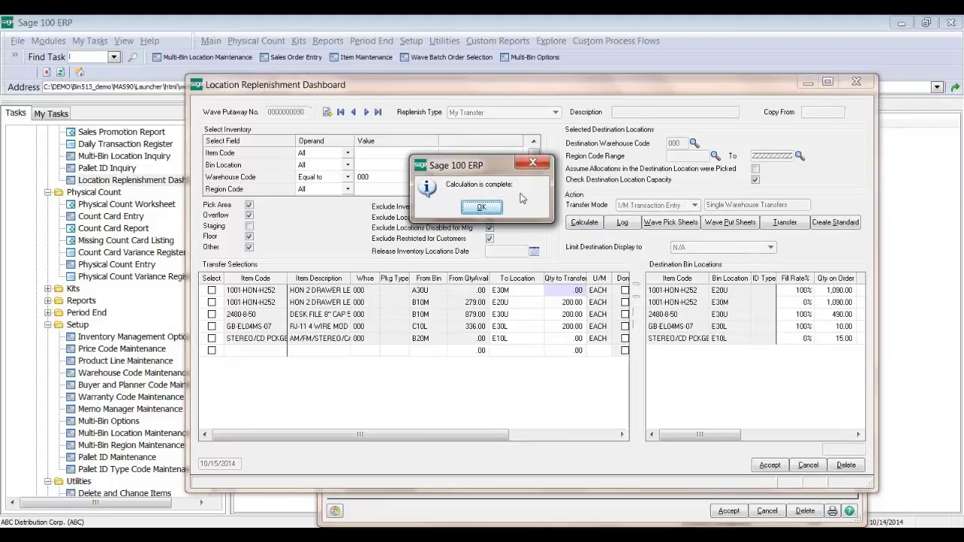
{"action": "left_click", "coordinate": [482, 207]}
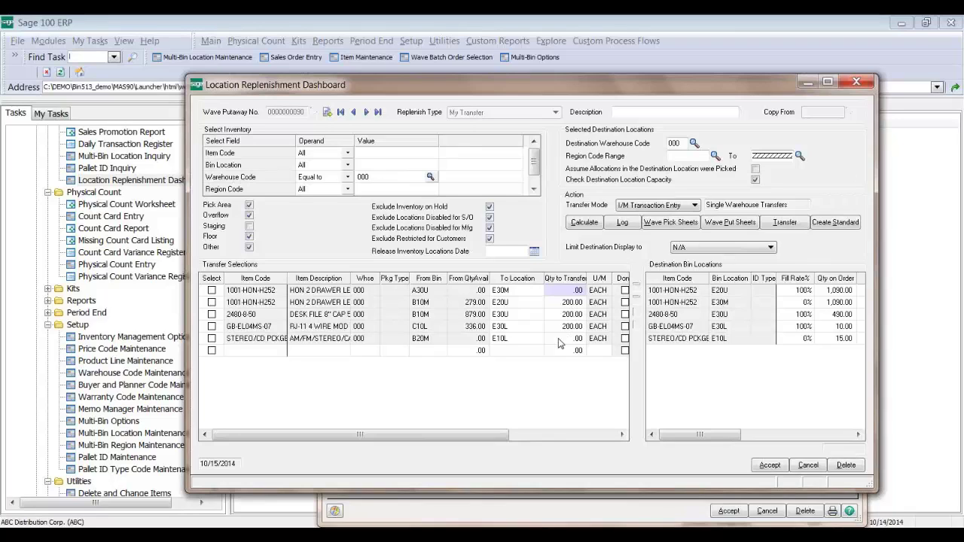
{"action": "left_click", "coordinate": [434, 292]}
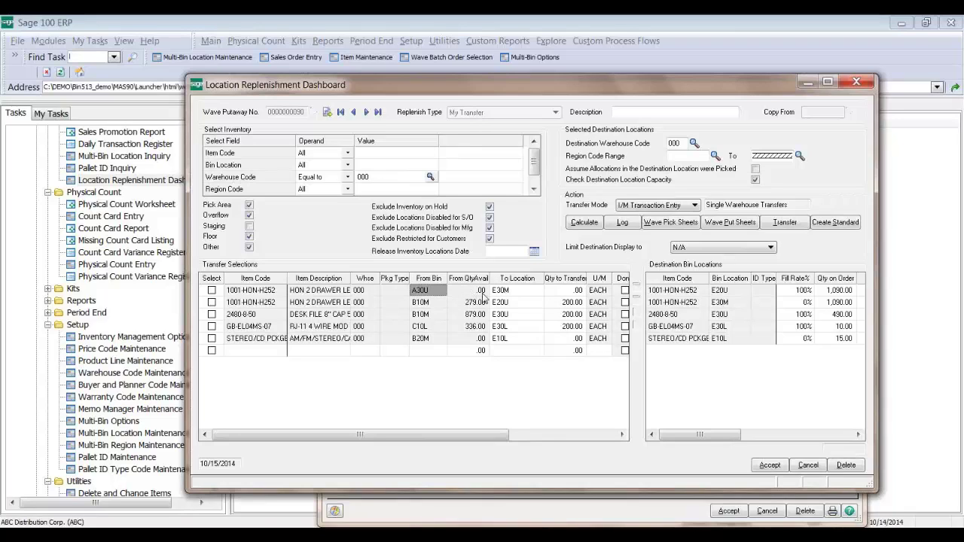
{"action": "left_click", "coordinate": [561, 305]}
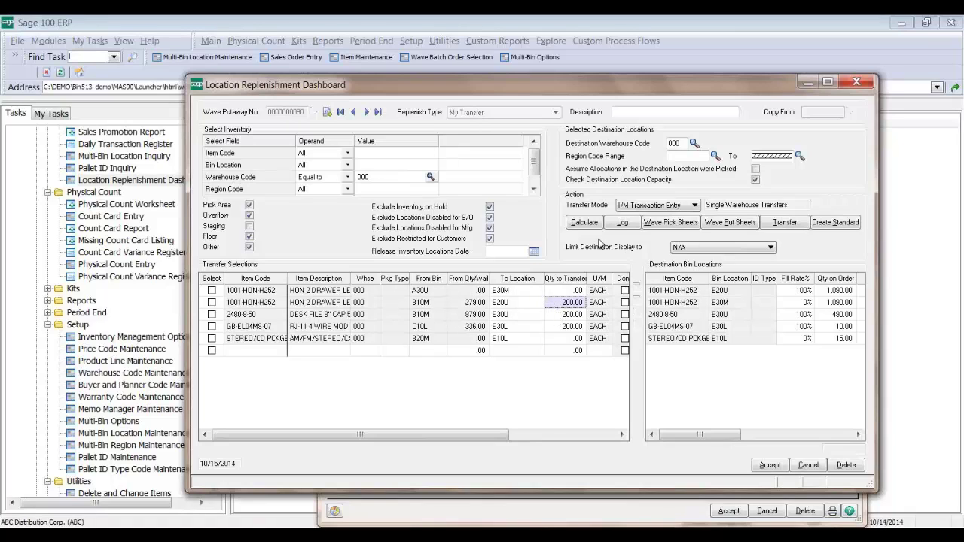
- Preview the calculation's error log and examine why each item's transfer quantity was reduced, checking availability and destination capacity, then close it
{"action": "left_click", "coordinate": [622, 223]}
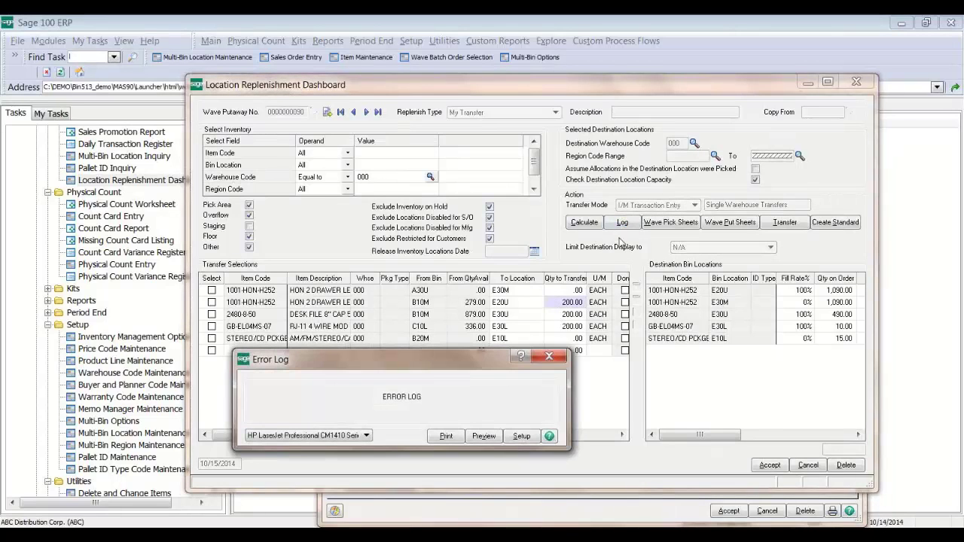
{"action": "left_click", "coordinate": [484, 437]}
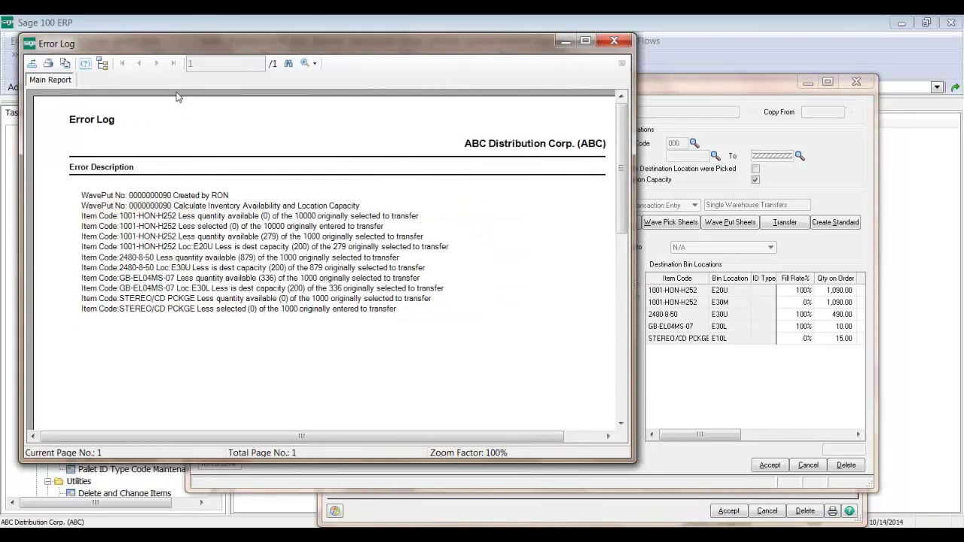
{"action": "left_click_drag", "start_coordinate": [180, 53], "coordinate": [577, 77]}
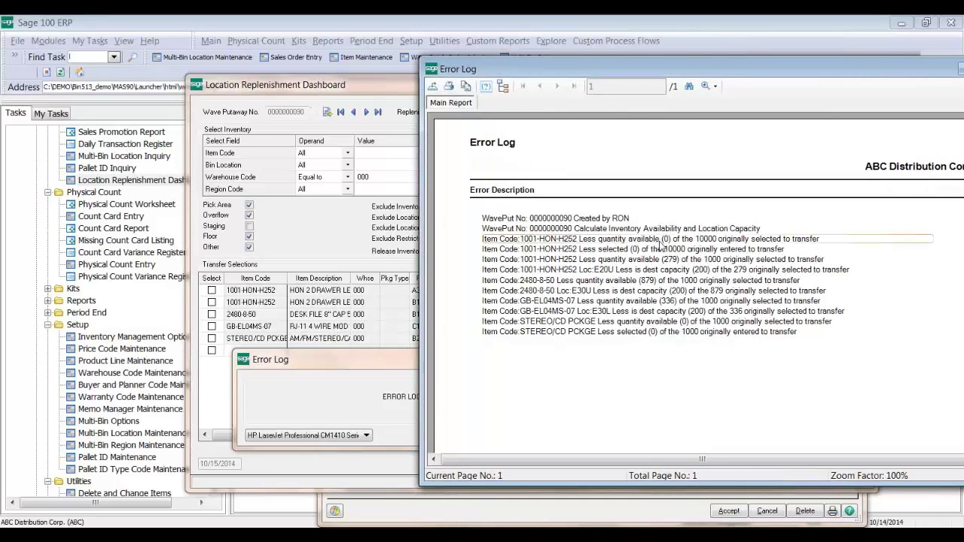
{"action": "left_click", "coordinate": [709, 245]}
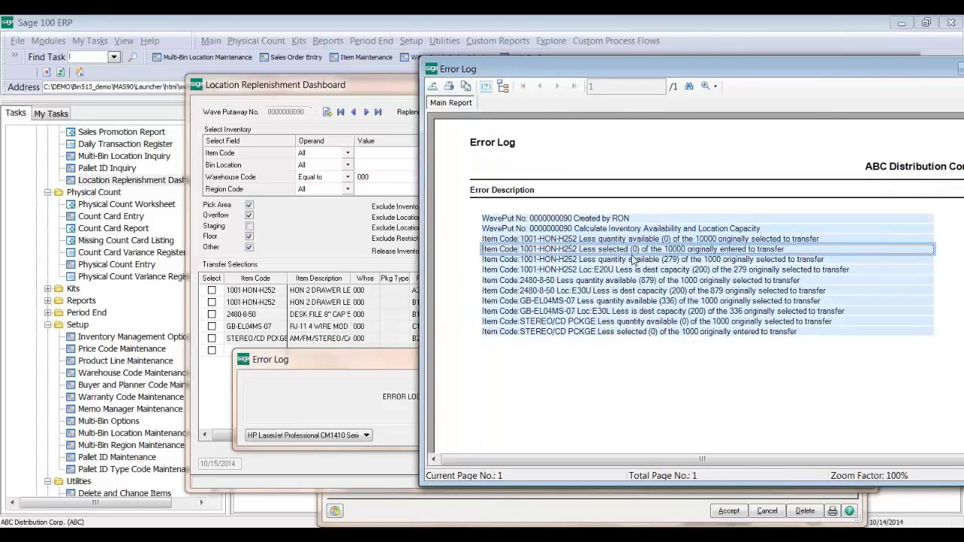
{"action": "left_click", "coordinate": [700, 255]}
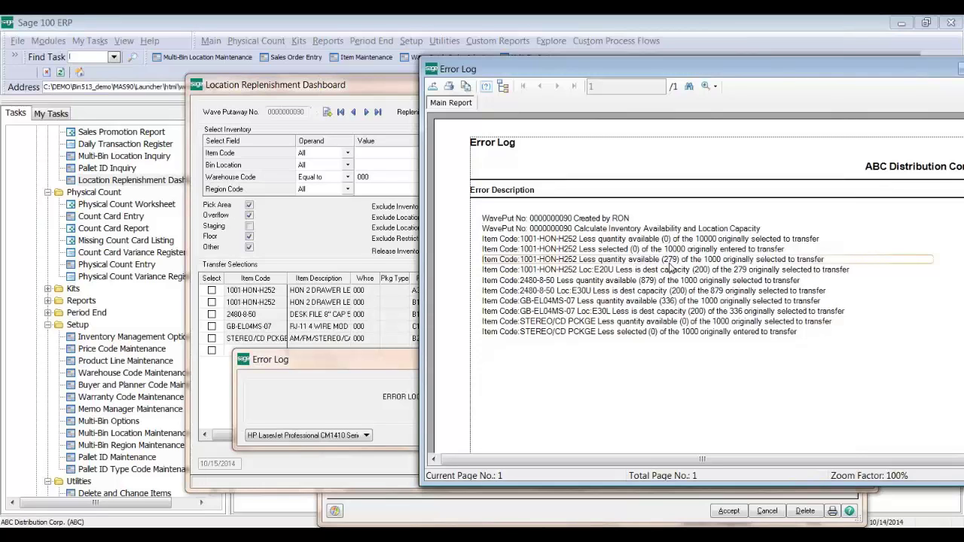
{"action": "left_click", "coordinate": [672, 268]}
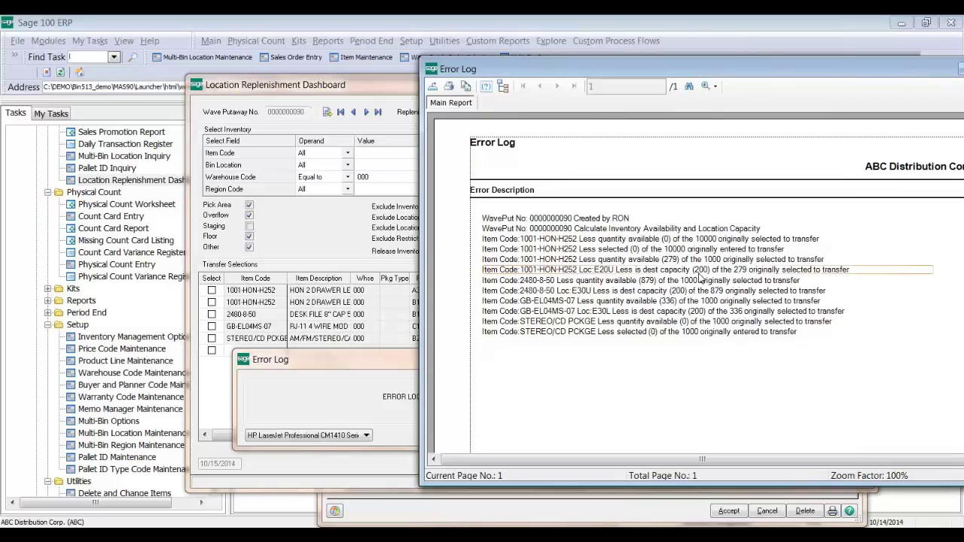
{"action": "left_click", "coordinate": [668, 261]}
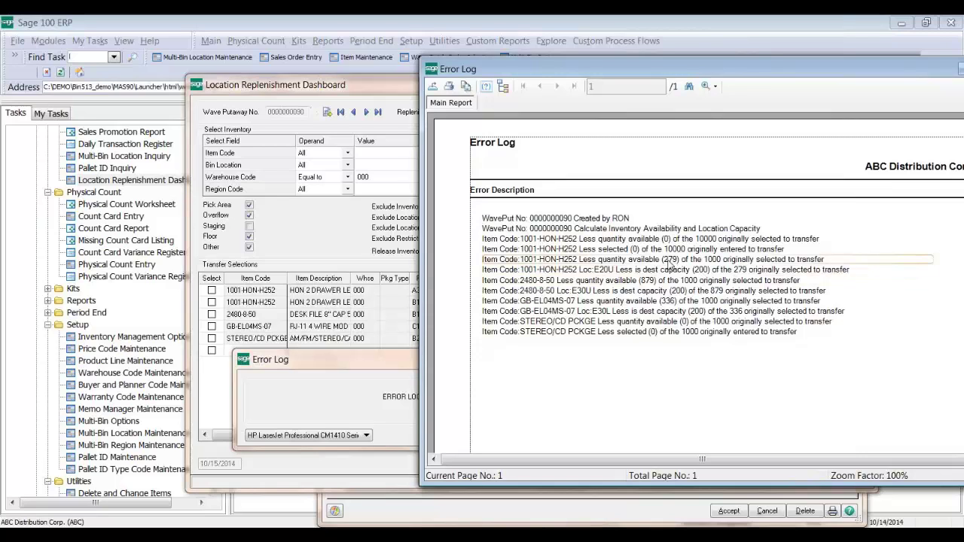
{"action": "left_click", "coordinate": [669, 267]}
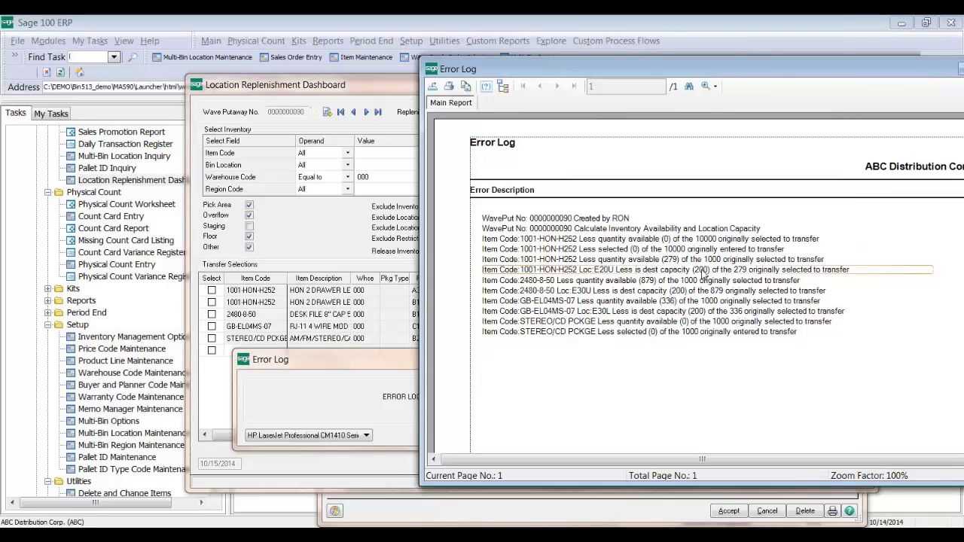
{"action": "left_click", "coordinate": [704, 279]}
{"action": "left_click", "coordinate": [679, 301]}
{"action": "left_click", "coordinate": [676, 330]}
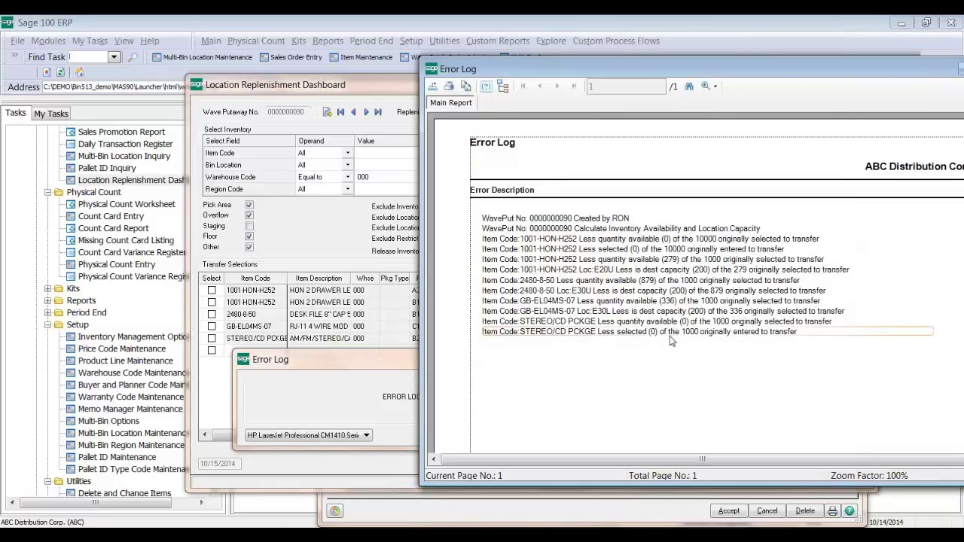
{"action": "left_click", "coordinate": [676, 321]}
{"action": "left_click_drag", "start_coordinate": [734, 69], "coordinate": [422, 111]}
{"action": "left_click", "coordinate": [702, 107]}
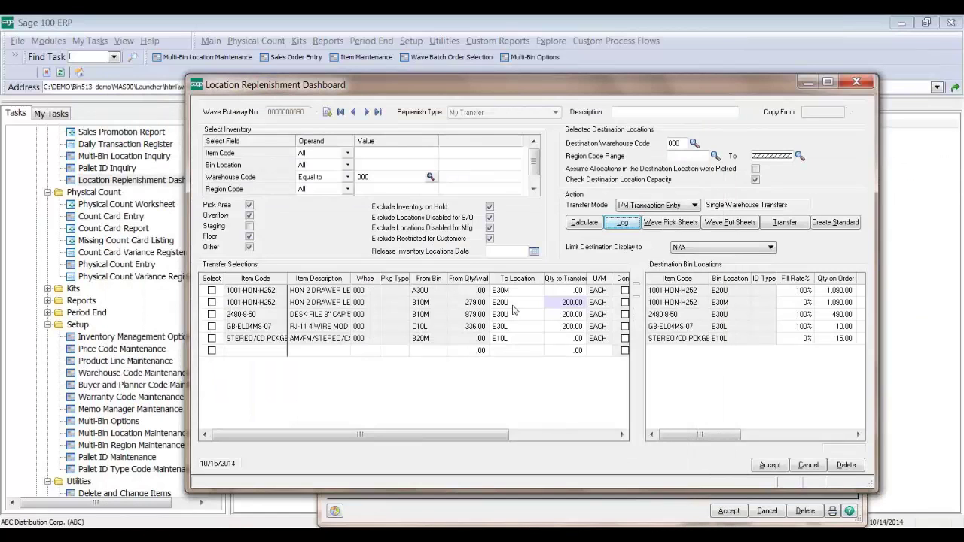
- Preview the putaway wave pick sheet for the calculated transfer using the STANDARD form
{"action": "left_click", "coordinate": [670, 223]}
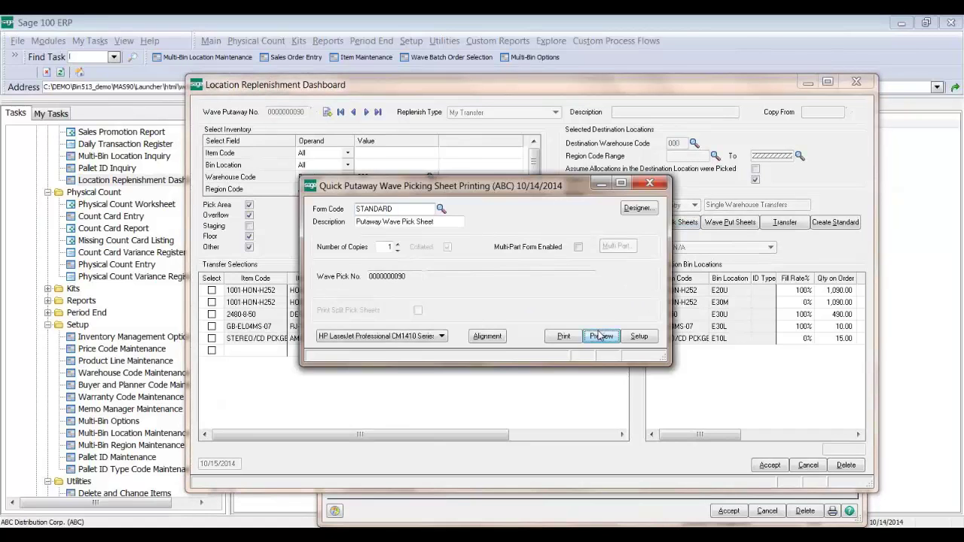
{"action": "left_click", "coordinate": [600, 336]}
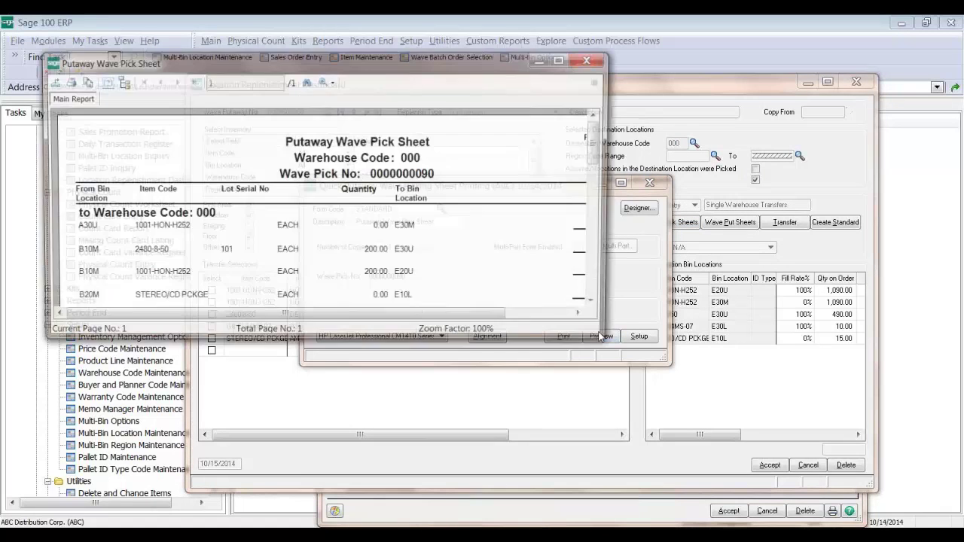
- Close the pick sheet preview and accept the wave putaway copied from the saved standard transfer
{"action": "left_click", "coordinate": [592, 59]}
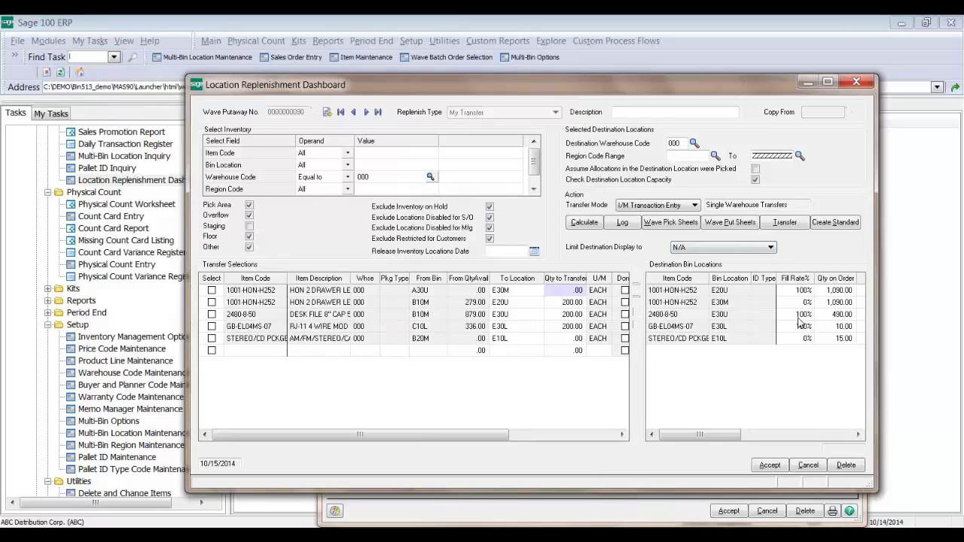
{"action": "left_click", "coordinate": [768, 465]}
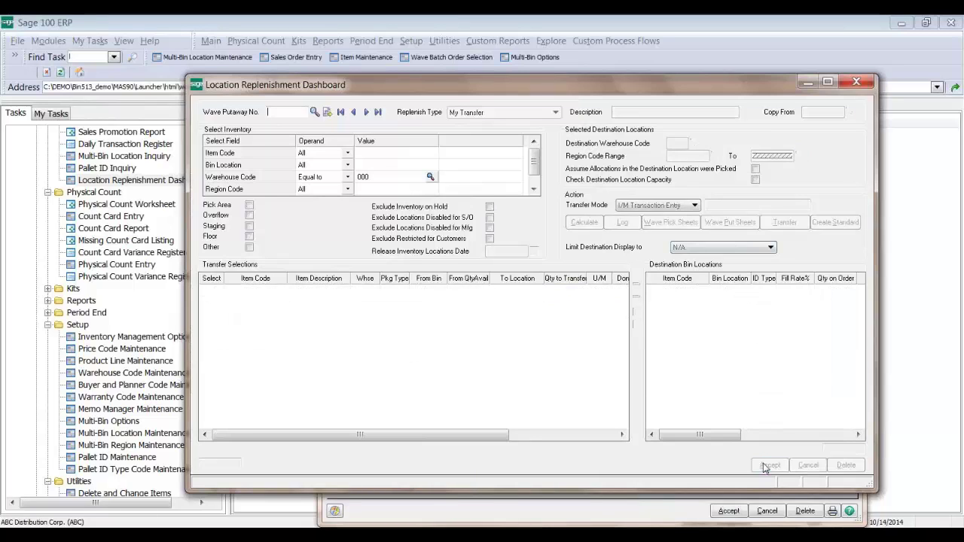
- Create a new wave putaway with the replenish type From P/O Receiving Staged
{"action": "left_click", "coordinate": [327, 112]}
{"action": "left_click", "coordinate": [497, 112]}
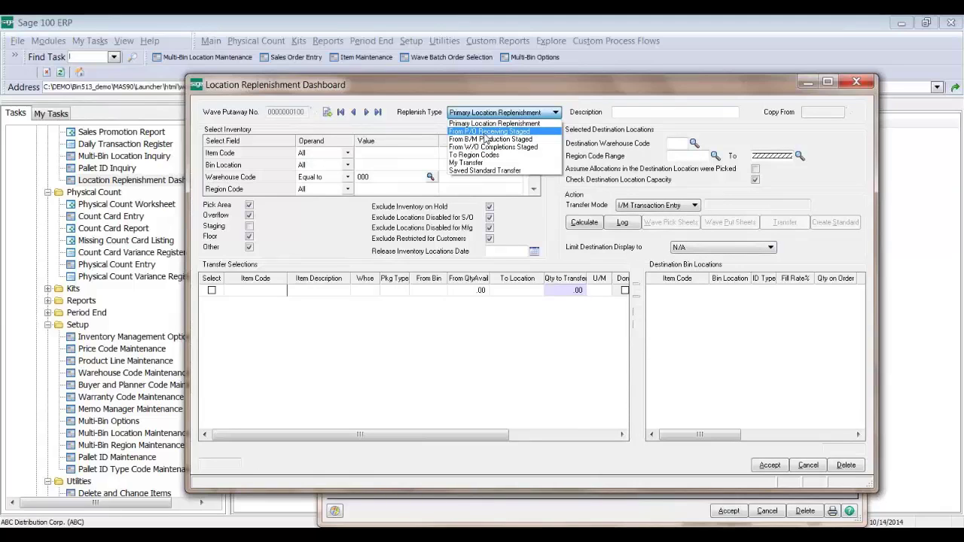
{"action": "left_click", "coordinate": [484, 132]}
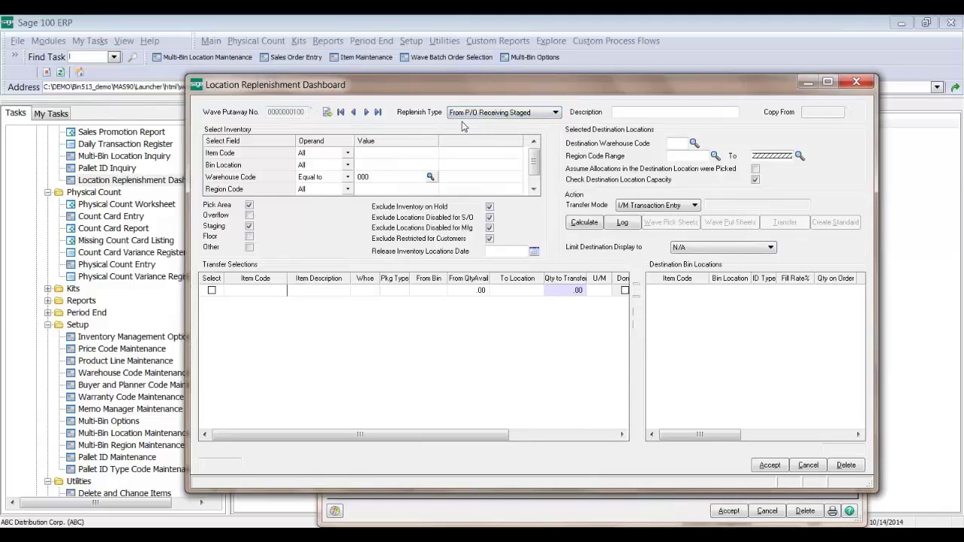
{"action": "left_click", "coordinate": [488, 119]}
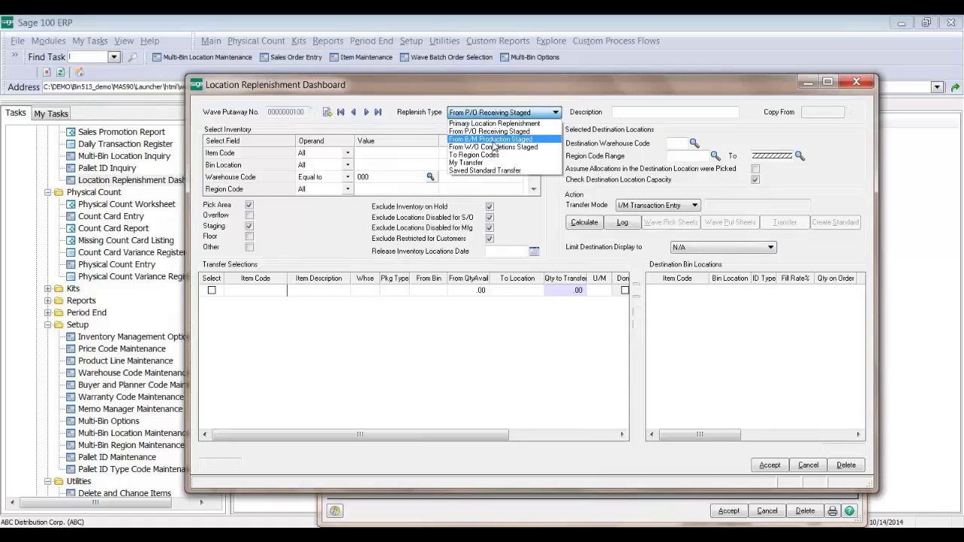
{"action": "left_click", "coordinate": [492, 133]}
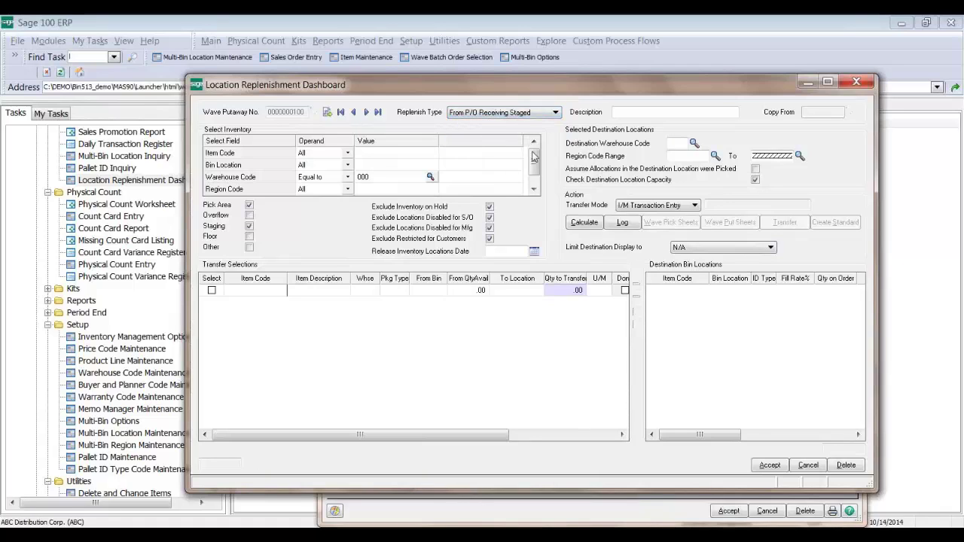
- Set the destination warehouse code to 000 and calculate the putaway from the receiving staging inventory
{"action": "left_click", "coordinate": [587, 223]}
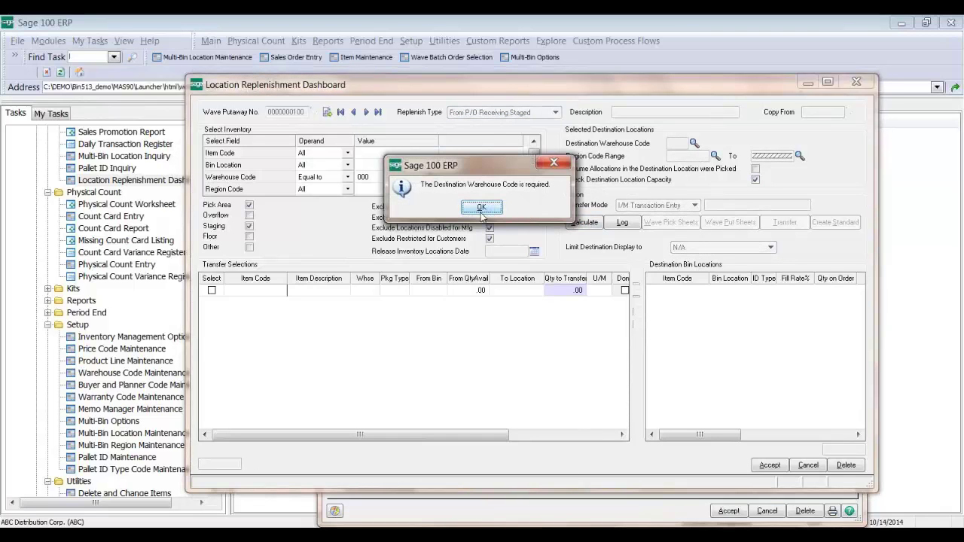
{"action": "key", "text": "Return"}
{"action": "left_click", "coordinate": [693, 144]}
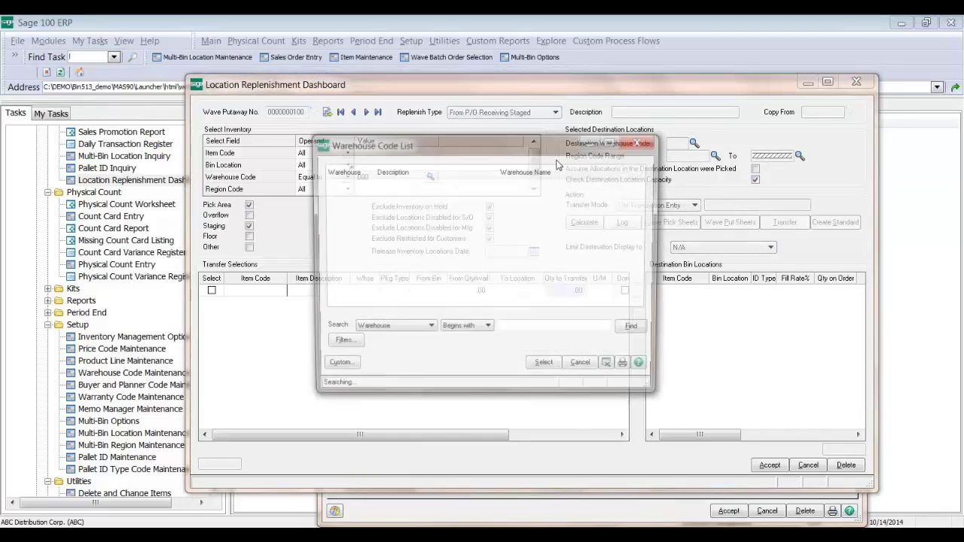
{"action": "left_click", "coordinate": [546, 369]}
{"action": "left_click", "coordinate": [581, 223]}
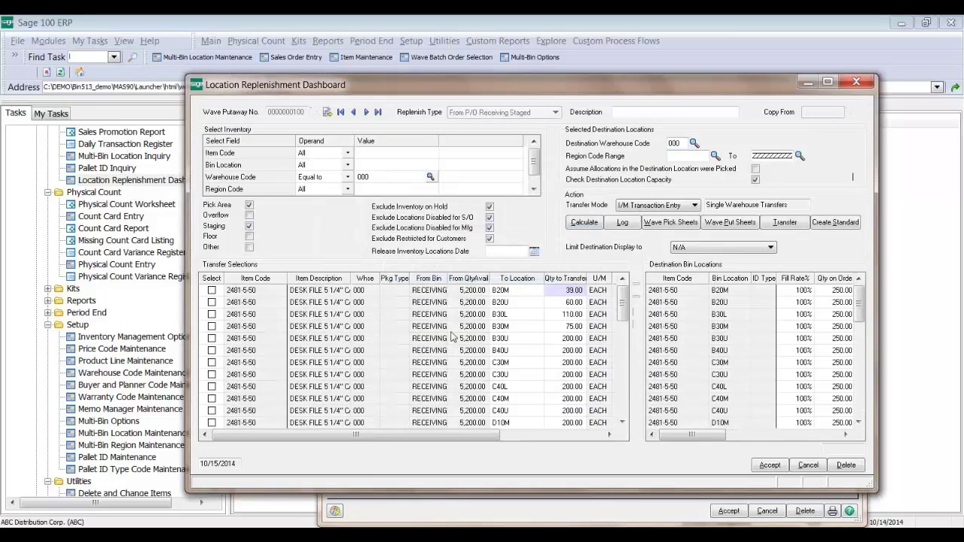
- Examine the calculated transfer lines from the RECEIVING bin, checking each item's available quantity, destination location and quantity to transfer
{"action": "left_click", "coordinate": [480, 329]}
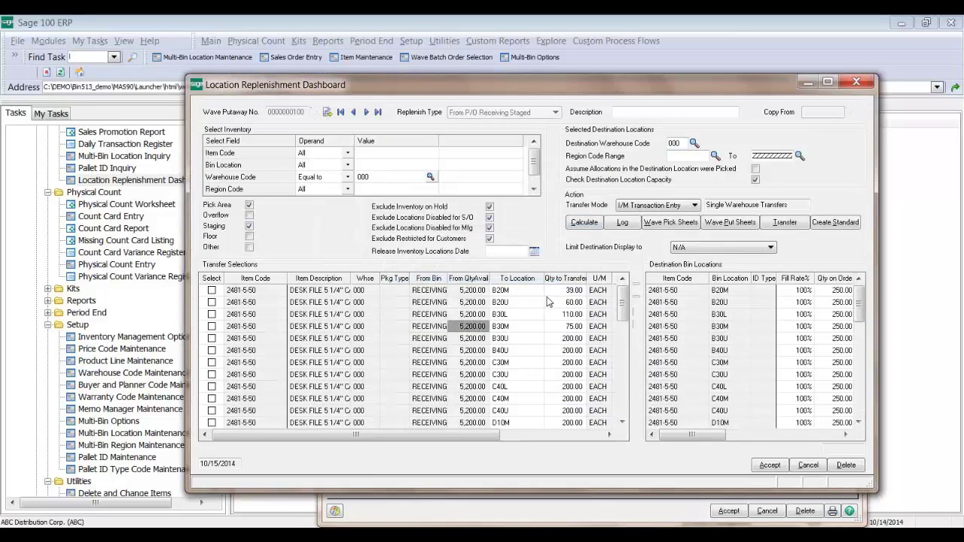
{"action": "left_click", "coordinate": [550, 302]}
{"action": "scroll", "coordinate": [558, 308], "scroll_direction": "down", "scroll_amount": 4}
{"action": "scroll", "coordinate": [558, 308], "scroll_direction": "down", "scroll_amount": 3}
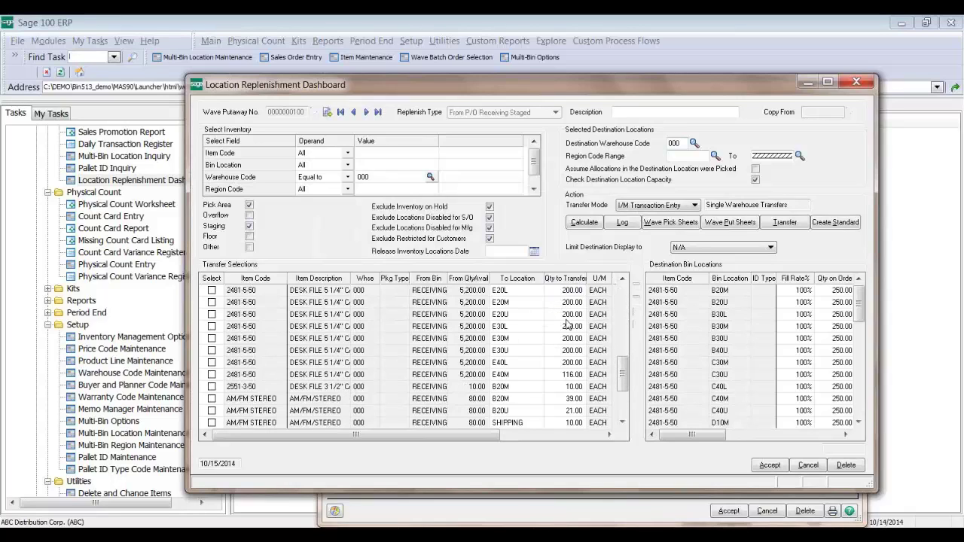
{"action": "scroll", "coordinate": [472, 376], "scroll_direction": "down", "scroll_amount": 2}
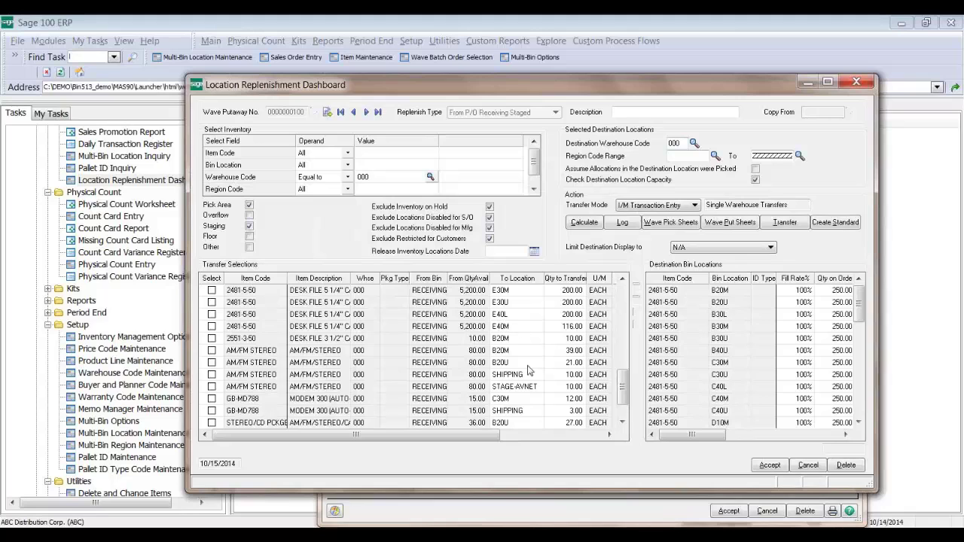
{"action": "scroll", "coordinate": [503, 405], "scroll_direction": "down", "scroll_amount": 1}
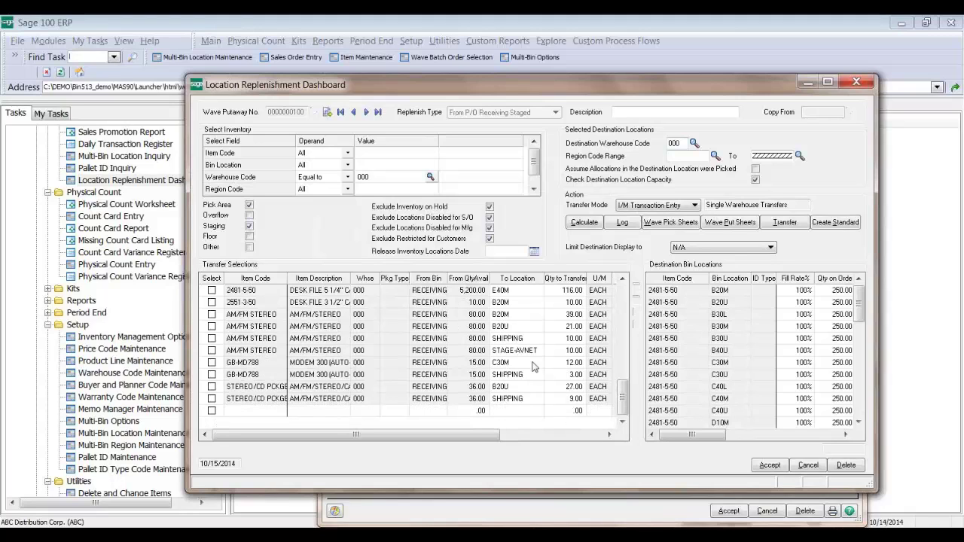
- Preview the wave put sheet in an enlarged window, then close it and the Location Replenishment Dashboard
{"action": "left_click", "coordinate": [725, 226]}
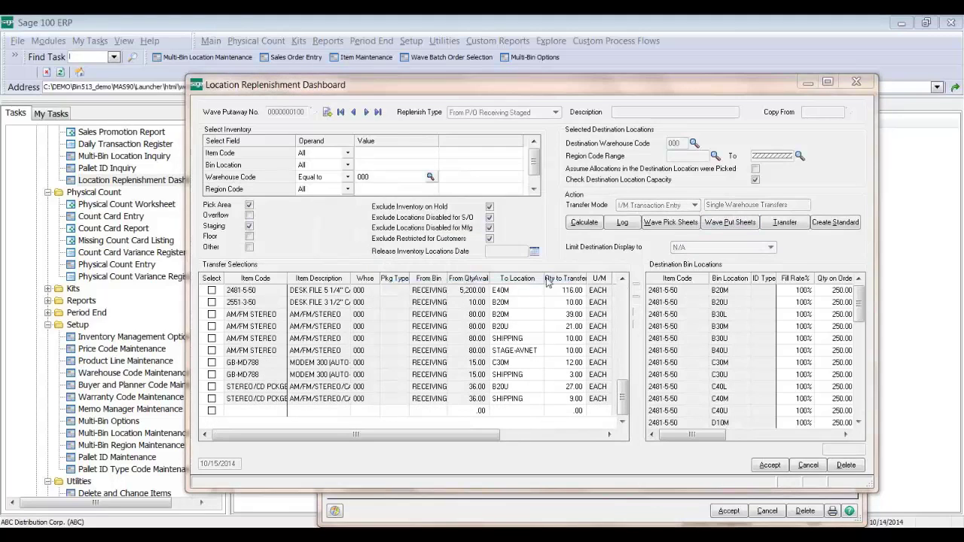
{"action": "left_click", "coordinate": [600, 337]}
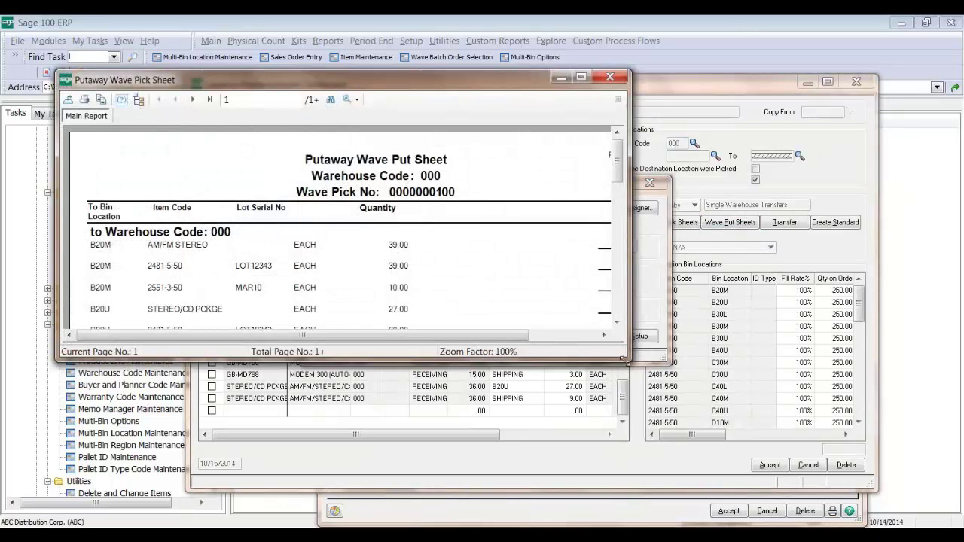
{"action": "left_click_drag", "start_coordinate": [623, 359], "coordinate": [675, 472]}
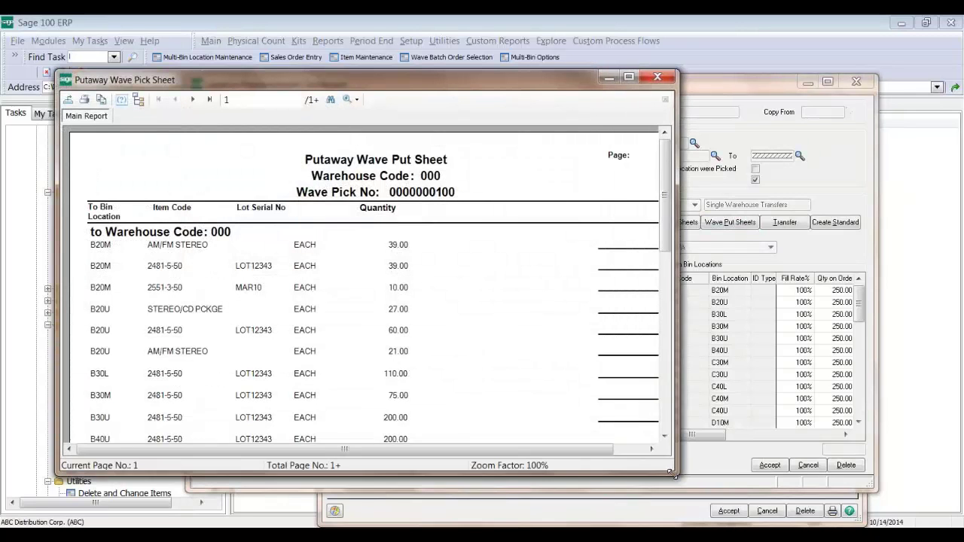
{"action": "left_click", "coordinate": [657, 76]}
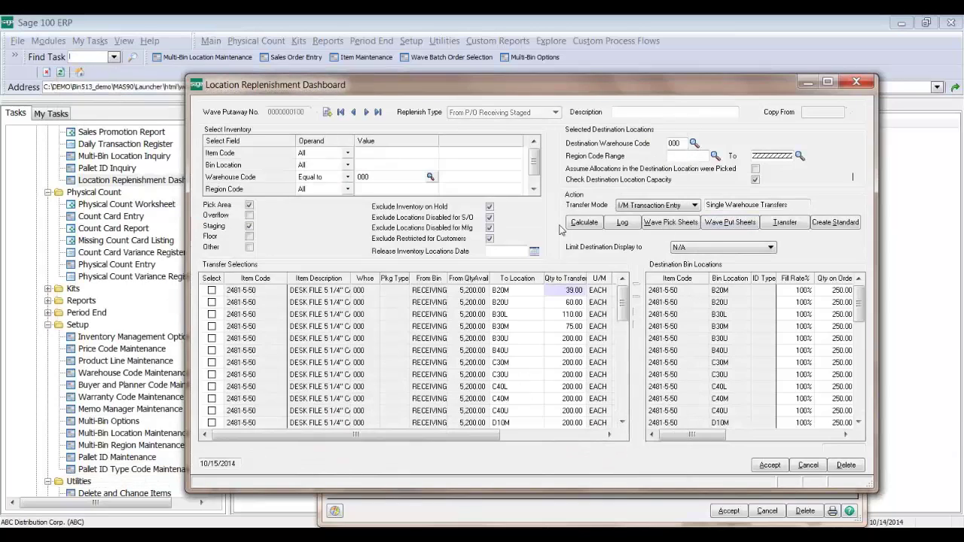
{"action": "left_click", "coordinate": [855, 82]}
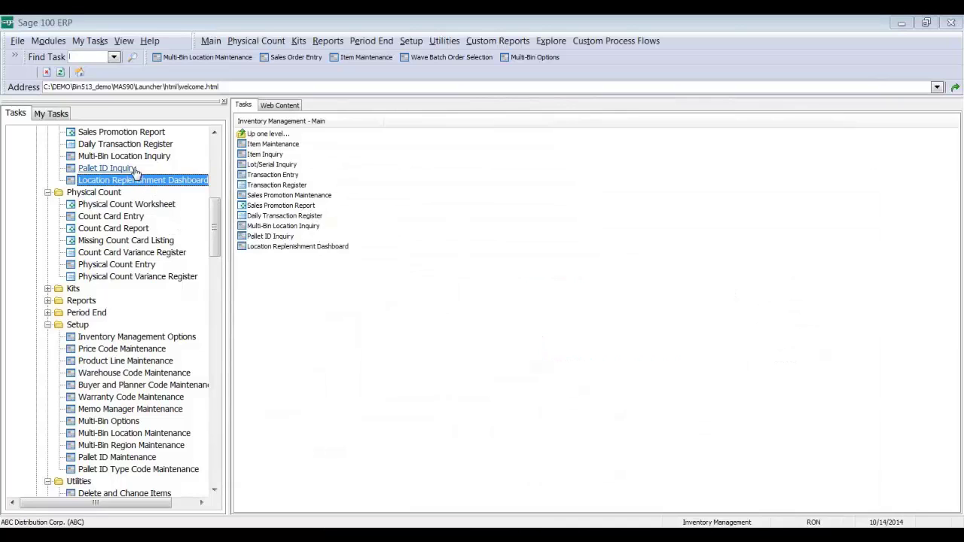
- Open the Multi-Bin Options from the Inventory Management setup tasks, acknowledging the files-in-use notice
{"action": "left_click_drag", "start_coordinate": [213, 218], "coordinate": [213, 265]}
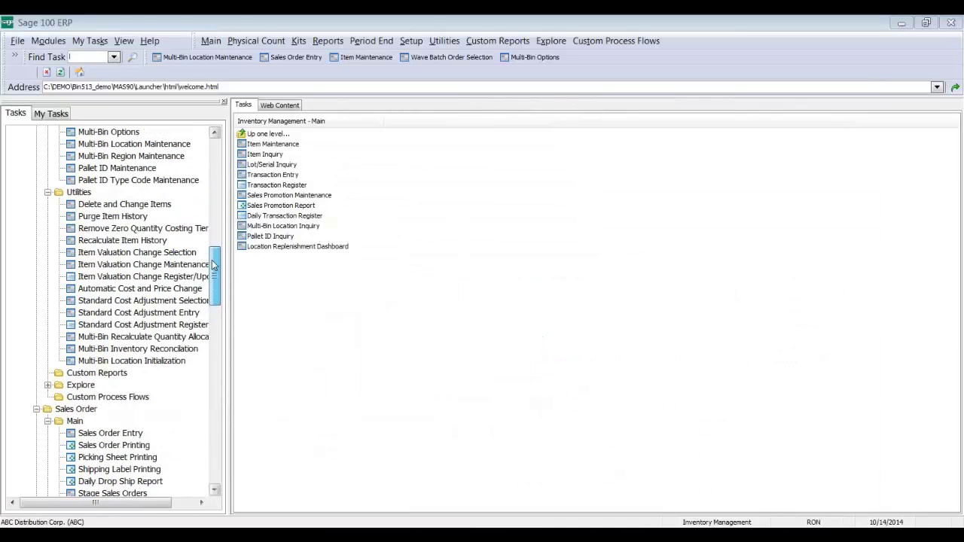
{"action": "left_click", "coordinate": [124, 133]}
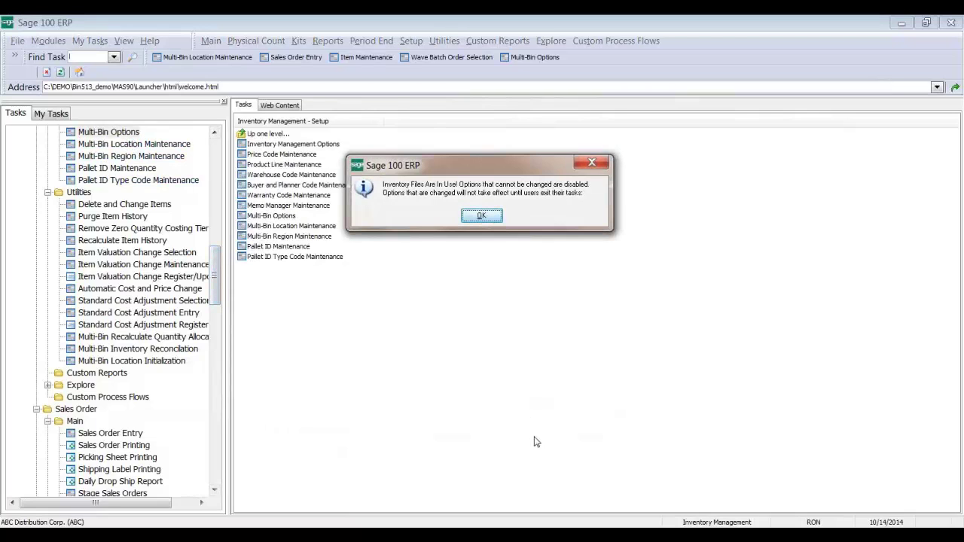
{"action": "left_click", "coordinate": [480, 217]}
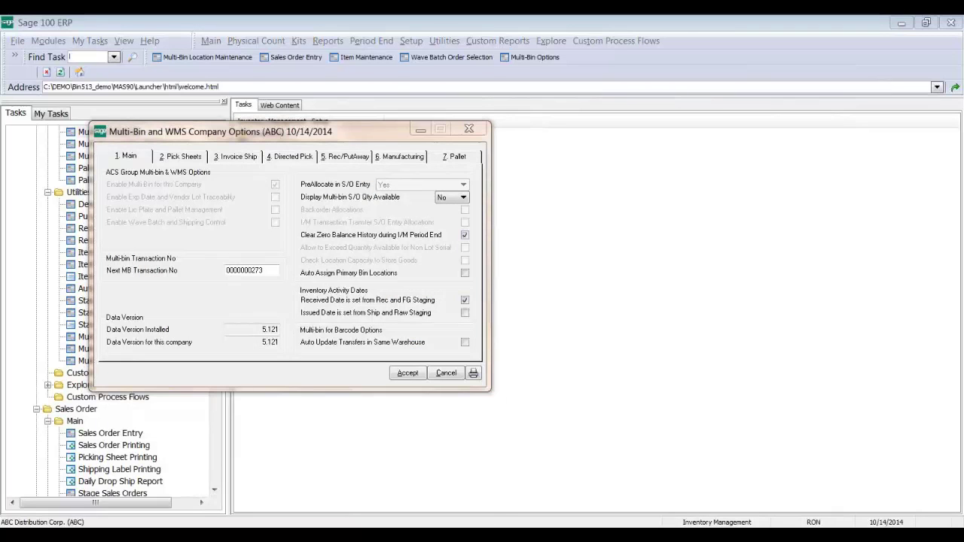
- Switch to Multi-Bin_Manual_510.pdf in Adobe Reader and find the Directed Putaway overview on page 15
{"action": "mouse_move", "coordinate": [494, 498]}
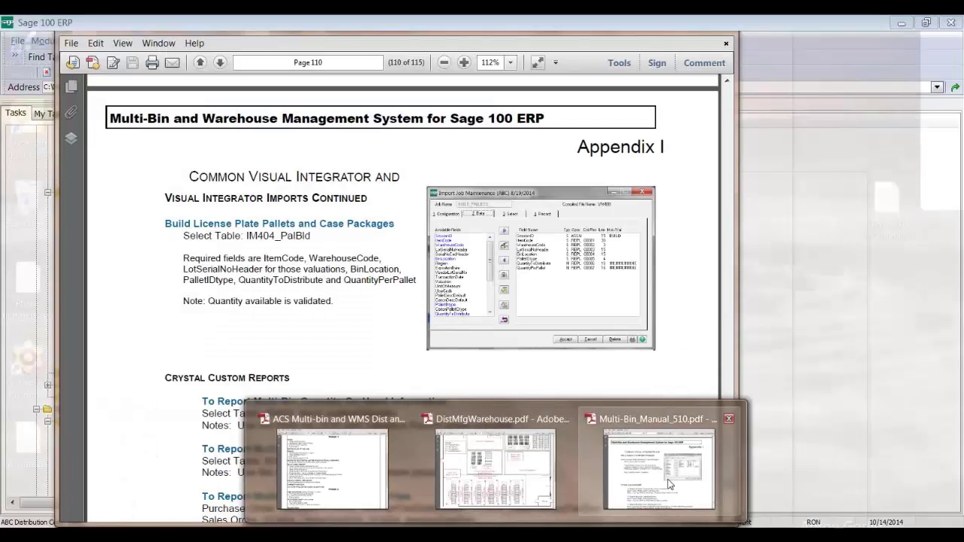
{"action": "left_click", "coordinate": [668, 485]}
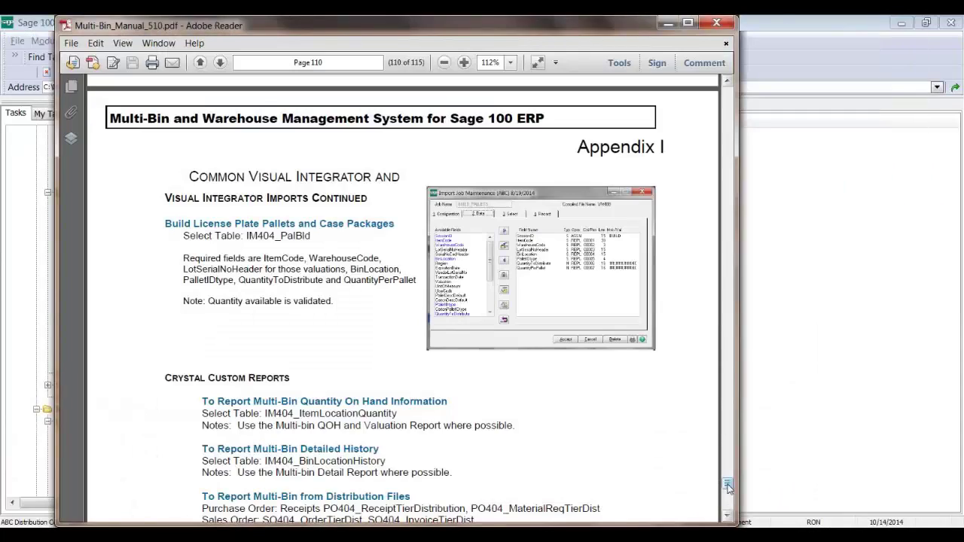
{"action": "left_click_drag", "start_coordinate": [728, 487], "coordinate": [570, 183]}
{"action": "scroll", "coordinate": [570, 183], "scroll_direction": "down", "scroll_amount": 3}
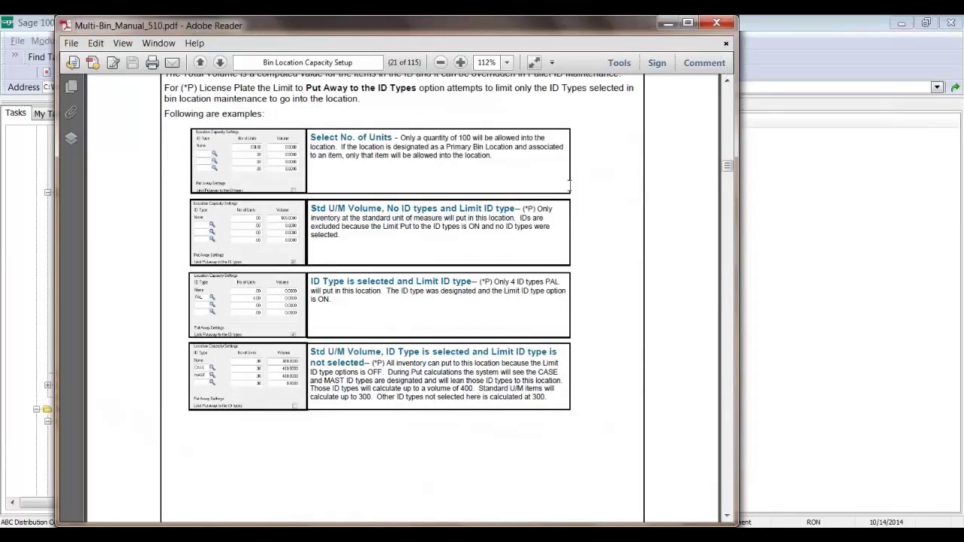
{"action": "scroll", "coordinate": [452, 177], "scroll_direction": "up", "scroll_amount": 5}
{"action": "scroll", "coordinate": [397, 171], "scroll_direction": "down", "scroll_amount": 10}
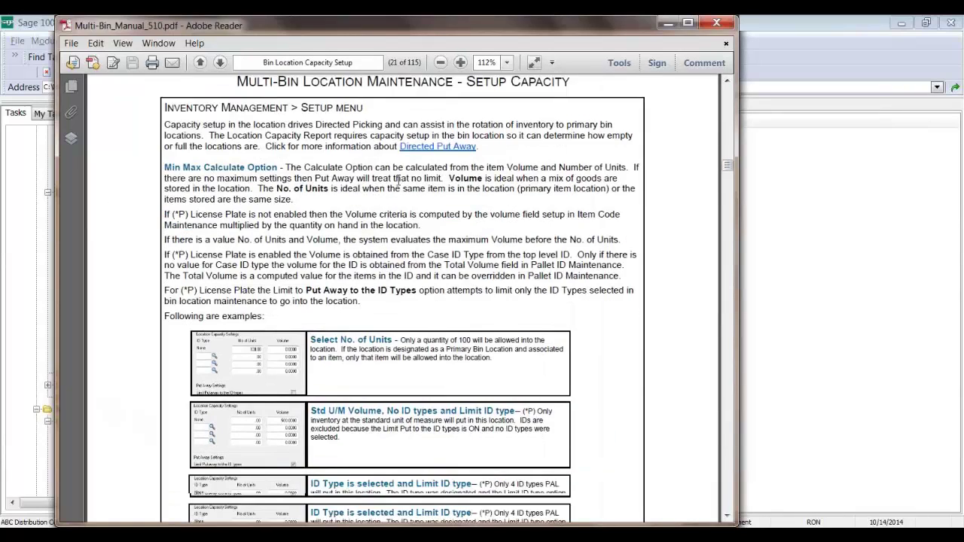
{"action": "scroll", "coordinate": [602, 422], "scroll_direction": "up", "scroll_amount": 7}
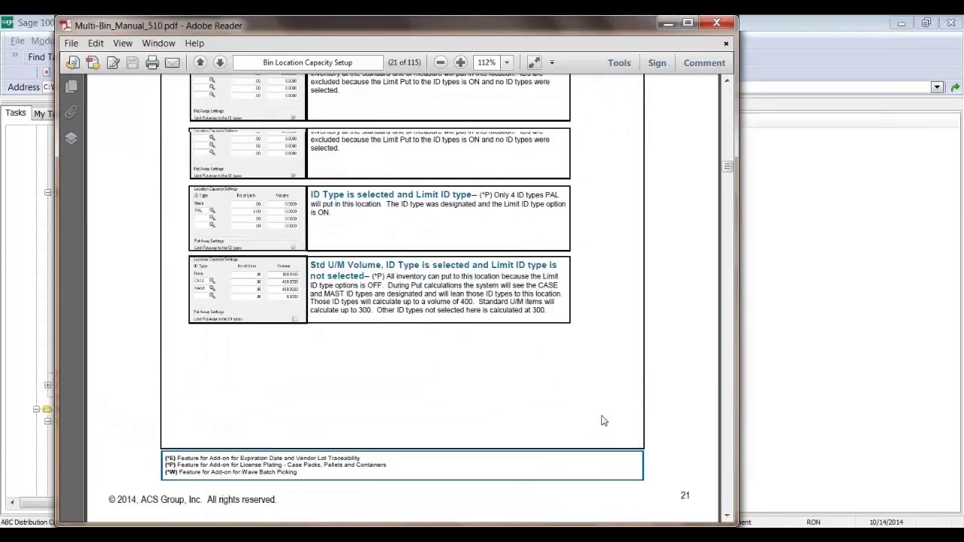
{"action": "scroll", "coordinate": [726, 103], "scroll_direction": "up", "scroll_amount": 20}
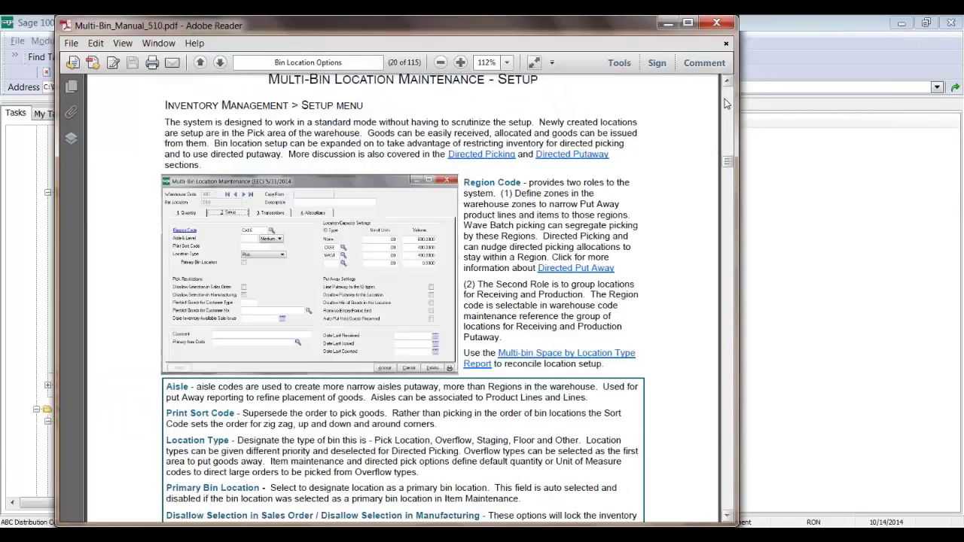
{"action": "scroll", "coordinate": [726, 103], "scroll_direction": "up", "scroll_amount": 20}
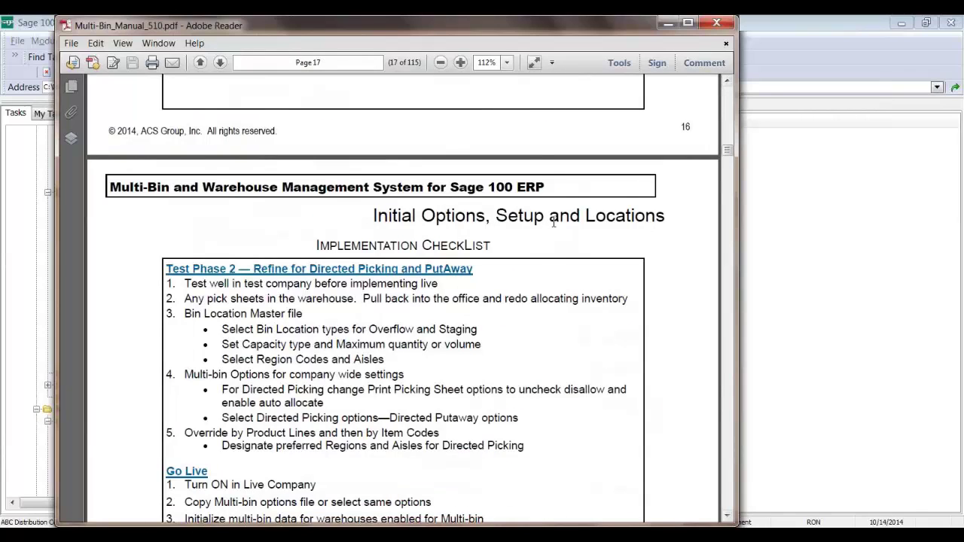
{"action": "scroll", "coordinate": [553, 226], "scroll_direction": "up", "scroll_amount": 8}
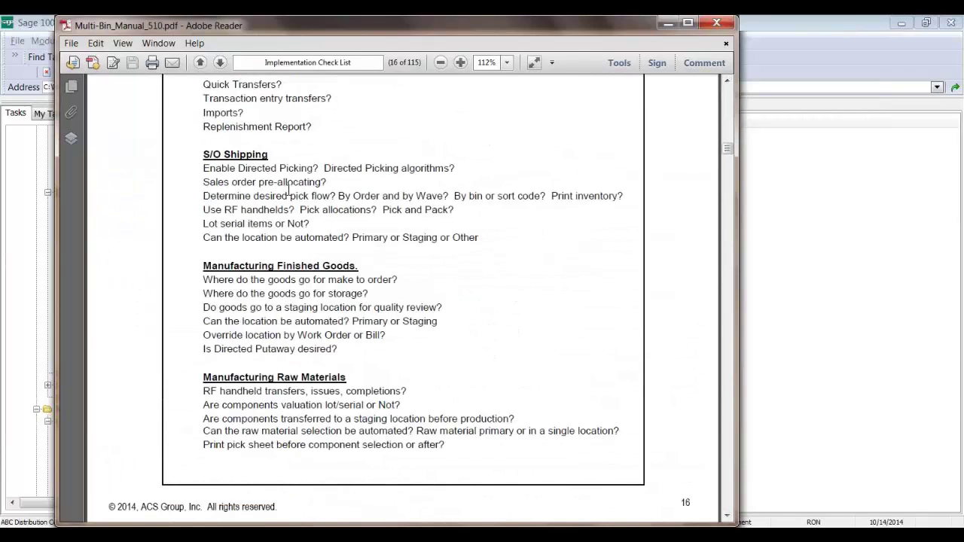
{"action": "scroll", "coordinate": [302, 196], "scroll_direction": "up", "scroll_amount": 9}
{"action": "scroll", "coordinate": [333, 190], "scroll_direction": "up", "scroll_amount": 15}
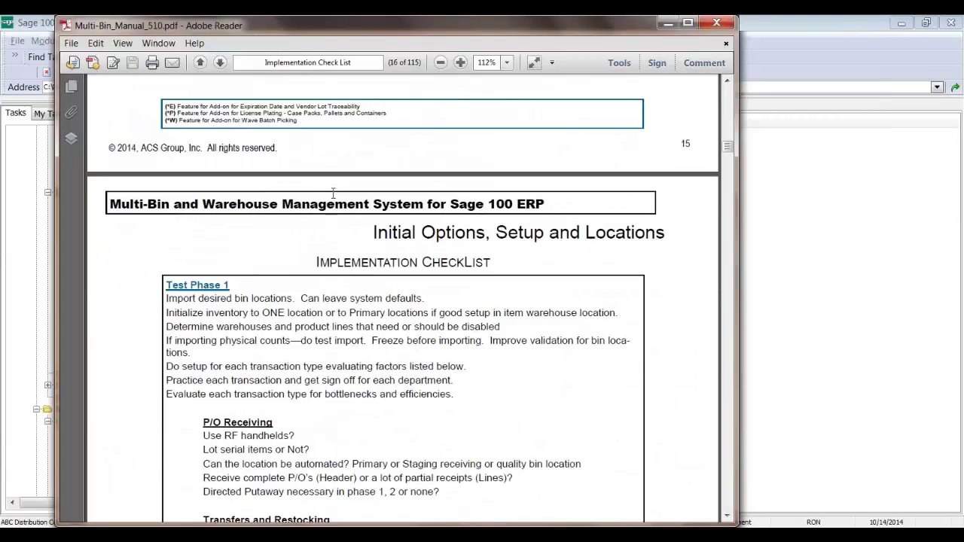
{"action": "scroll", "coordinate": [346, 199], "scroll_direction": "up", "scroll_amount": 8}
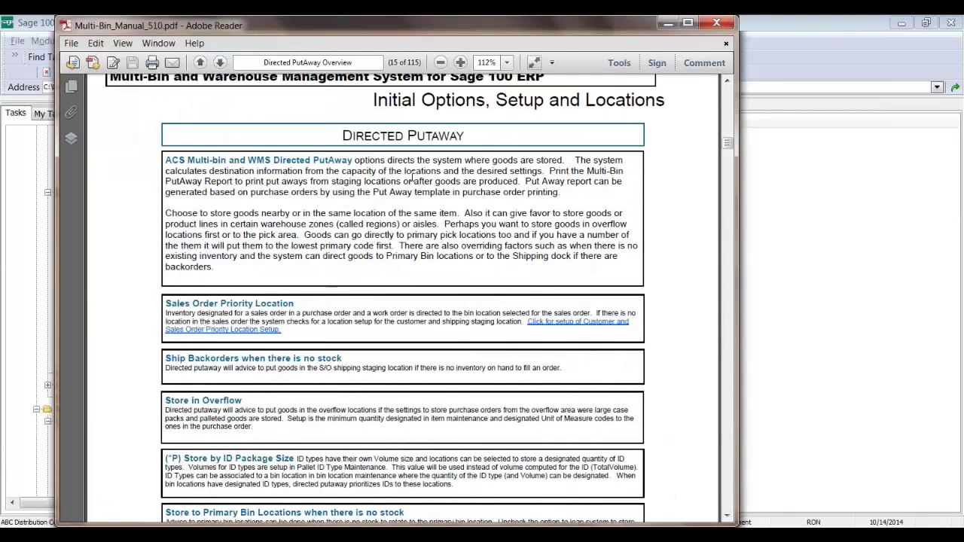
- Read the Directed Putaway sections on priority locations, backorders, overflow and primary bin storage, and the Putaway Rules
{"action": "scroll", "coordinate": [422, 170], "scroll_direction": "down", "scroll_amount": 2}
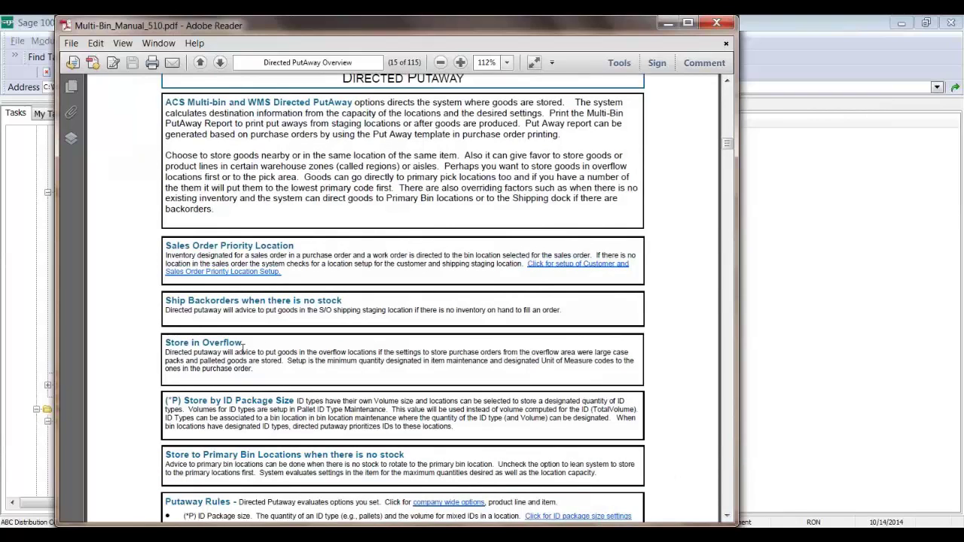
{"action": "scroll", "coordinate": [243, 349], "scroll_direction": "down", "scroll_amount": 4}
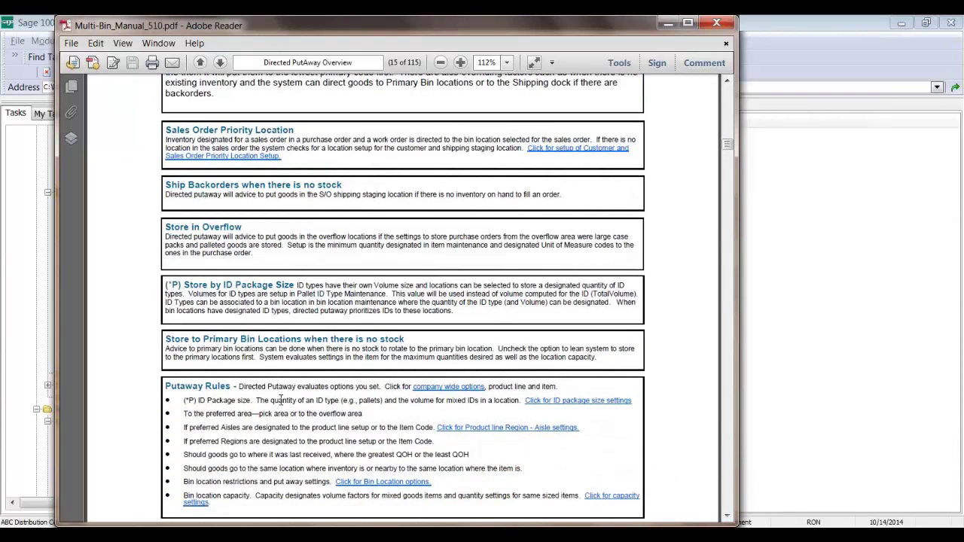
{"action": "scroll", "coordinate": [281, 399], "scroll_direction": "down", "scroll_amount": 1}
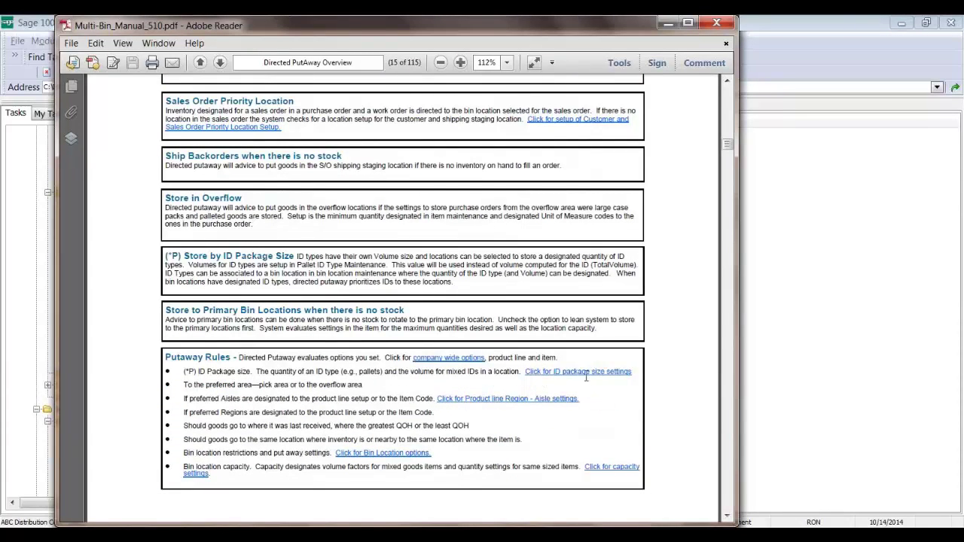
{"action": "scroll", "coordinate": [535, 247], "scroll_direction": "up", "scroll_amount": 2}
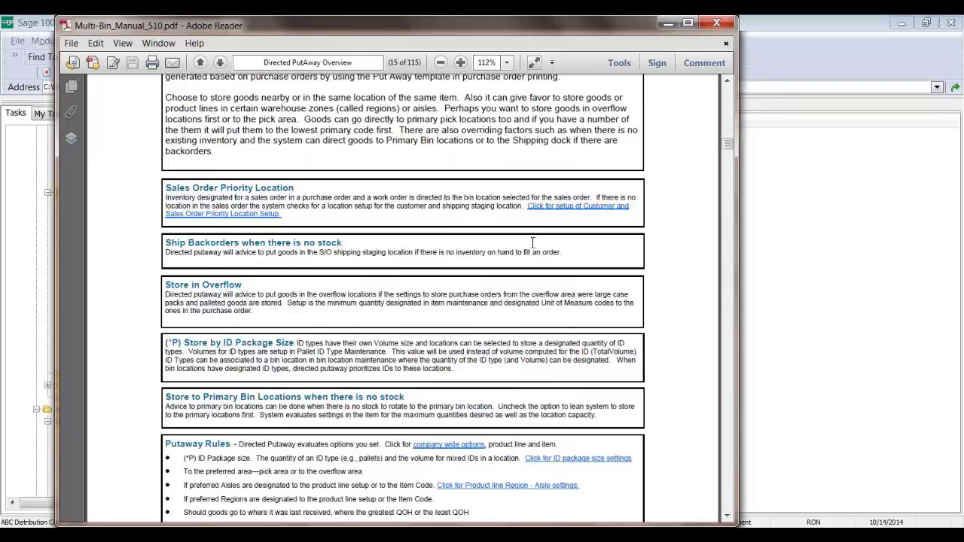
- Skim the manual's Directed Putaway overview, then go back to the start of the Directed Picking overview on page 14
{"action": "scroll", "coordinate": [534, 259], "scroll_direction": "down", "scroll_amount": 1}
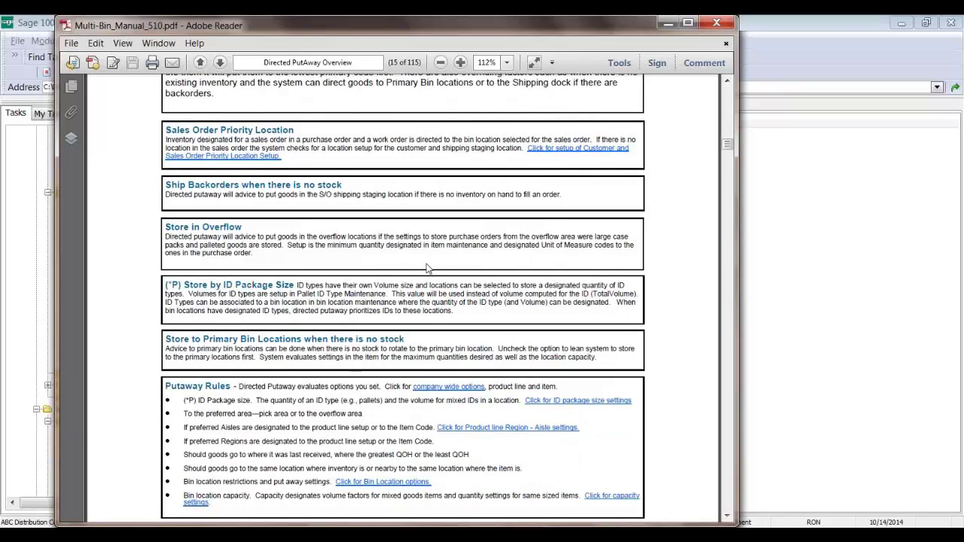
{"action": "scroll", "coordinate": [427, 268], "scroll_direction": "up", "scroll_amount": 2}
{"action": "scroll", "coordinate": [426, 268], "scroll_direction": "up", "scroll_amount": 4}
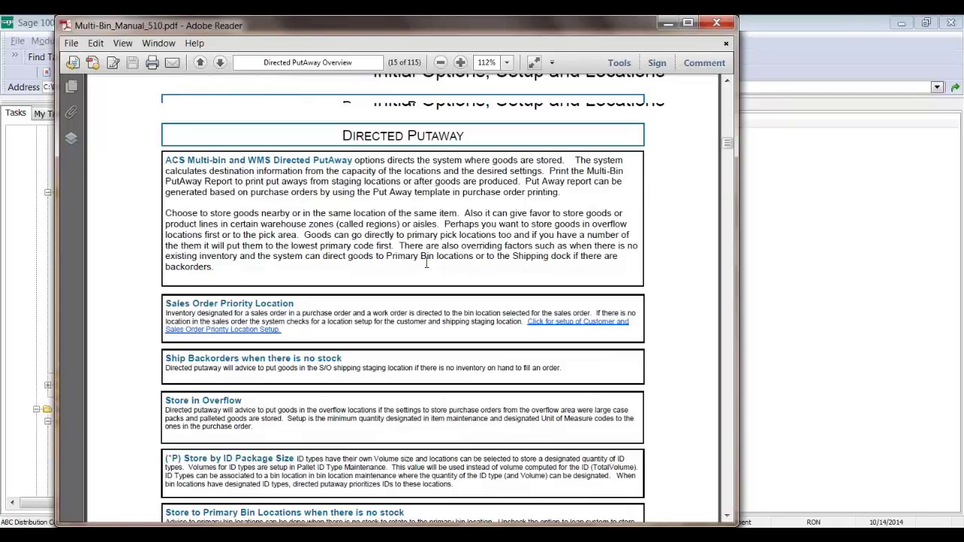
{"action": "scroll", "coordinate": [426, 263], "scroll_direction": "up", "scroll_amount": 15}
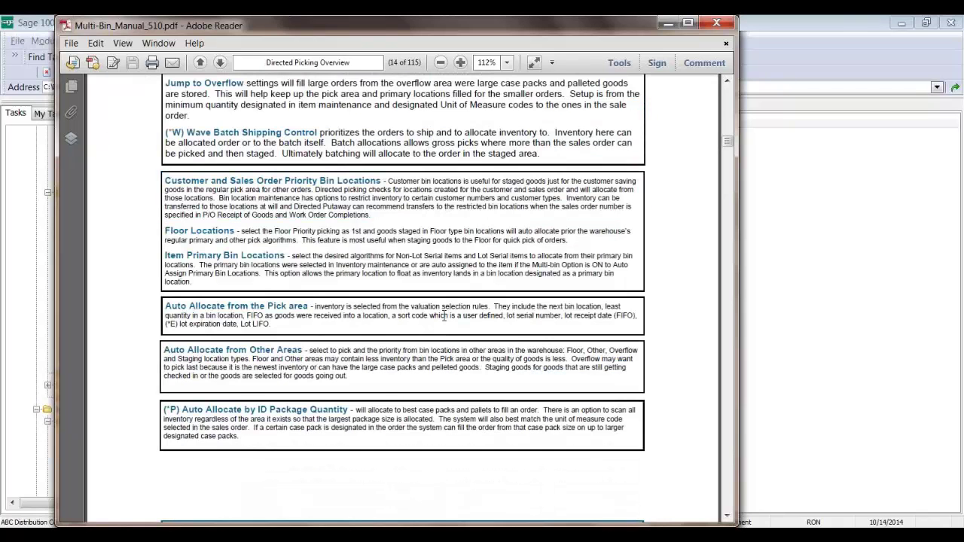
{"action": "scroll", "coordinate": [444, 317], "scroll_direction": "up", "scroll_amount": 4}
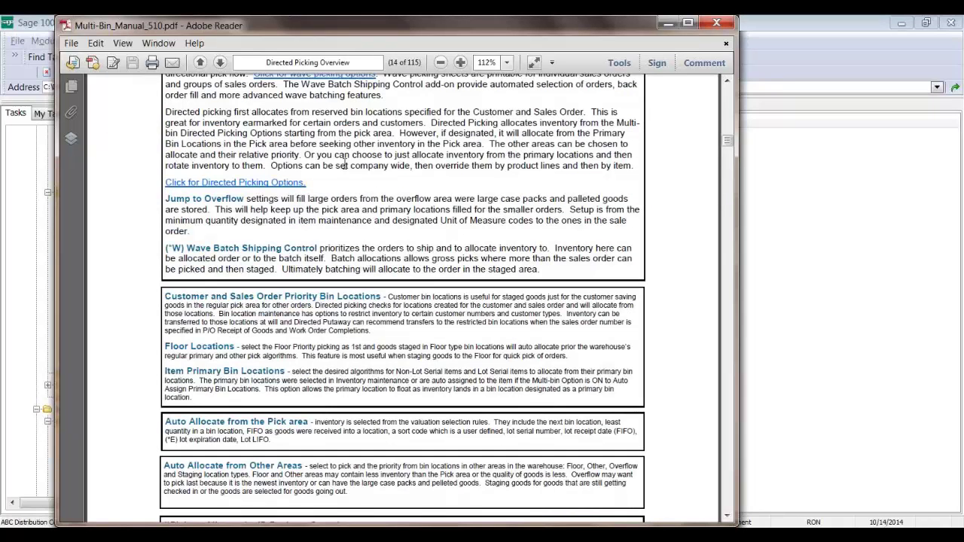
{"action": "scroll", "coordinate": [344, 165], "scroll_direction": "up", "scroll_amount": 4}
- Return to the Multi-Bin company options, review the default putaway rules for receiving, including the primary pick and backorder options, and close them without accepting
{"action": "left_click", "coordinate": [881, 451]}
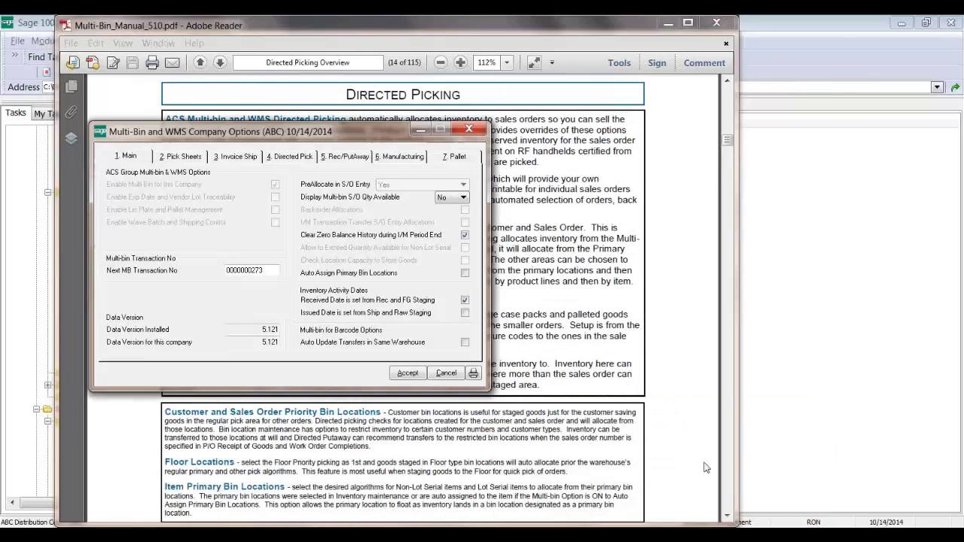
{"action": "left_click", "coordinate": [362, 161]}
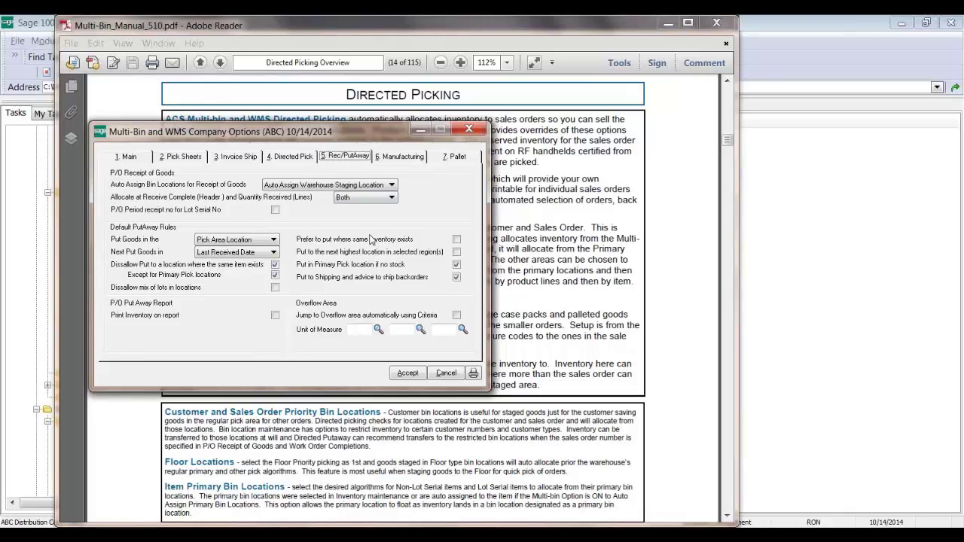
{"action": "left_click", "coordinate": [276, 253]}
{"action": "left_click", "coordinate": [366, 268]}
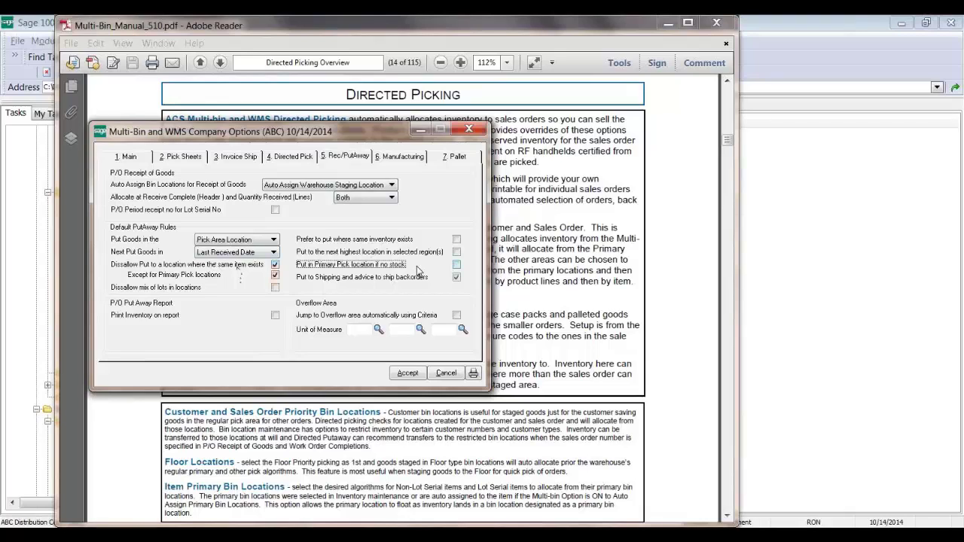
{"action": "left_click", "coordinate": [368, 277]}
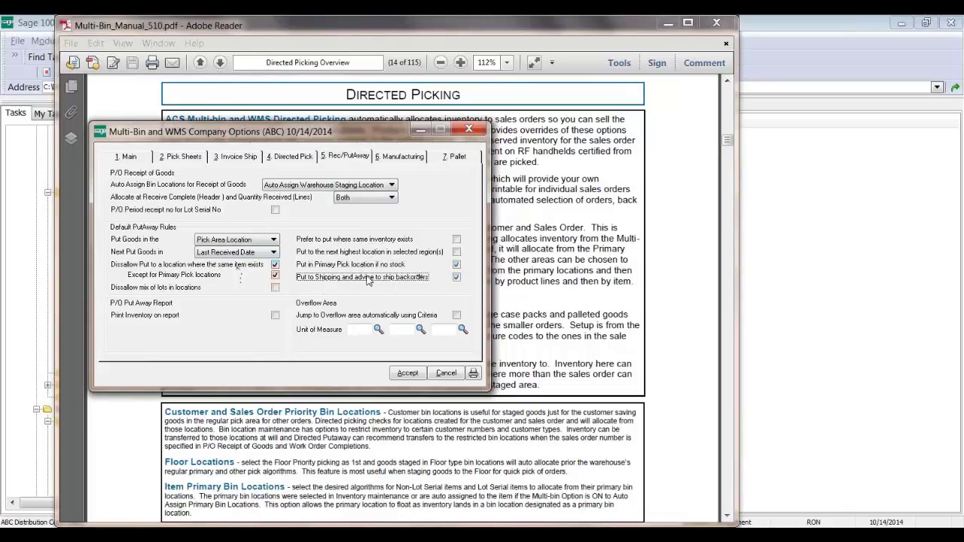
{"action": "left_click", "coordinate": [370, 280]}
{"action": "left_click", "coordinate": [470, 131]}
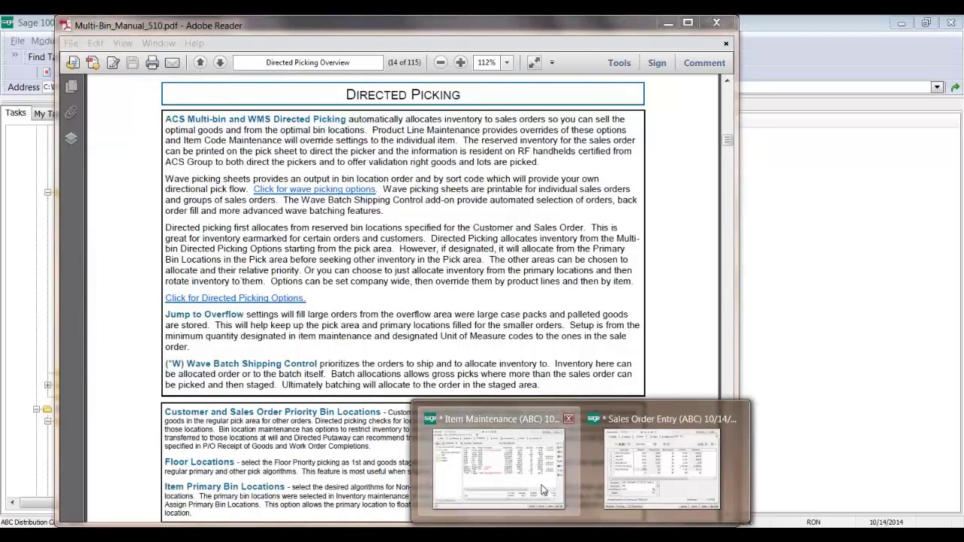
- Switch to Item Maintenance and examine item 1001-HON-H252's directed putaway options, turning the item override on and back off before accepting
{"action": "left_click", "coordinate": [523, 461]}
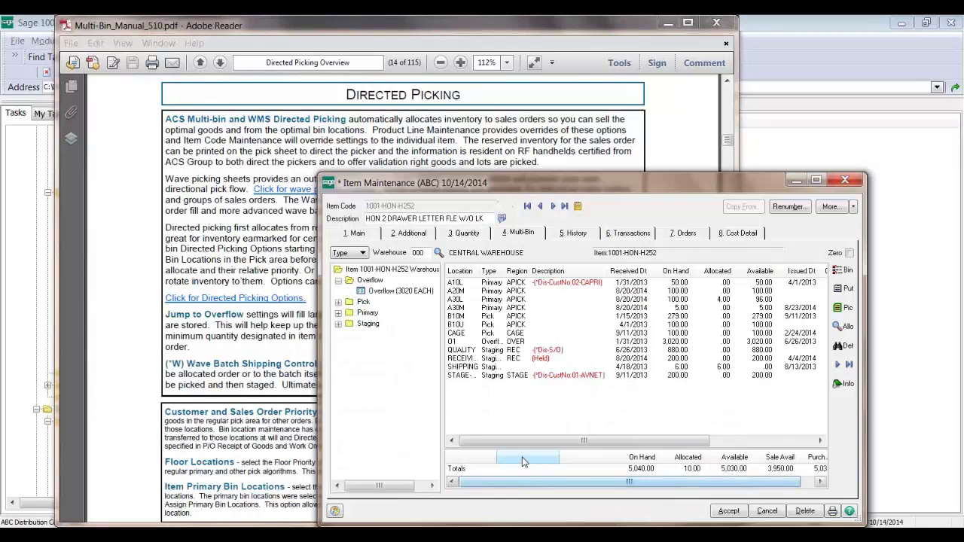
{"action": "left_click", "coordinate": [846, 289]}
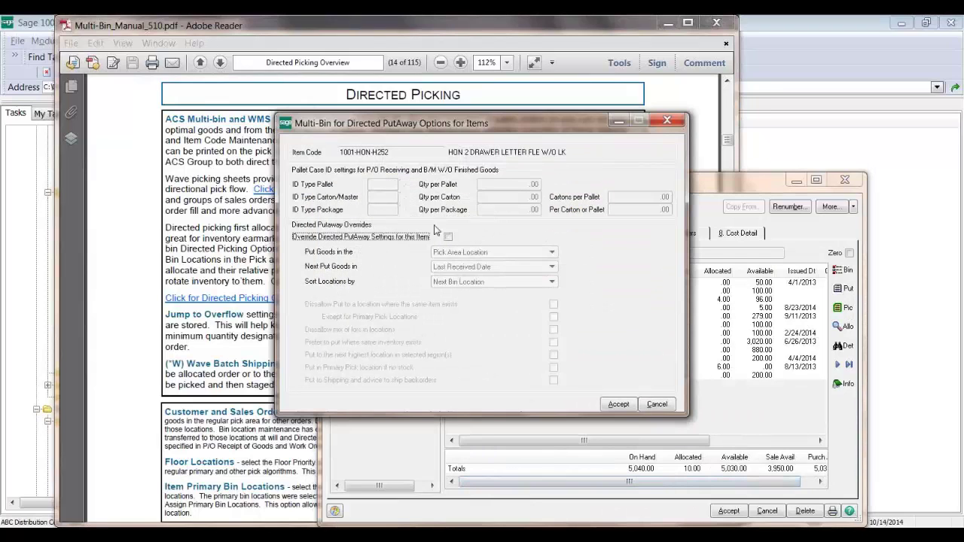
{"action": "left_click", "coordinate": [359, 238]}
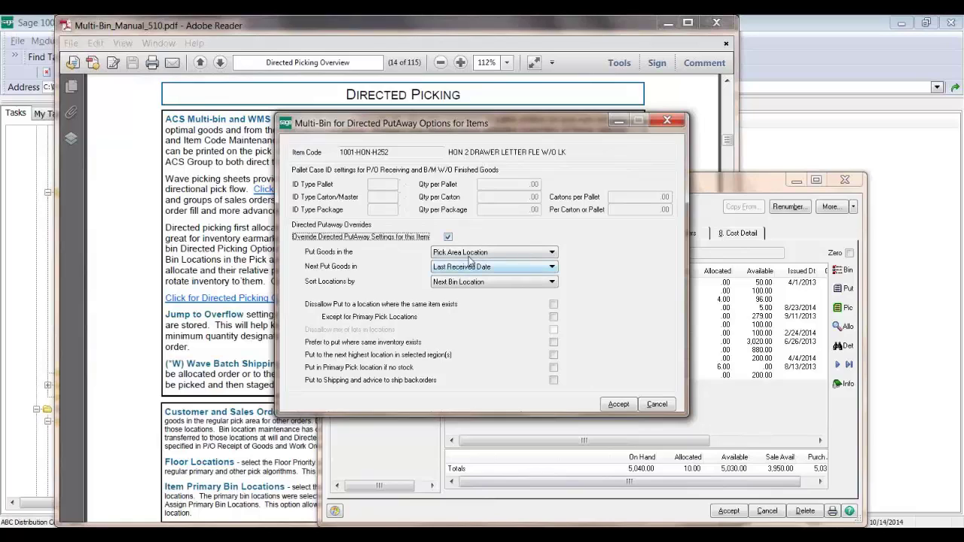
{"action": "left_click", "coordinate": [441, 238]}
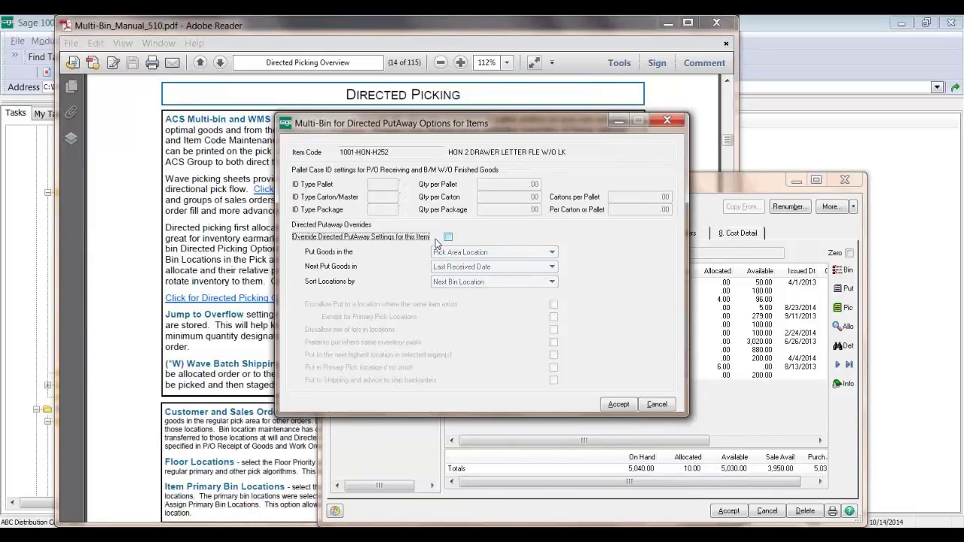
{"action": "left_click", "coordinate": [629, 405]}
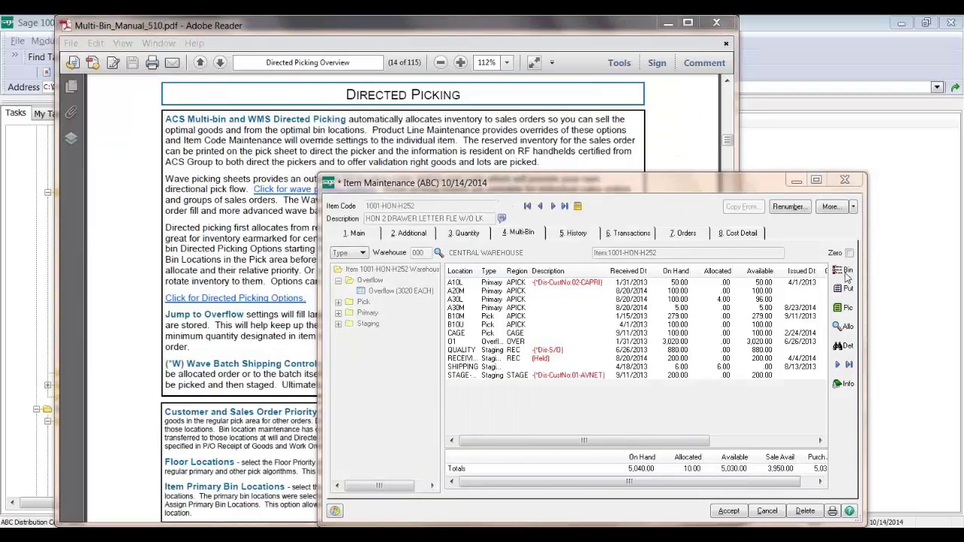
- Review item 1001-HON-H252's default storage regions and aisles in the Multi-Bin item options, then accept the dialog
{"action": "left_click", "coordinate": [843, 271]}
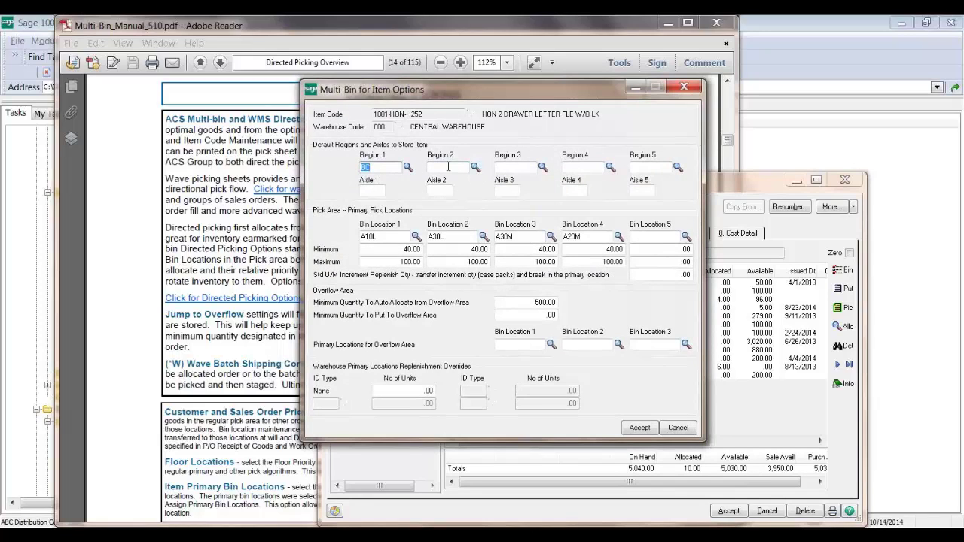
{"action": "left_click", "coordinate": [380, 190]}
{"action": "left_click", "coordinate": [640, 429]}
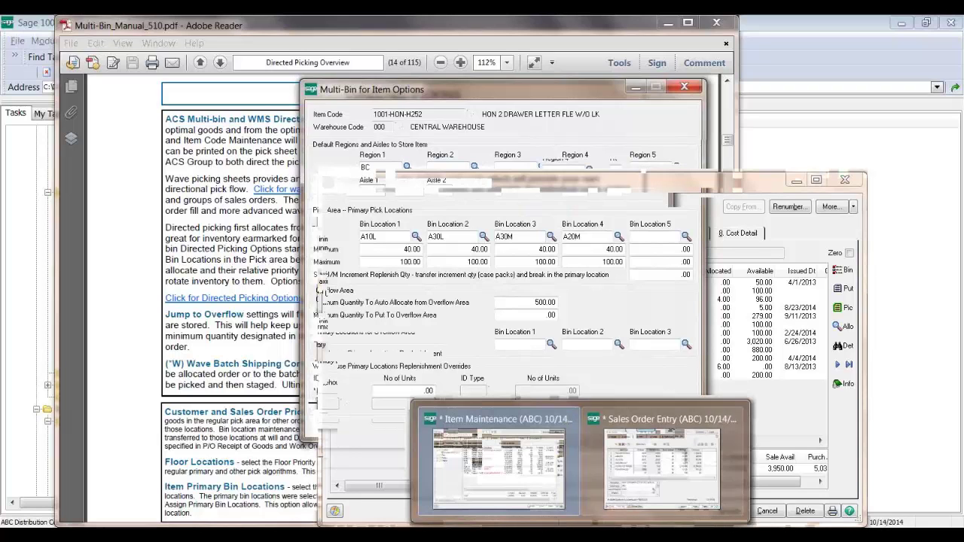
{"action": "mouse_move", "coordinate": [489, 482]}
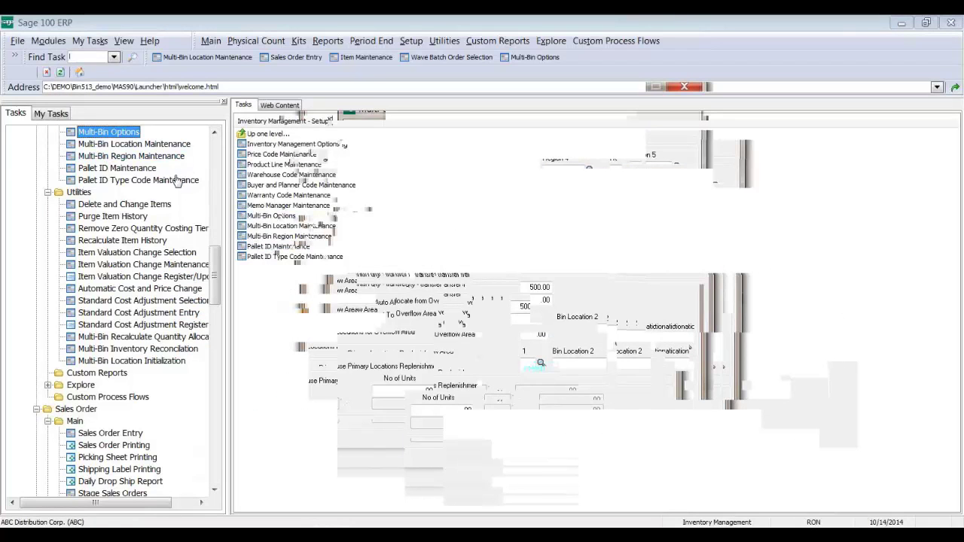
{"action": "left_click", "coordinate": [214, 169]}
{"action": "left_click", "coordinate": [143, 240]}
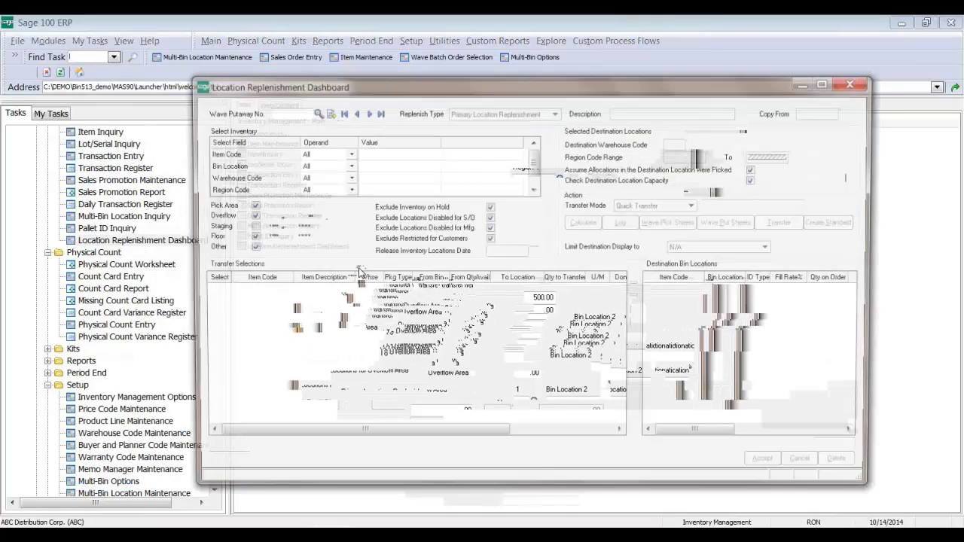
{"action": "left_click", "coordinate": [314, 111]}
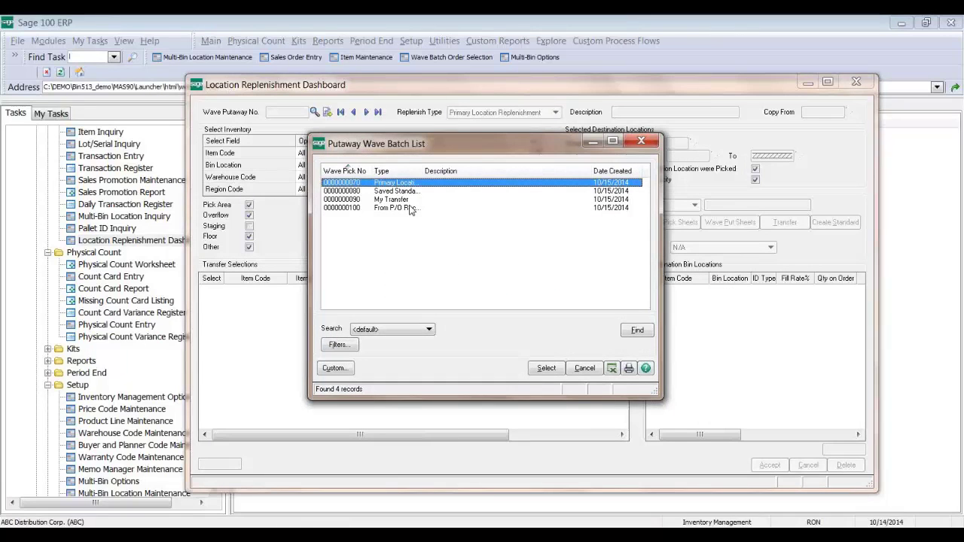
{"action": "double_click", "coordinate": [410, 207]}
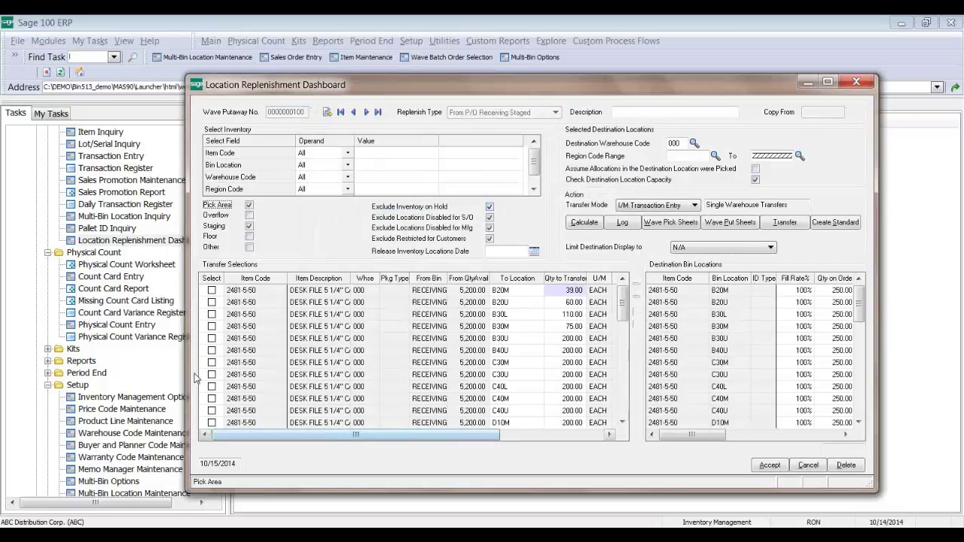
{"action": "left_click_drag", "start_coordinate": [164, 364], "coordinate": [44, 364]}
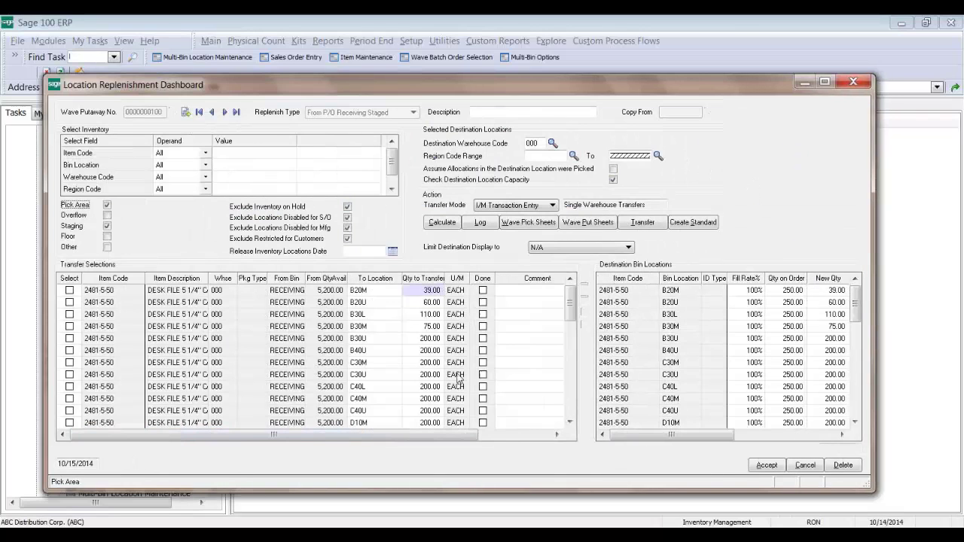
- Examine the Put Description of each suggested transfer for item 2481-5-50 to see why its destination location was chosen
{"action": "left_click", "coordinate": [519, 434]}
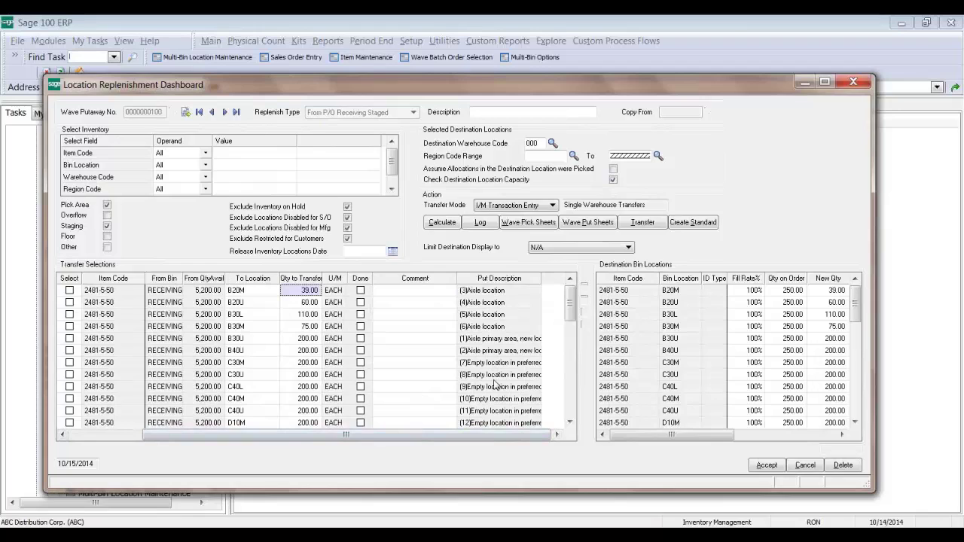
{"action": "left_click", "coordinate": [499, 291]}
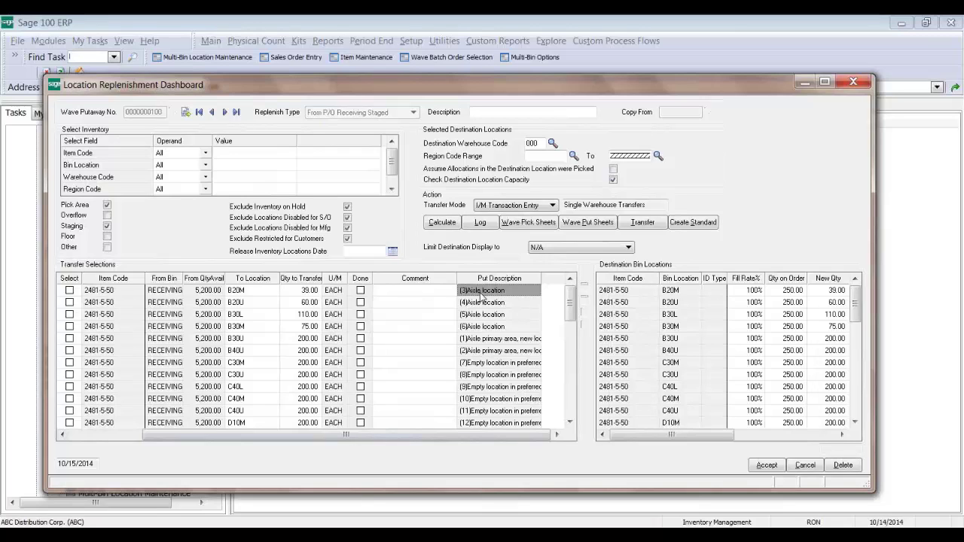
{"action": "left_click", "coordinate": [490, 339]}
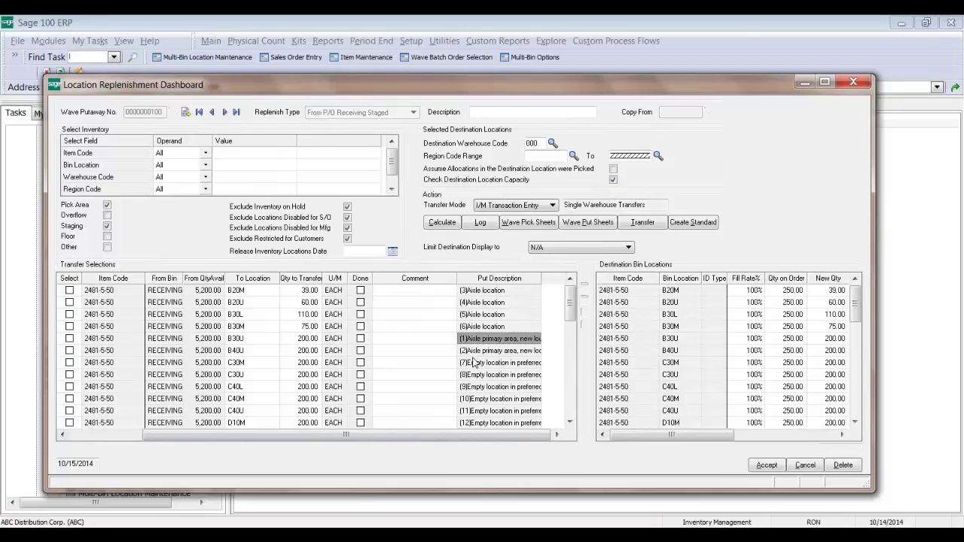
{"action": "scroll", "coordinate": [472, 365], "scroll_direction": "down", "scroll_amount": 1}
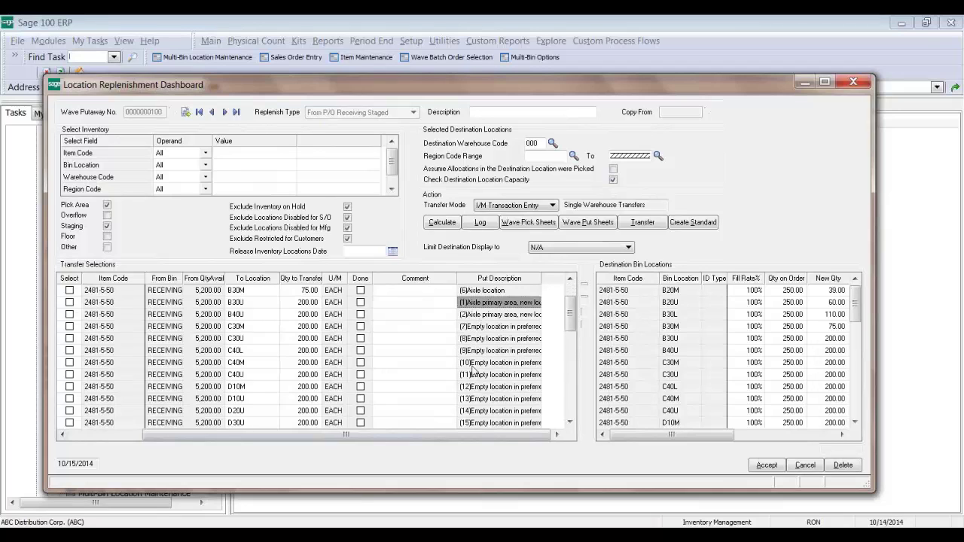
{"action": "scroll", "coordinate": [476, 393], "scroll_direction": "down", "scroll_amount": 2}
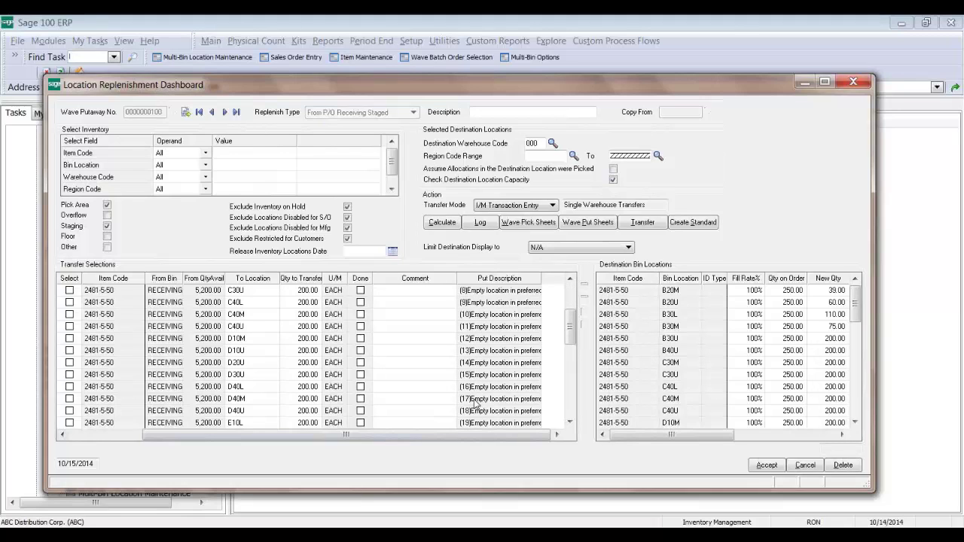
{"action": "scroll", "coordinate": [474, 404], "scroll_direction": "up", "scroll_amount": 3}
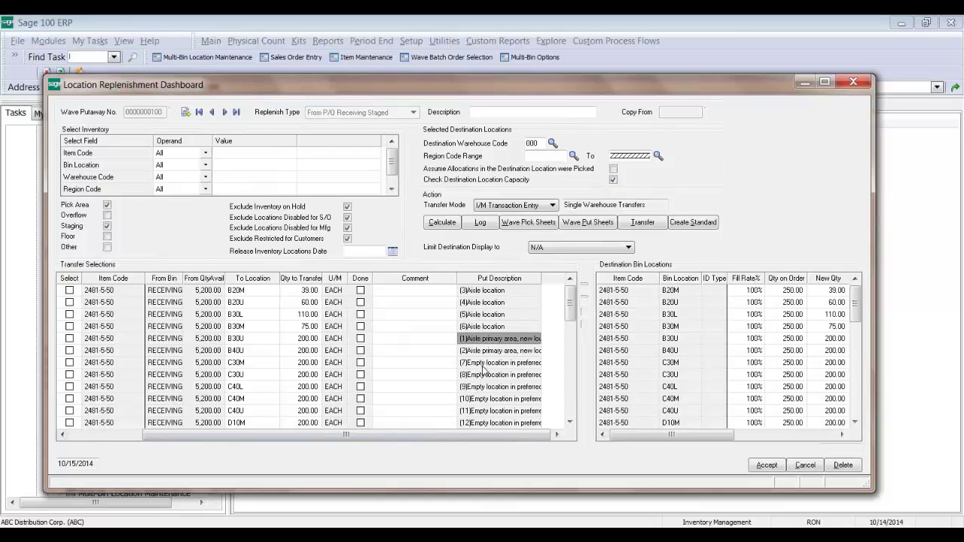
{"action": "scroll", "coordinate": [482, 369], "scroll_direction": "down", "scroll_amount": 2}
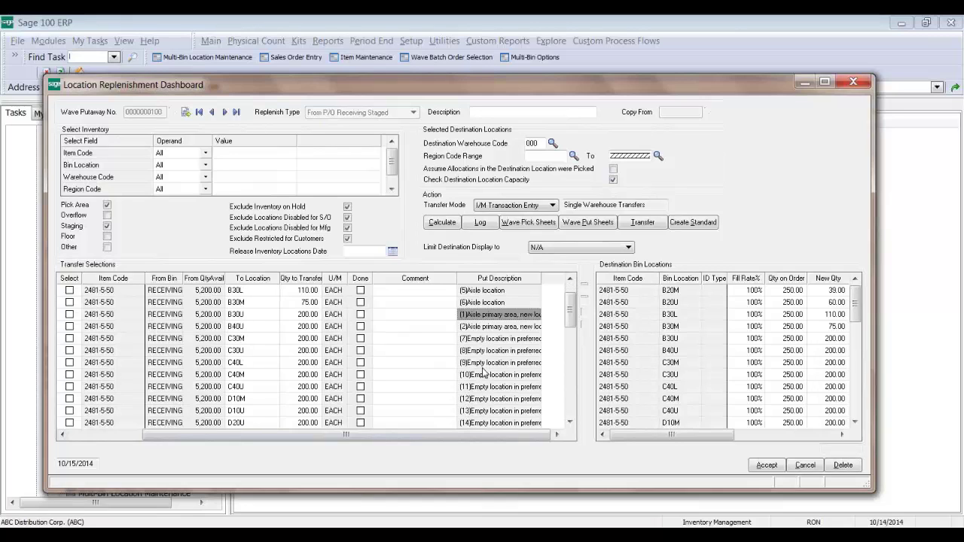
{"action": "scroll", "coordinate": [483, 370], "scroll_direction": "up", "scroll_amount": 2}
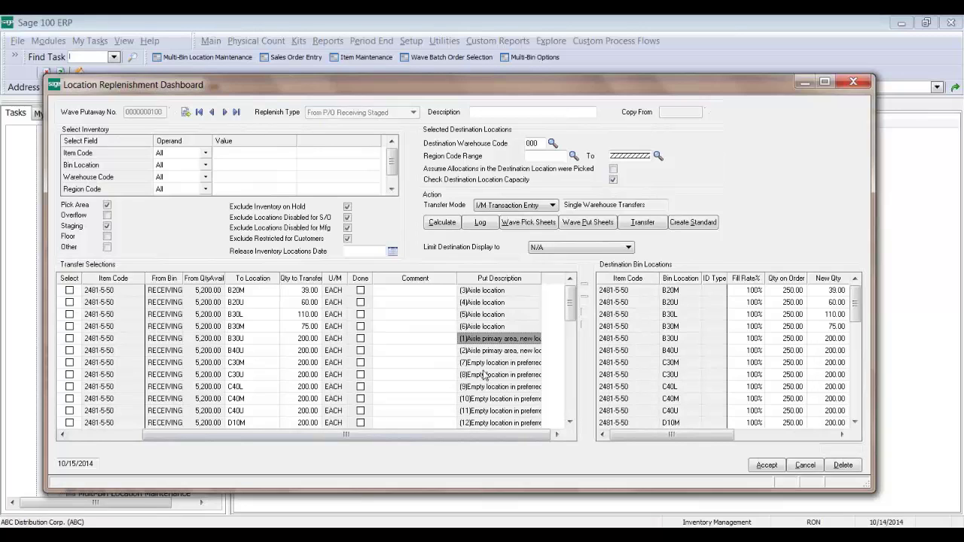
{"action": "scroll", "coordinate": [515, 353], "scroll_direction": "down", "scroll_amount": 1}
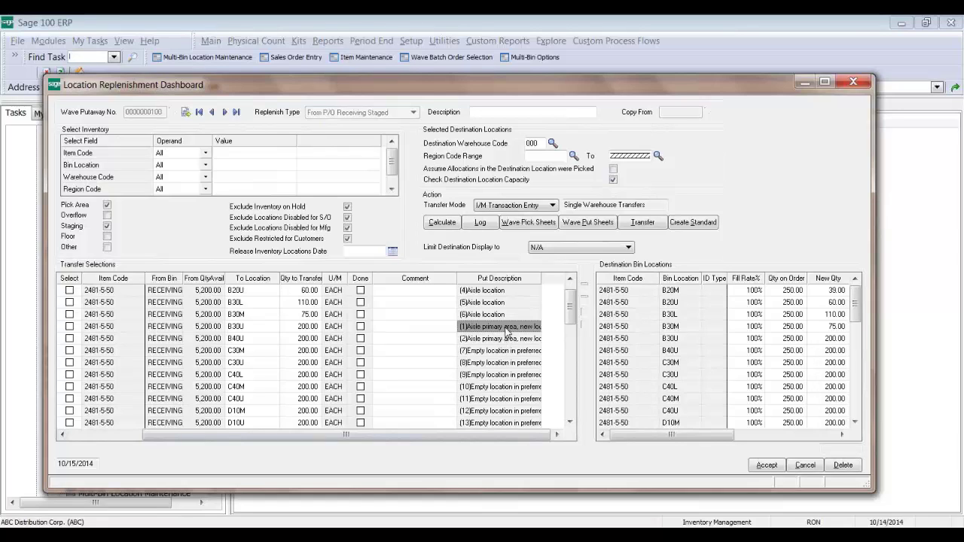
- Switch to the ACS Multi-bin and WMS Dist and Mfg Training PDF and review the Phase 1 and Phase 2 implementation topics
{"action": "mouse_move", "coordinate": [497, 536]}
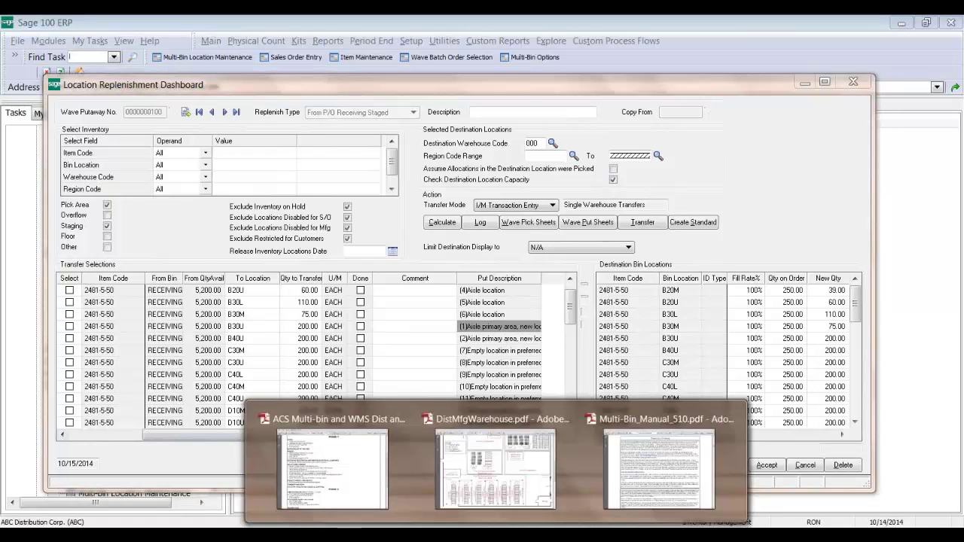
{"action": "mouse_move", "coordinate": [382, 490]}
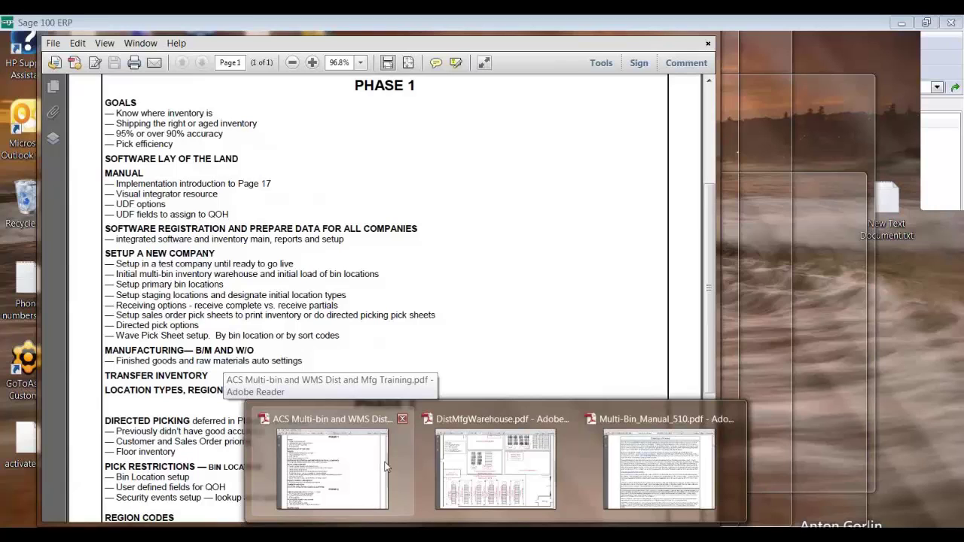
{"action": "left_click", "coordinate": [384, 467]}
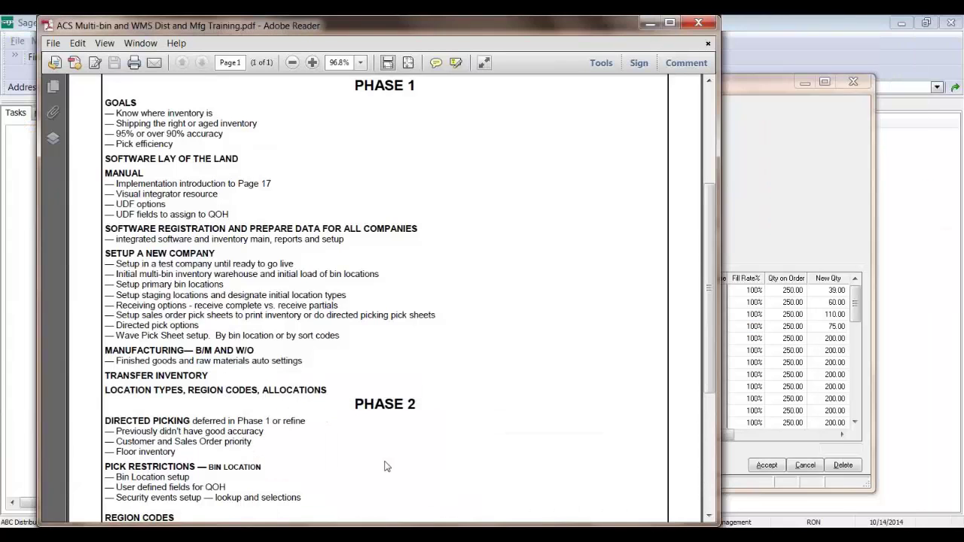
{"action": "scroll", "coordinate": [418, 431], "scroll_direction": "down", "scroll_amount": 1}
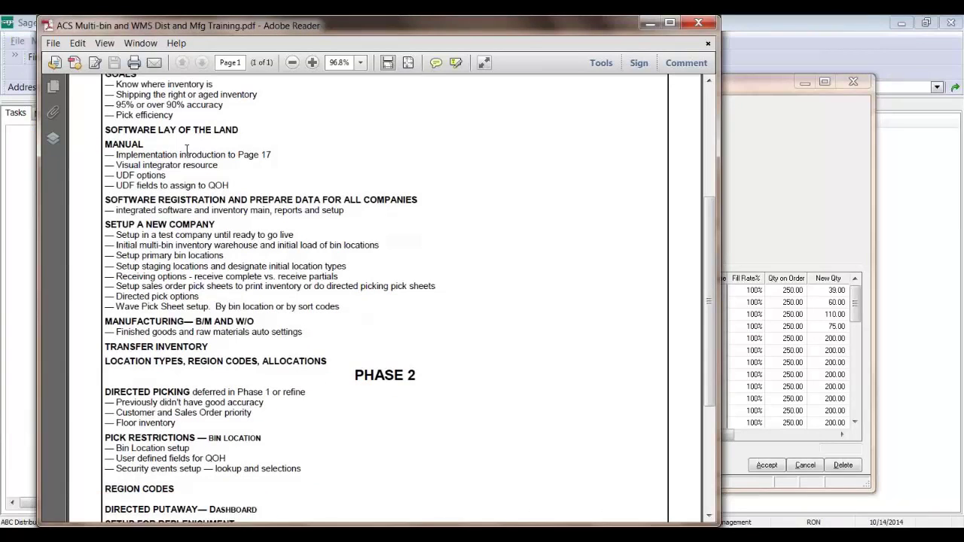
{"action": "scroll", "coordinate": [187, 148], "scroll_direction": "down", "scroll_amount": 5}
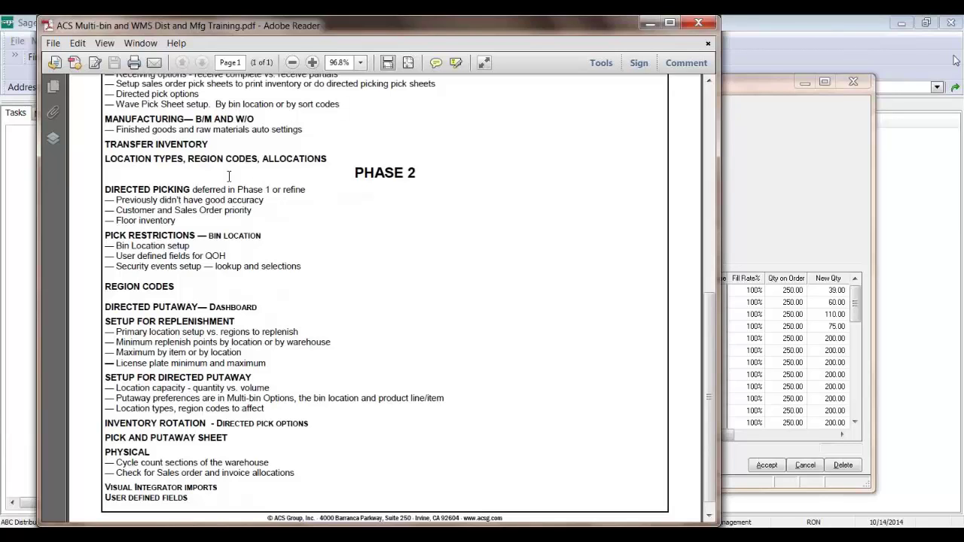
{"action": "left_click", "coordinate": [924, 59]}
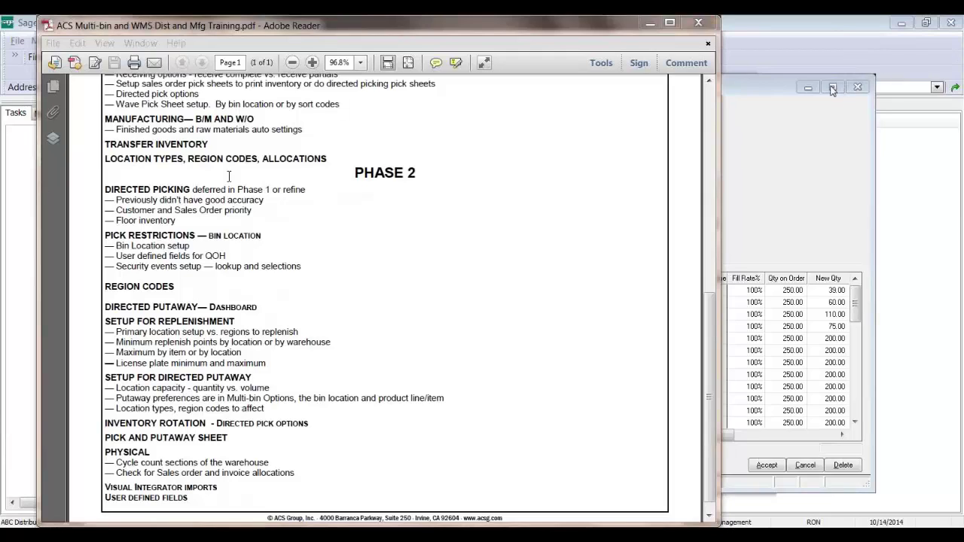